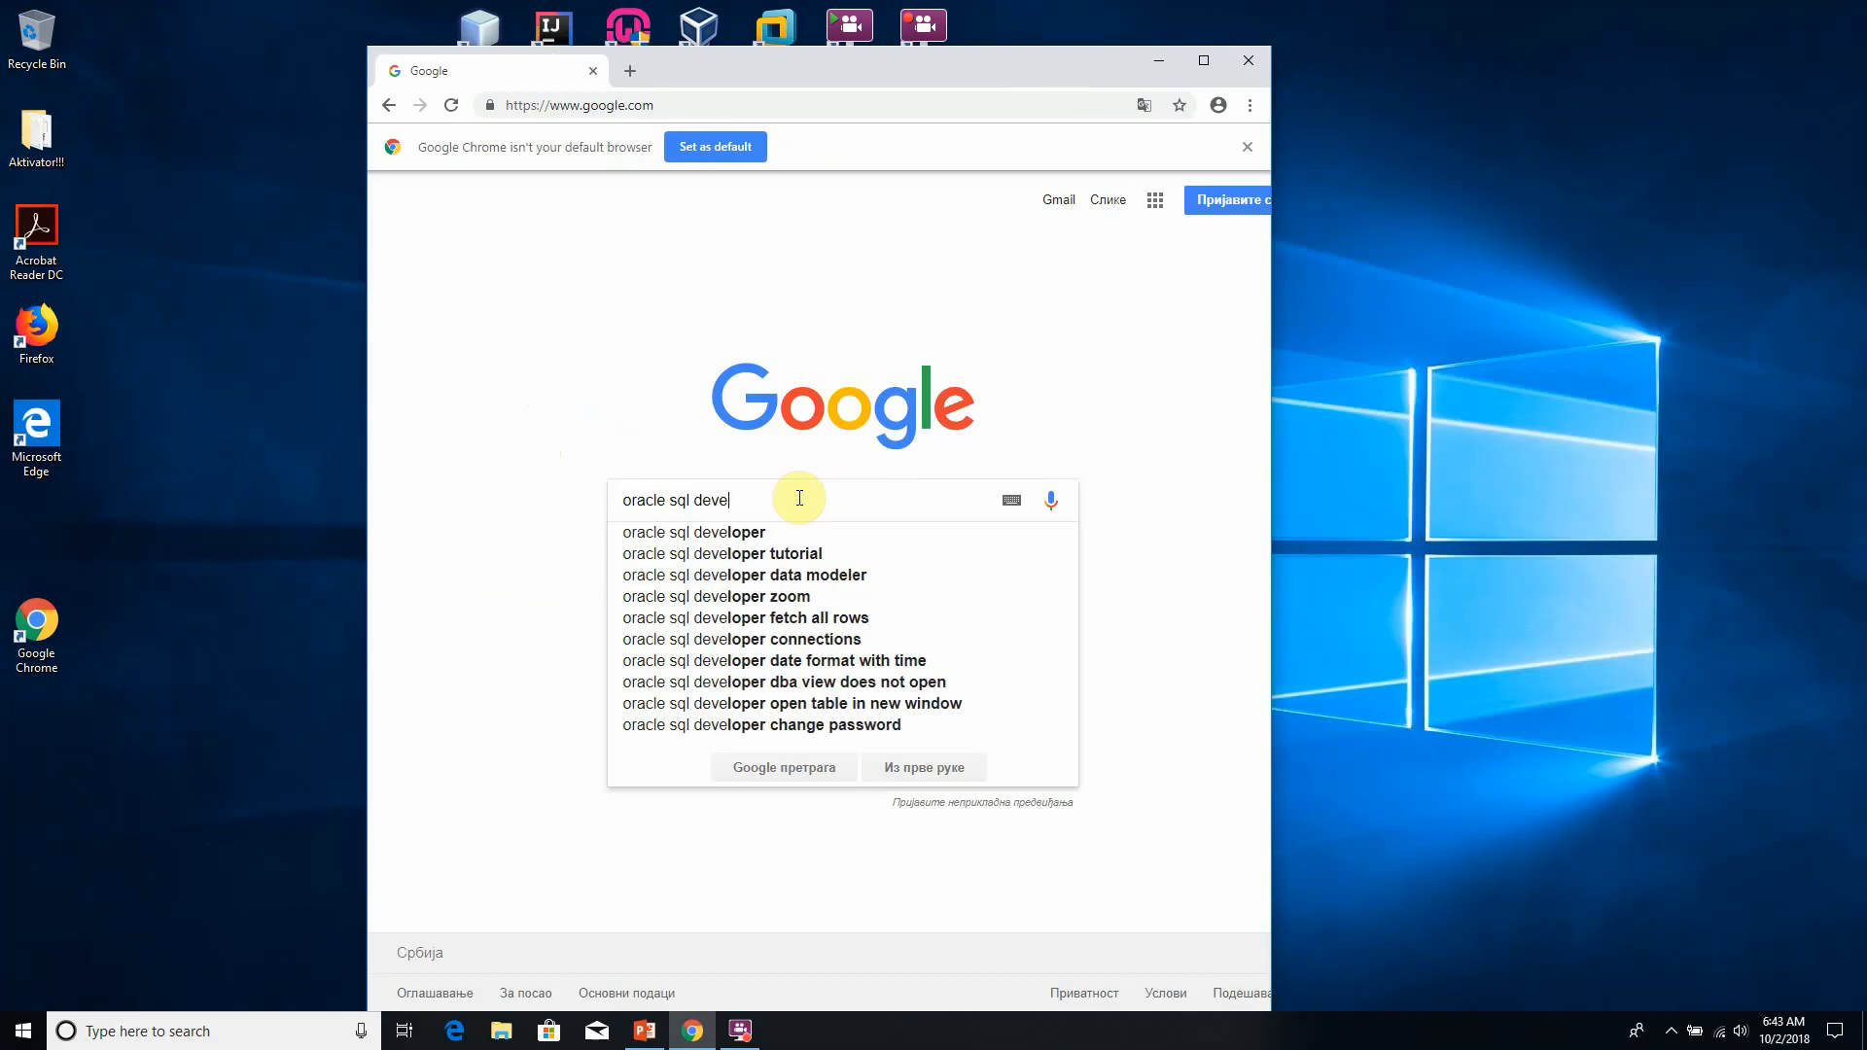
- Search Google for "oracle sql developer data modeler download"
text(modeler downloa)
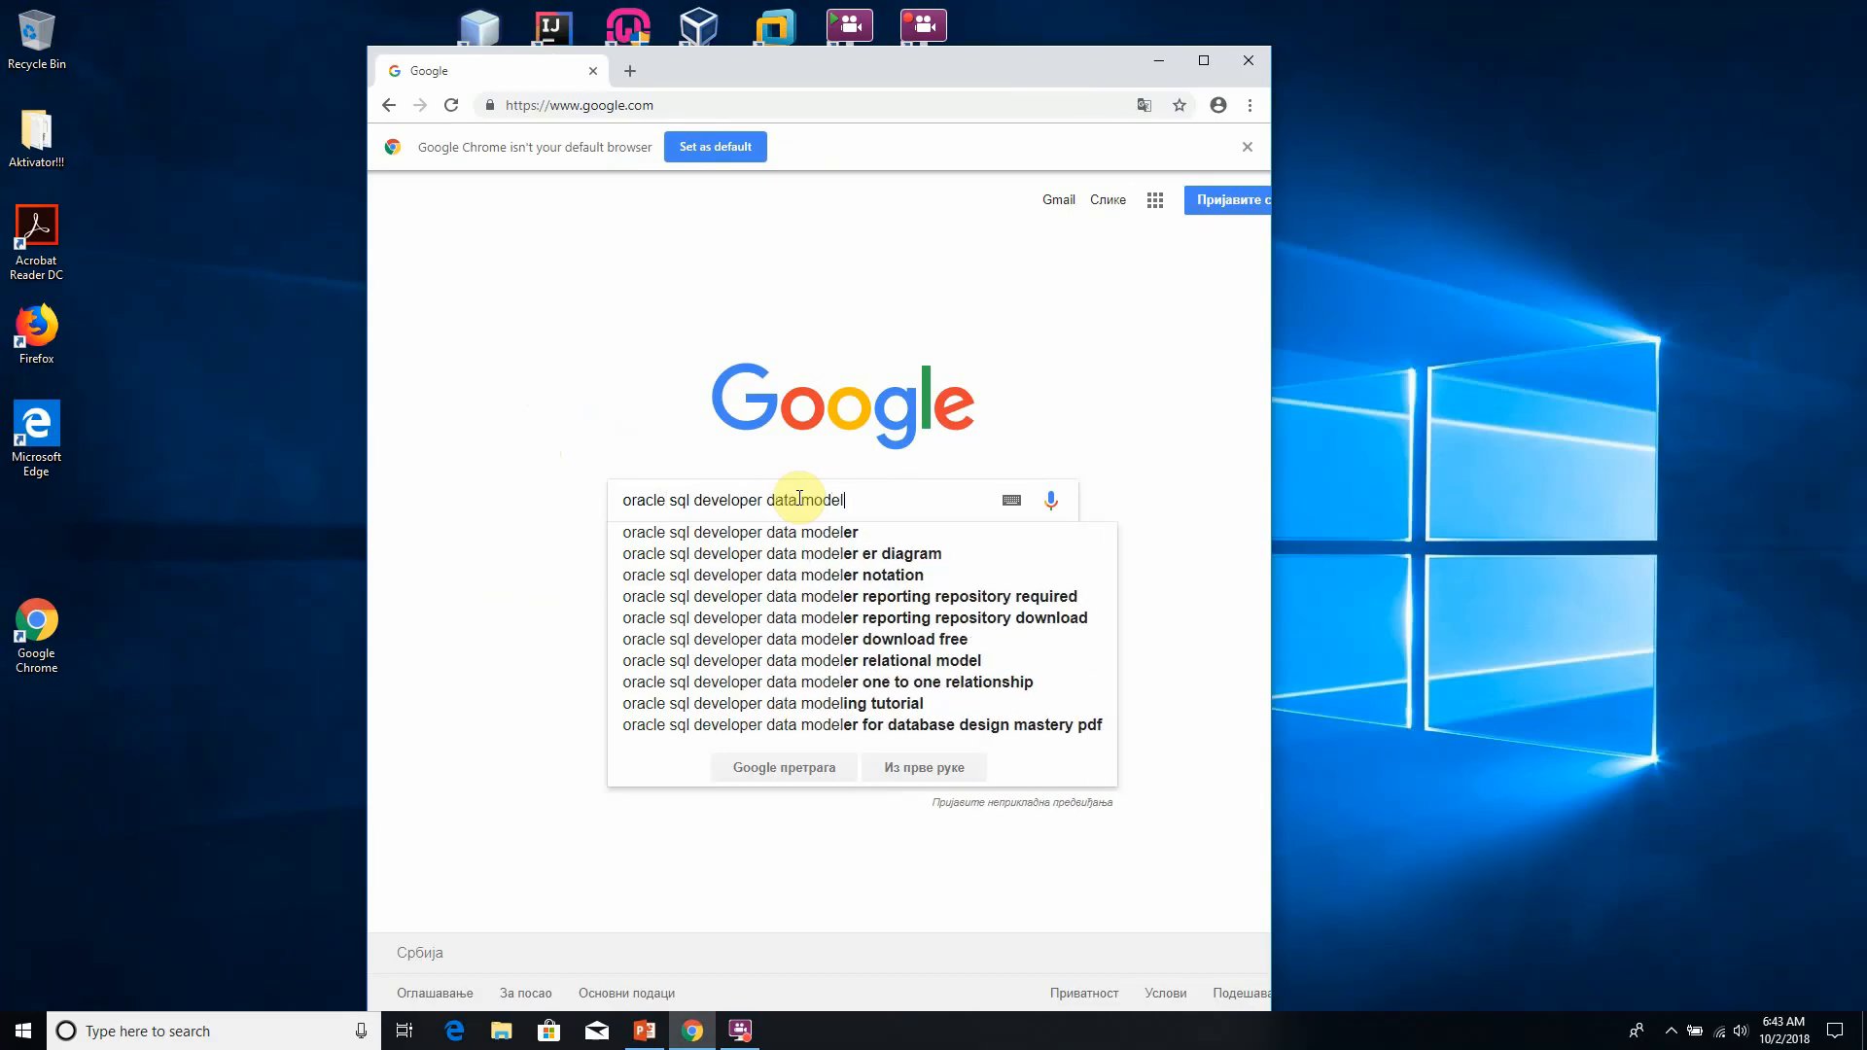
text(d)
key(Return)
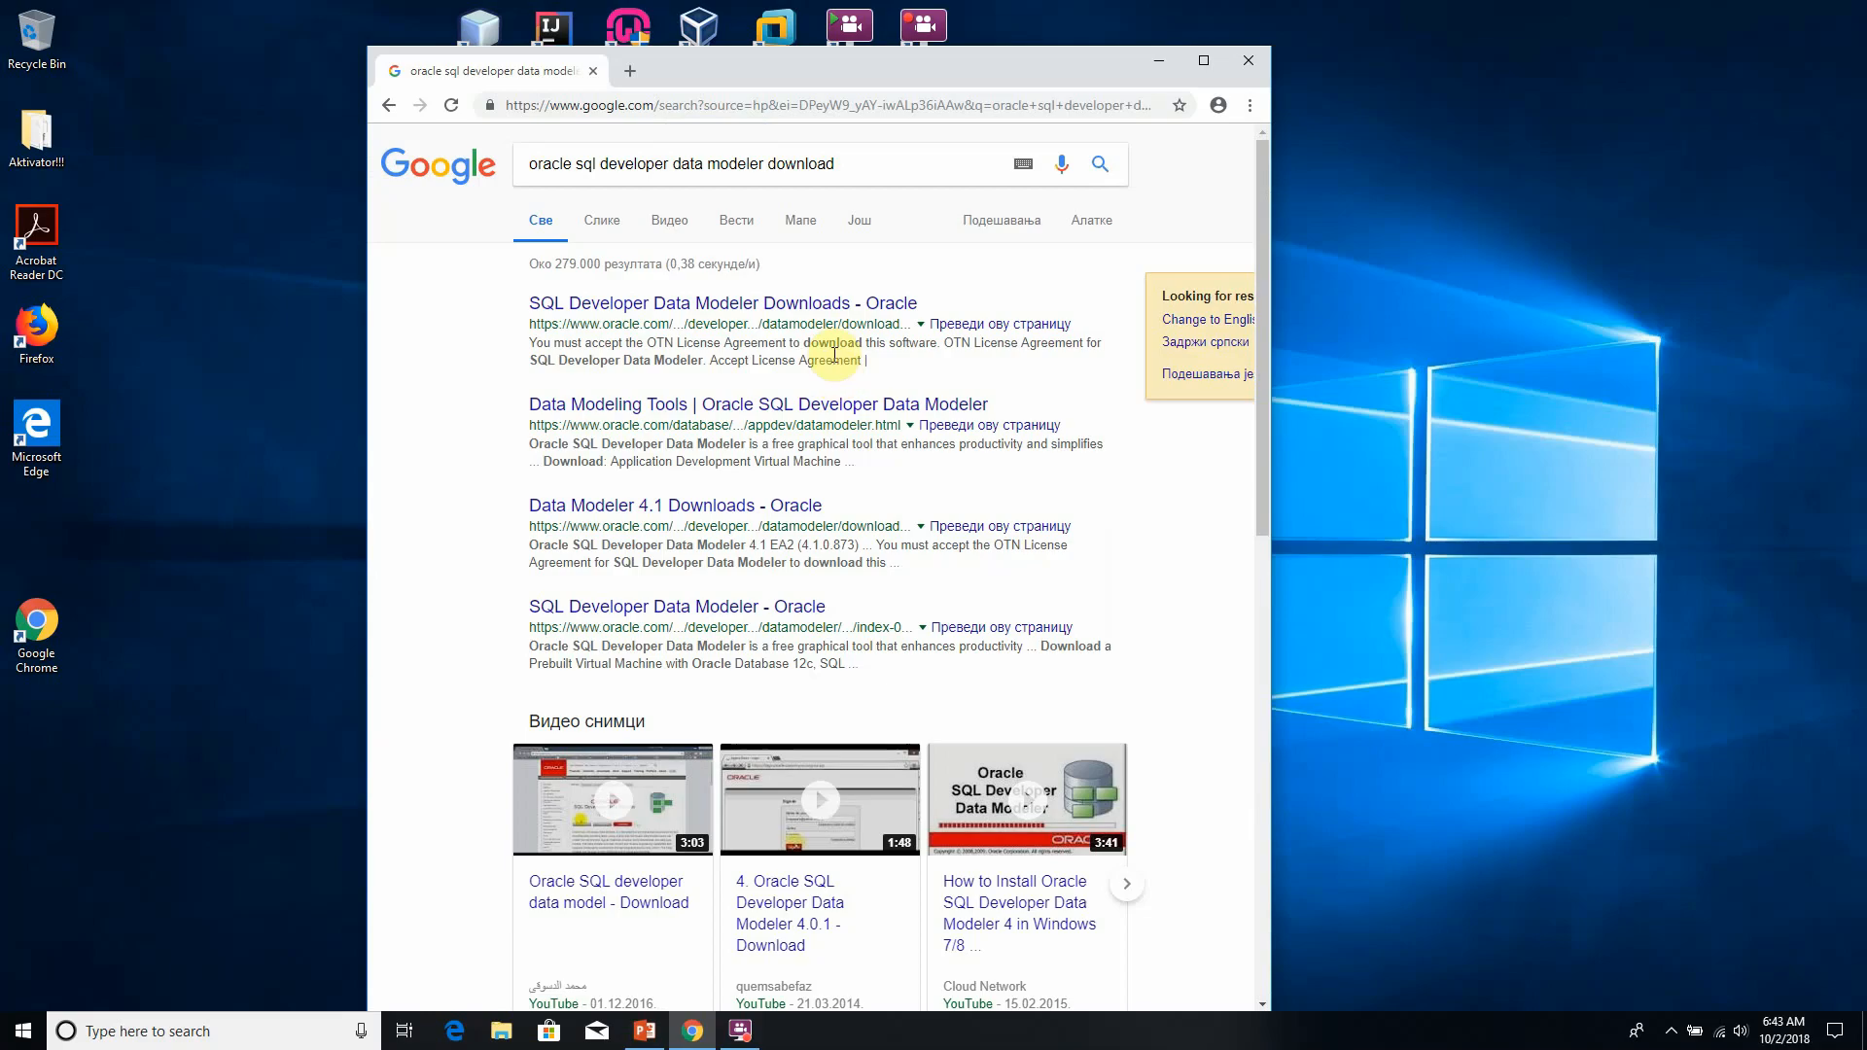
- Open the Data Modeling Tools result from Oracle, maximize the browser window, and accept the site's cookies
click(749, 406)
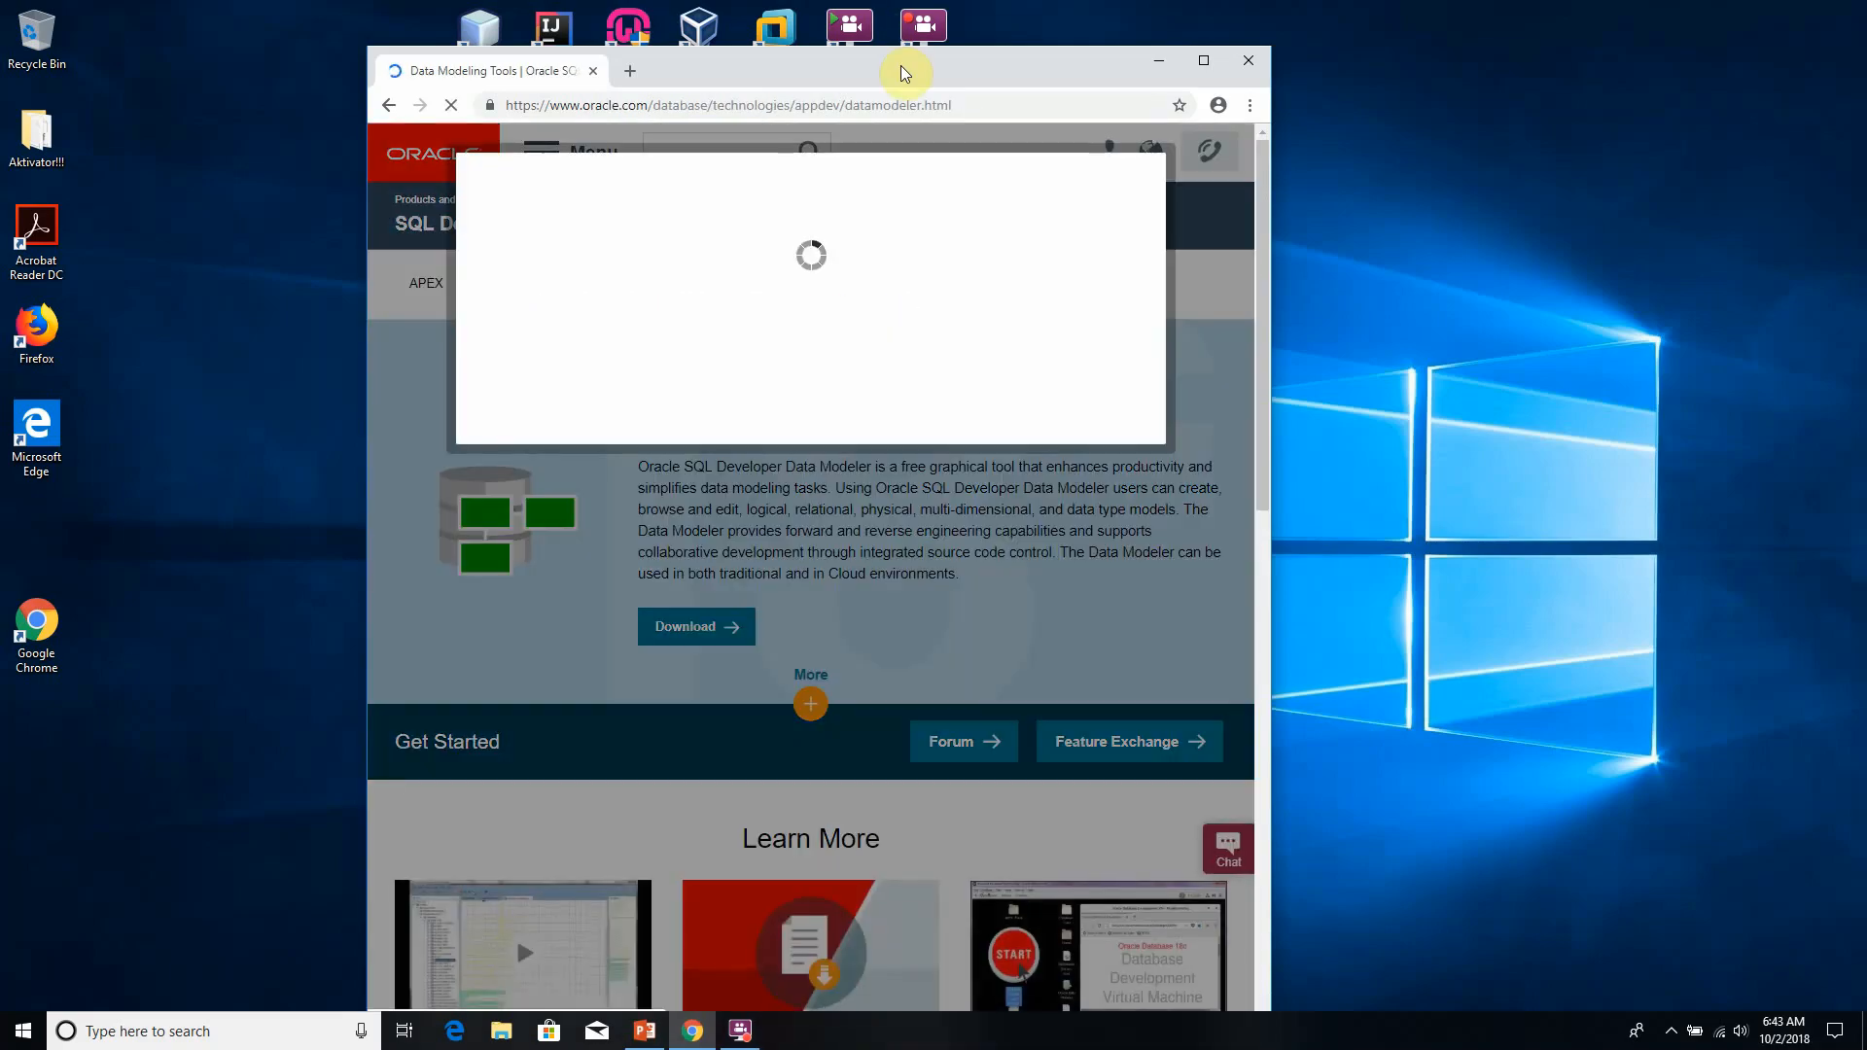
double_click(900, 66)
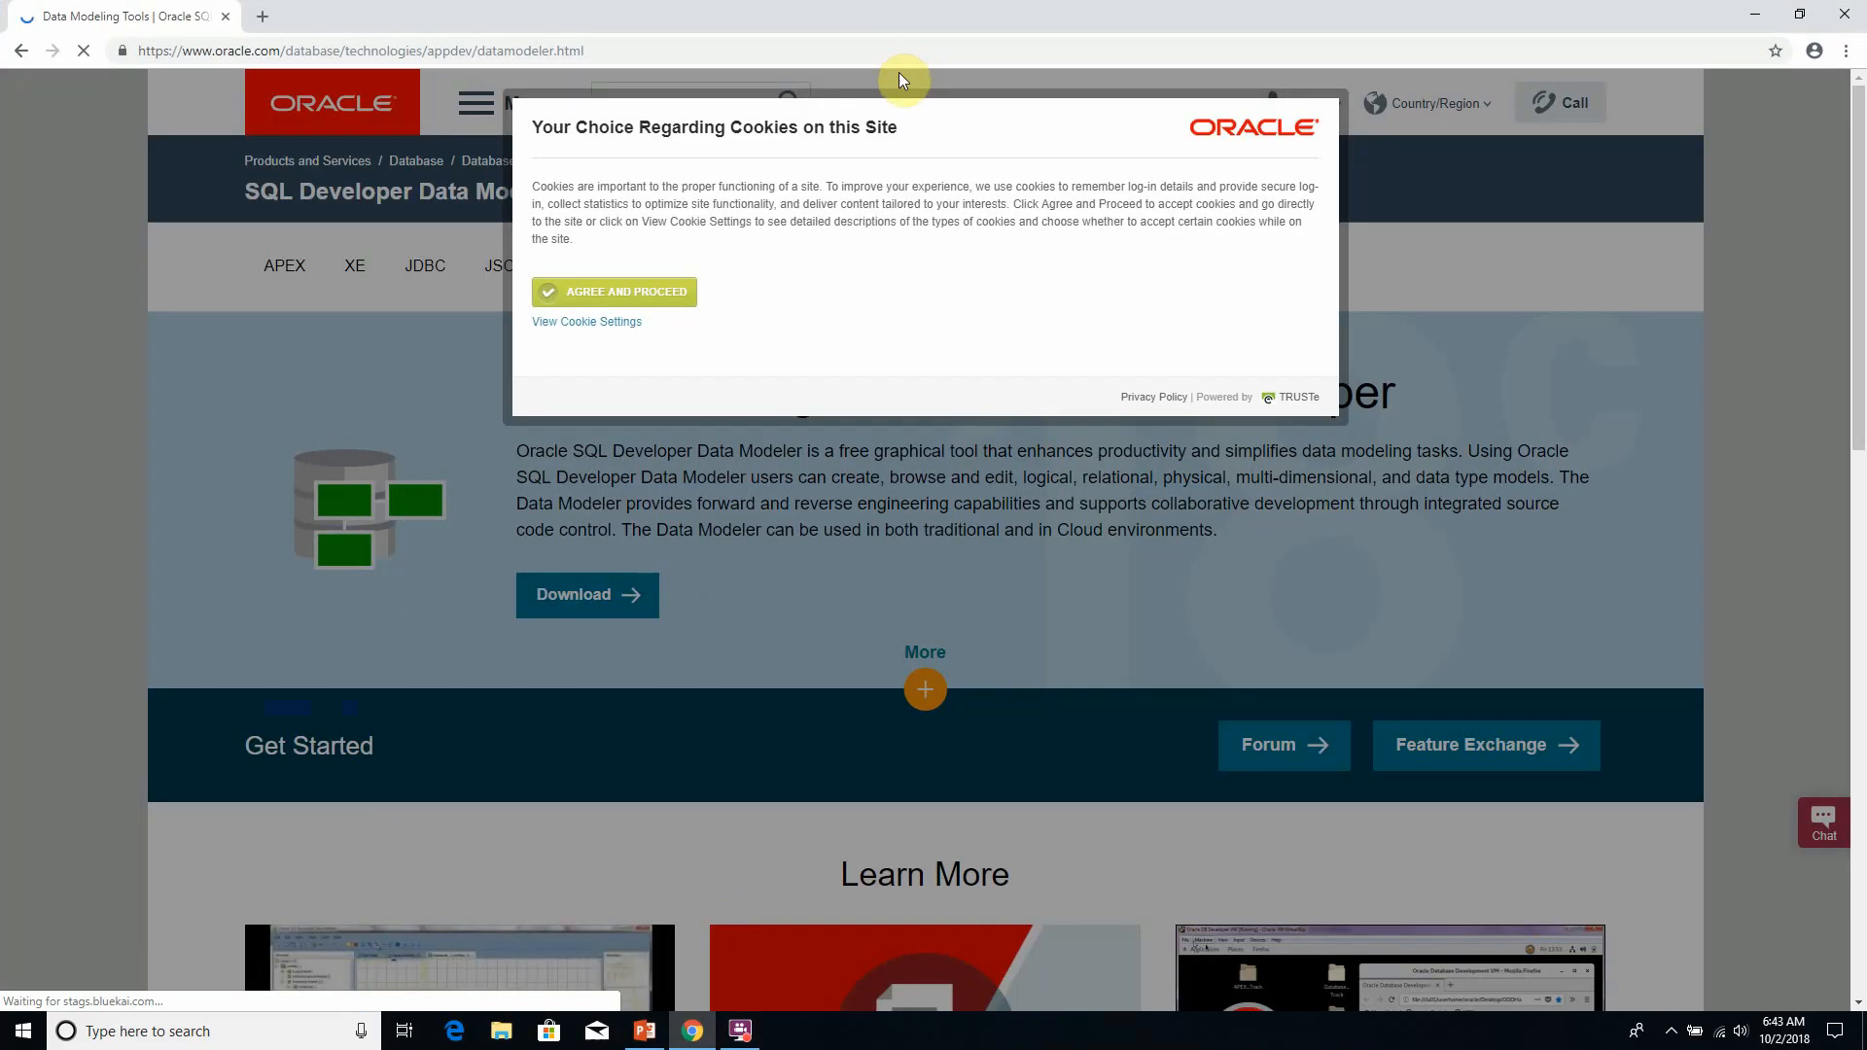
click(625, 293)
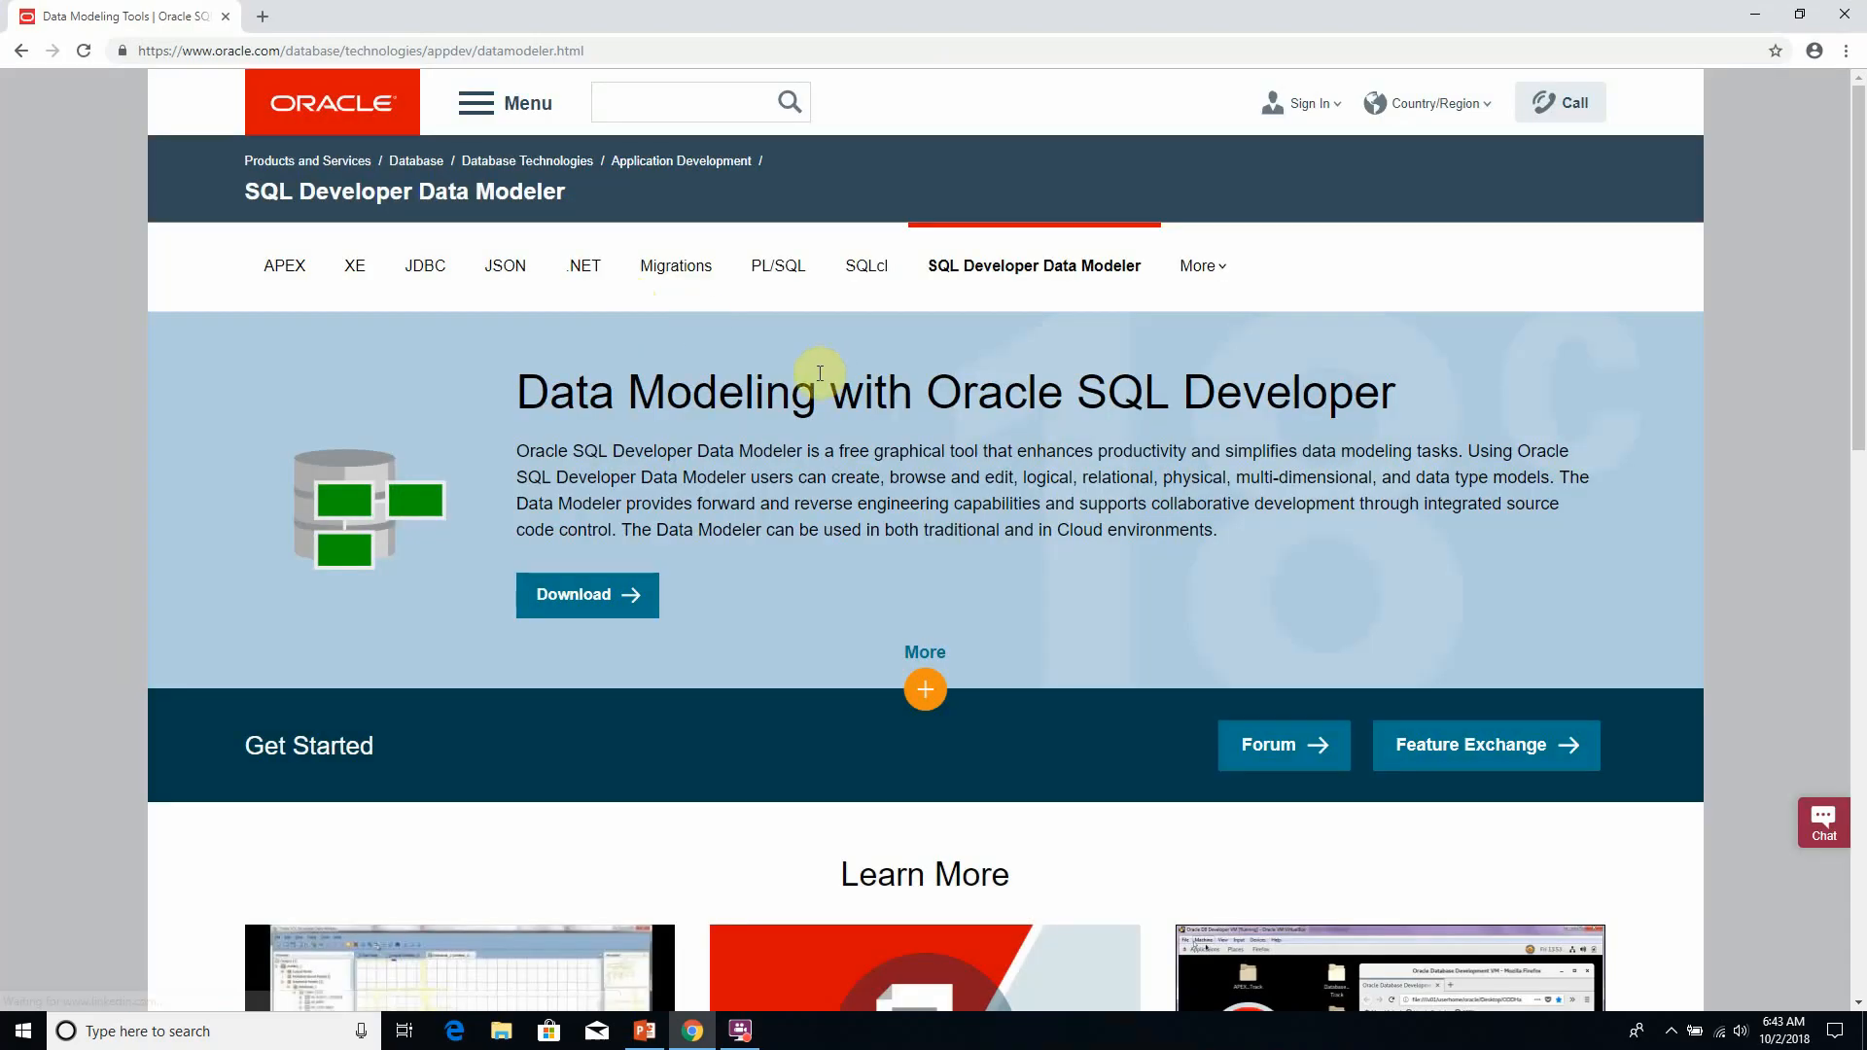
- Go to the Downloads page of SQL Developer Data Modeler
scroll(1075, 492, down, 3)
scroll(1087, 499, up, 3)
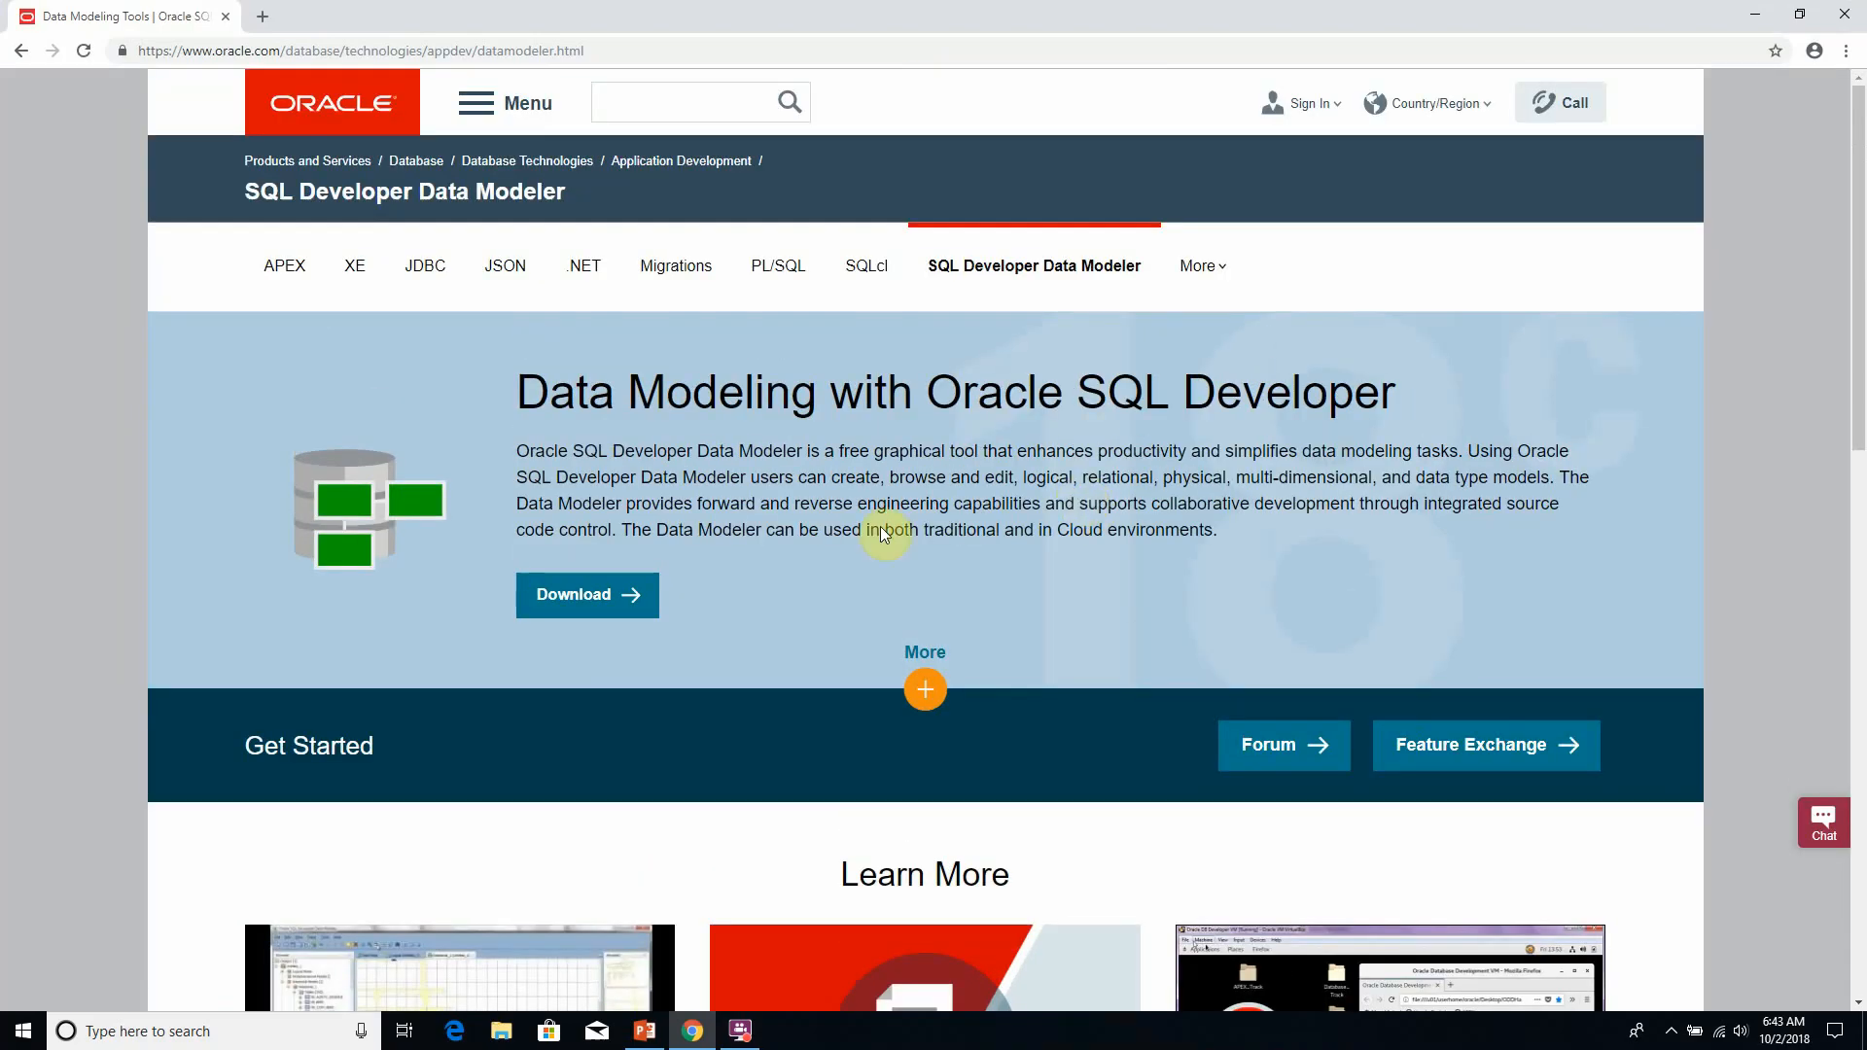
click(594, 595)
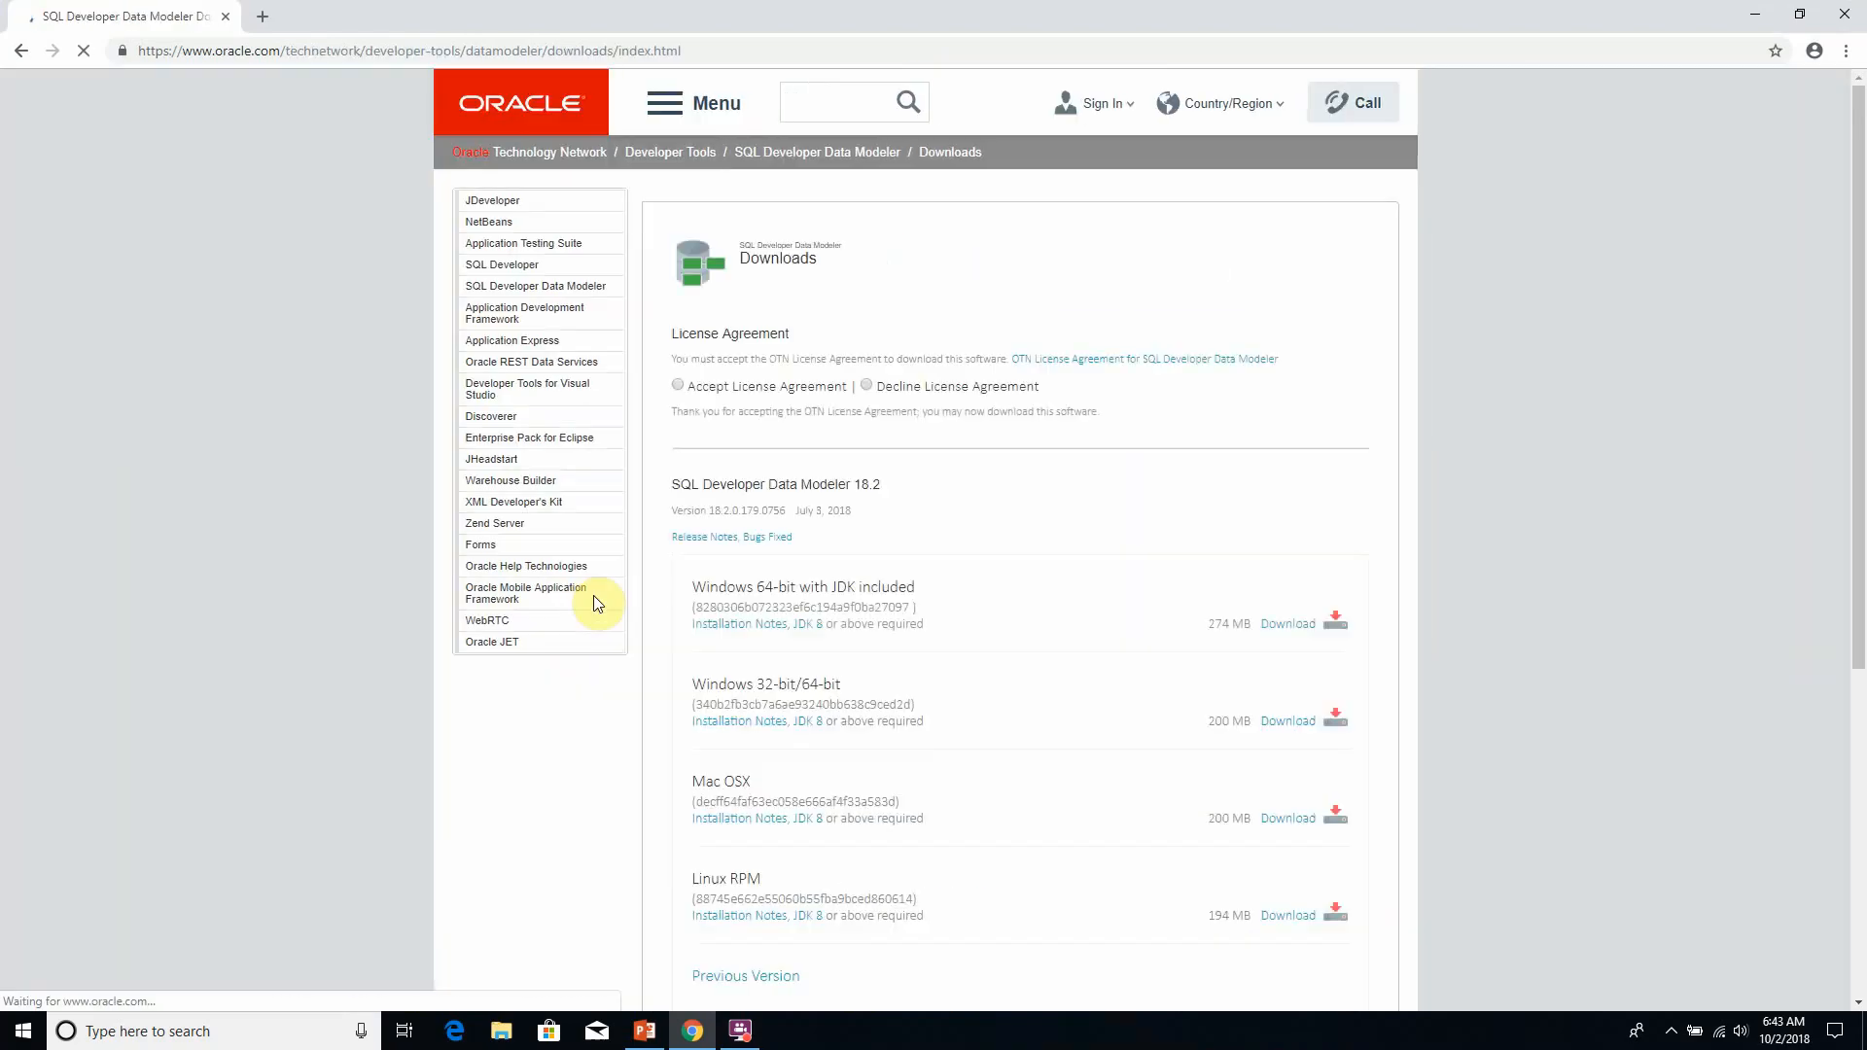
- Examine the platform packages for SQL Developer Data Modeler 18.2, highlighting the "Windows 64-bit with JDK included" title
scroll(1026, 465, down, 1)
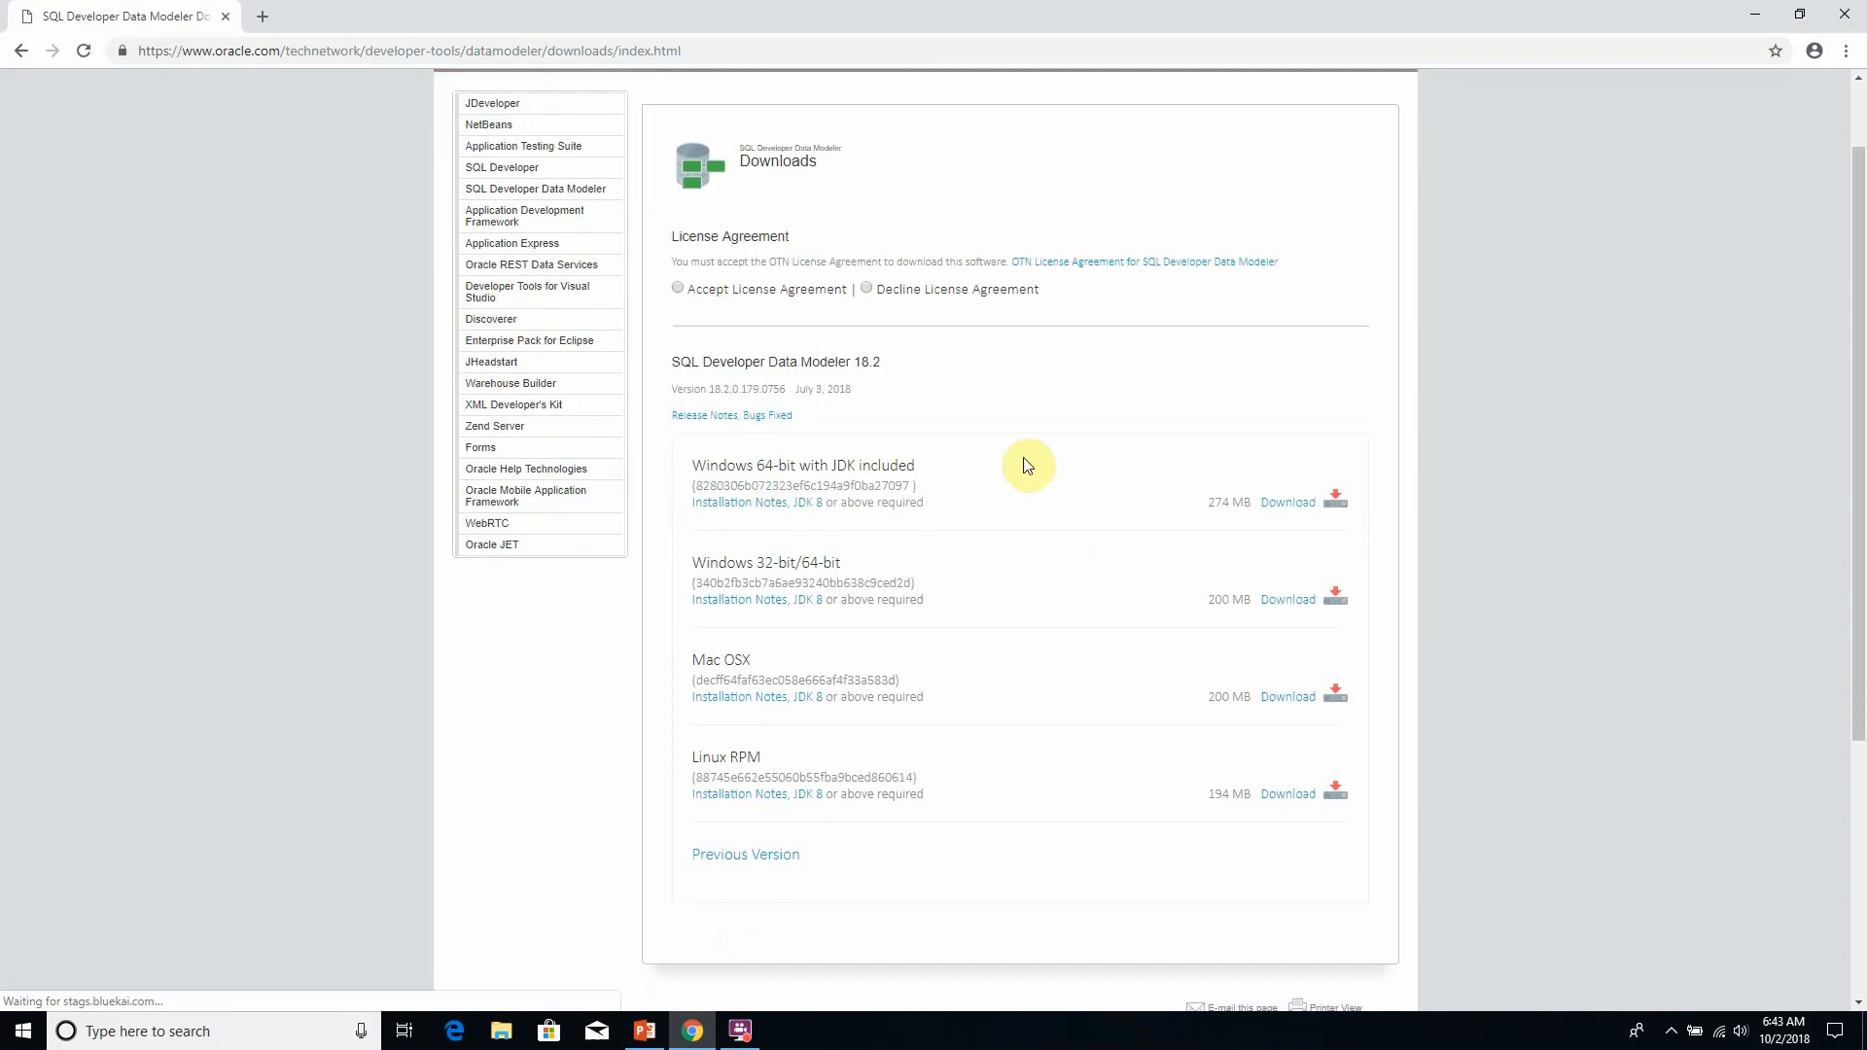
scroll(919, 611, down, 2)
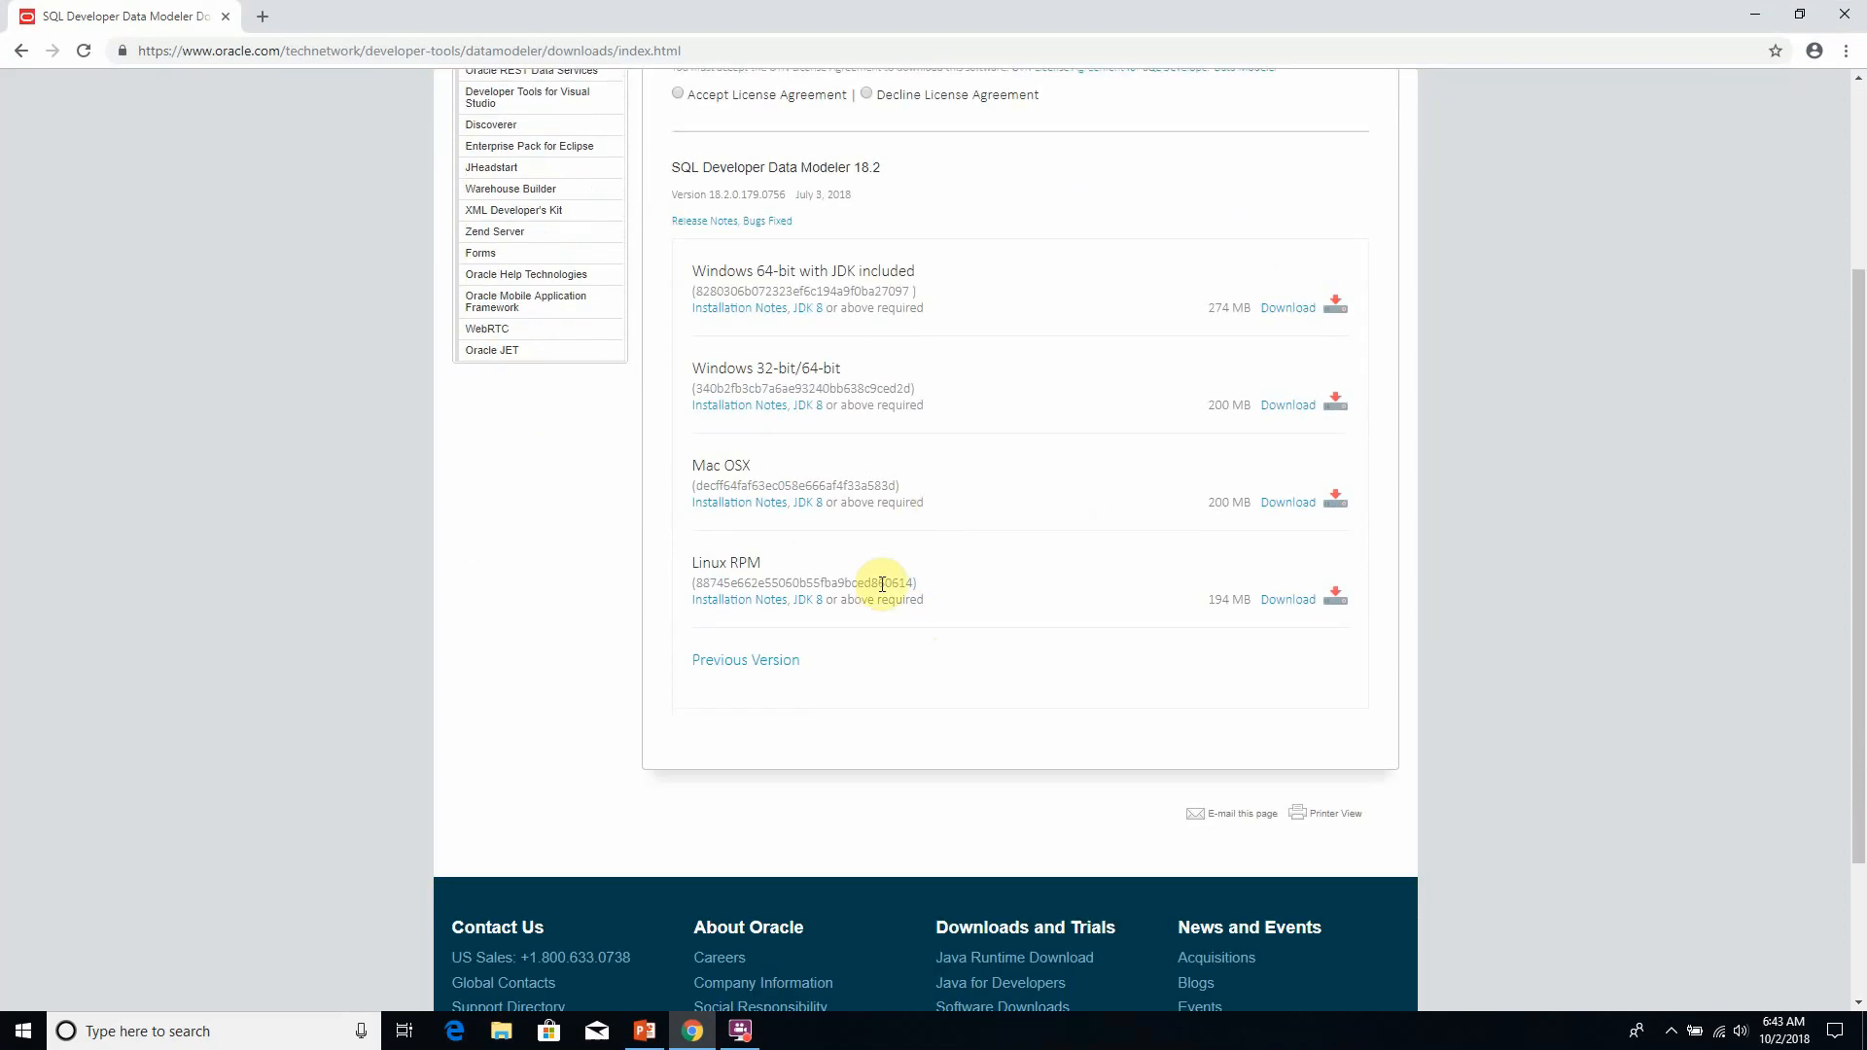
scroll(882, 584, up, 1)
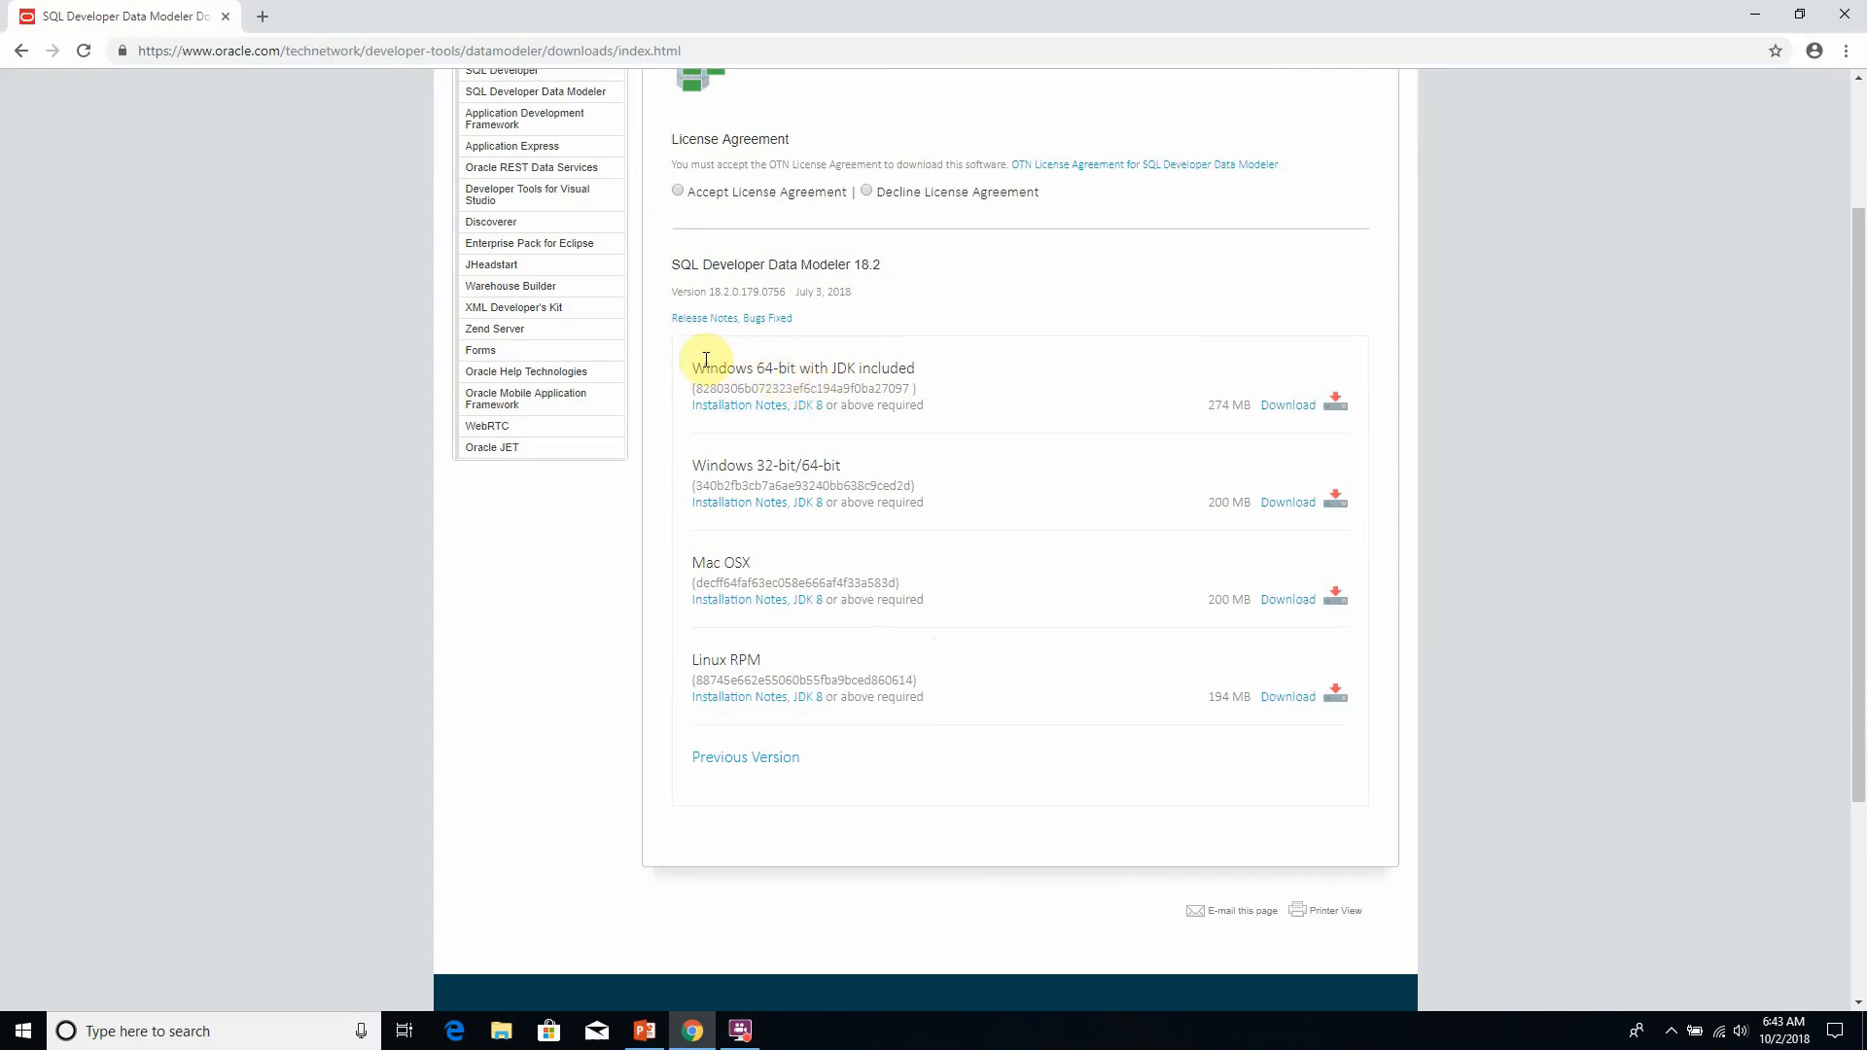
drag(689, 367, 939, 361)
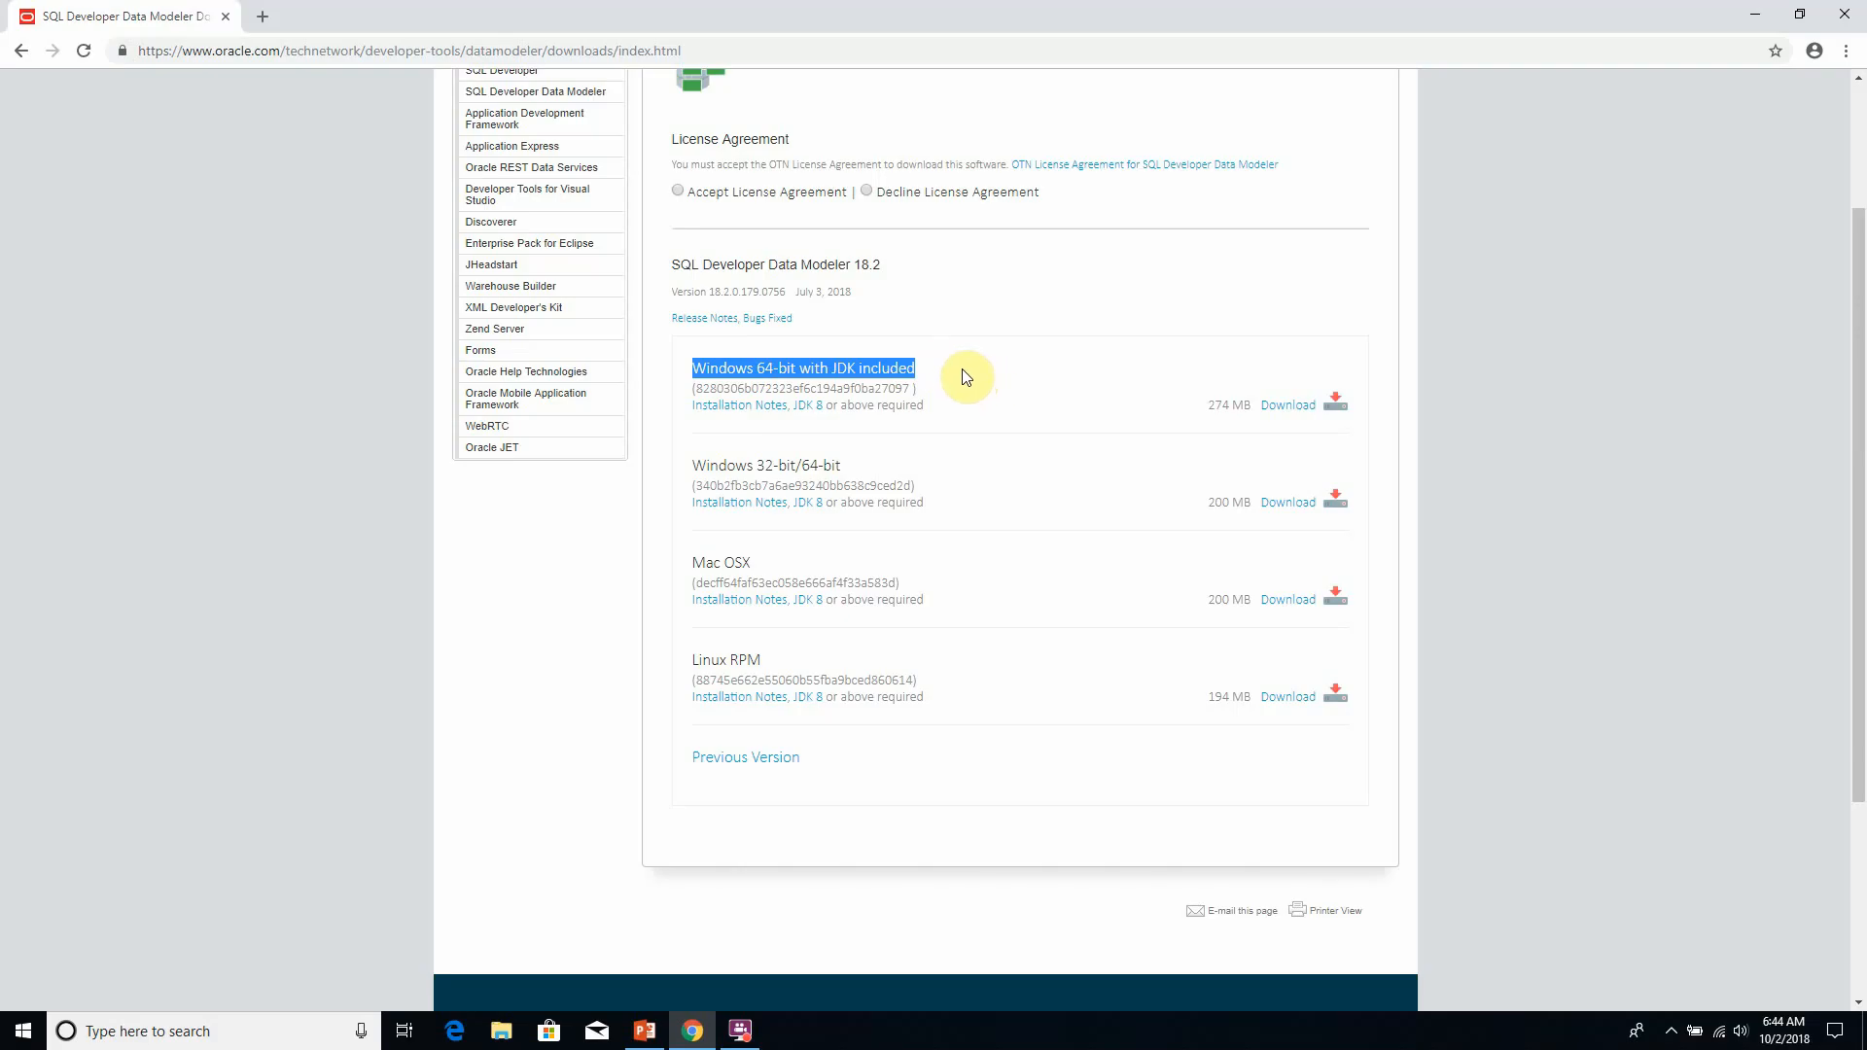
click(963, 370)
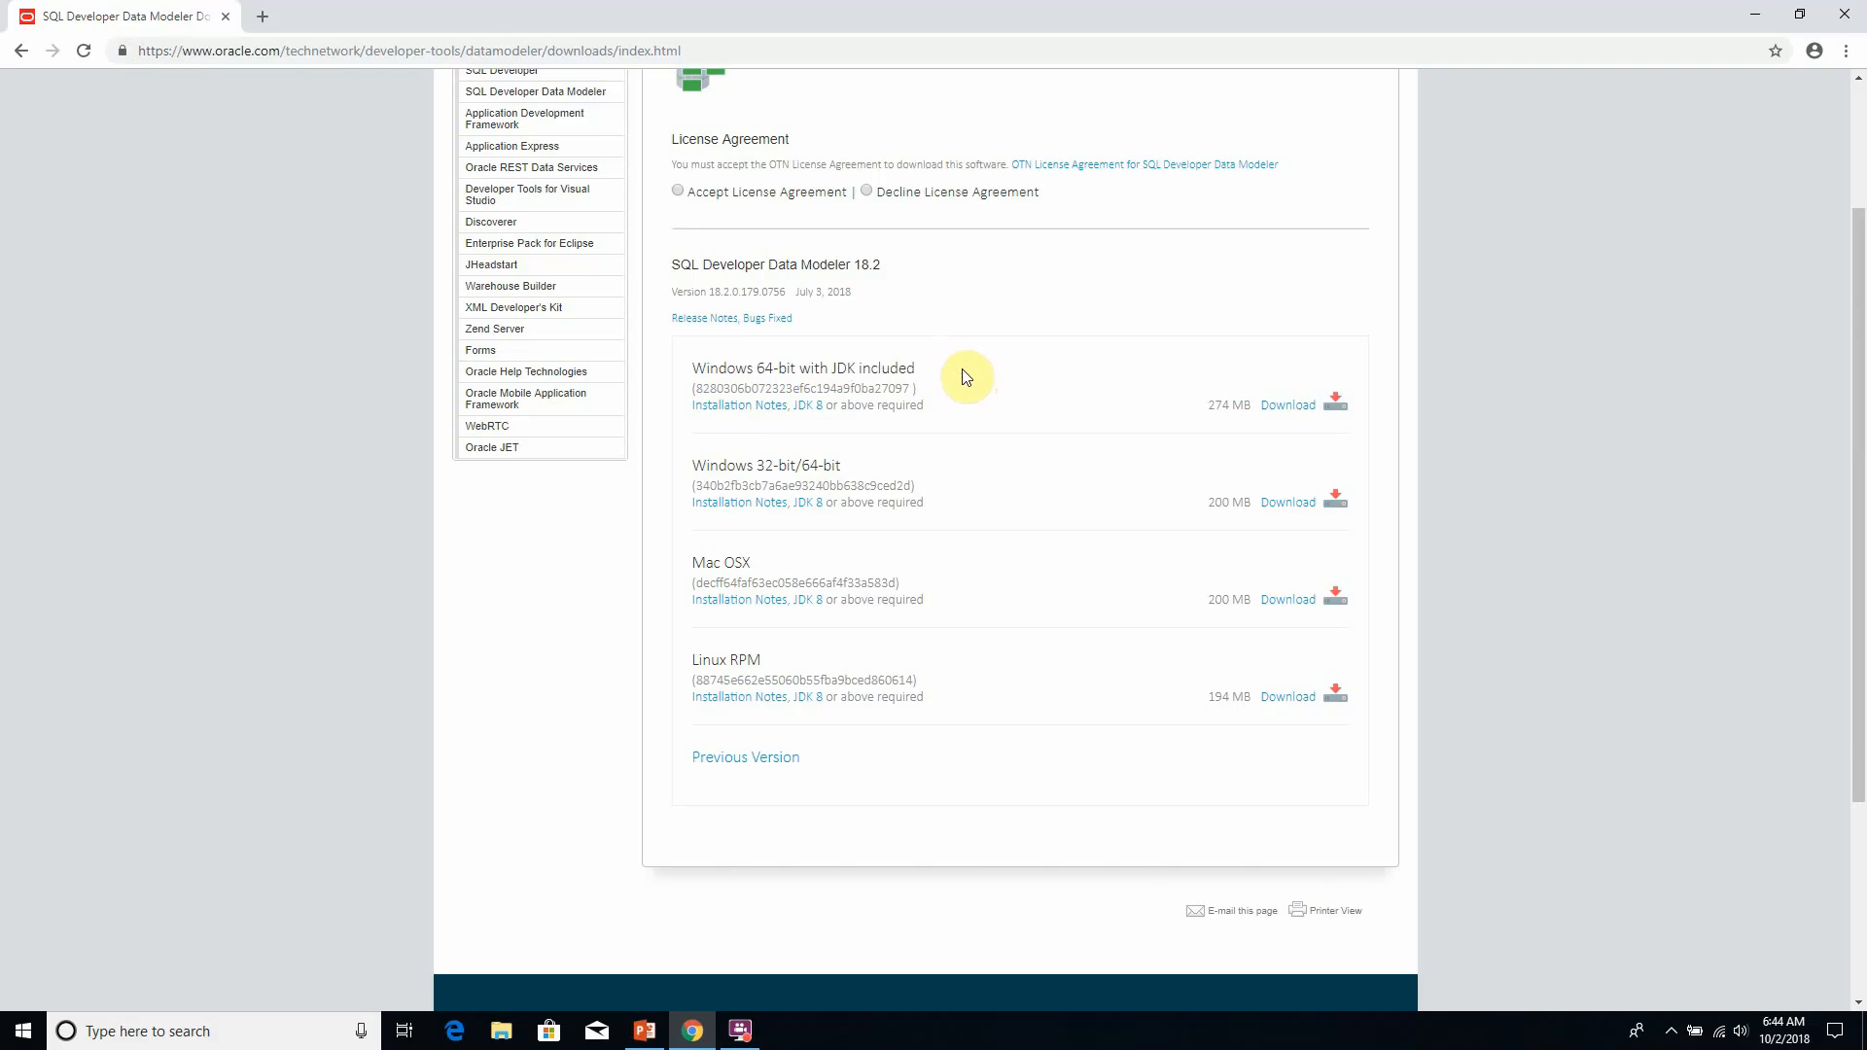
- Check the operating system type in the Windows system information, and close that window
key(super+Pause)
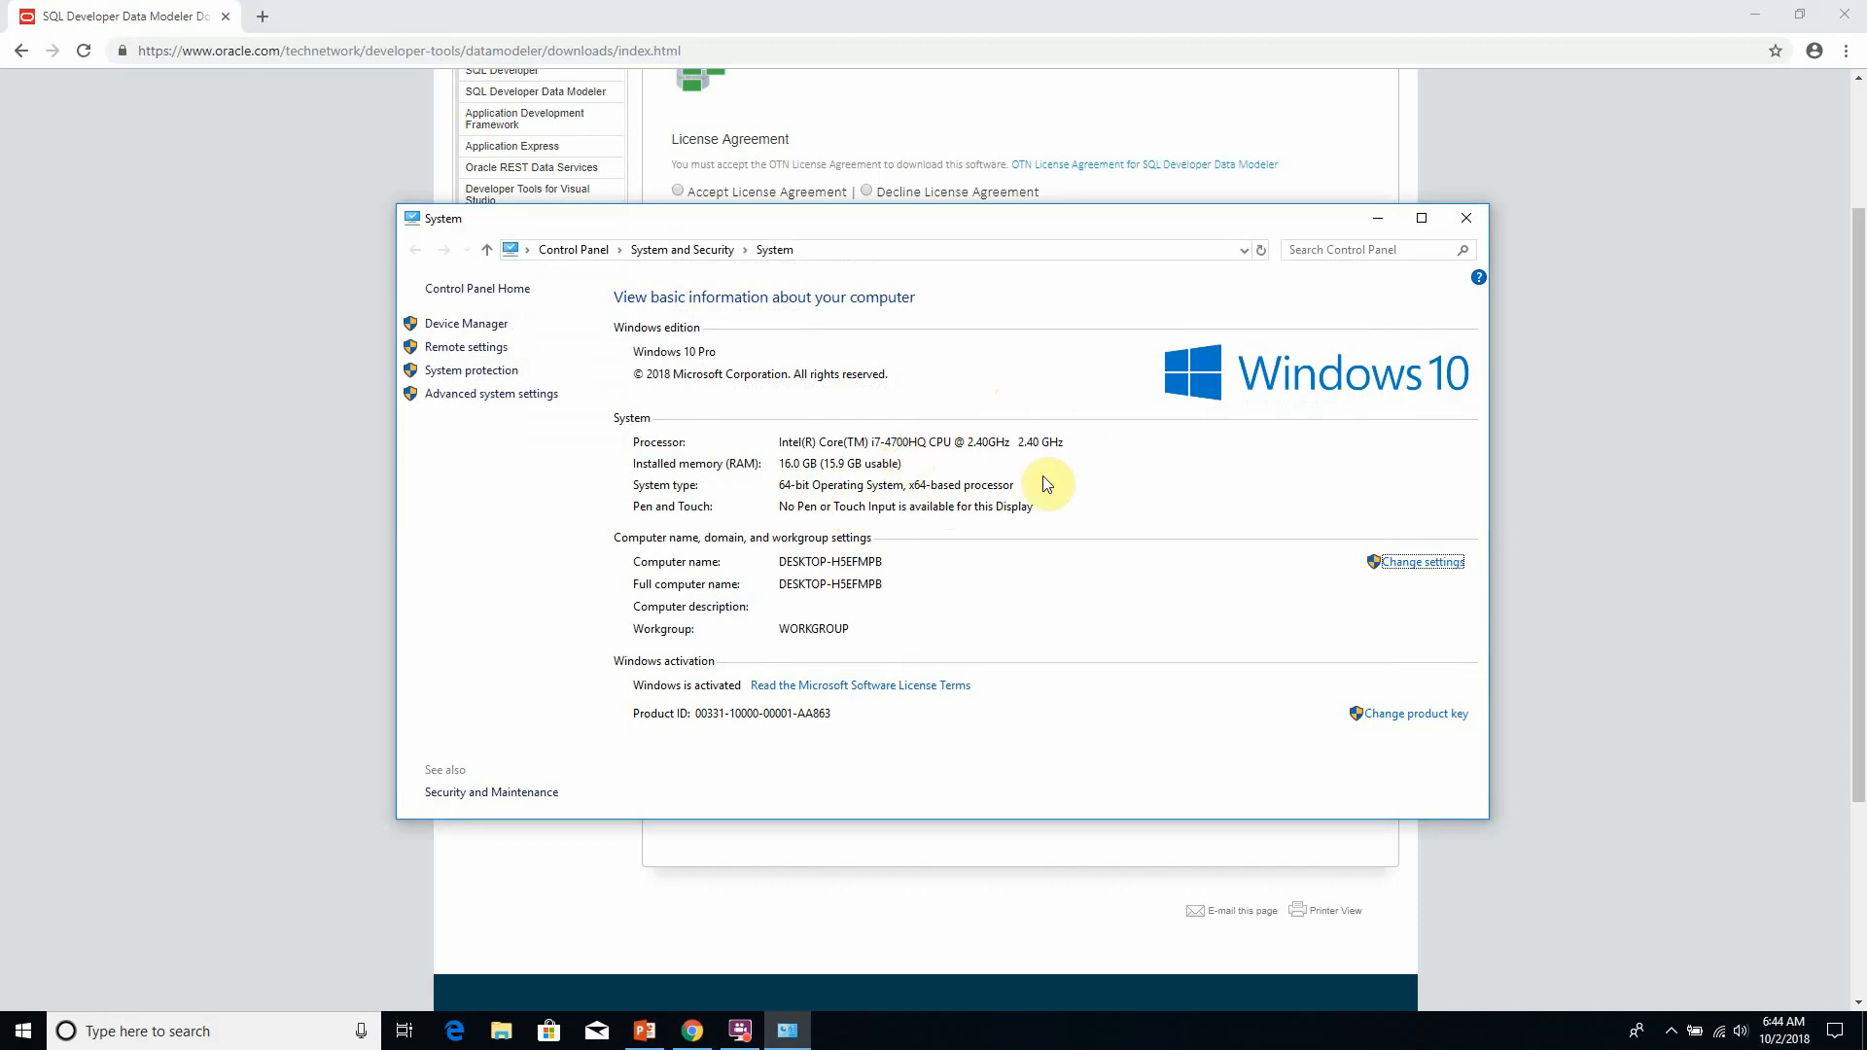
click(1457, 224)
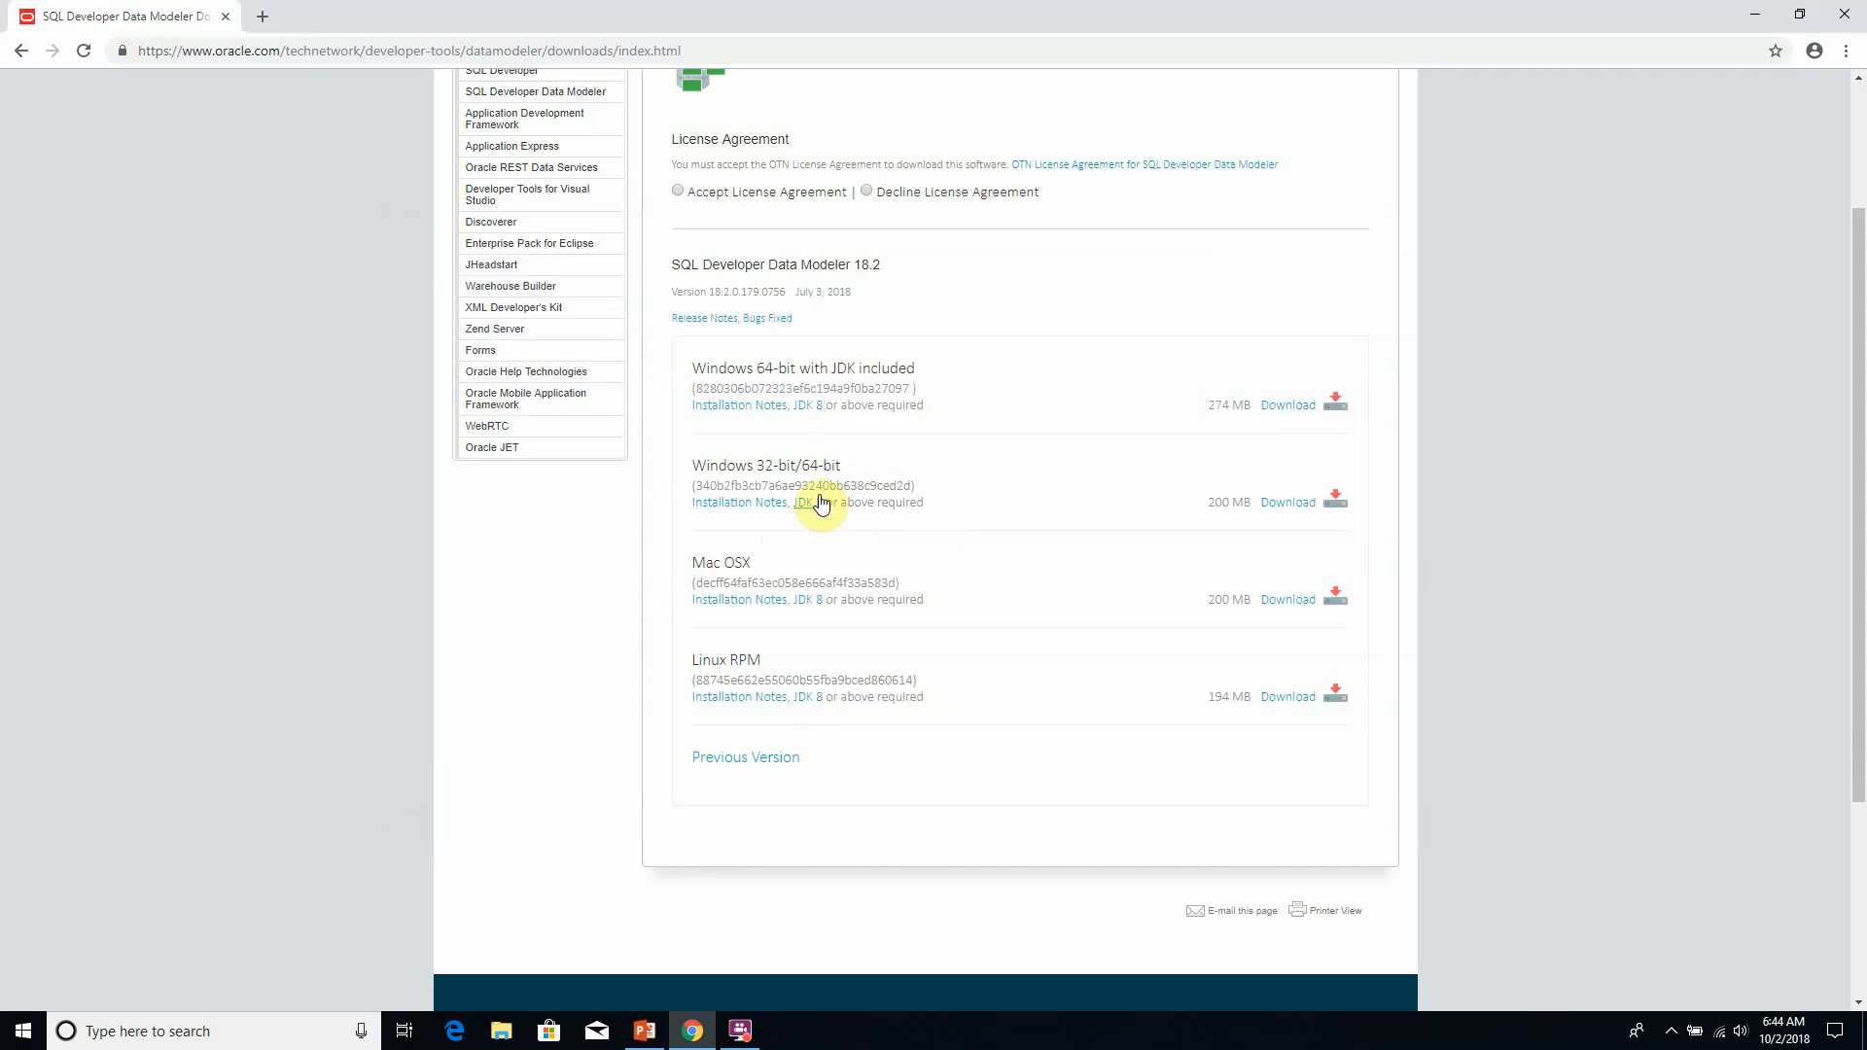
- Highlight the word JDK in the title of the "Windows 64-bit with JDK included" package
drag(834, 373, 854, 374)
click(844, 370)
drag(834, 370, 856, 369)
click(867, 367)
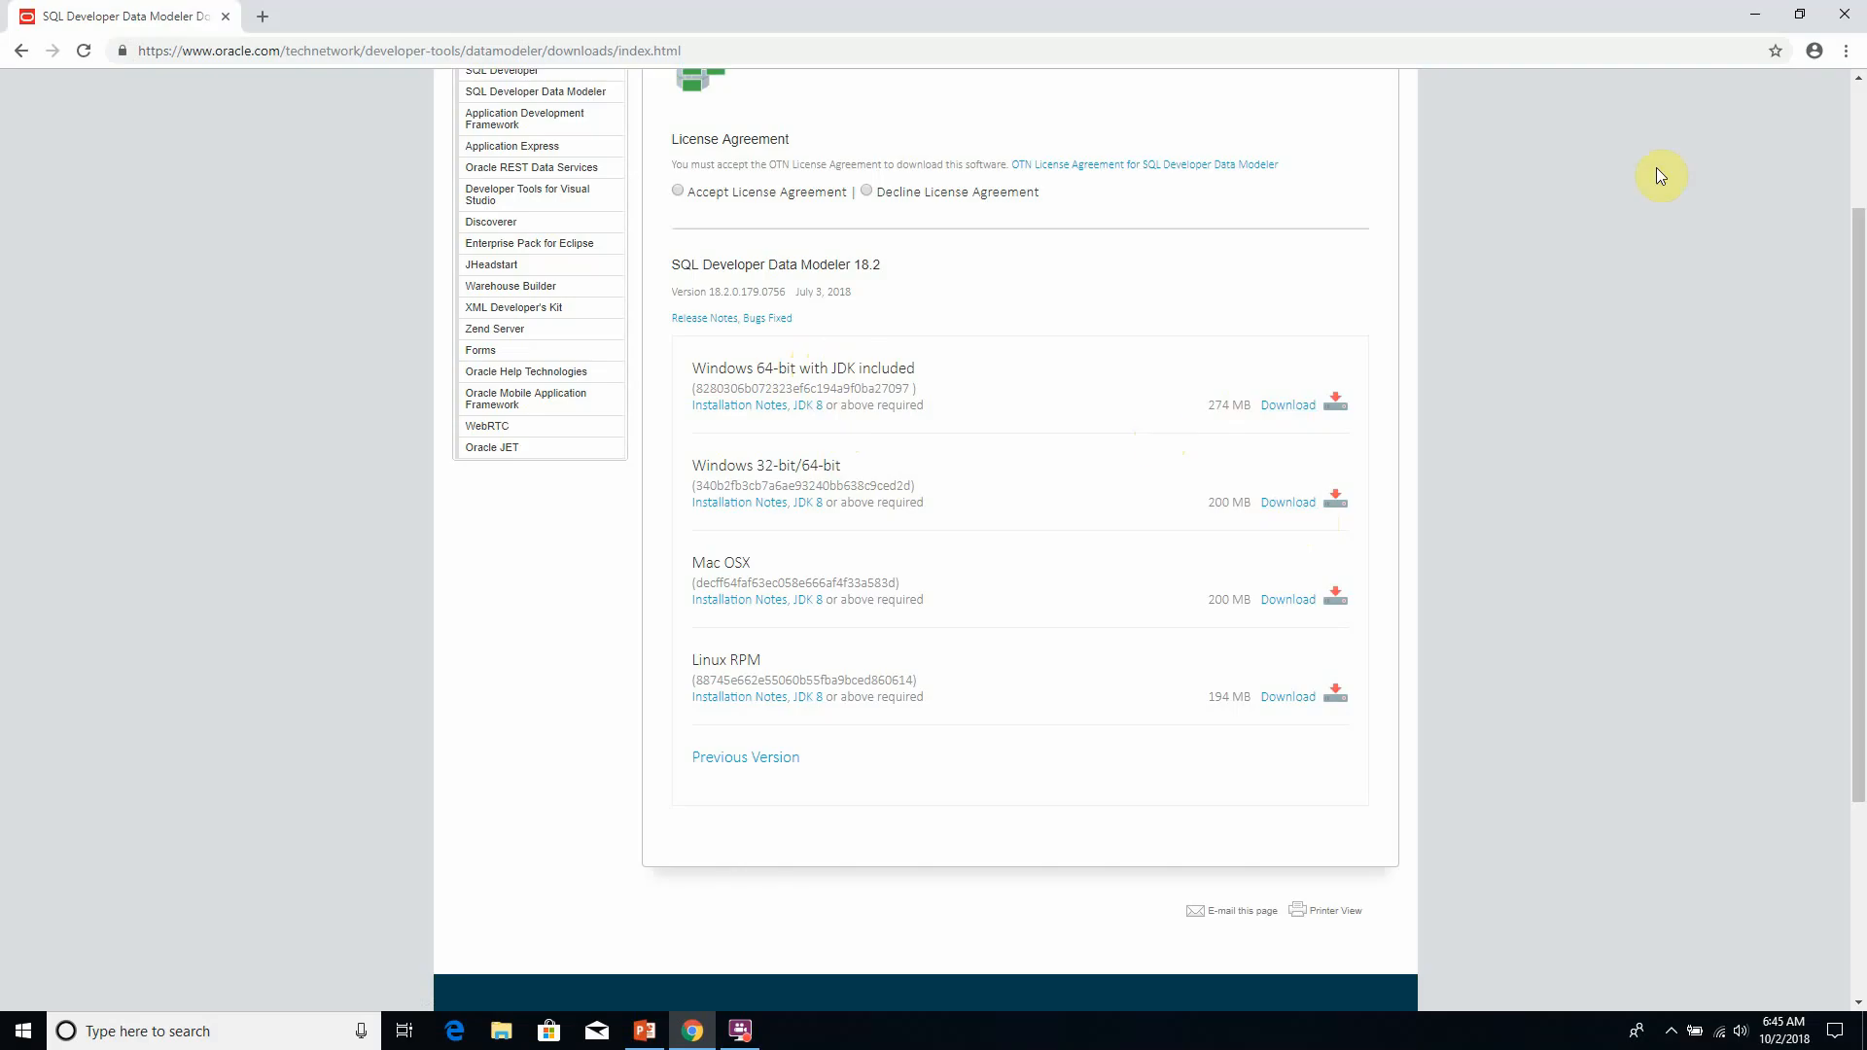
- Close the browser and open the data modeler folder on the desktop to find the datamodeler-18.2.0.179.0756-no-jre archive
click(1845, 16)
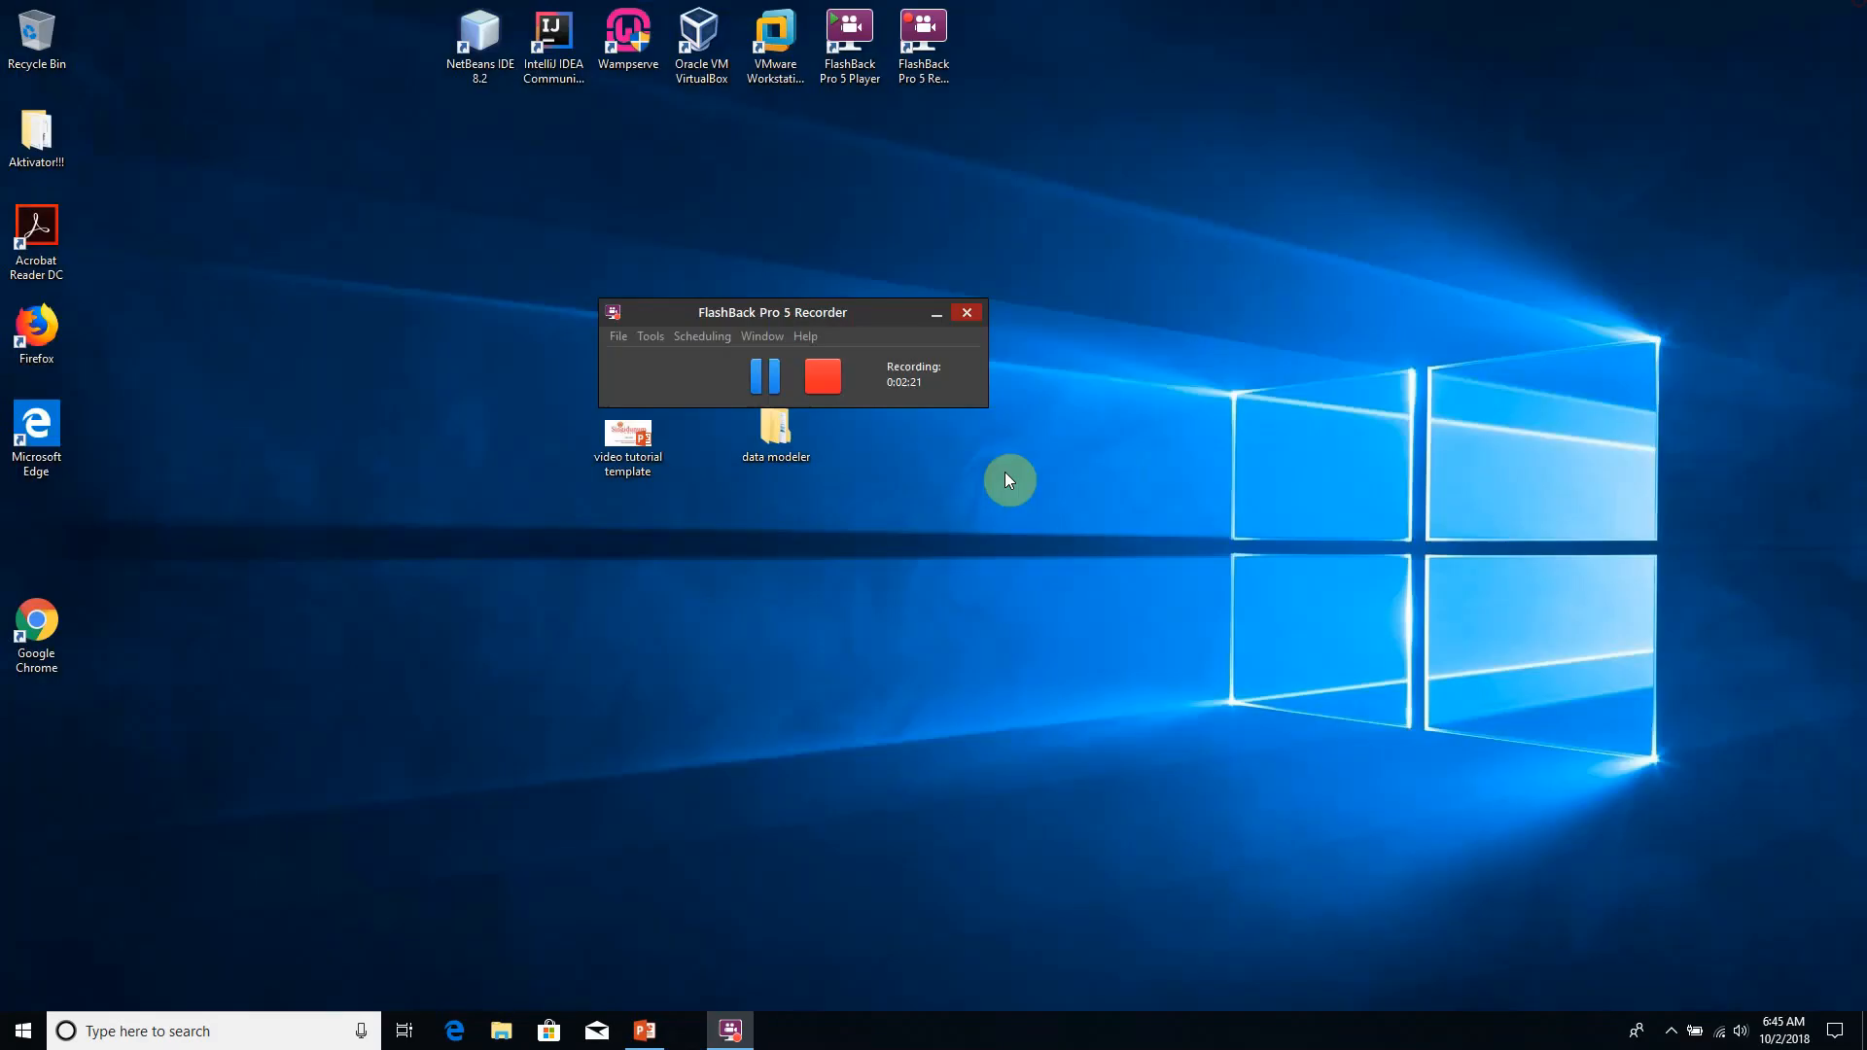
click(924, 318)
double_click(782, 463)
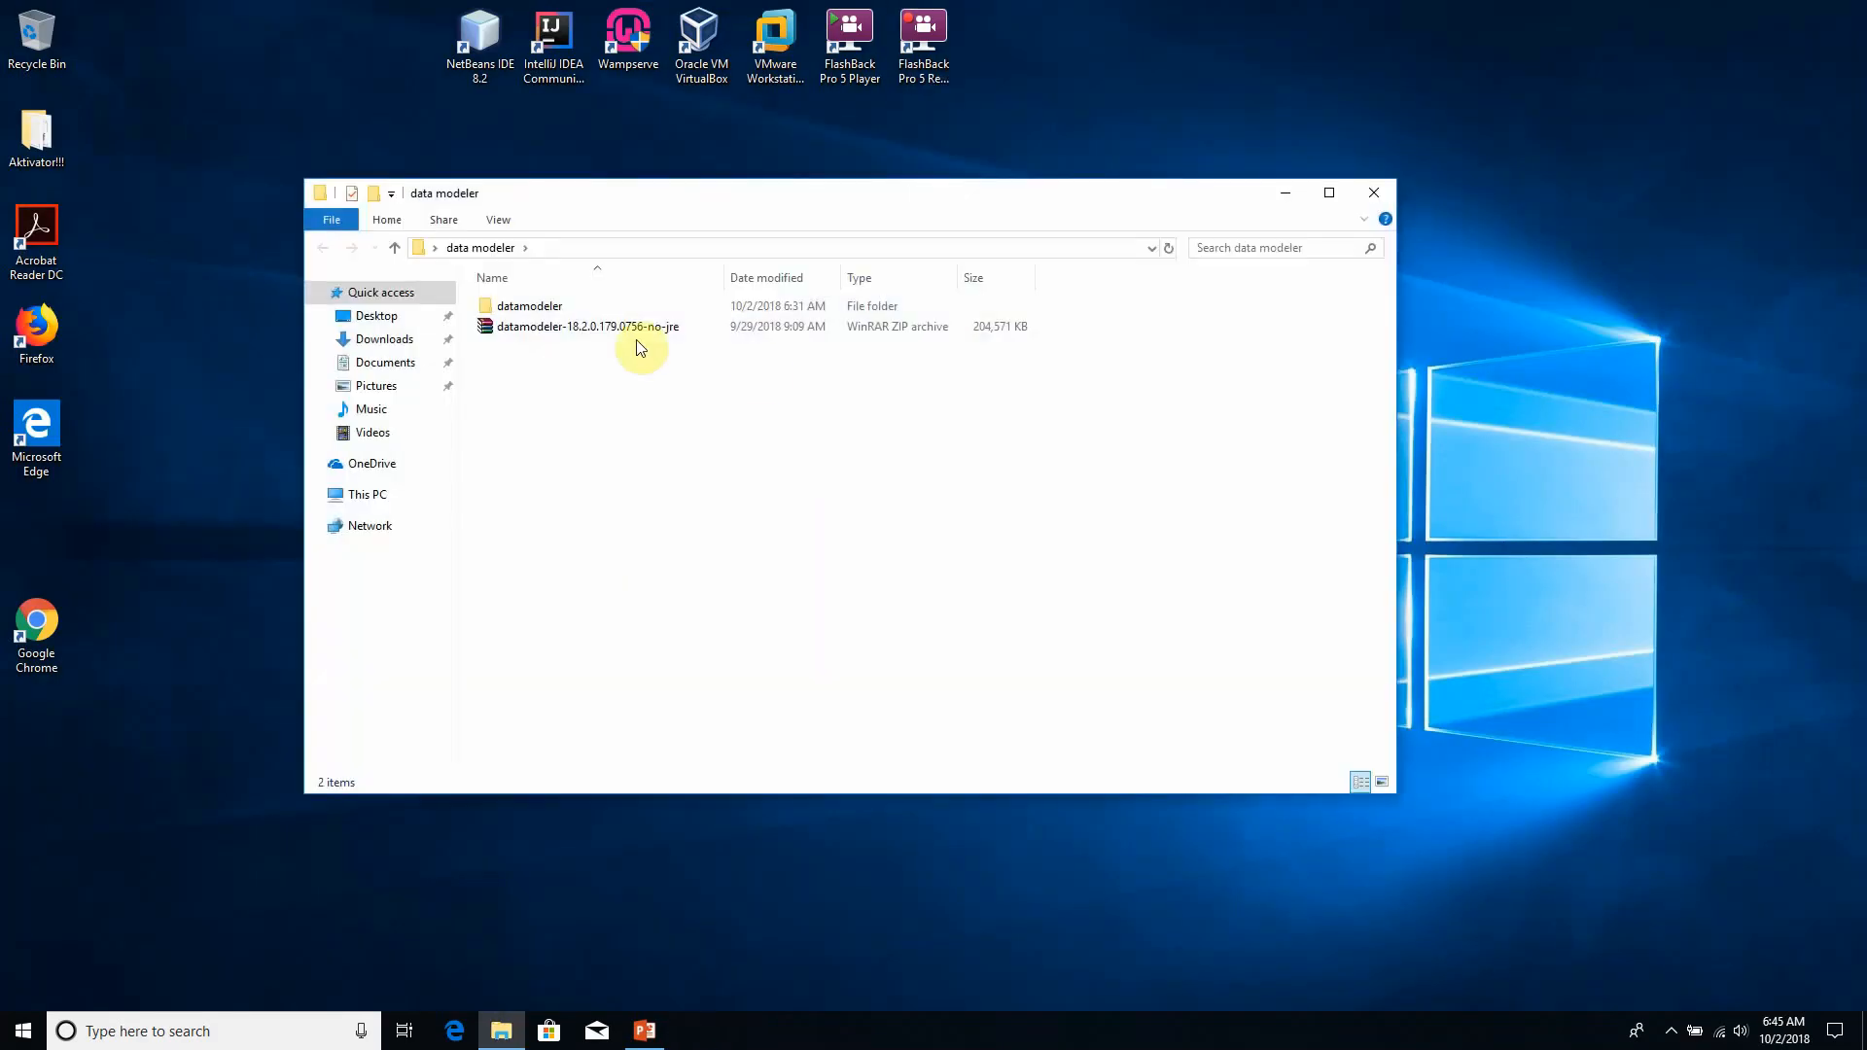
click(574, 328)
click(596, 412)
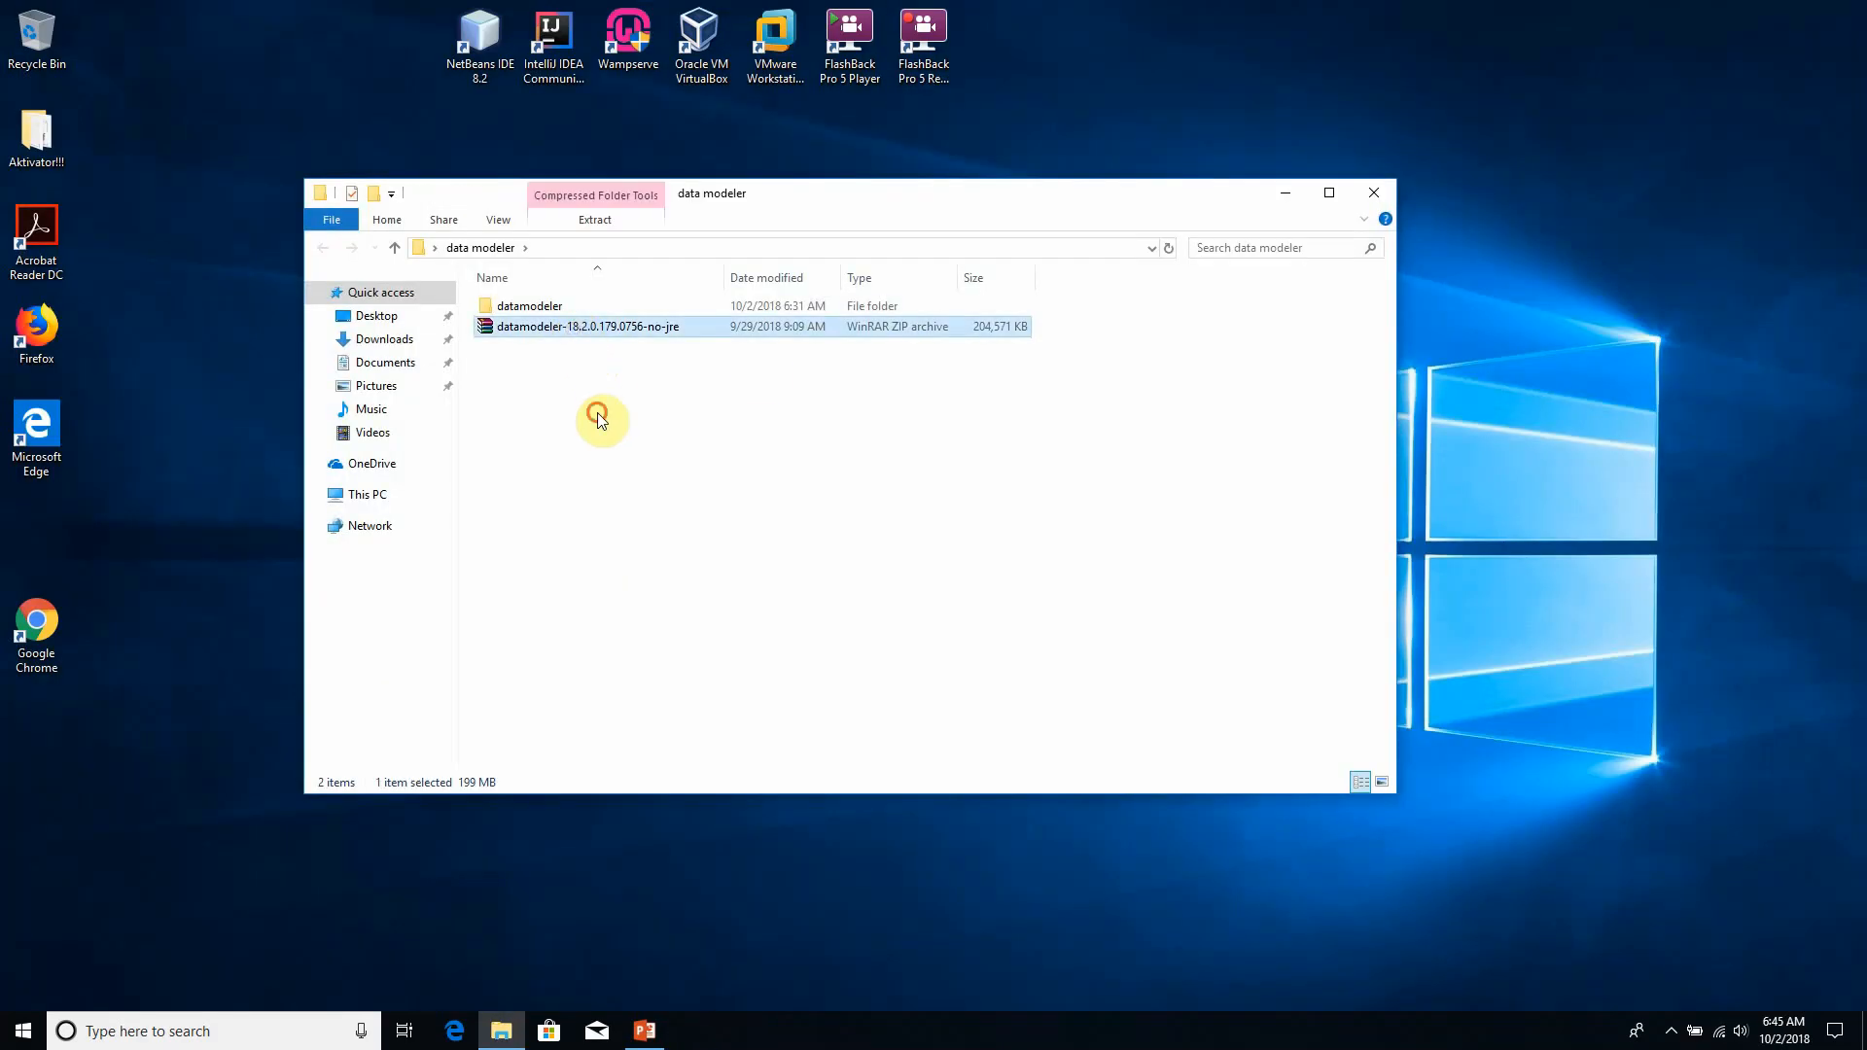
- Try to extract the datamodeler-18.2.0.179.0756-no-jre archive into the current folder, cancelling at the file replacement prompt
right_click(565, 331)
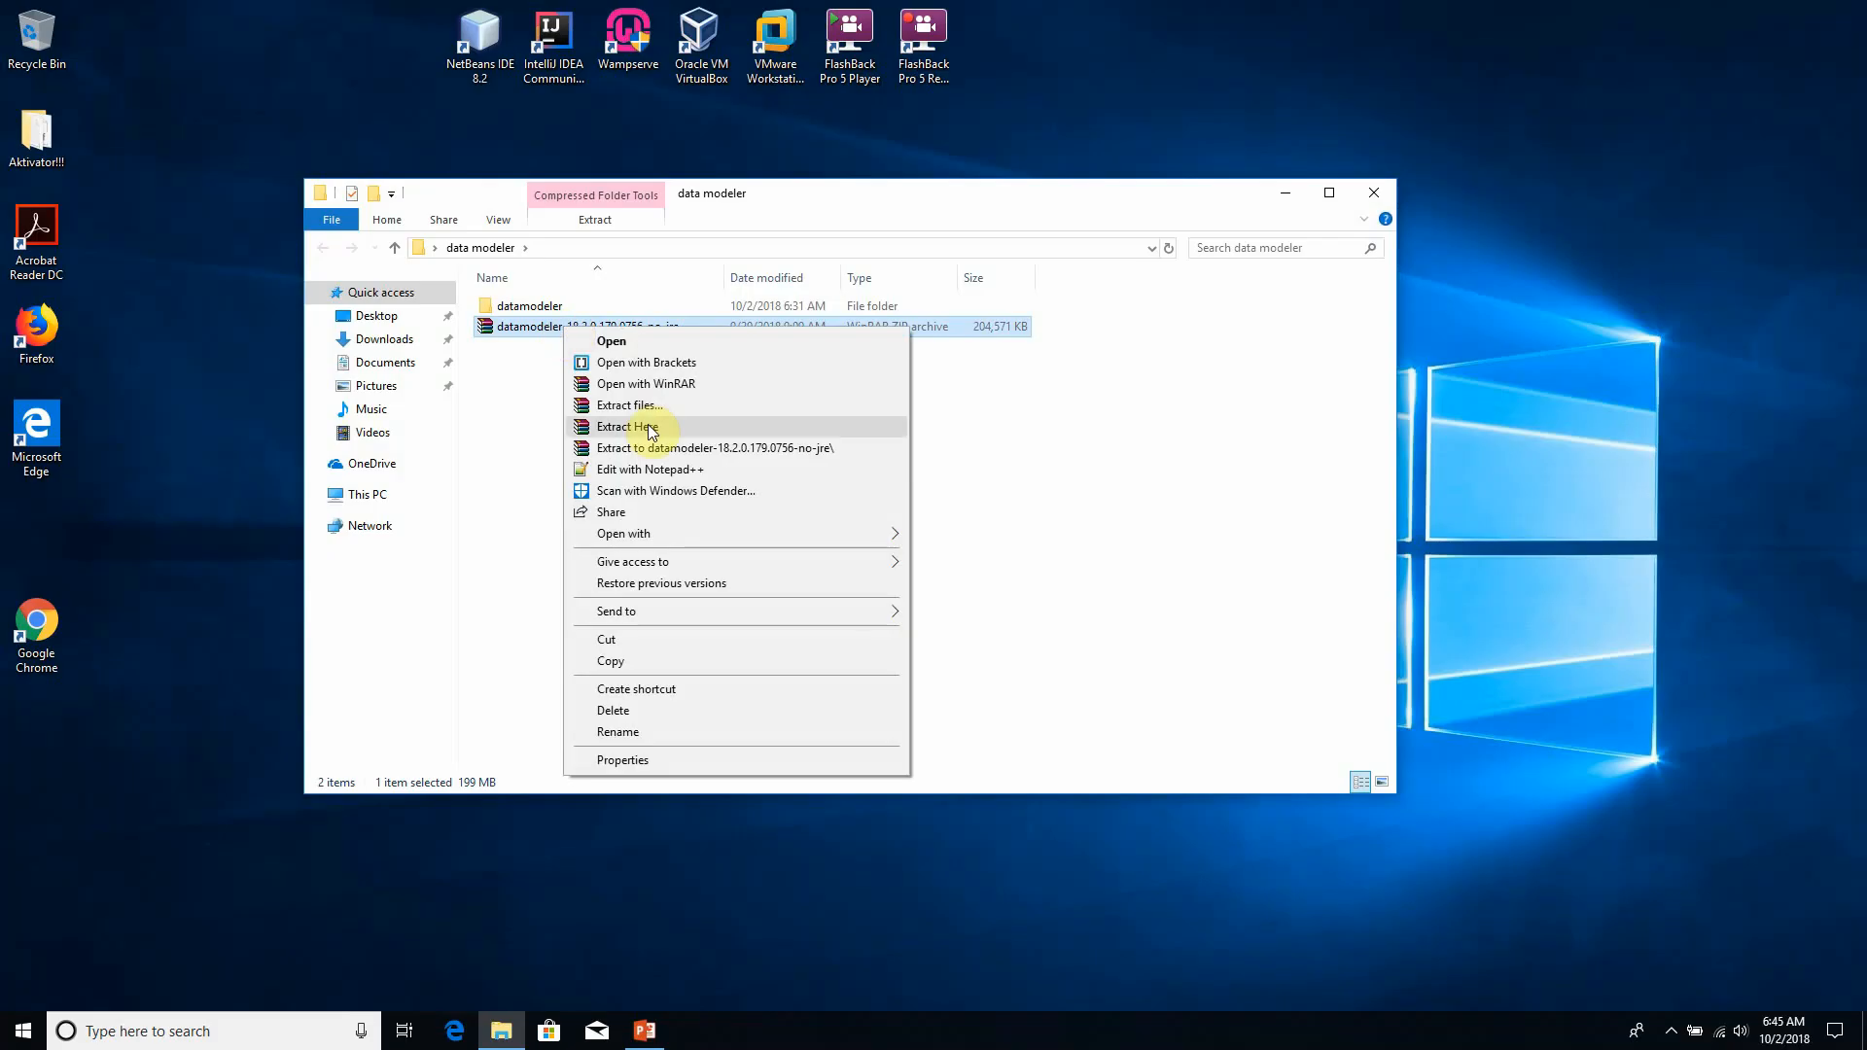
click(649, 427)
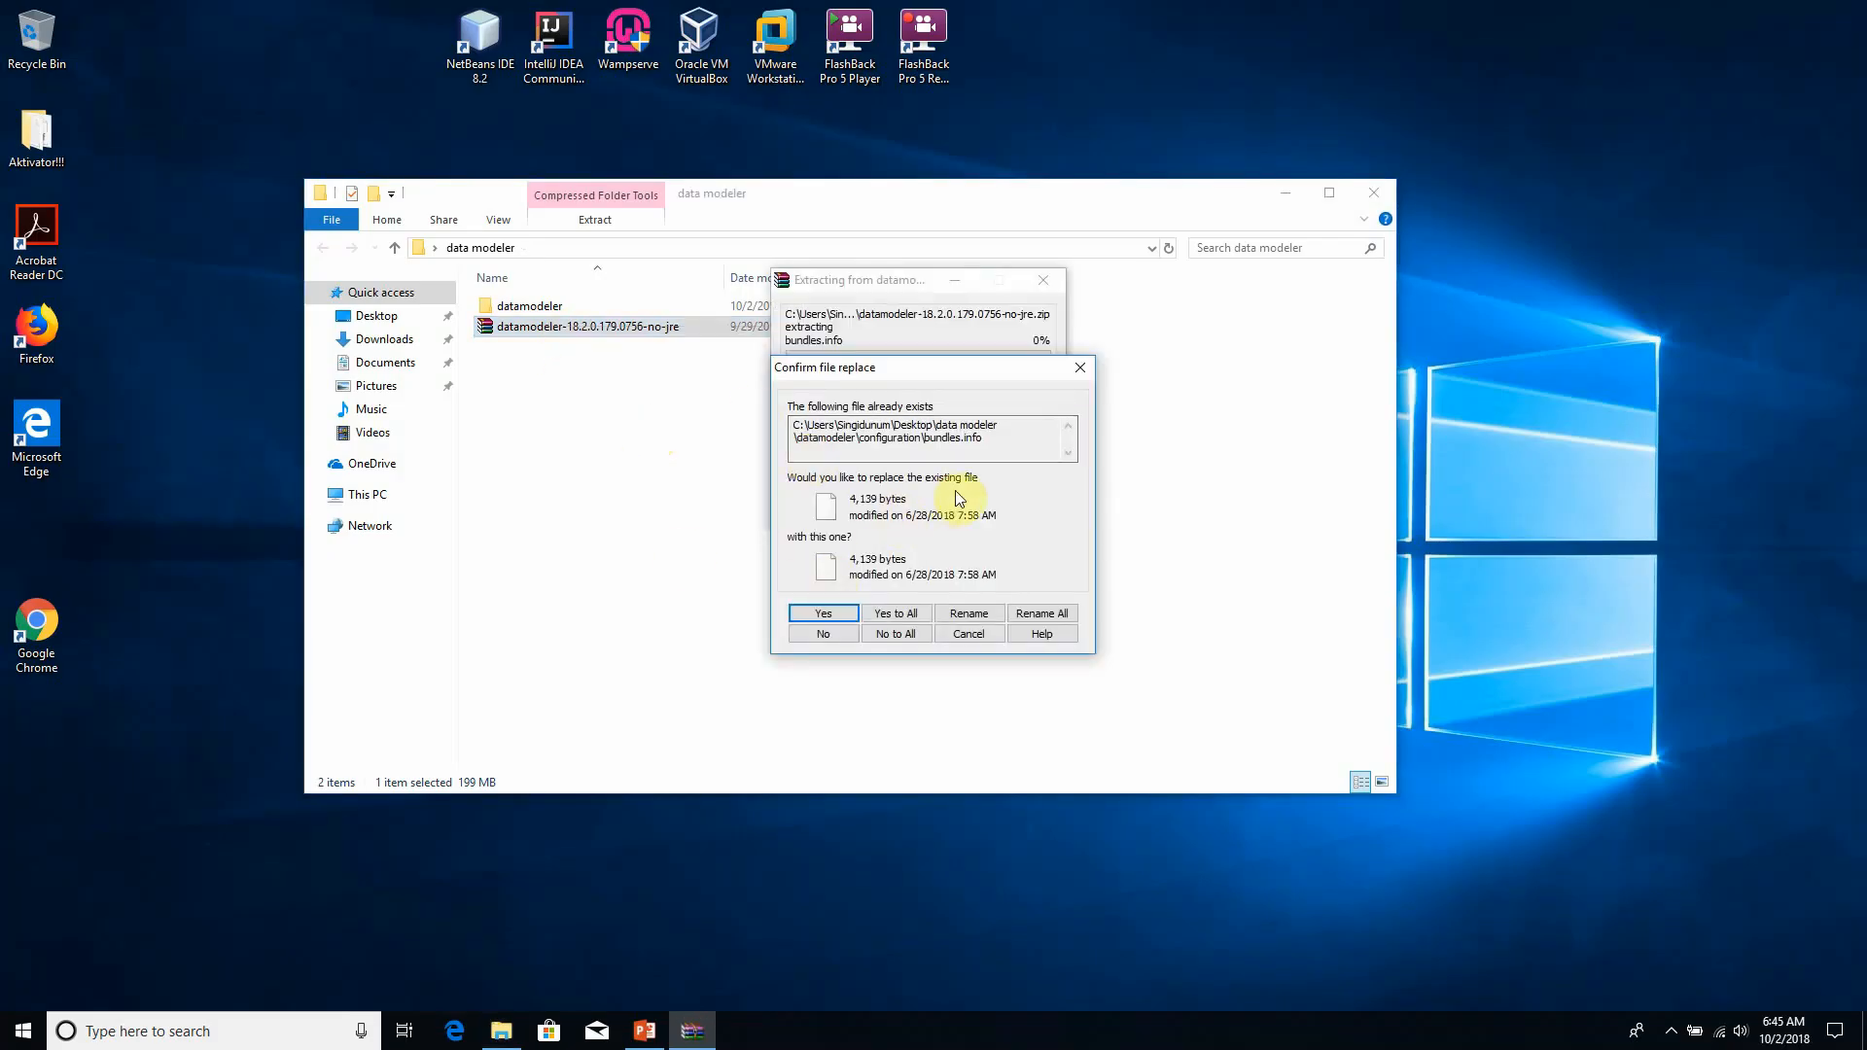
click(981, 634)
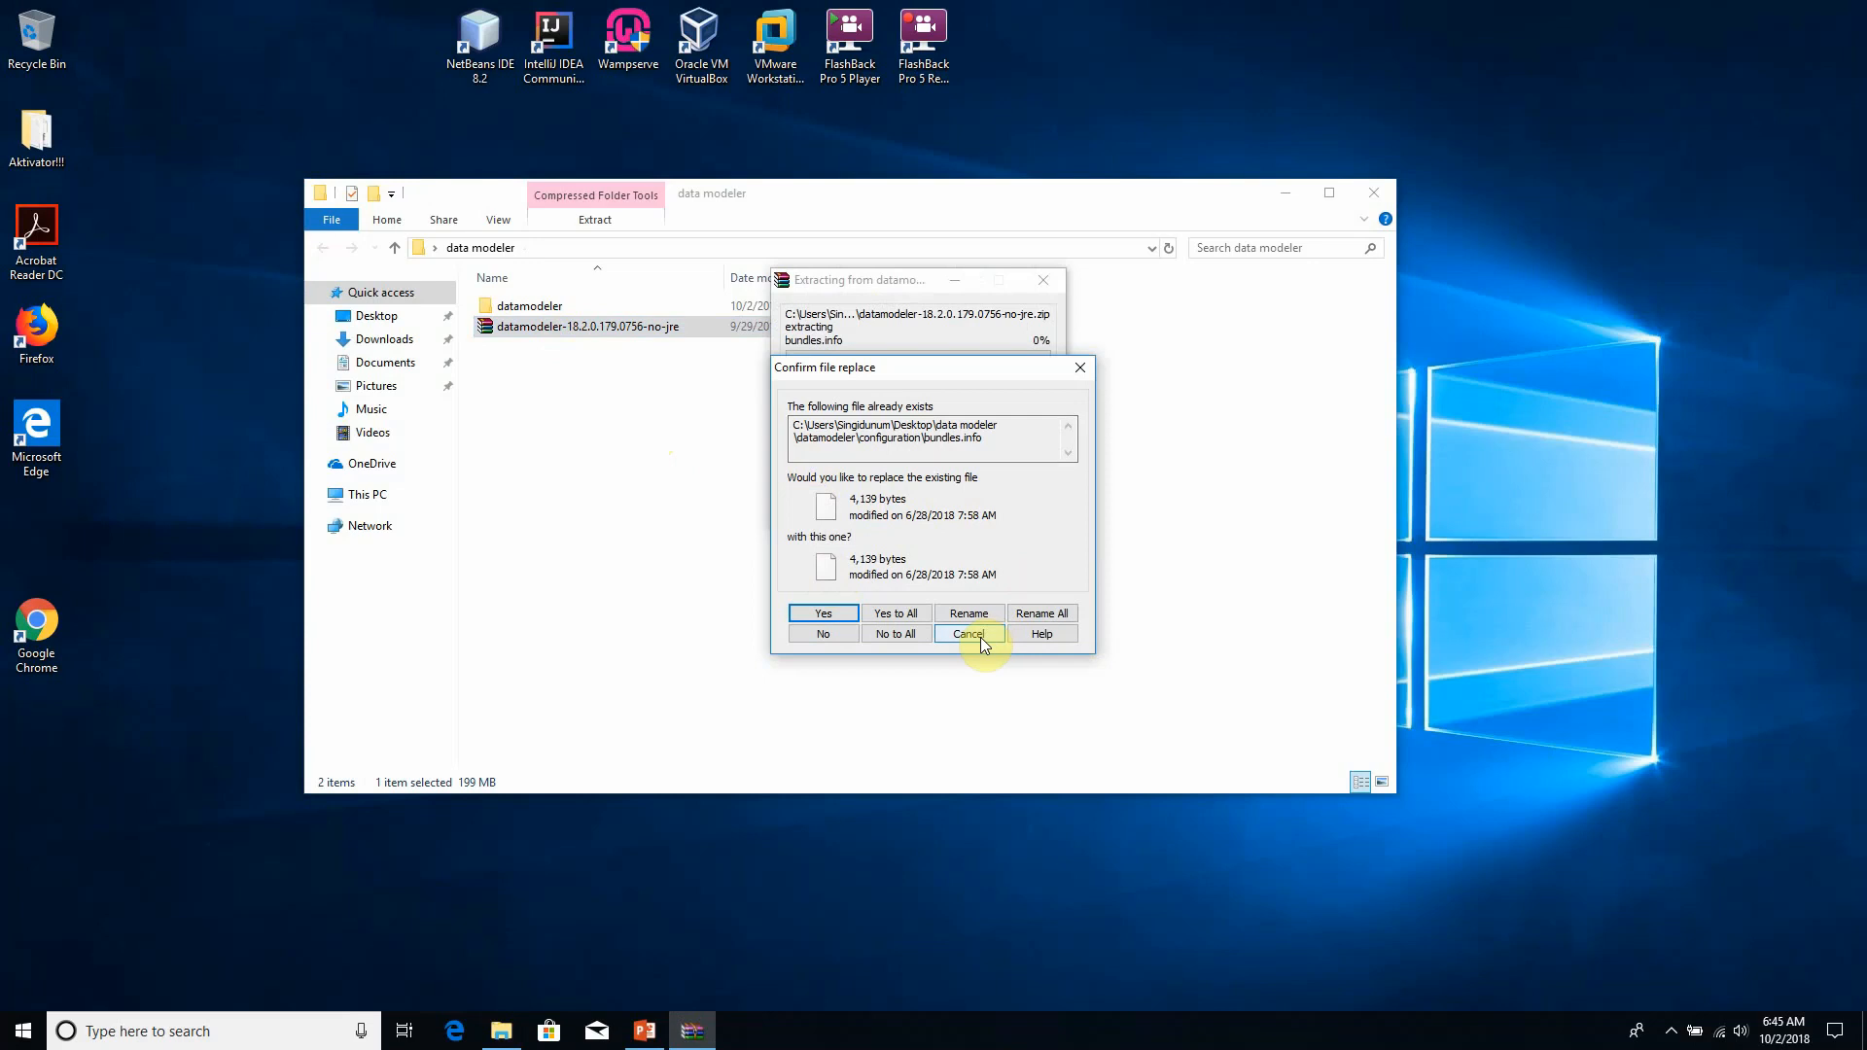
- Open the extracted datamodeler folder and launch the datamodeler application
click(641, 418)
click(592, 324)
click(609, 420)
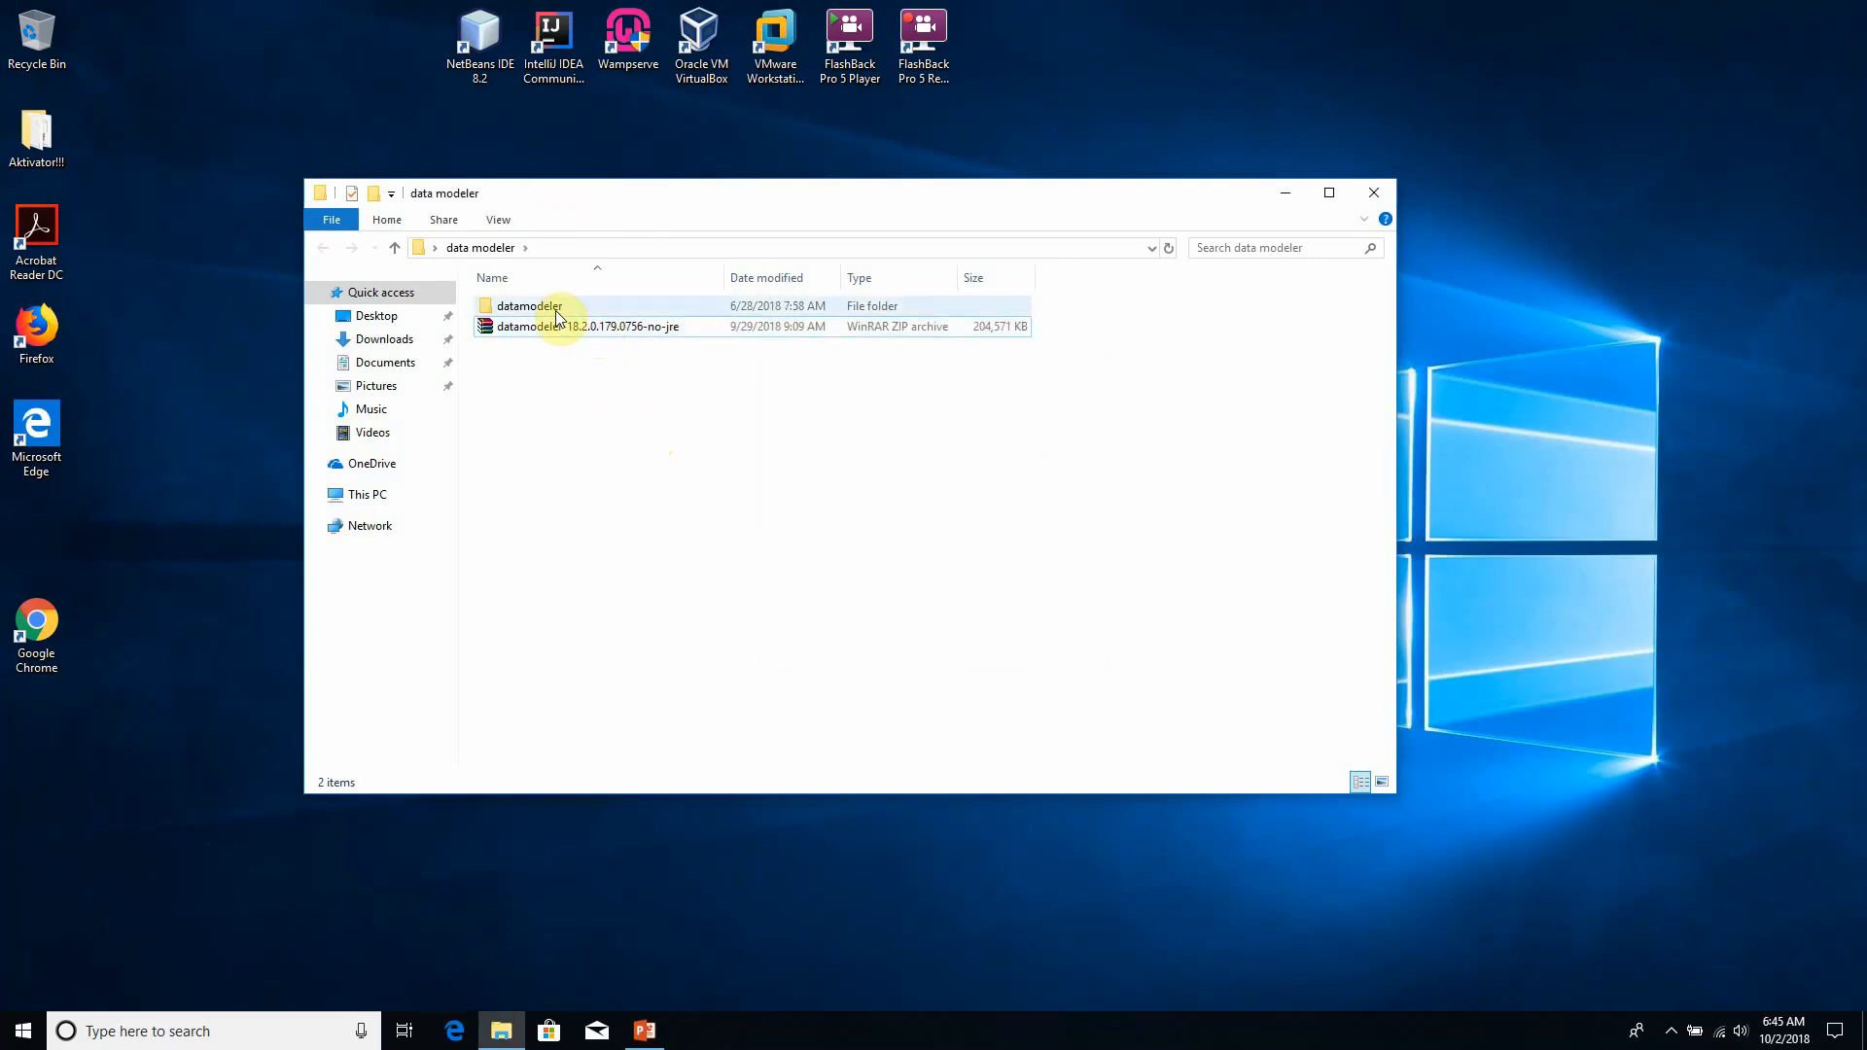
double_click(525, 307)
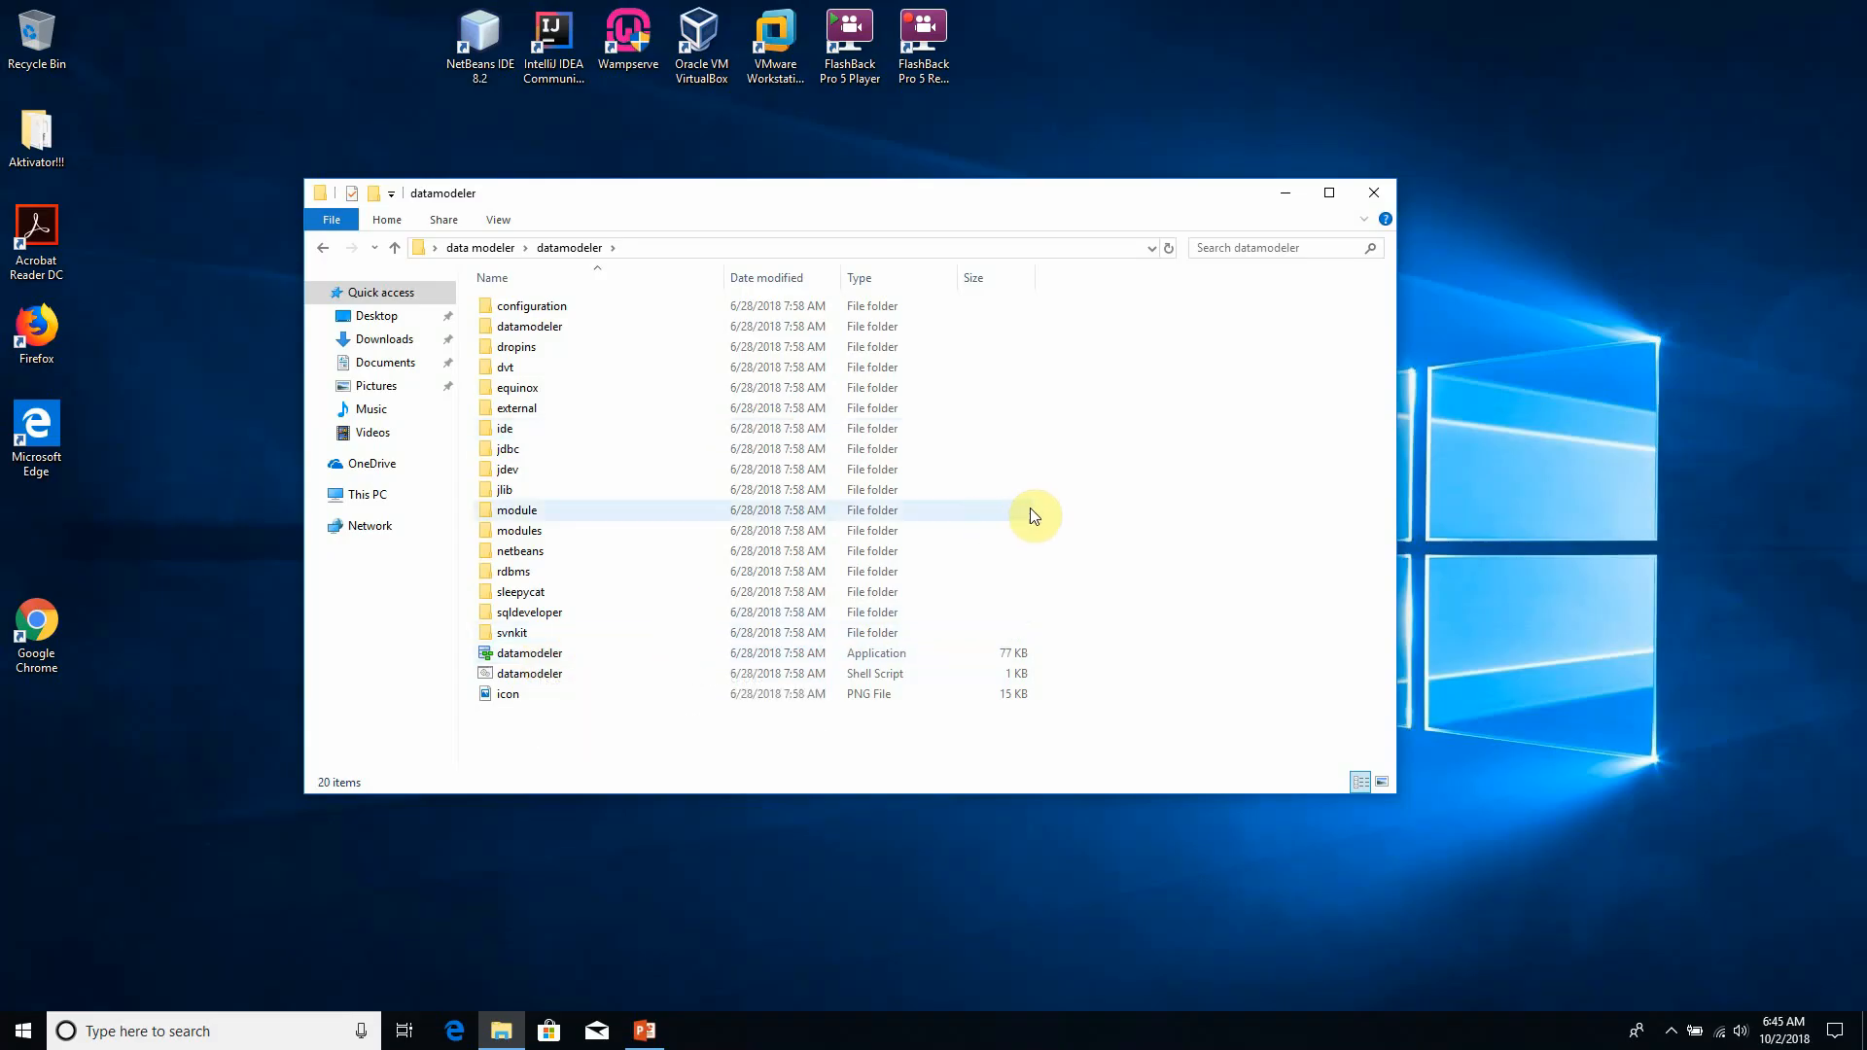
double_click(543, 655)
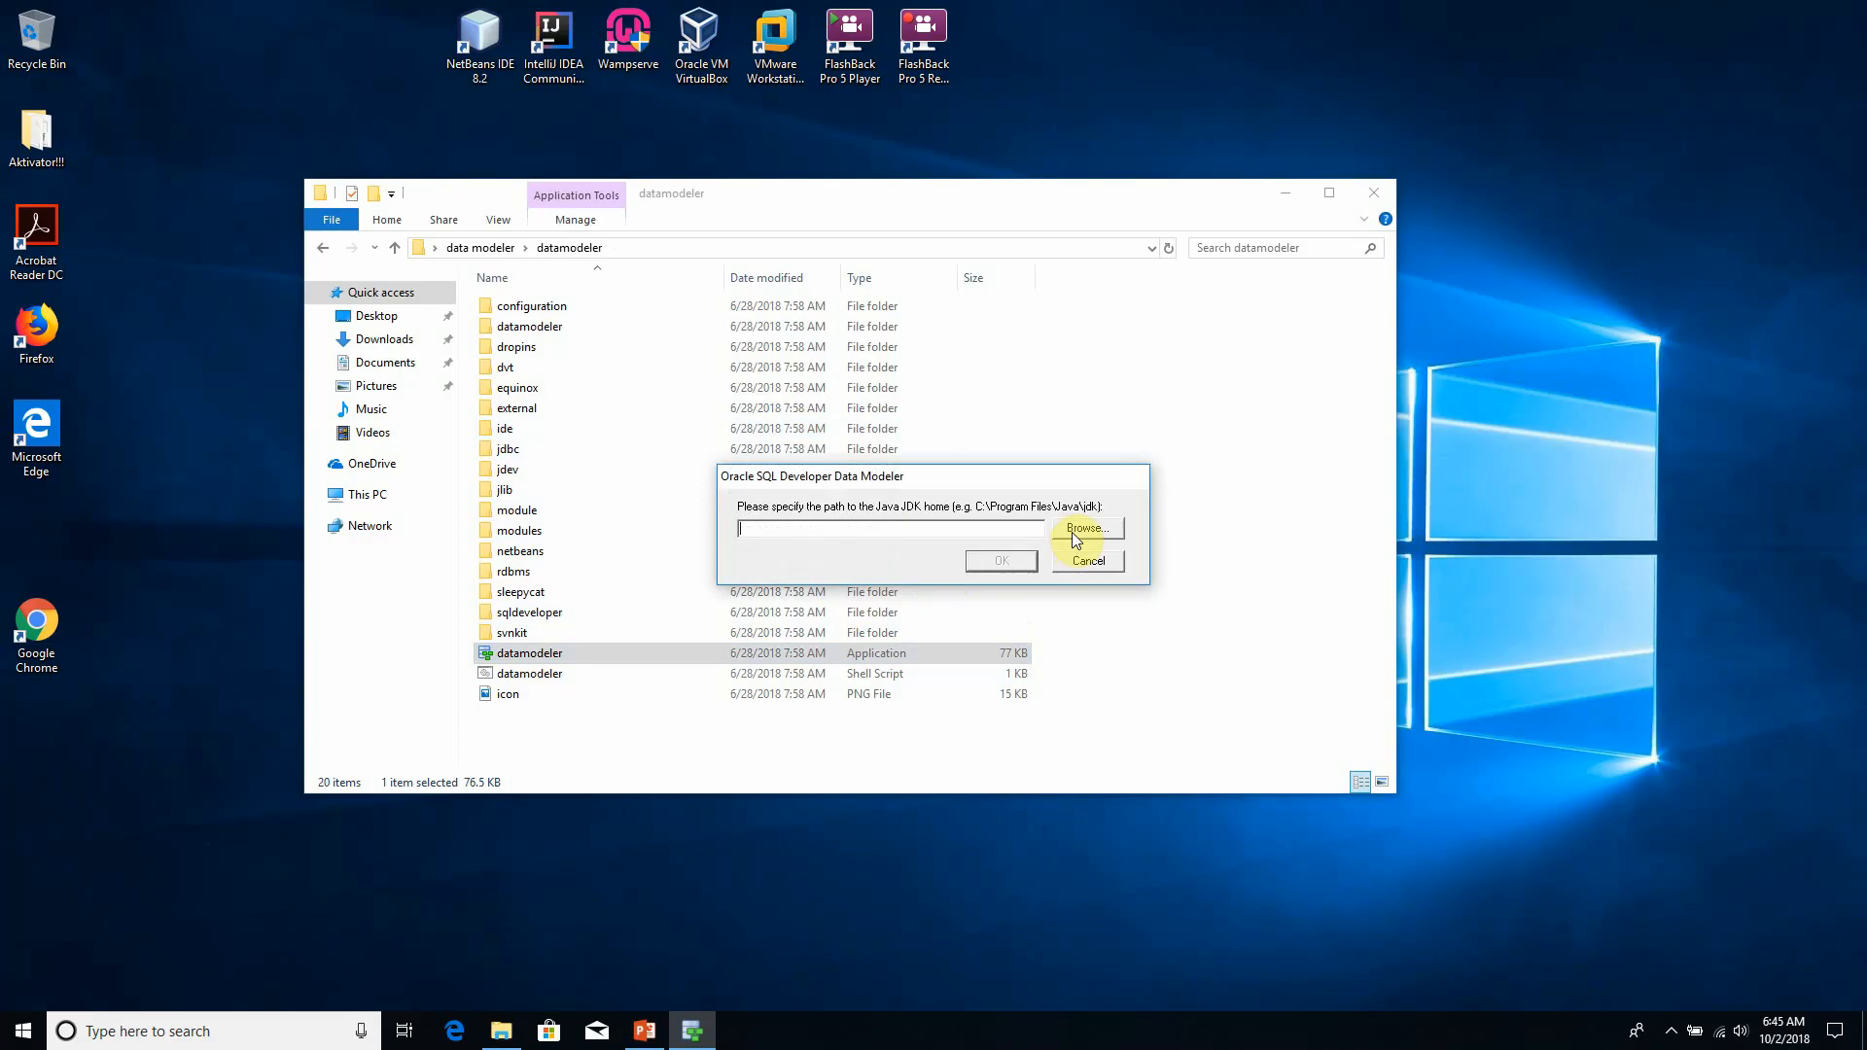
- Browse for the Java JDK home and open the Java folder under Program Files on Local Disk (C:)
drag(967, 486, 797, 422)
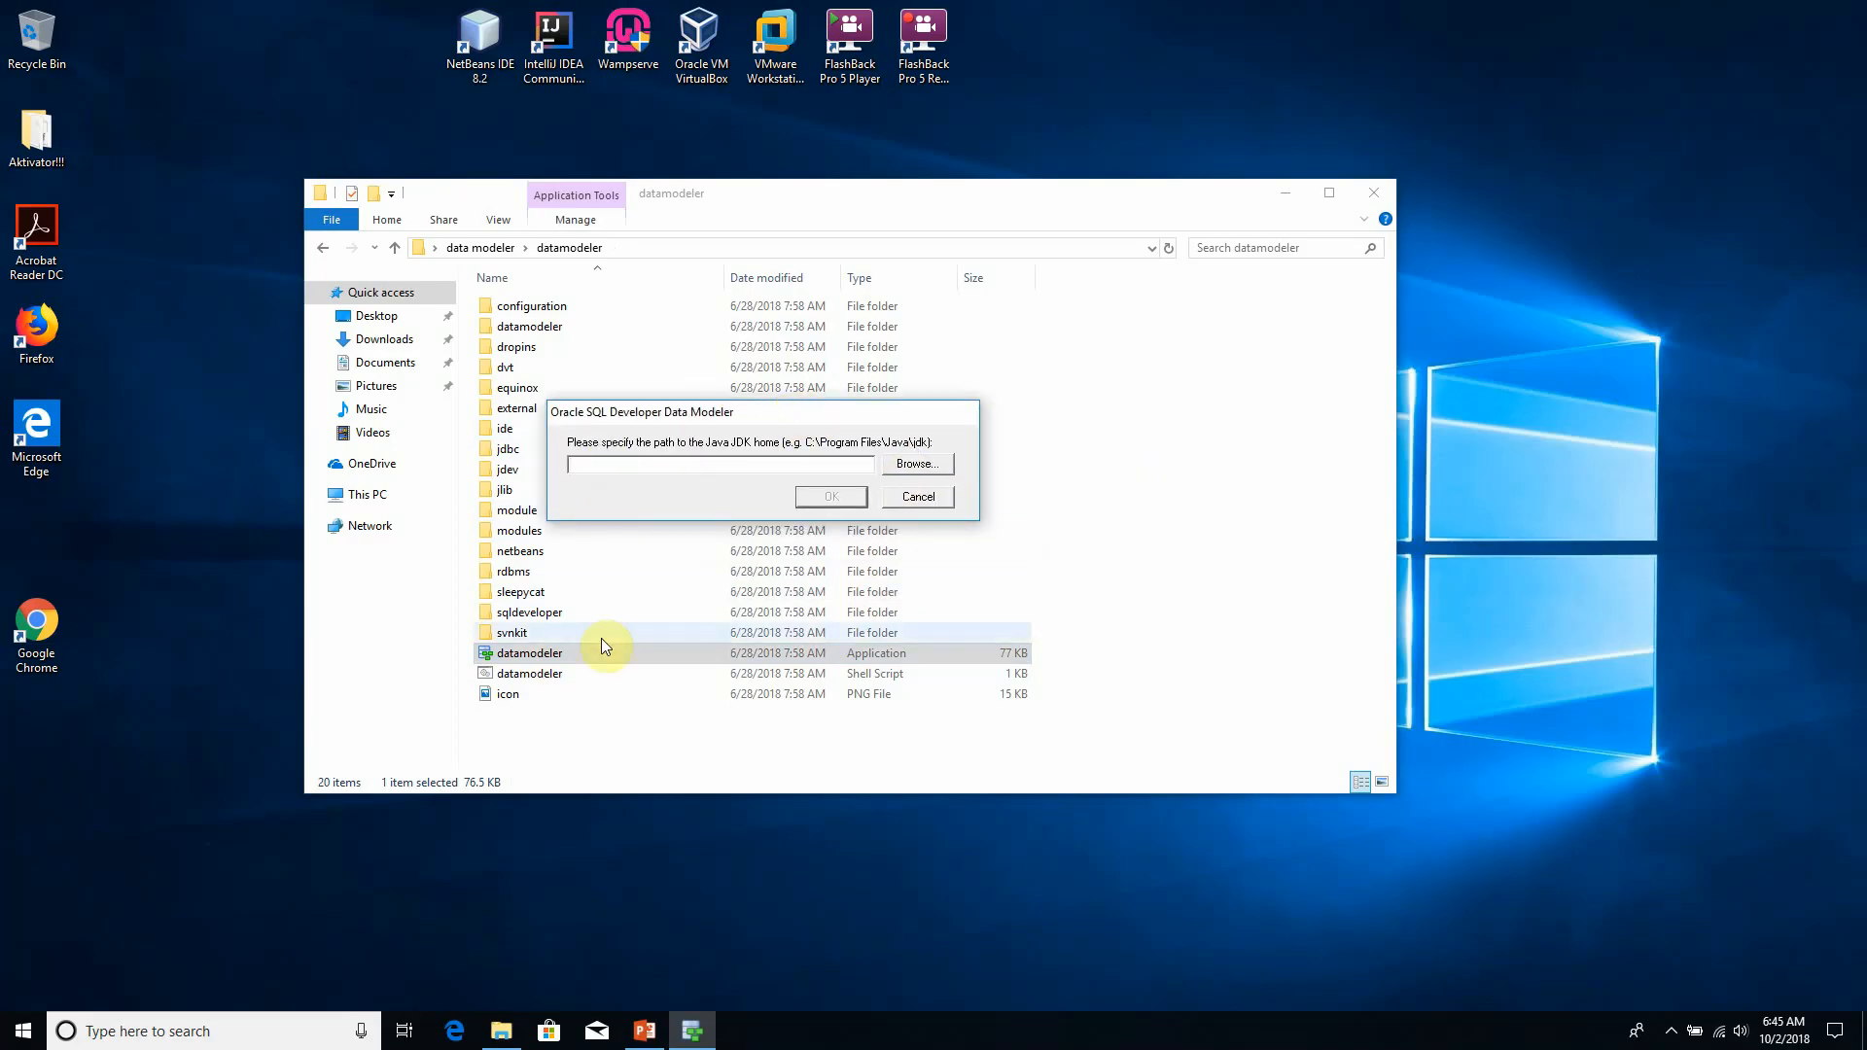
click(931, 469)
drag(918, 442, 848, 383)
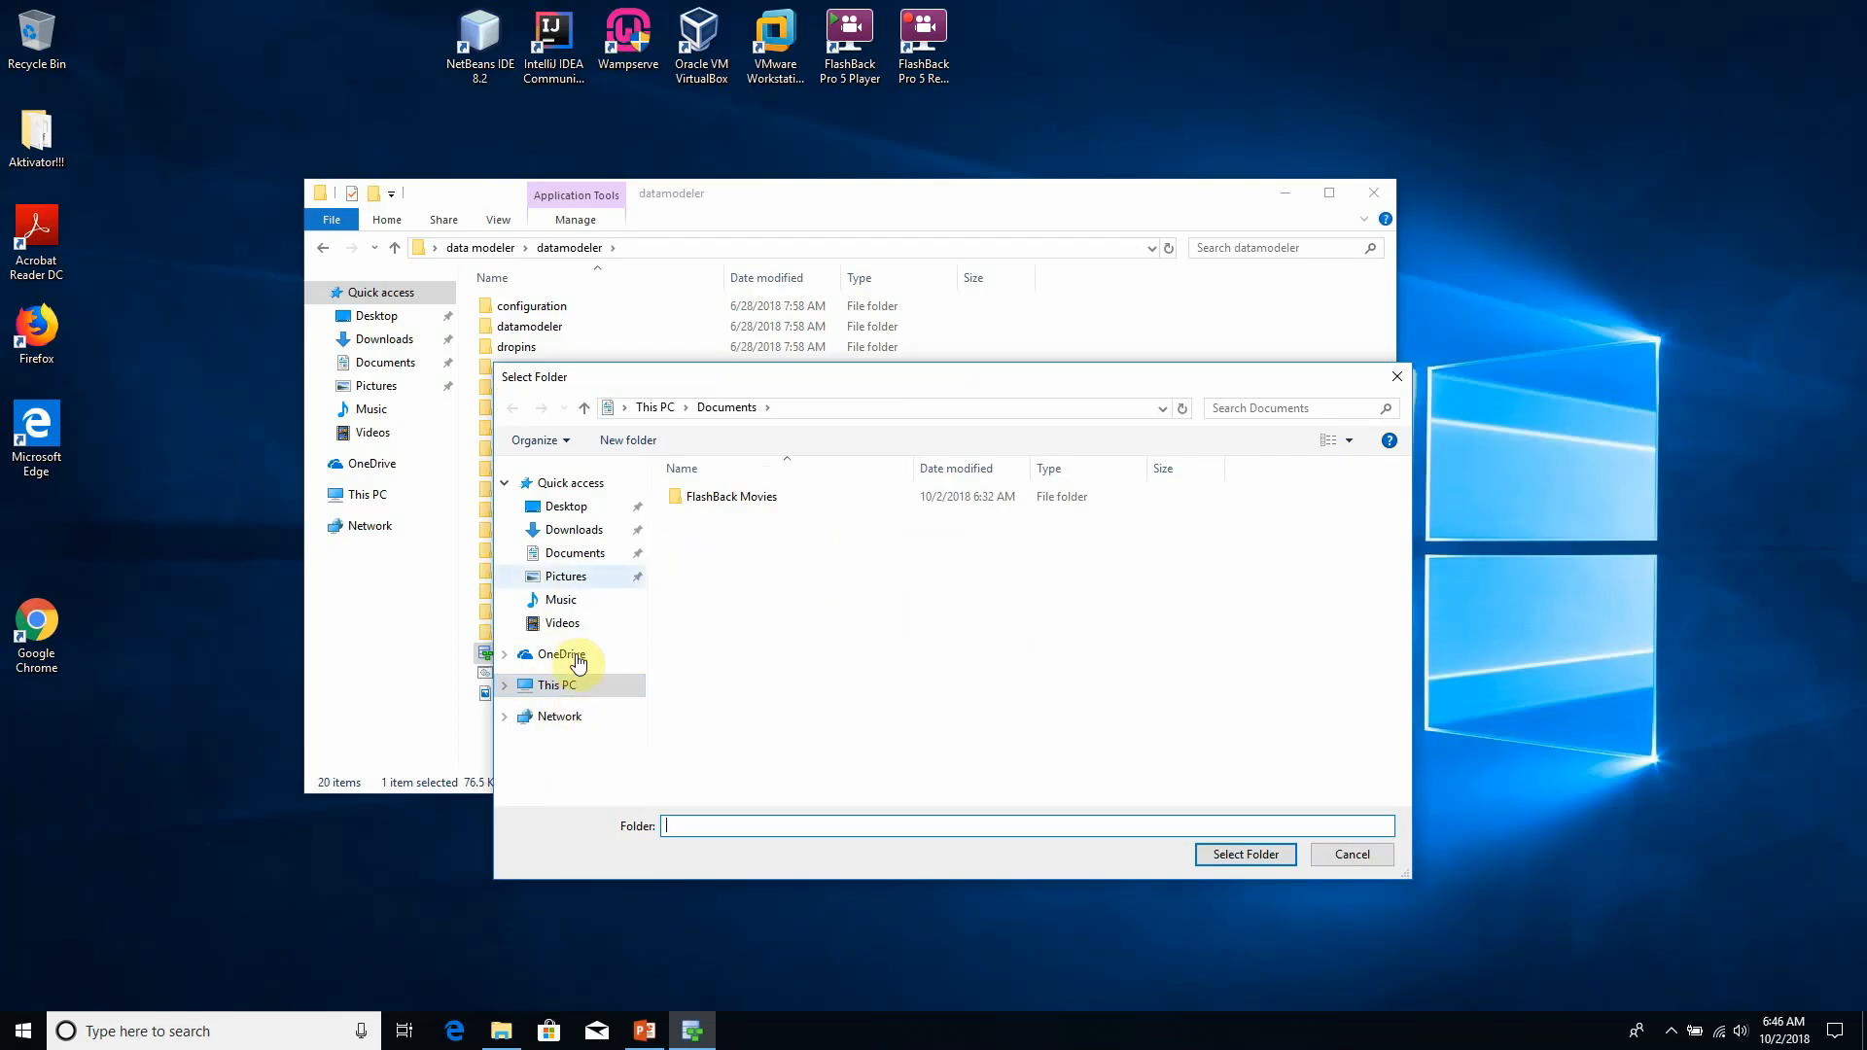
click(578, 685)
click(795, 737)
double_click(796, 736)
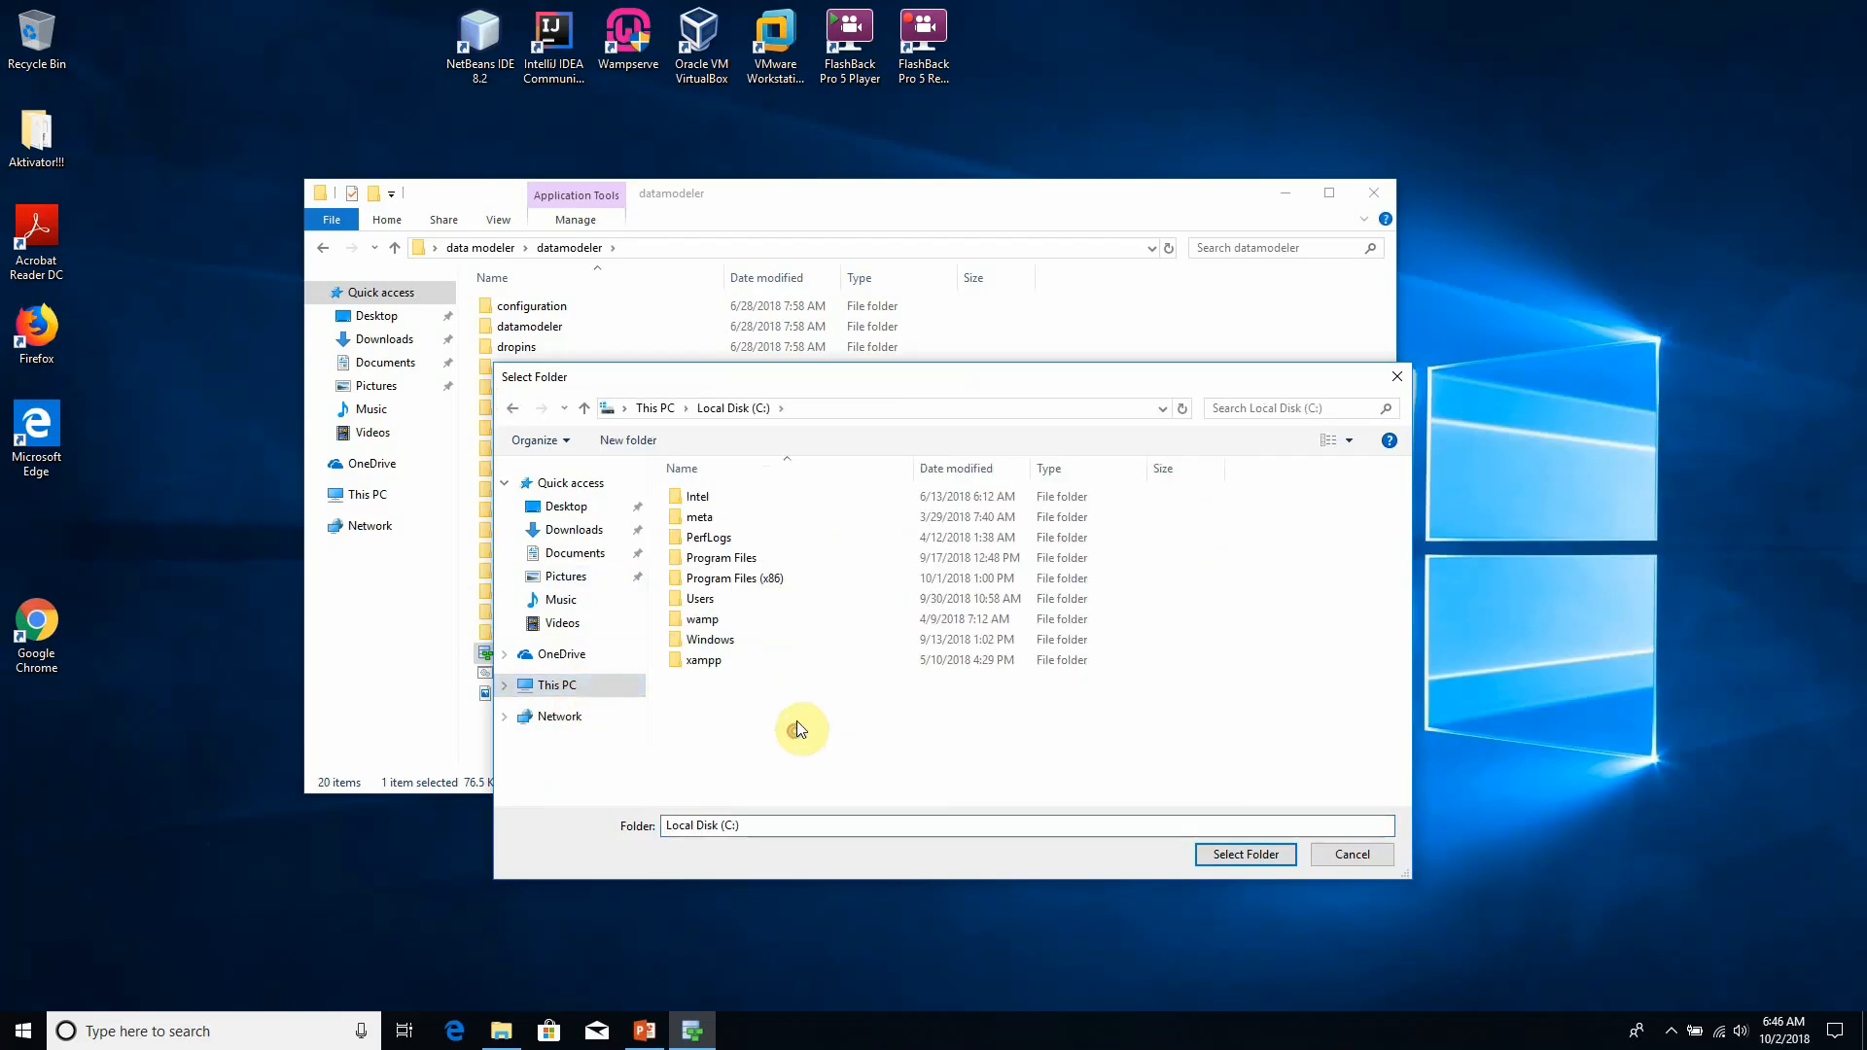
double_click(747, 568)
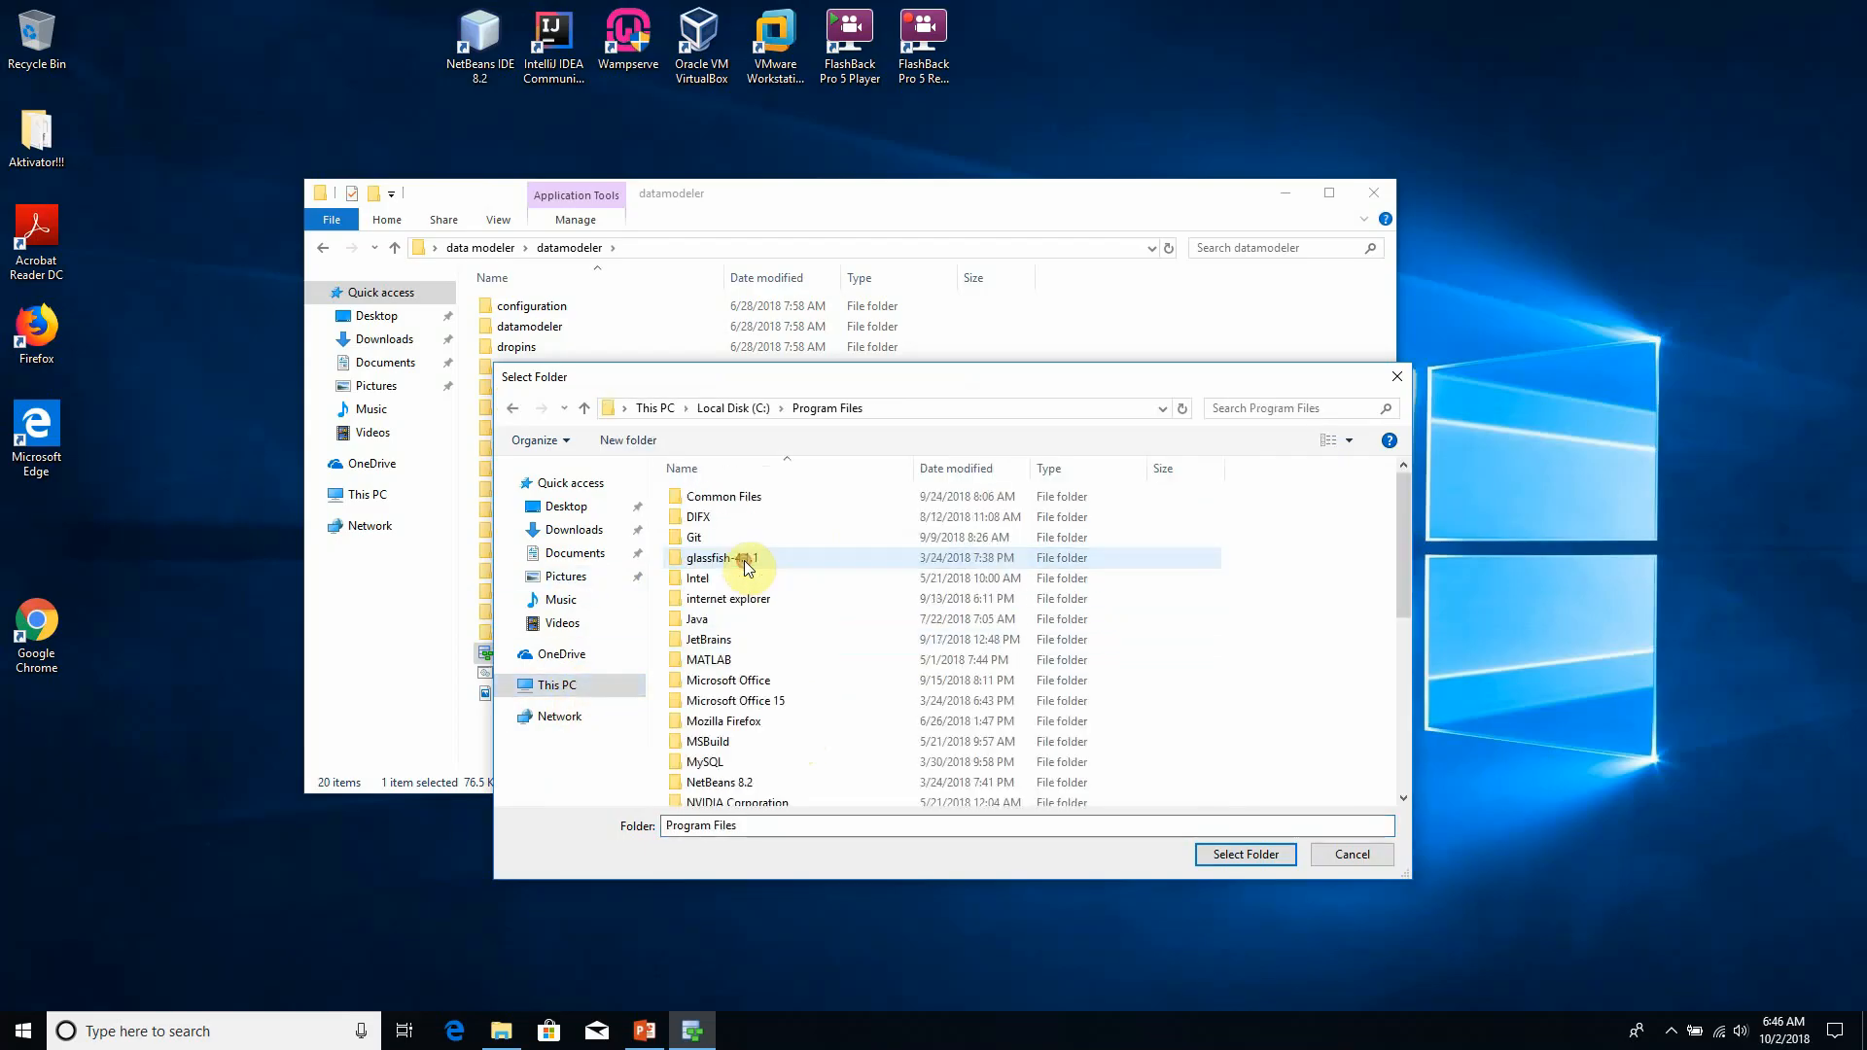
click(748, 568)
click(748, 623)
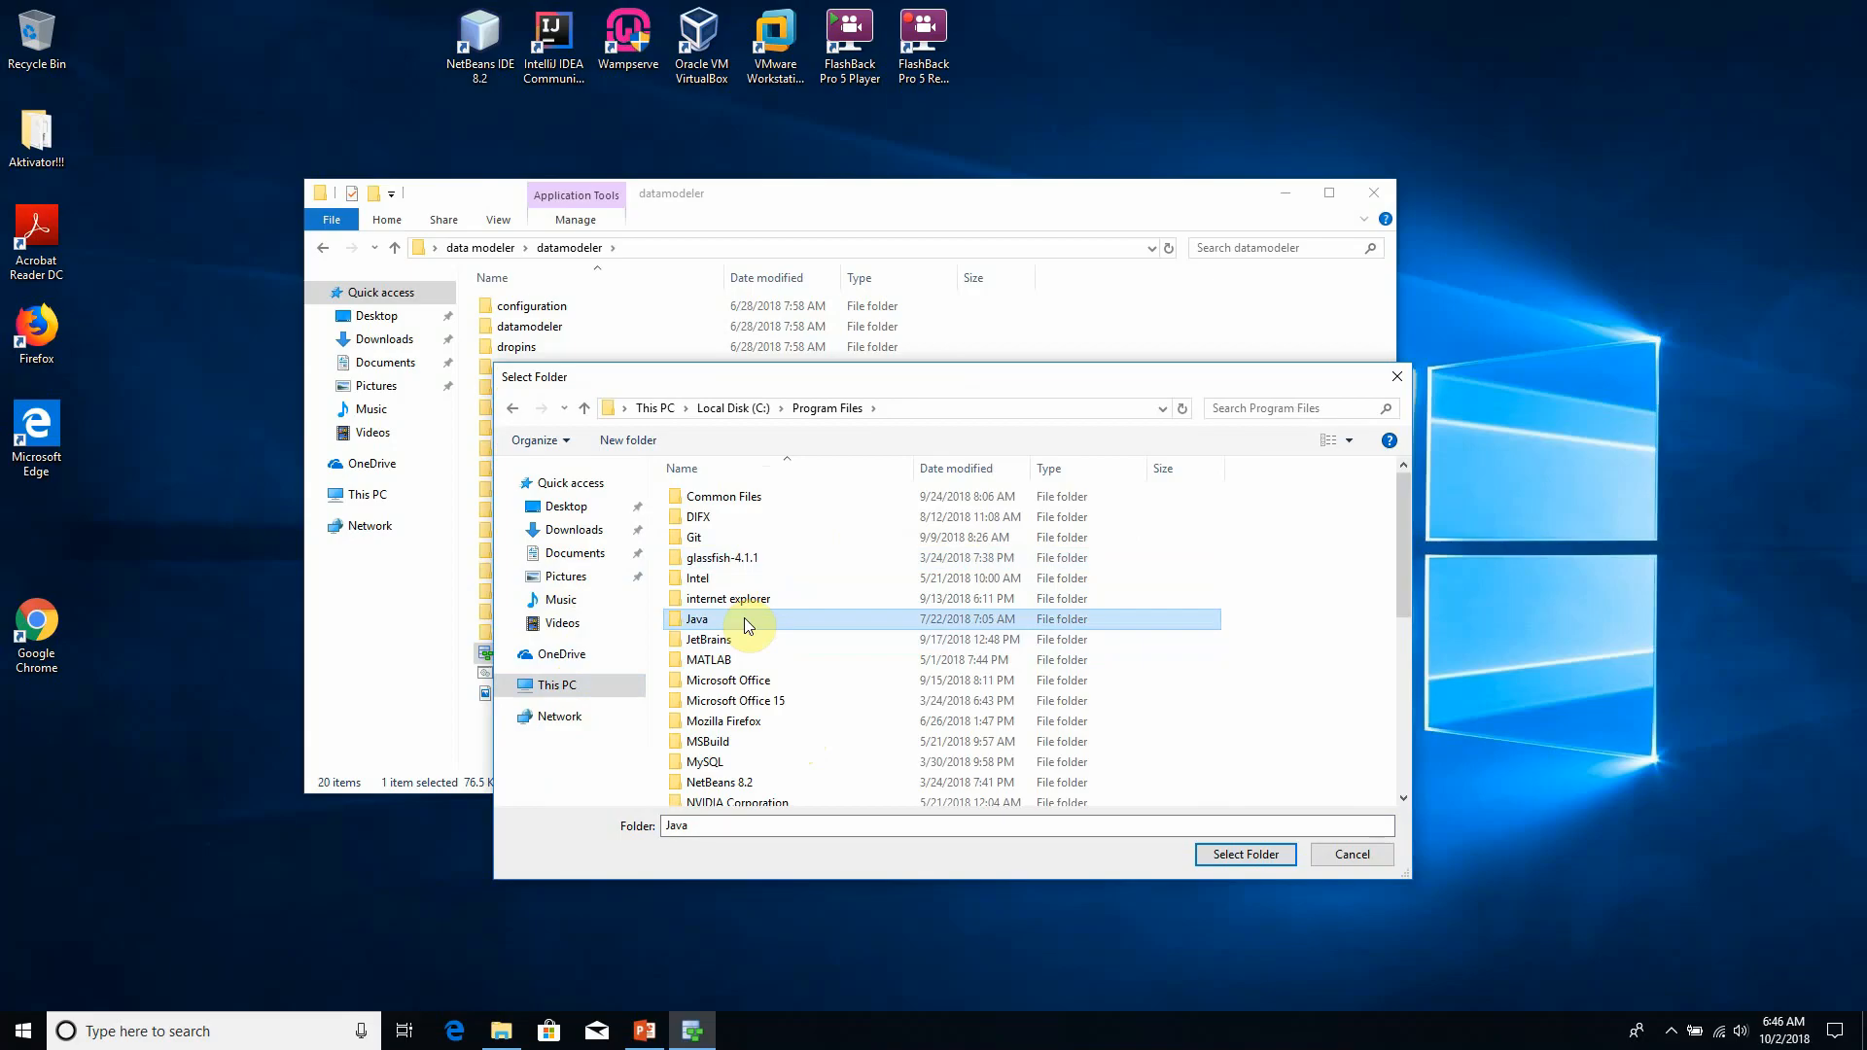
double_click(744, 620)
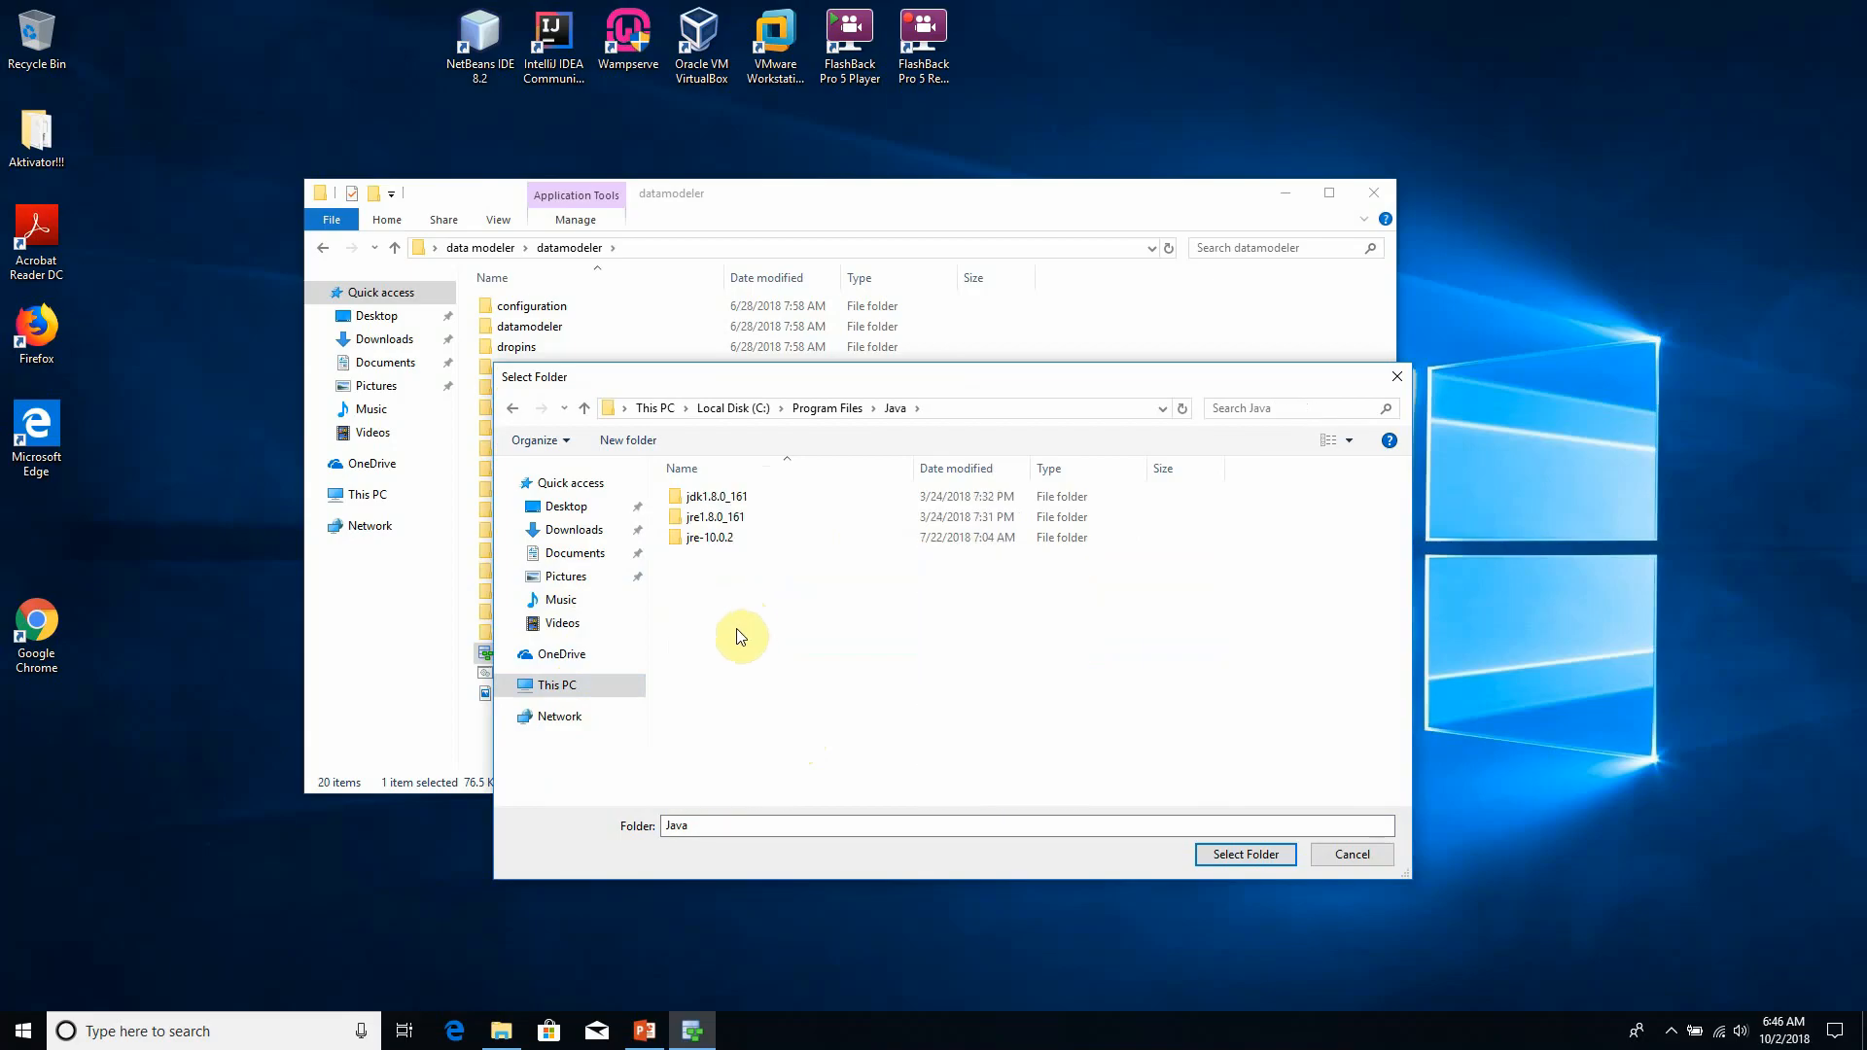
- Choose the jdk1.8.0_161 folder as the Java JDK home and confirm the path
drag(876, 377, 864, 336)
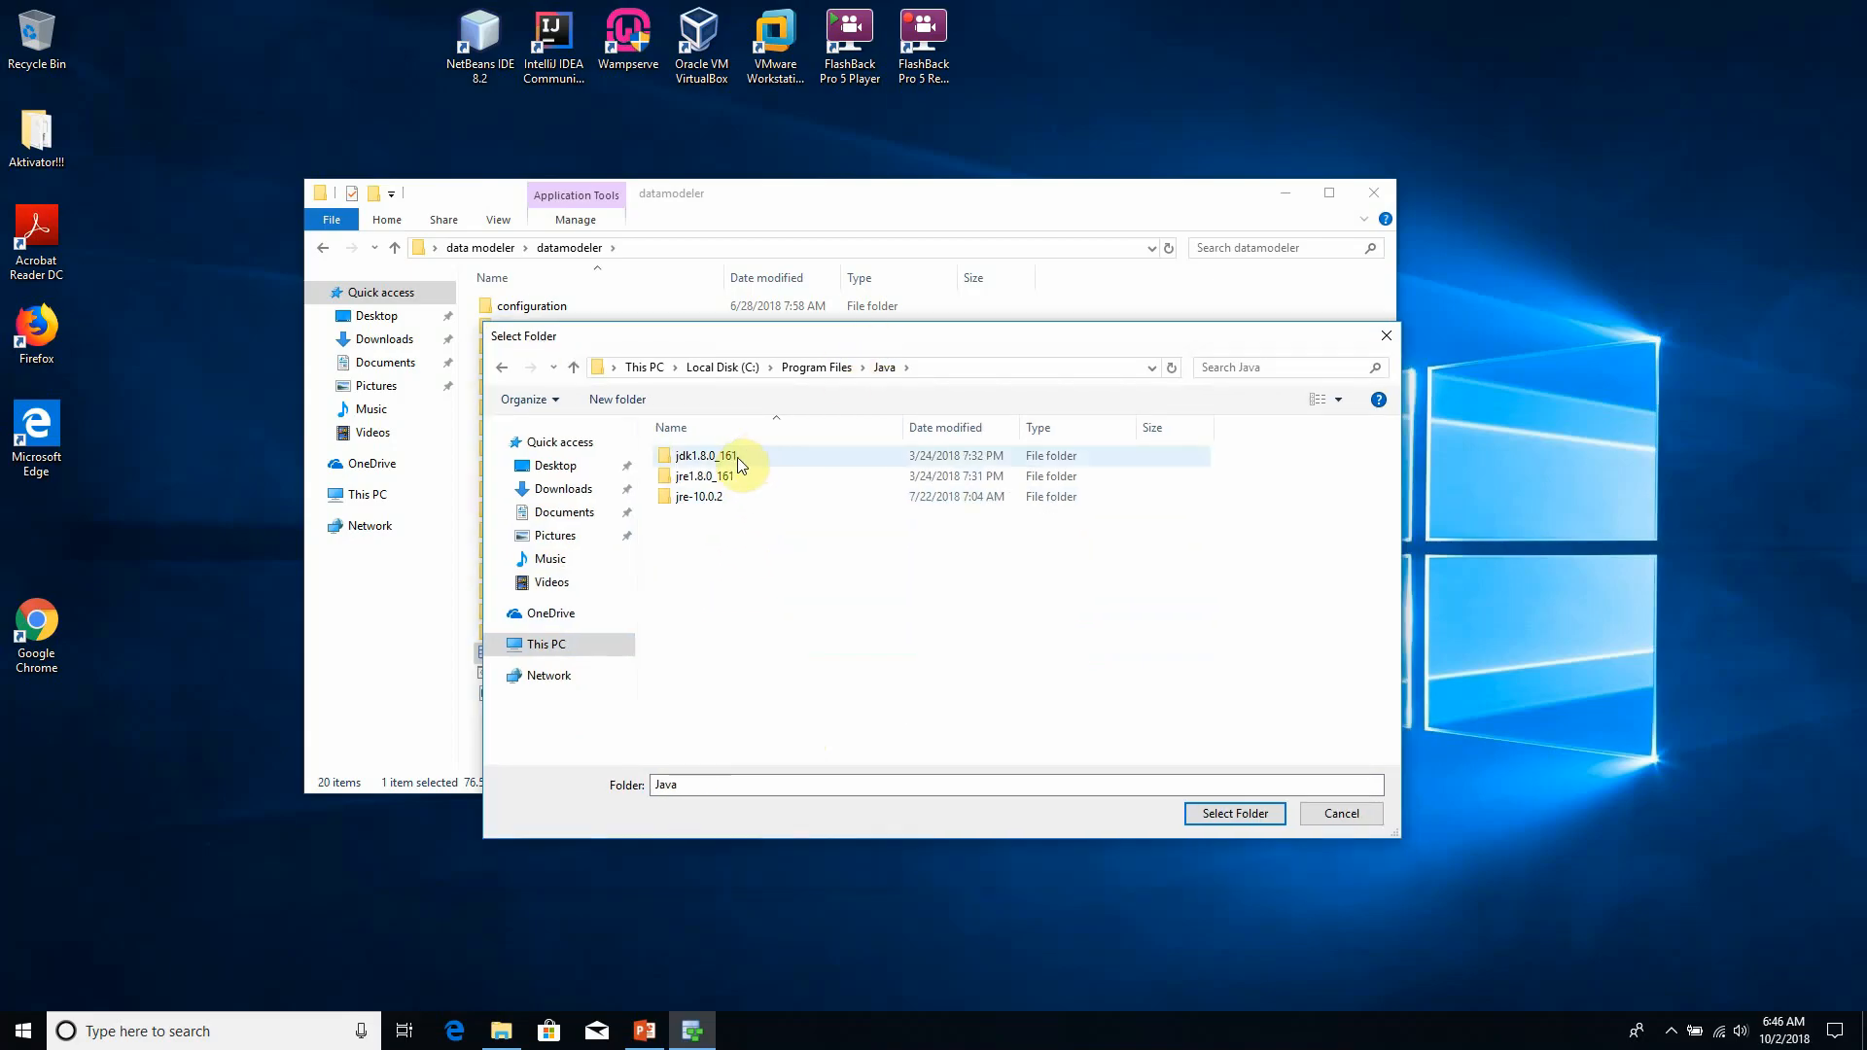
click(731, 459)
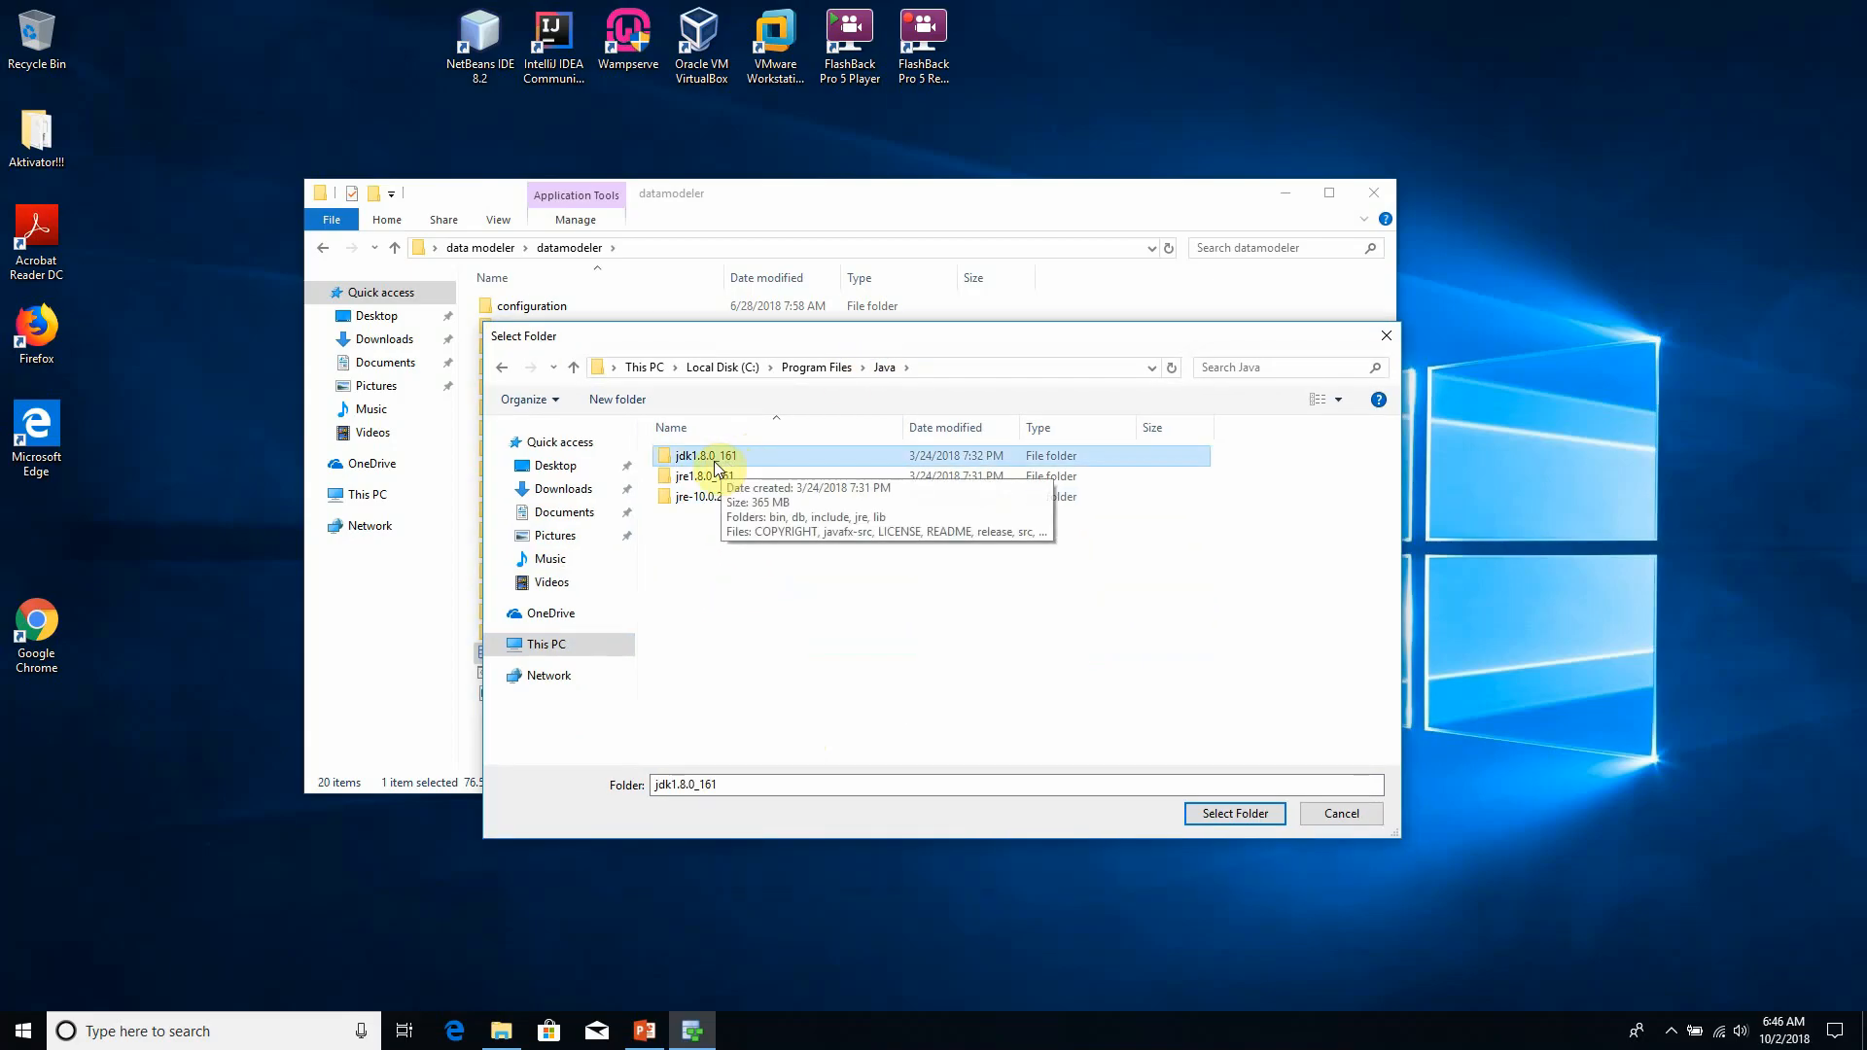
click(1234, 815)
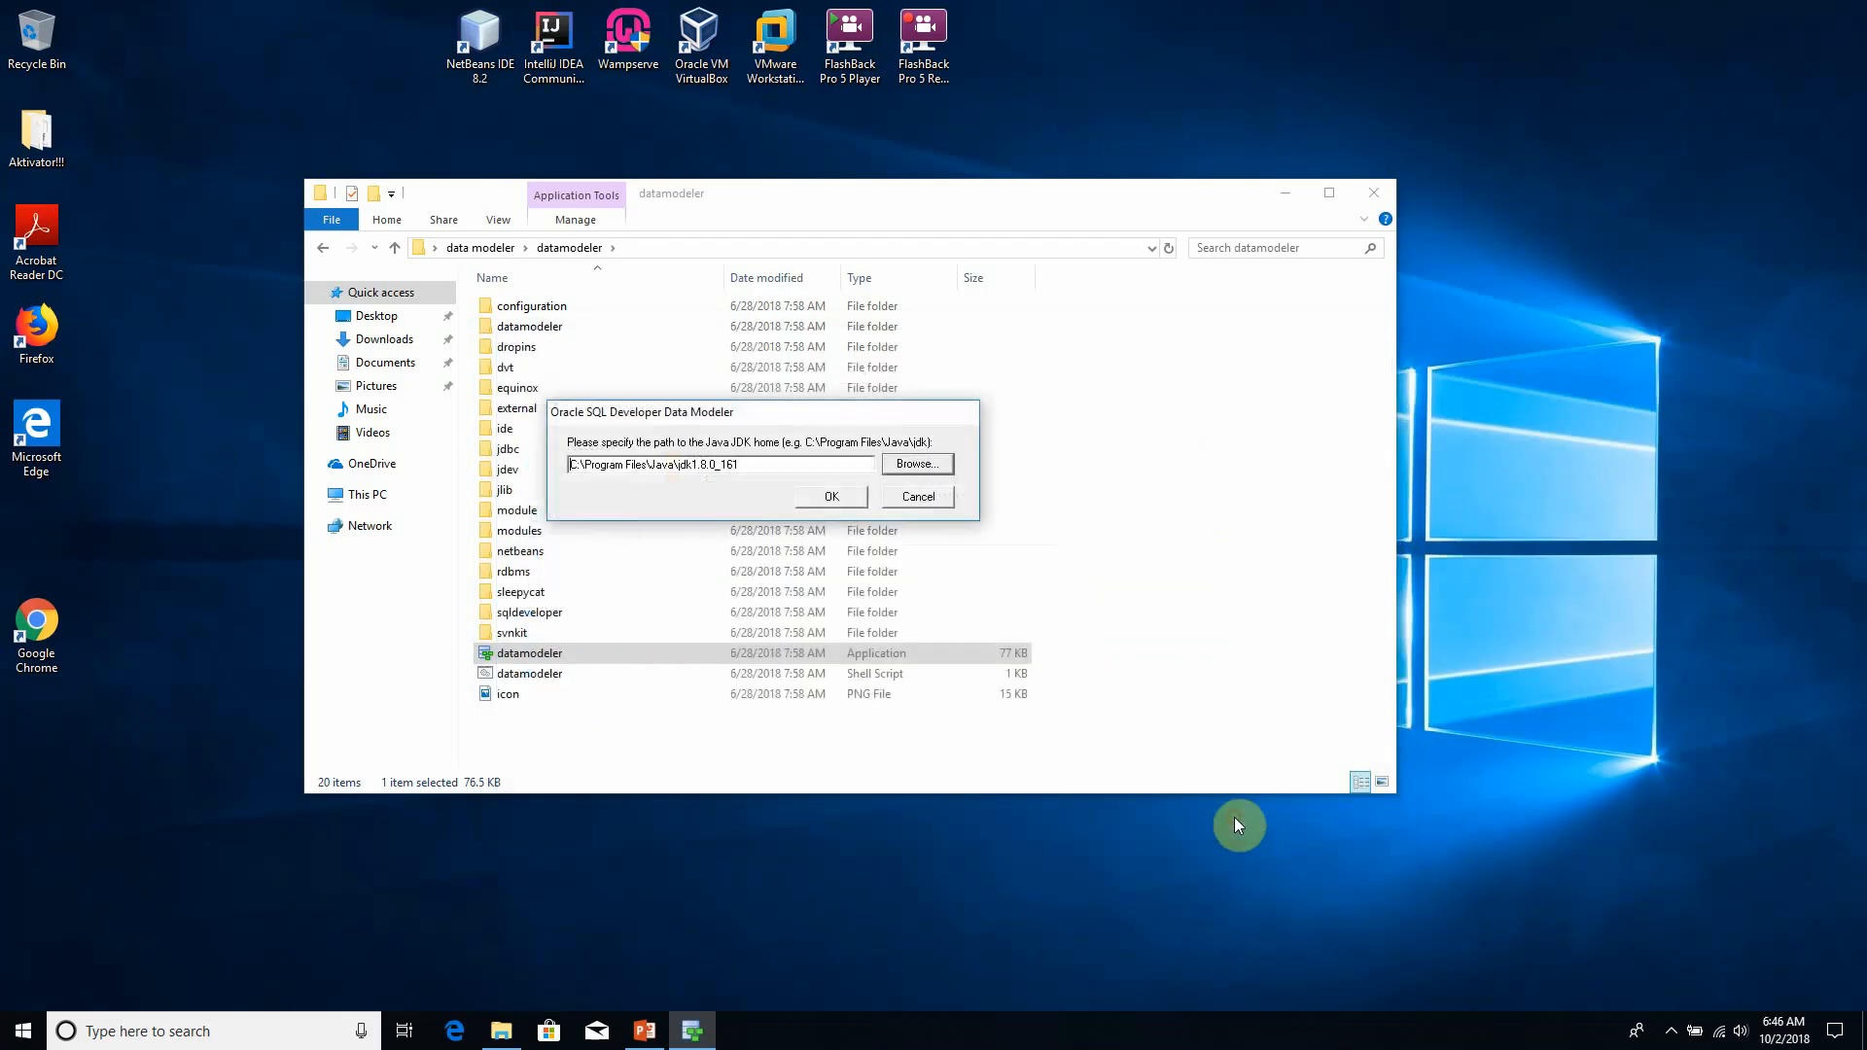
click(830, 504)
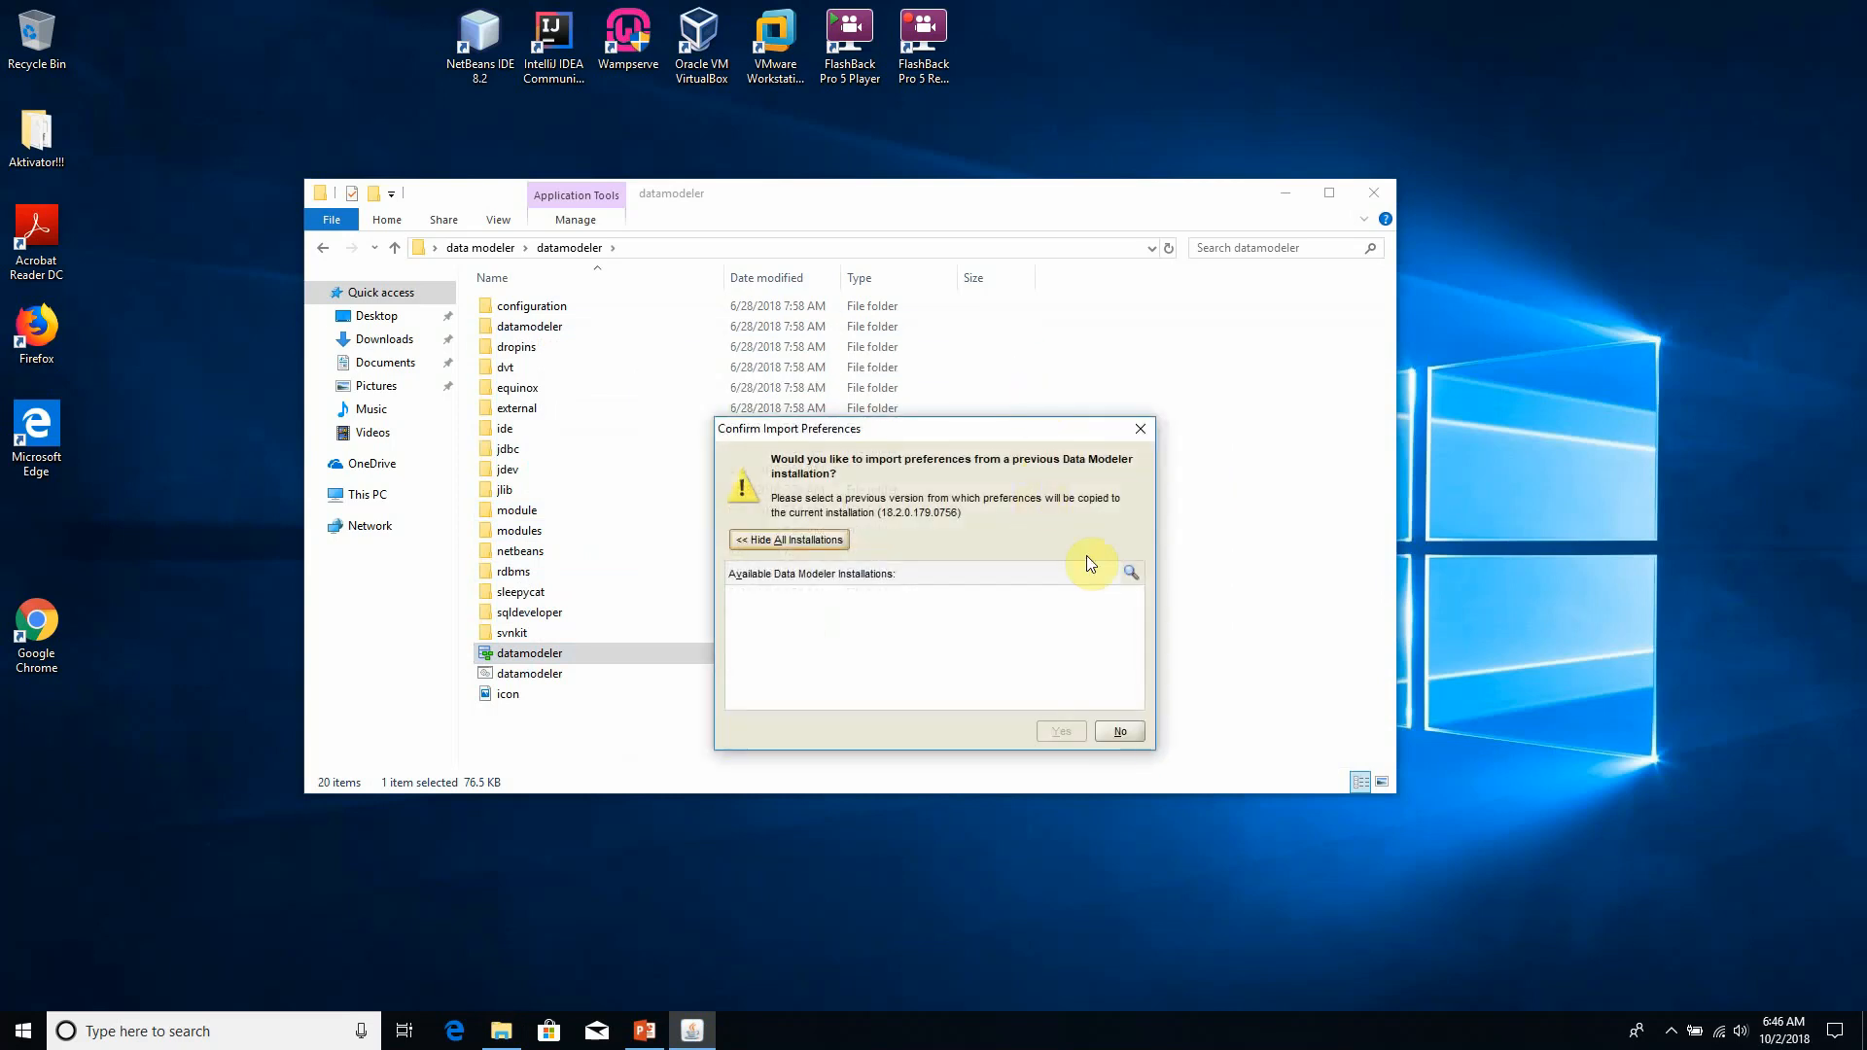
- Decline importing preferences from a previous Data Modeler installation
drag(1012, 428, 847, 335)
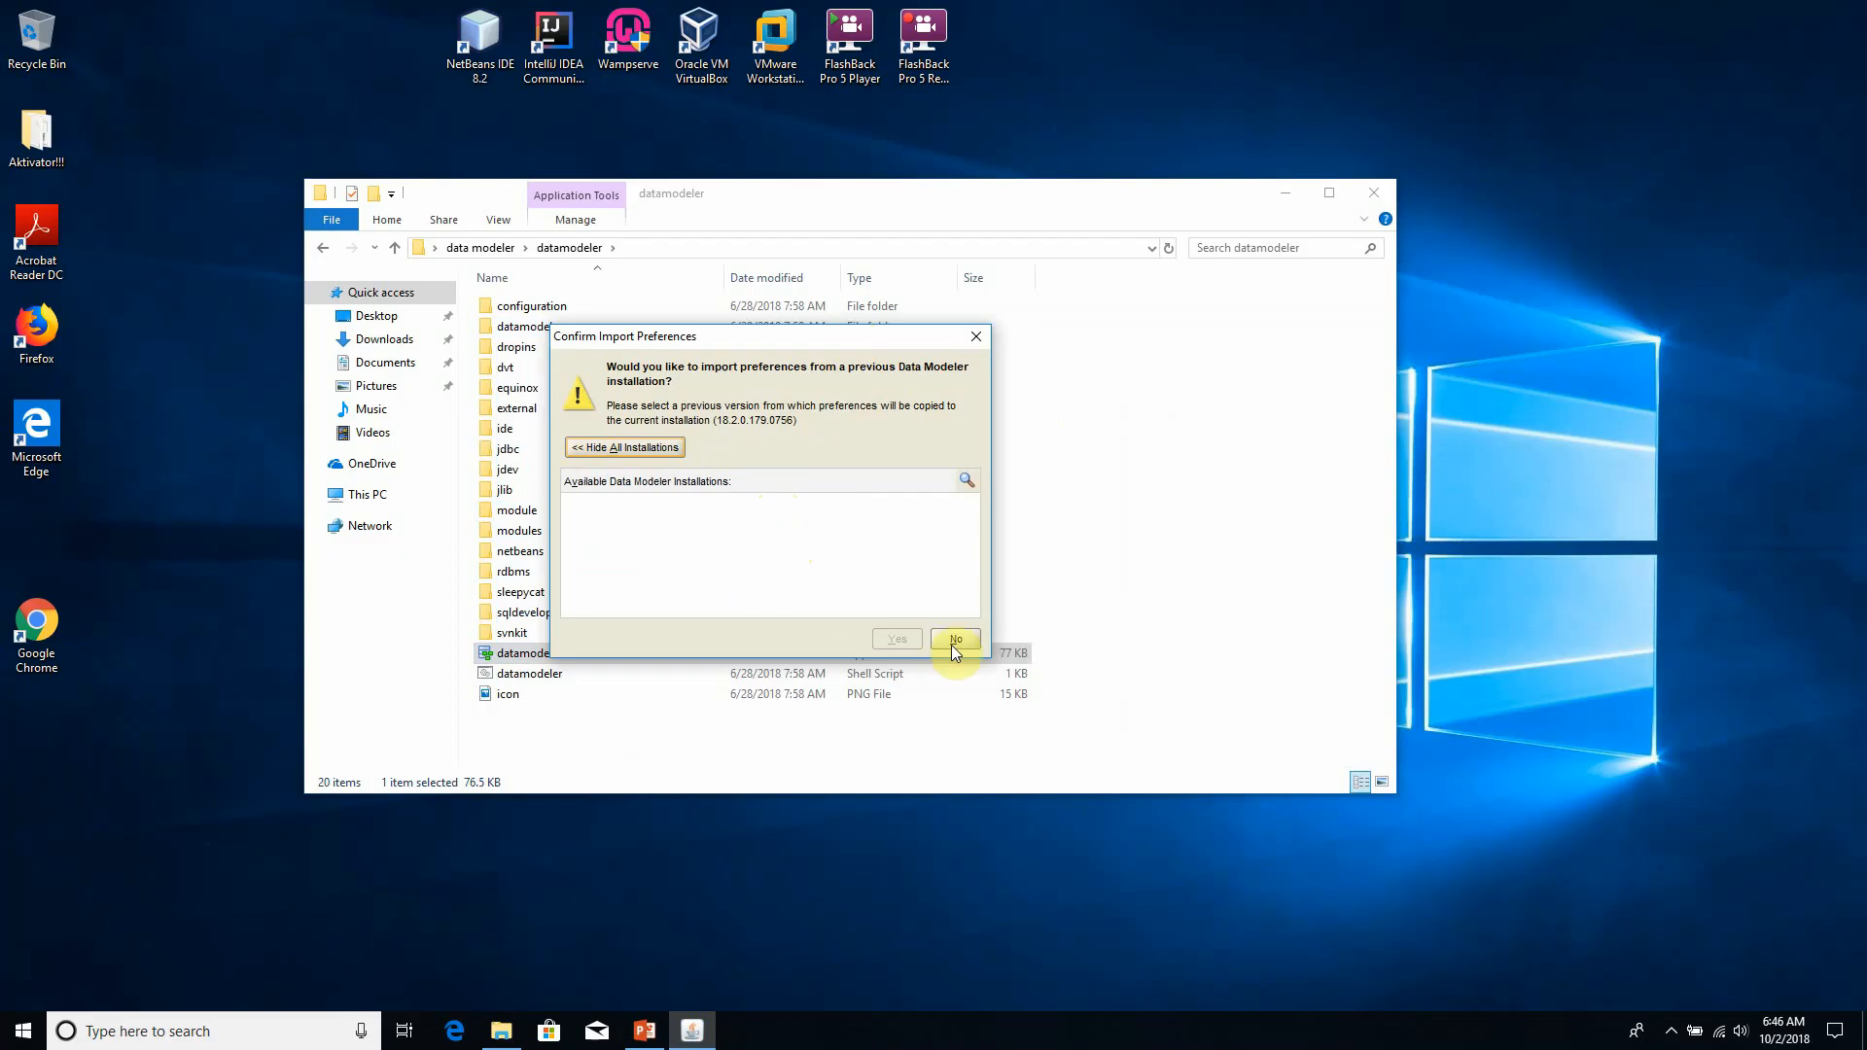
click(819, 543)
click(679, 449)
click(684, 452)
click(970, 635)
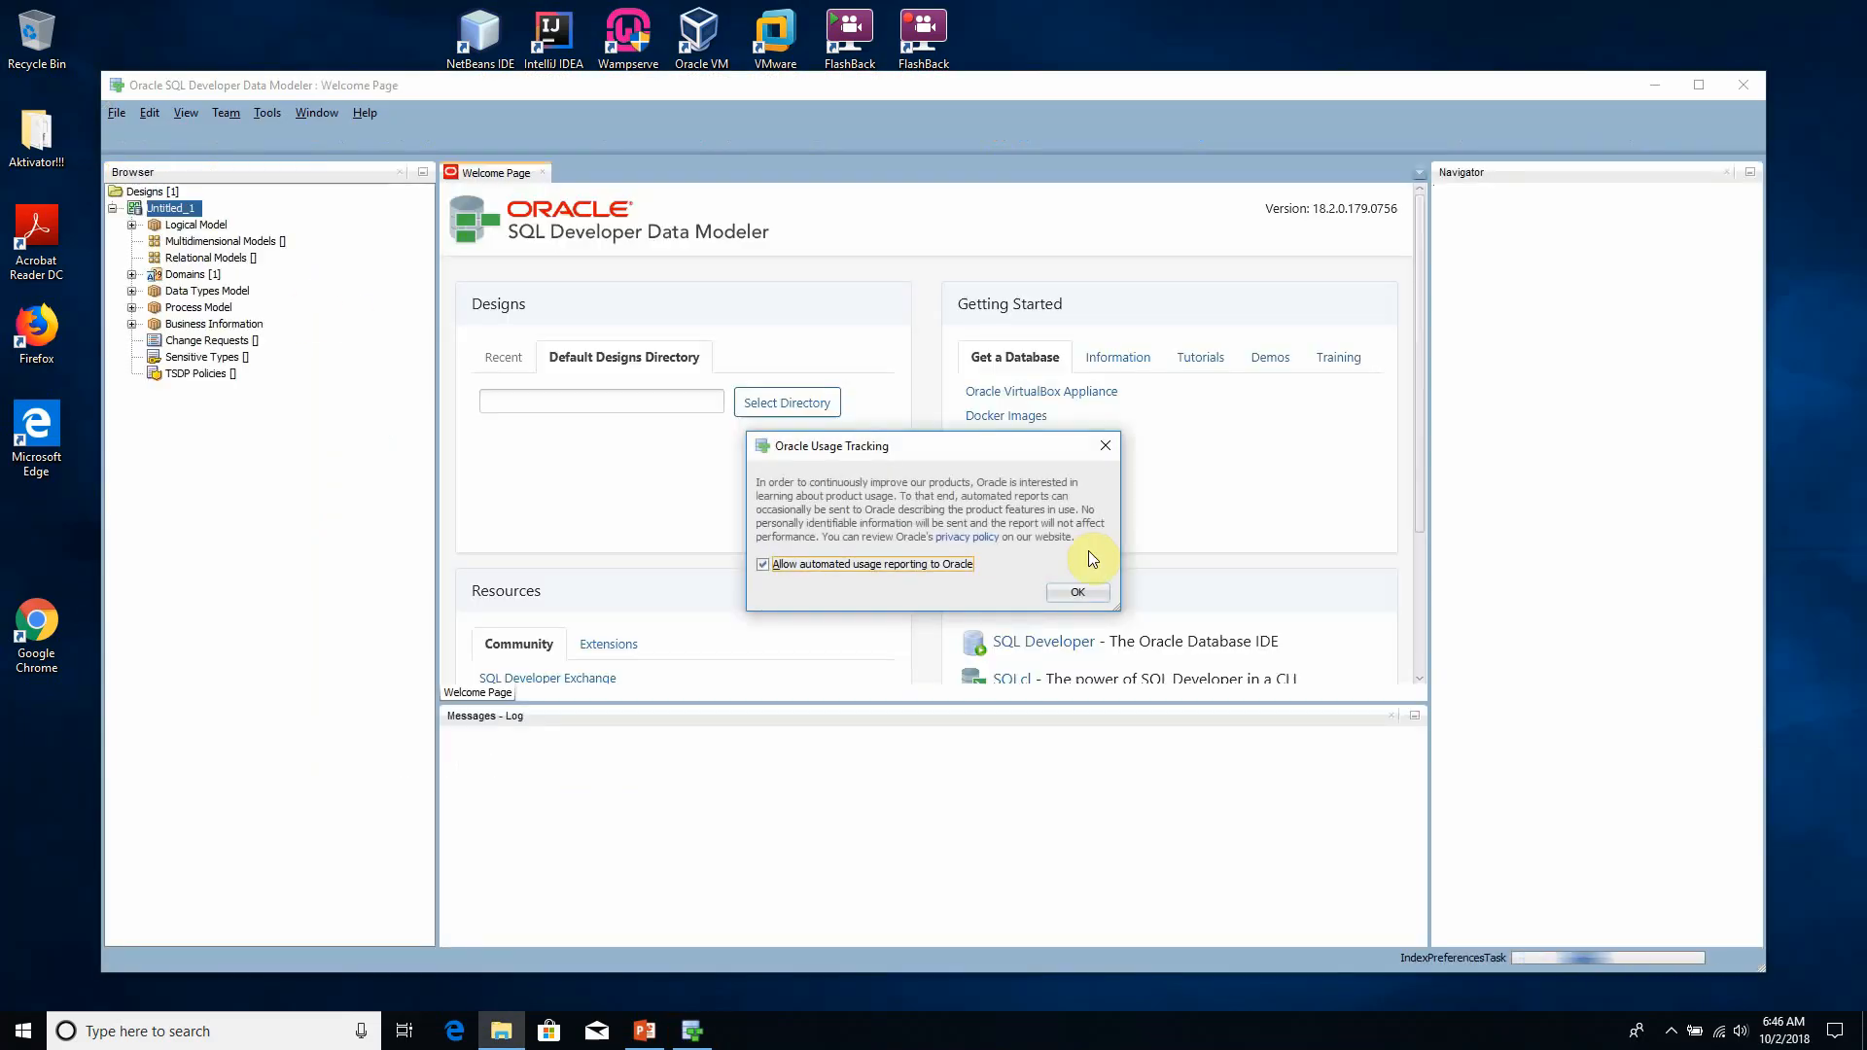
- Accept the Oracle usage reporting notice and show the Logical Model diagram of the Untitled_1 design
click(1076, 590)
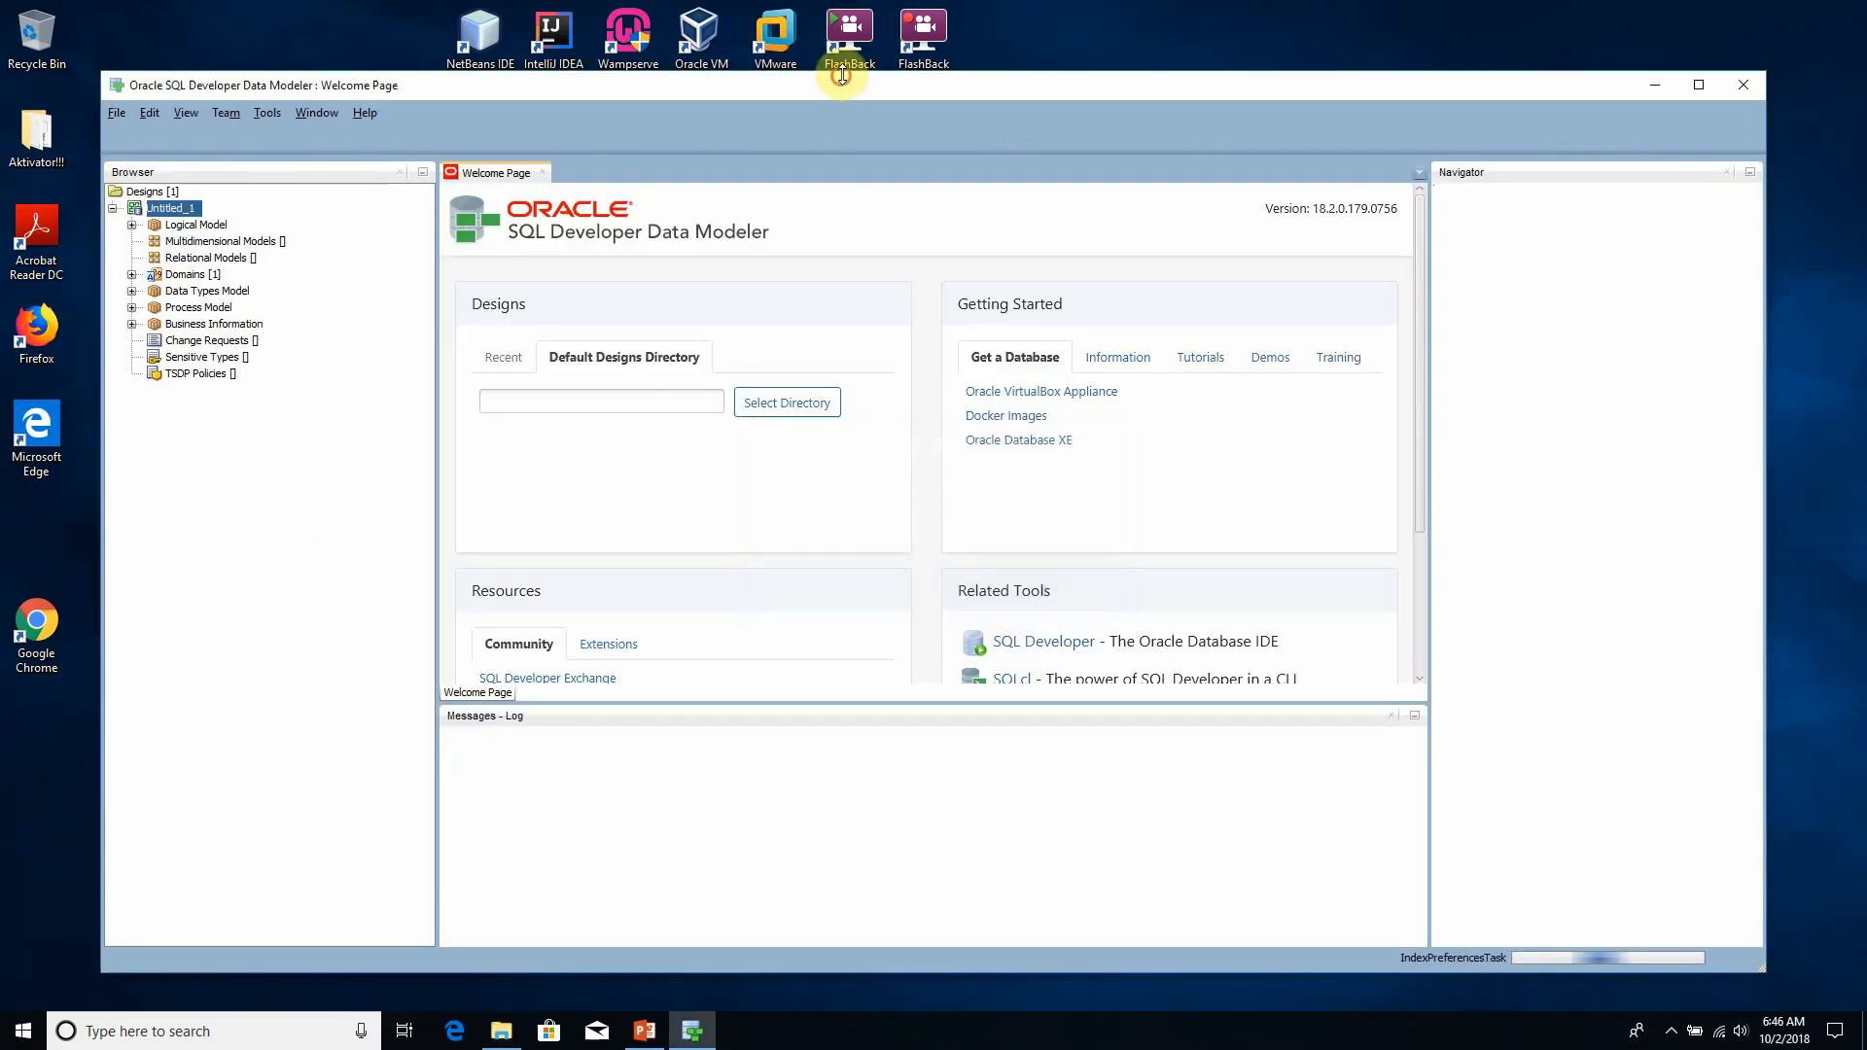
drag(880, 71, 890, 15)
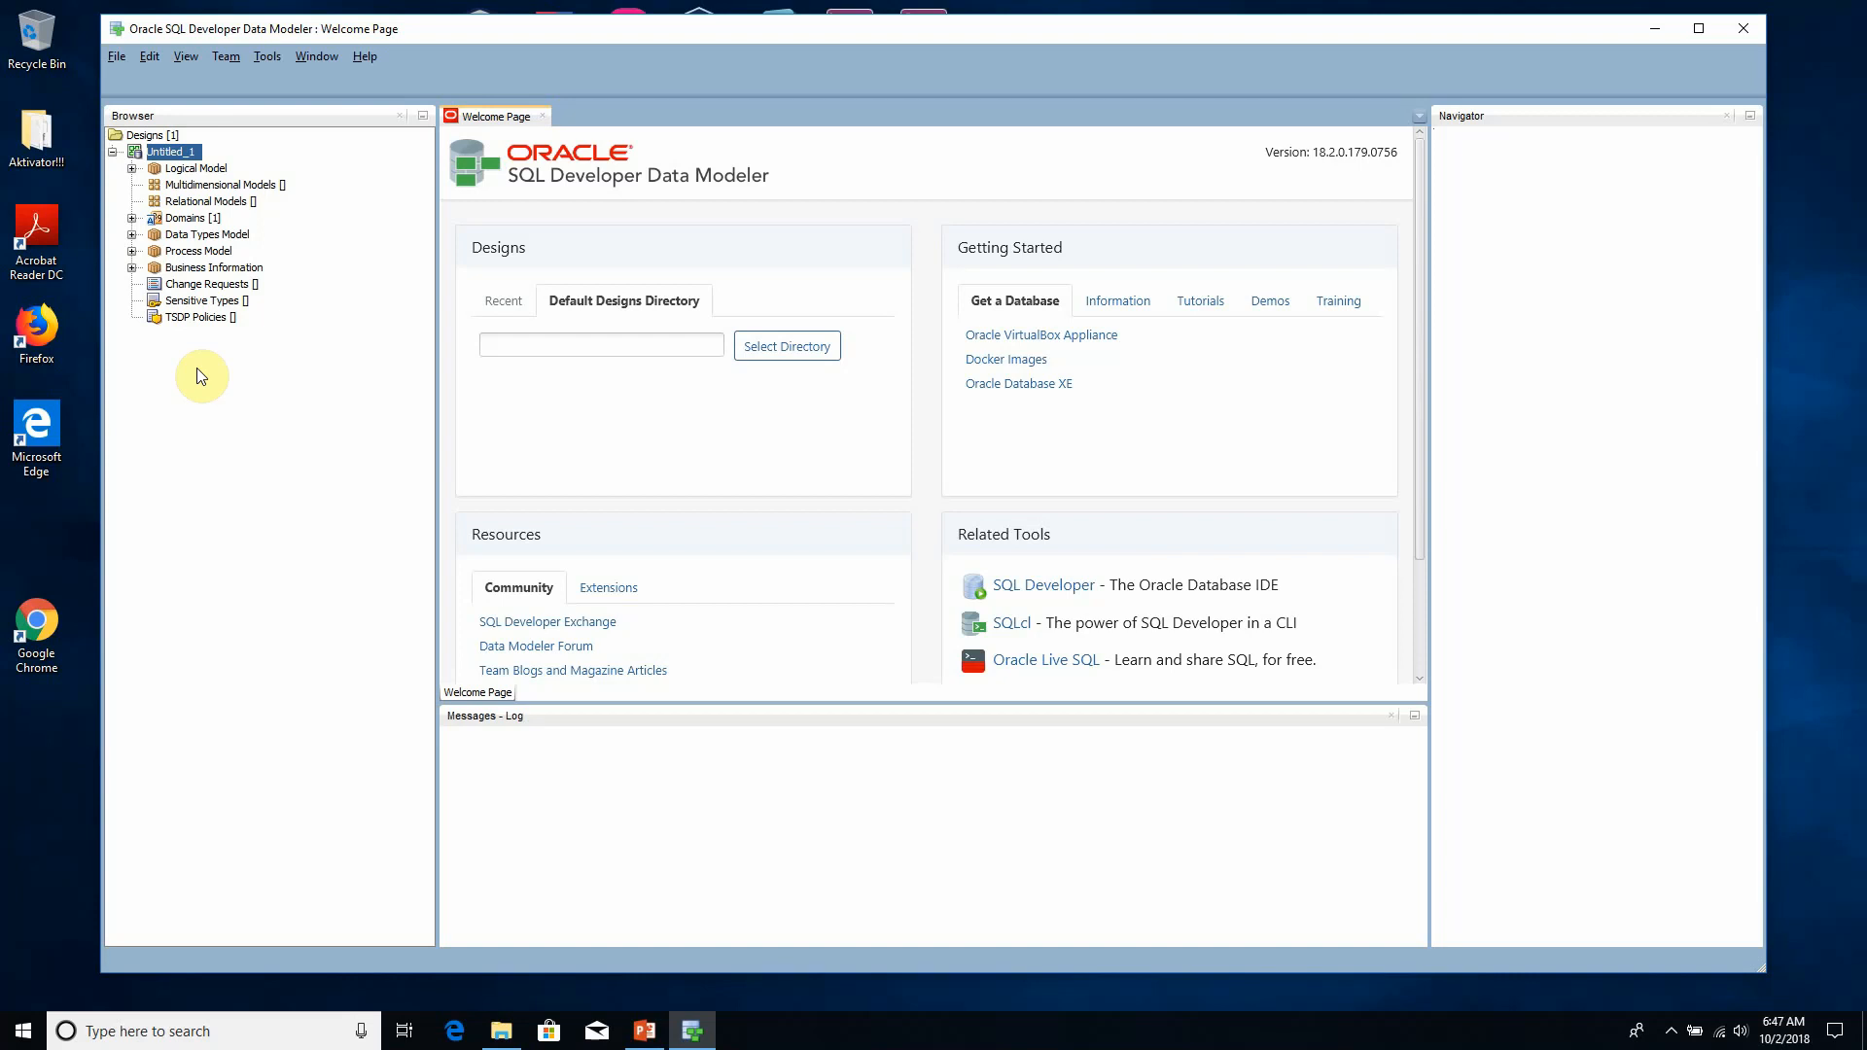
right_click(185, 169)
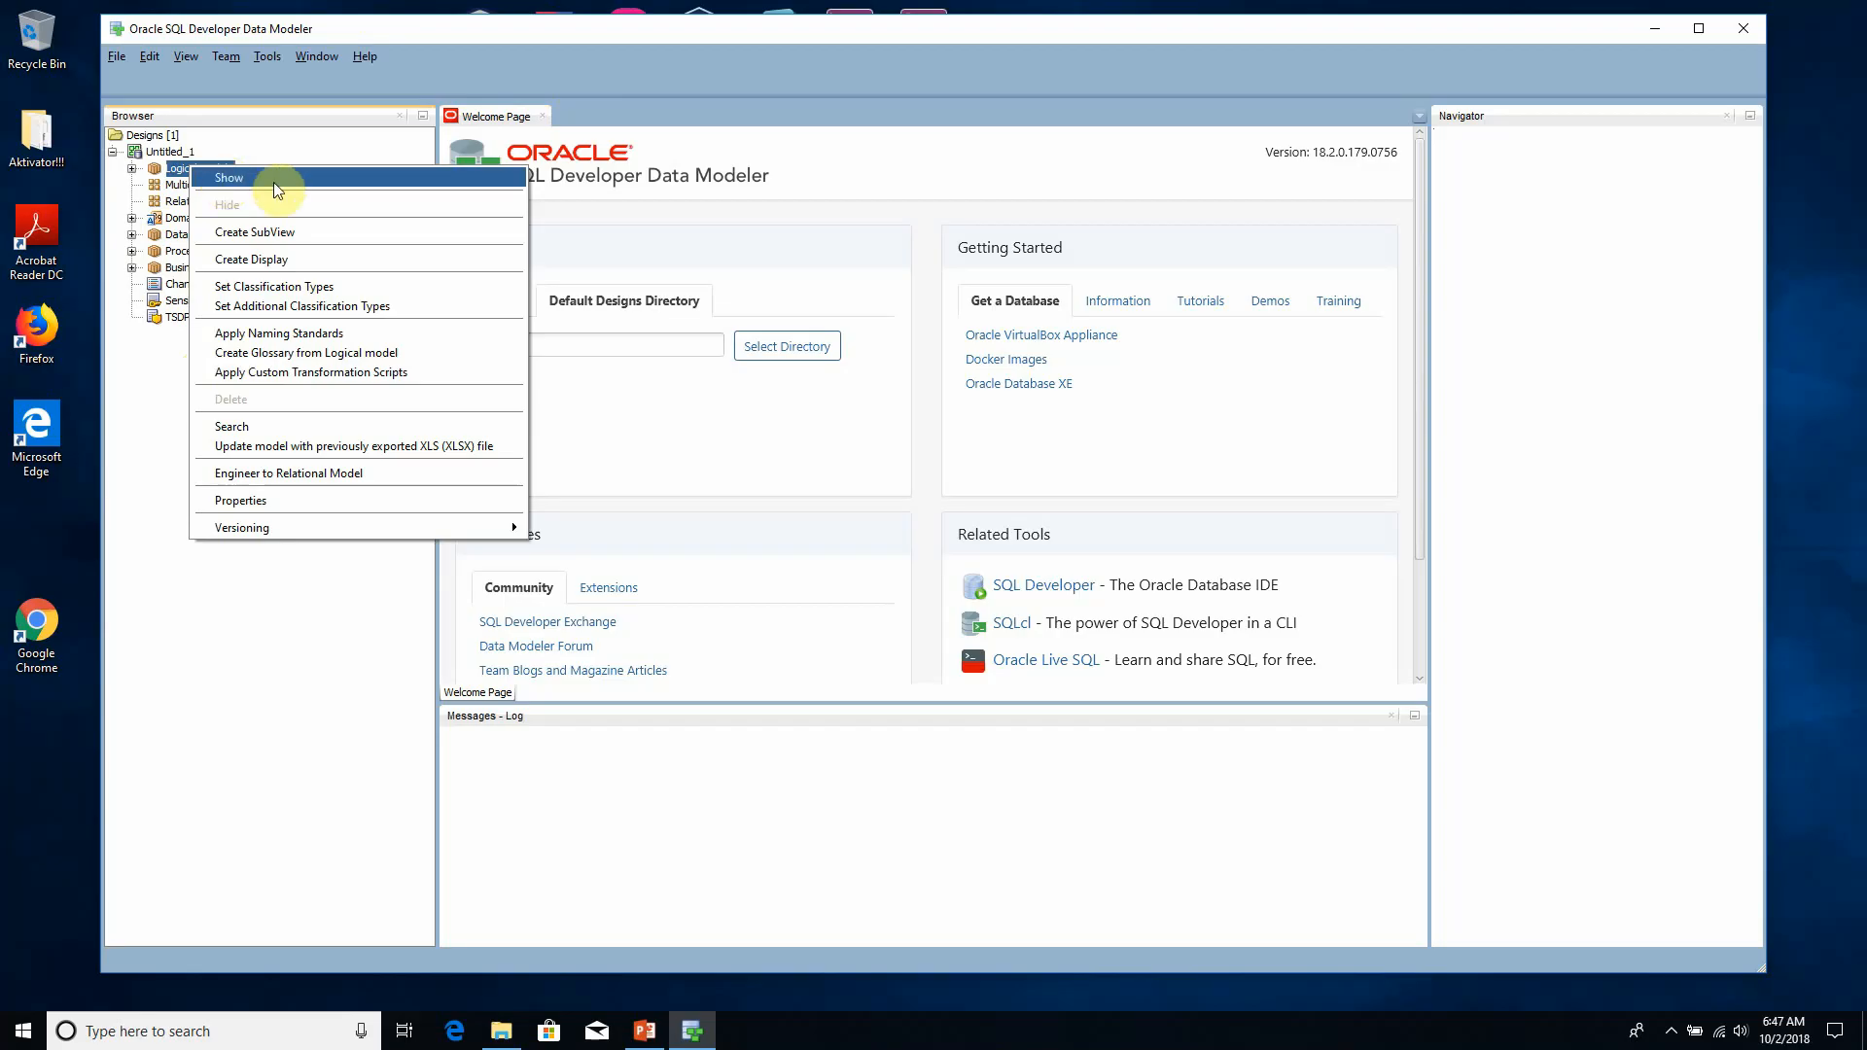
click(301, 183)
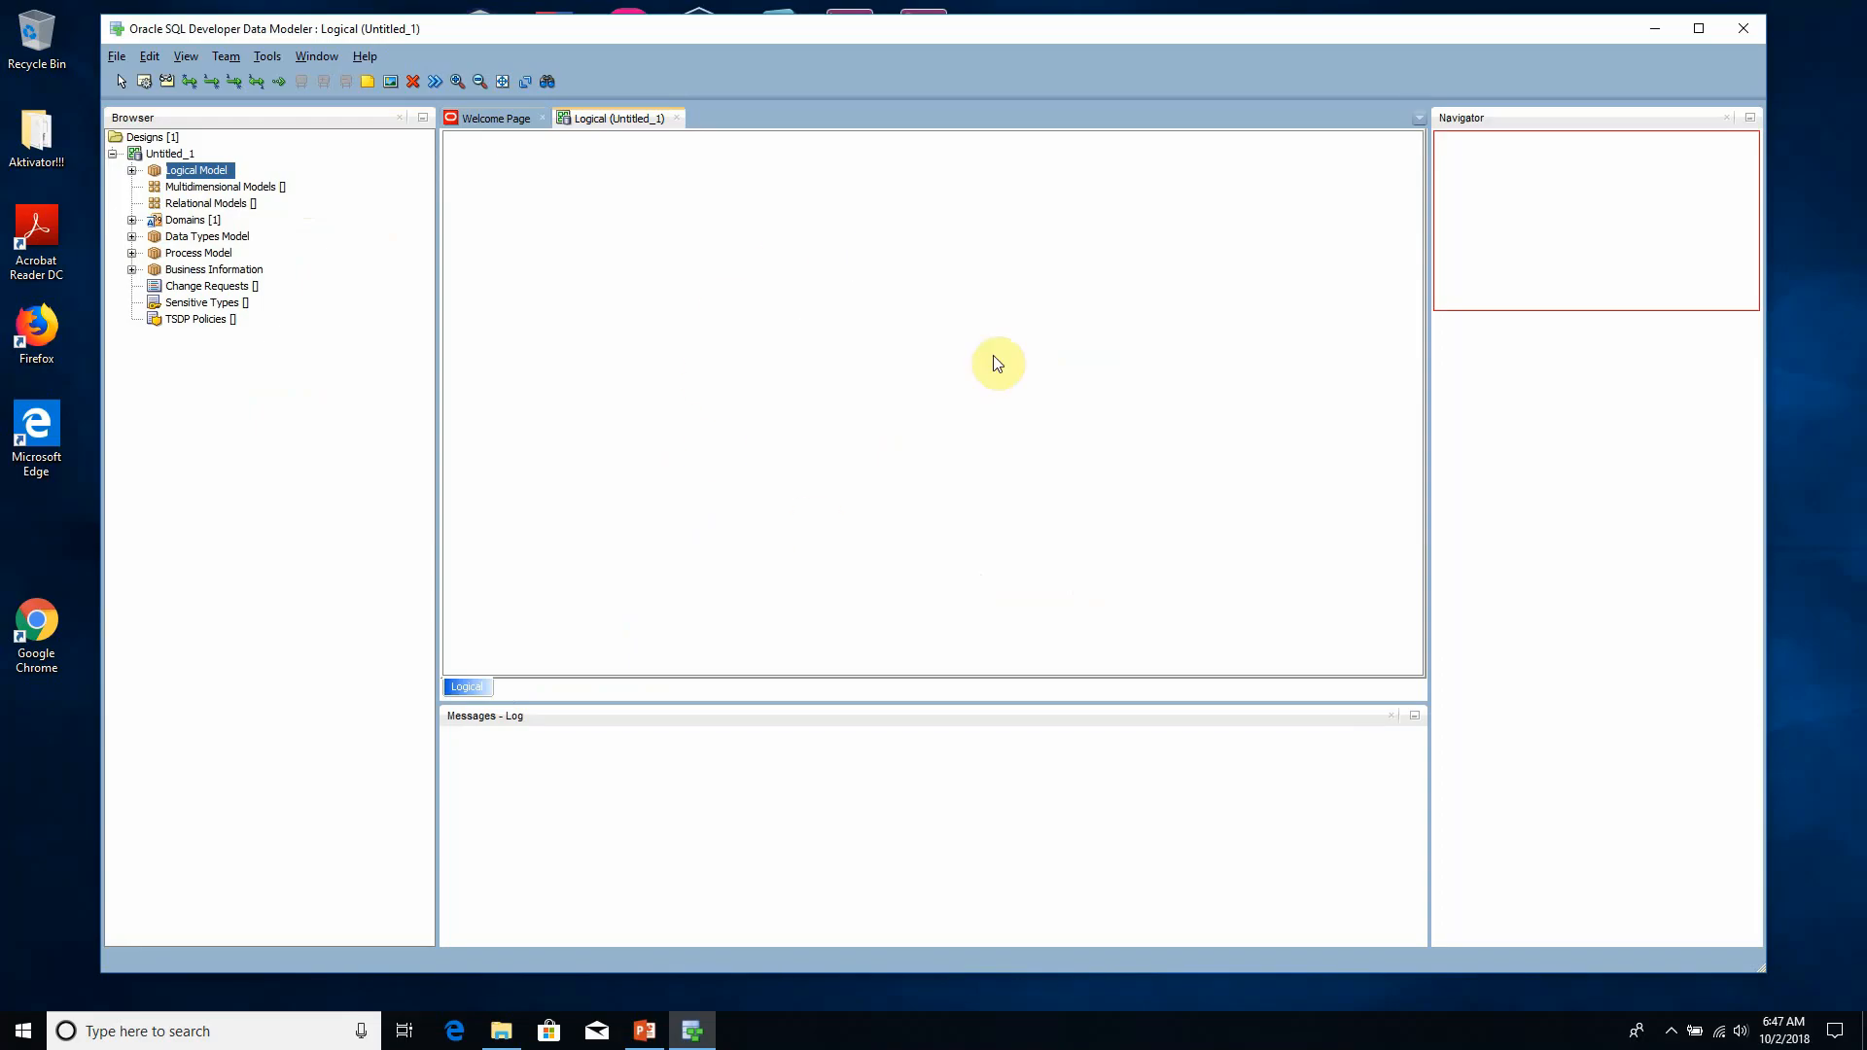
- Place a new entity near the middle of the logical diagram
click(146, 84)
click(715, 309)
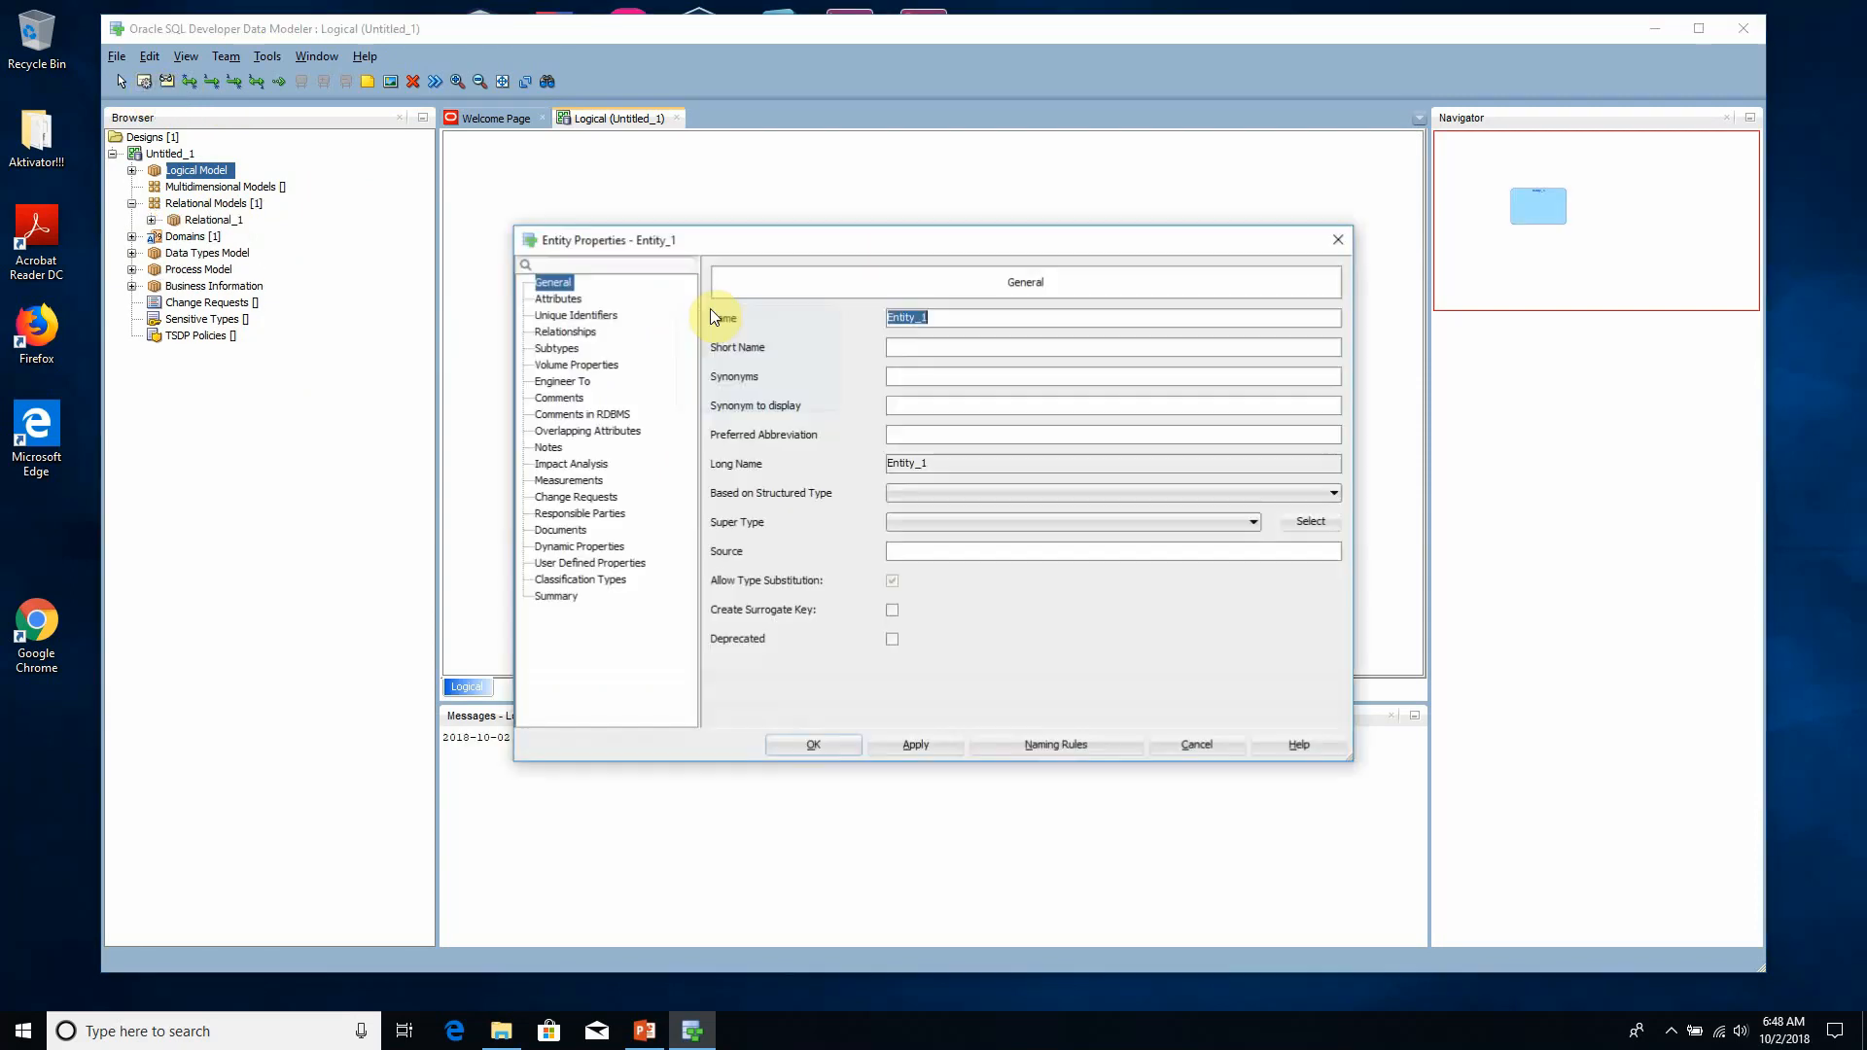
drag(987, 241, 912, 480)
drag(856, 360, 844, 319)
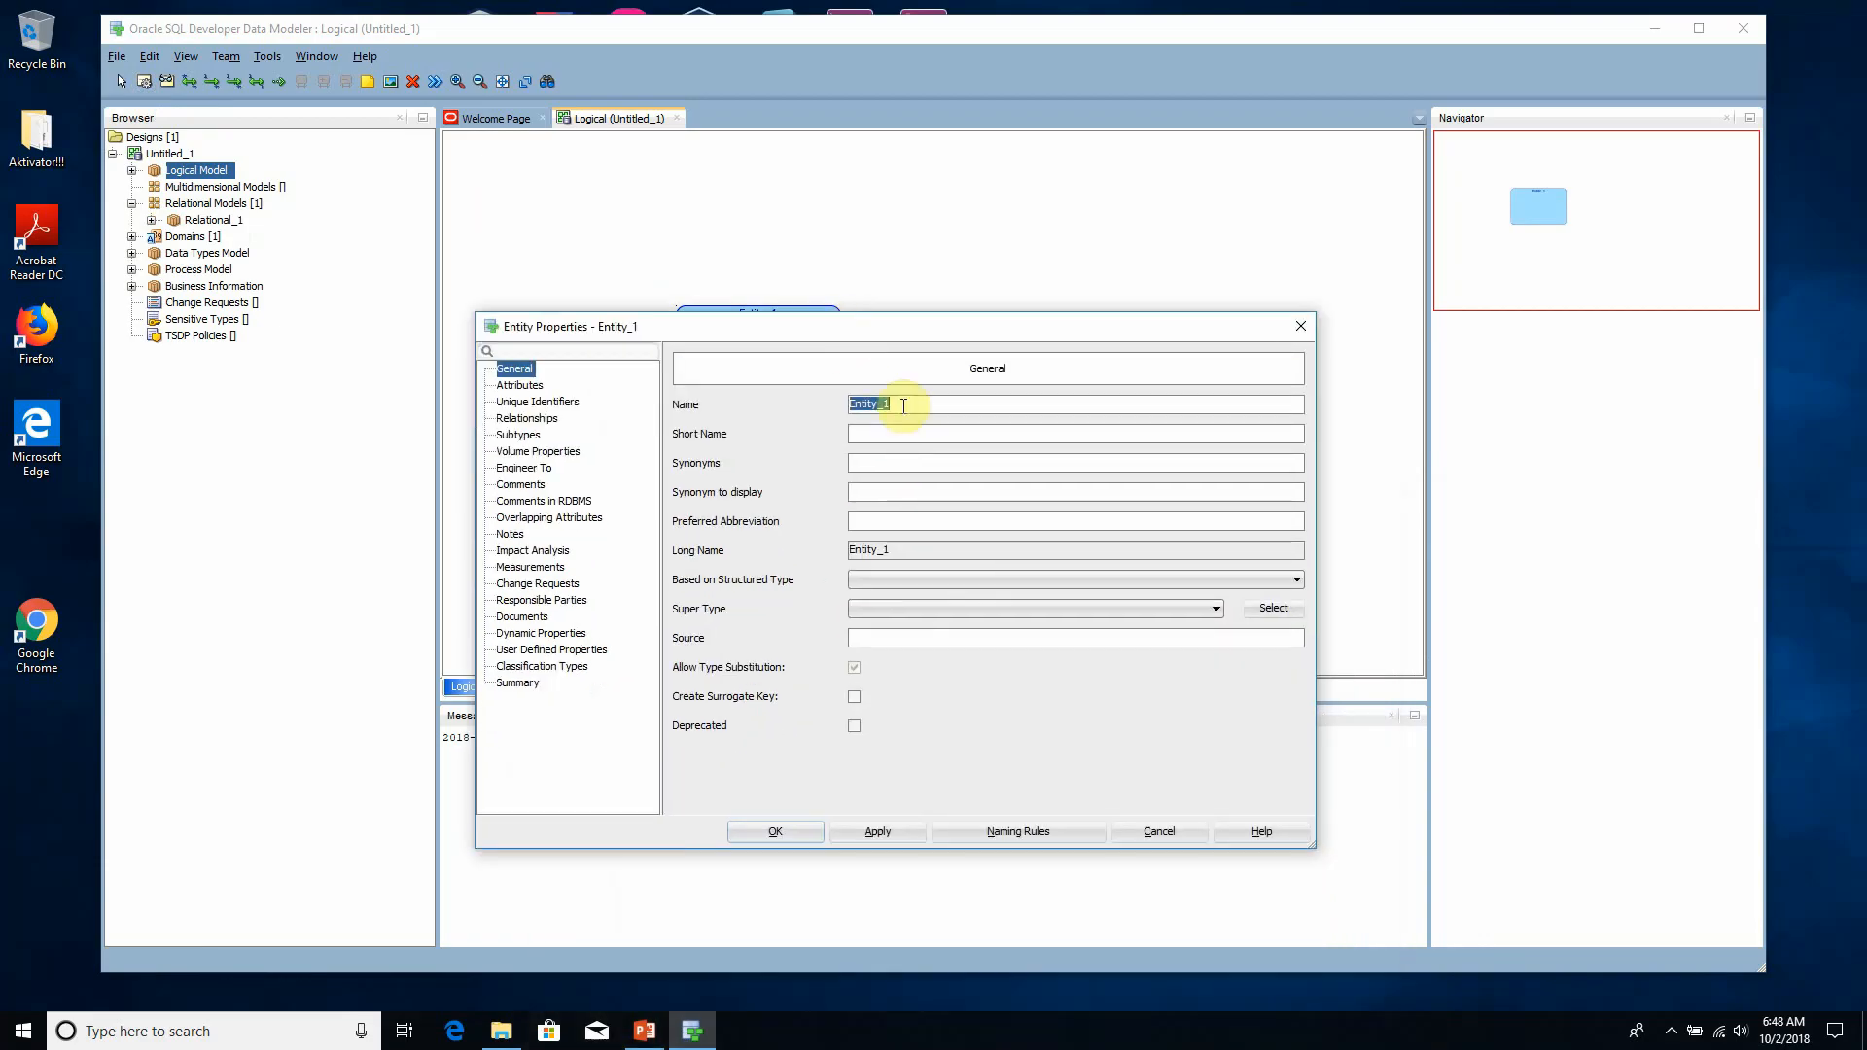
- Name the new entity Student and apply the change to its properties
drag(901, 404, 810, 395)
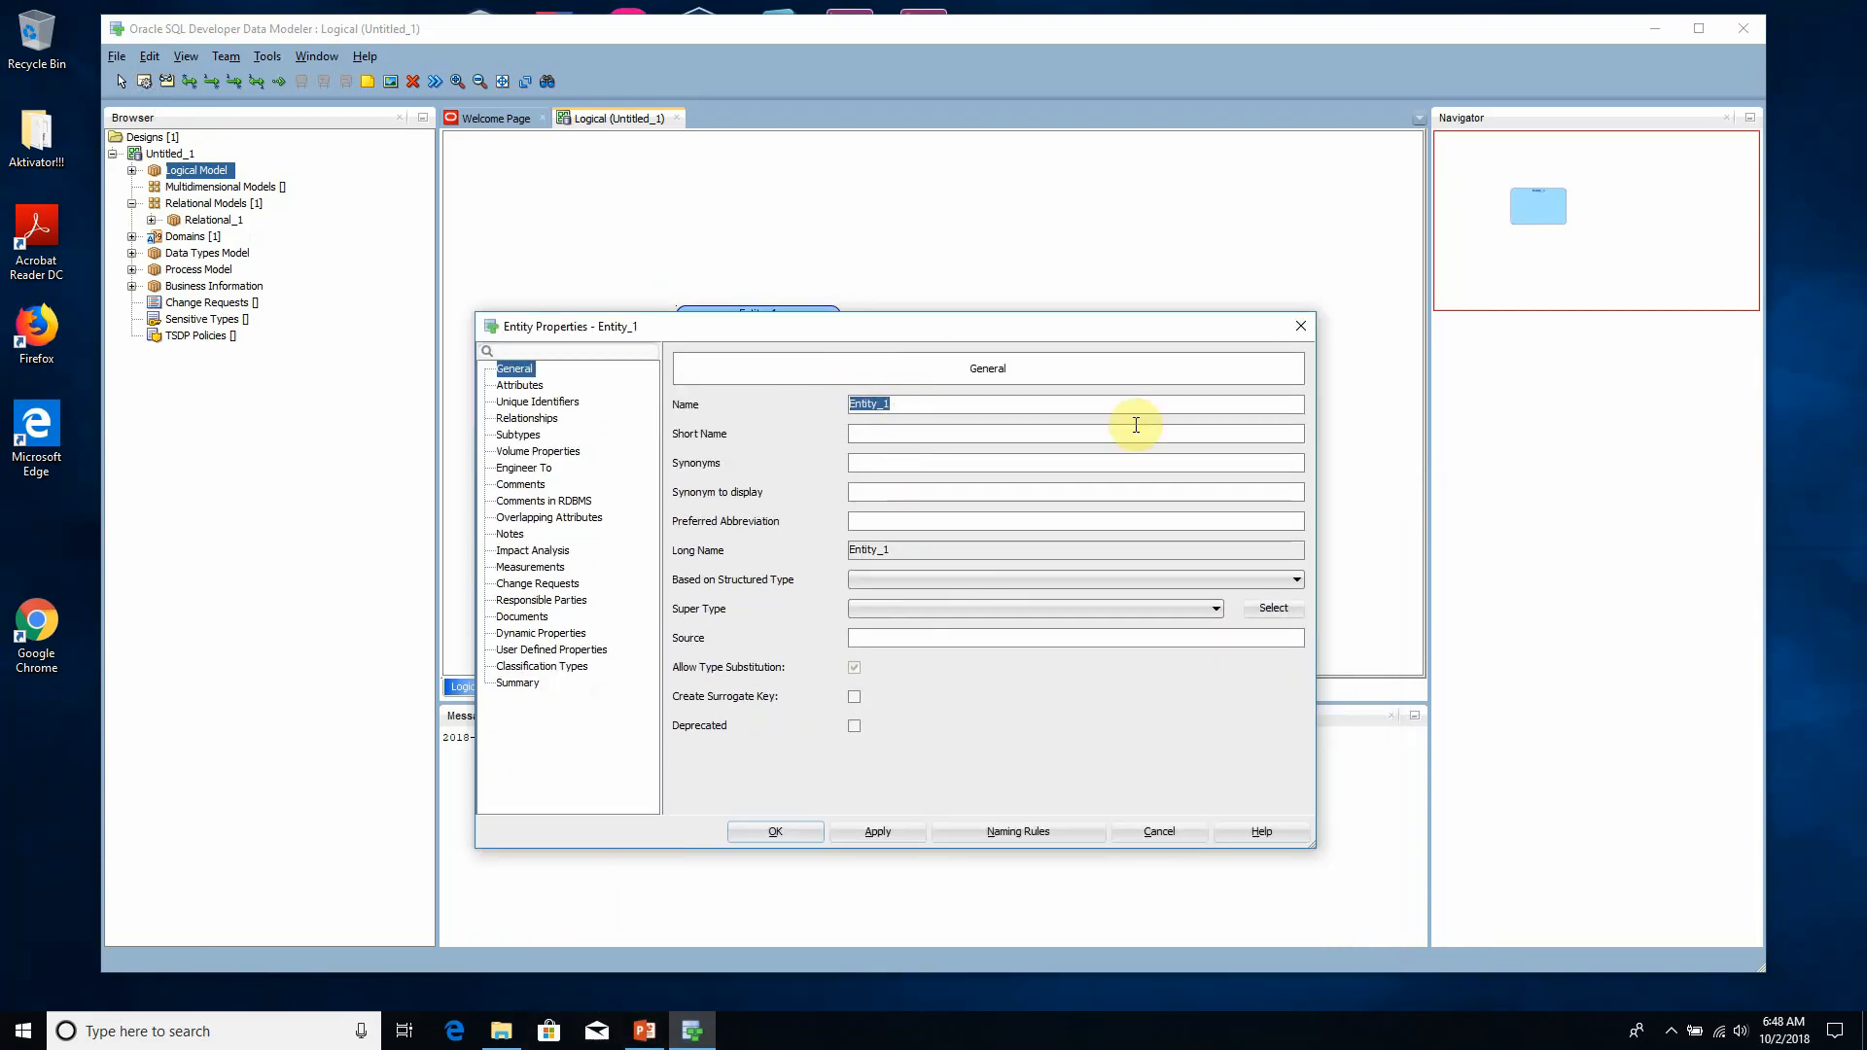
text(Student)
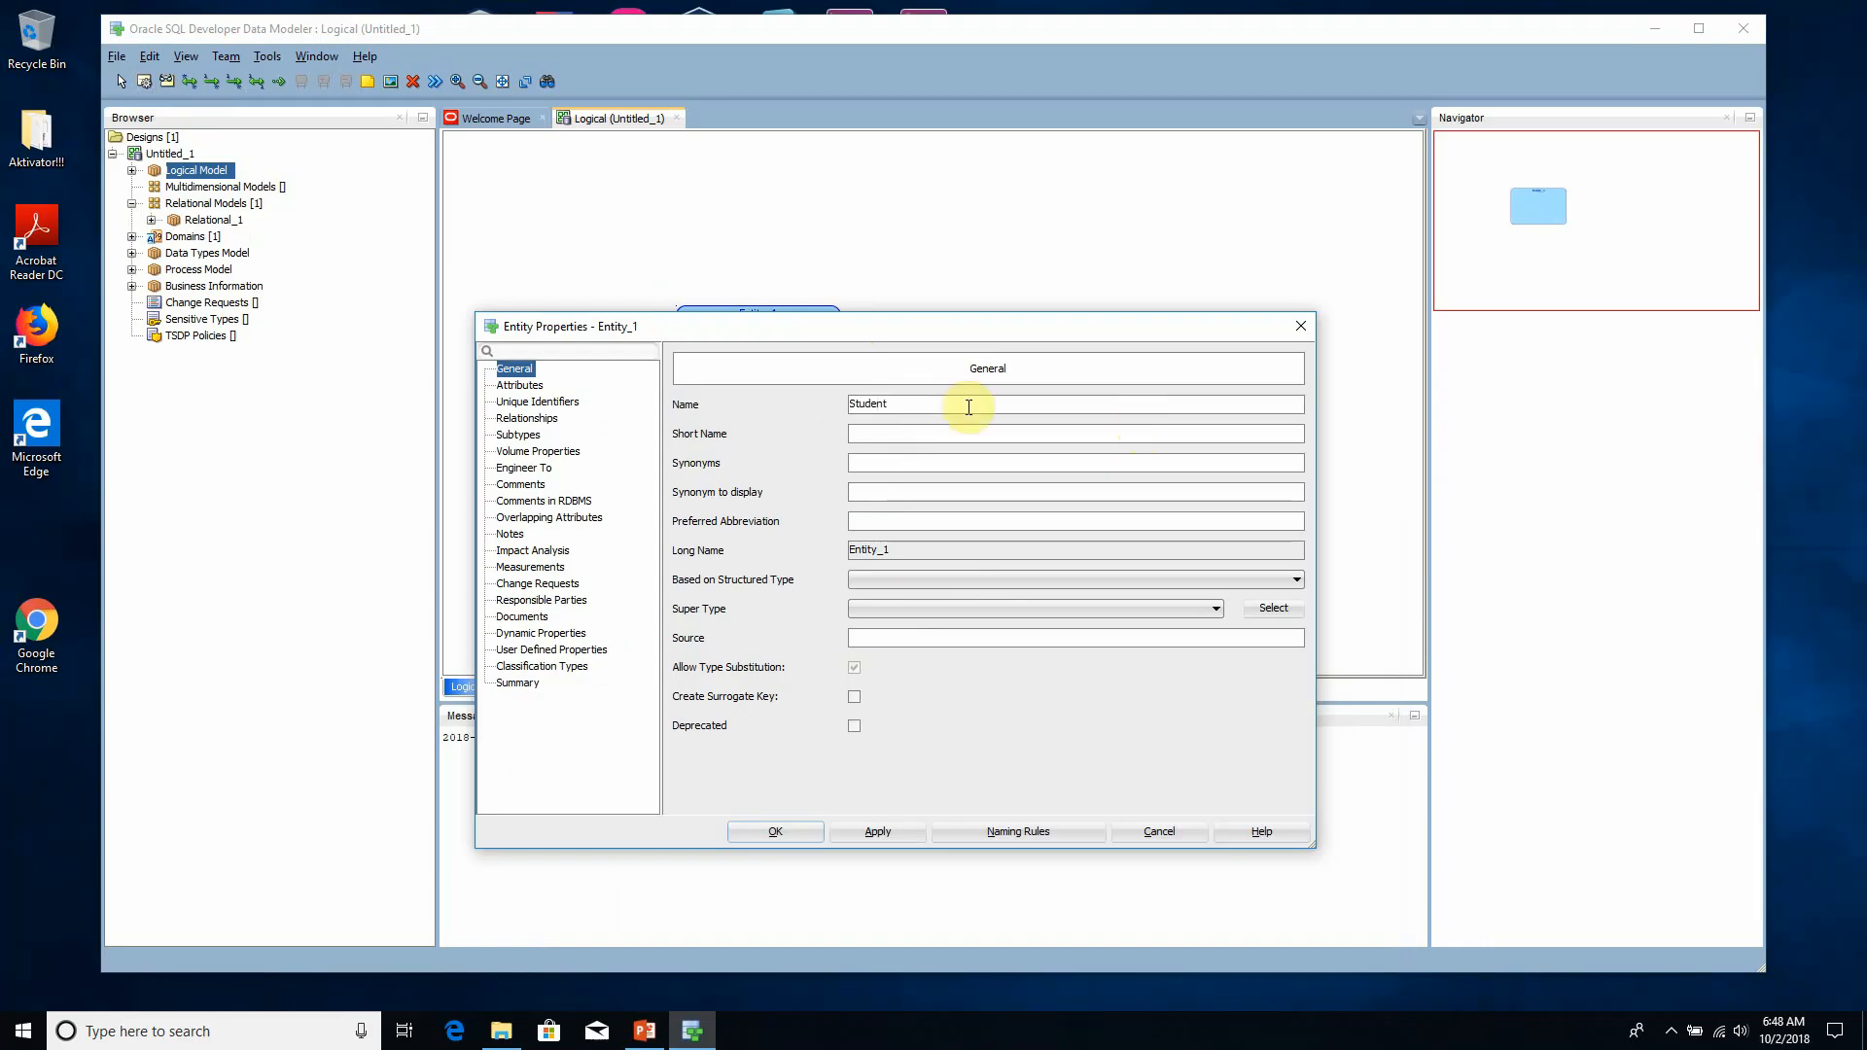
drag(848, 402, 901, 407)
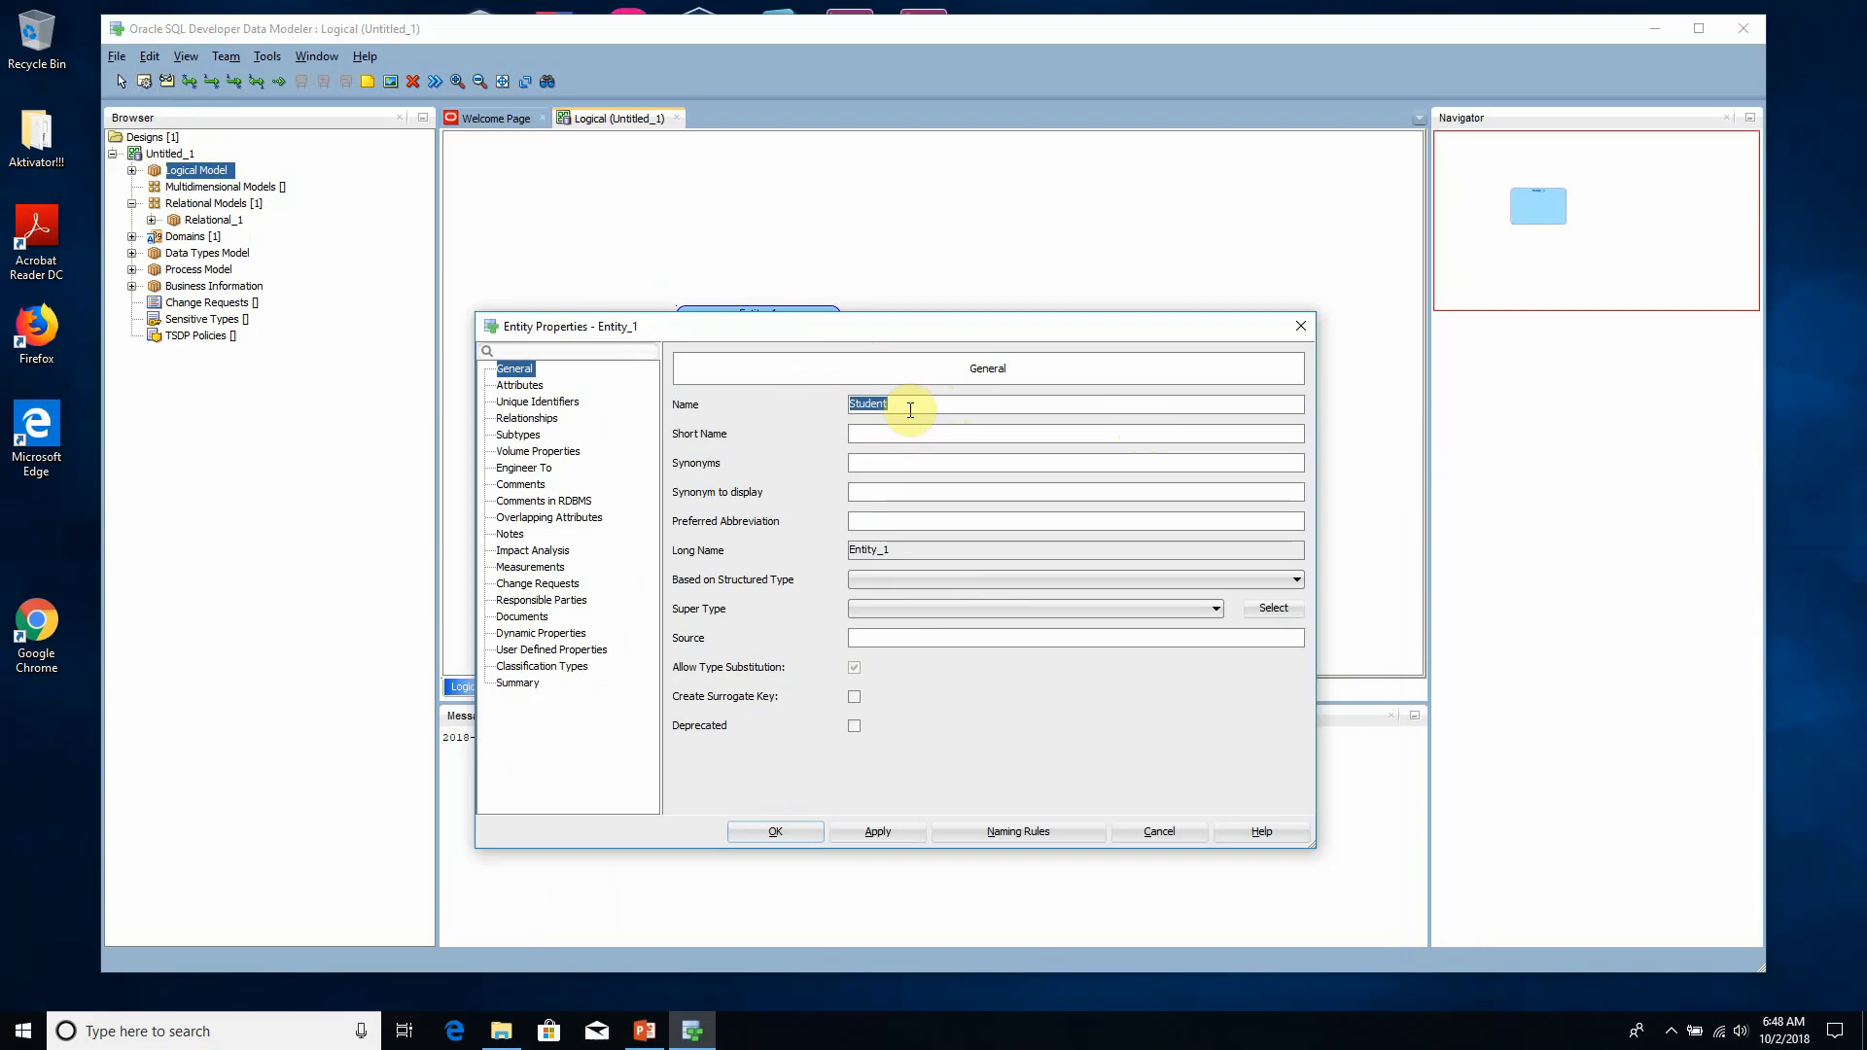
click(908, 406)
drag(929, 326, 917, 226)
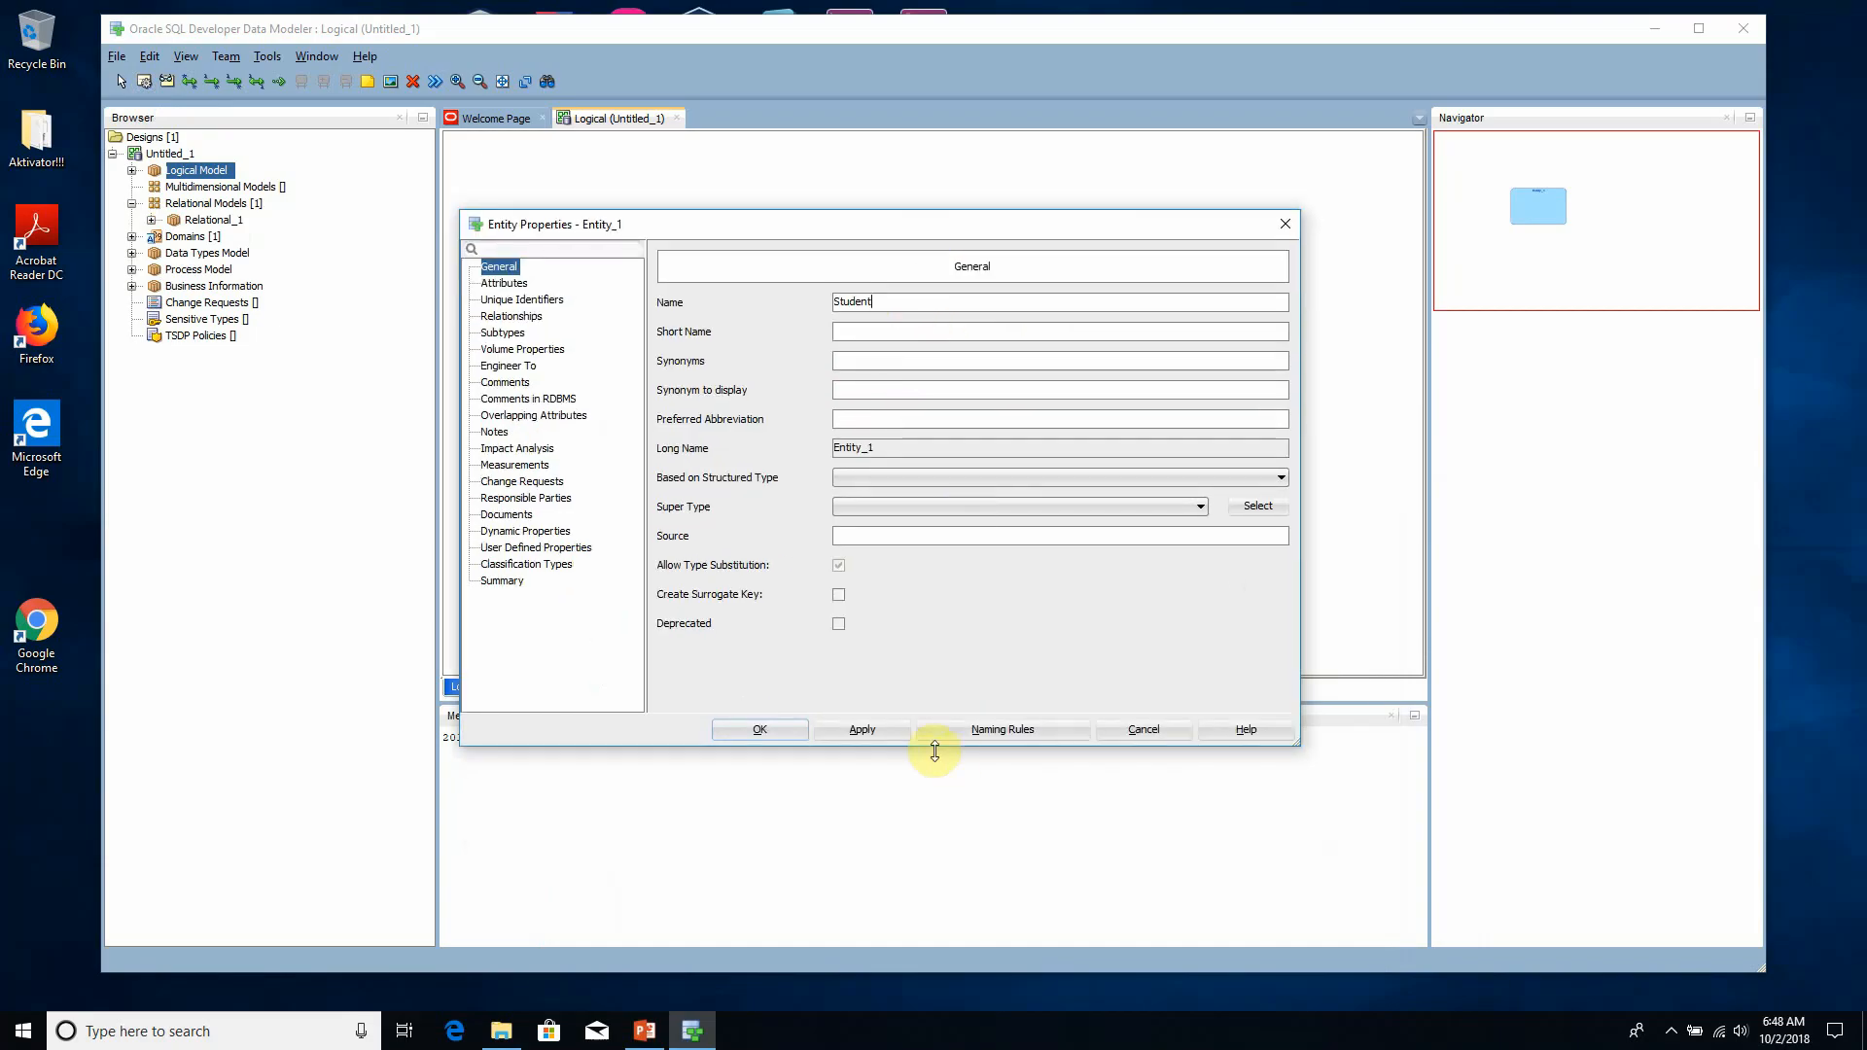
click(879, 729)
click(761, 730)
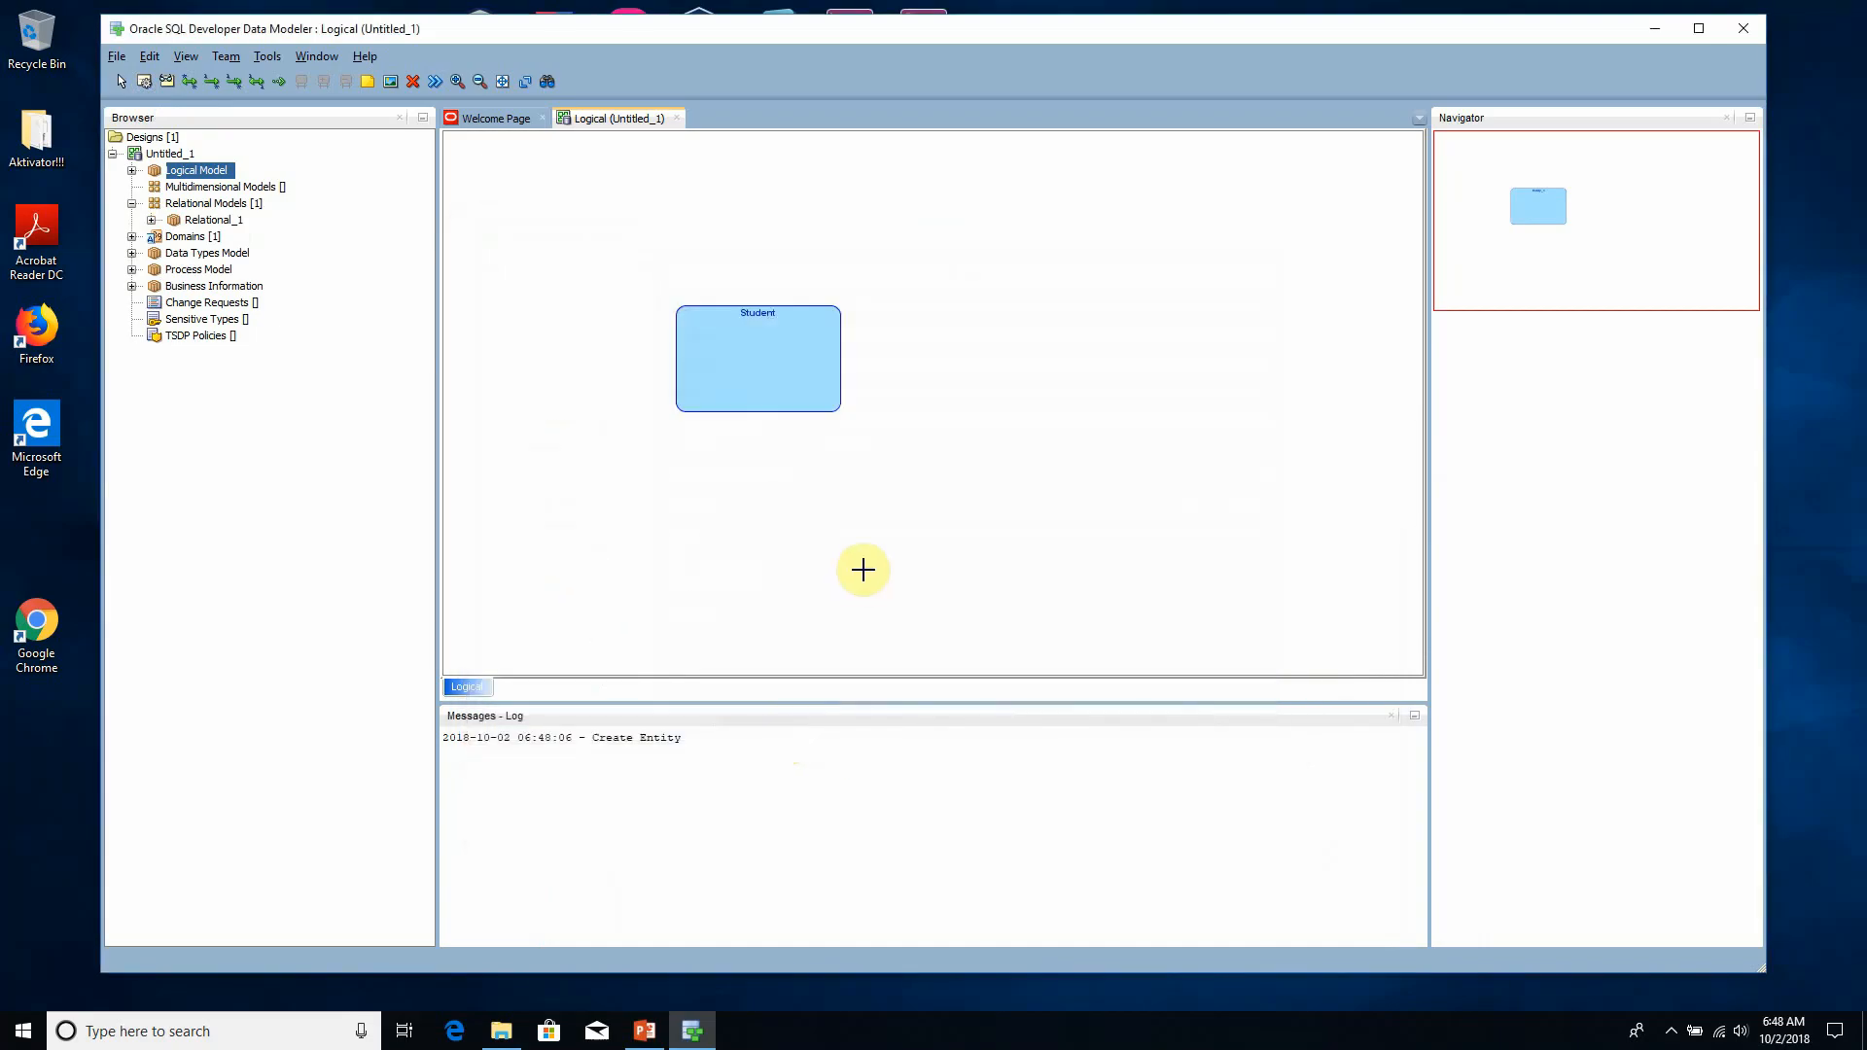
- Move the Student entity up and to the right in the diagram, and open its attribute properties
drag(779, 351, 947, 312)
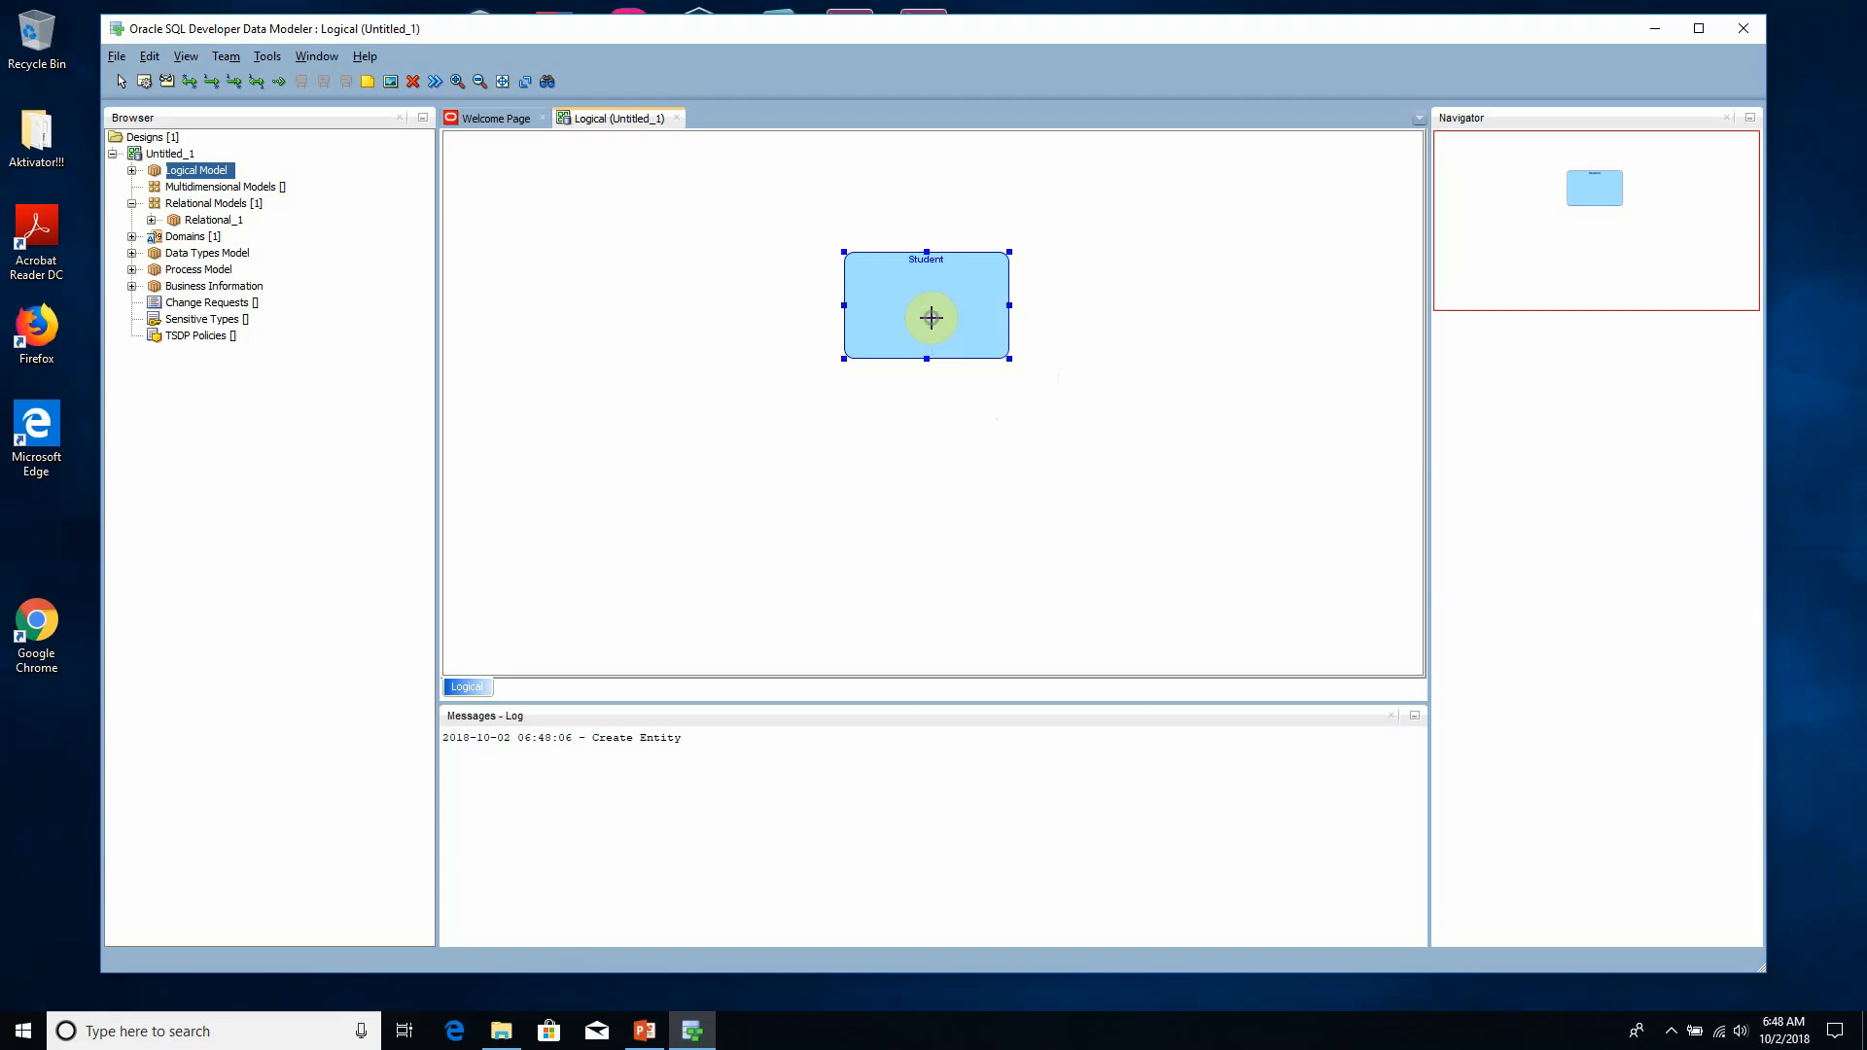
right_click(932, 321)
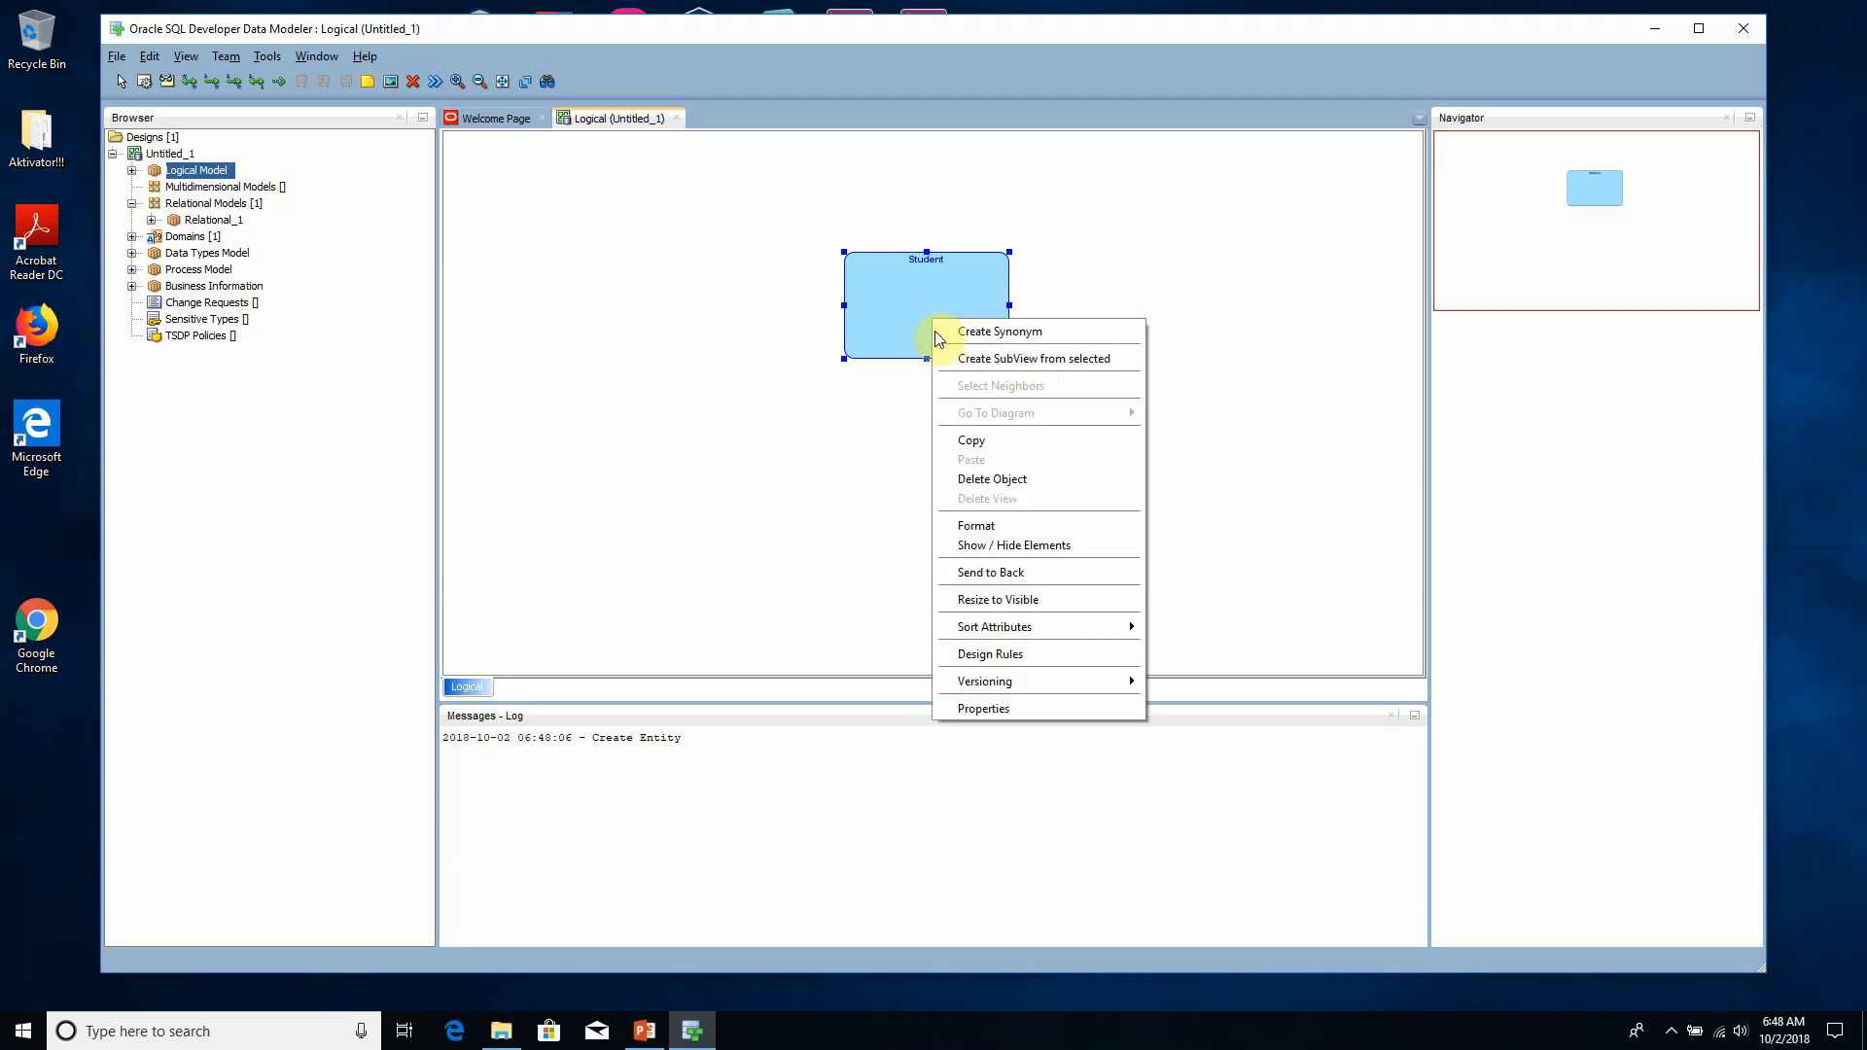
click(1004, 710)
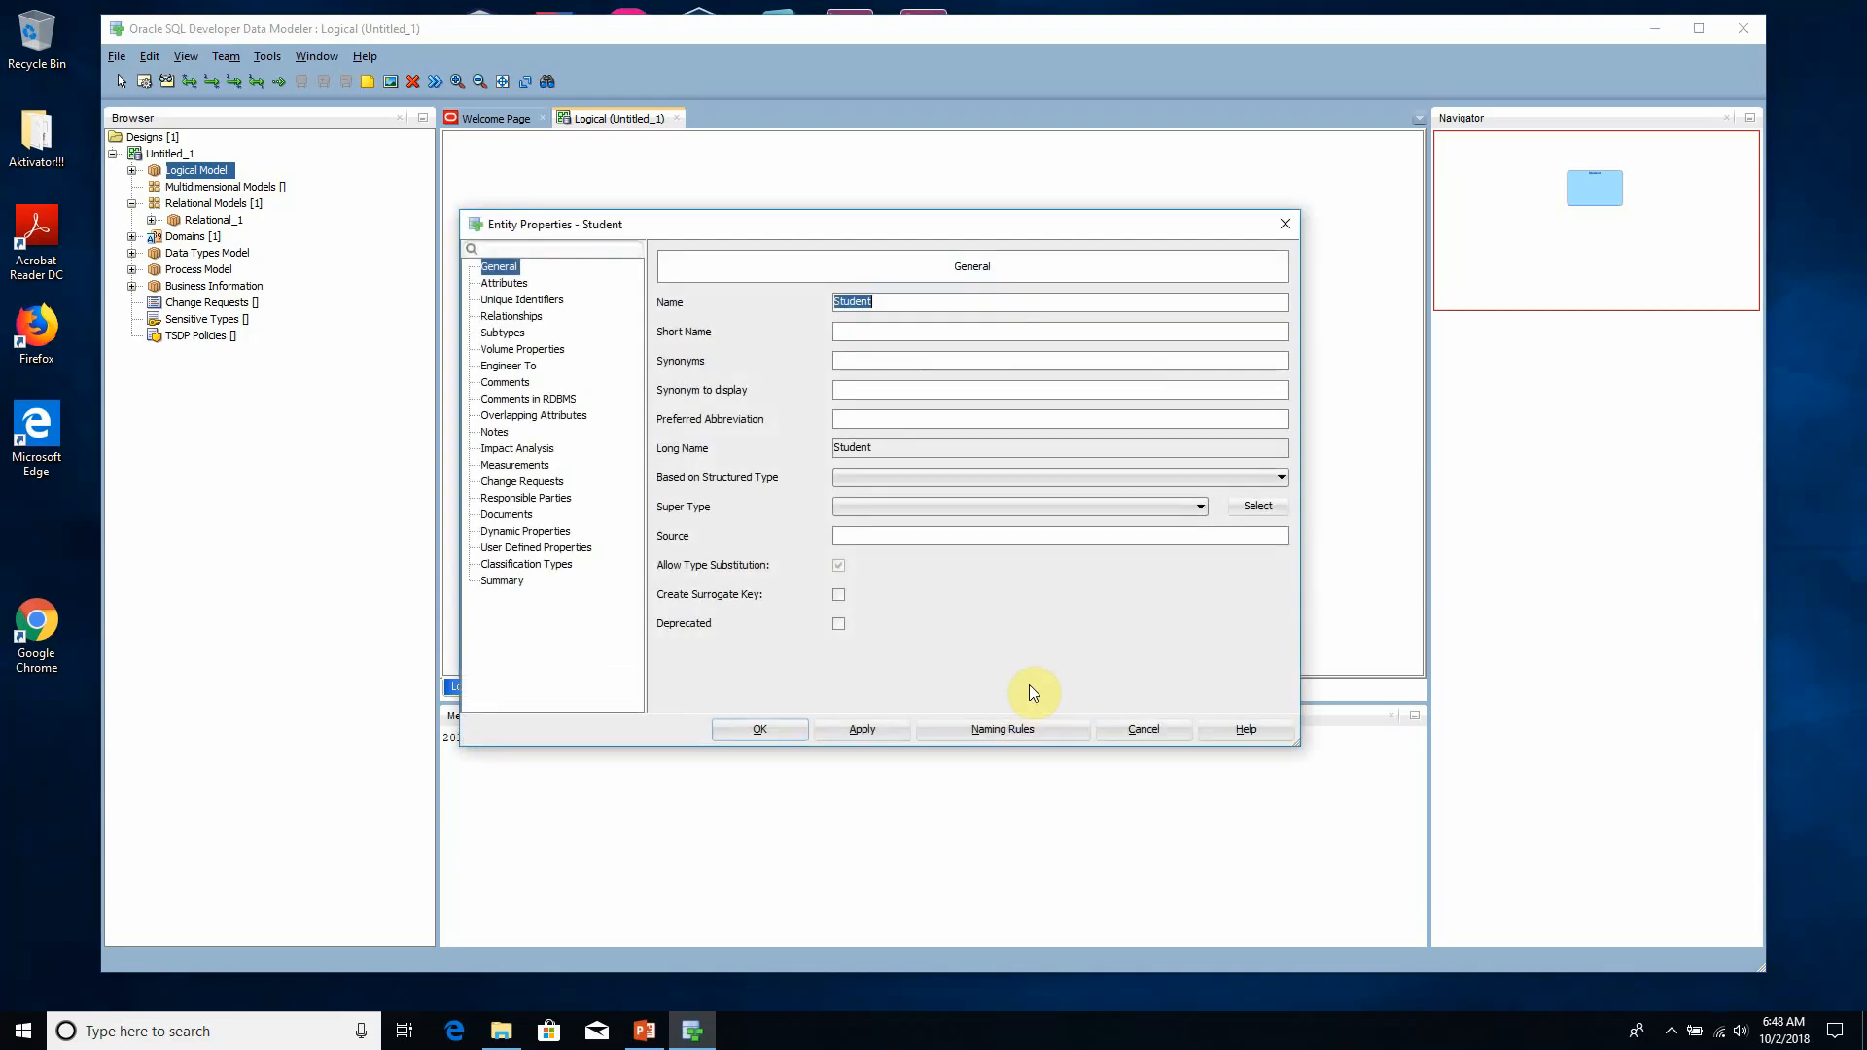
click(504, 283)
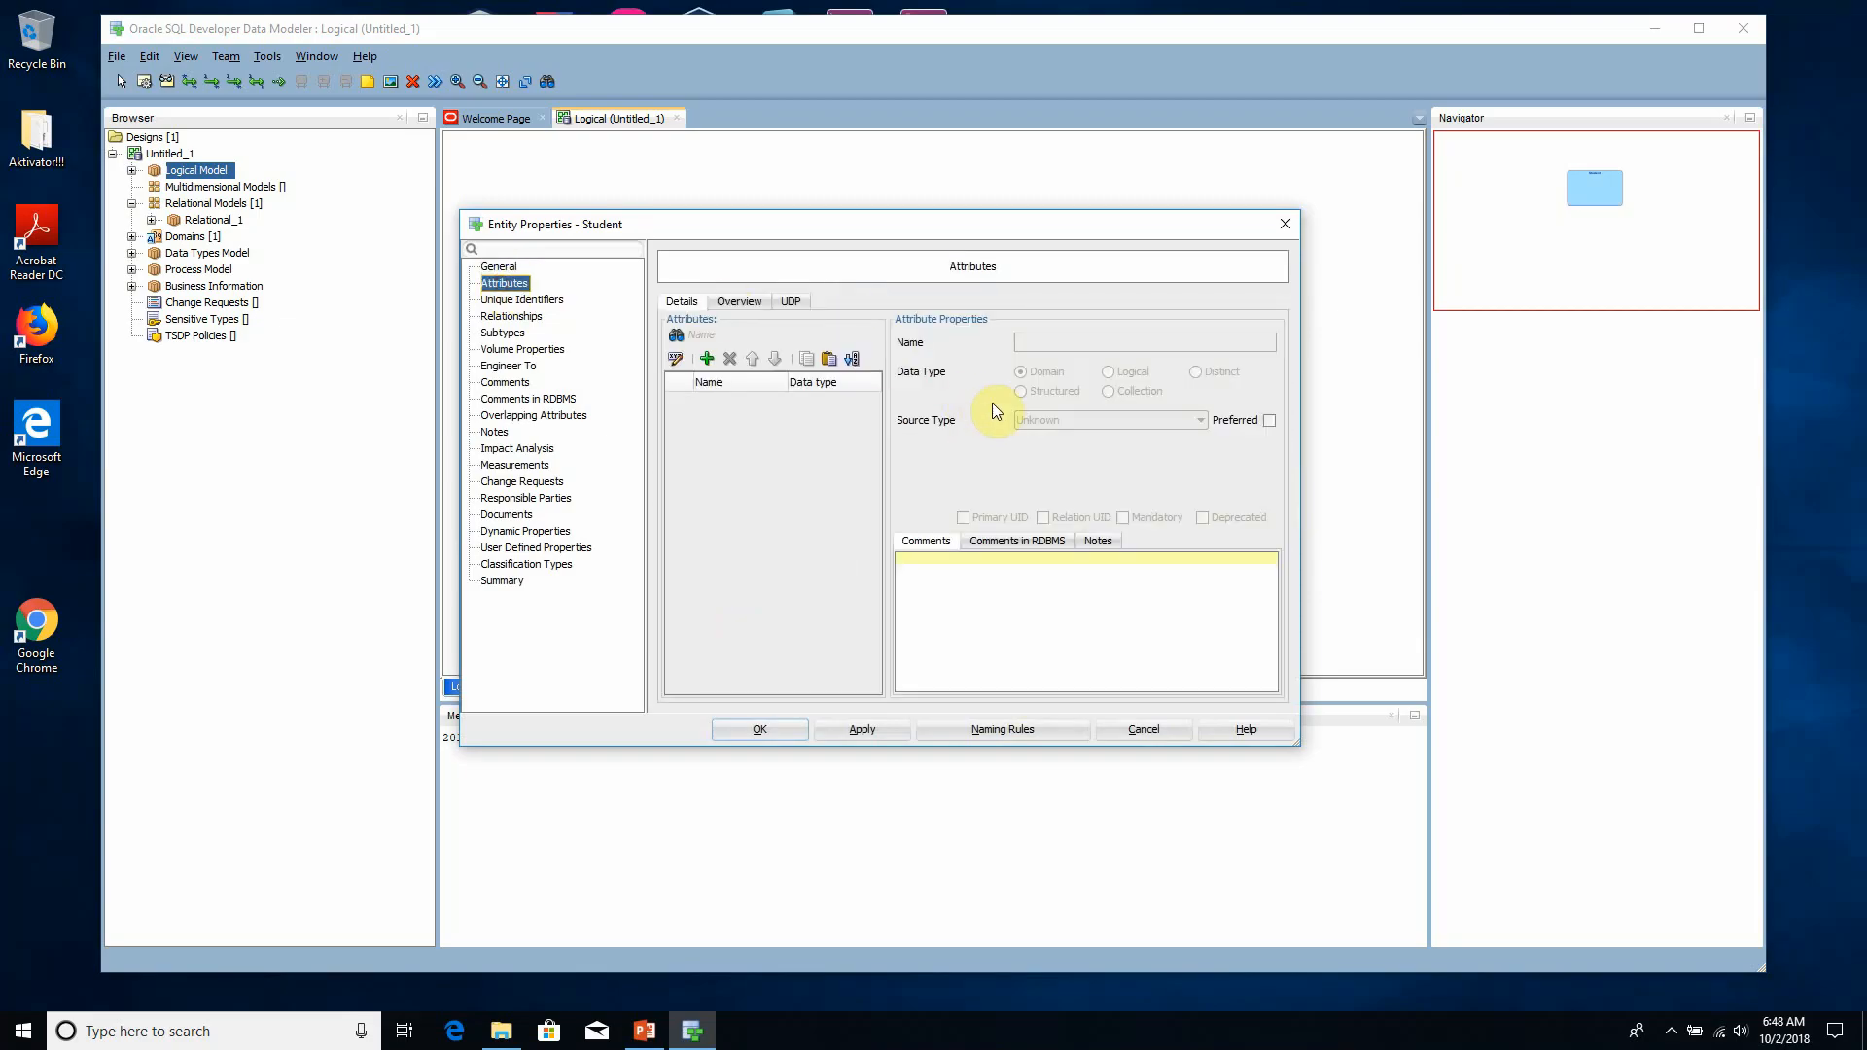
- Add a first attribute to the Student entity and name it ID
click(707, 359)
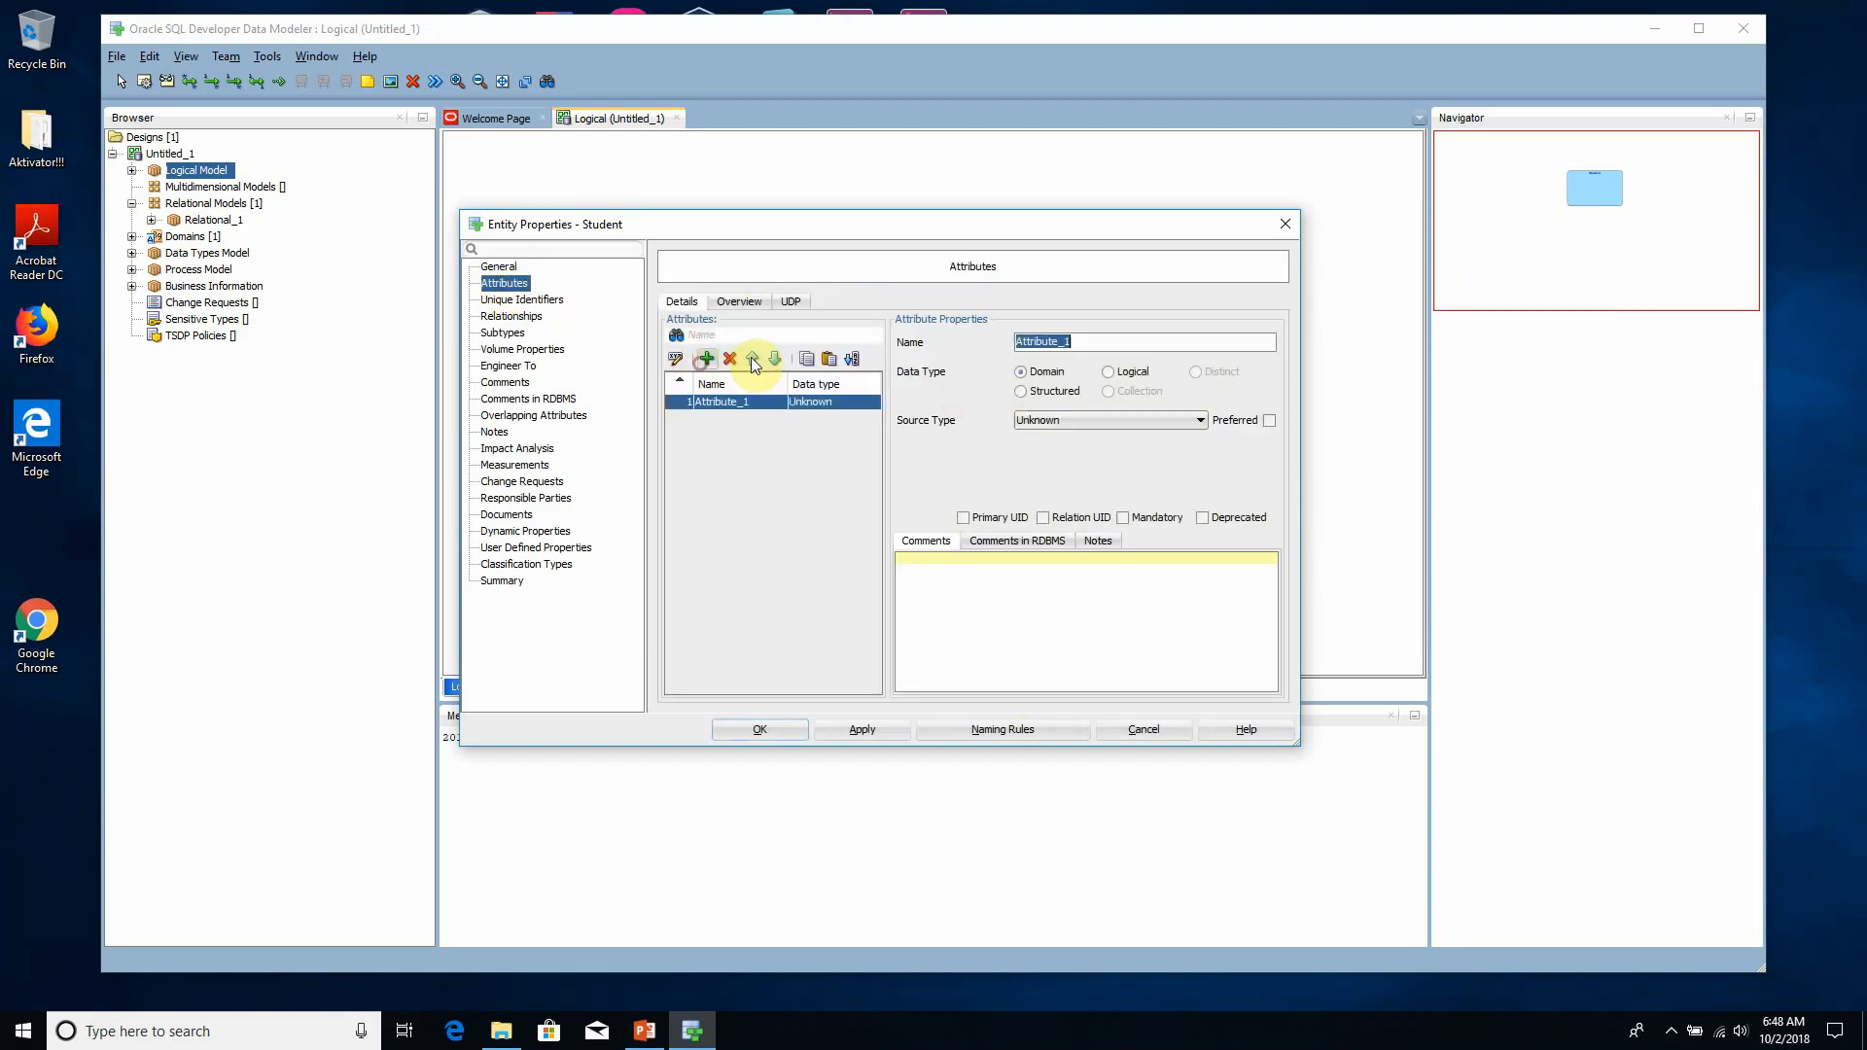
text(ID)
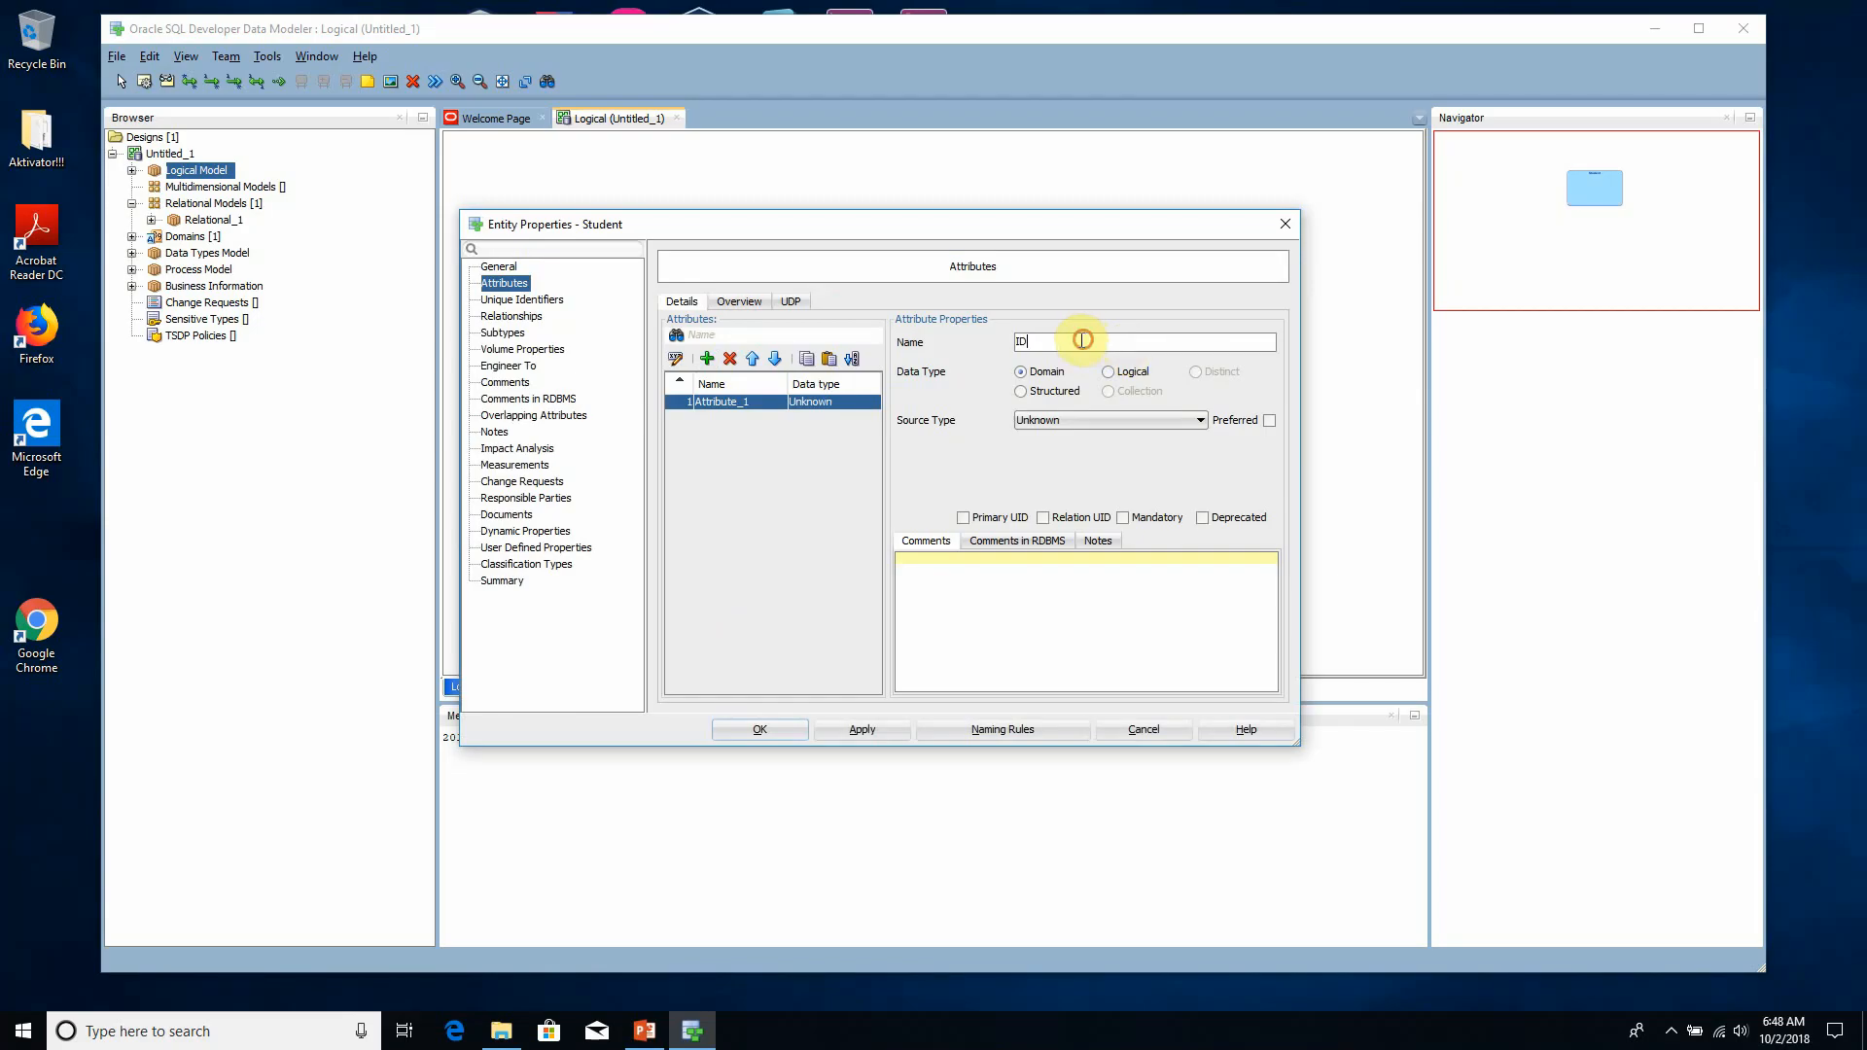
drag(1015, 343, 1051, 346)
click(1050, 346)
- Try the Domain and Structured data types for the ID attribute
click(1070, 413)
click(1068, 413)
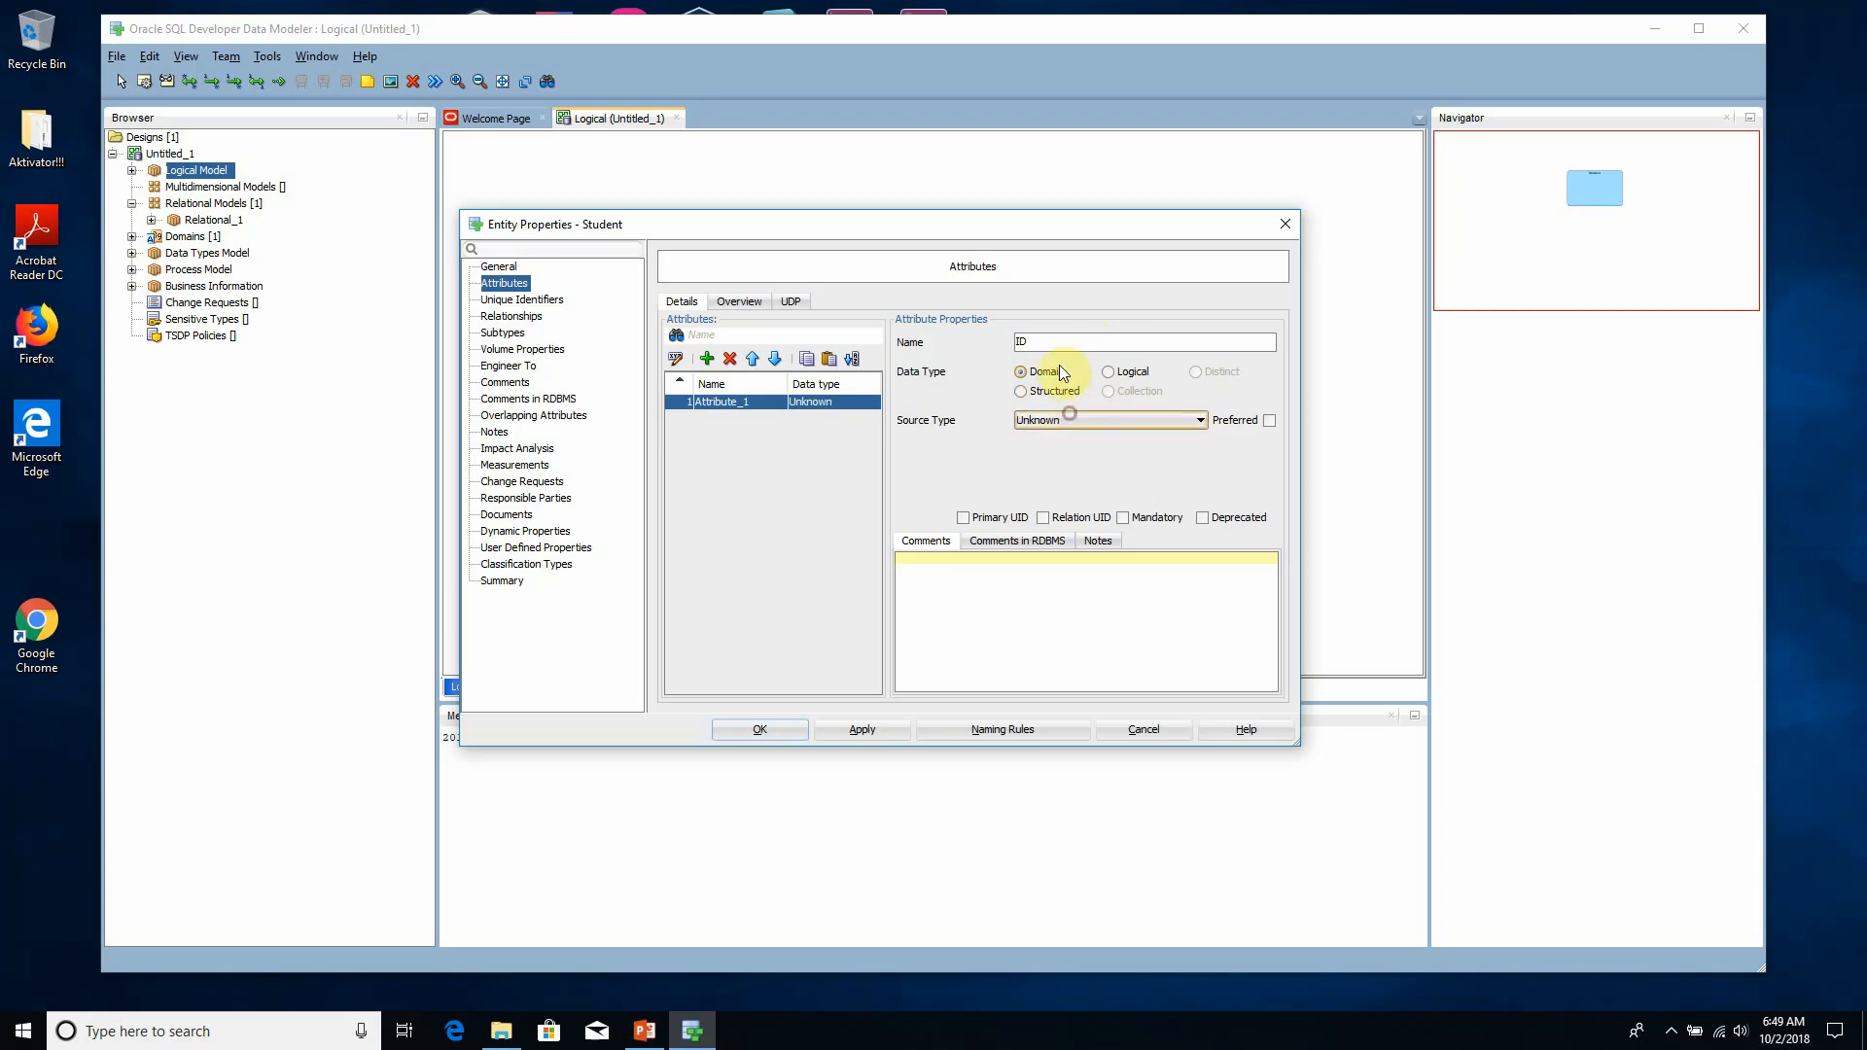
click(1056, 372)
click(1057, 420)
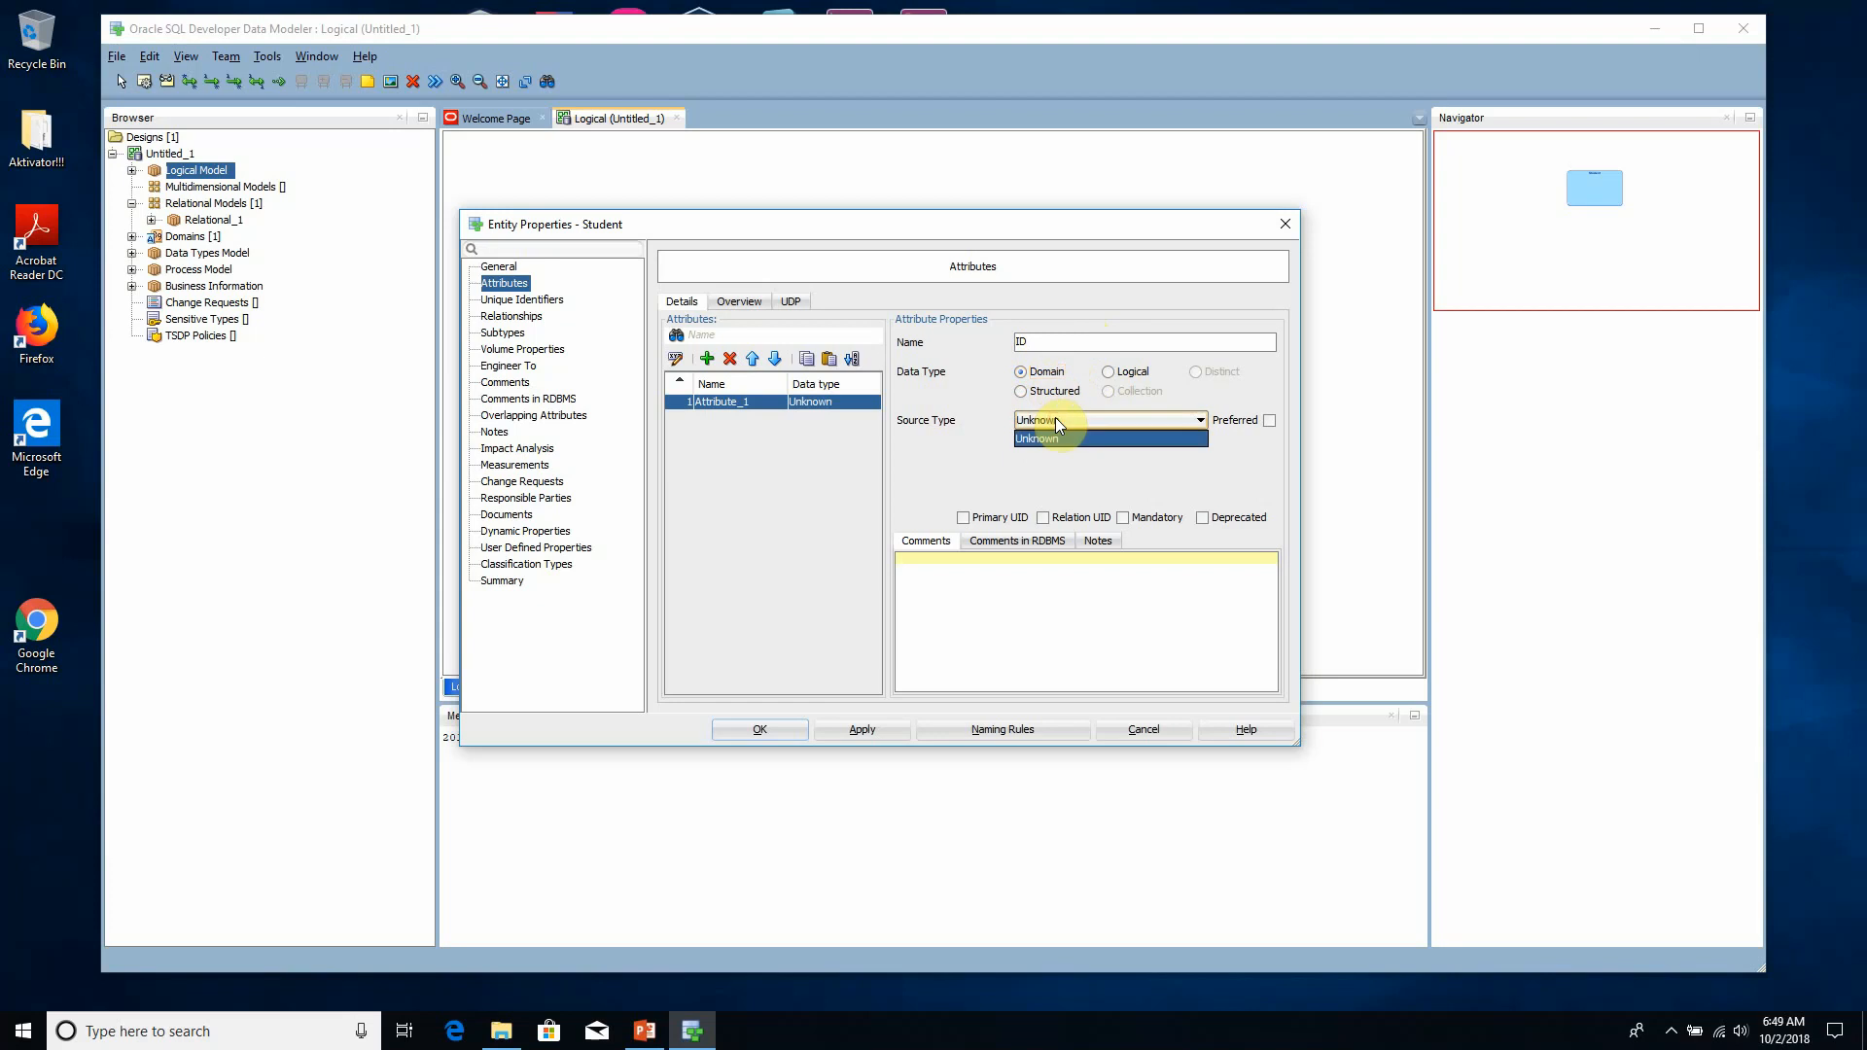
click(1056, 421)
click(1063, 395)
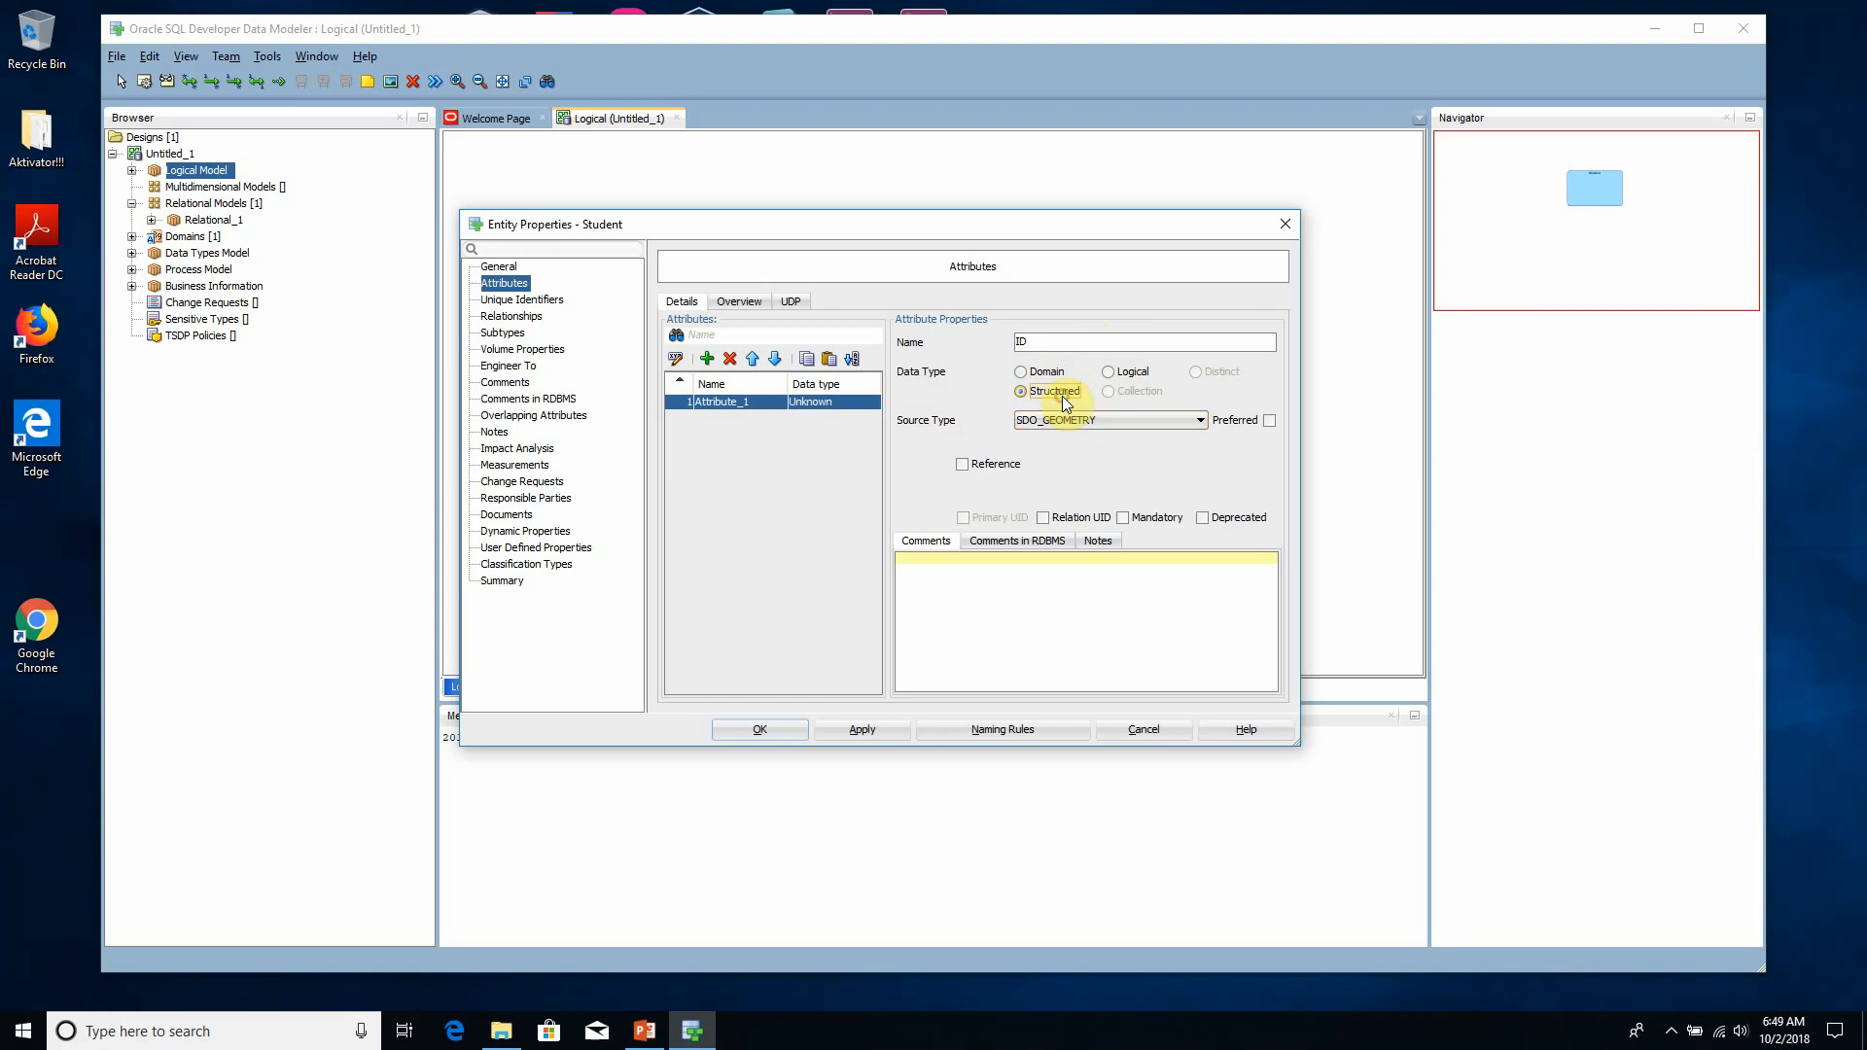
- Set the ID attribute to a Logical data type with NUMERIC as its source type
click(1149, 374)
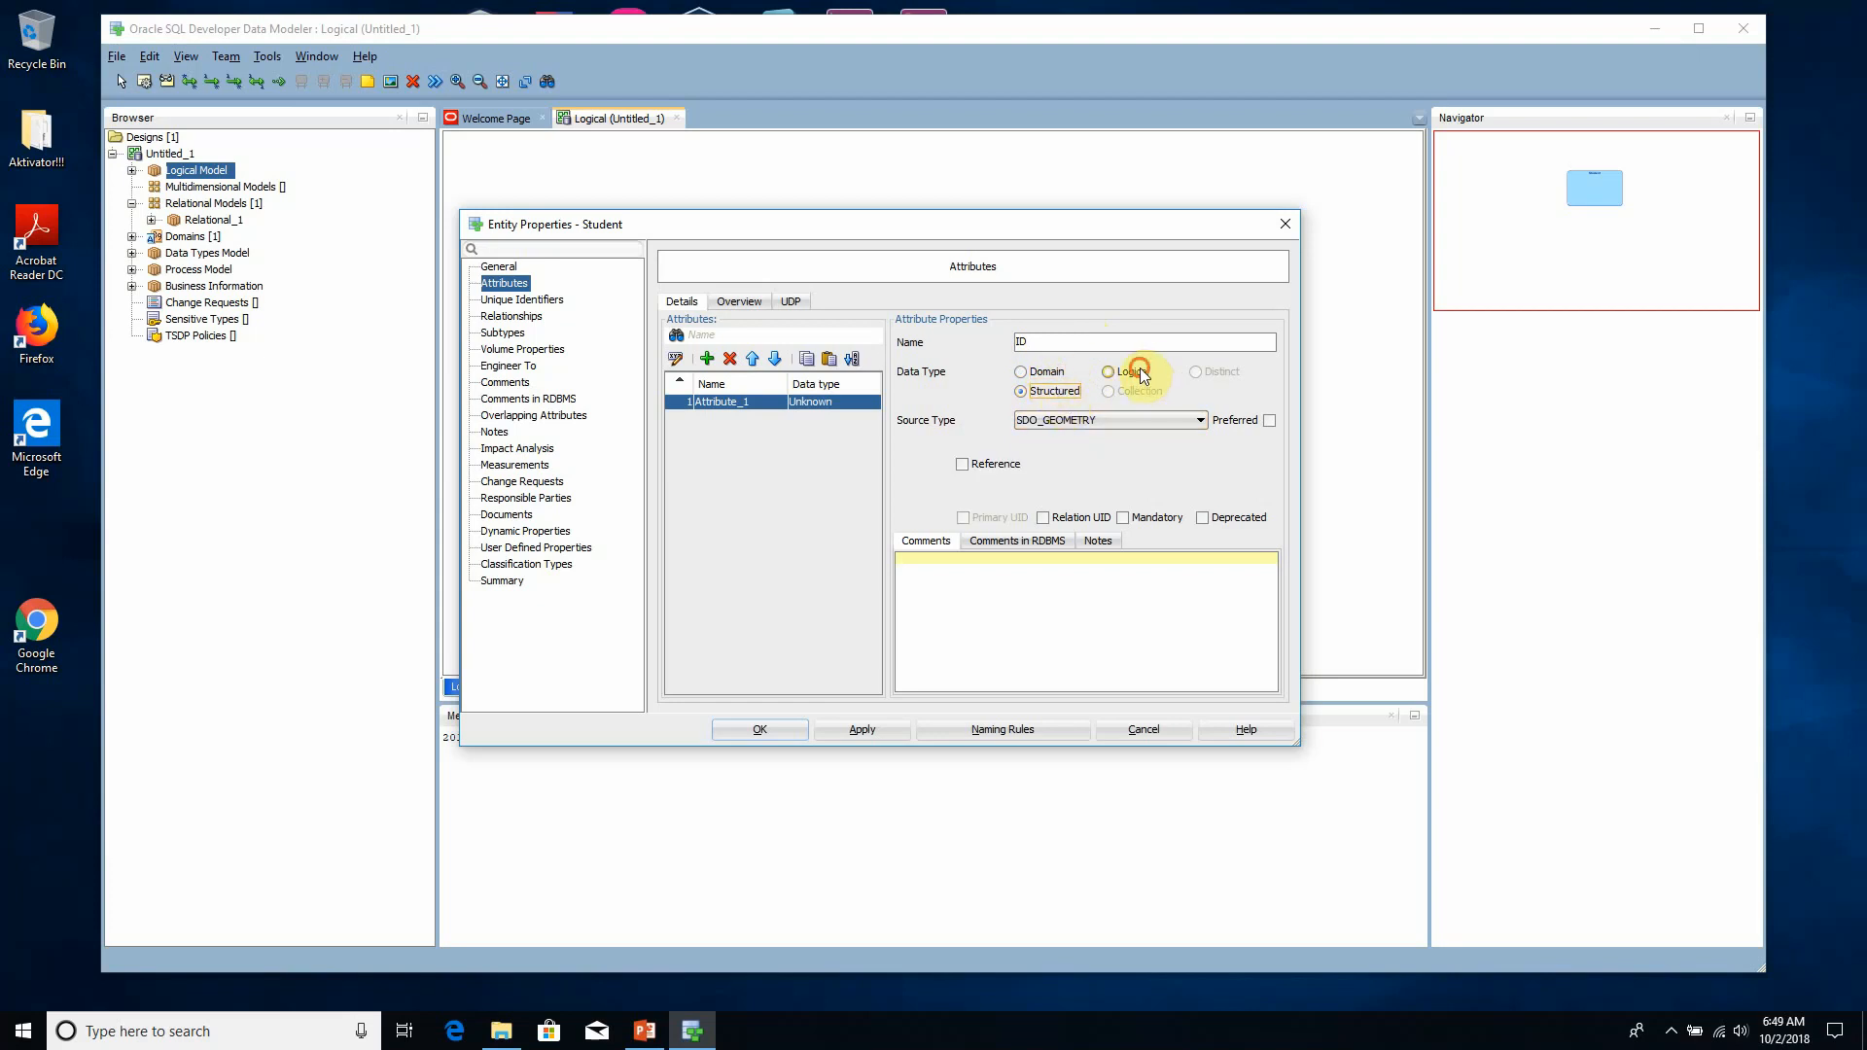
click(1170, 421)
key(n)
key(n)
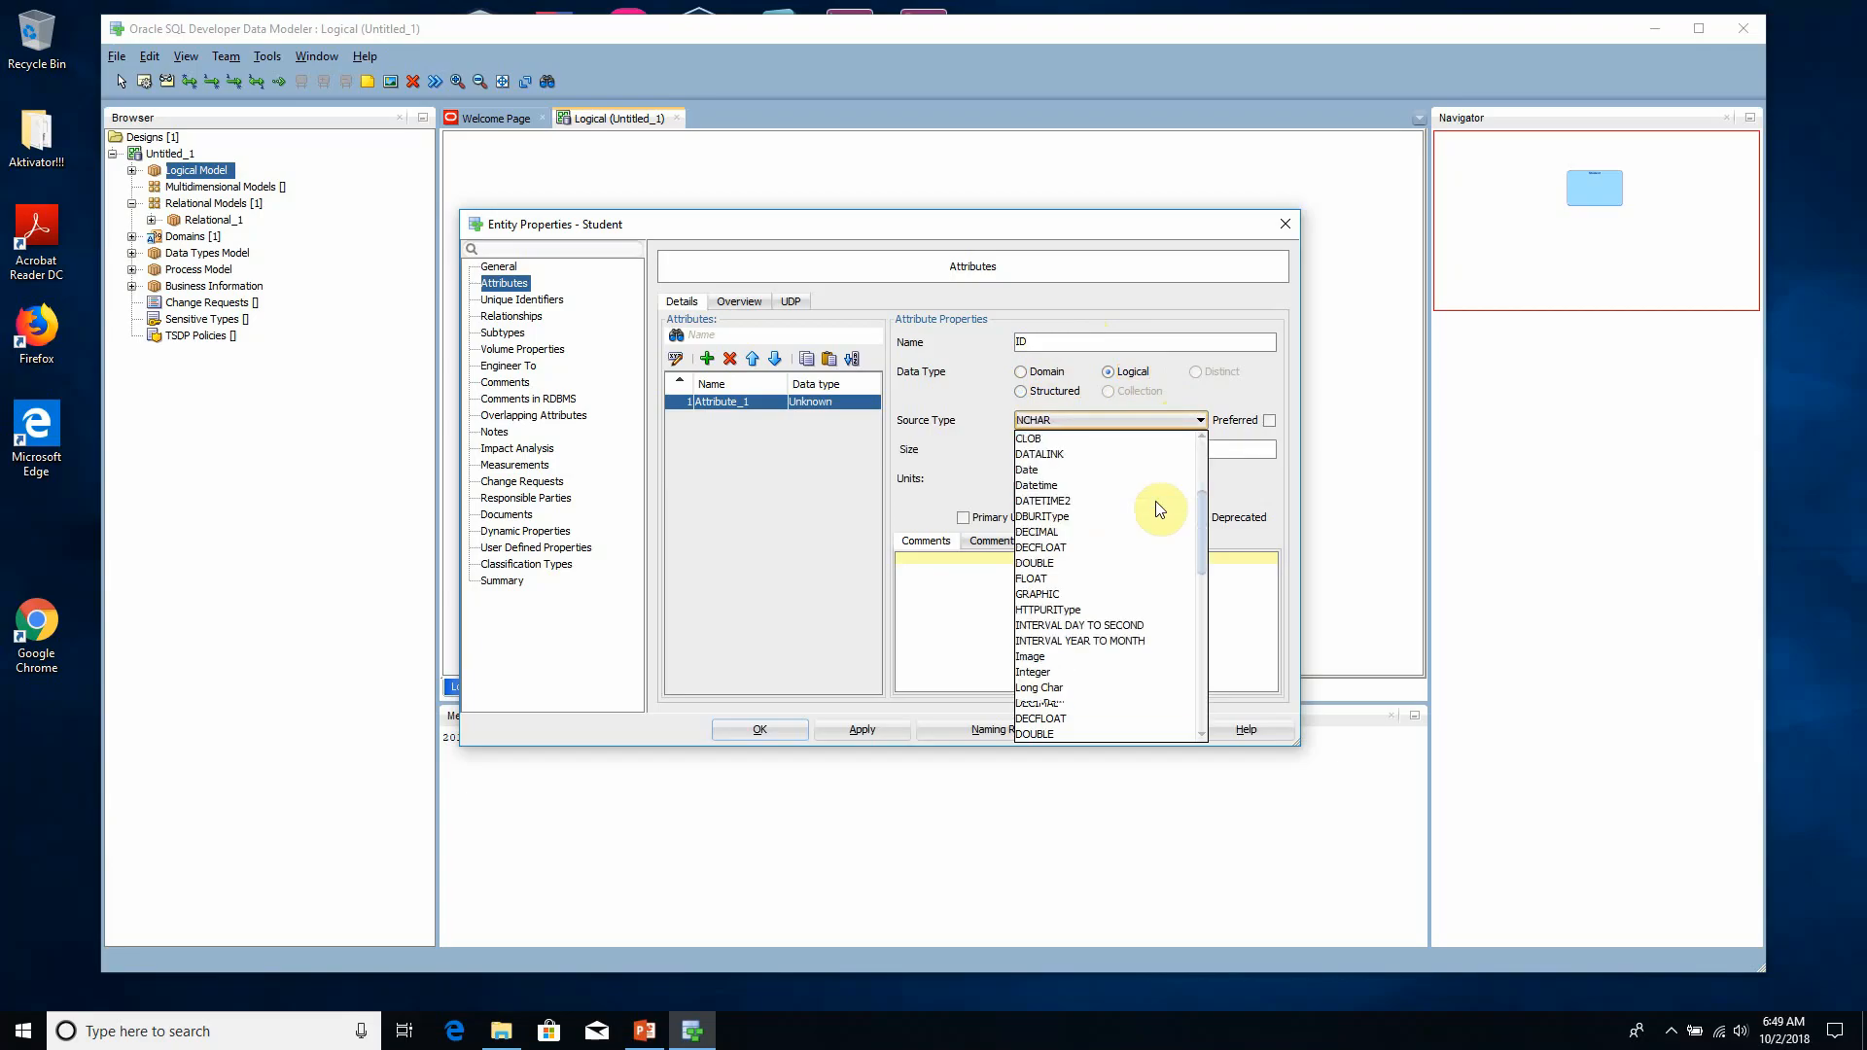
key(n)
key(n)
key(n)
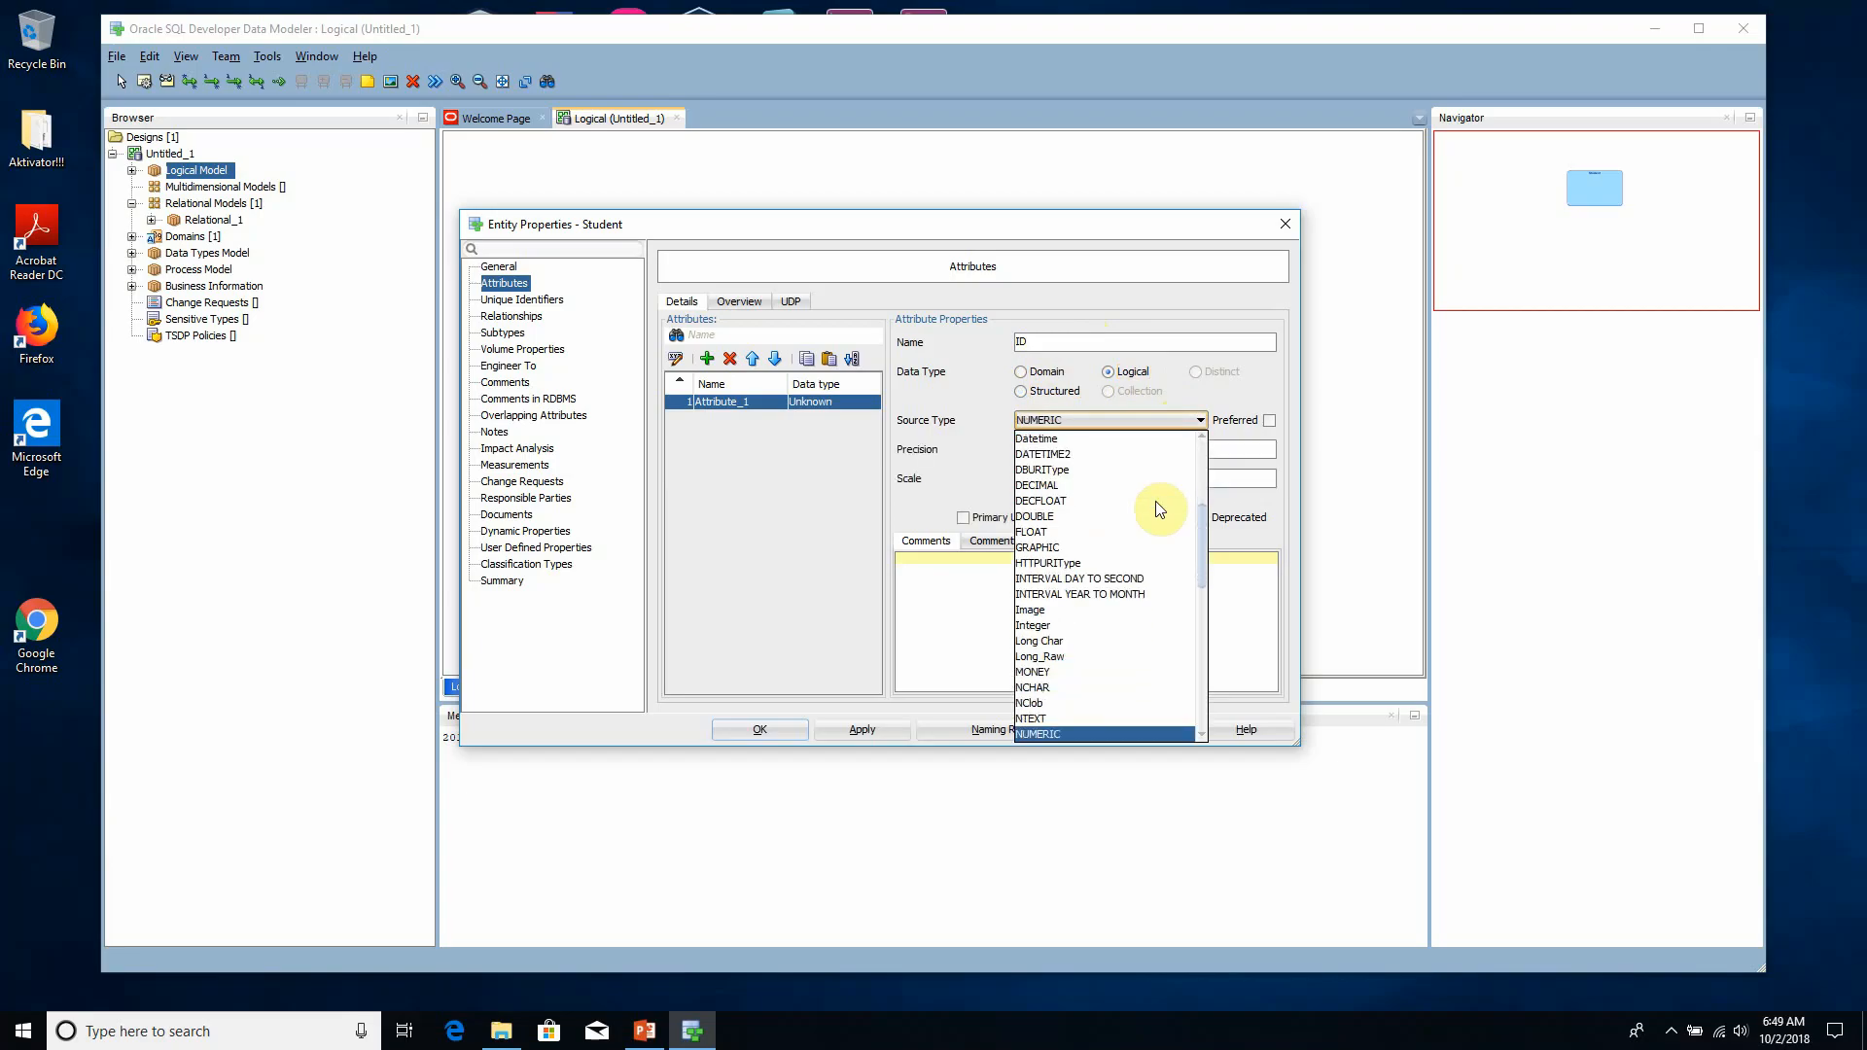
click(1082, 718)
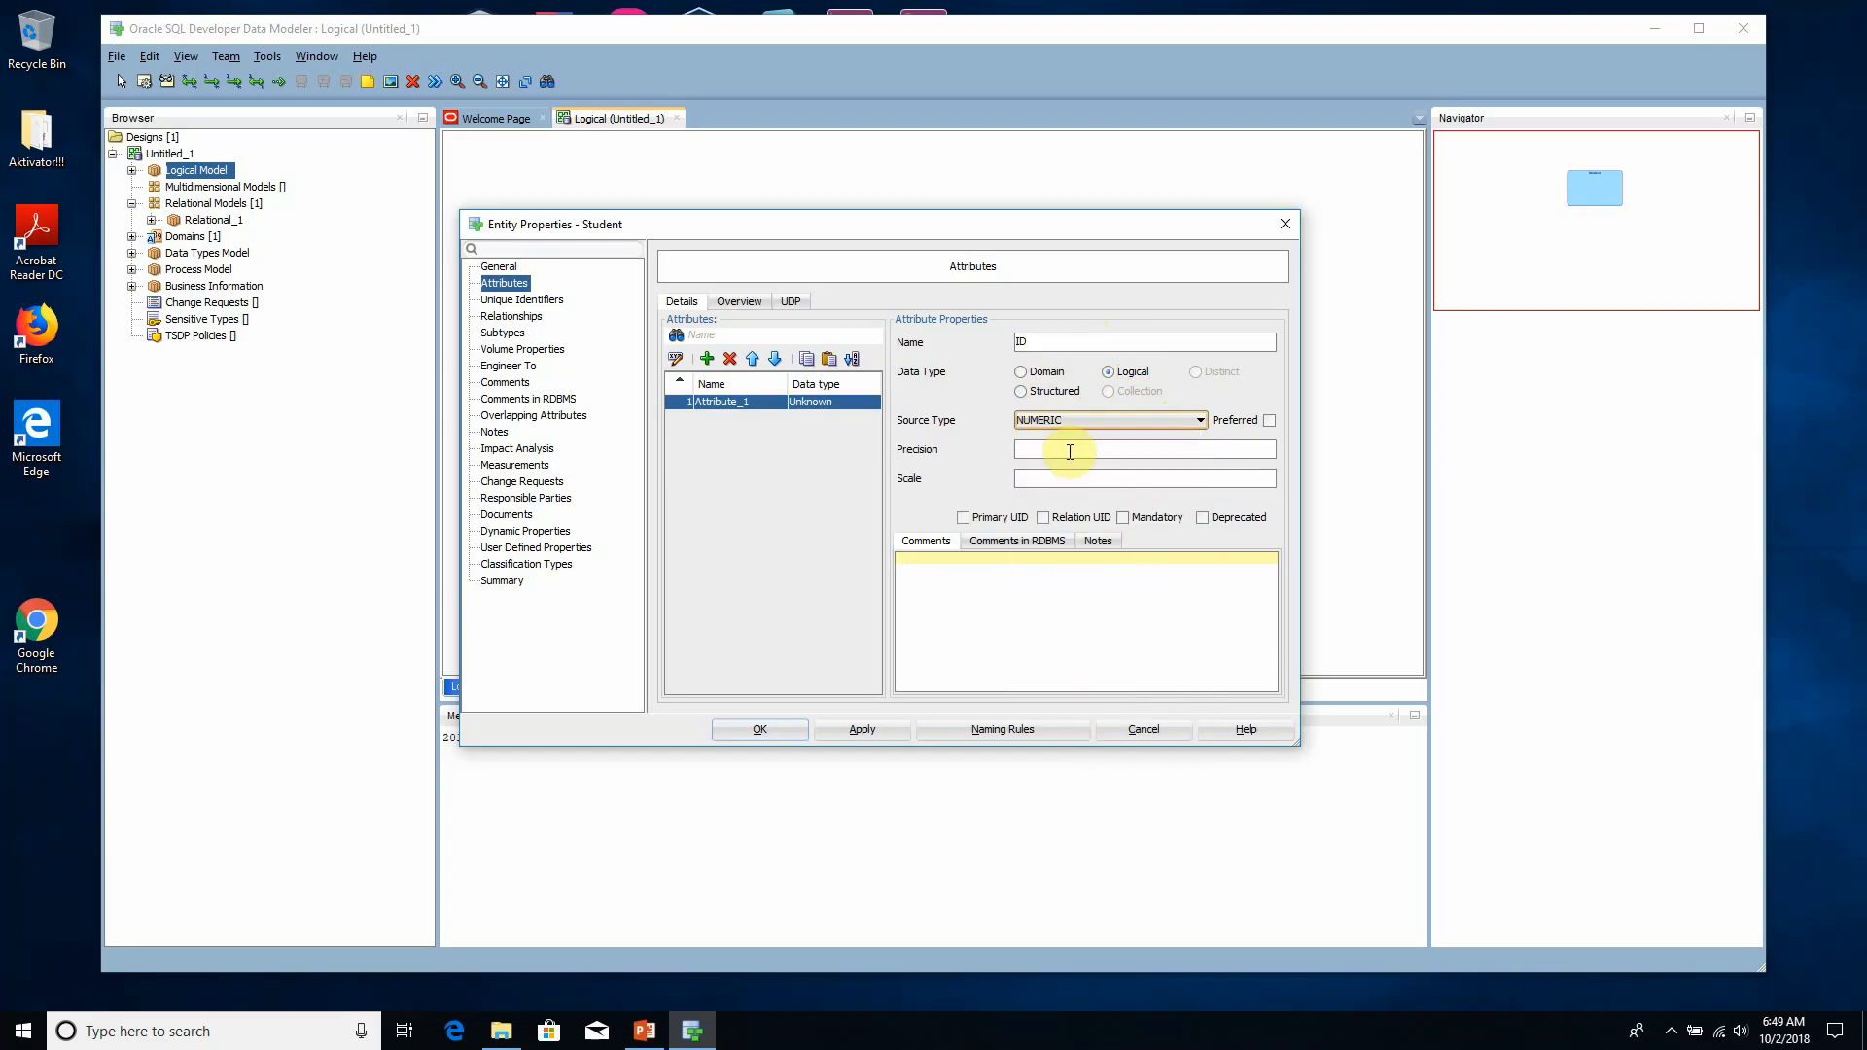
- Give the ID attribute a precision of 9 and a scale of 0, and apply the changes
click(1069, 448)
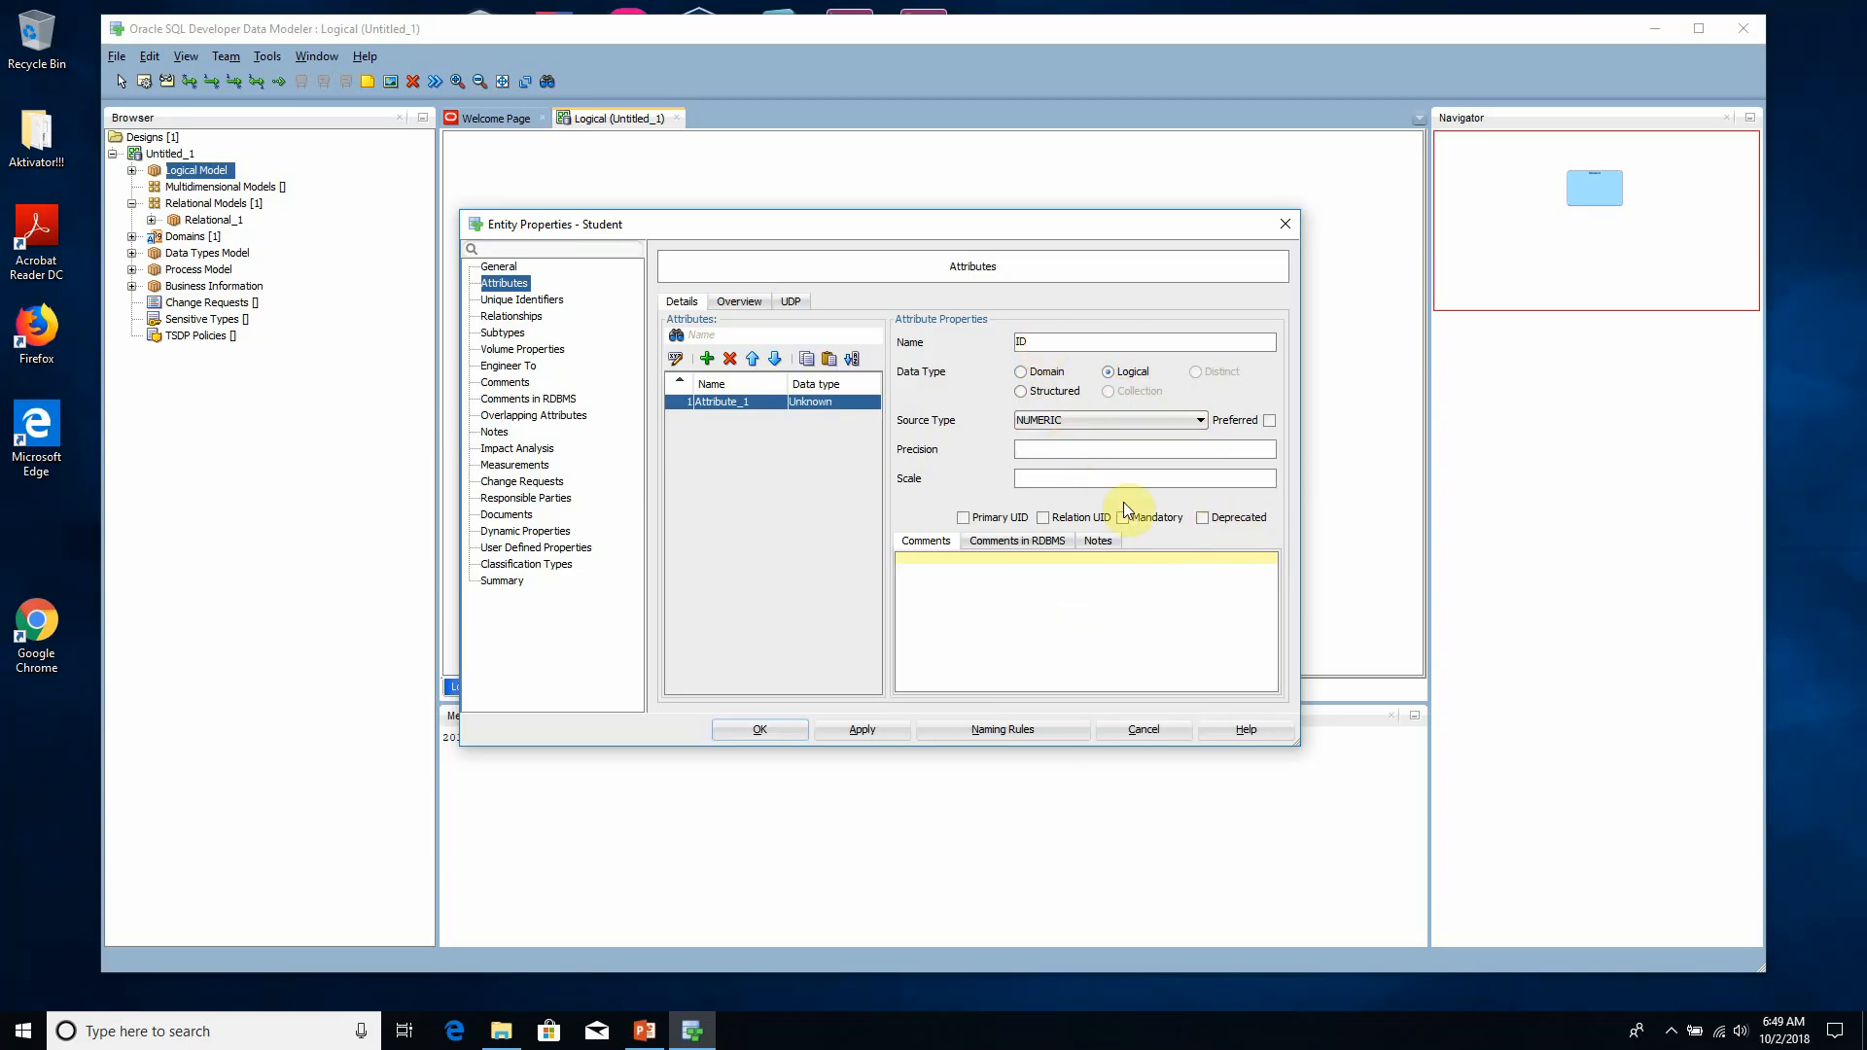
text(9)
click(1059, 480)
text(0)
click(896, 733)
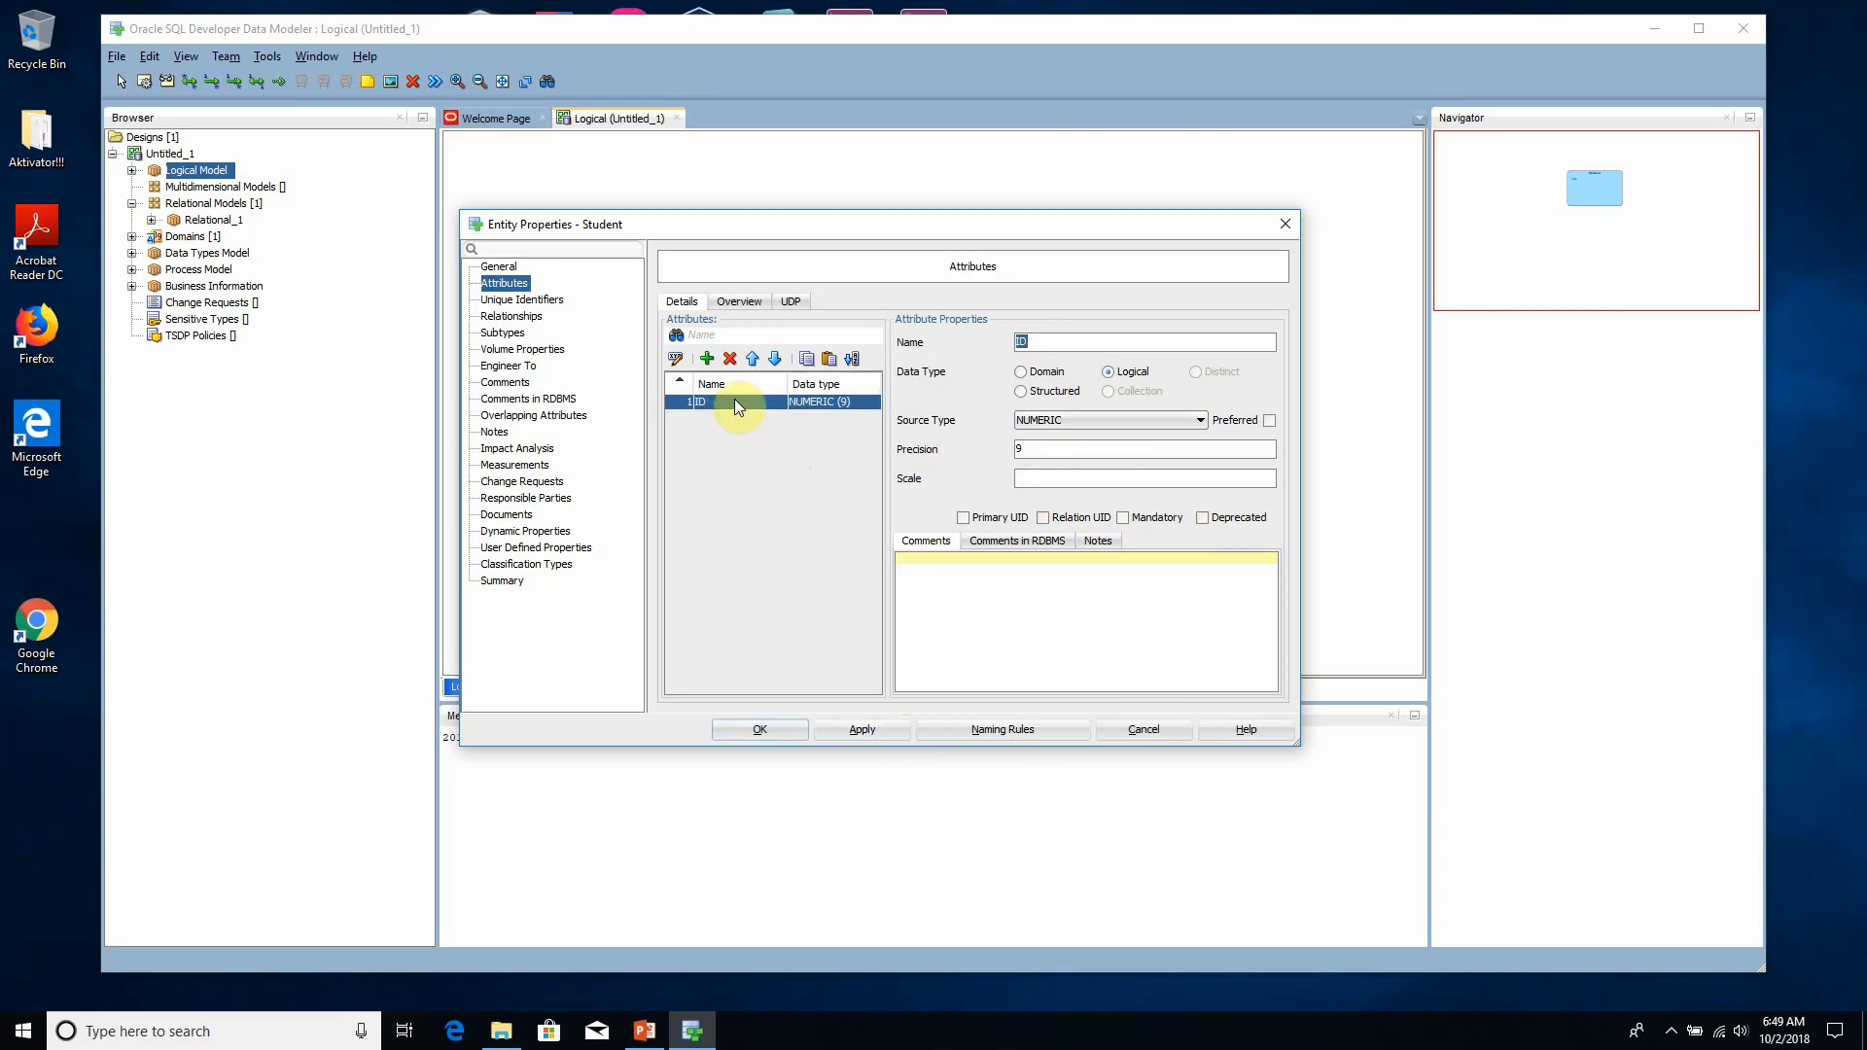
- Add a First_Name attribute with the Logical data type VARCHAR to the Student entity and apply it
click(708, 360)
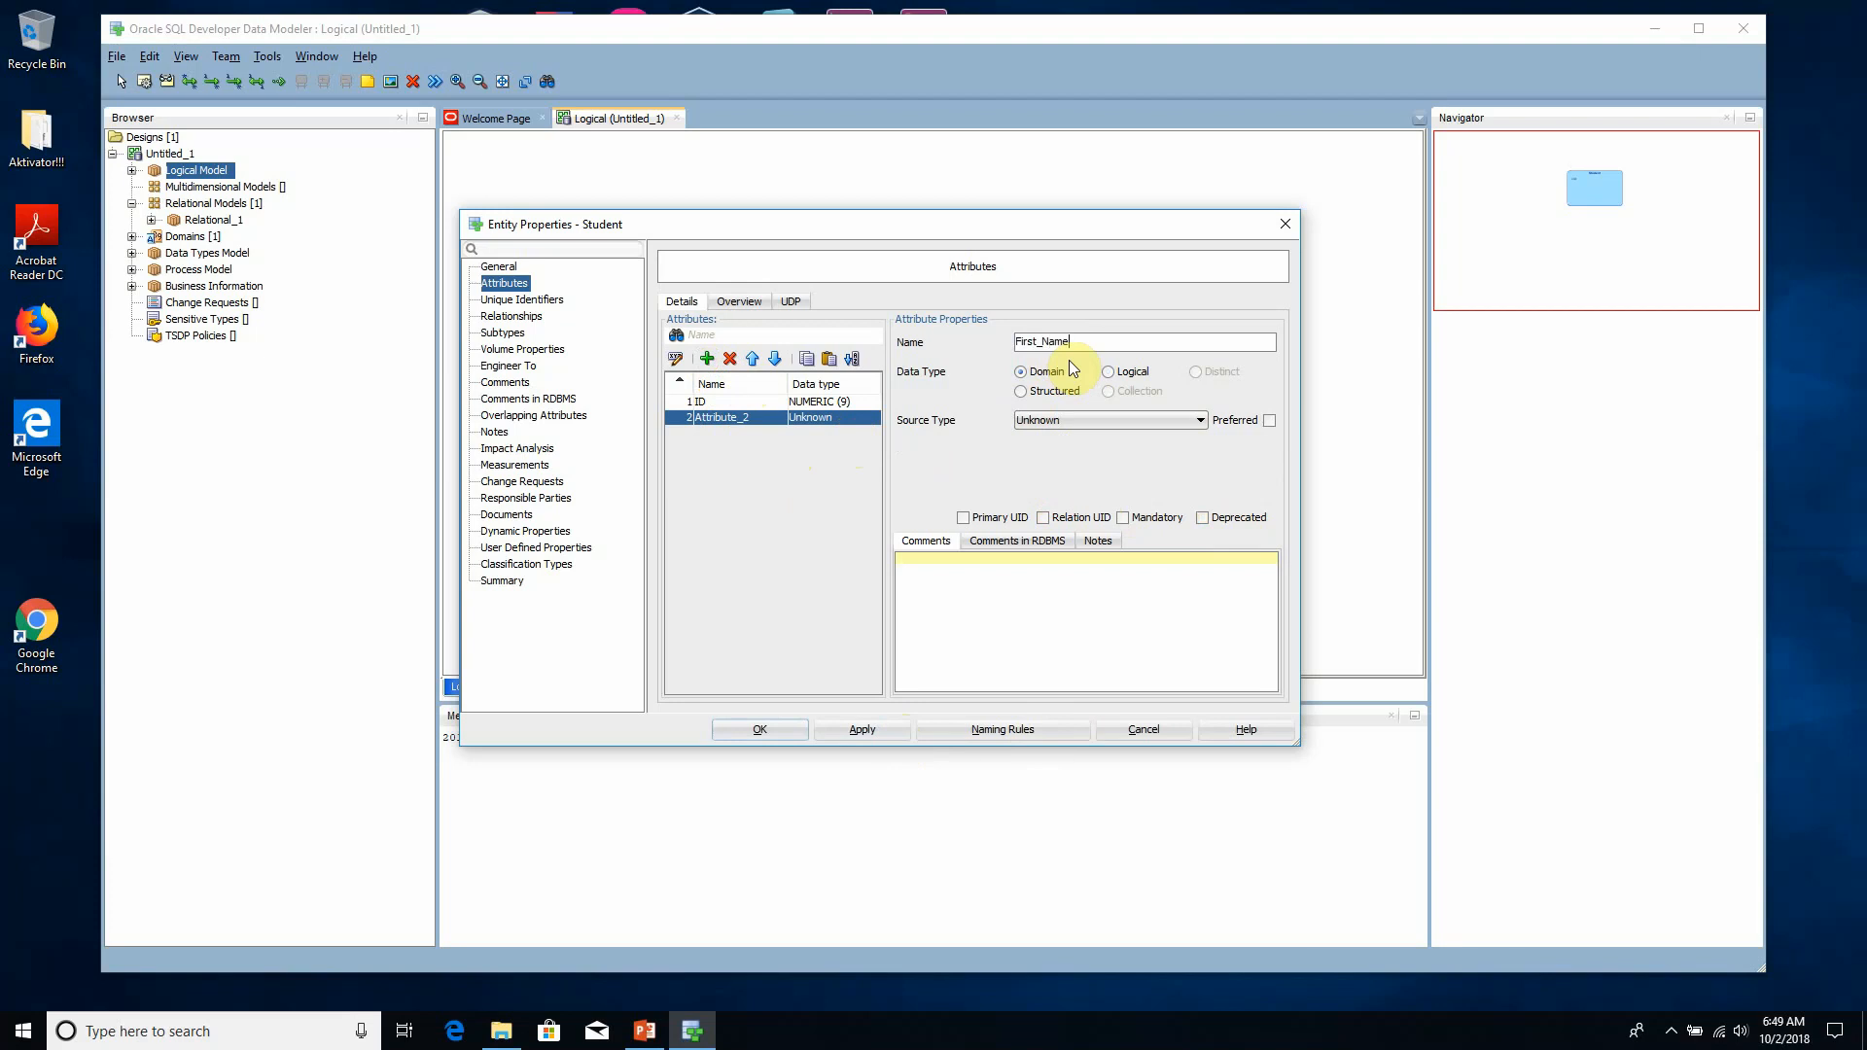
click(1109, 372)
click(1109, 420)
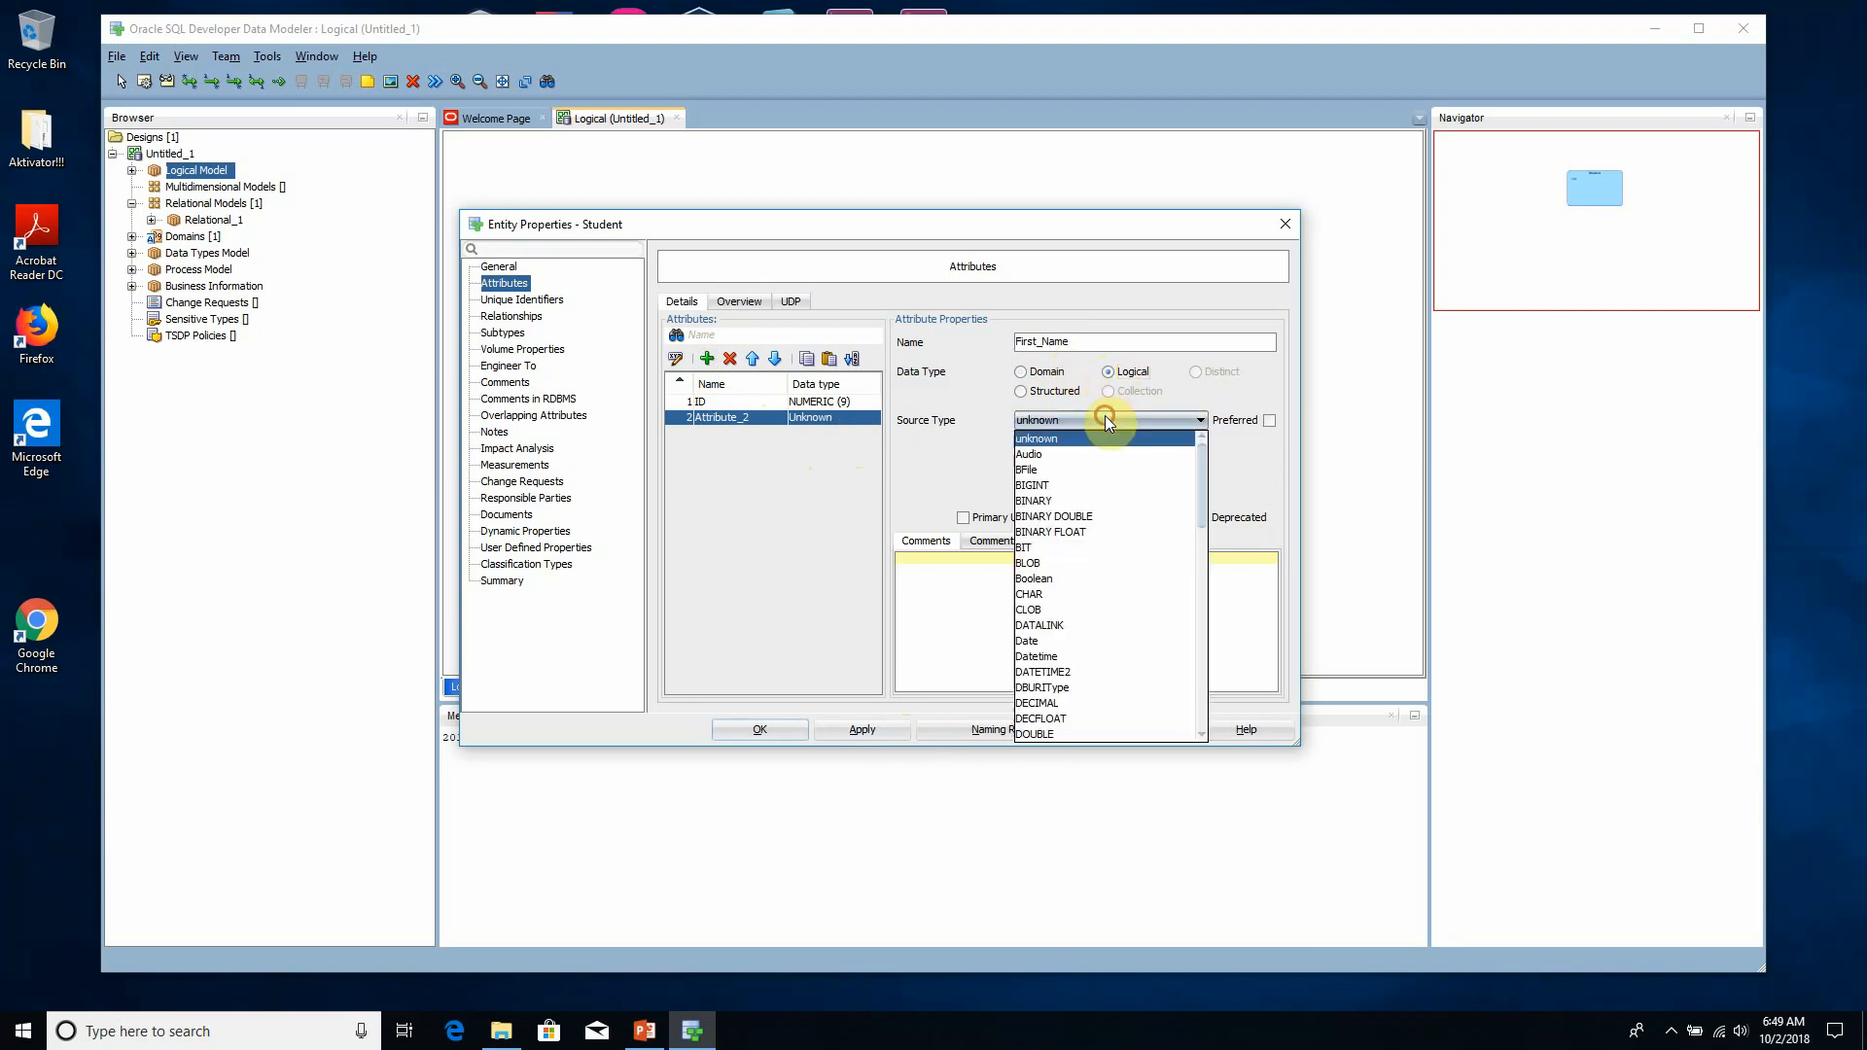
key(v)
key(v)
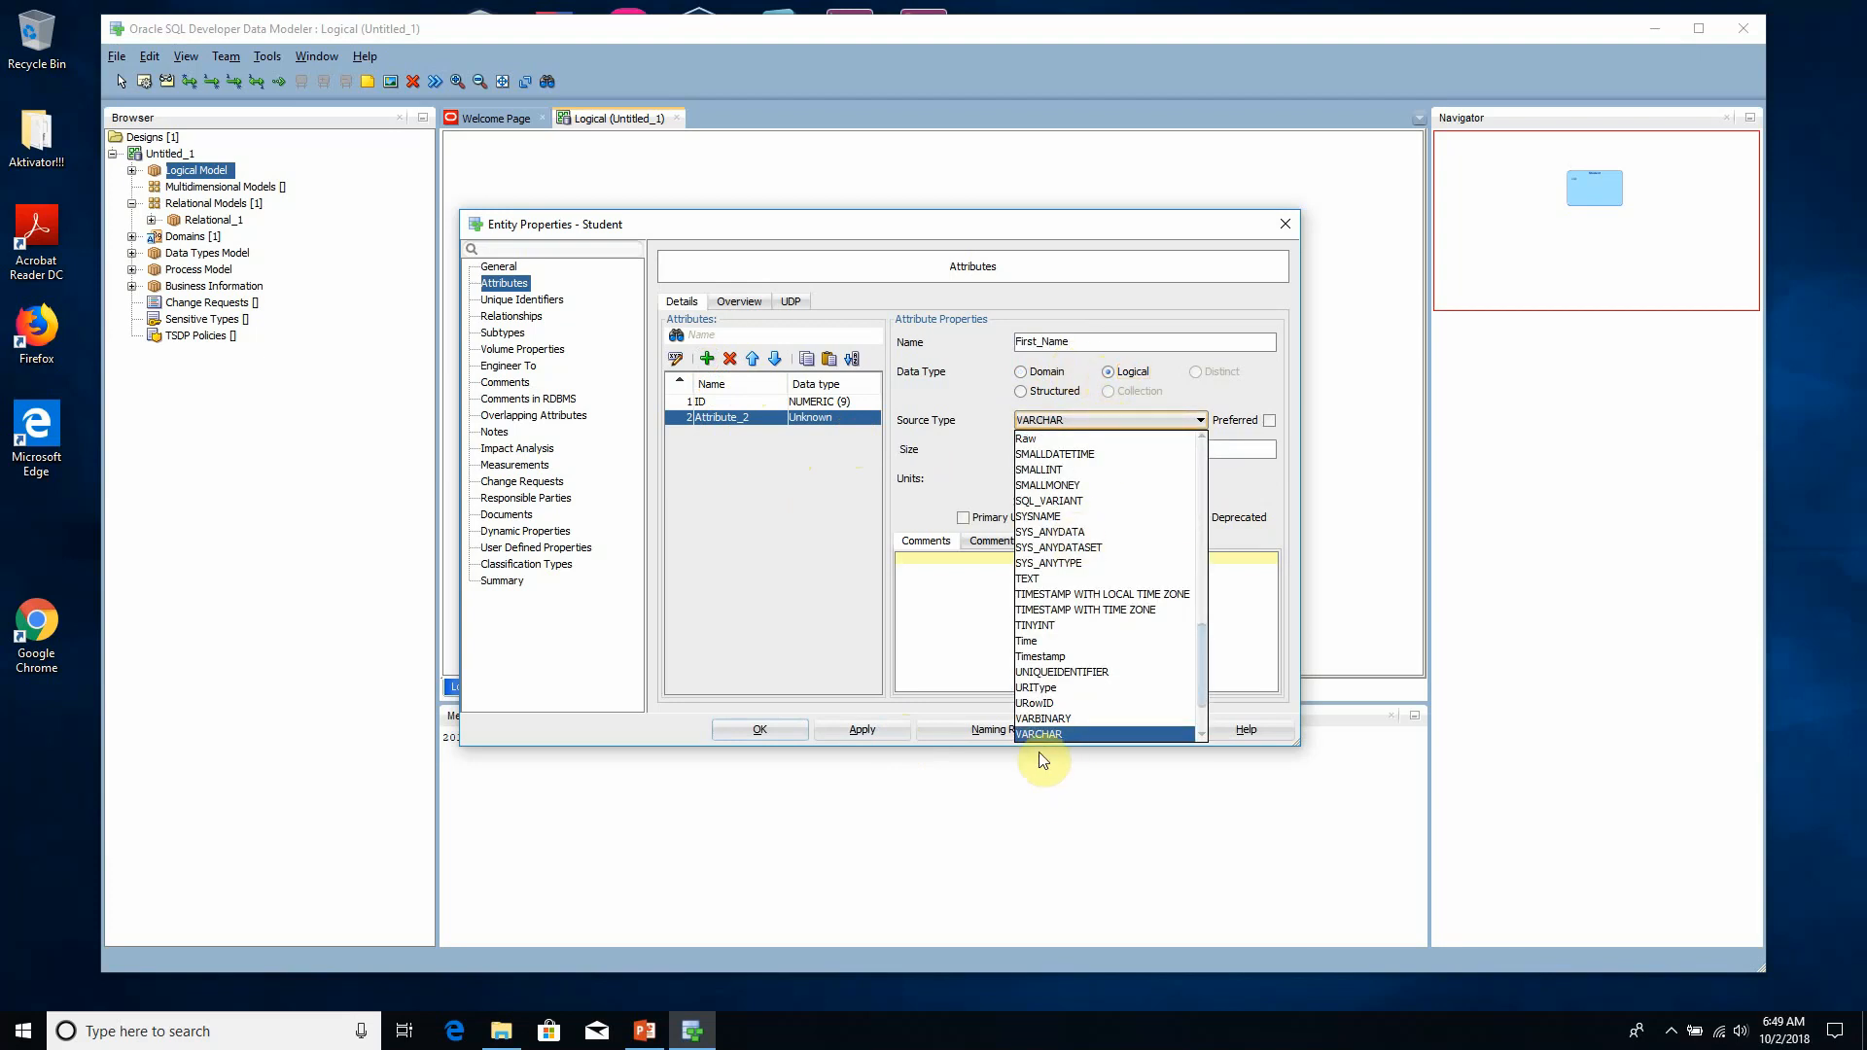
click(1063, 735)
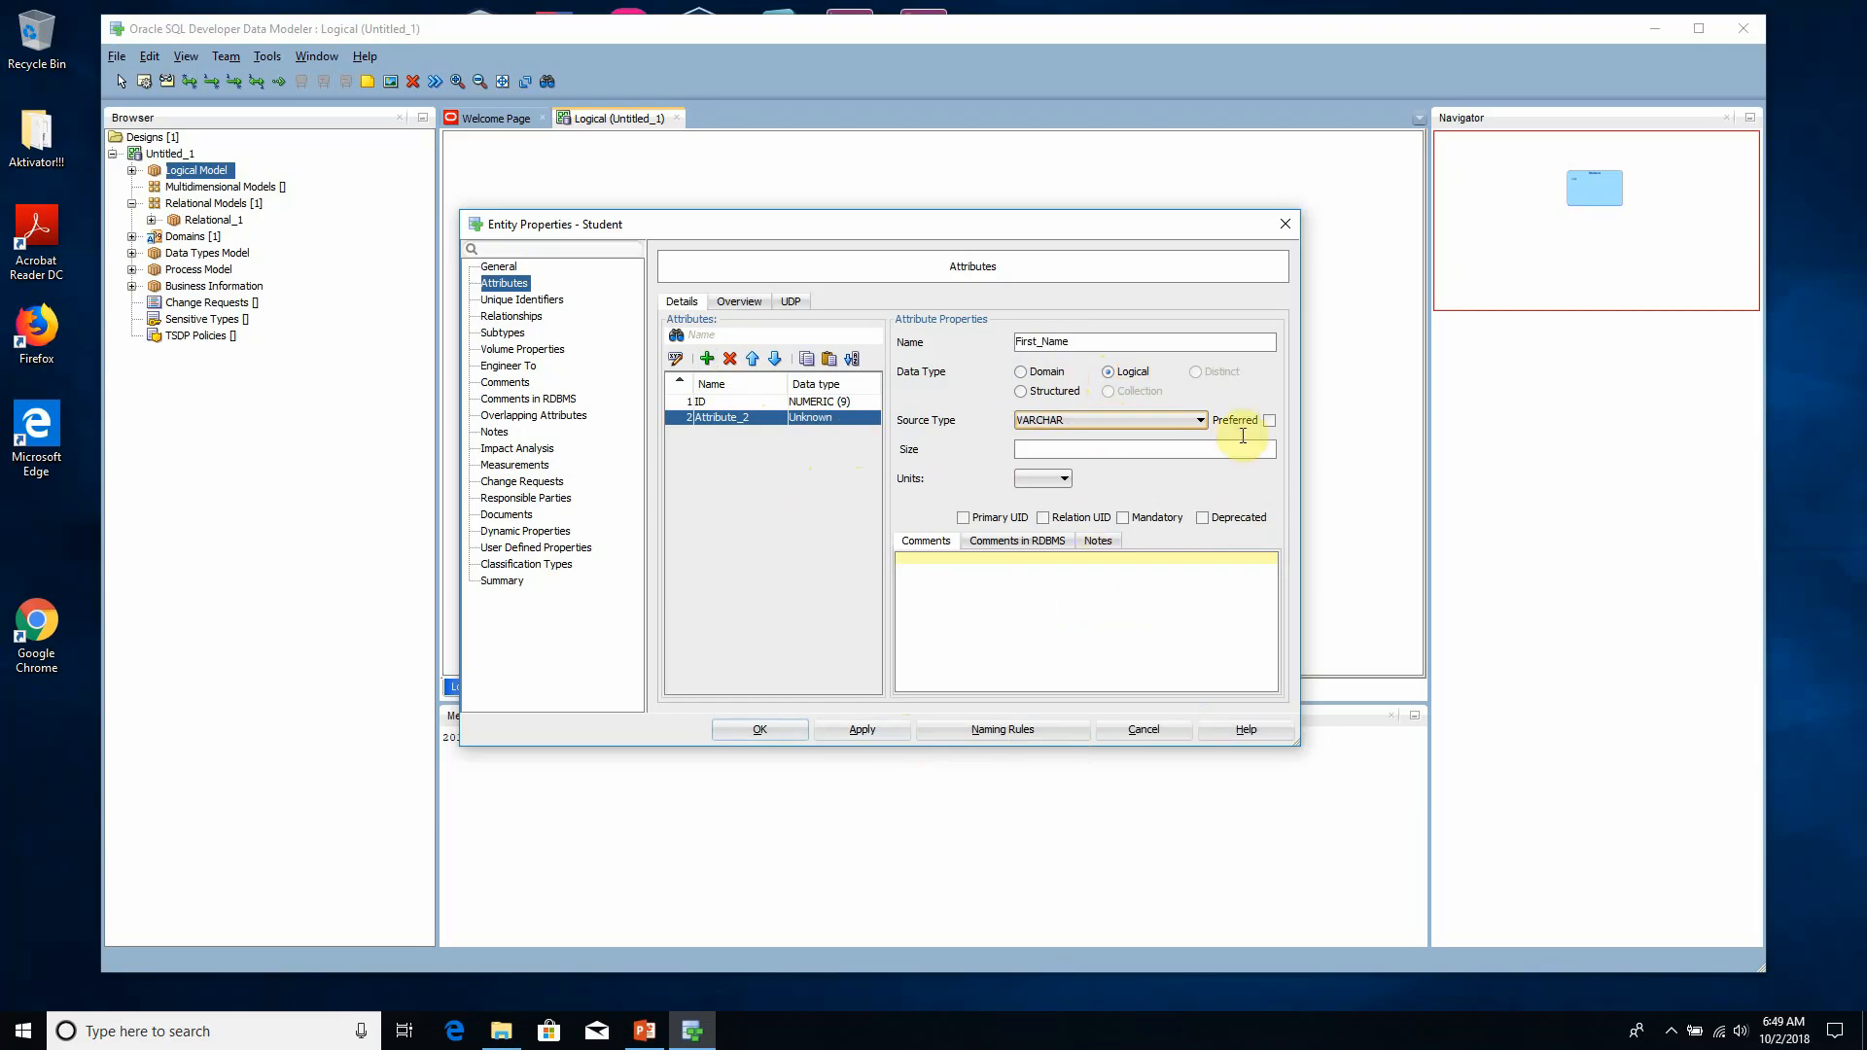
click(887, 730)
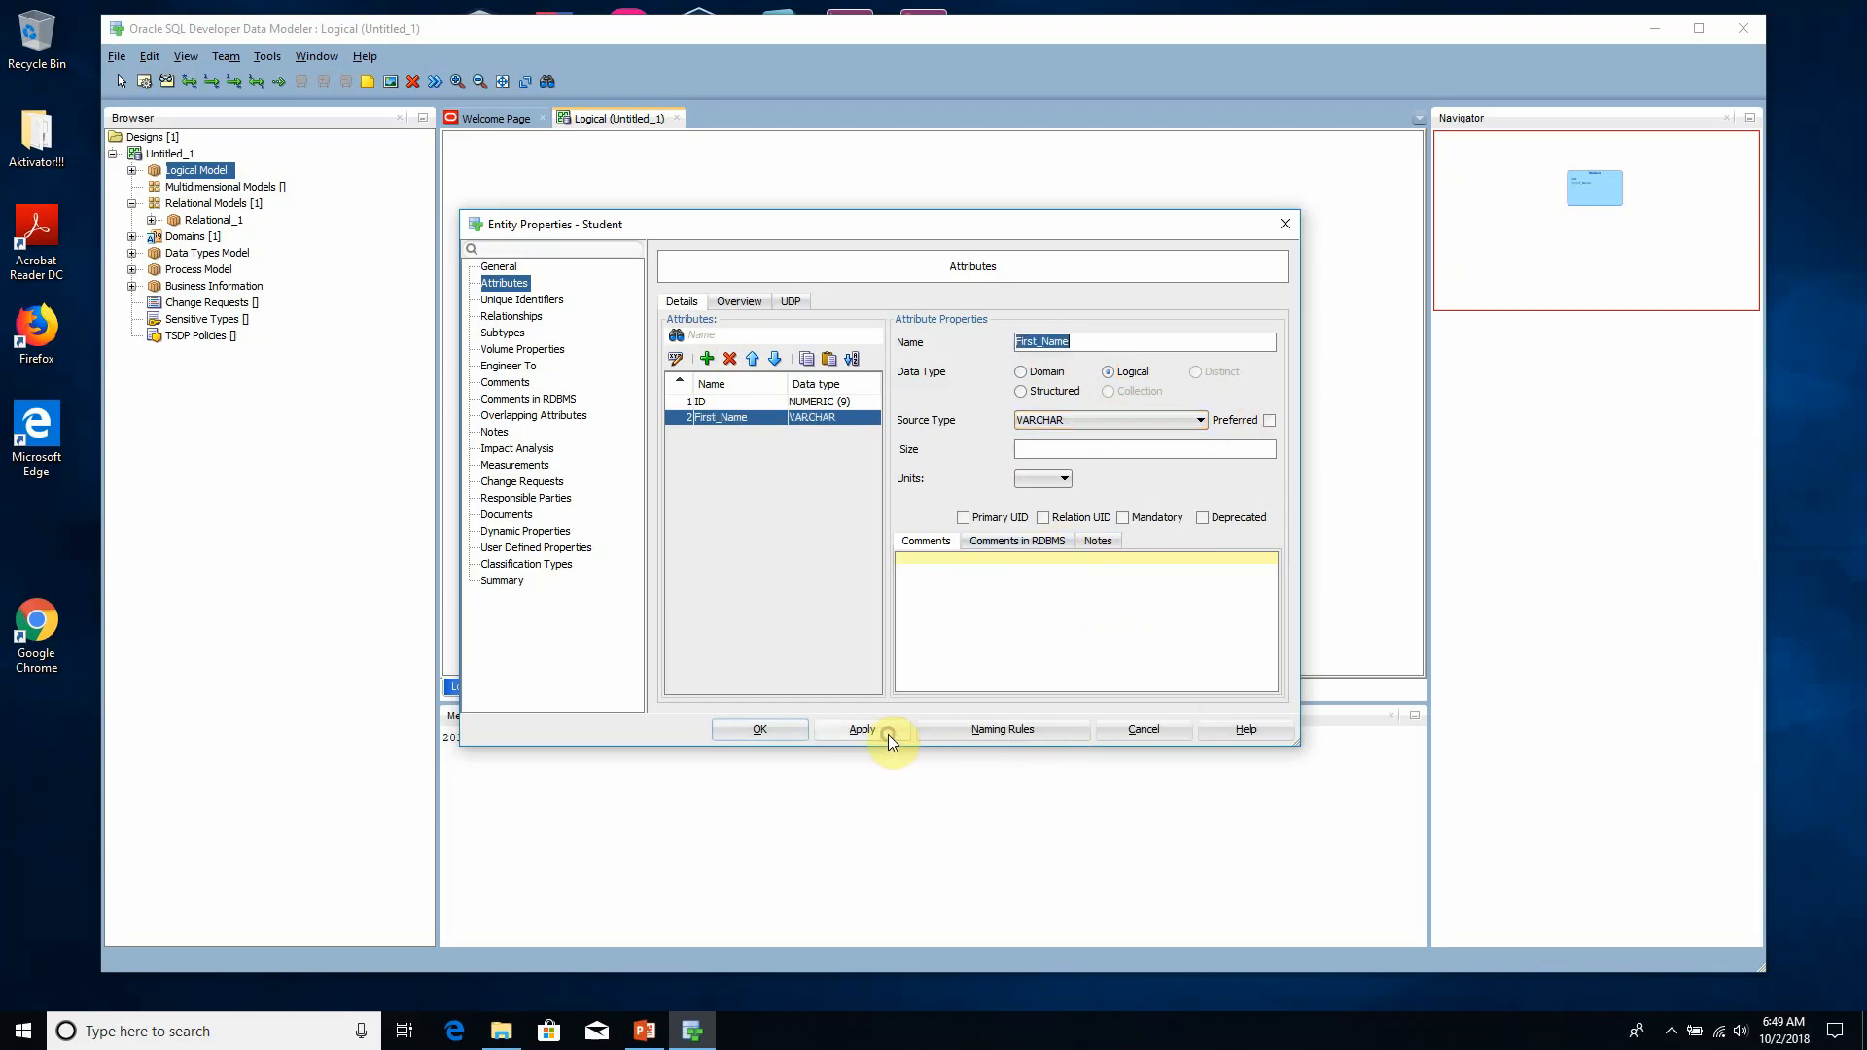
- Add a Last_Name attribute with the Logical data type VARCHAR to the Student entity and apply it
click(707, 359)
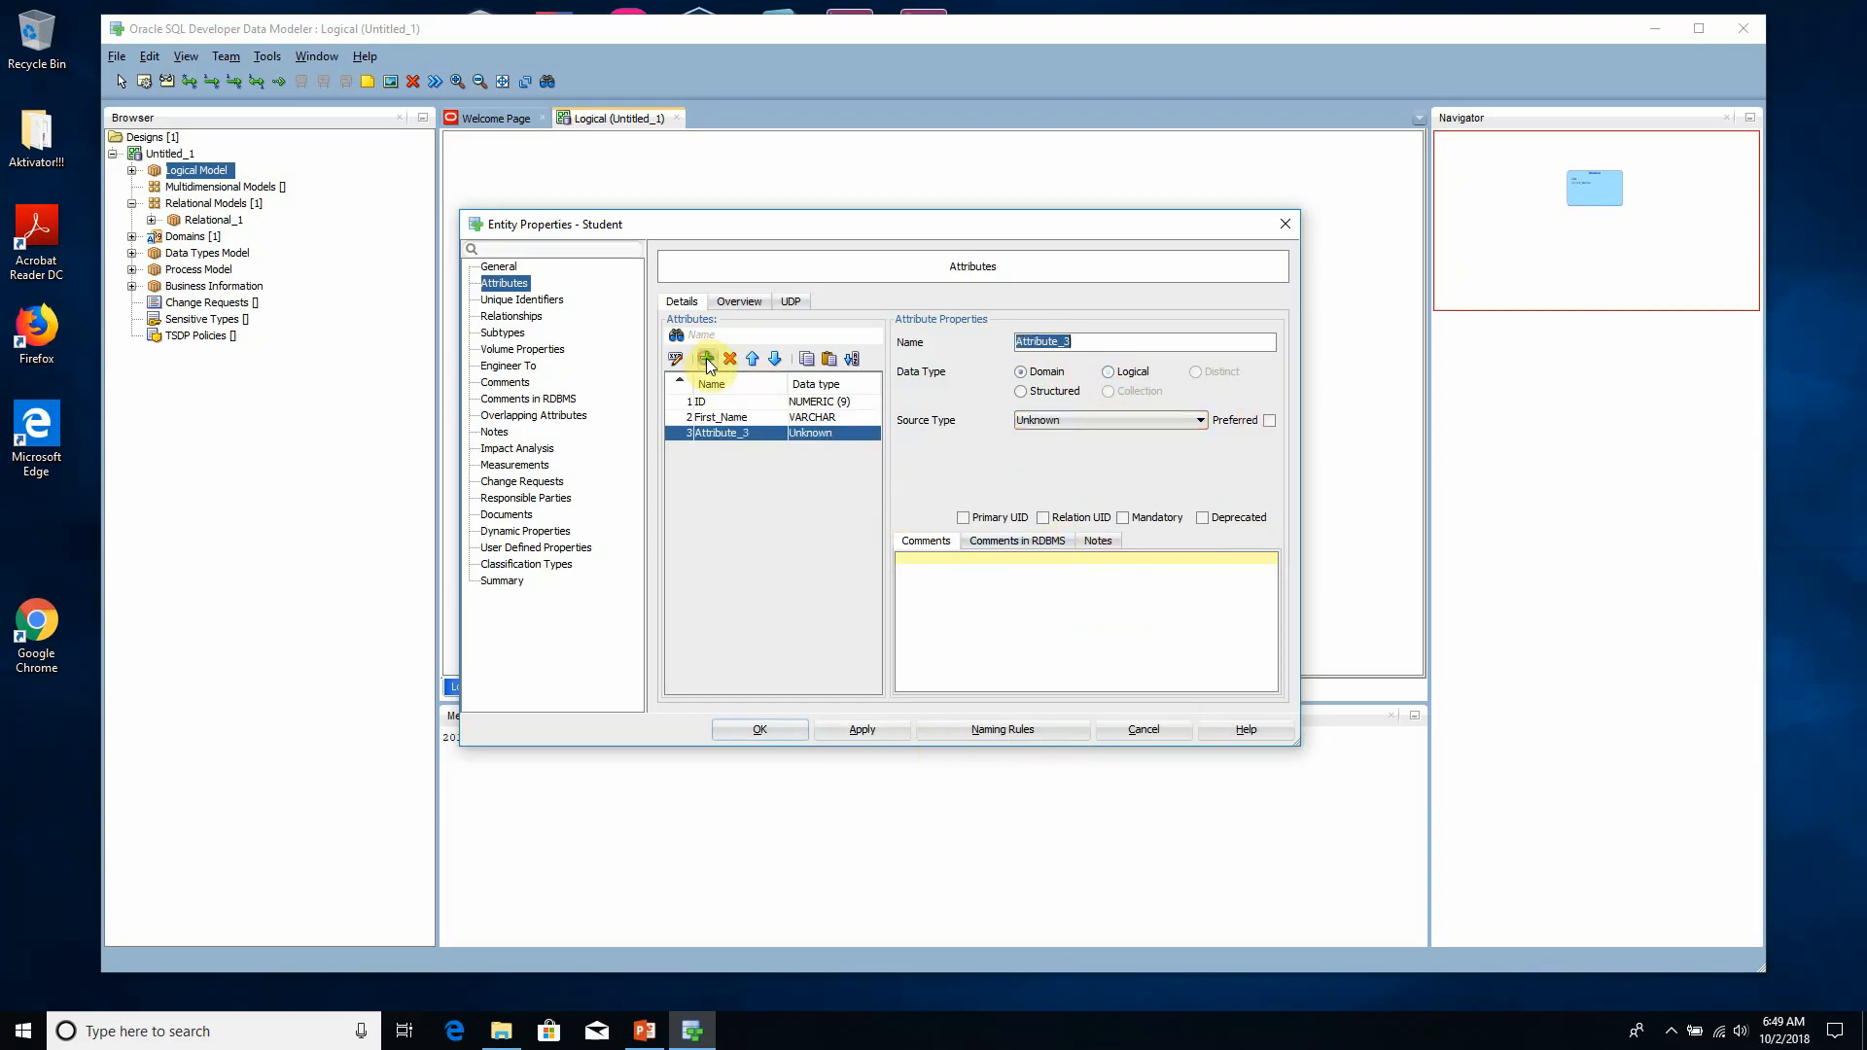
text(Last_Name)
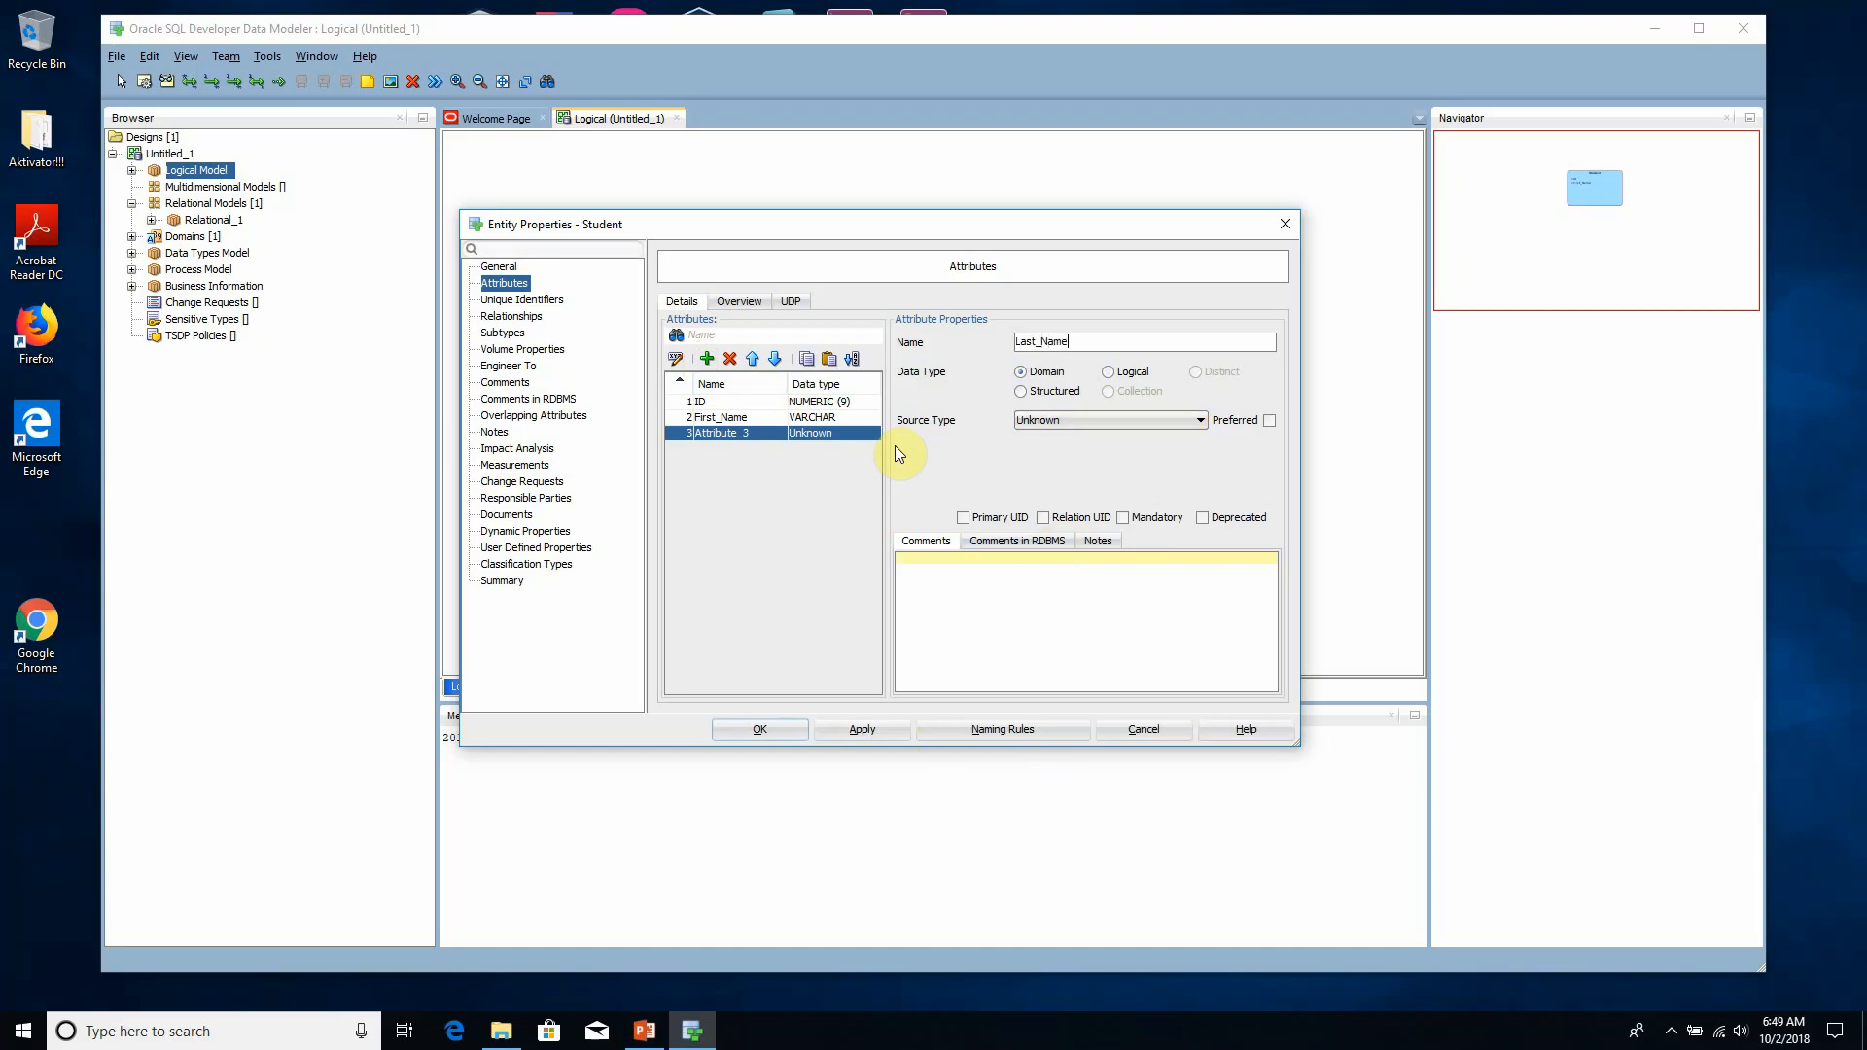
click(1124, 373)
click(1095, 419)
key(v)
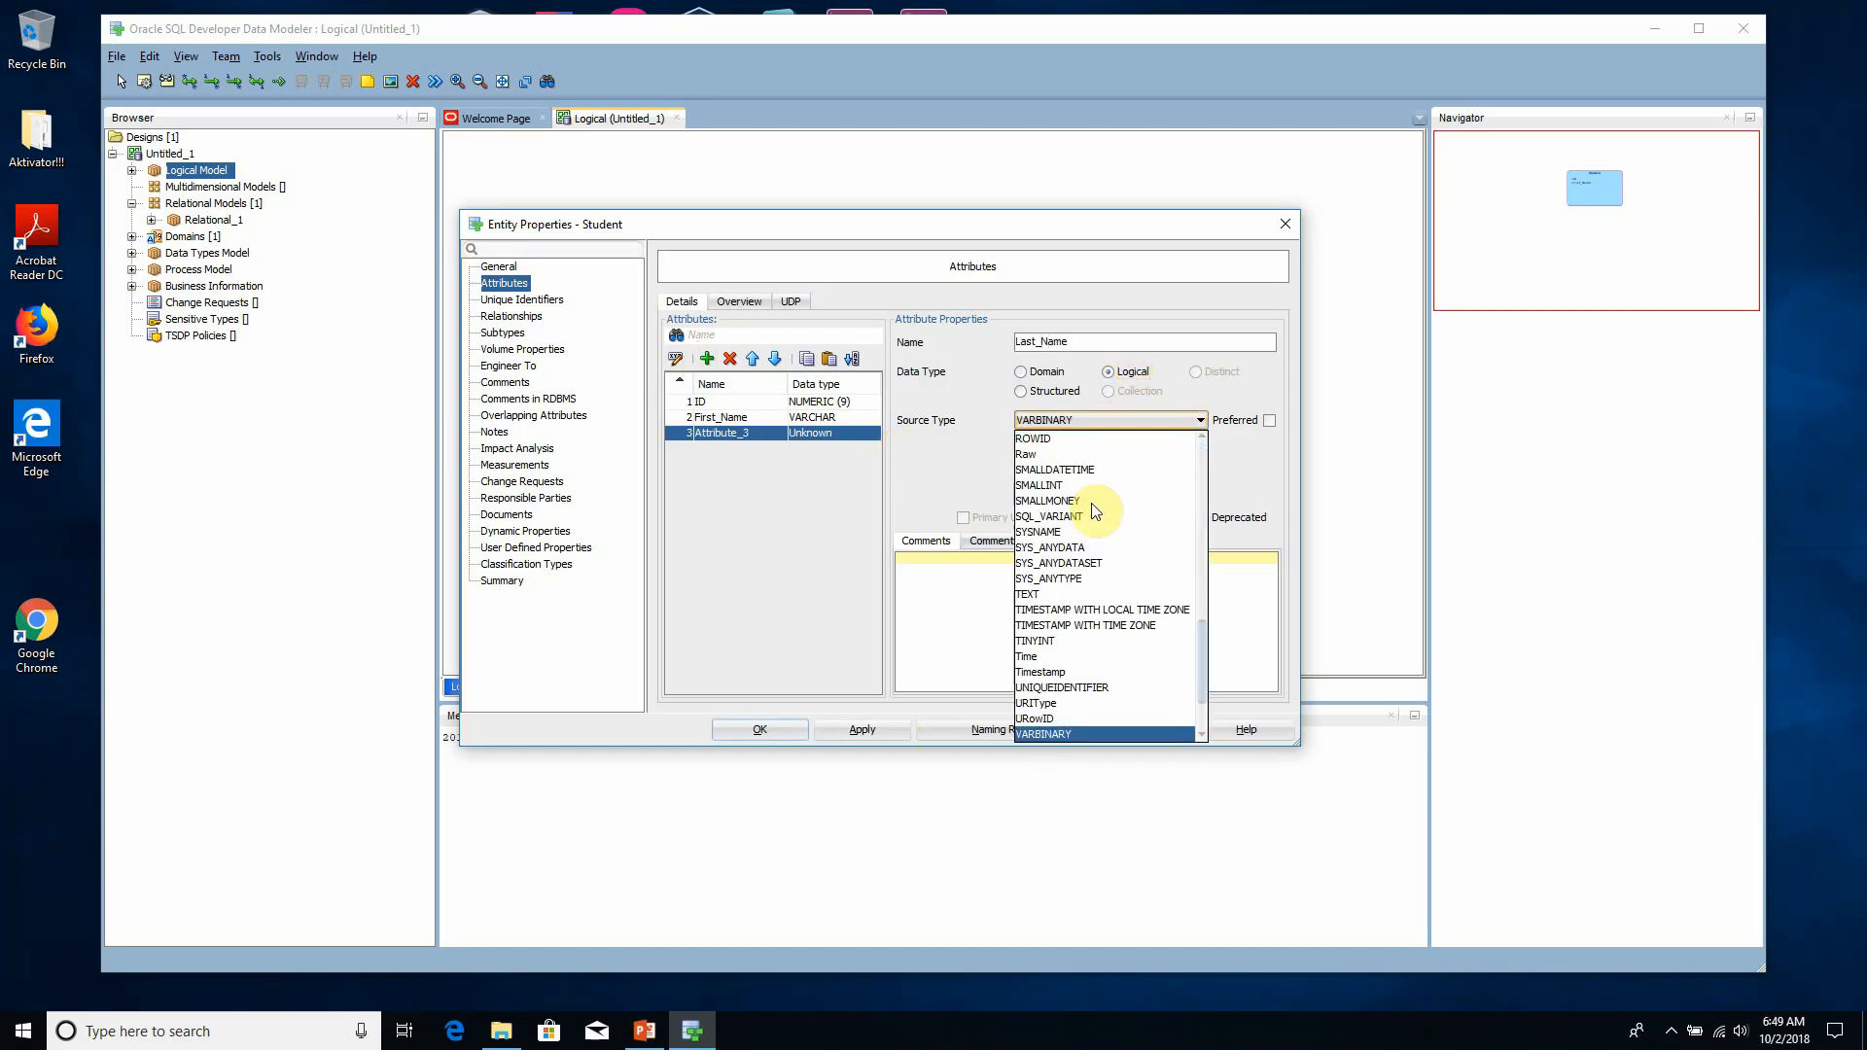
key(v)
click(1048, 734)
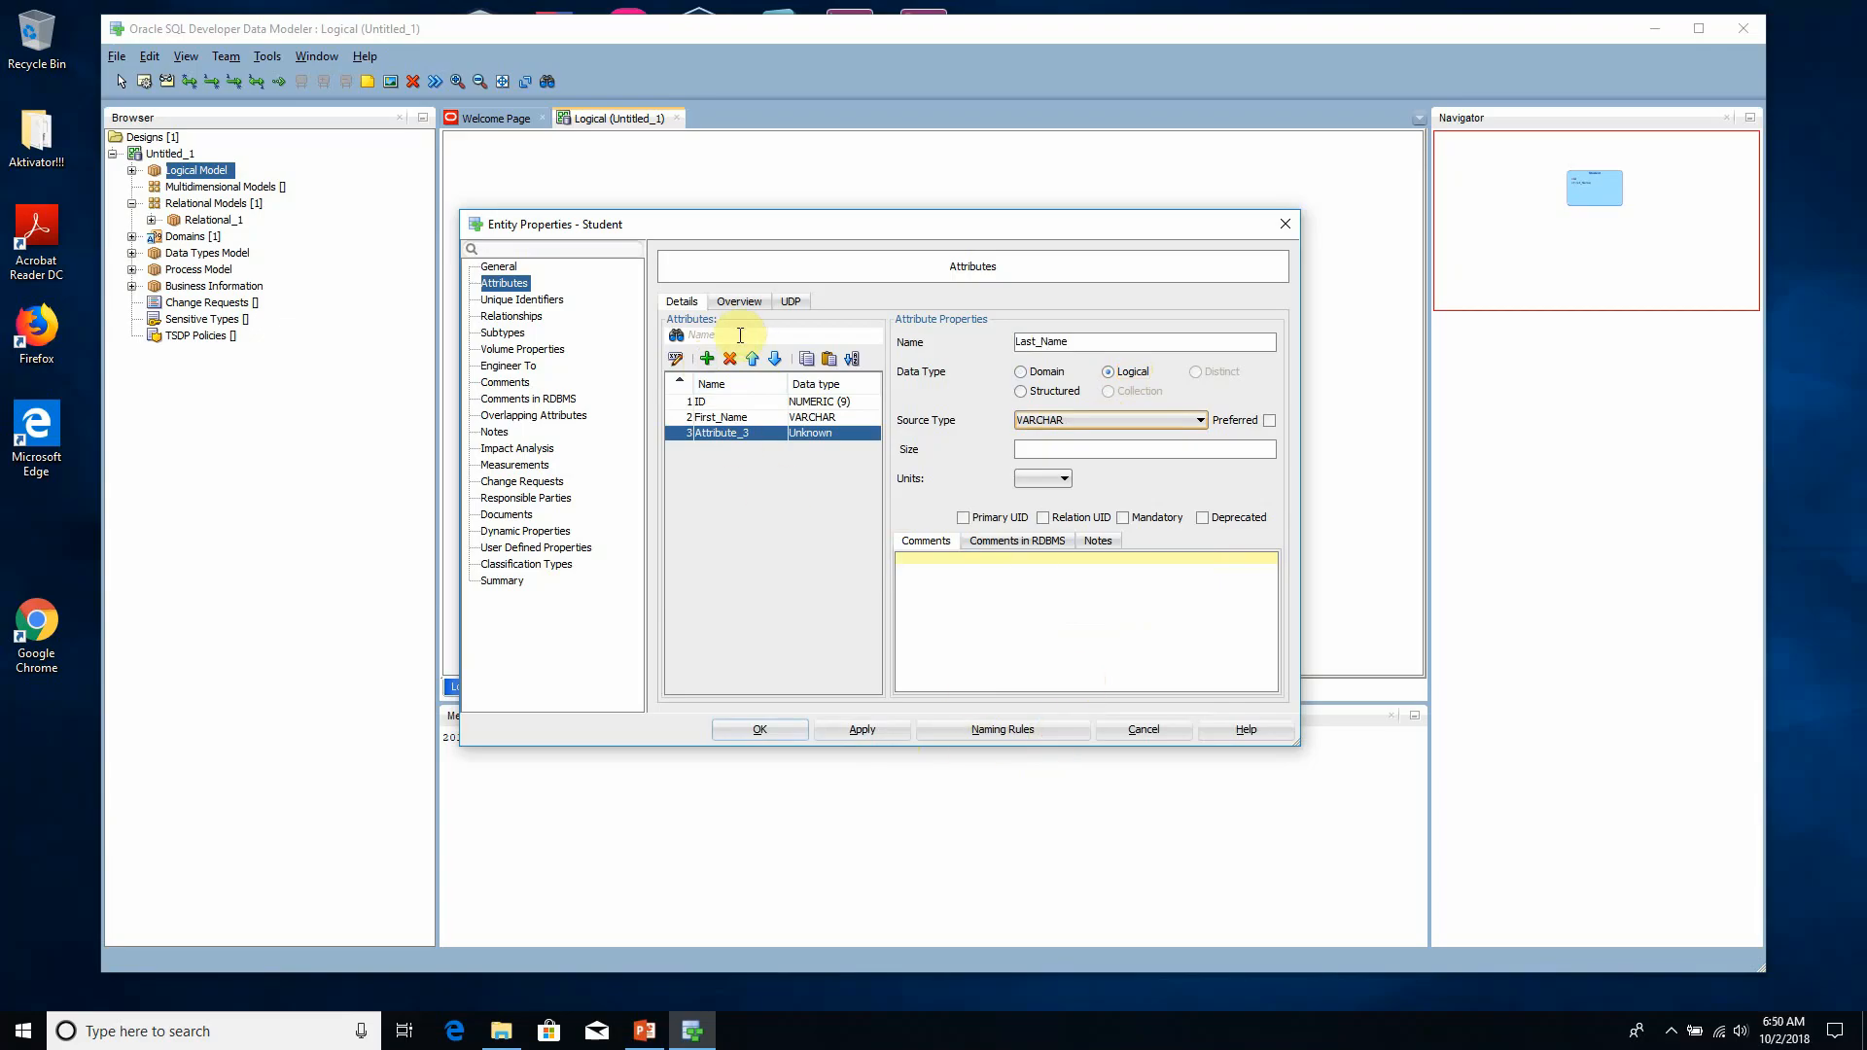
click(895, 735)
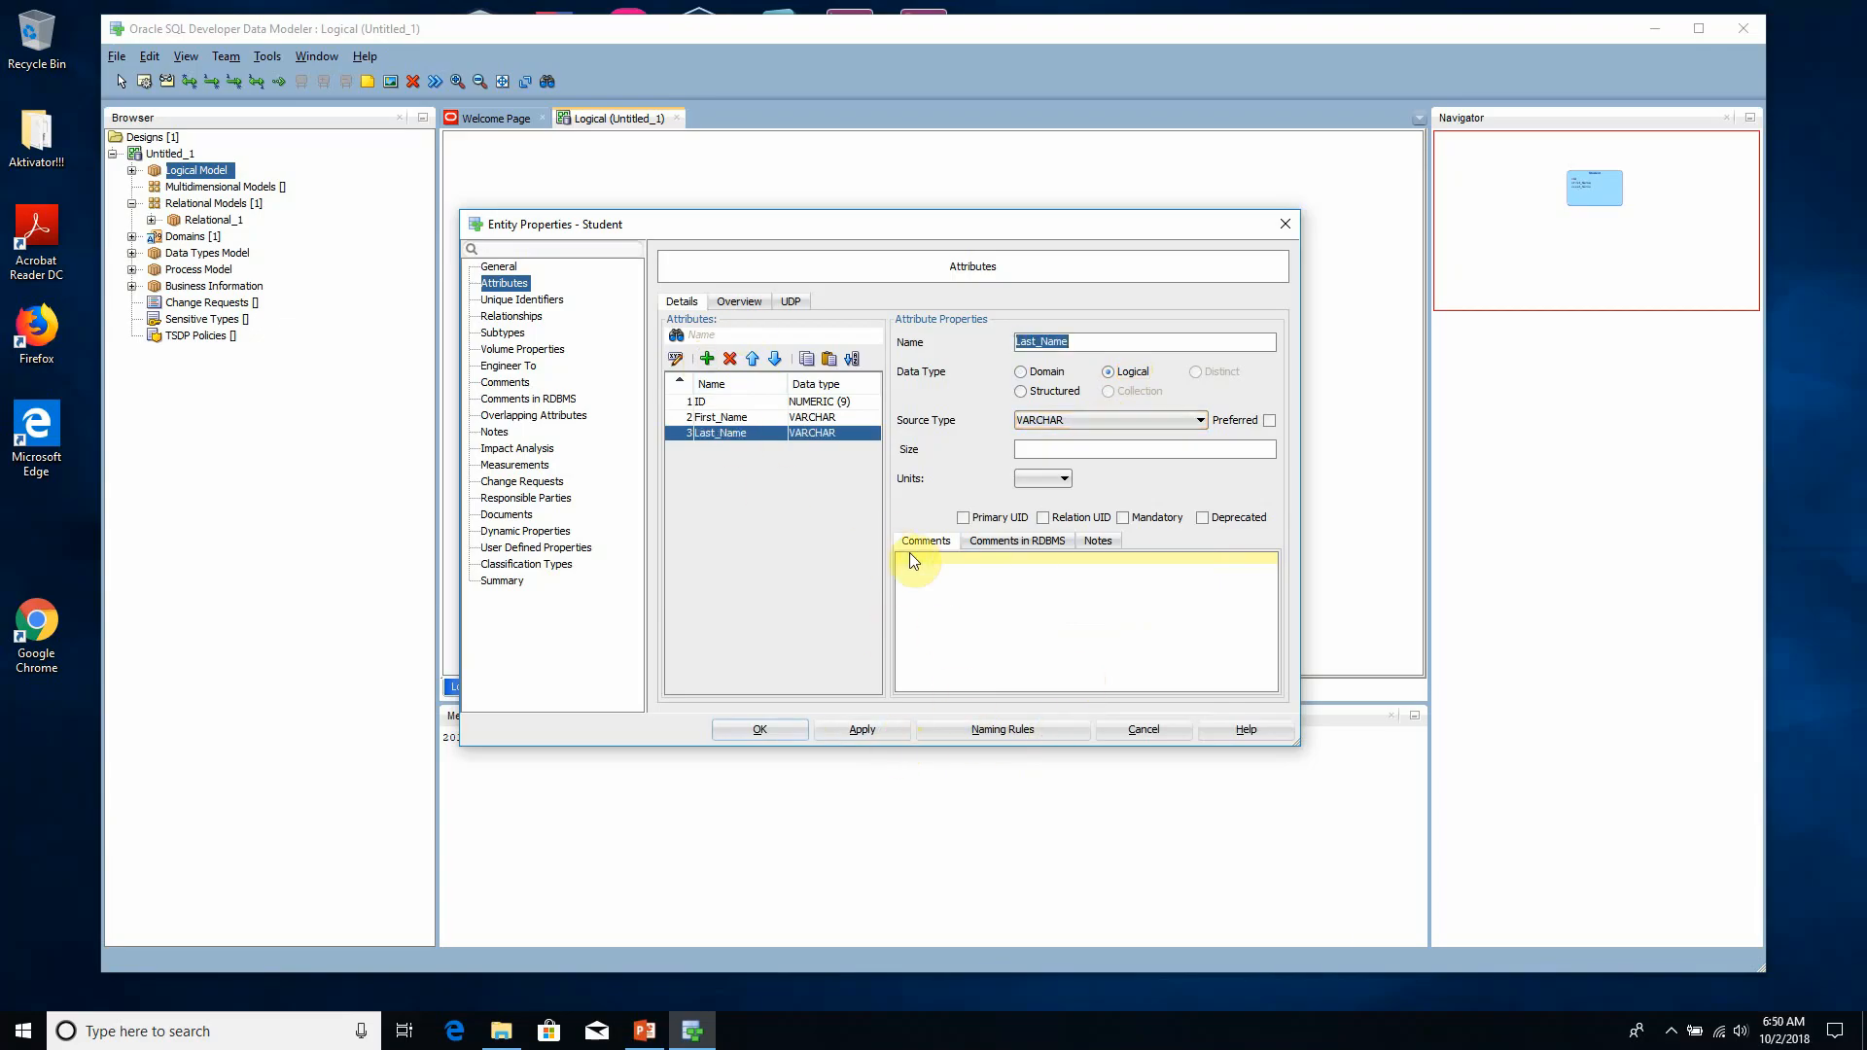
- Add a Contact attribute with the Logical data type VARCHAR to the Student entity, apply it and close the entity properties
click(714, 358)
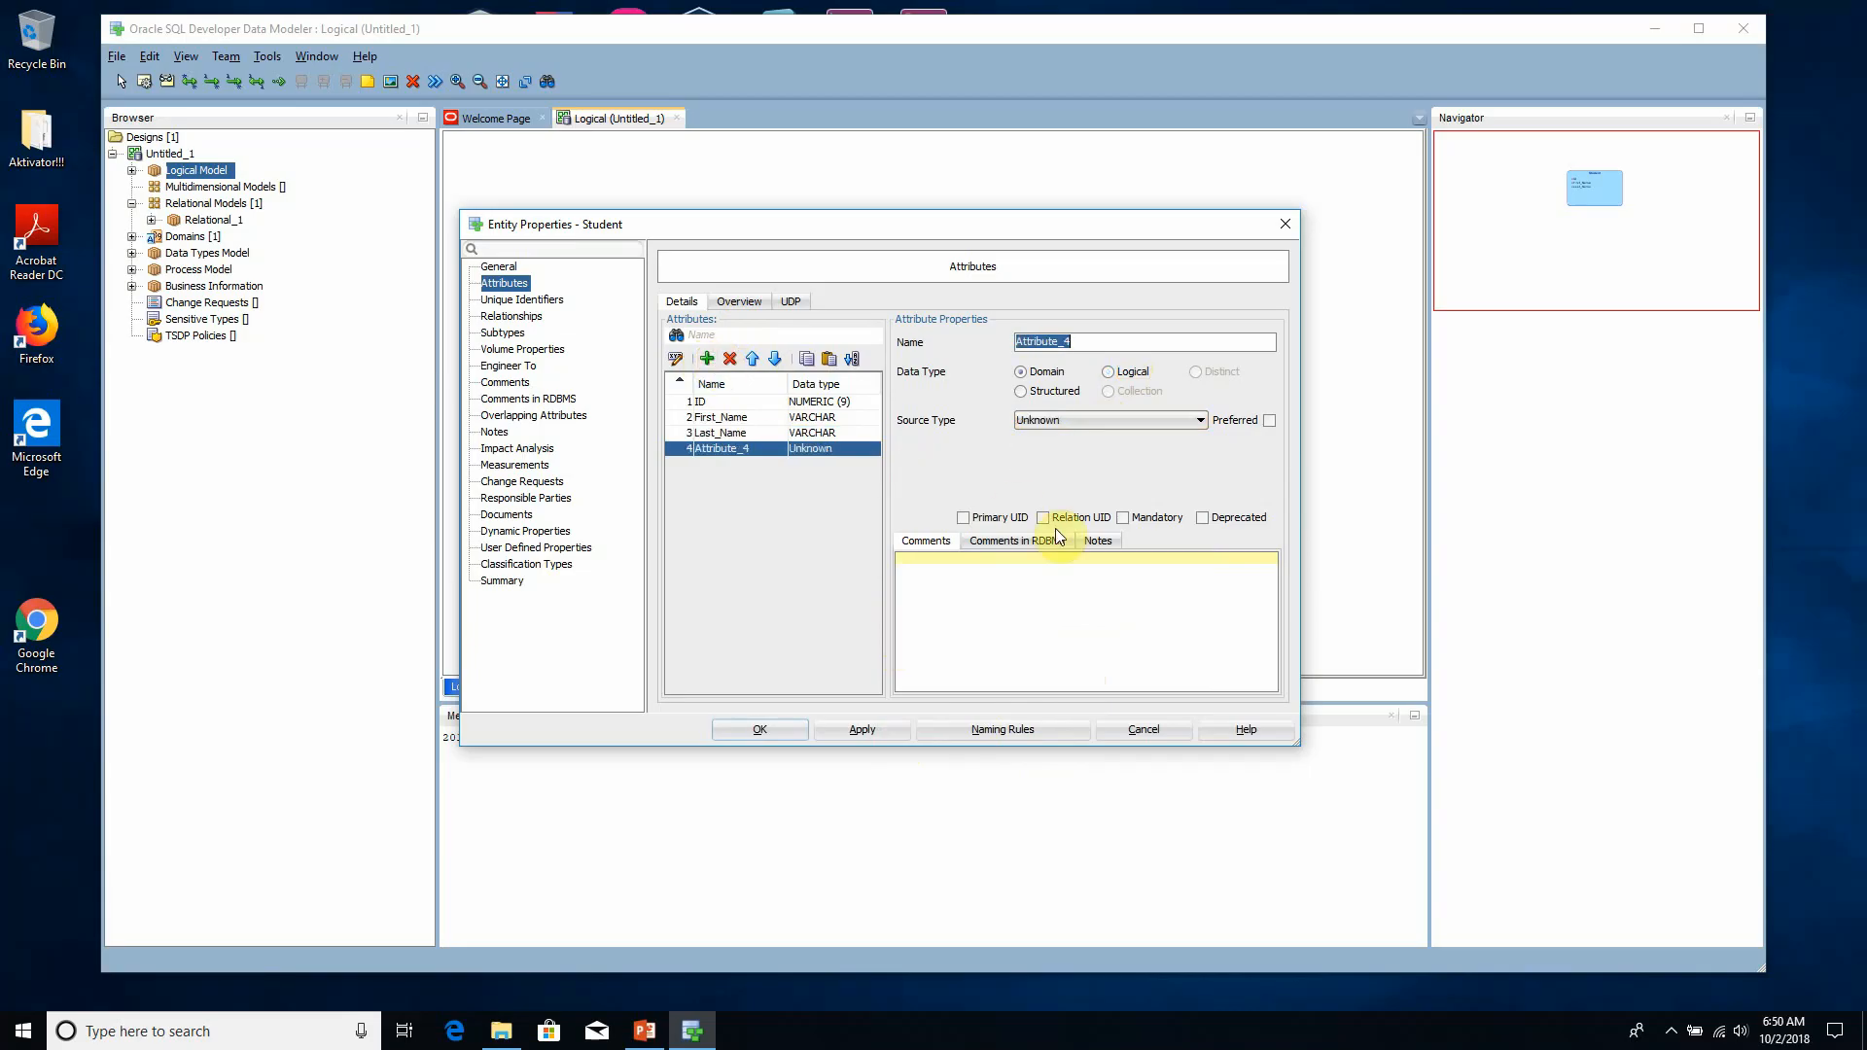
text(tact)
click(1123, 373)
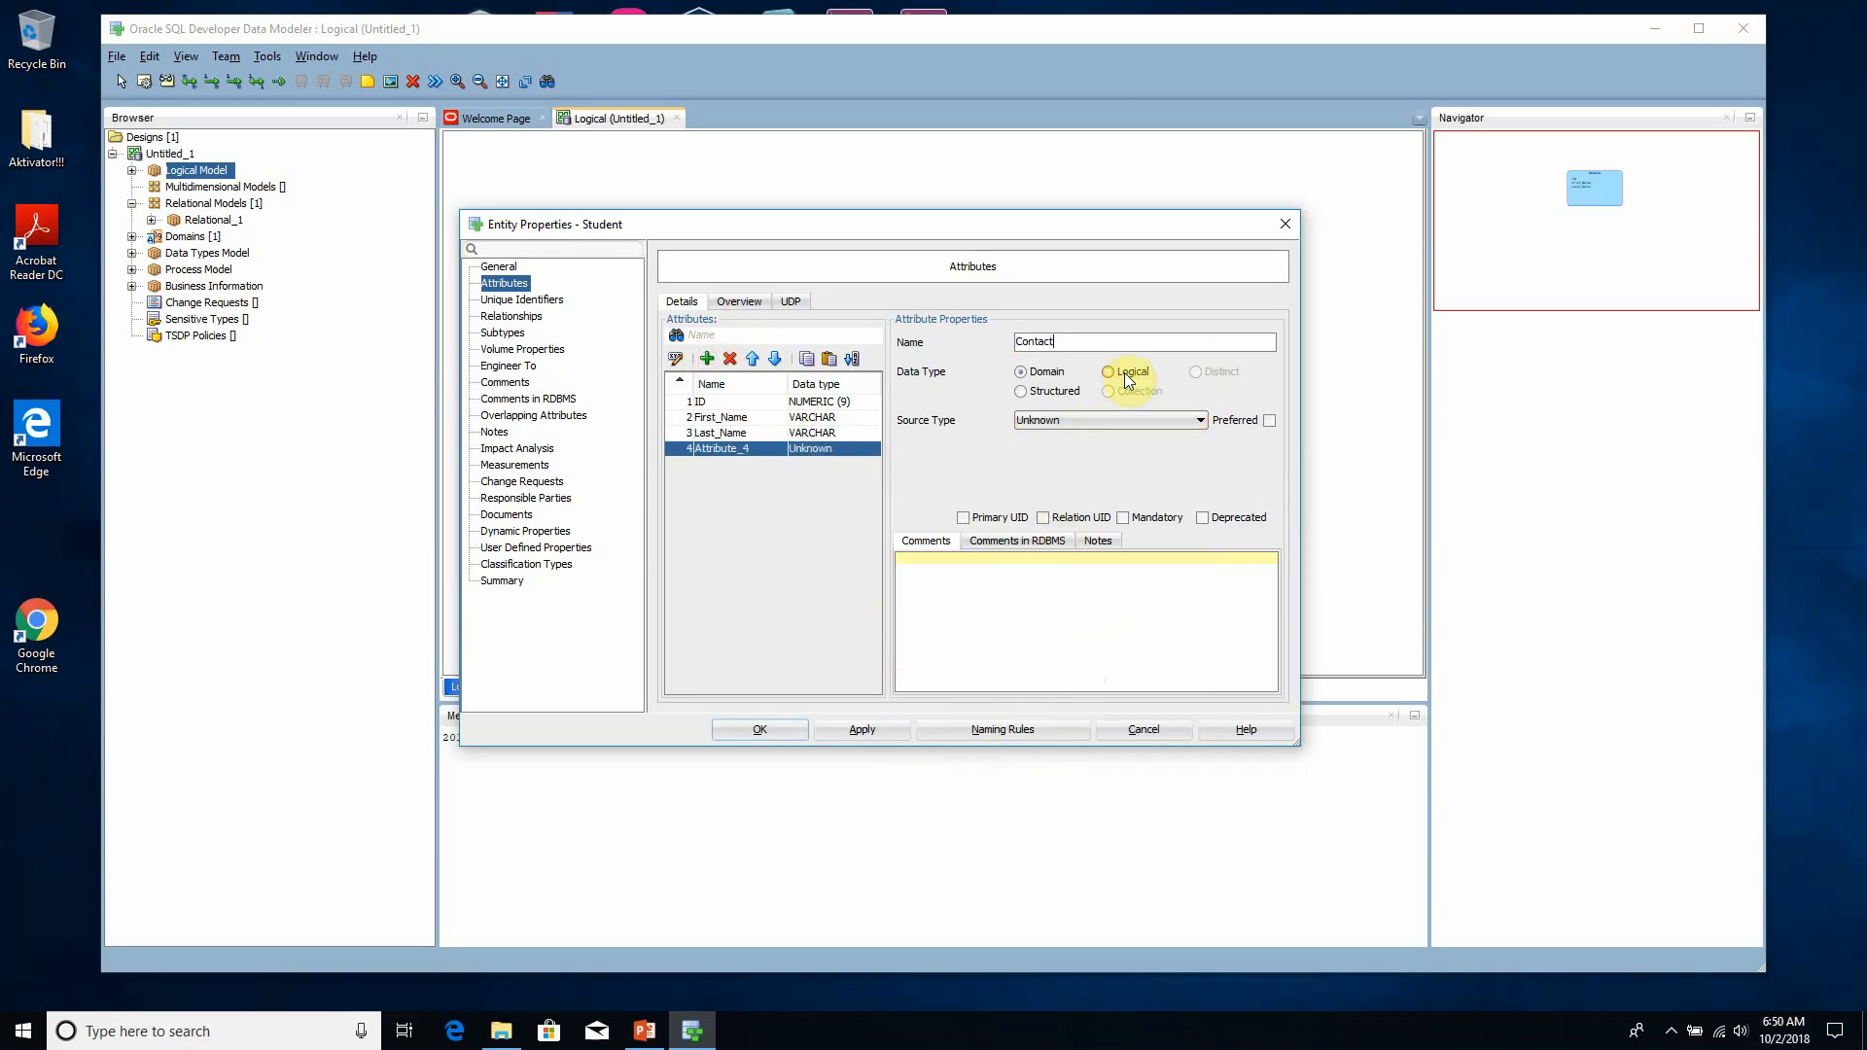
click(1113, 420)
scroll(1075, 530, down, 10)
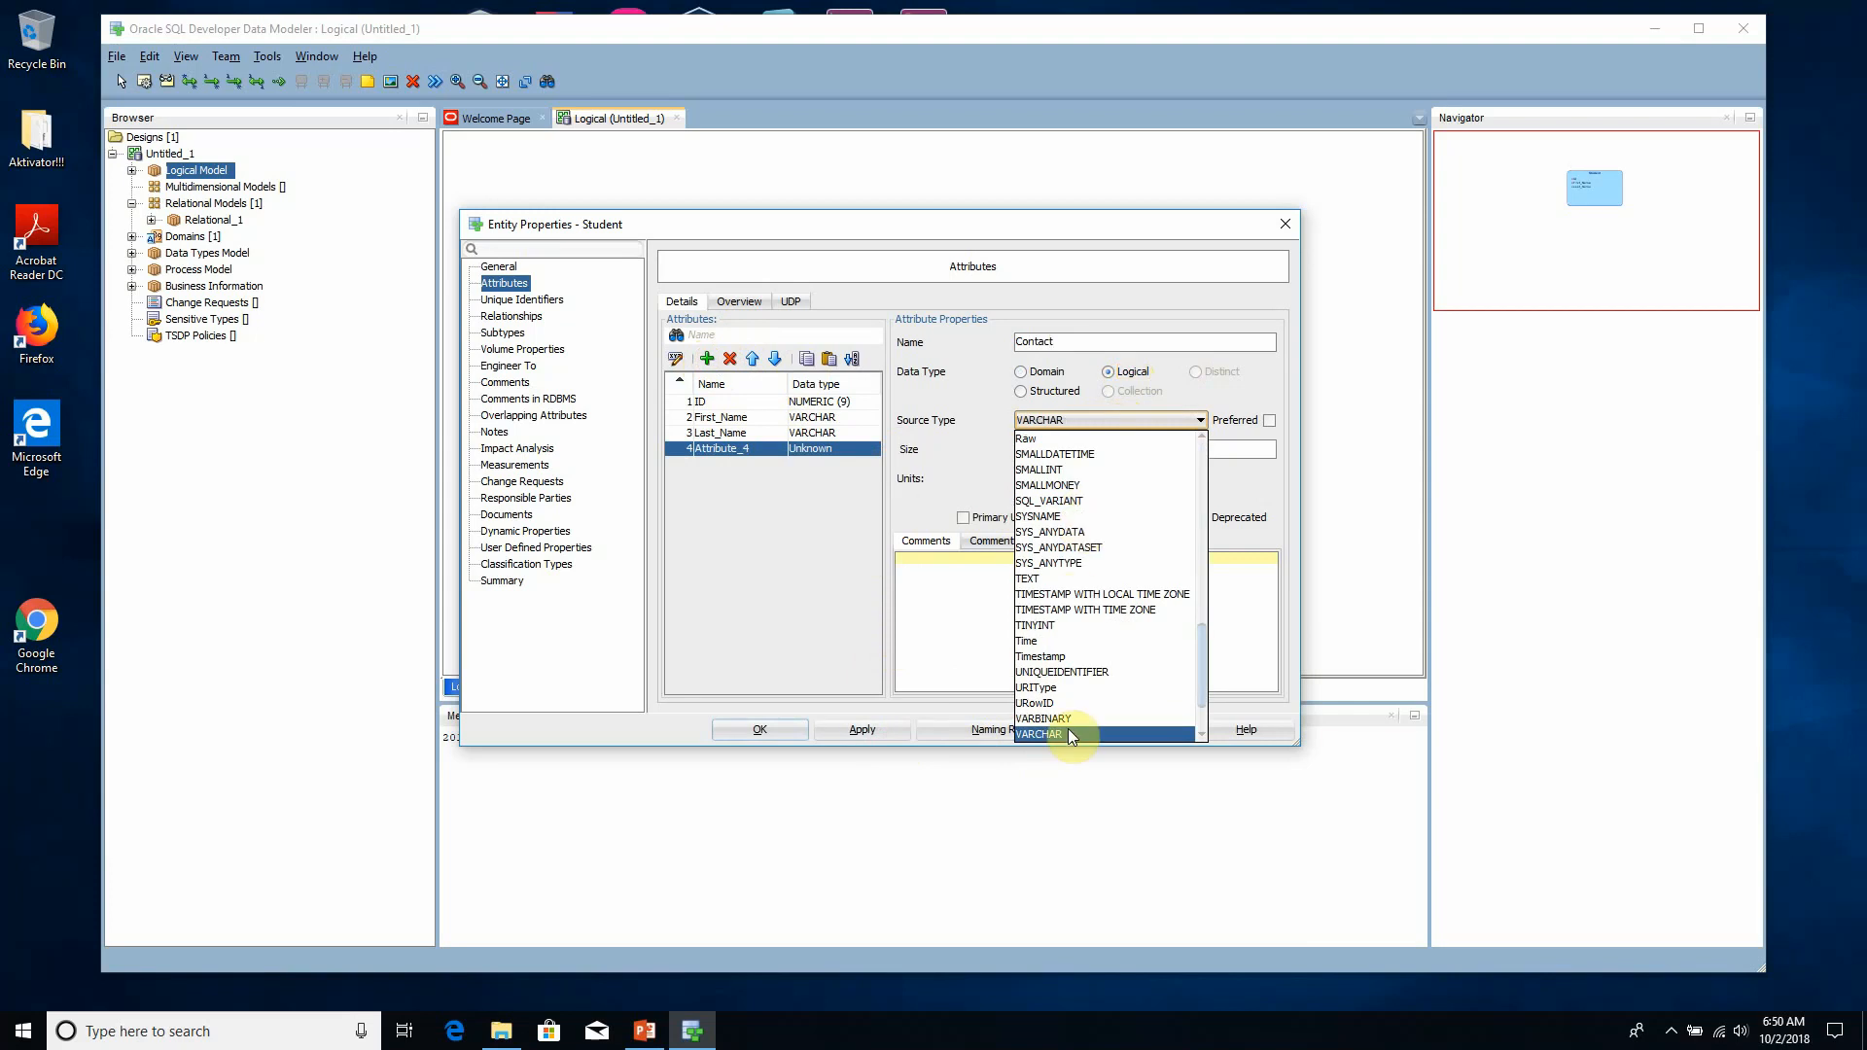
click(1070, 727)
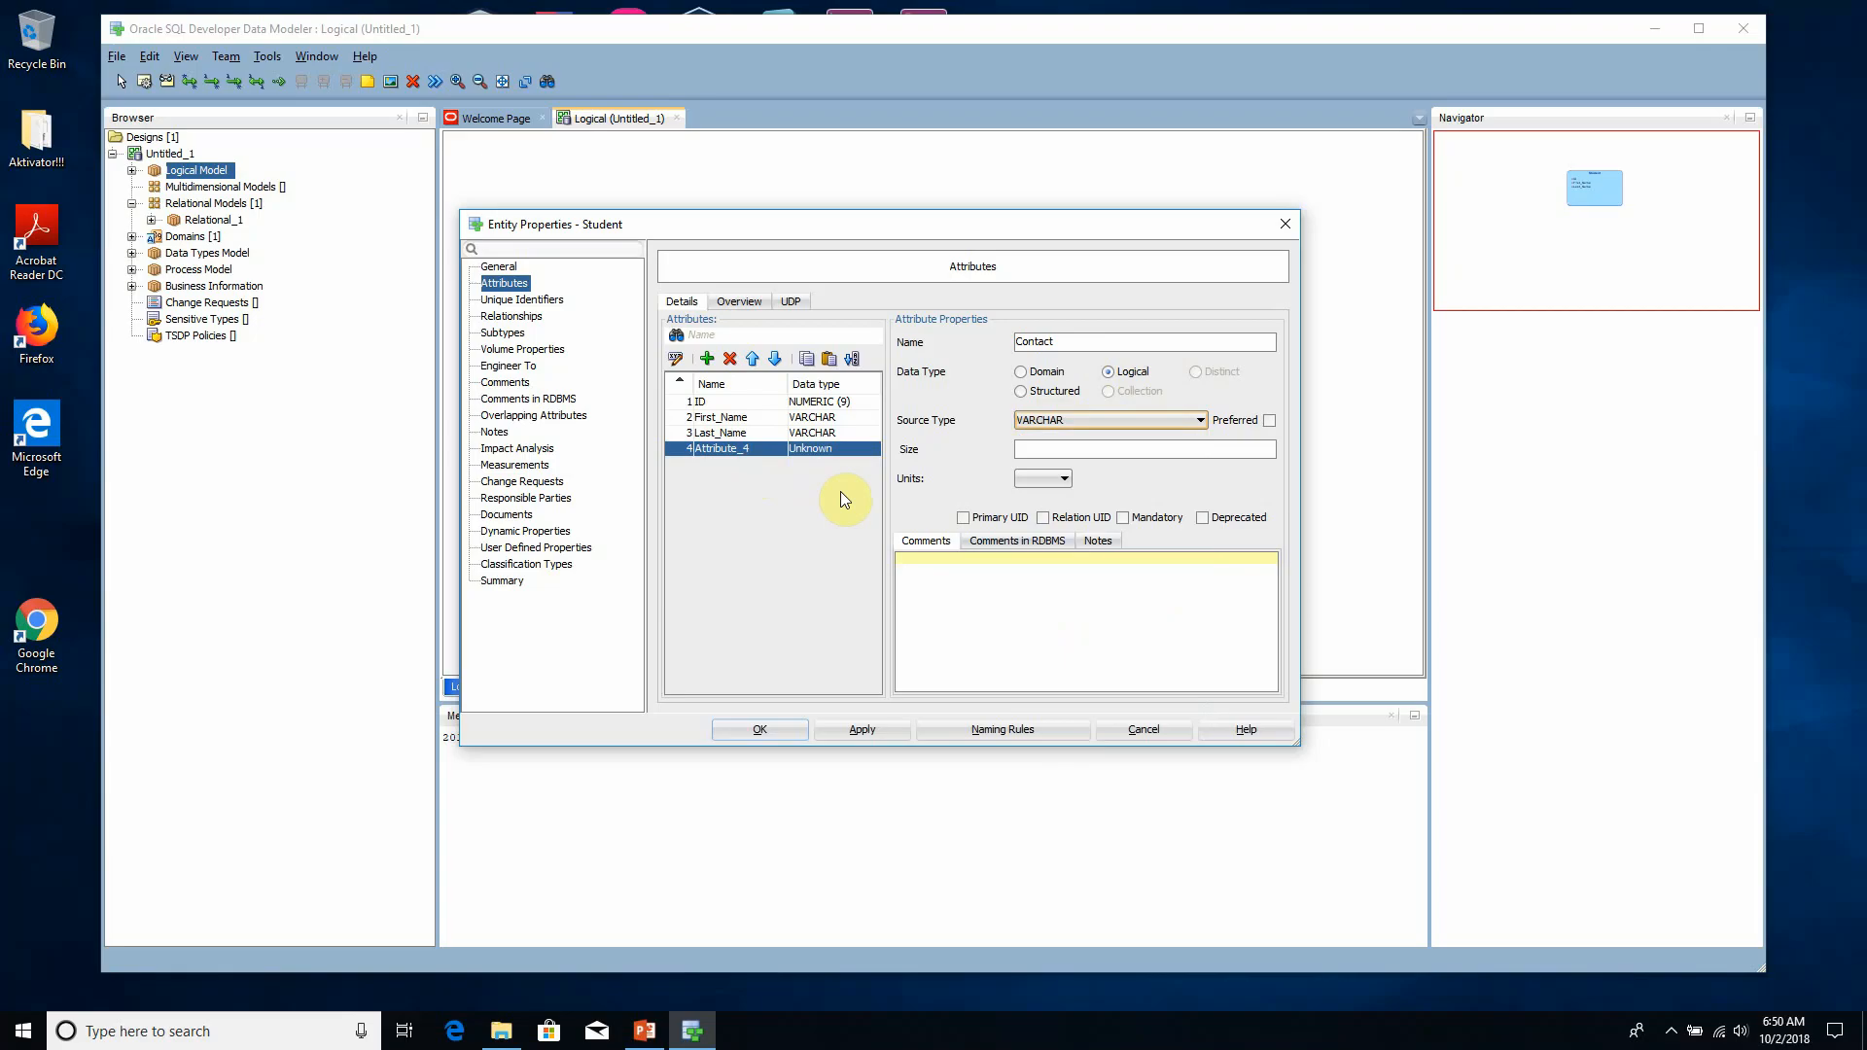
click(891, 735)
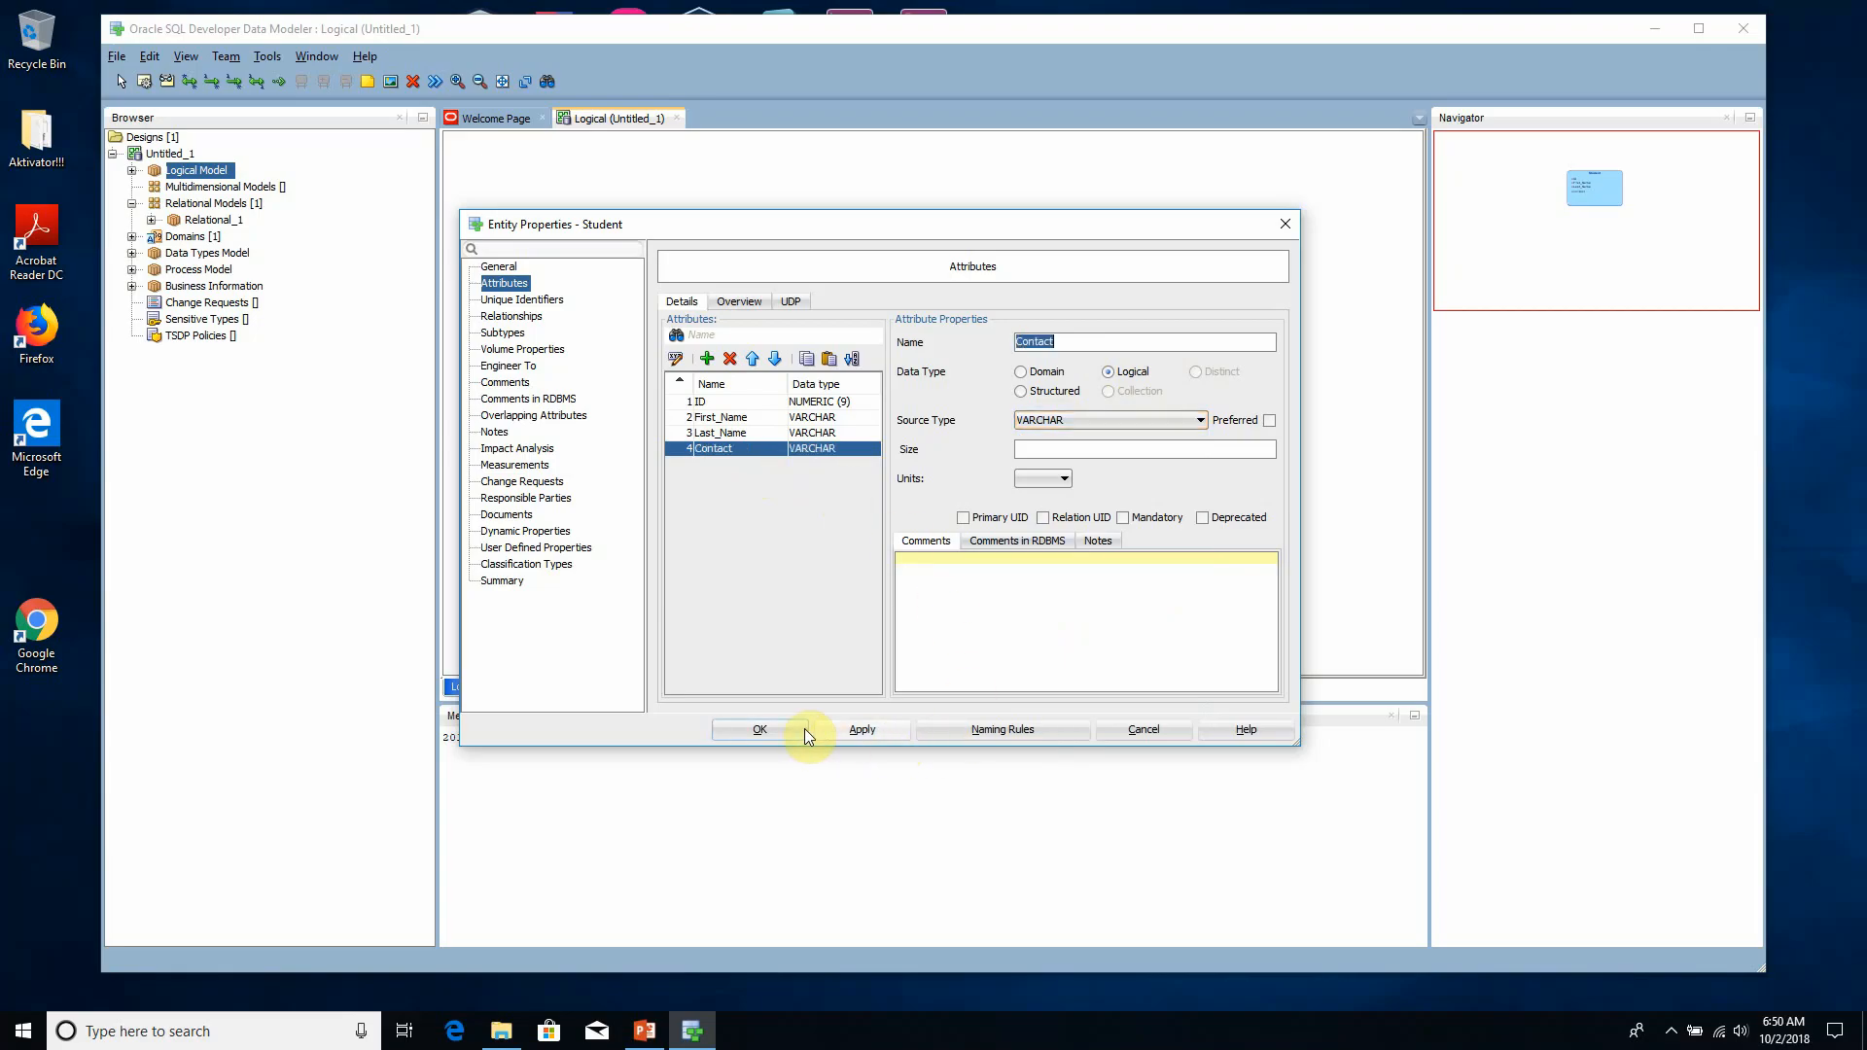
click(804, 731)
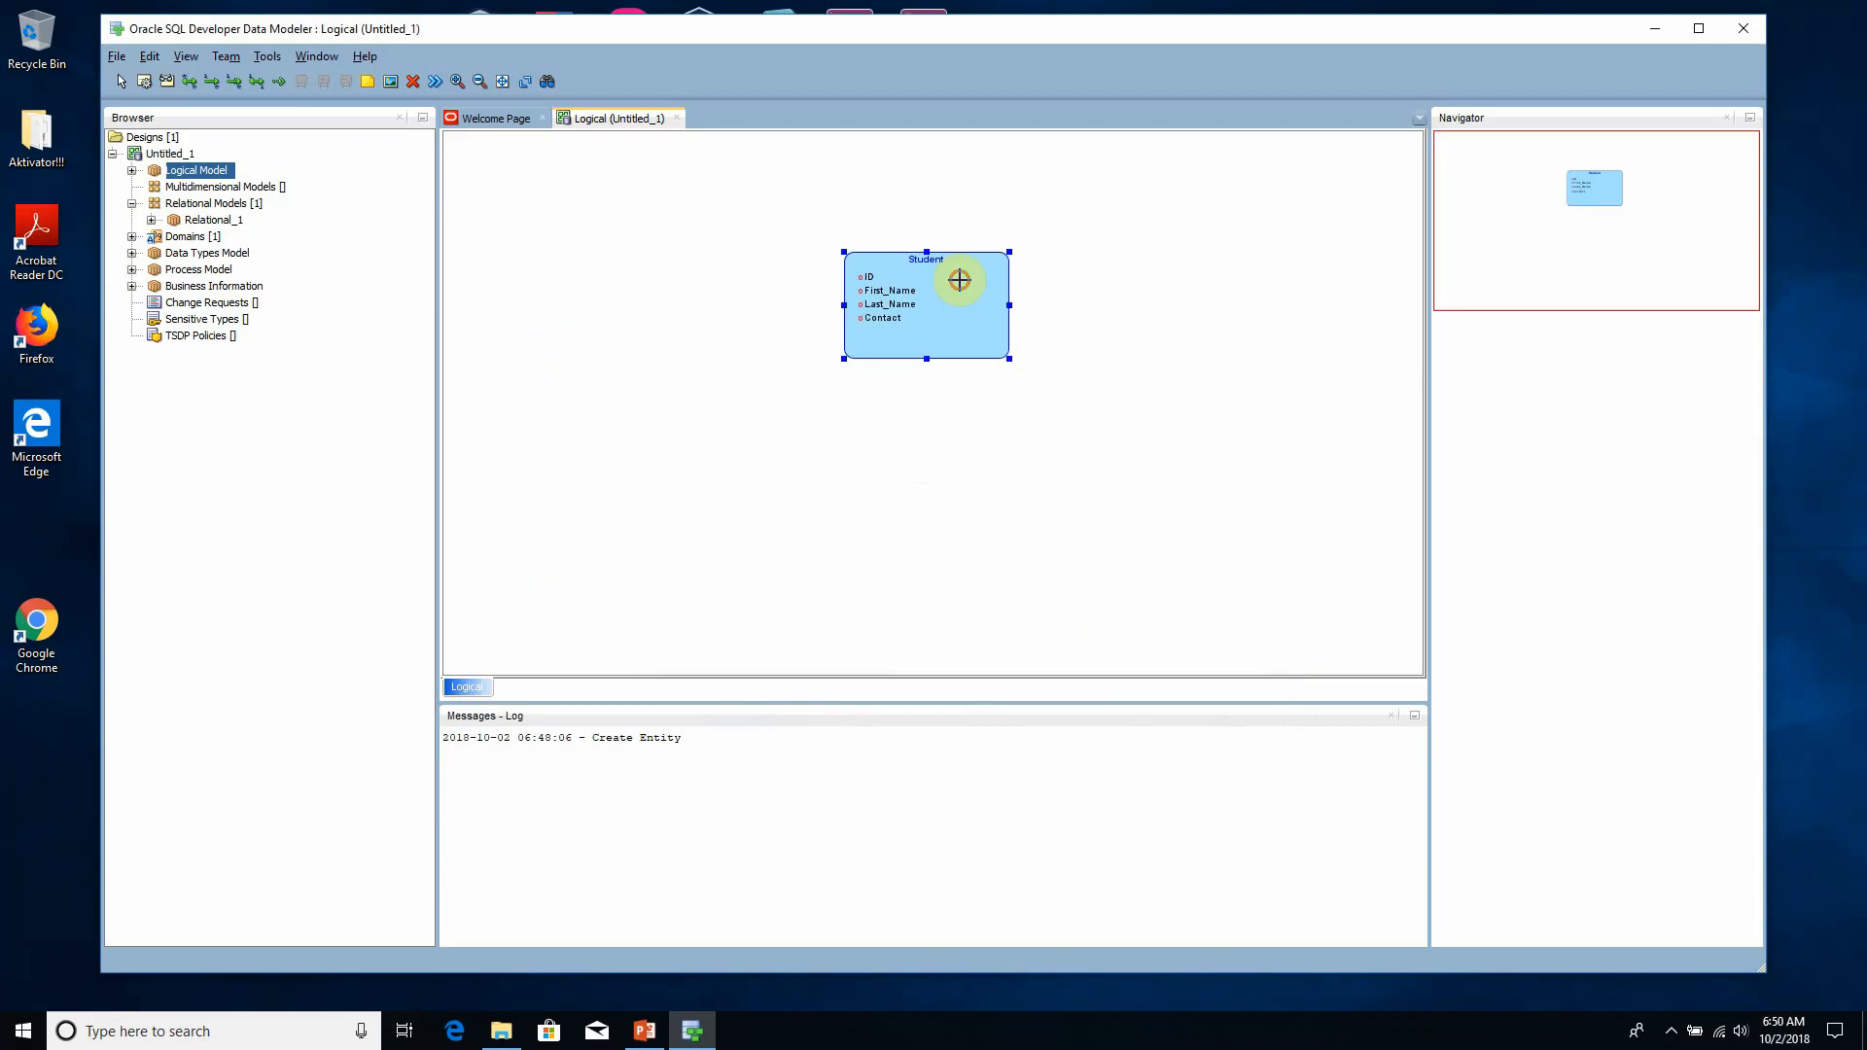
- Shift the Student entity slightly on the diagram and add a new unique identifier to it
drag(959, 280, 996, 262)
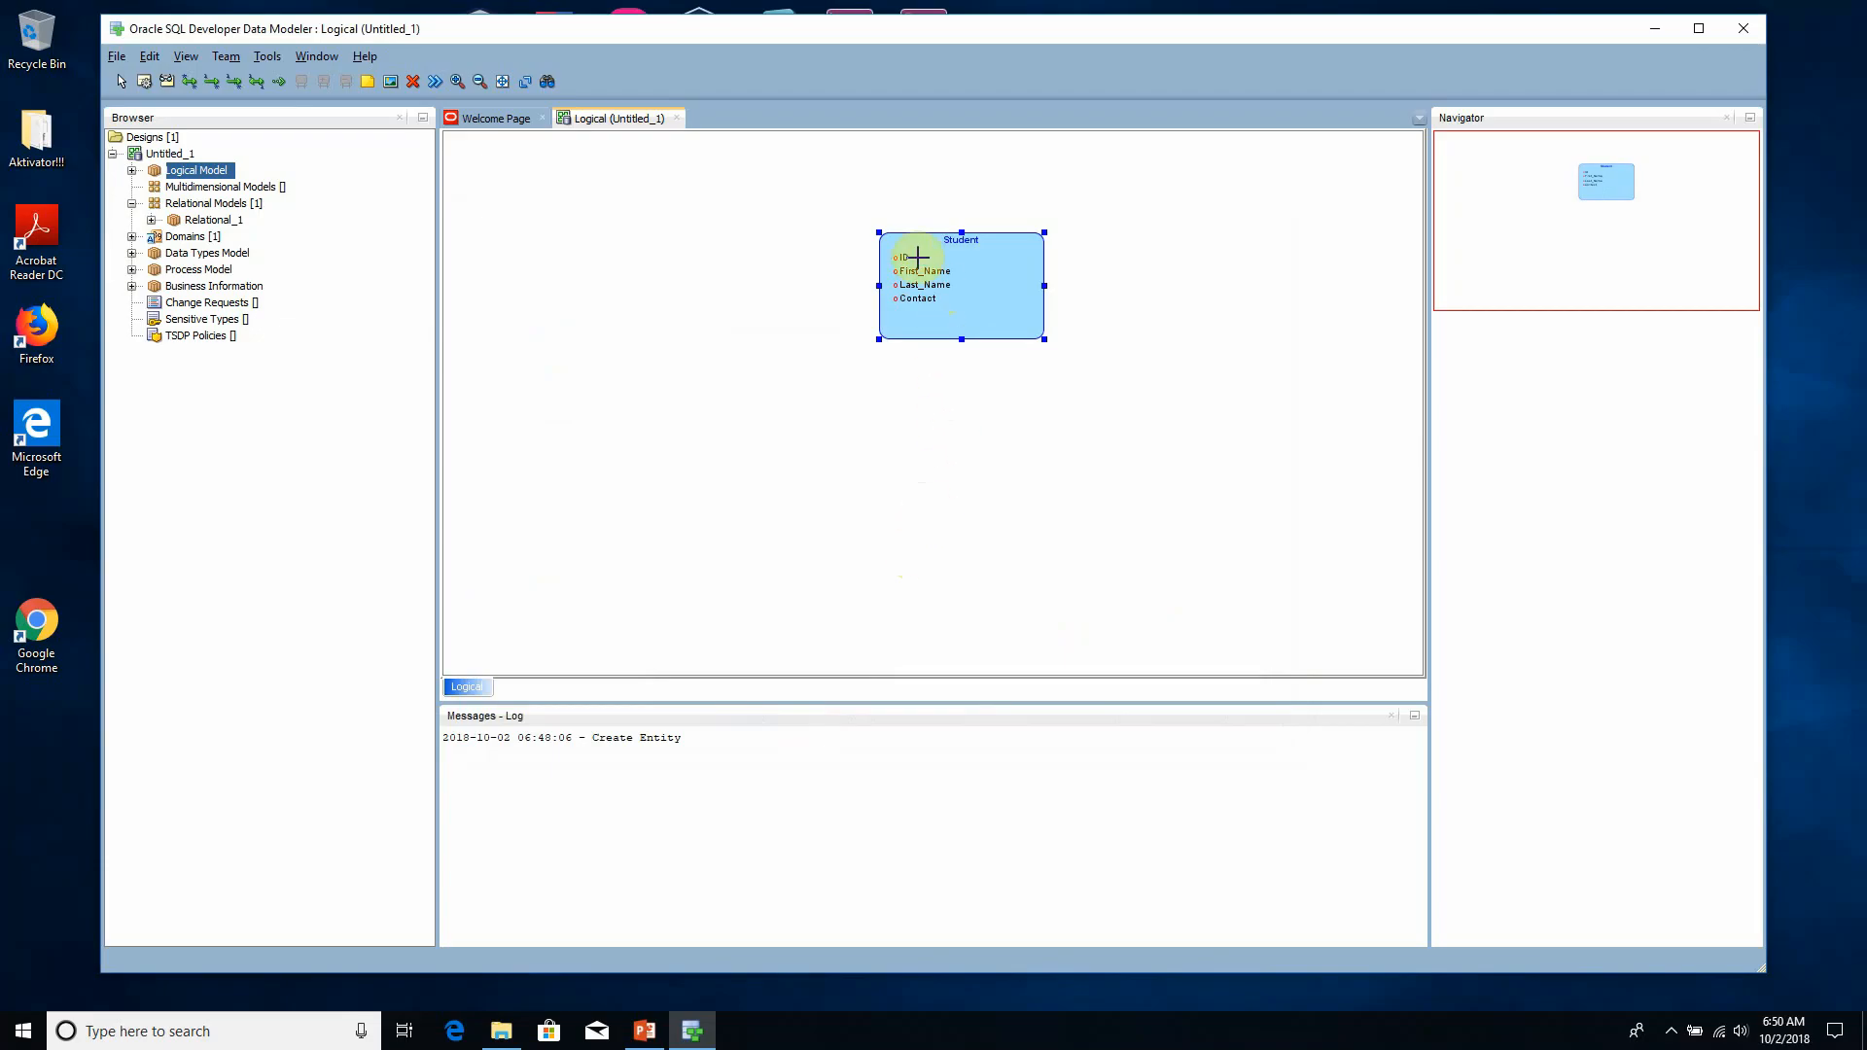
click(122, 86)
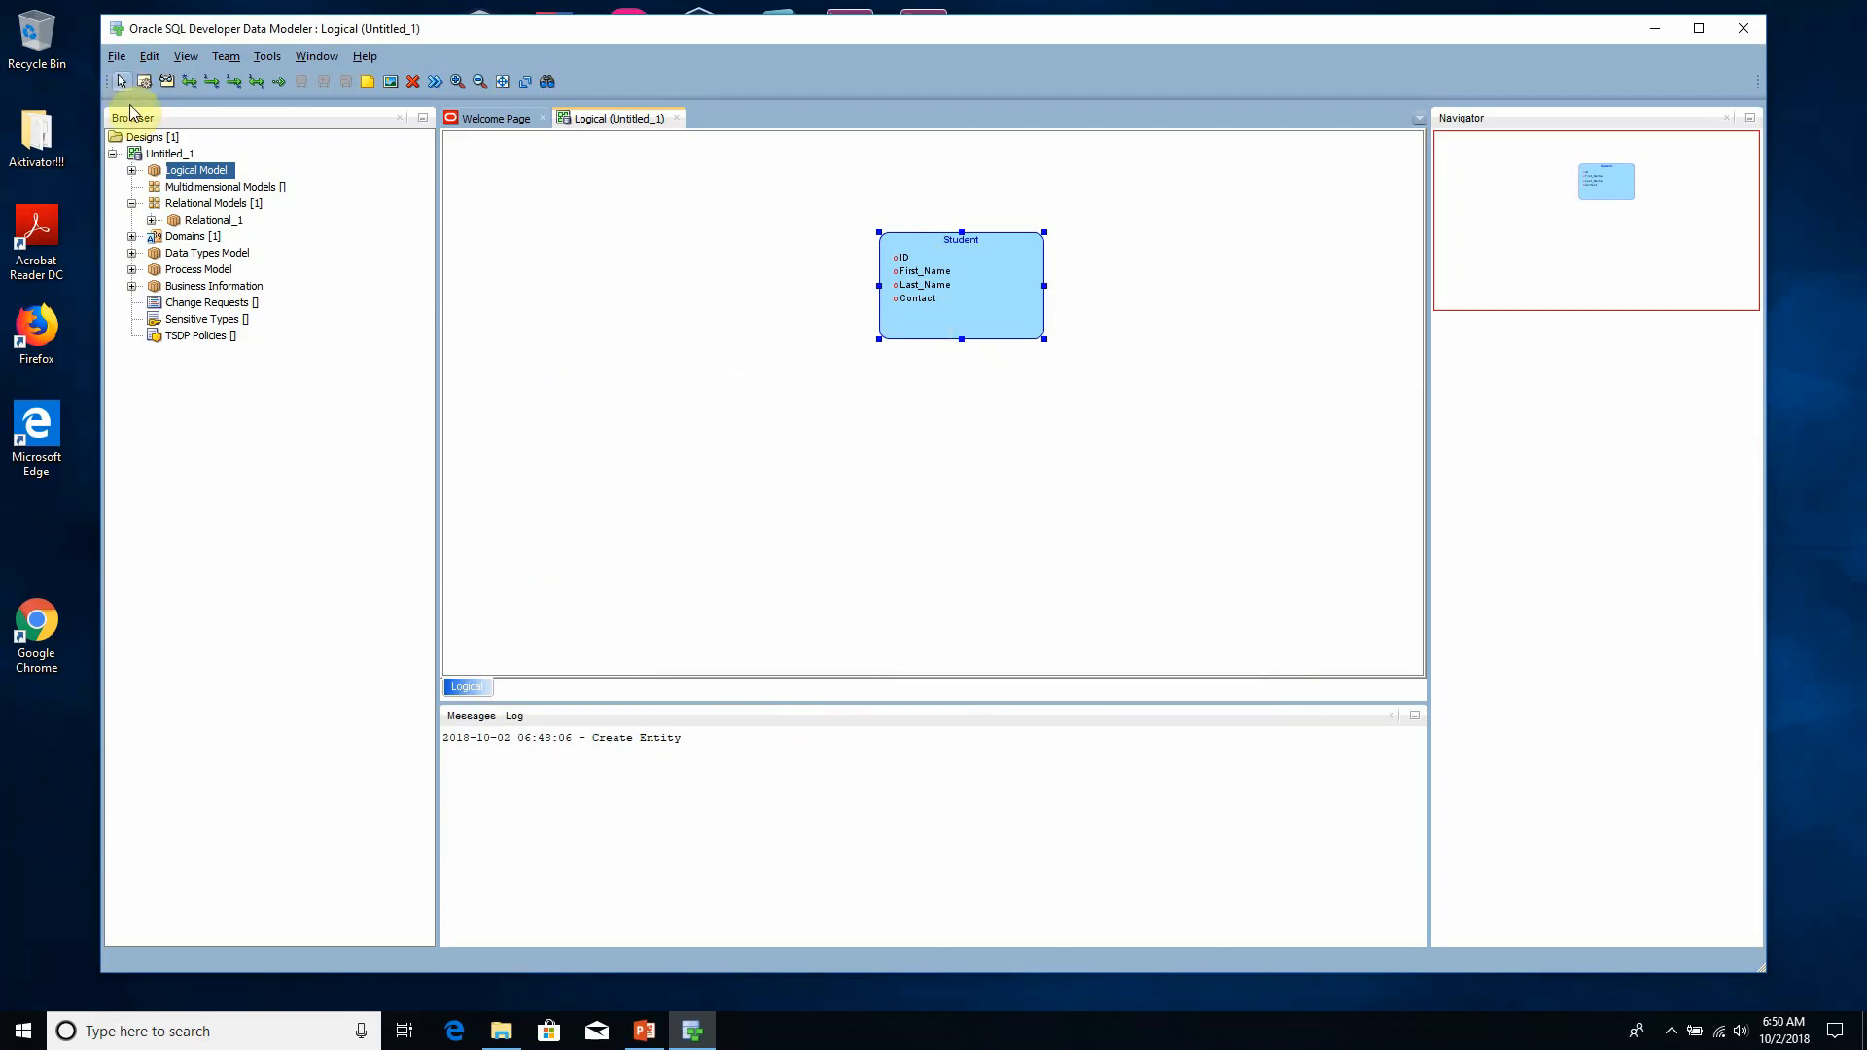
double_click(978, 313)
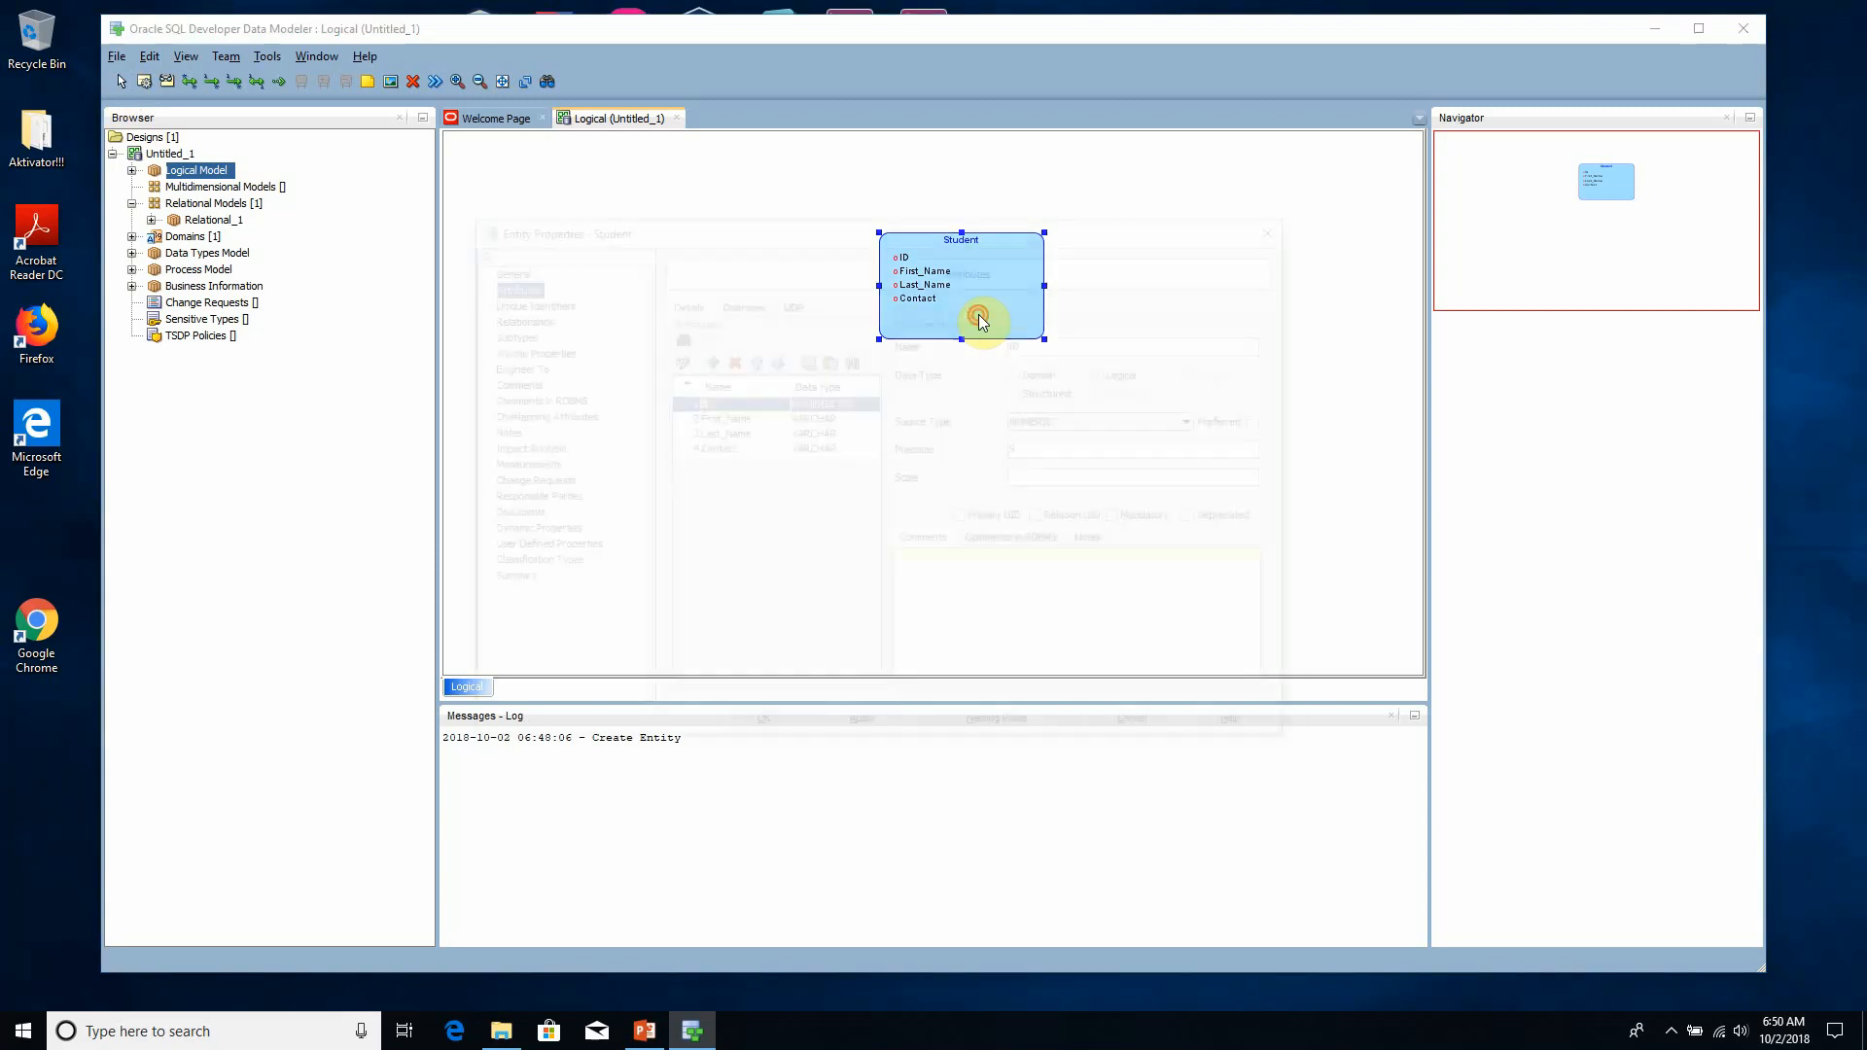
drag(732, 231, 755, 354)
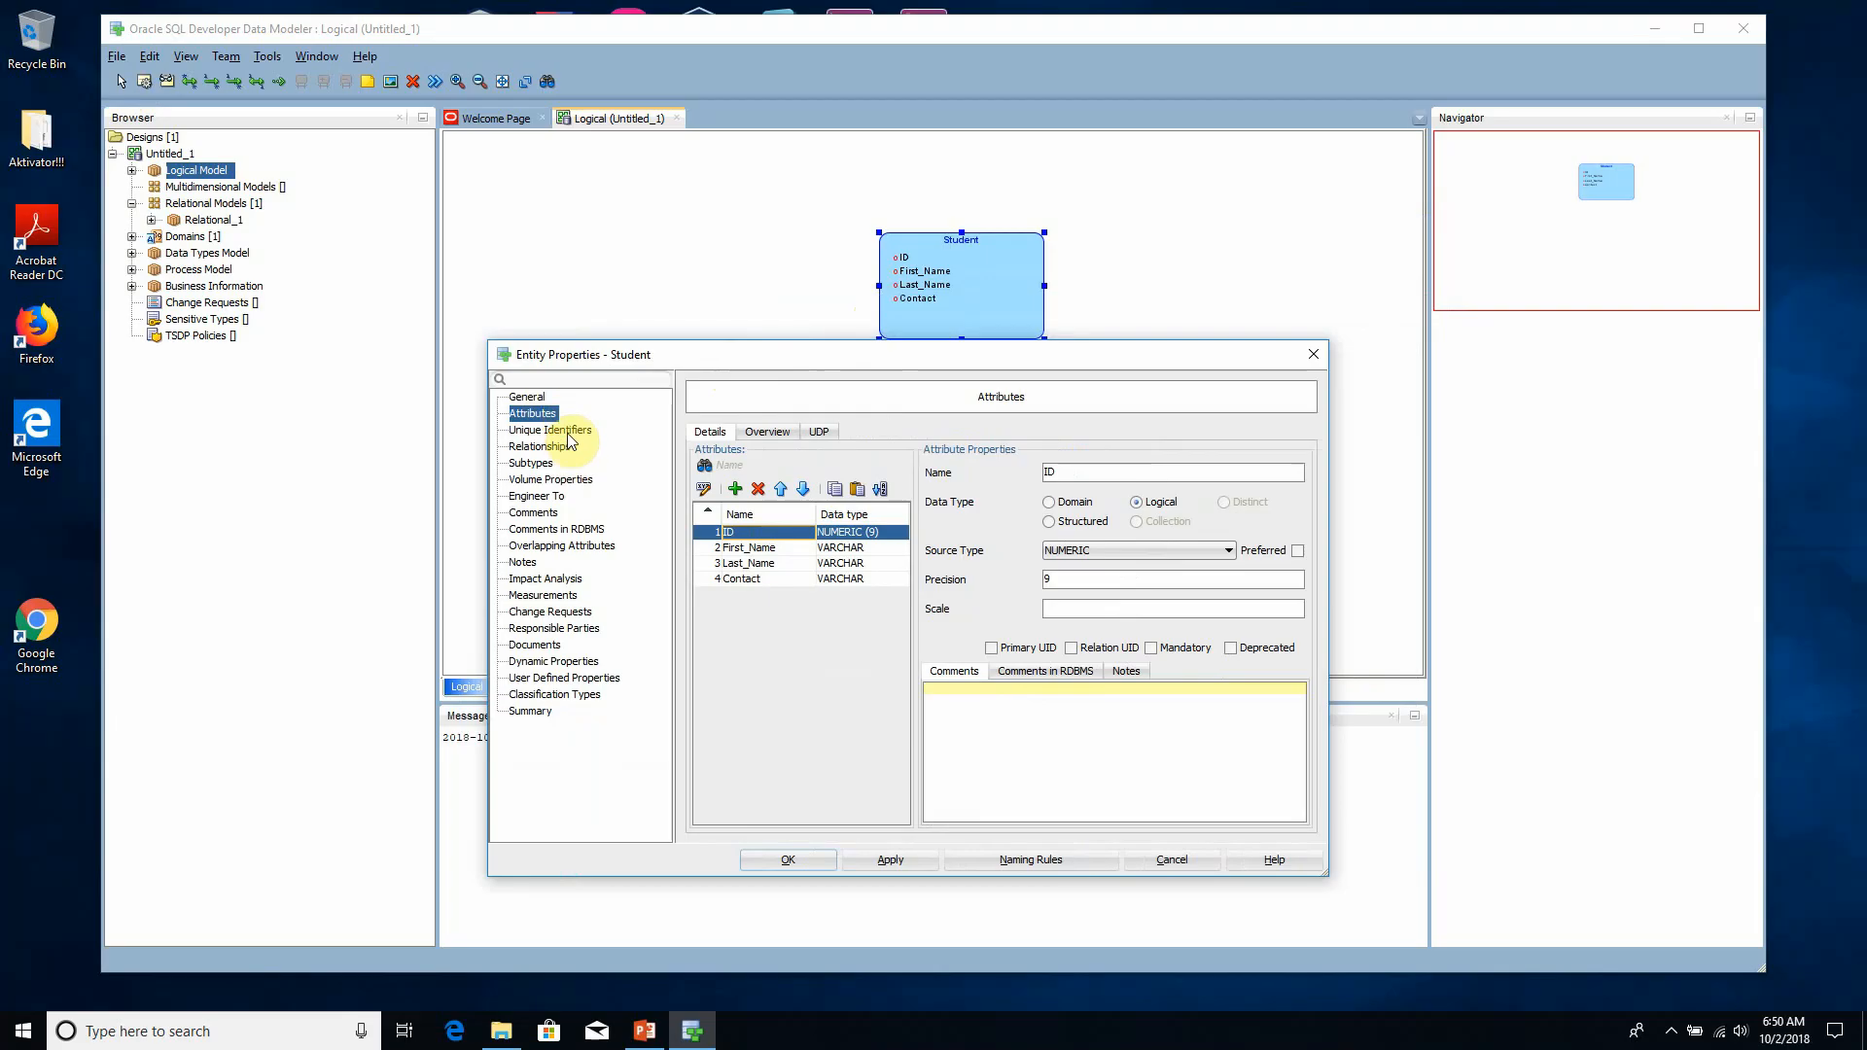
click(563, 431)
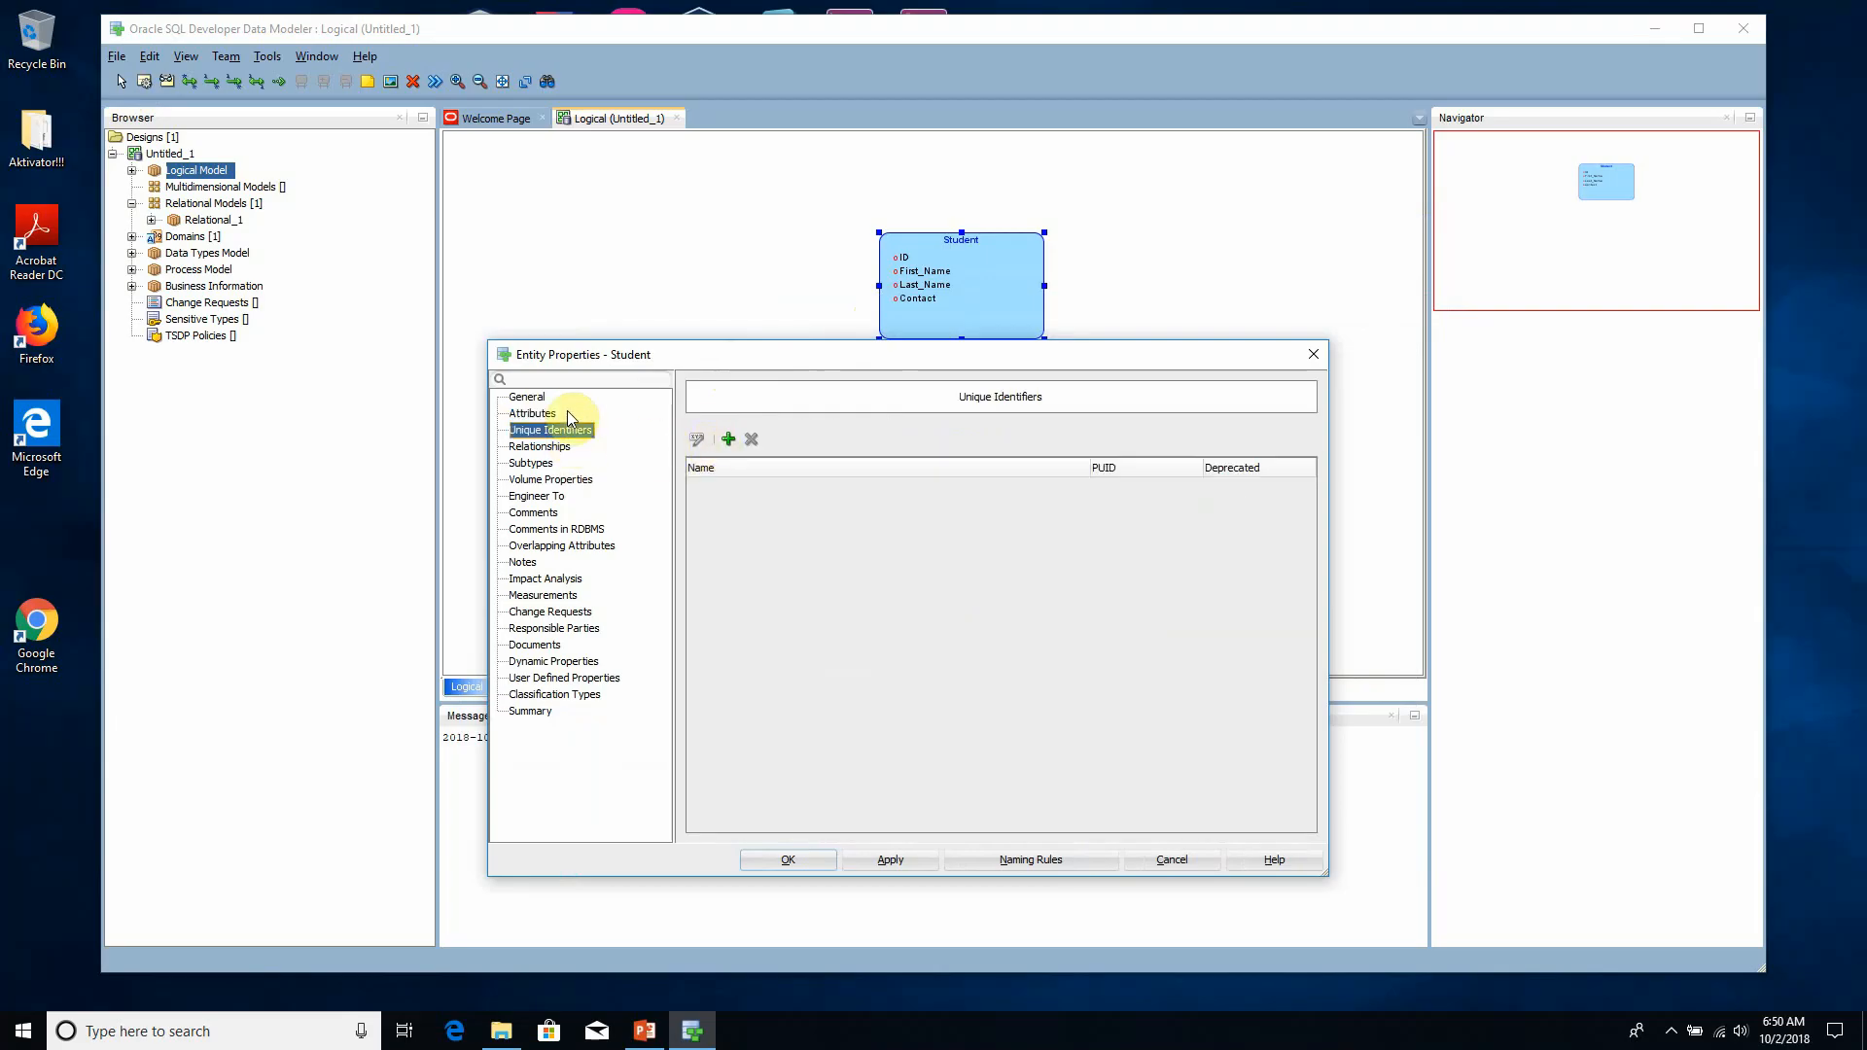
click(728, 440)
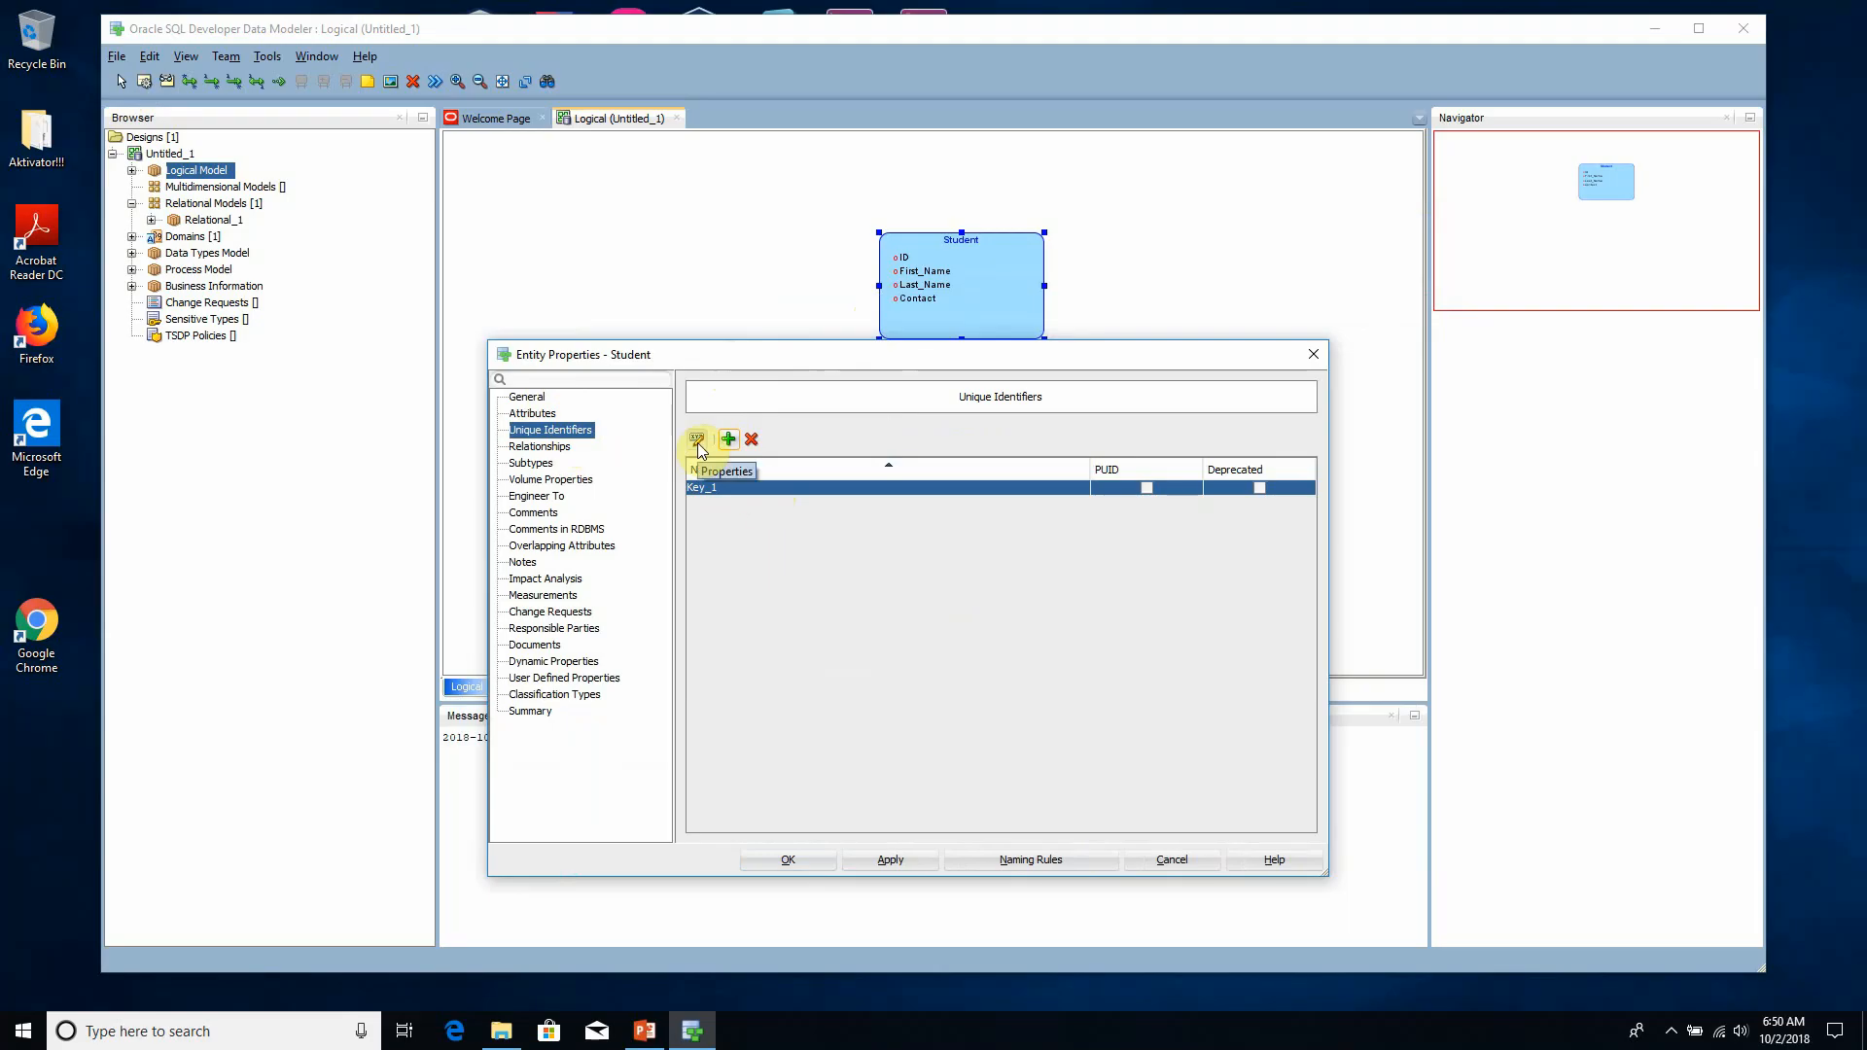
- Assign the ID attribute to the Student entity's new unique identifier in its key properties
click(697, 439)
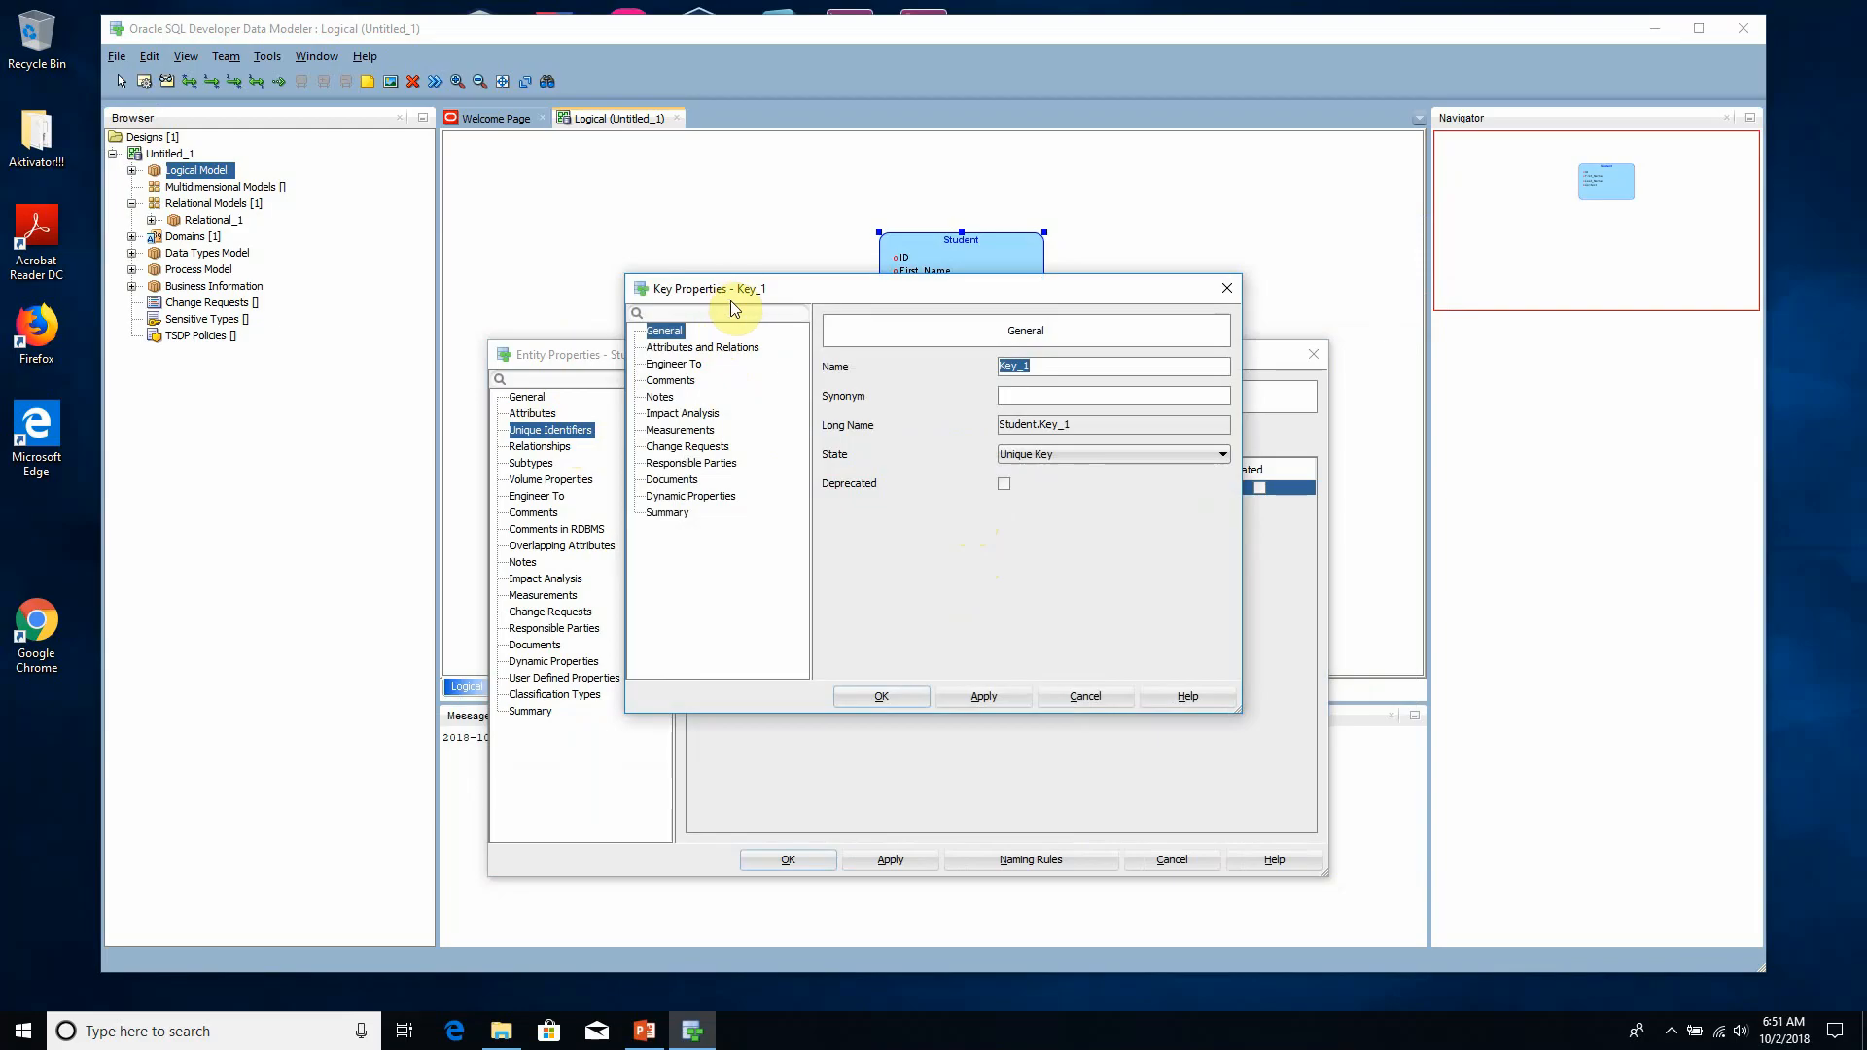
drag(743, 290, 720, 442)
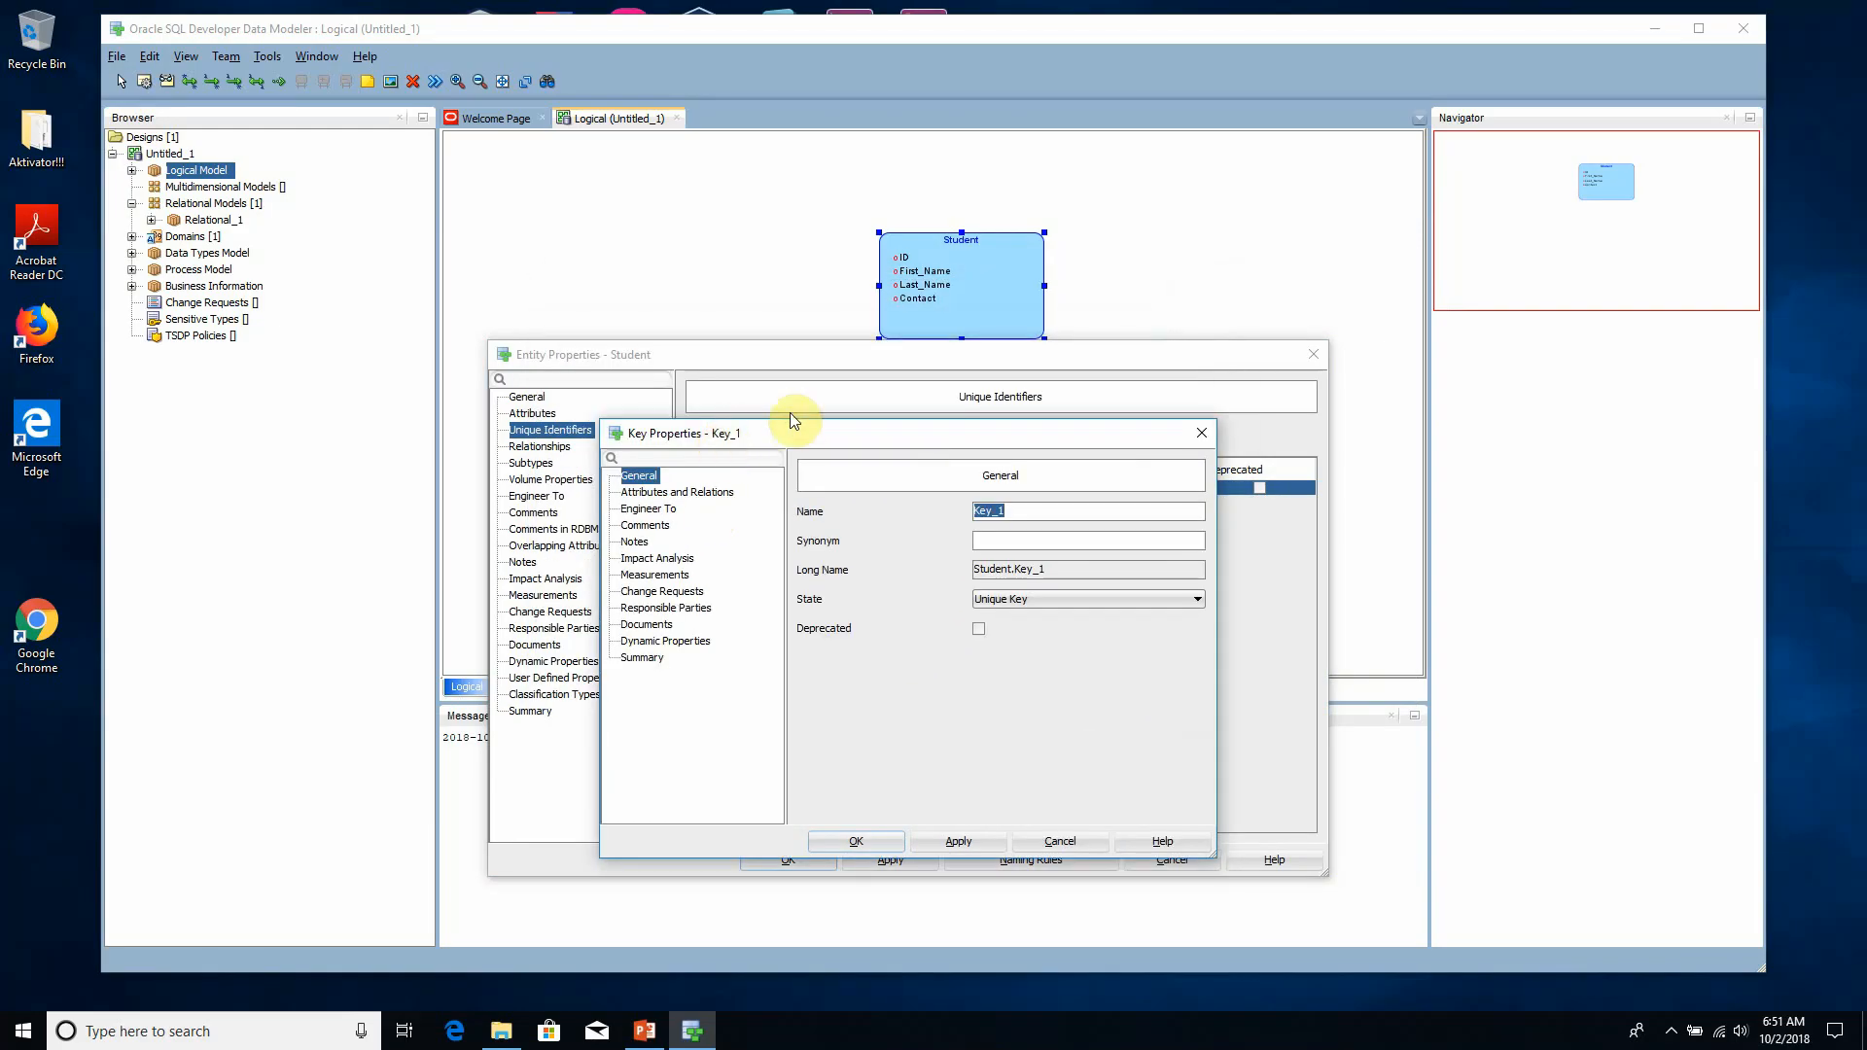
drag(792, 429, 687, 329)
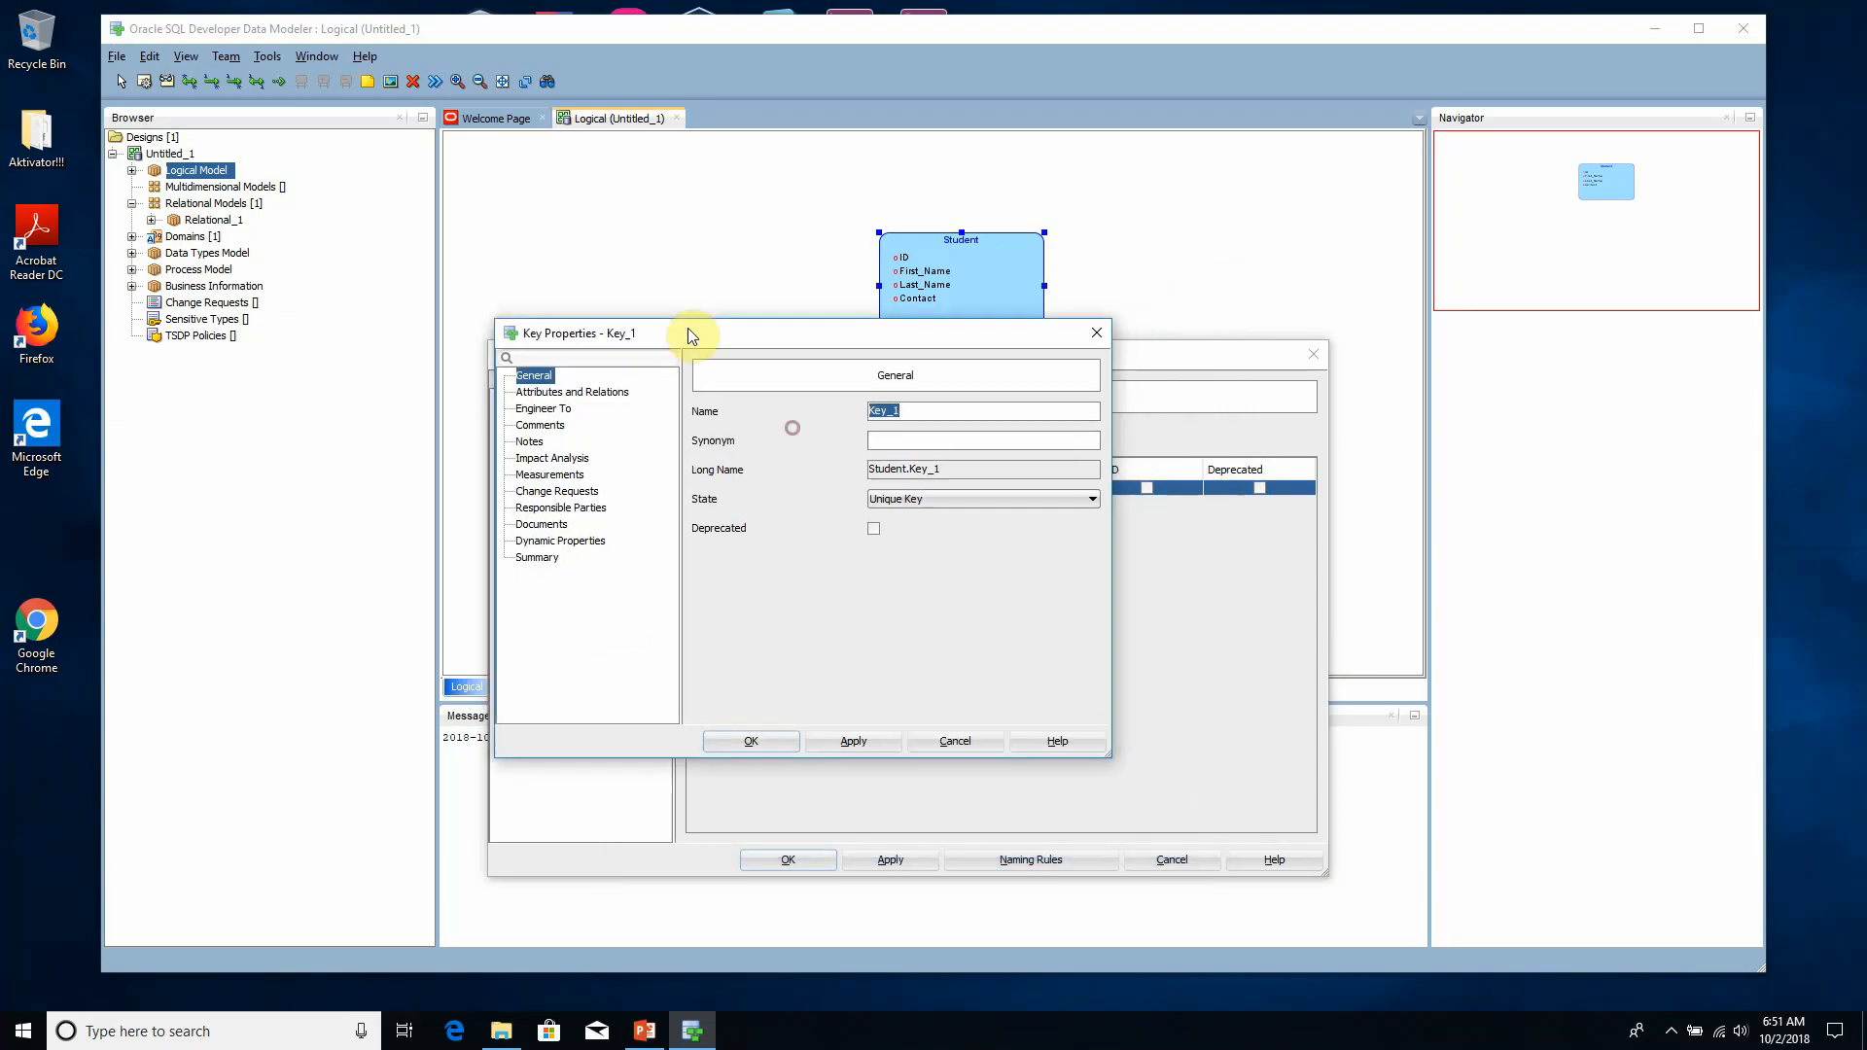
click(583, 392)
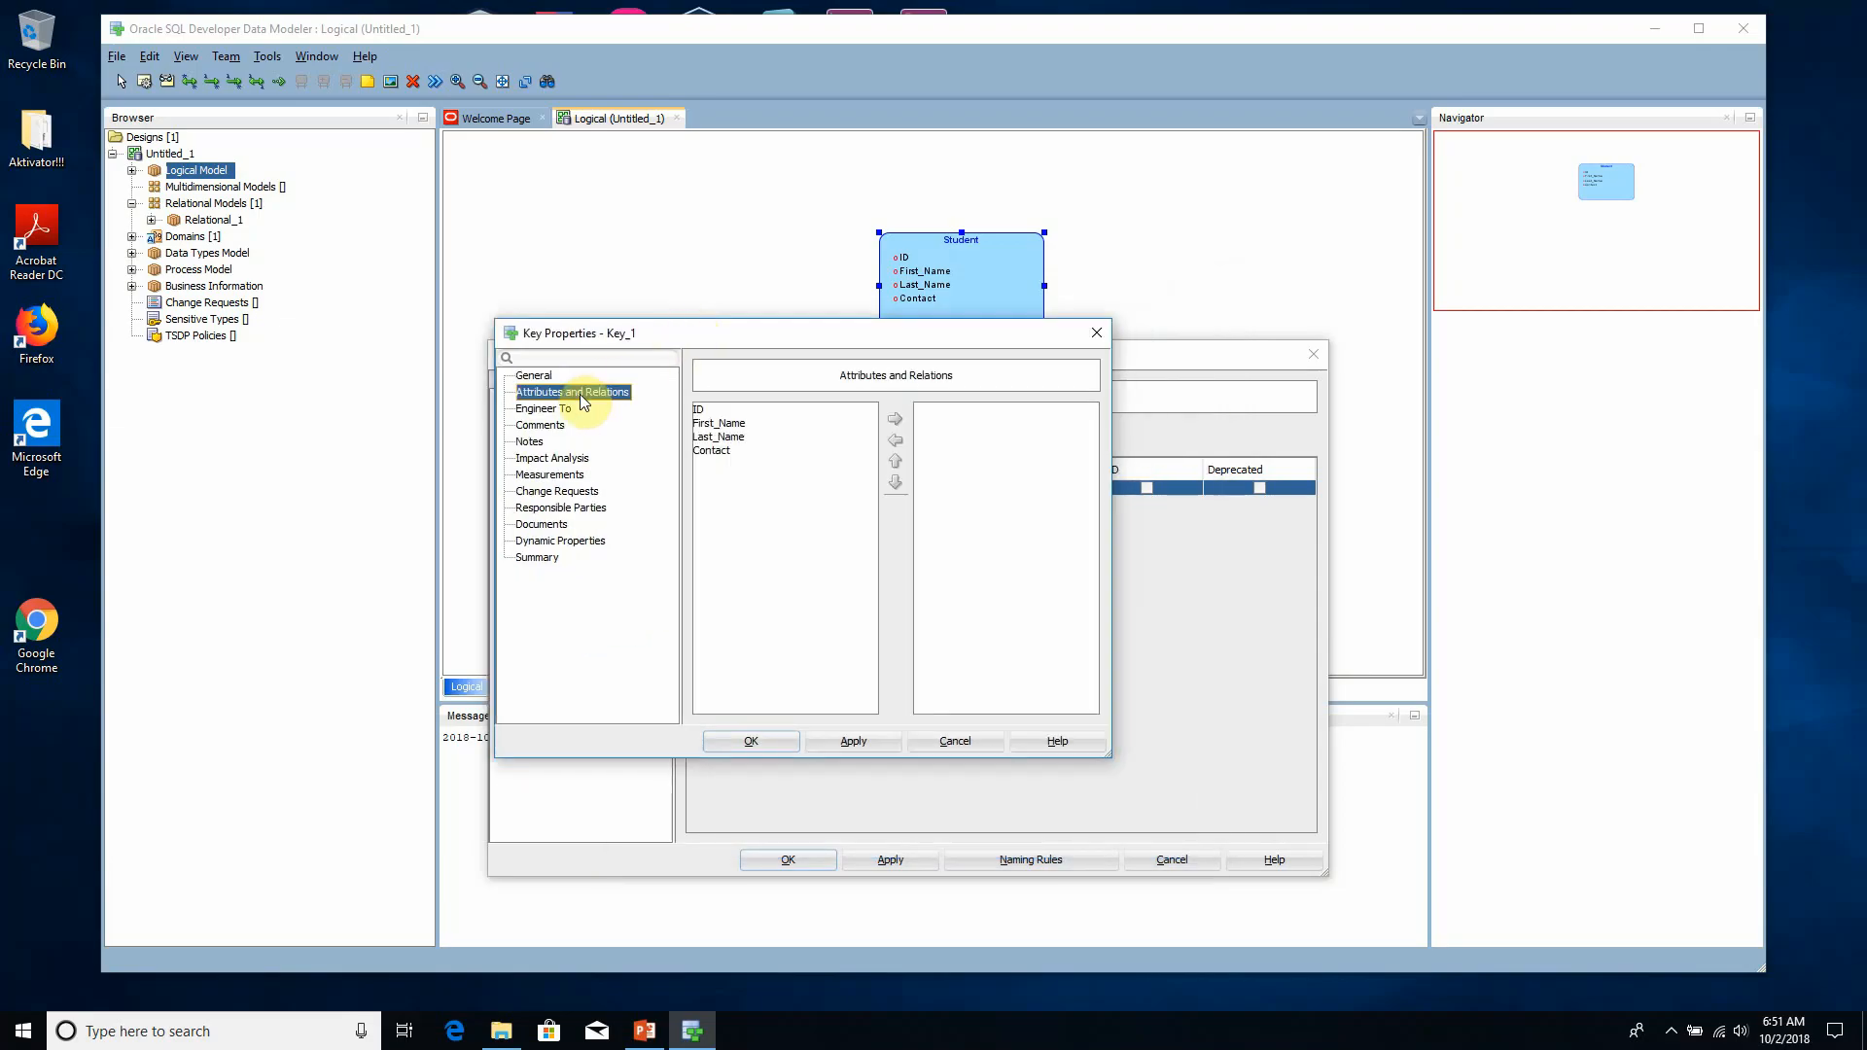
click(740, 411)
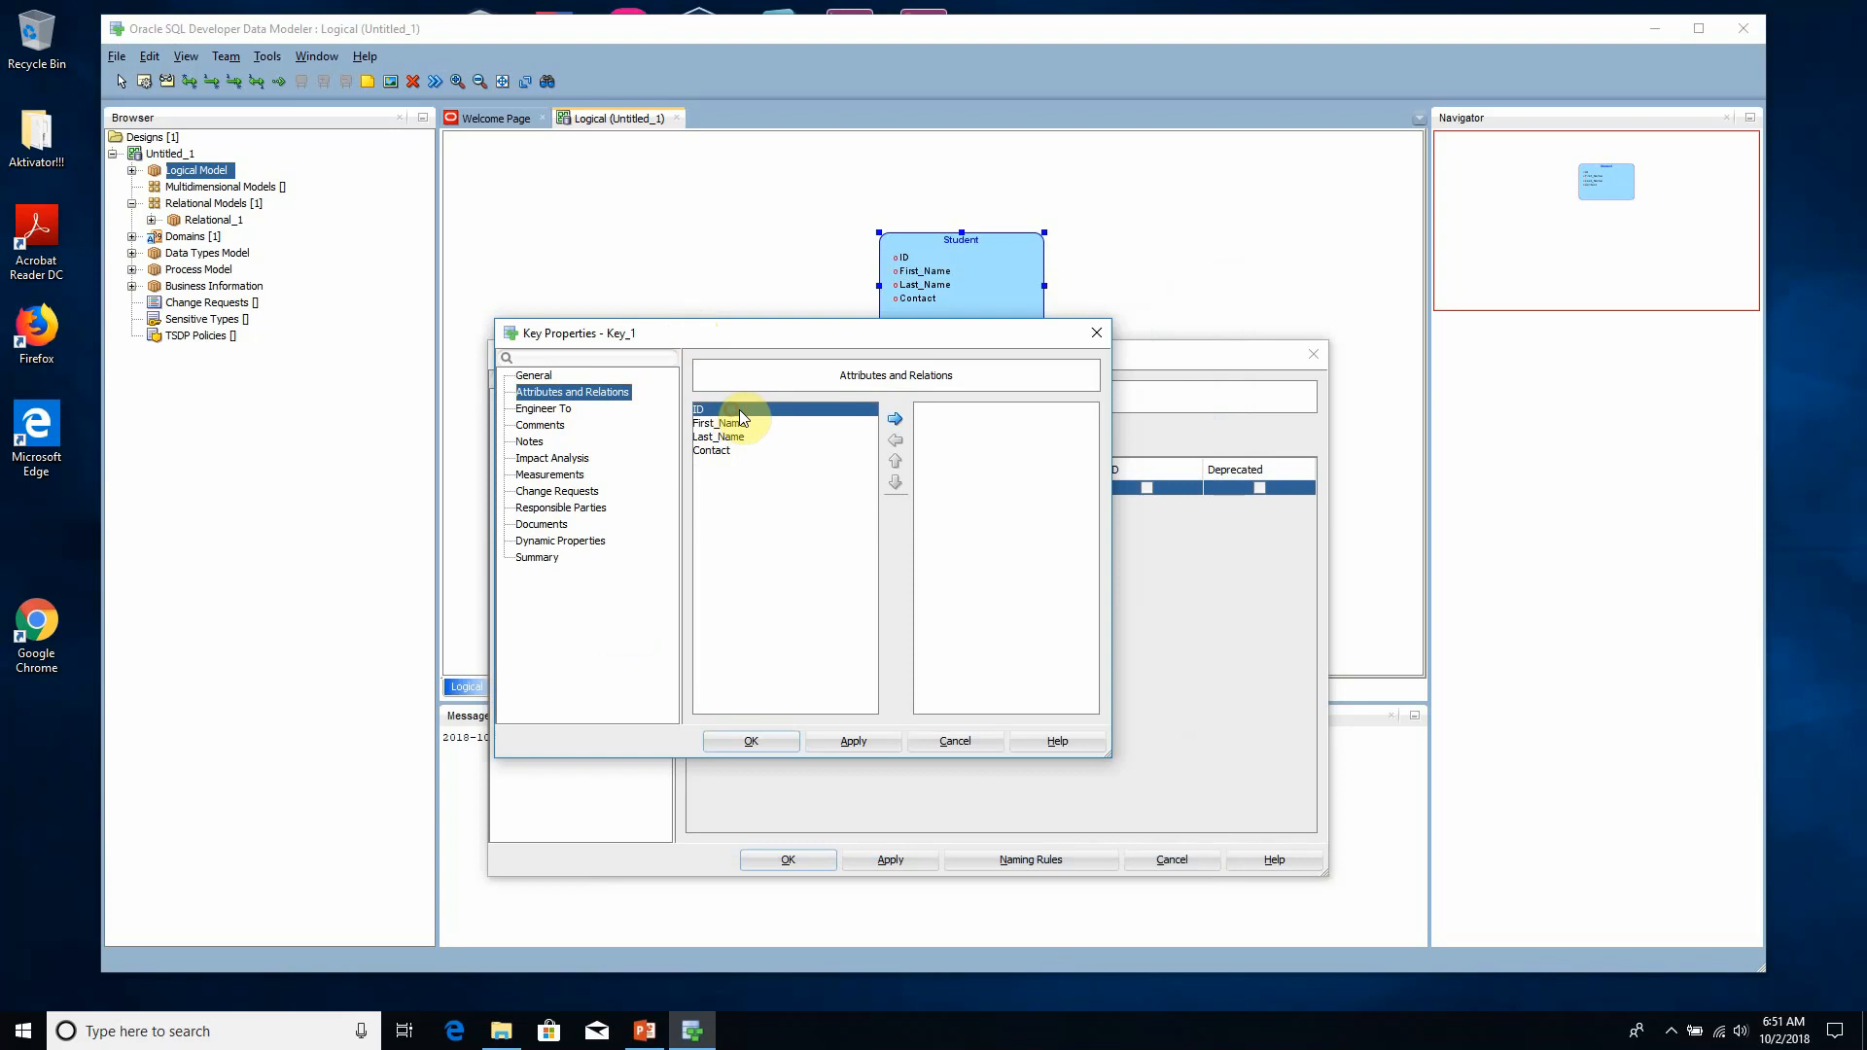
click(901, 416)
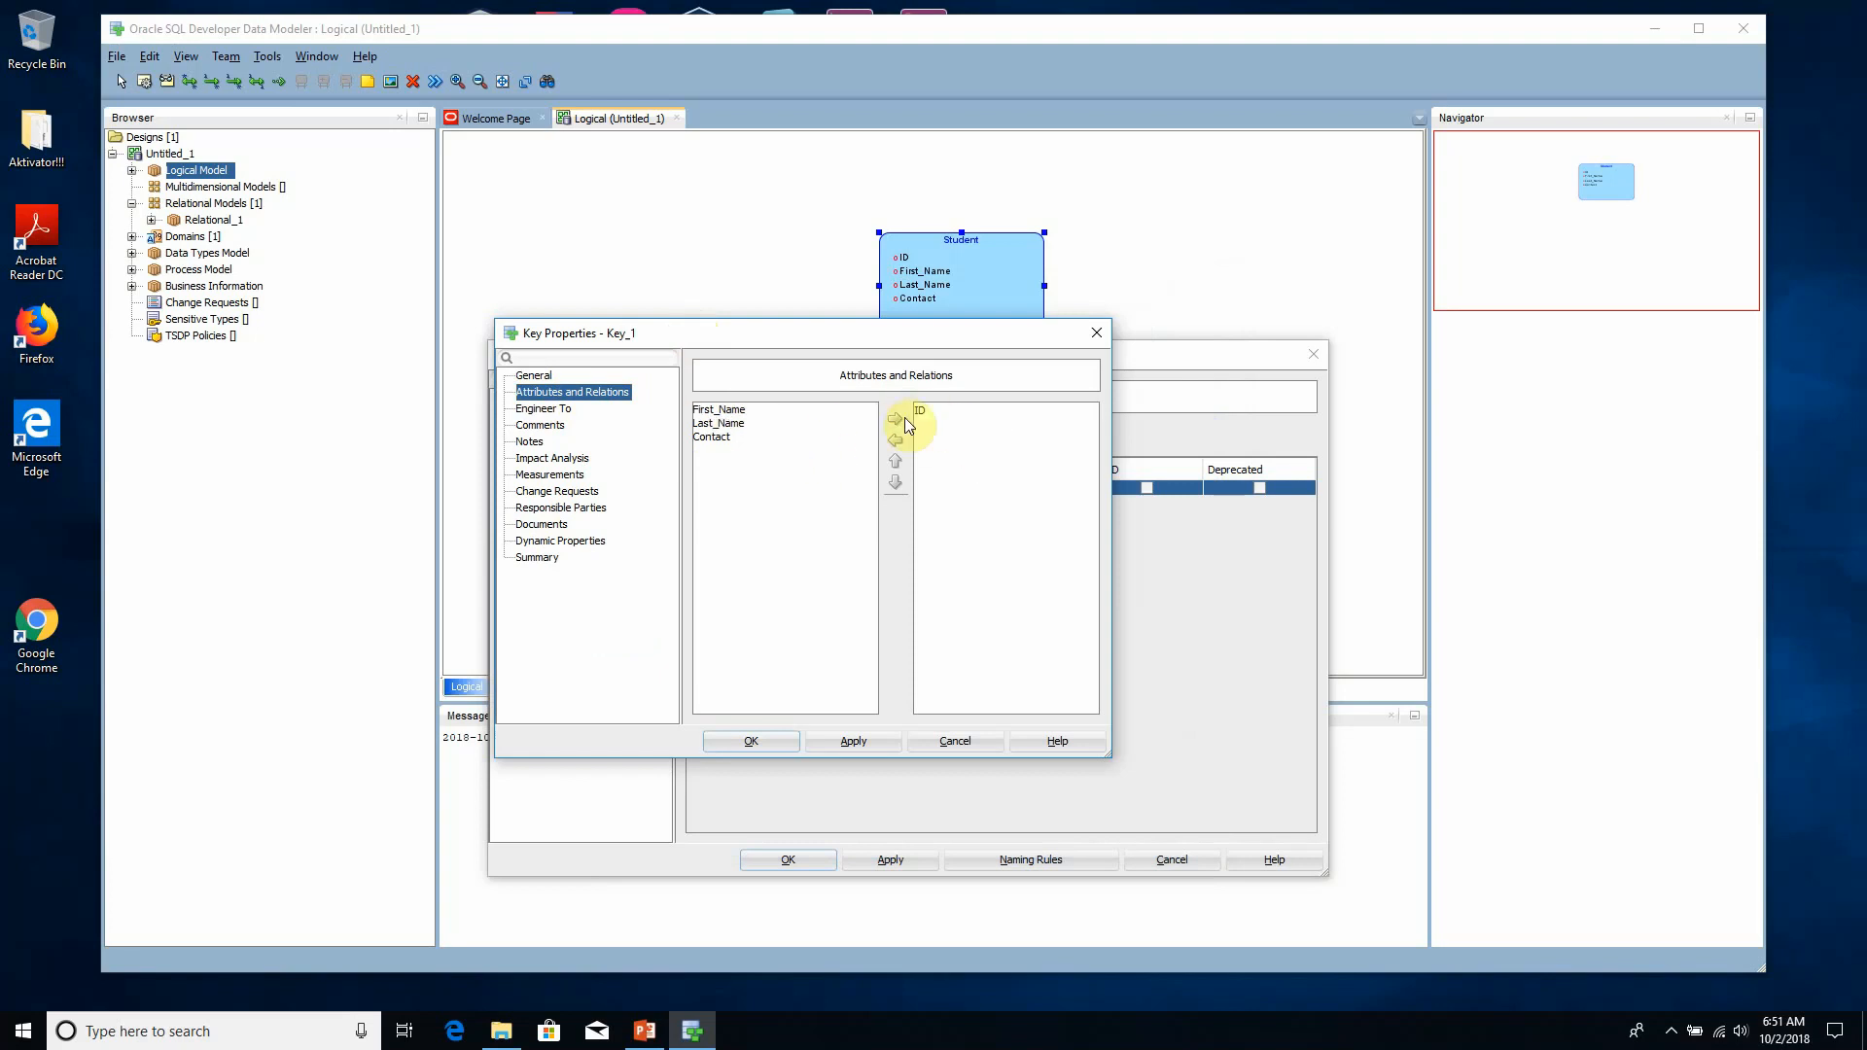
click(949, 411)
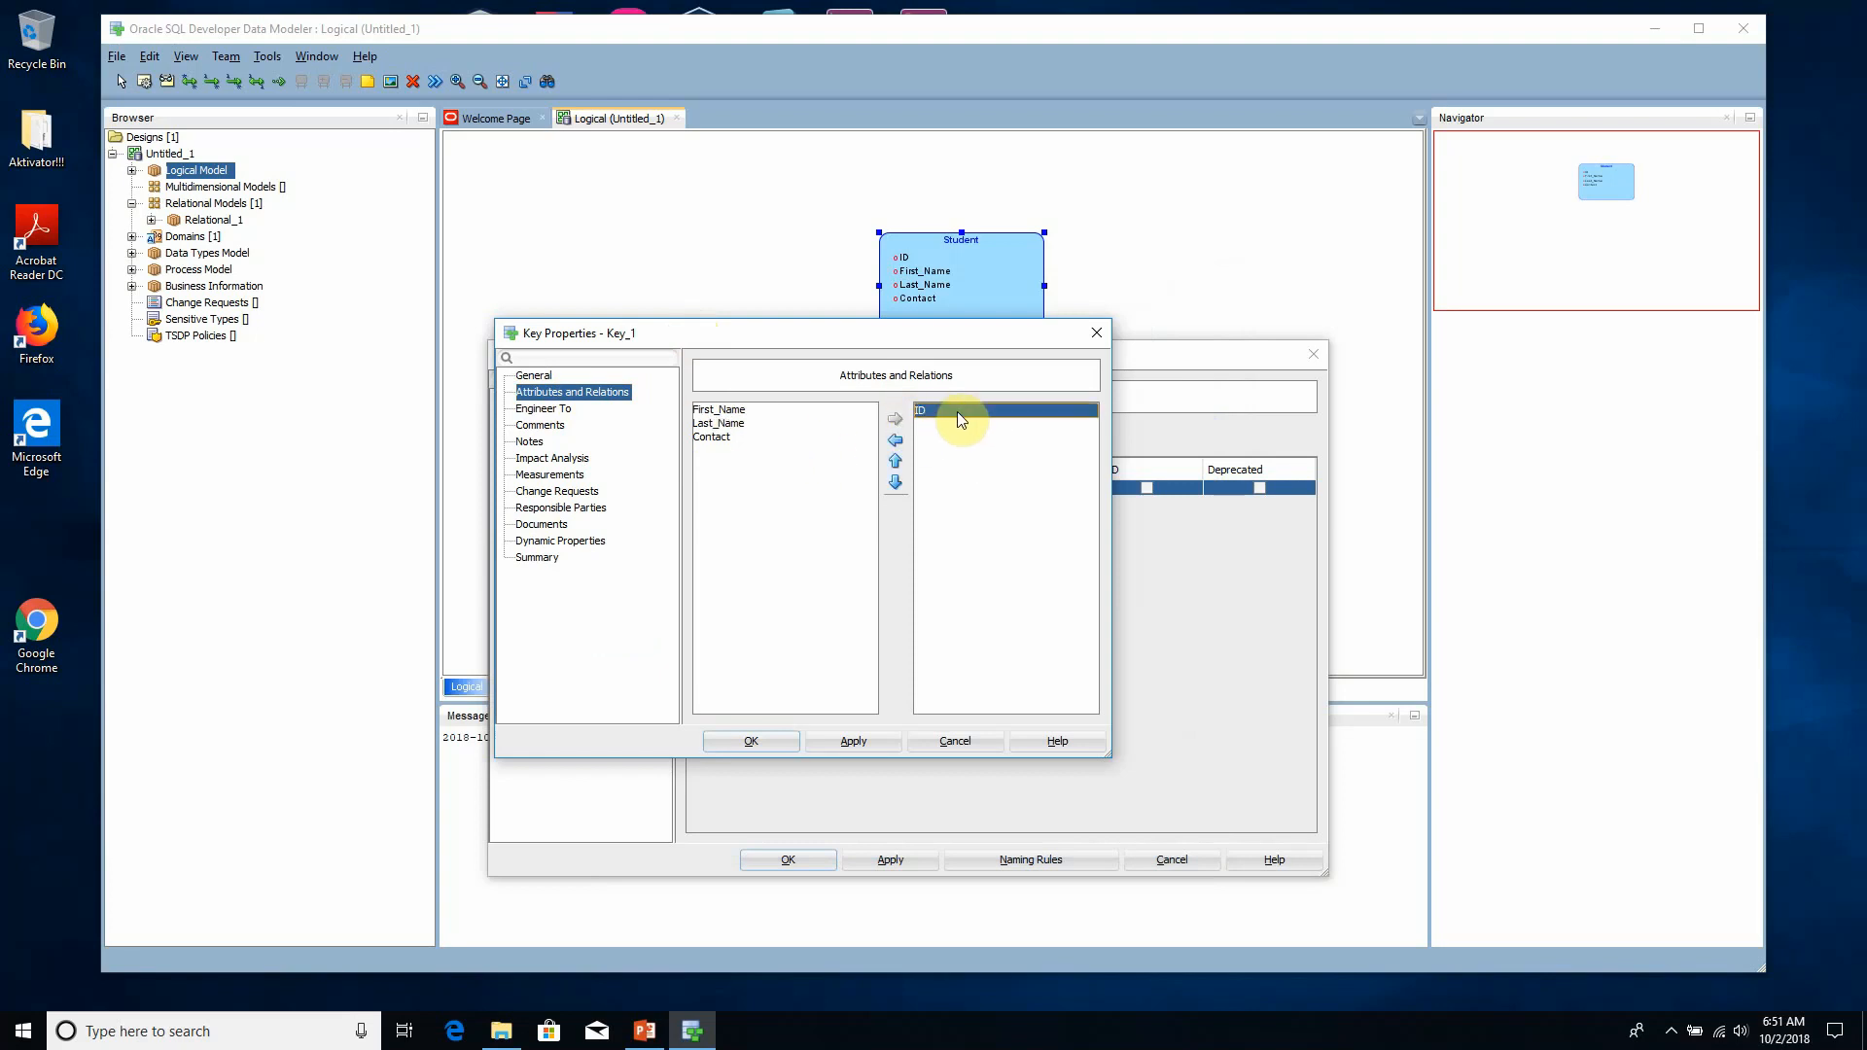
- Name the key Student_PK, set its state to Primary Key, then apply and close both properties dialogs
click(534, 375)
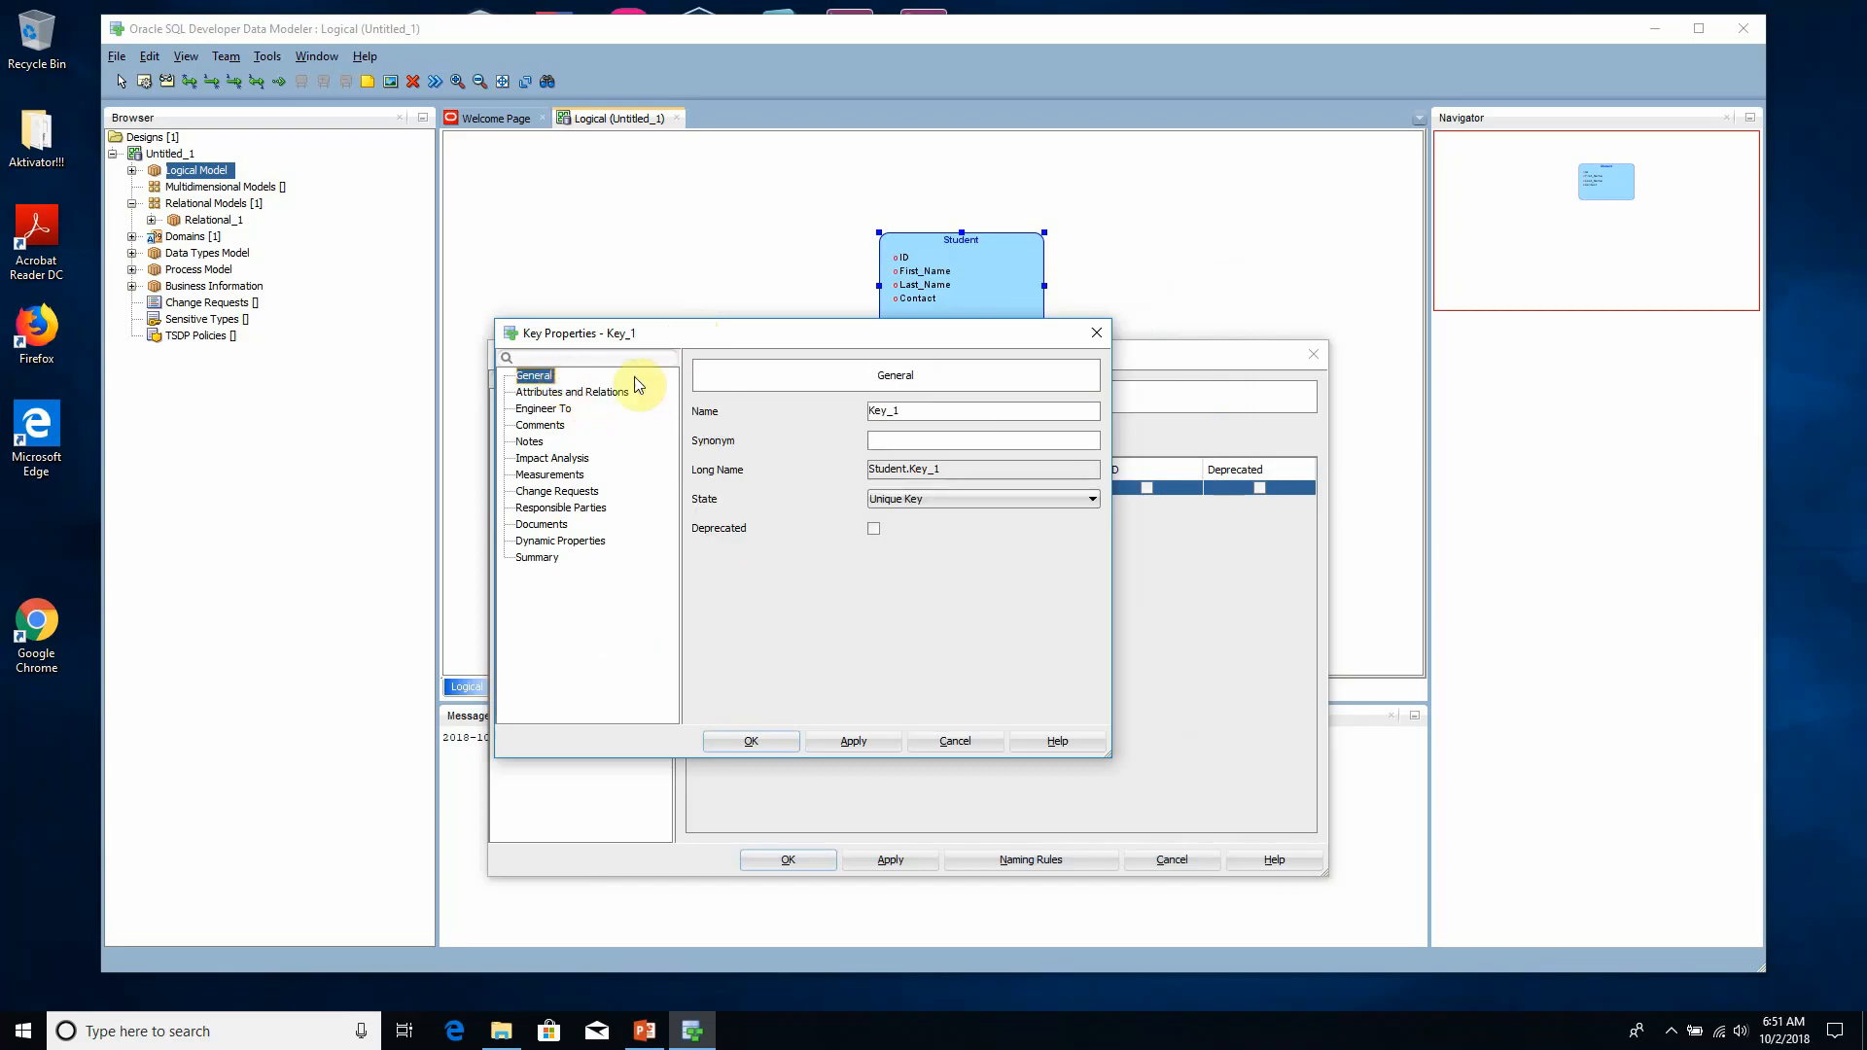
double_click(878, 411)
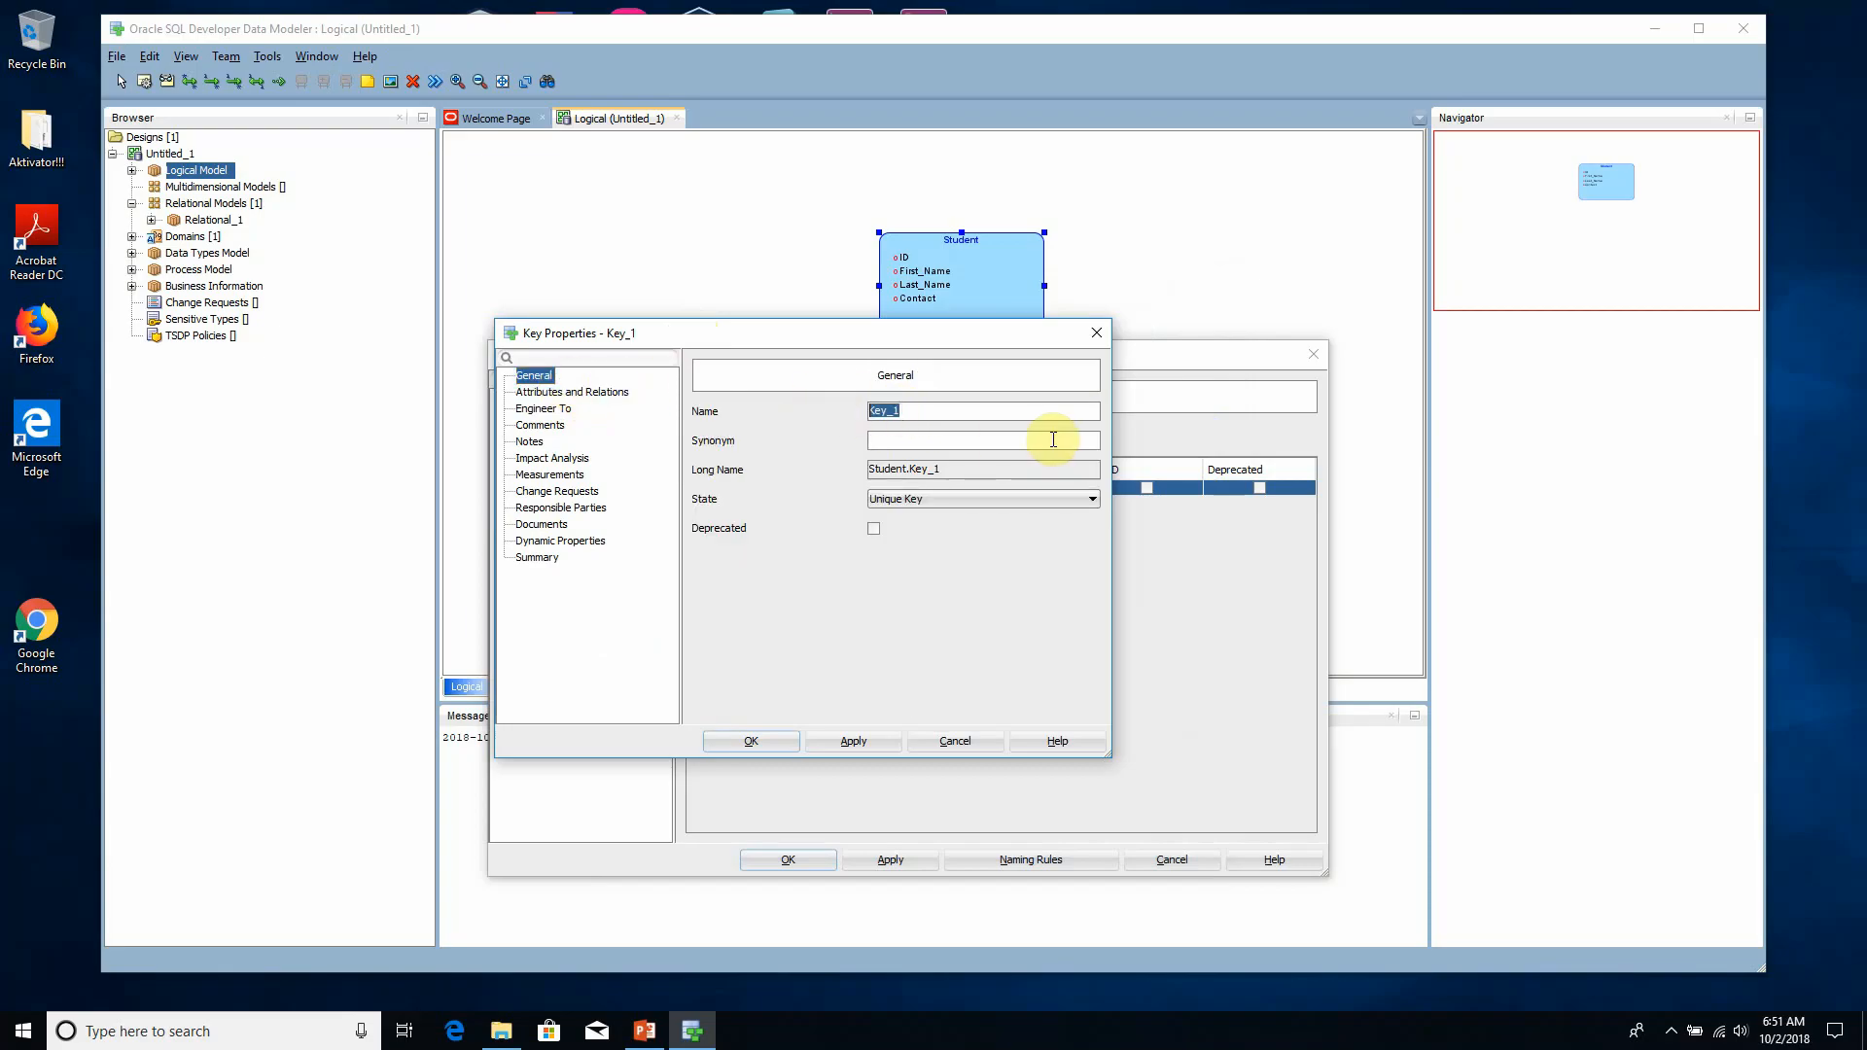
text(Student_PK)
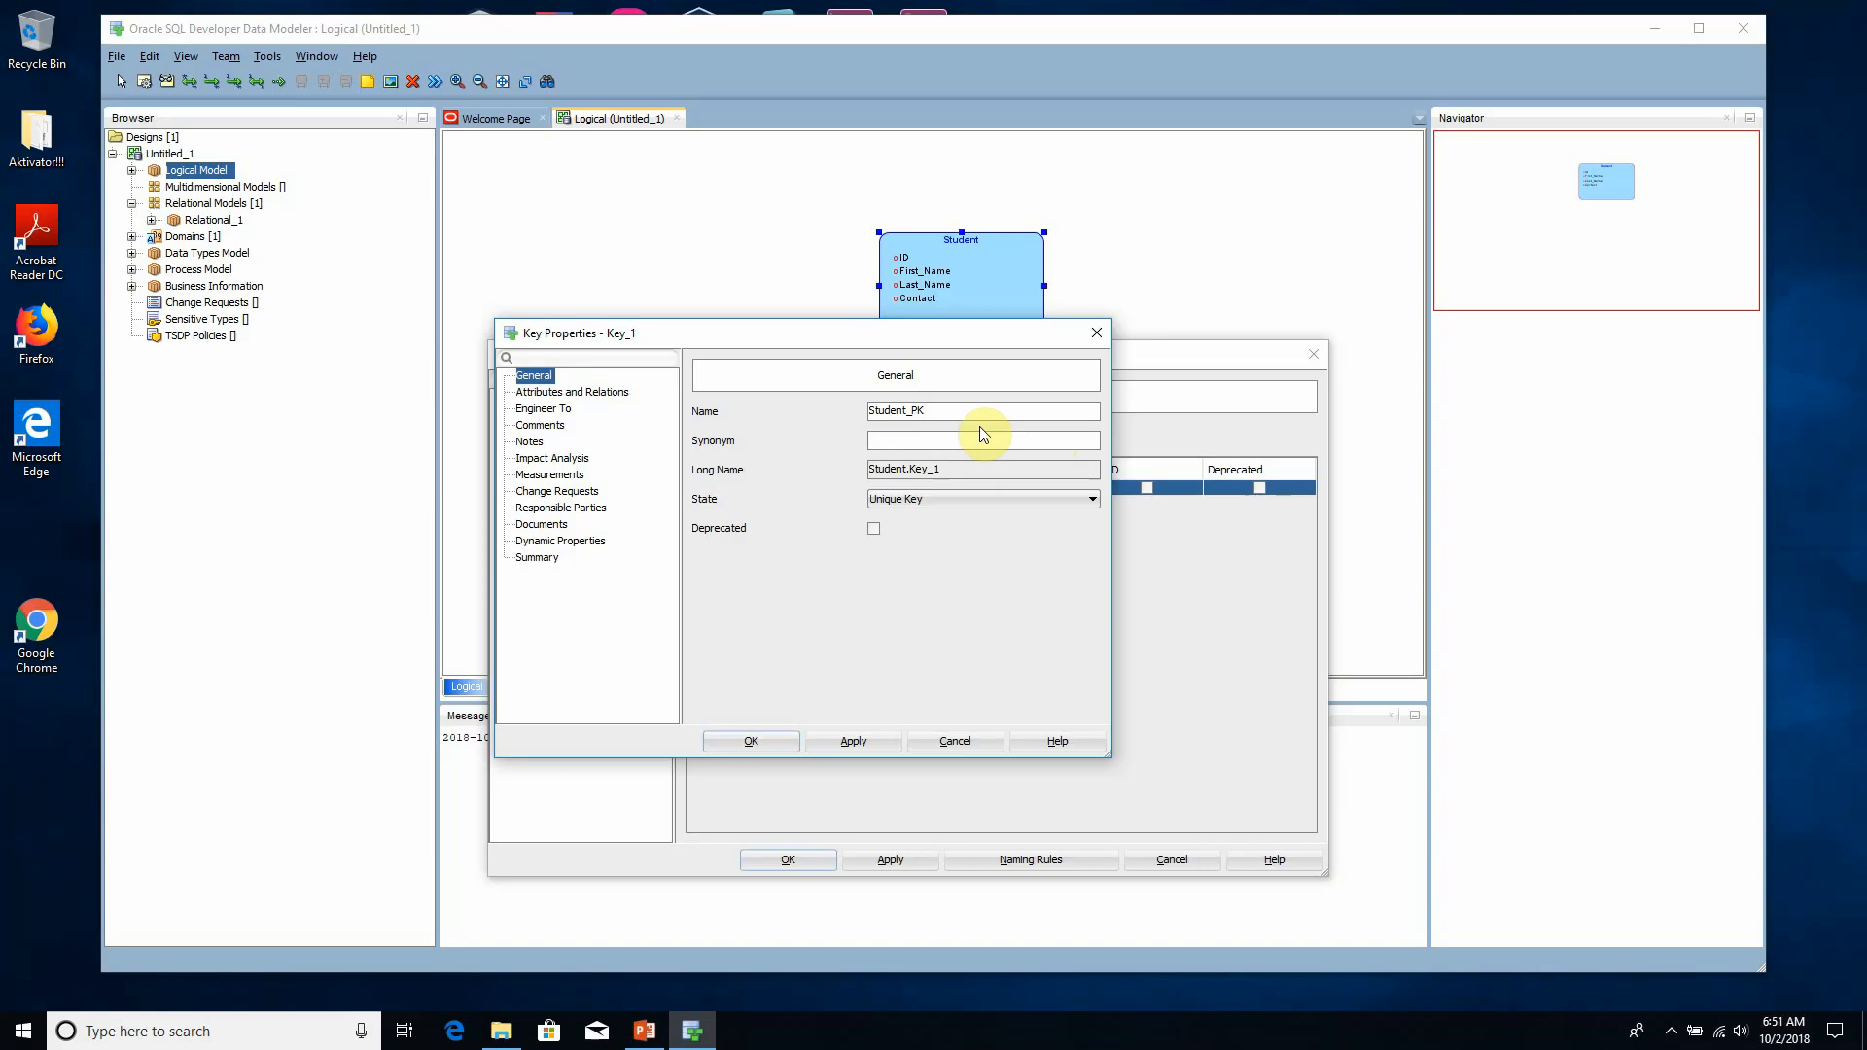
click(925, 501)
click(914, 531)
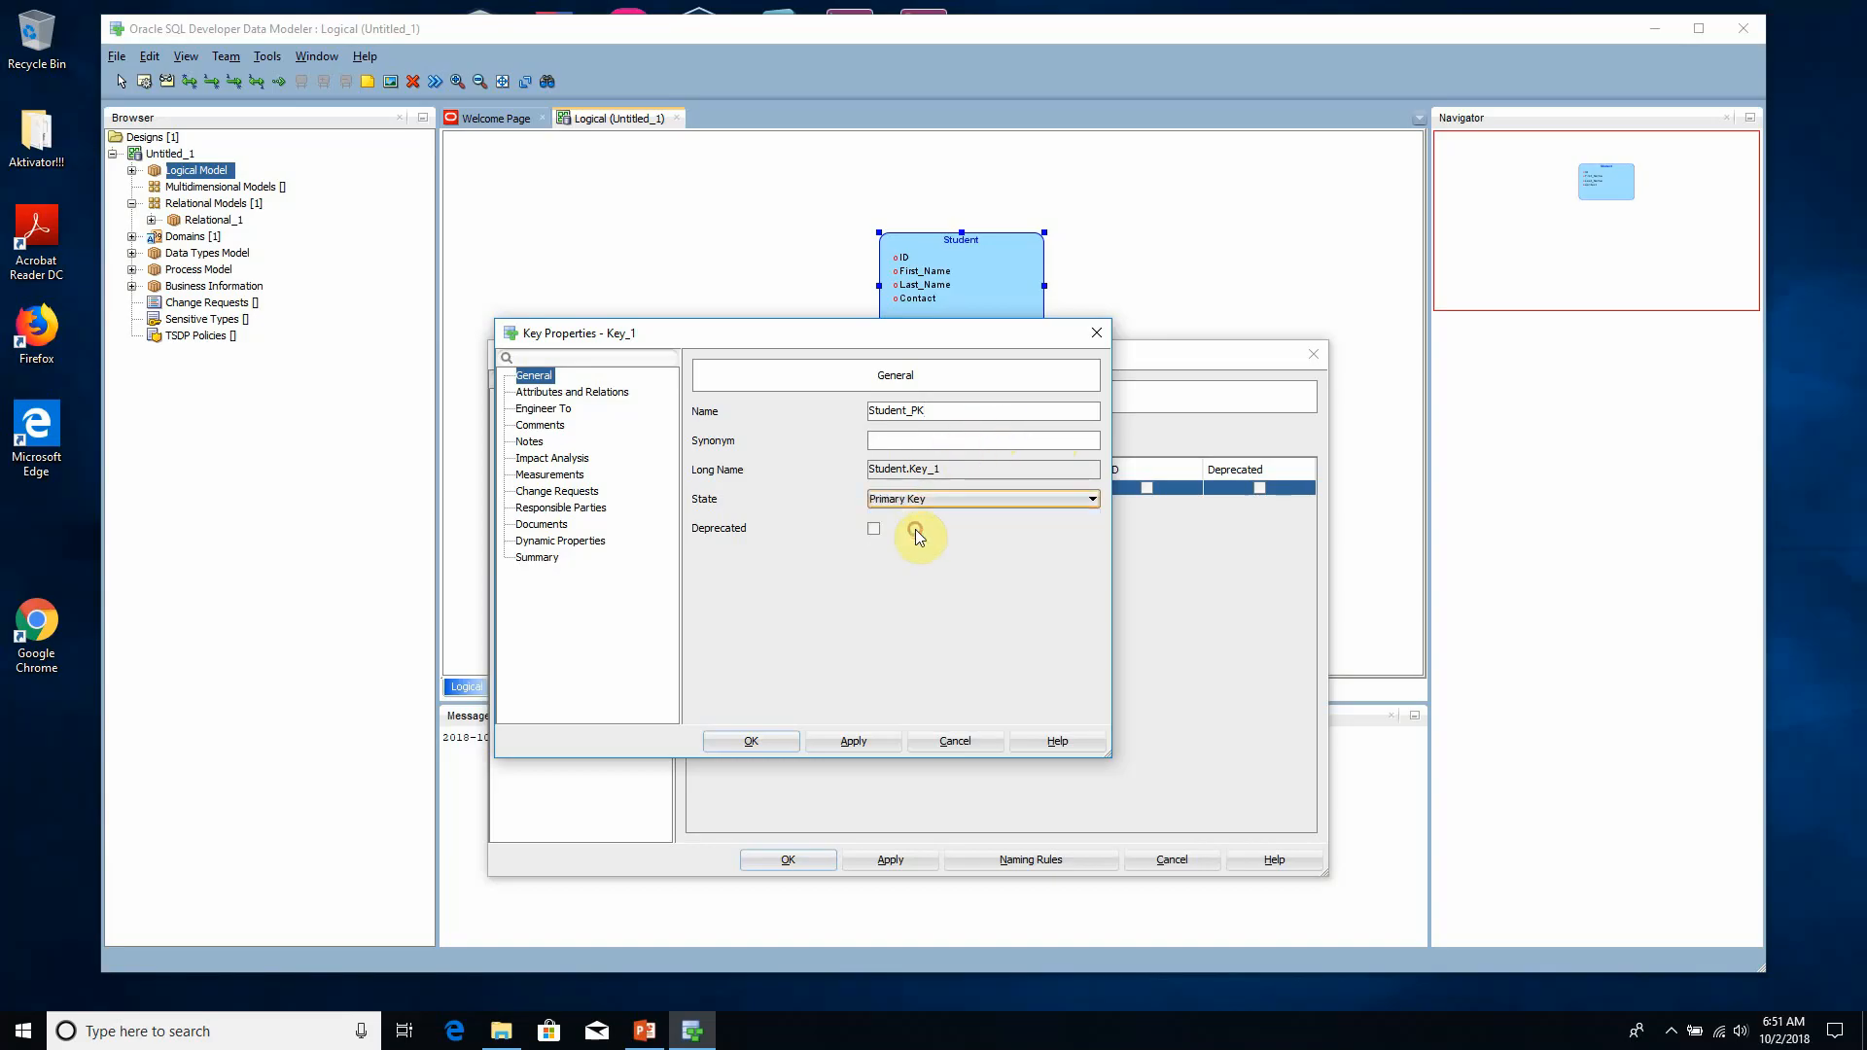
click(853, 740)
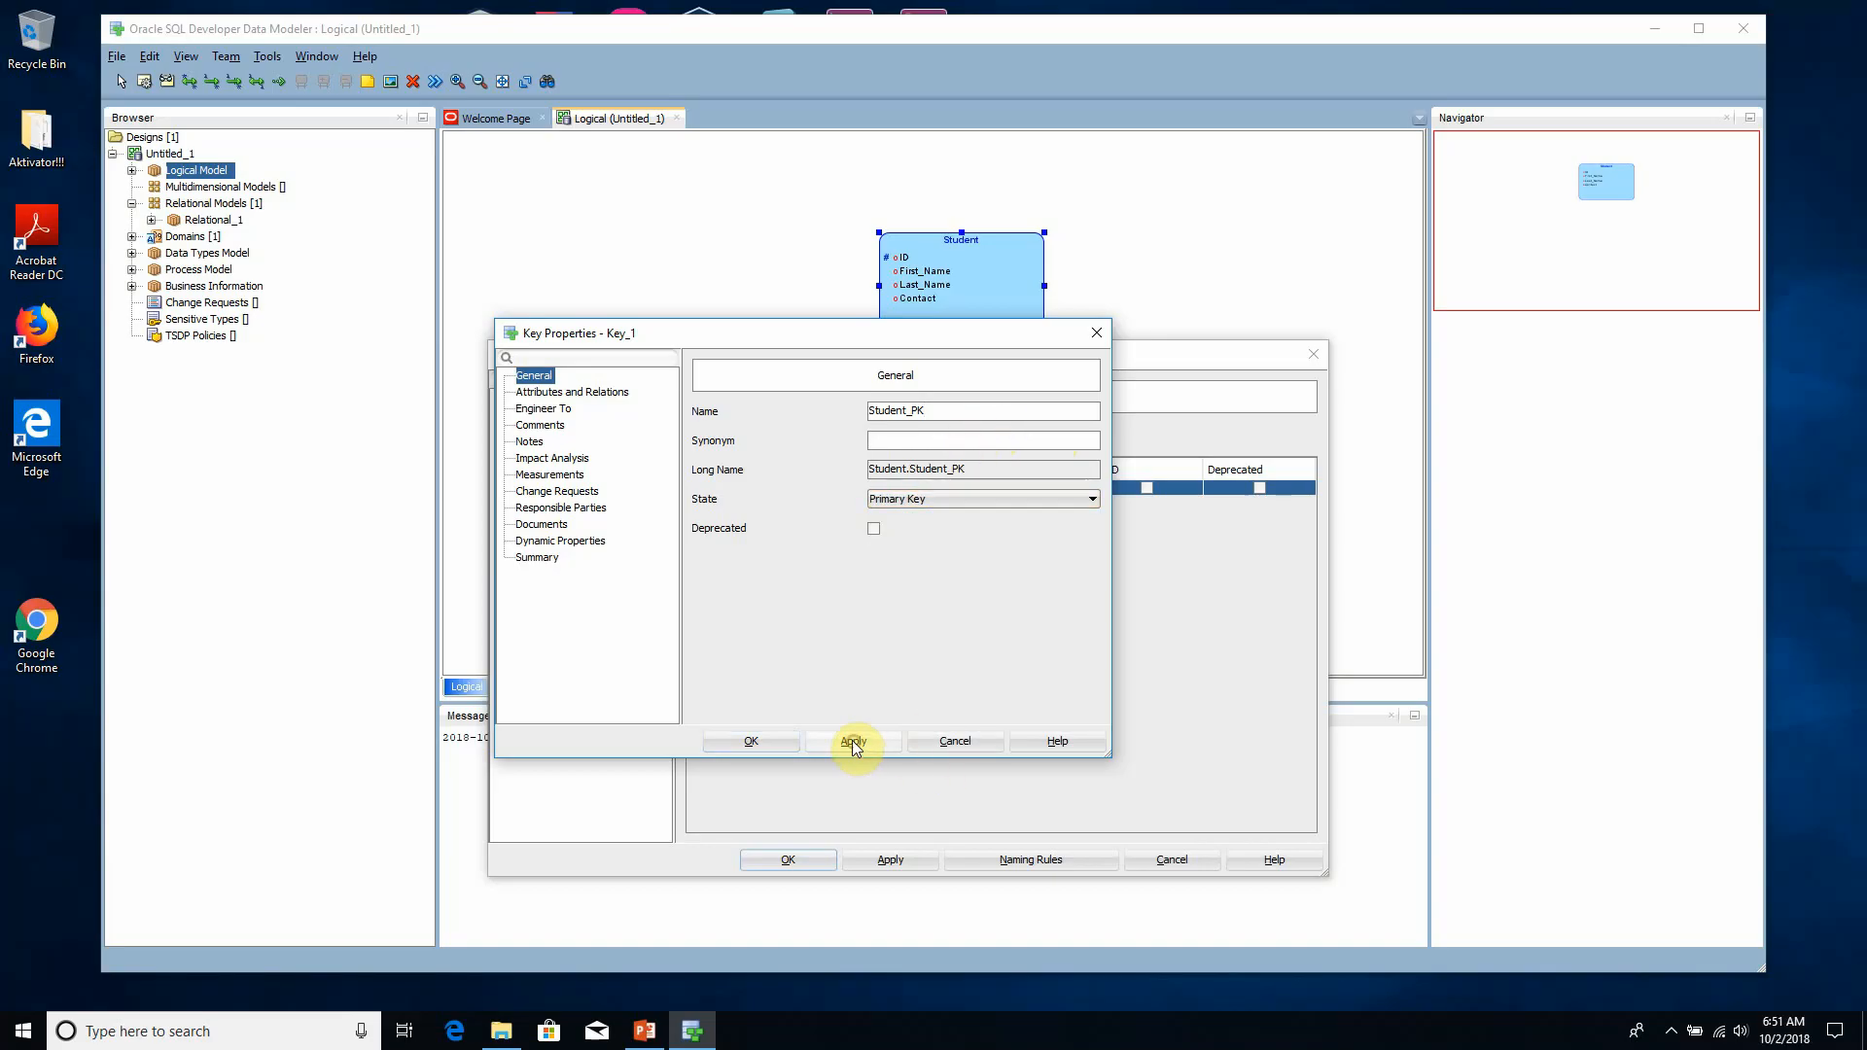
click(774, 741)
click(813, 860)
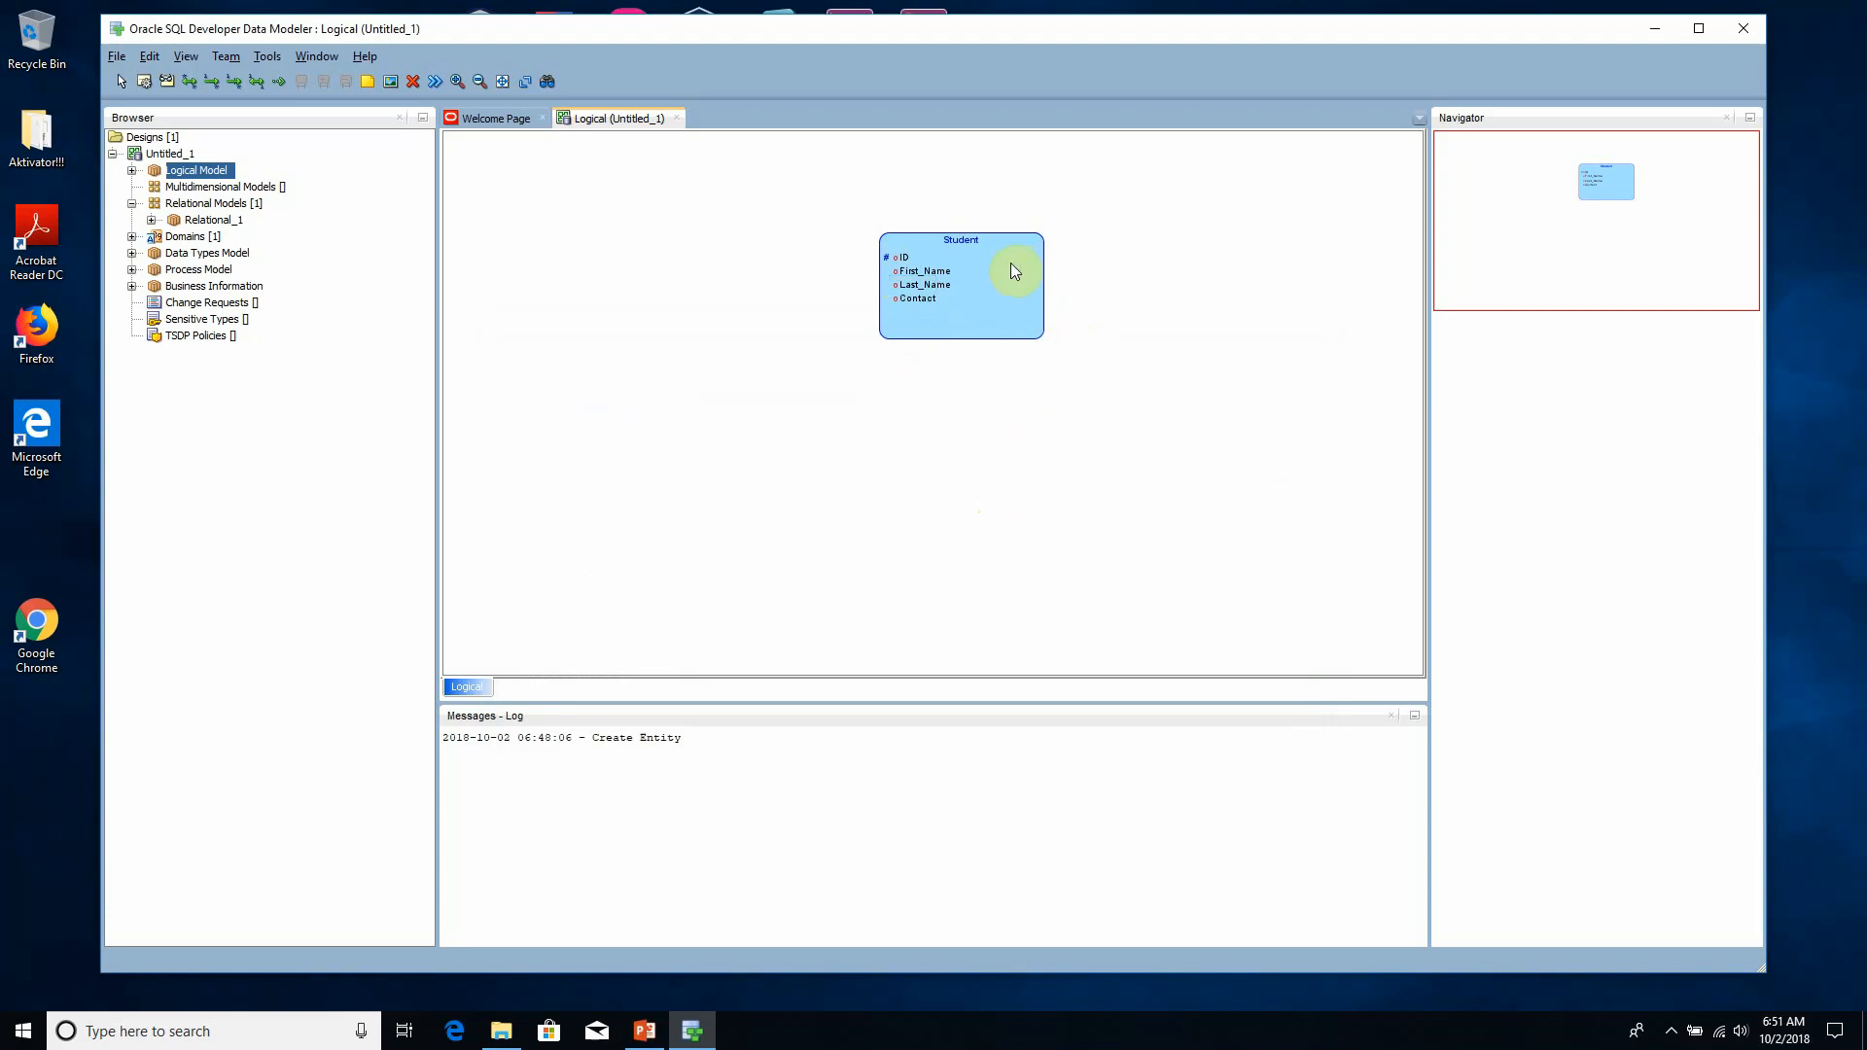
- Review the general properties and attribute details of the Student entity
drag(986, 239, 994, 275)
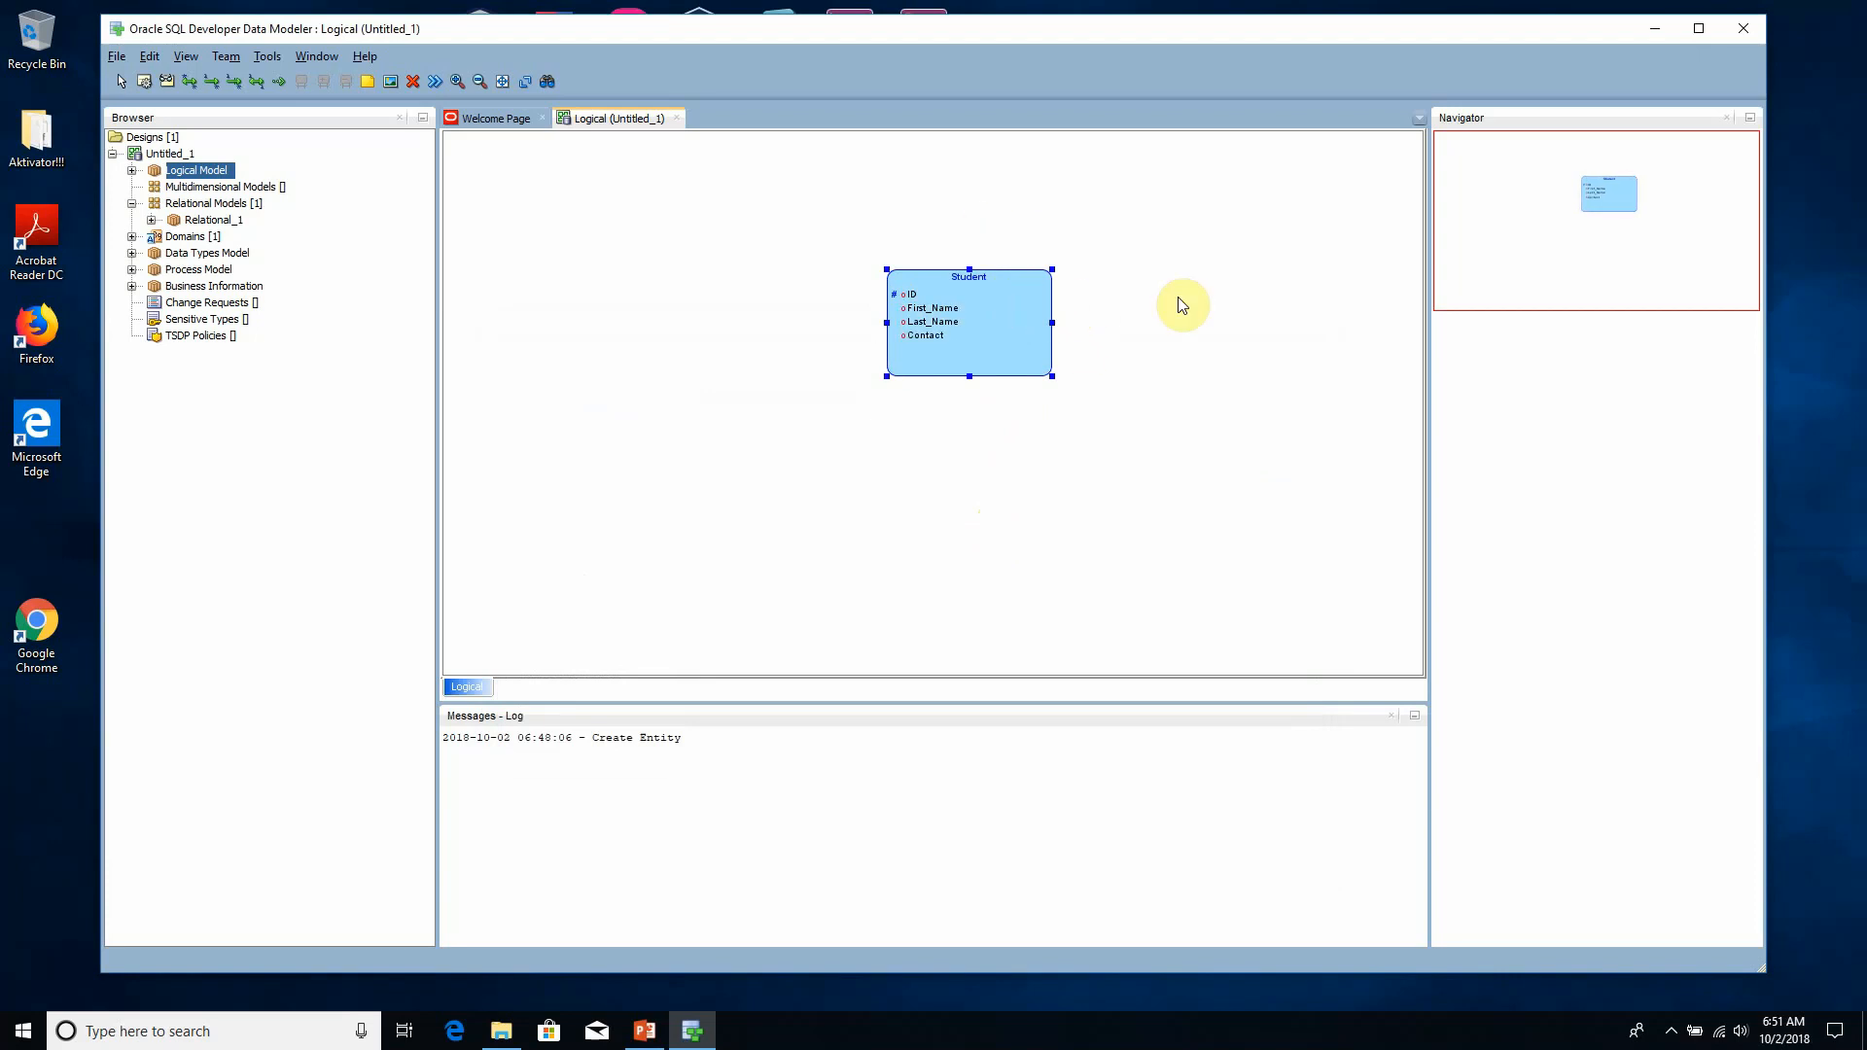
double_click(979, 307)
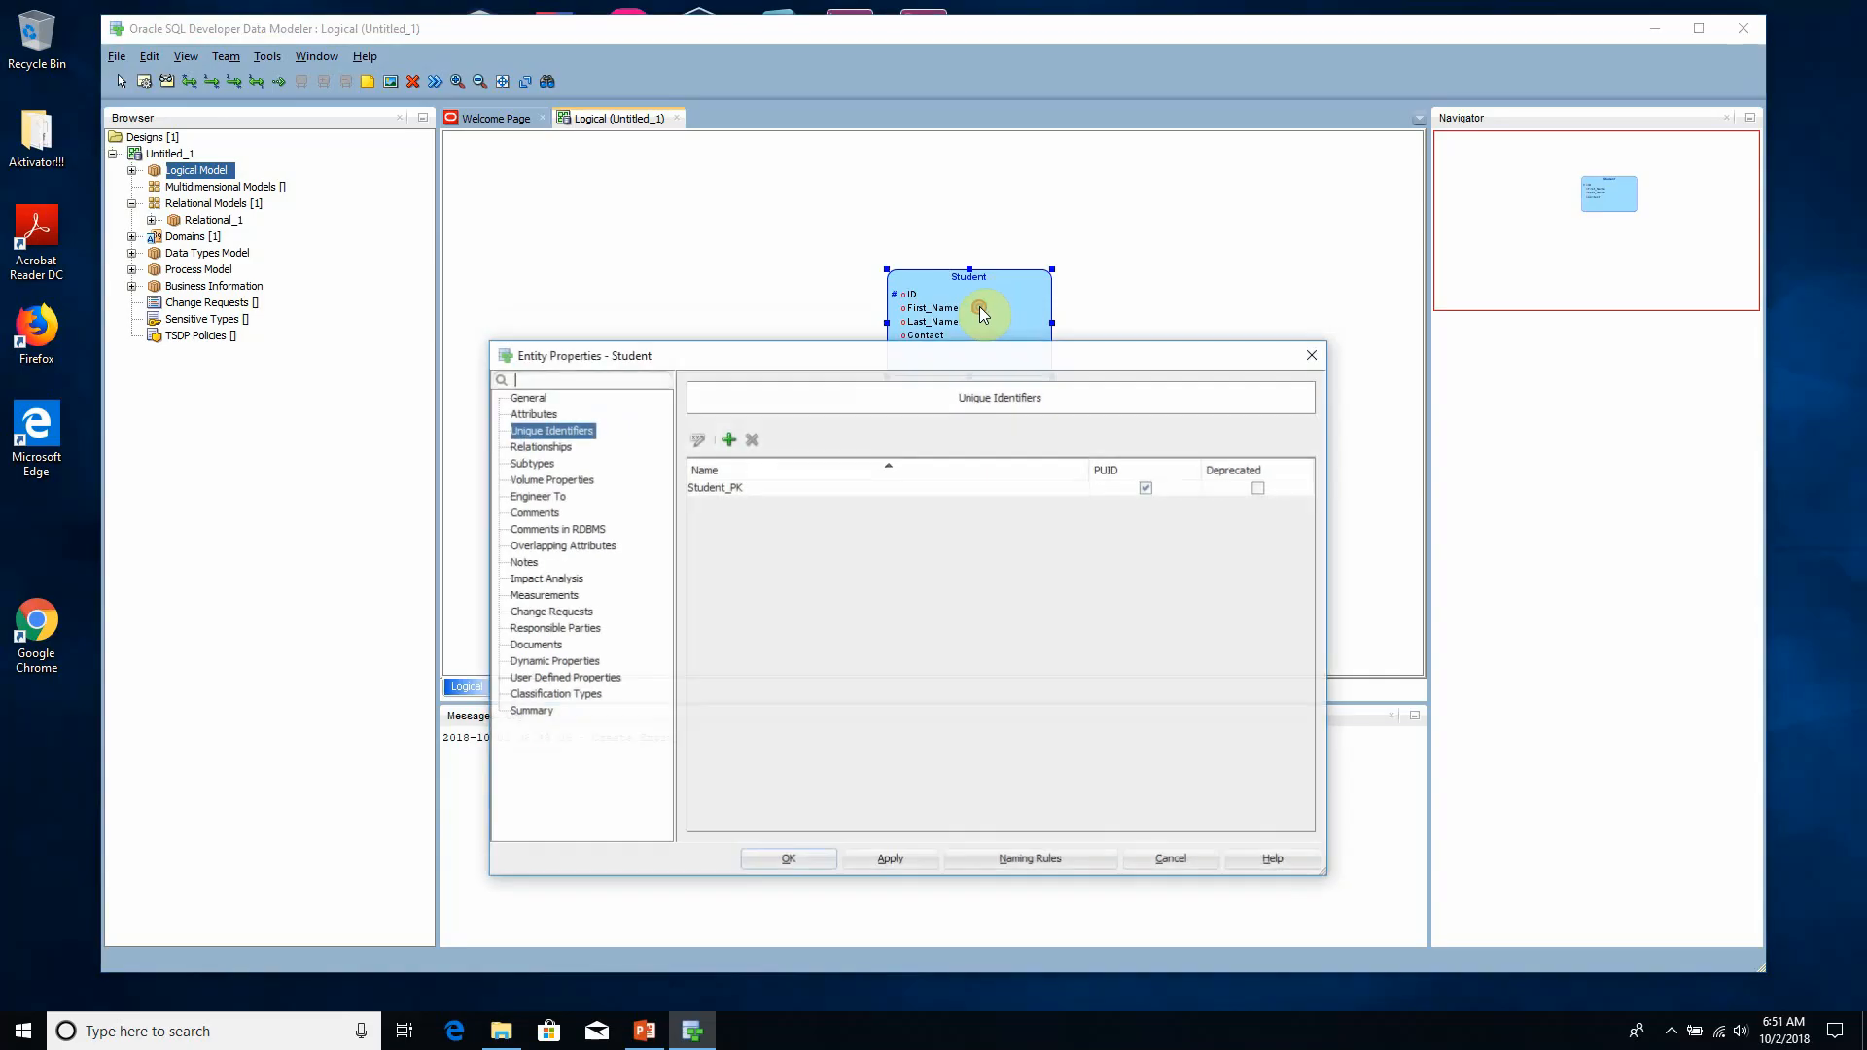
click(529, 397)
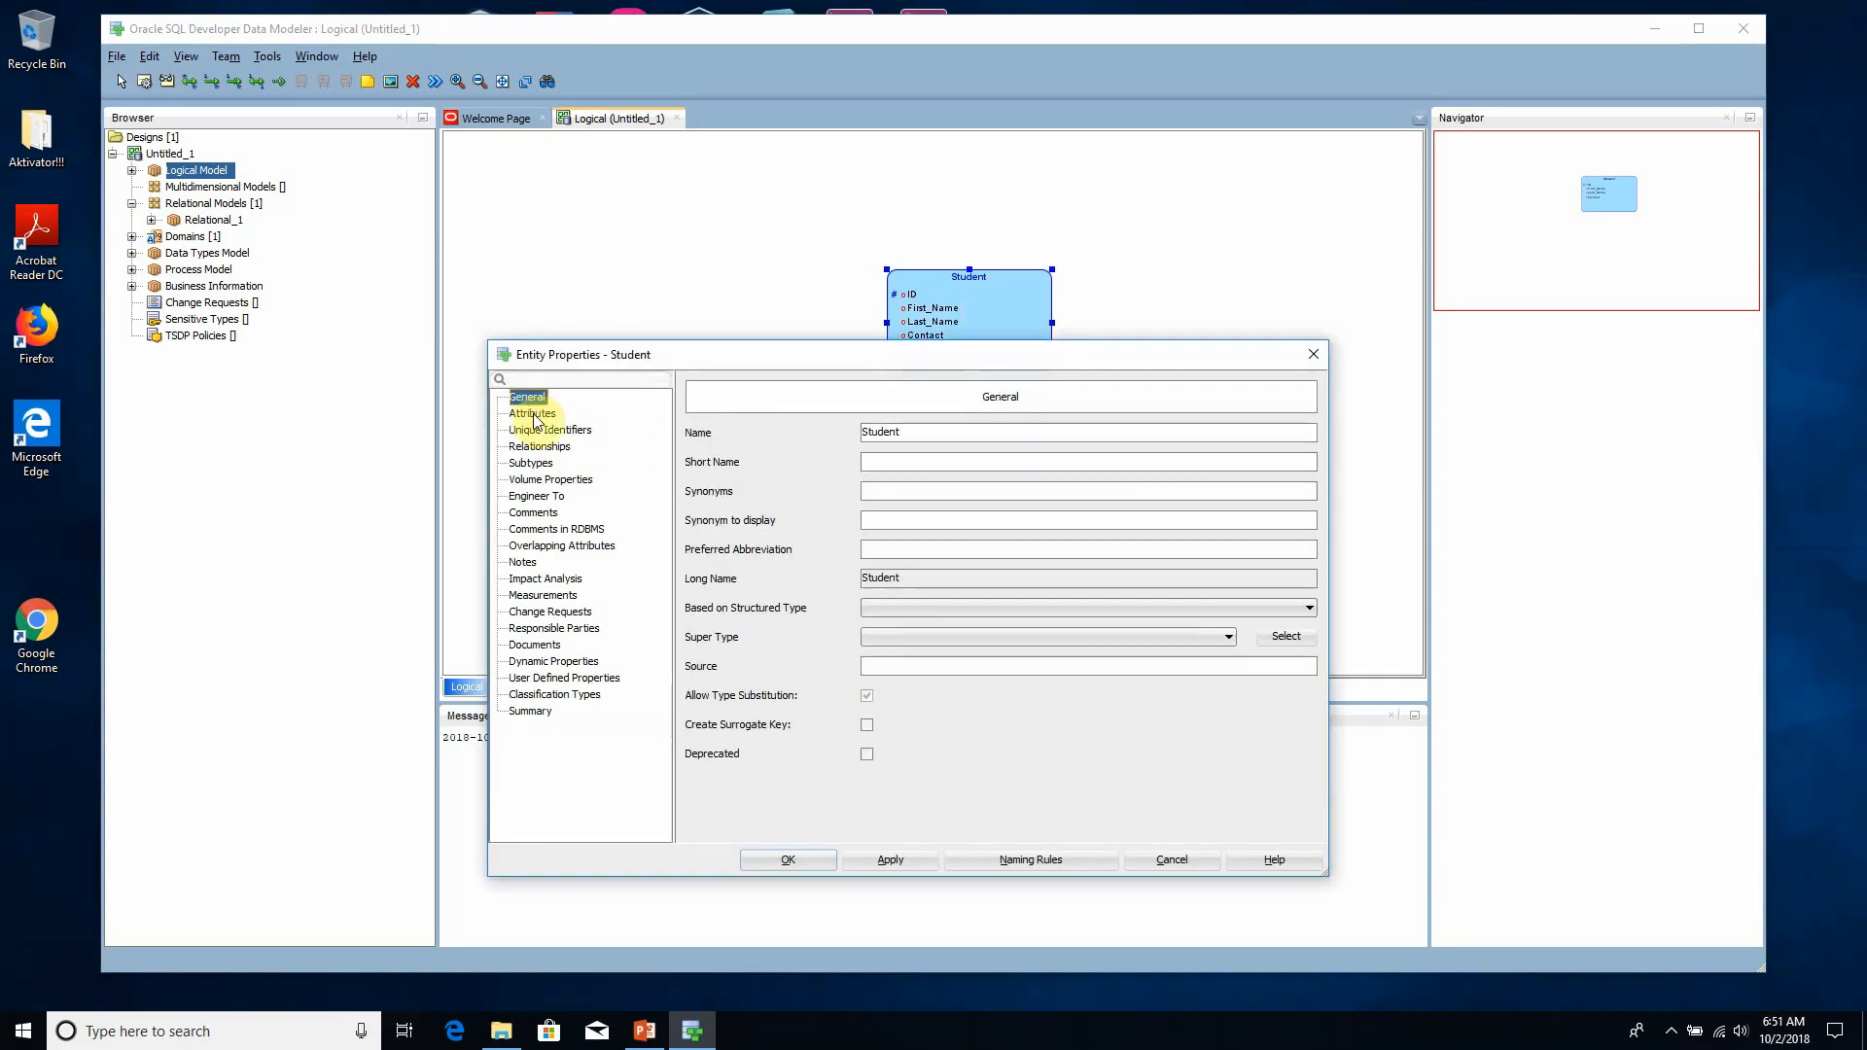
click(534, 416)
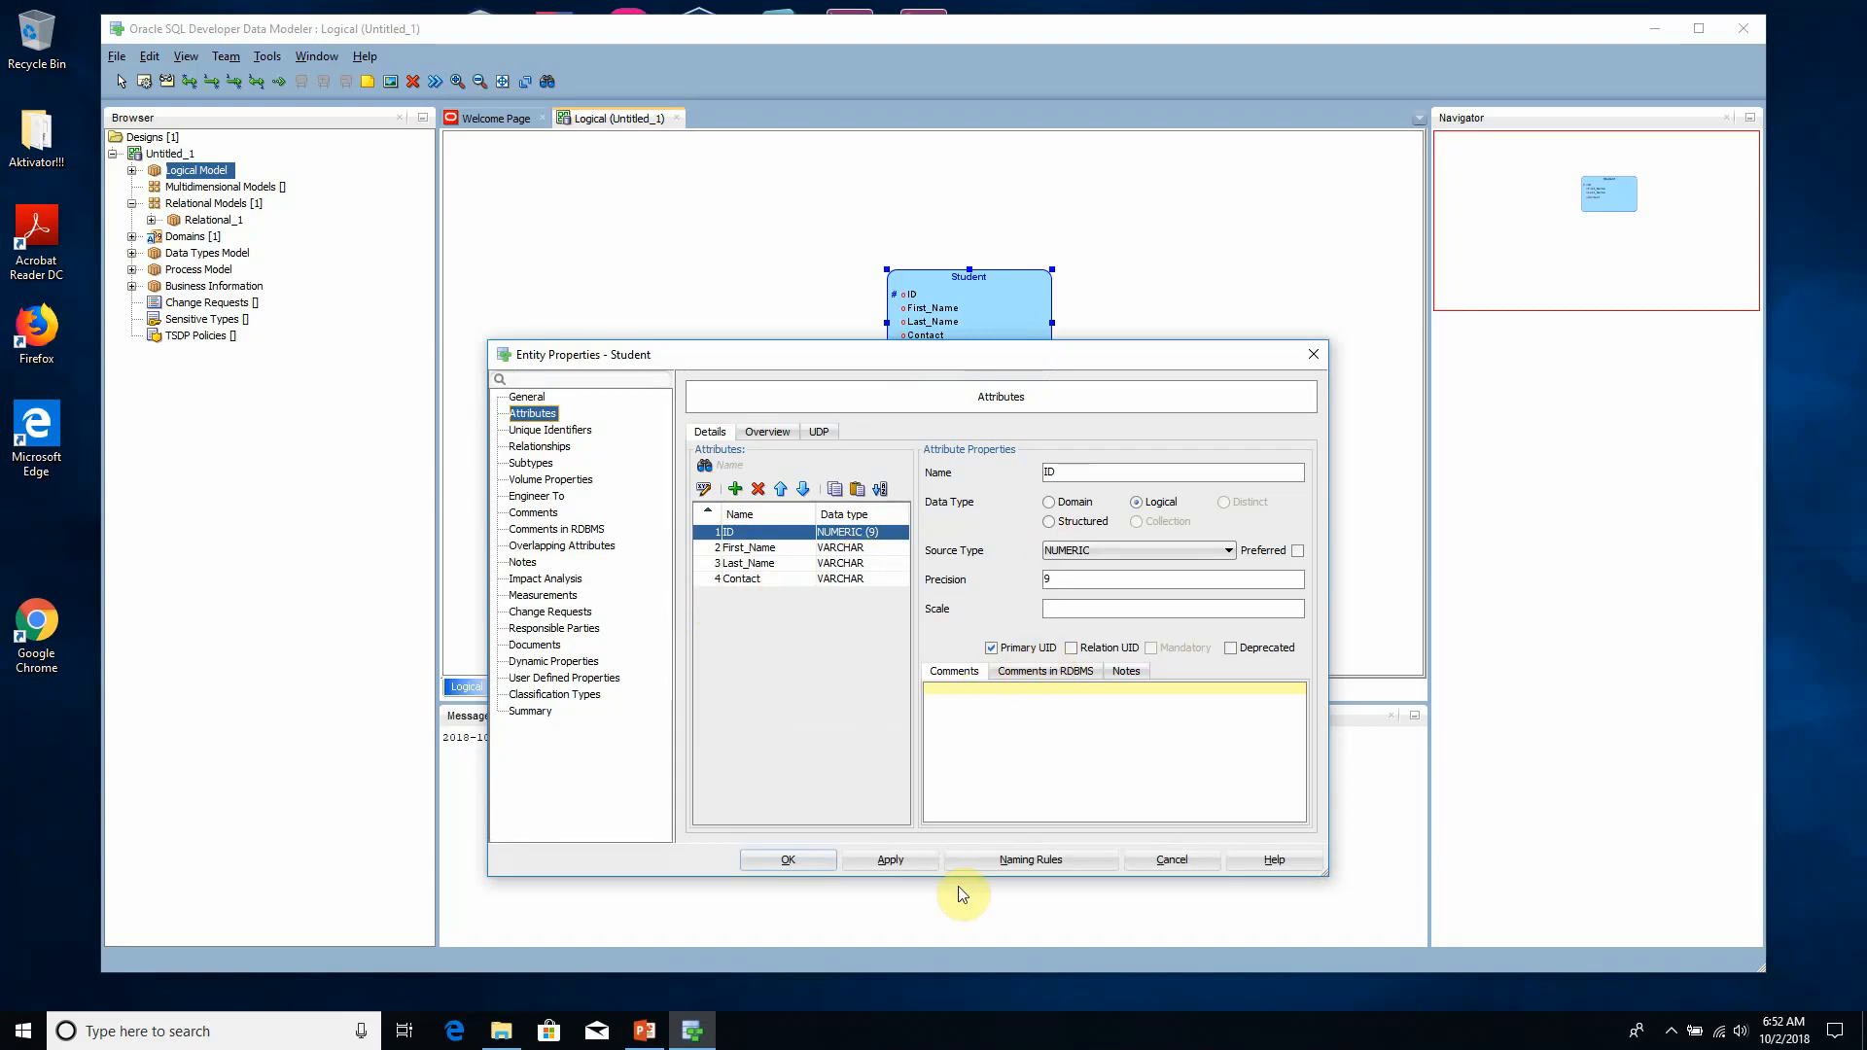
click(902, 866)
click(785, 856)
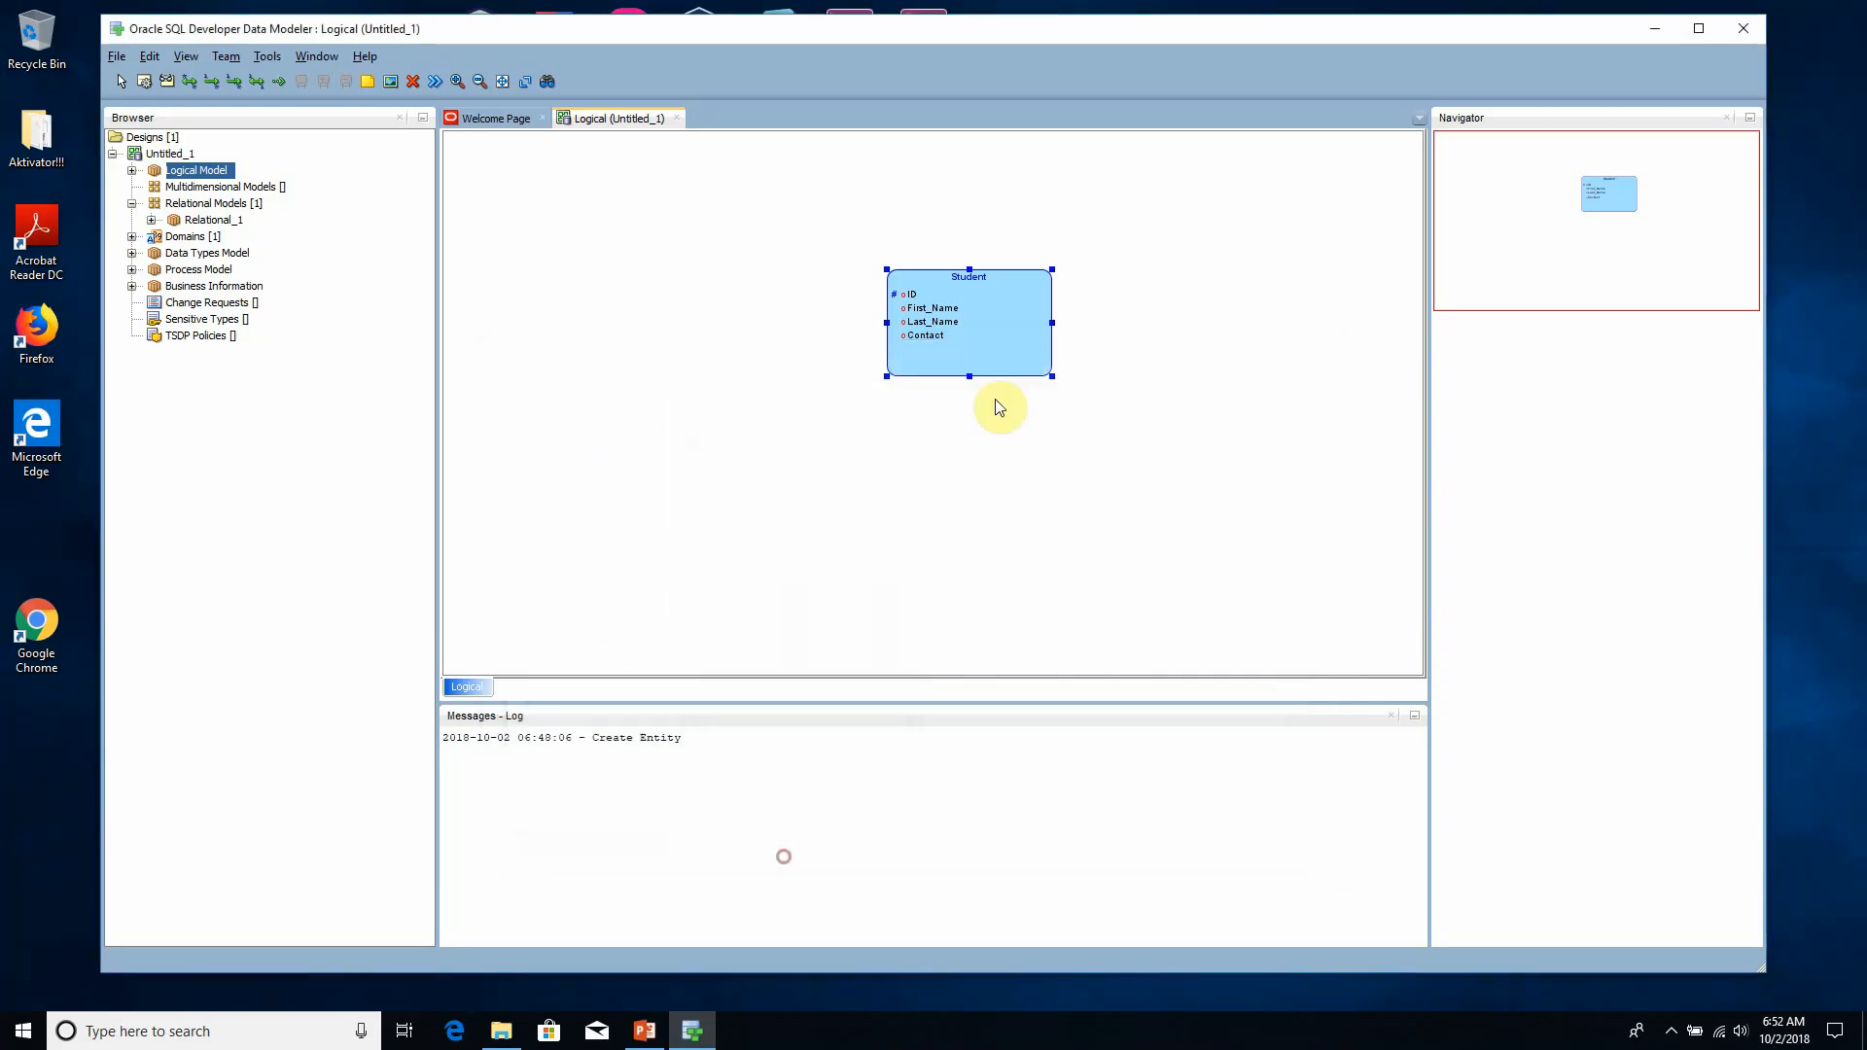
- Move the Student entity aside and create an entity named Course to its right on the logical diagram
drag(979, 298, 1090, 255)
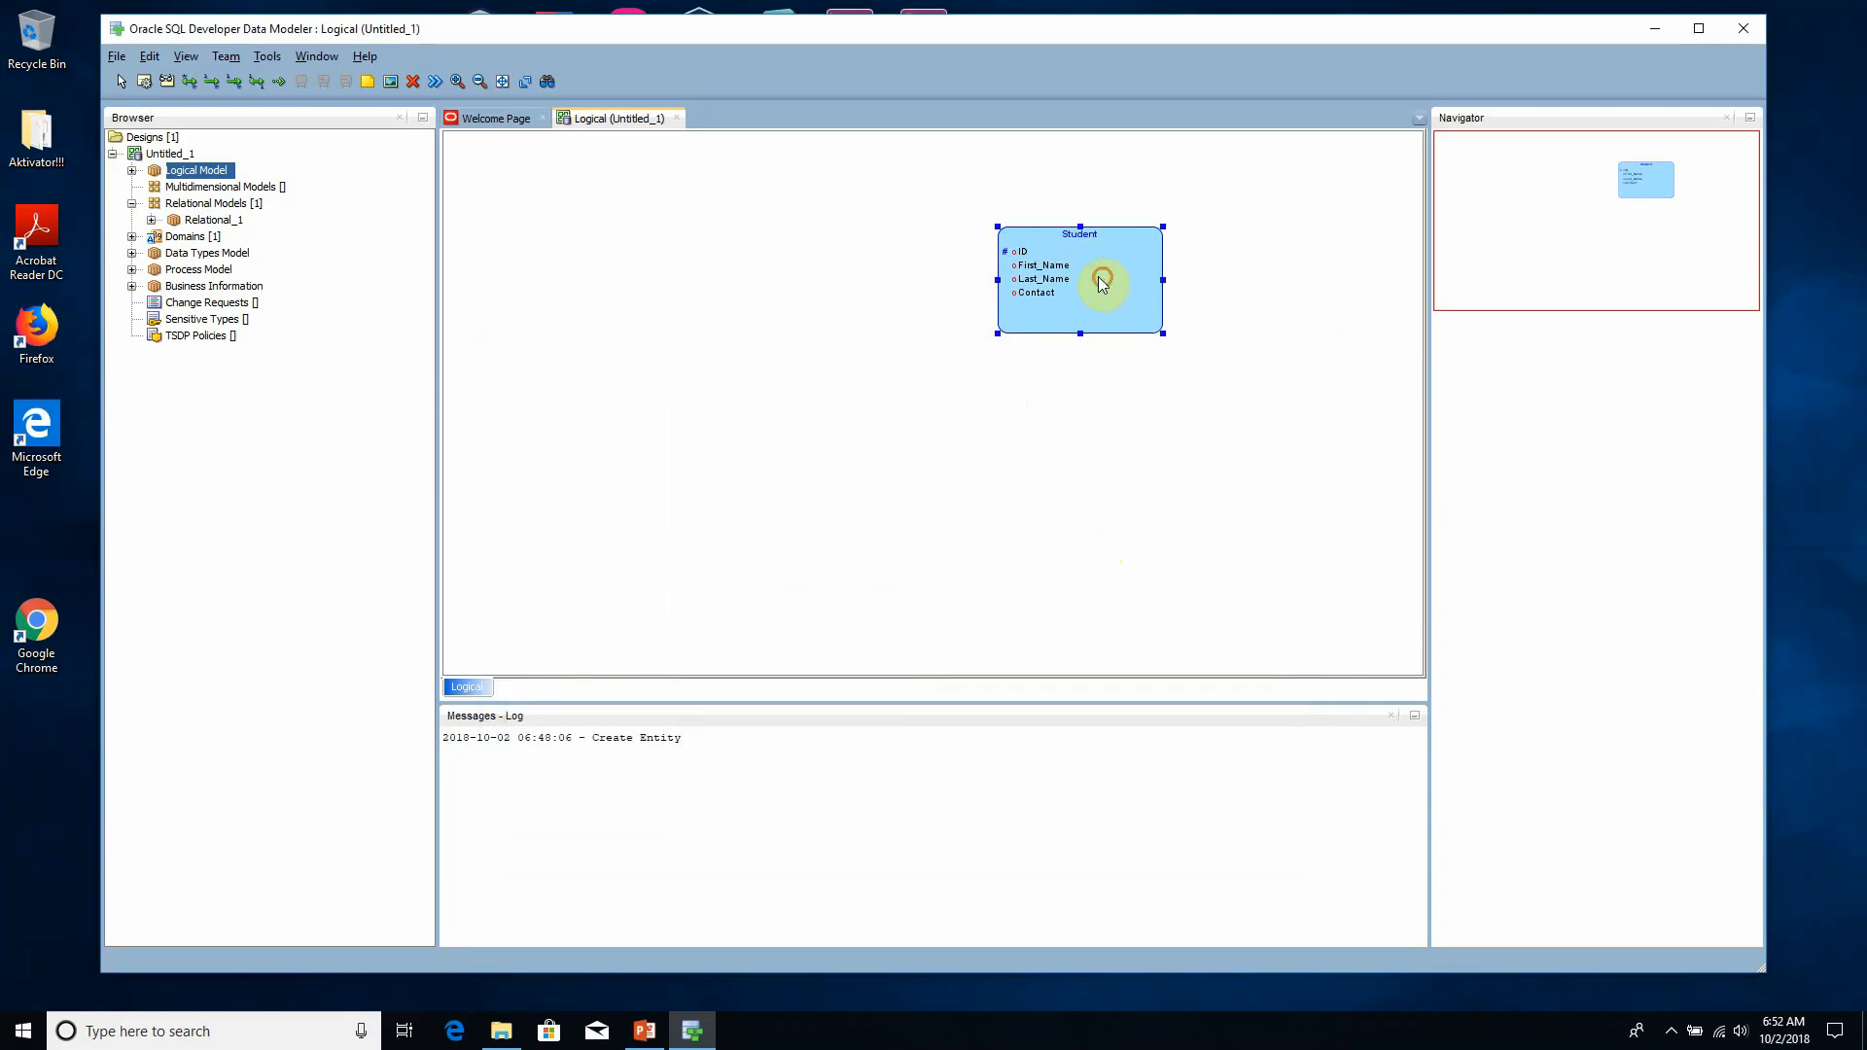
drag(1105, 279, 817, 264)
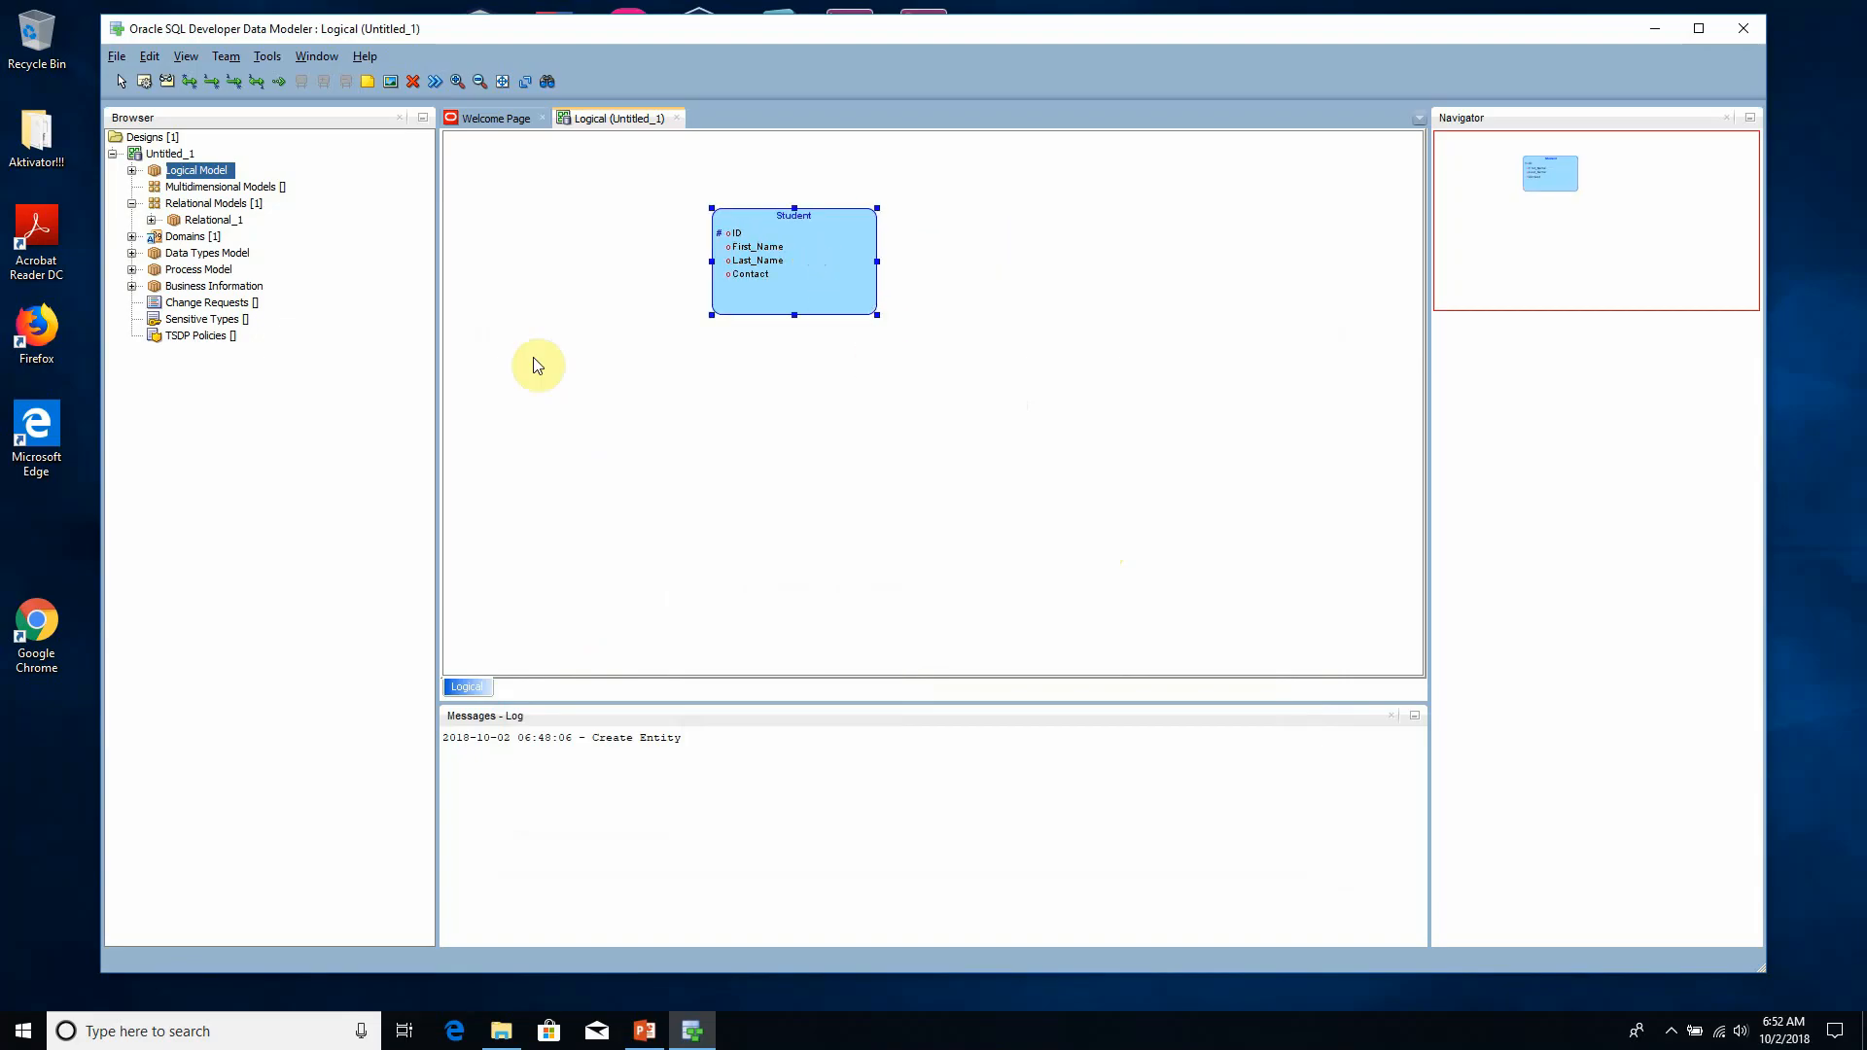
click(145, 82)
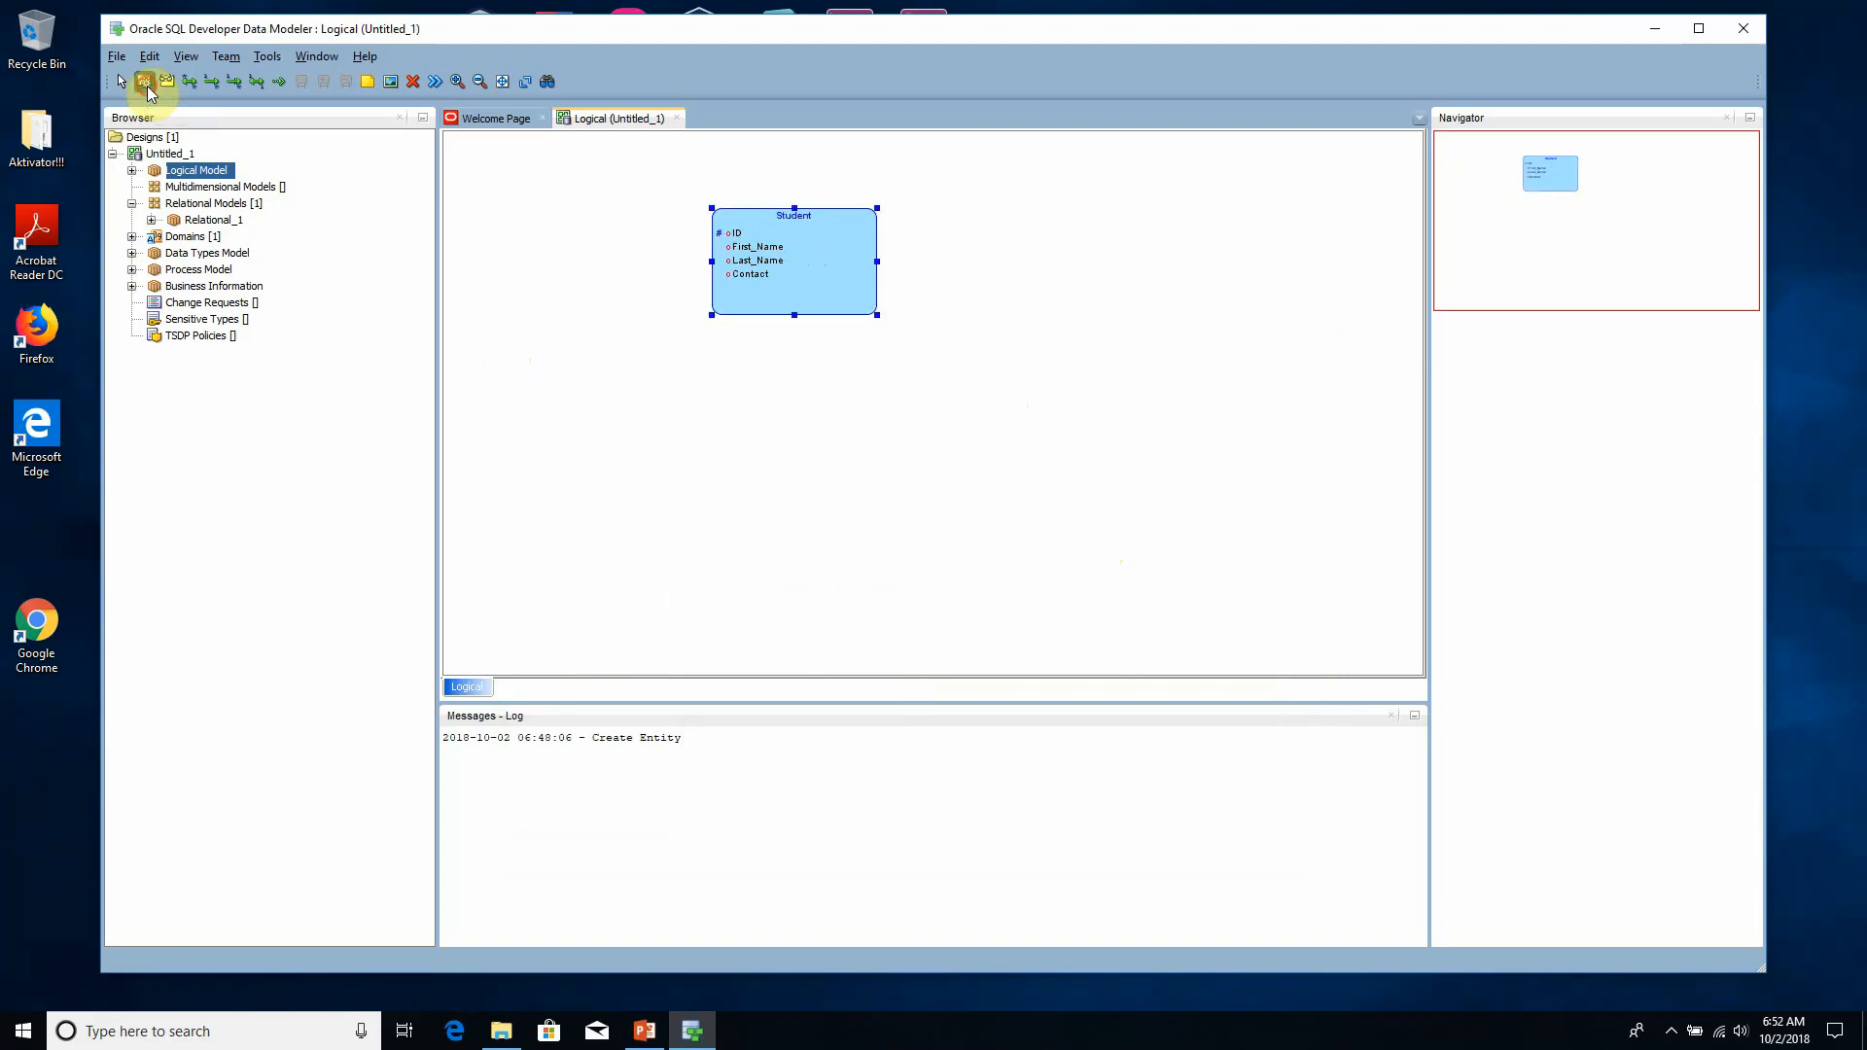
click(1027, 314)
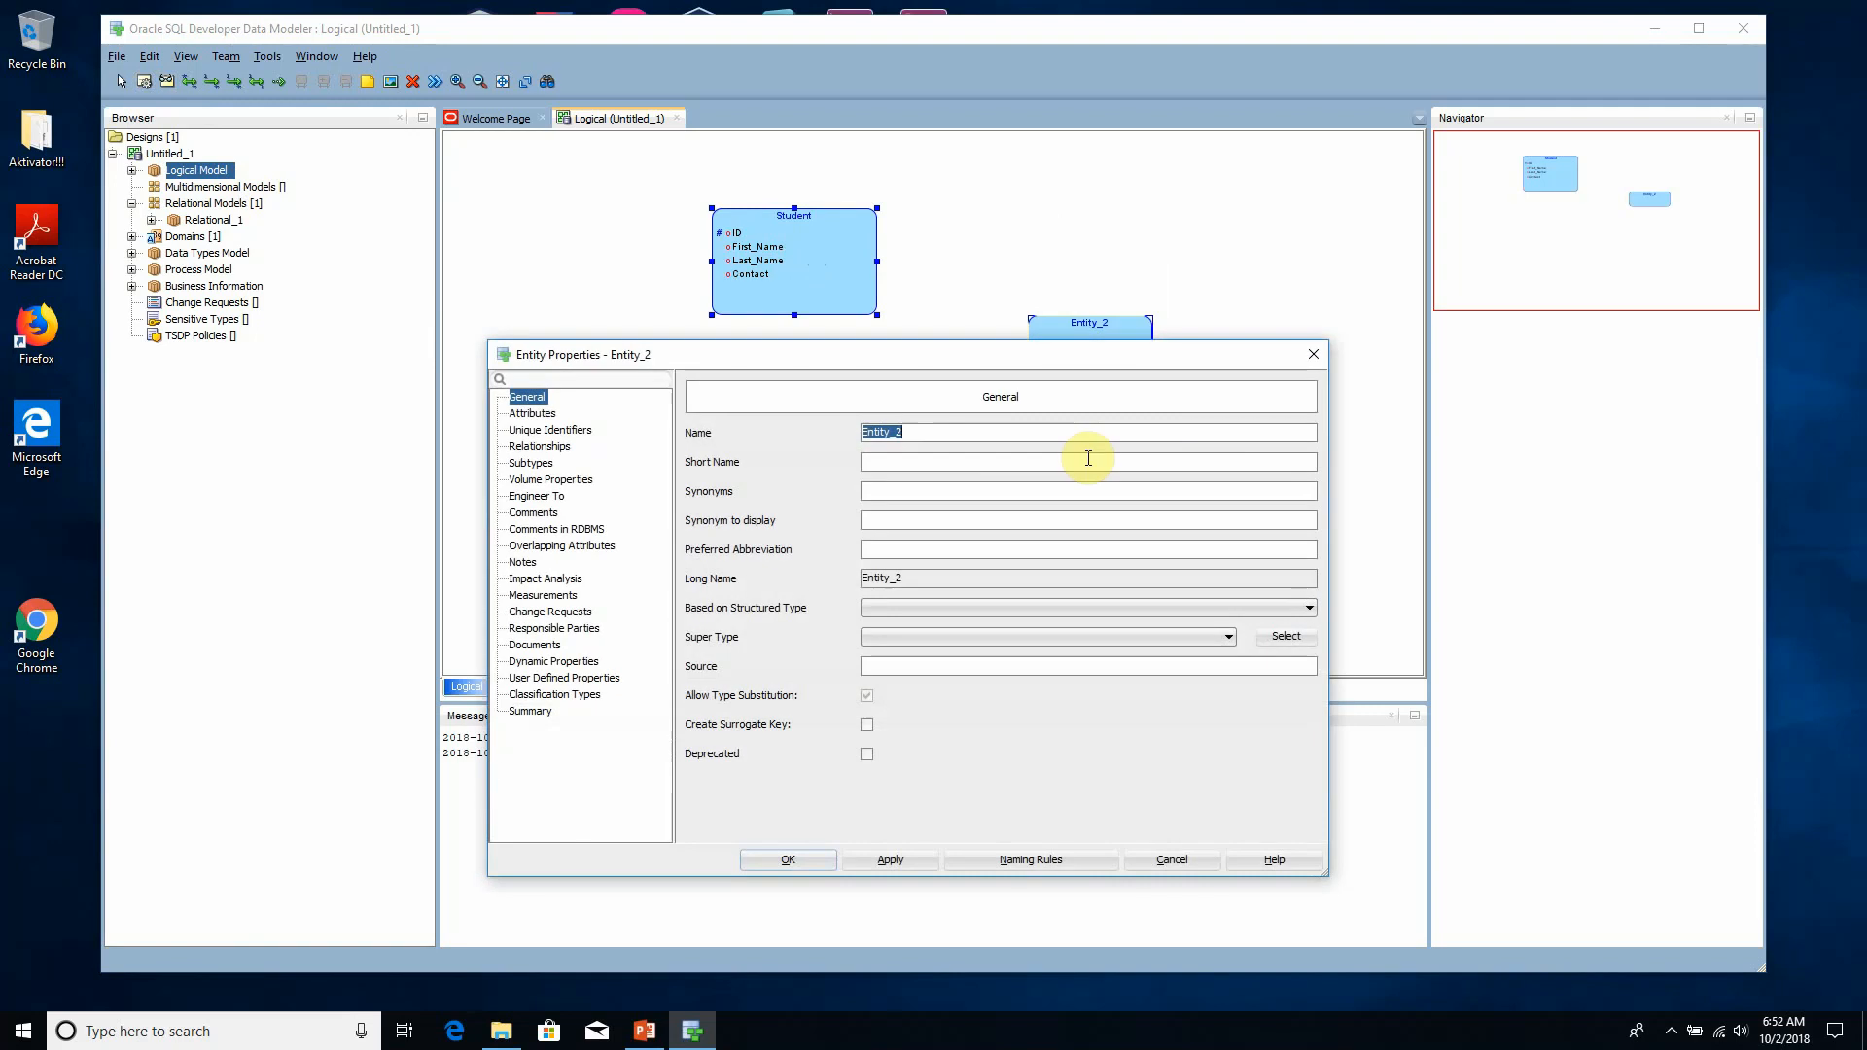
text(Courser)
click(889, 859)
click(787, 860)
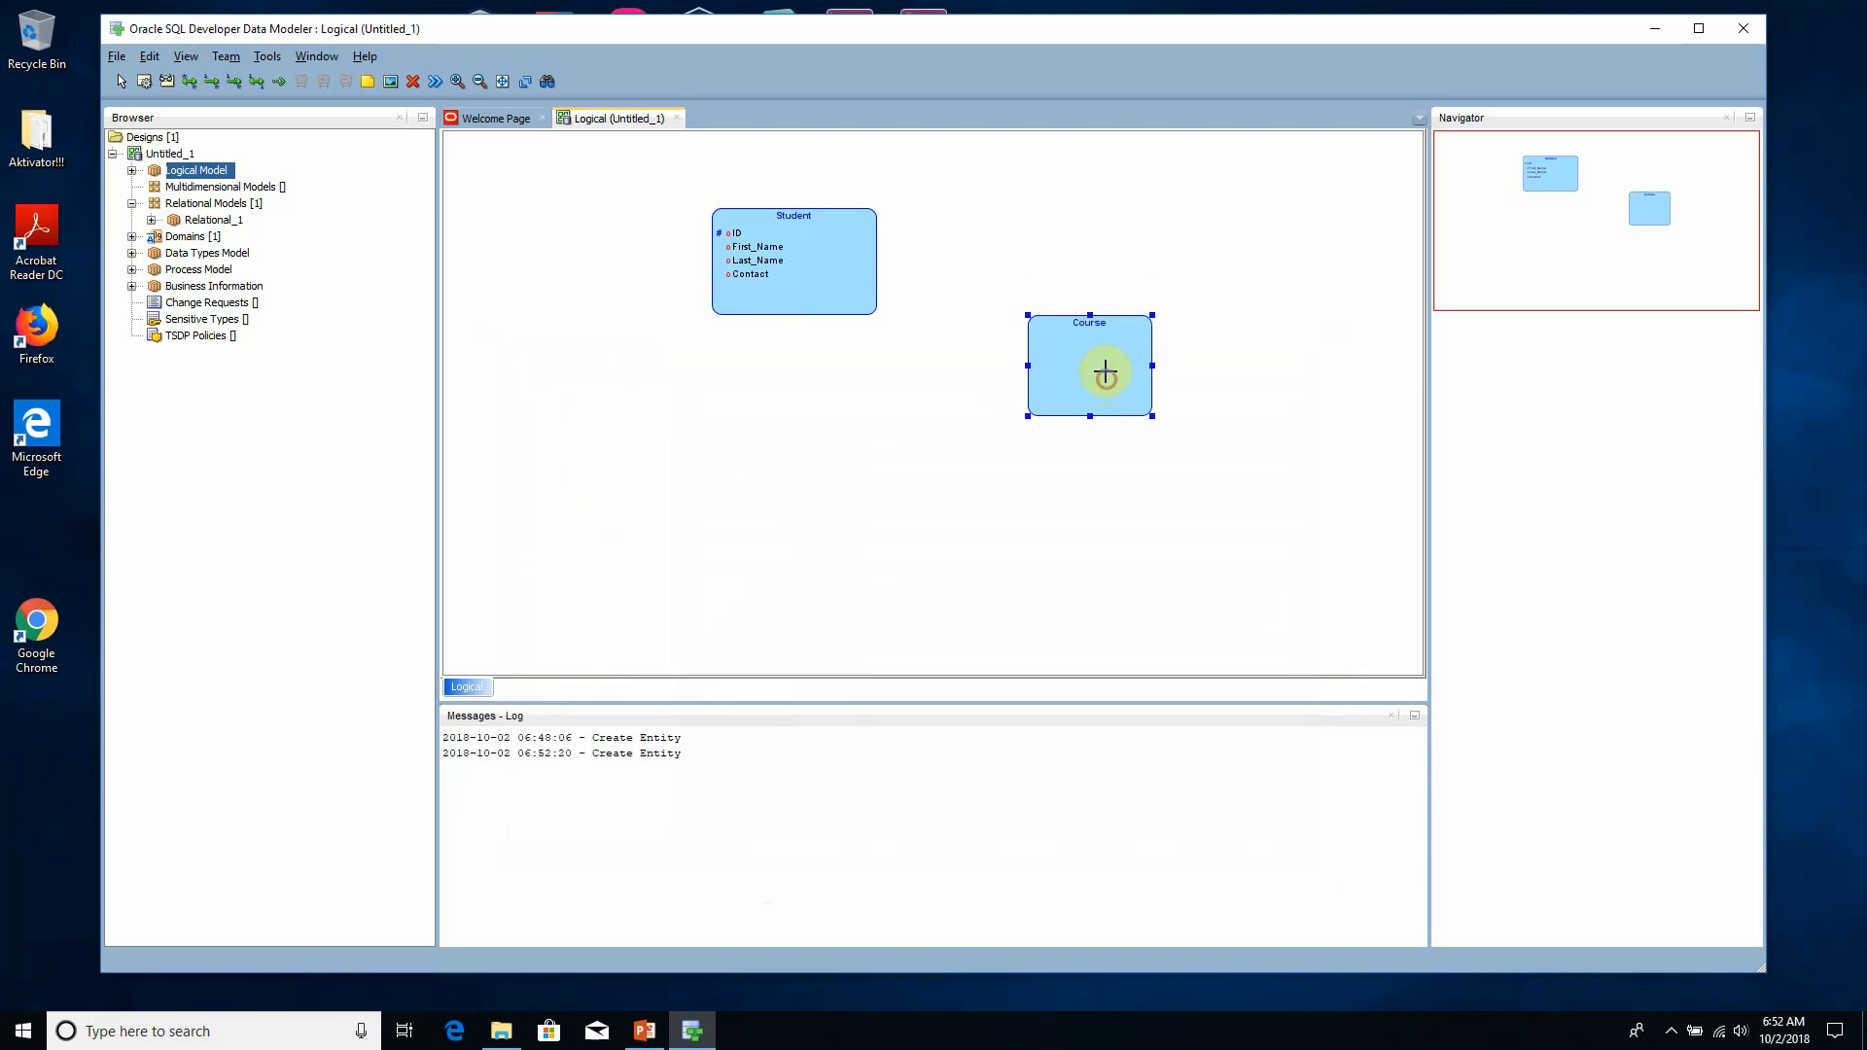
drag(1105, 374, 1105, 327)
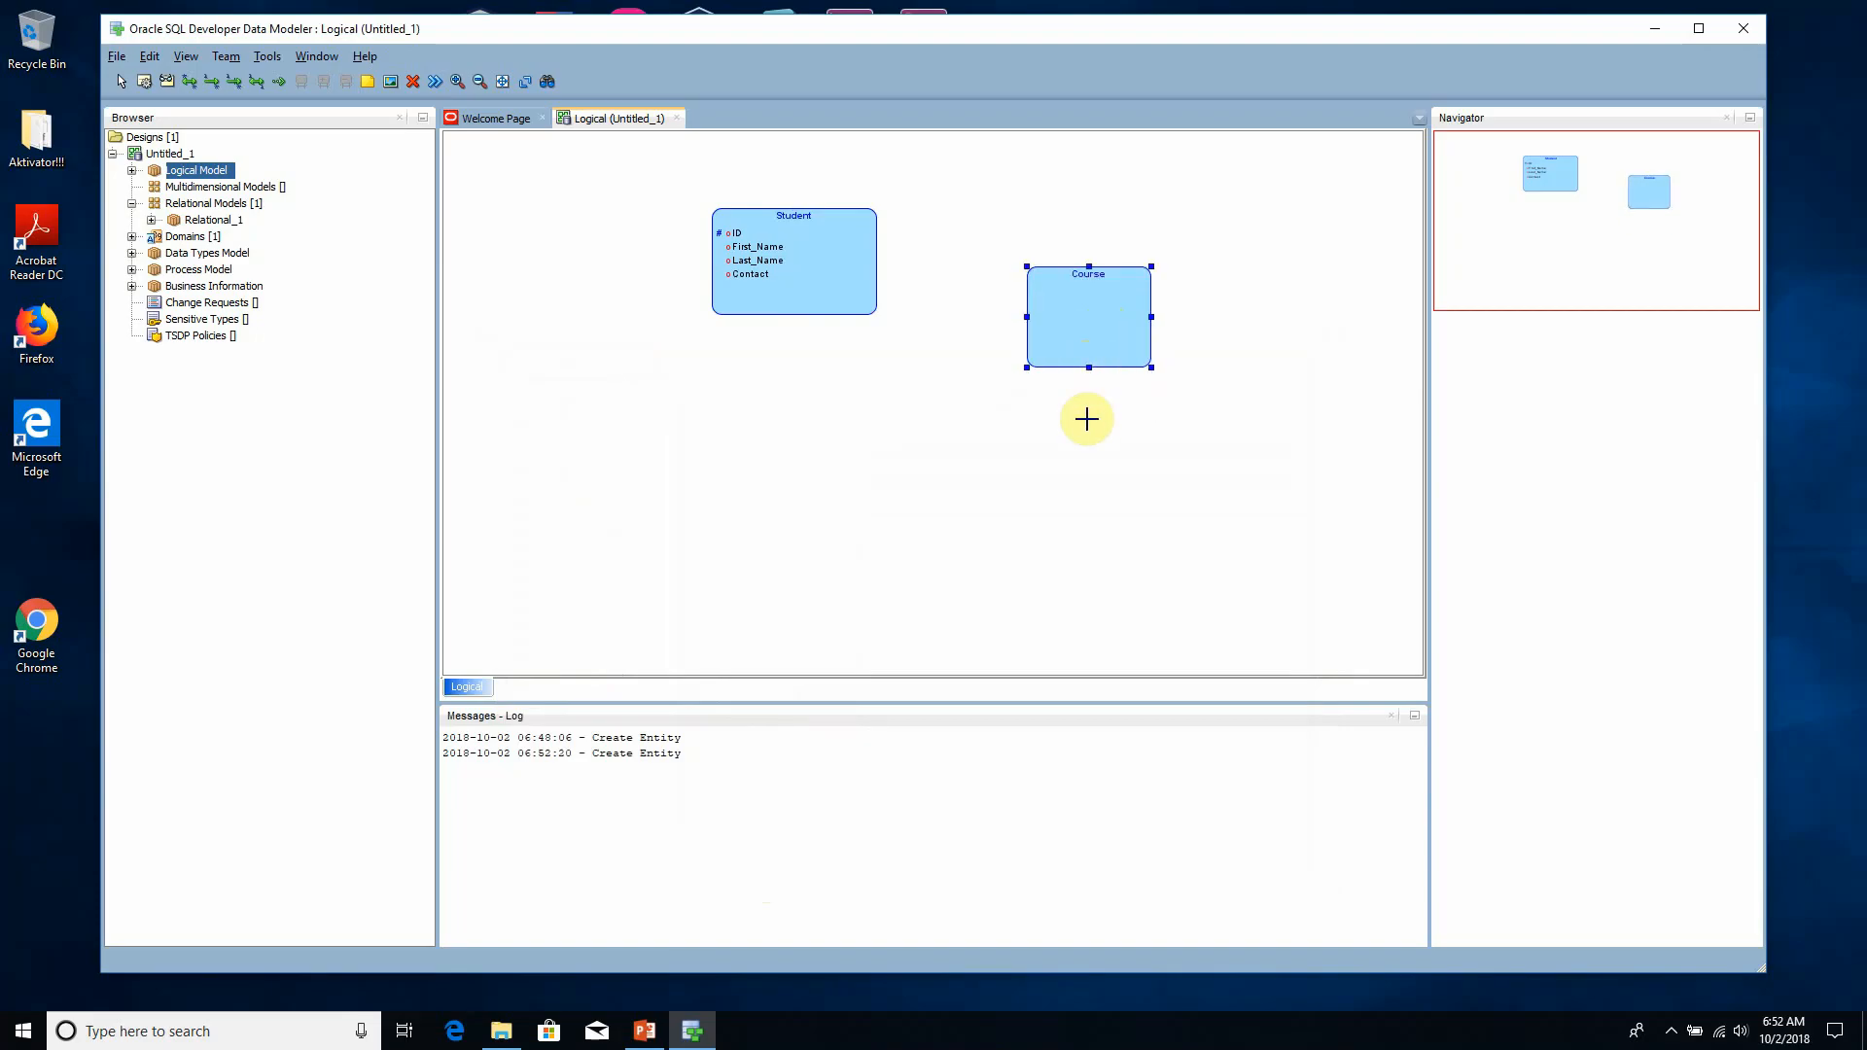
- Add an attribute named ID to the Course entity and apply it
right_click(1112, 346)
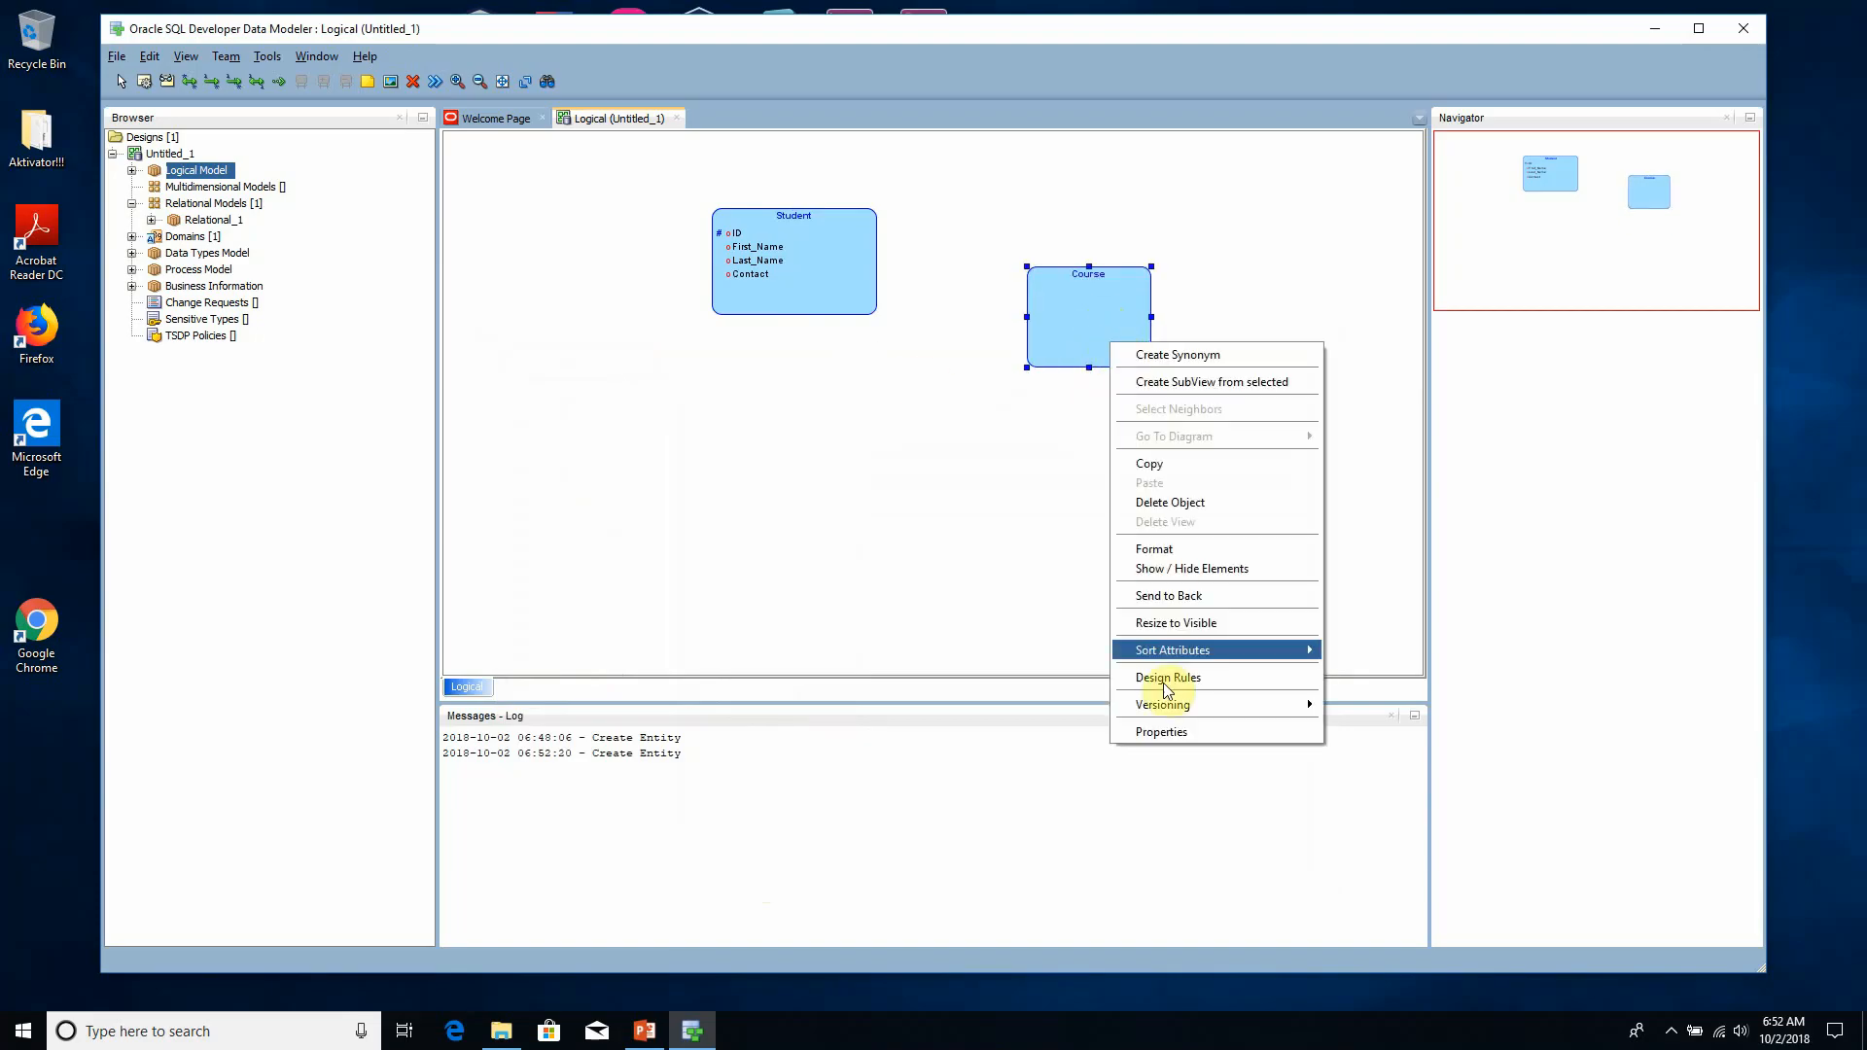
click(1183, 738)
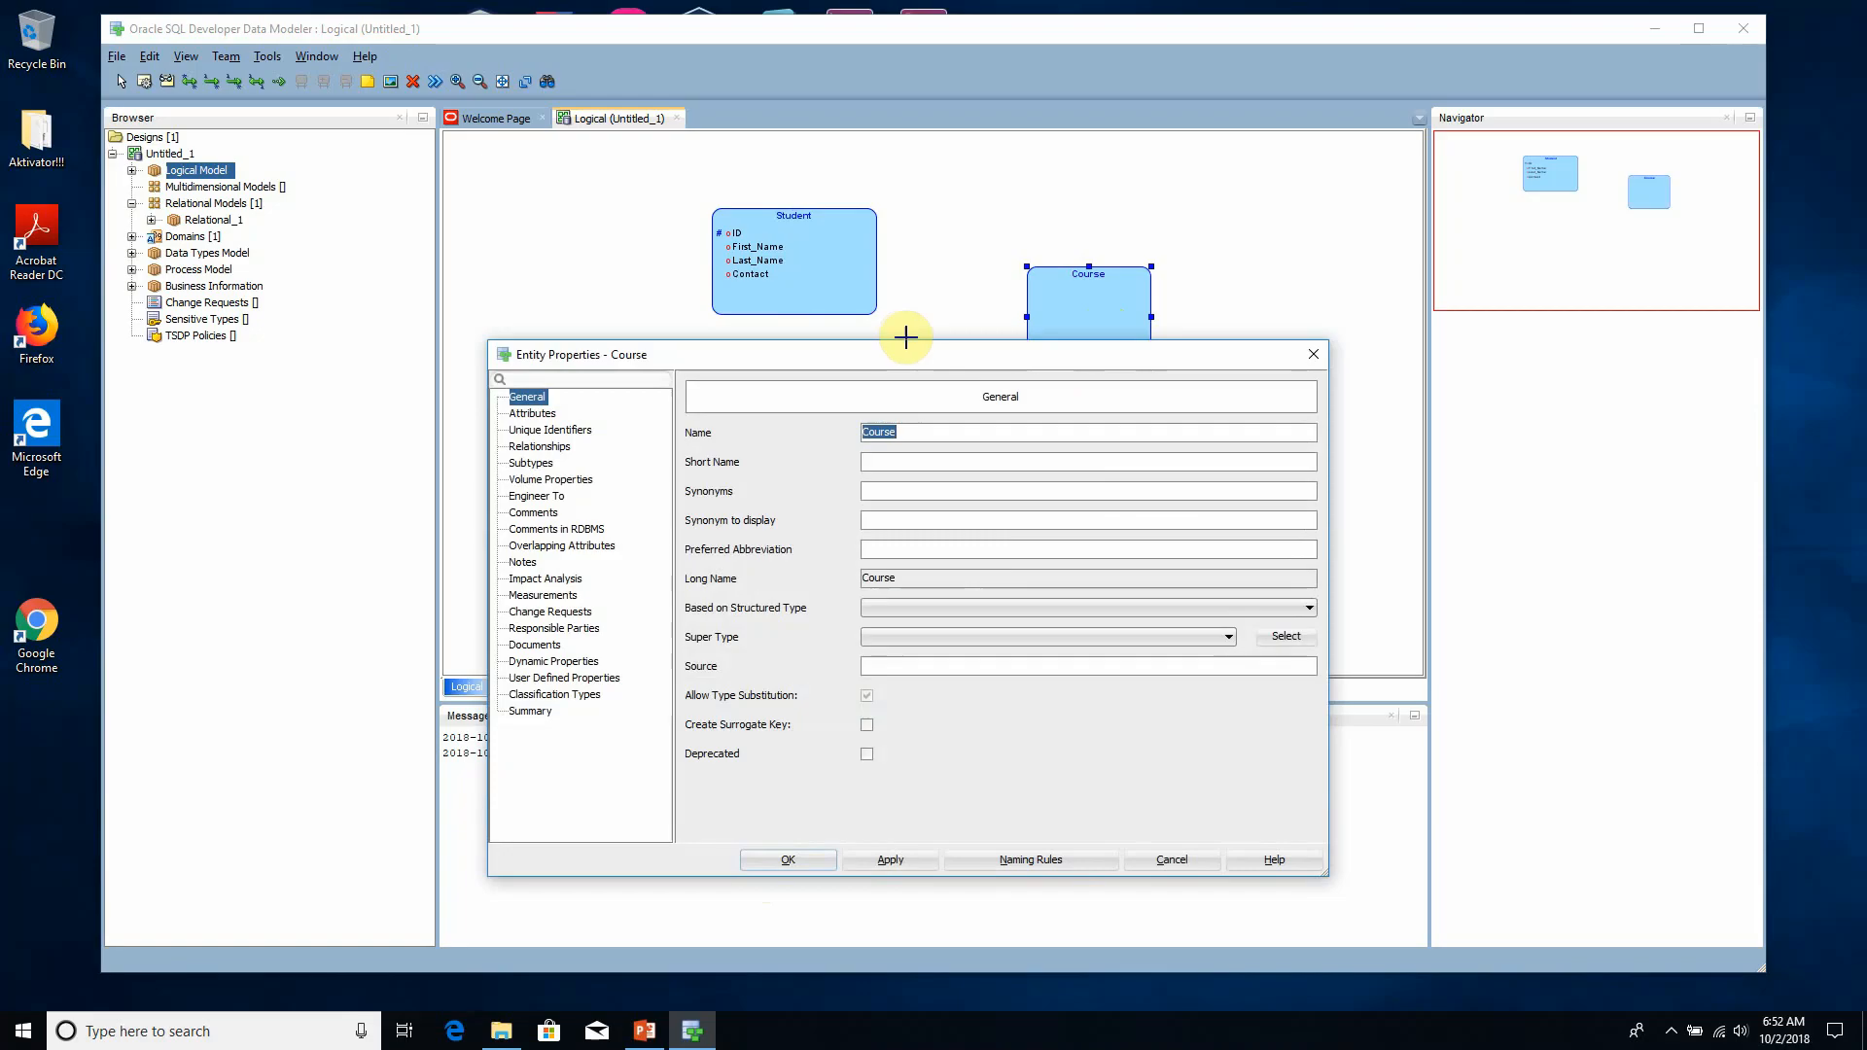
drag(905, 338, 992, 445)
click(622, 519)
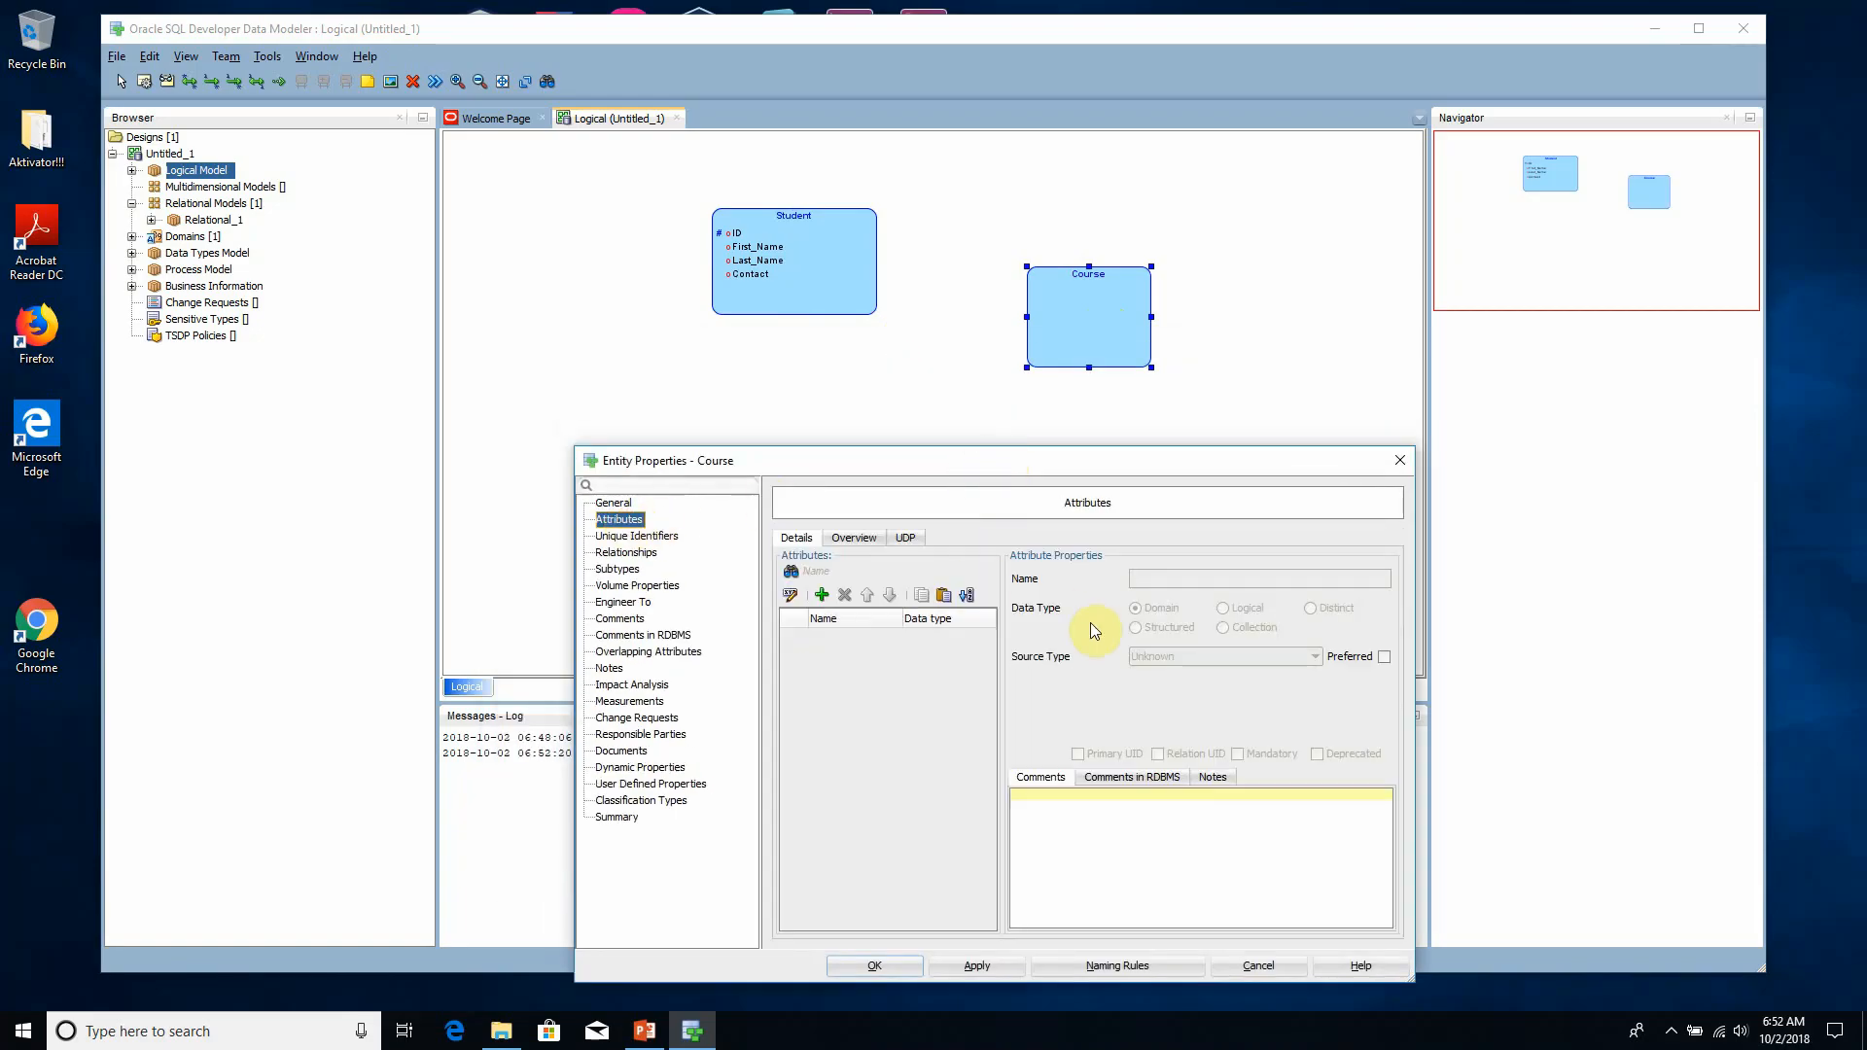
click(822, 595)
text(I)
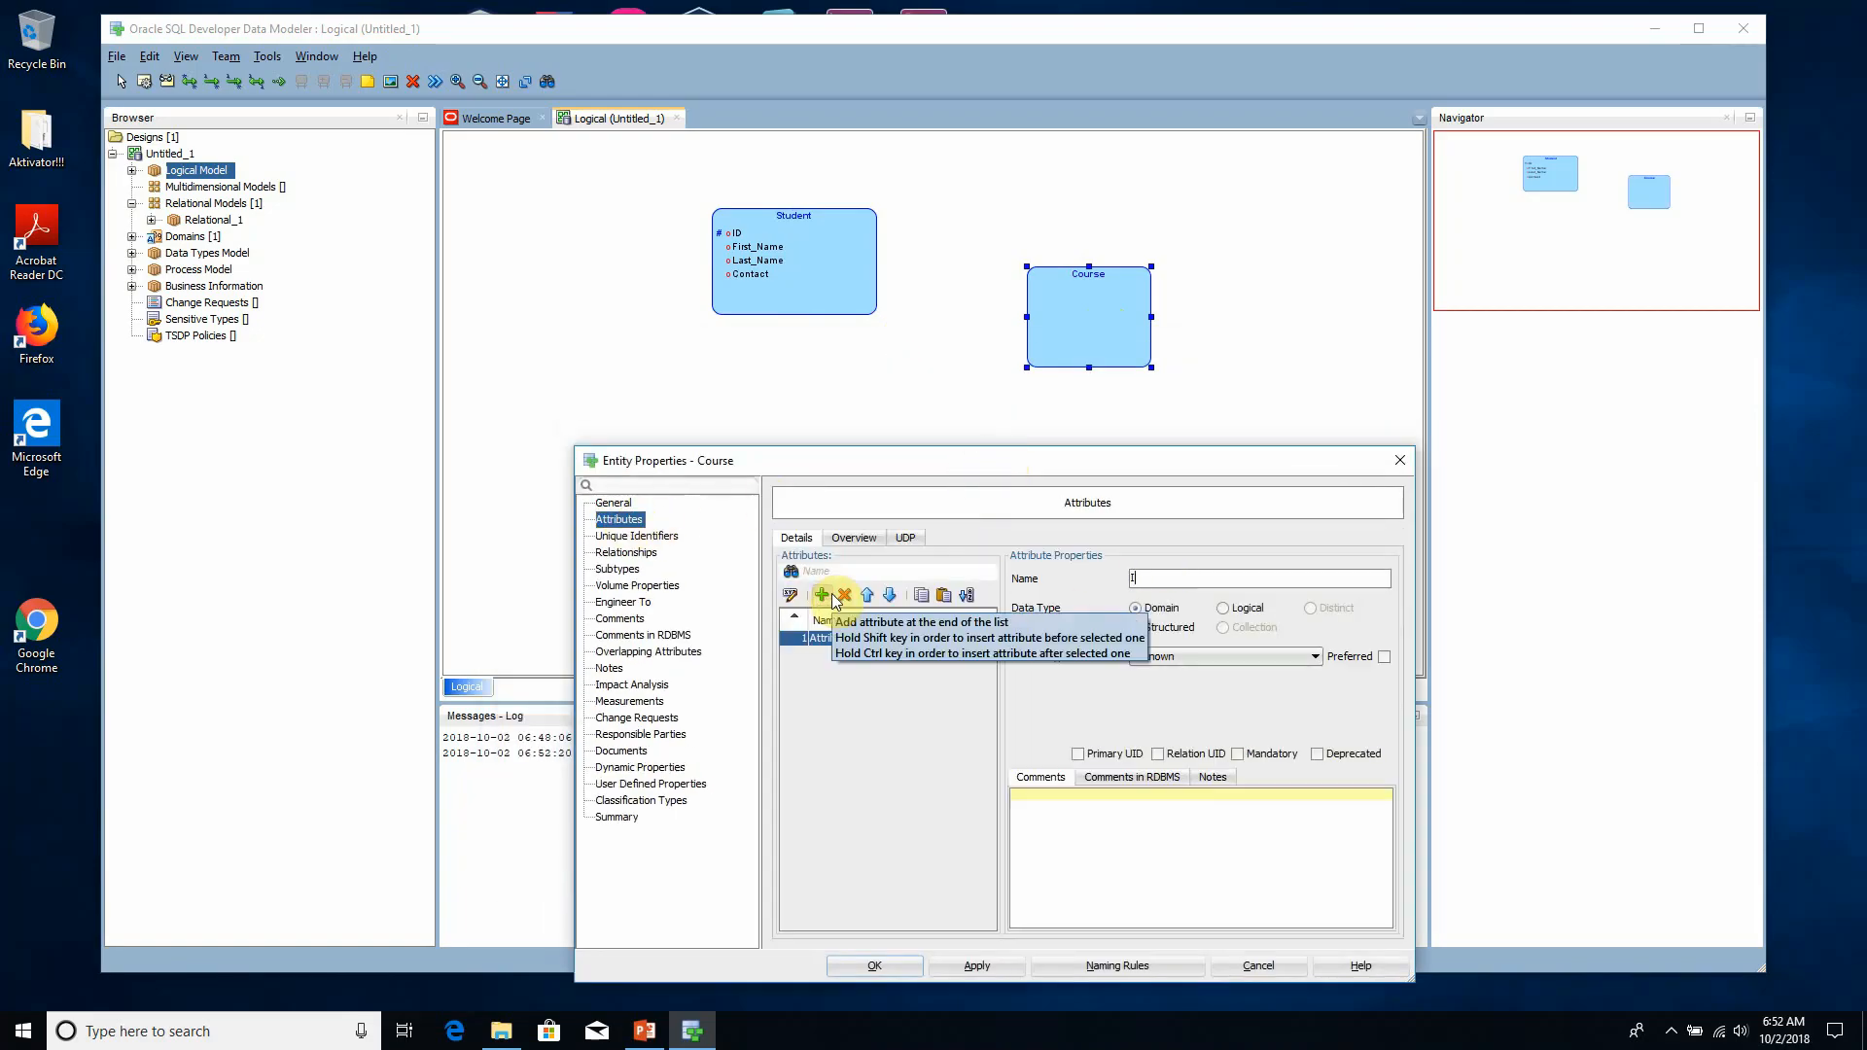
text(D)
drag(1025, 462, 924, 329)
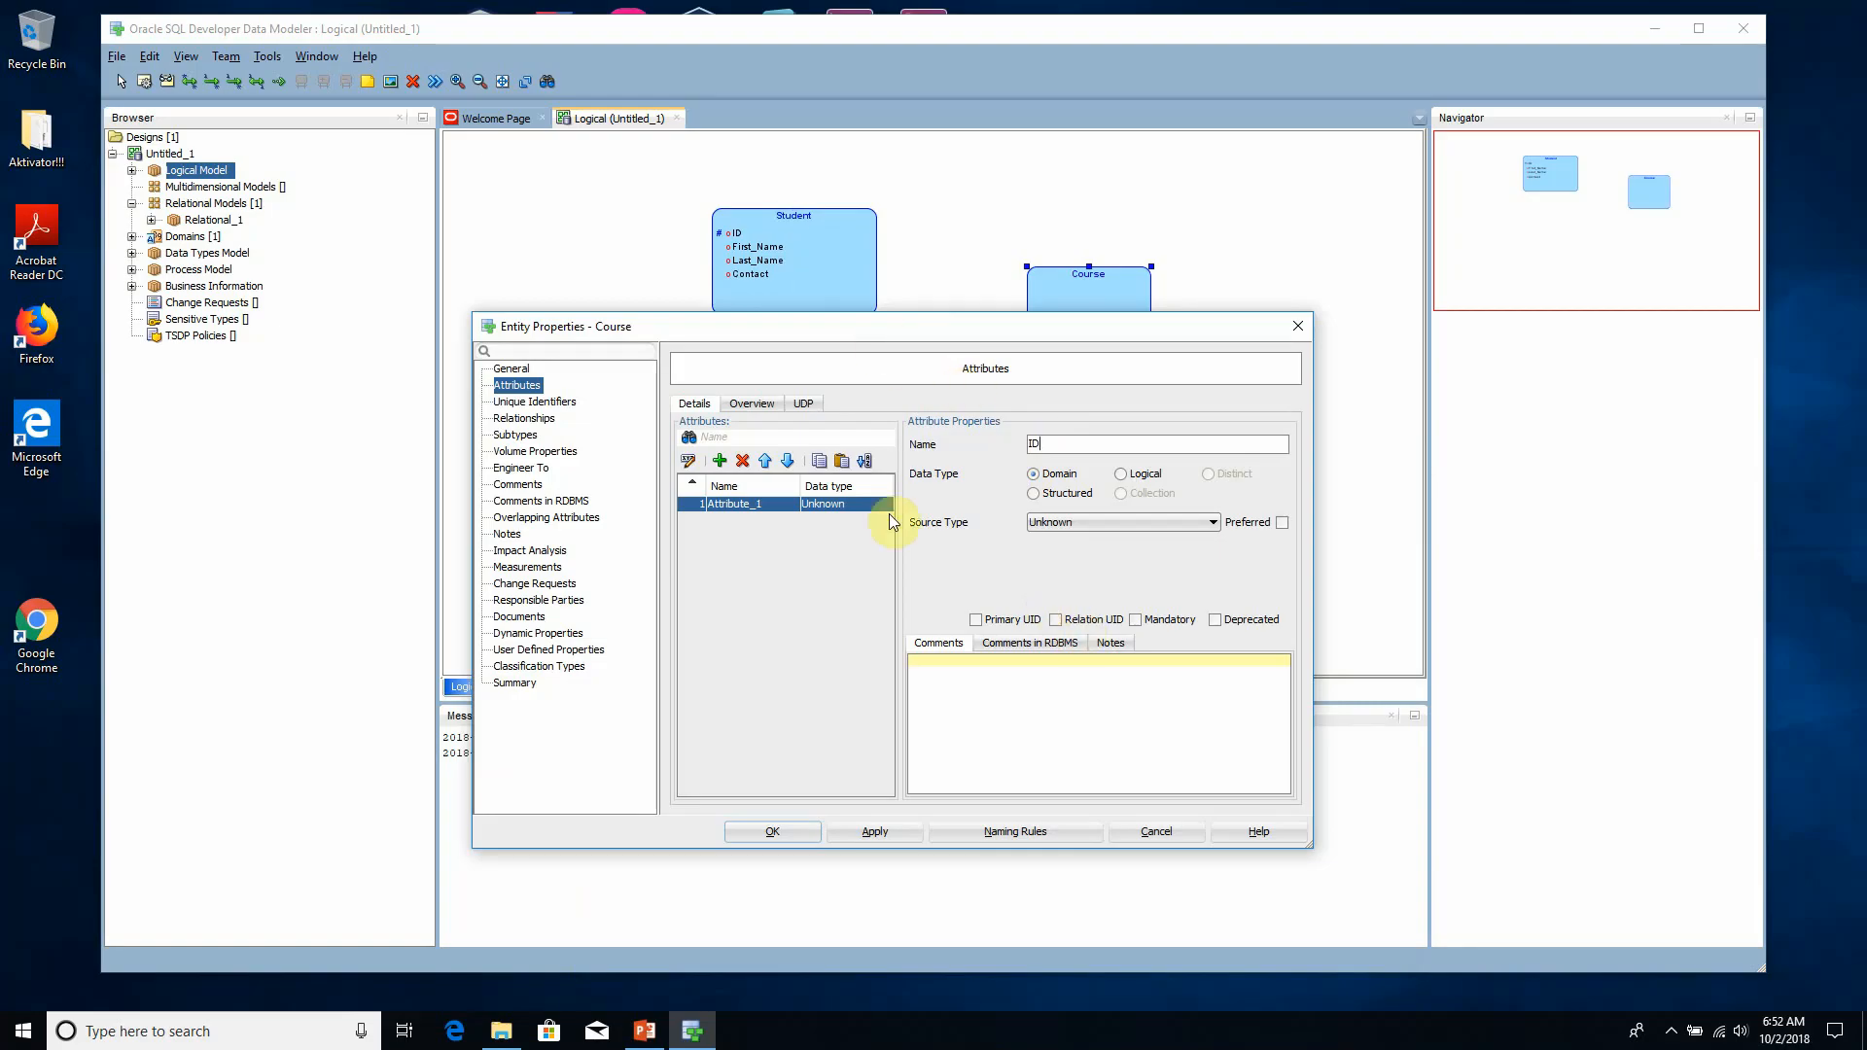
click(899, 830)
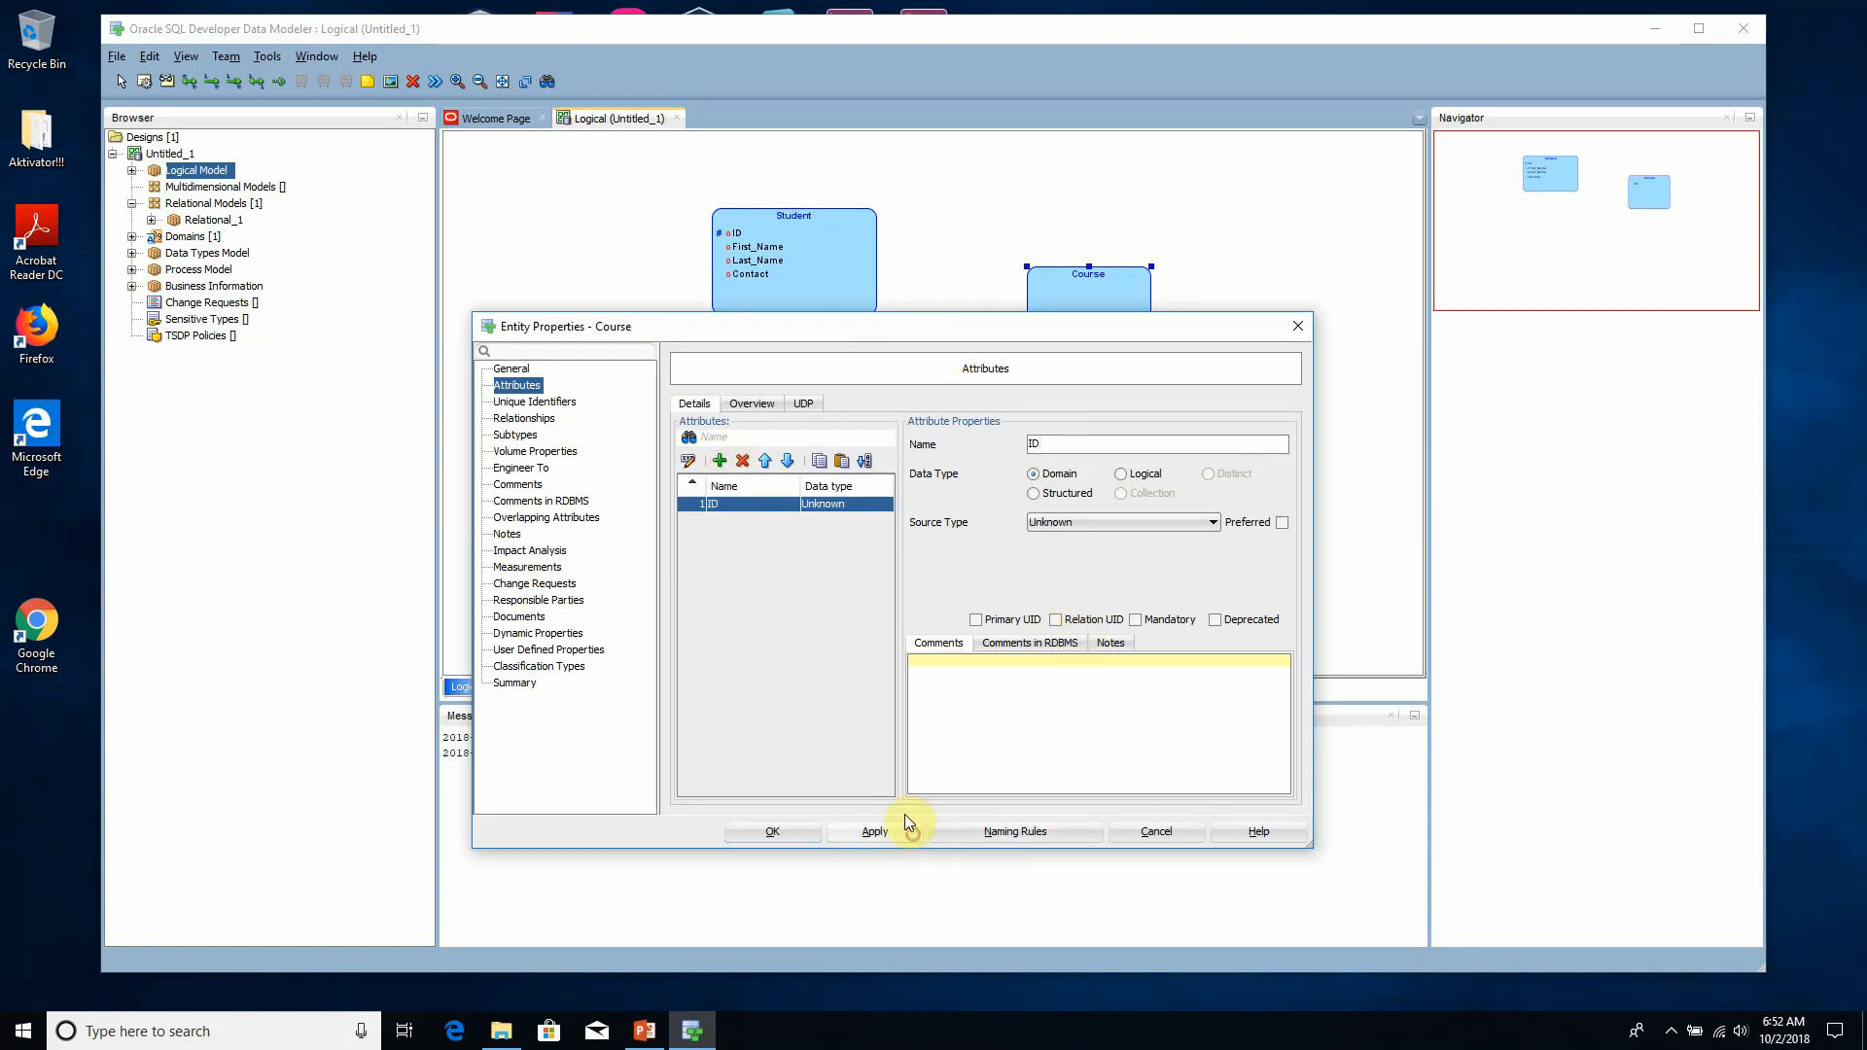
- Give the Course entity's ID attribute the logical data type NUMERIC with precision 9 and apply it
click(1076, 522)
click(1076, 520)
click(1066, 519)
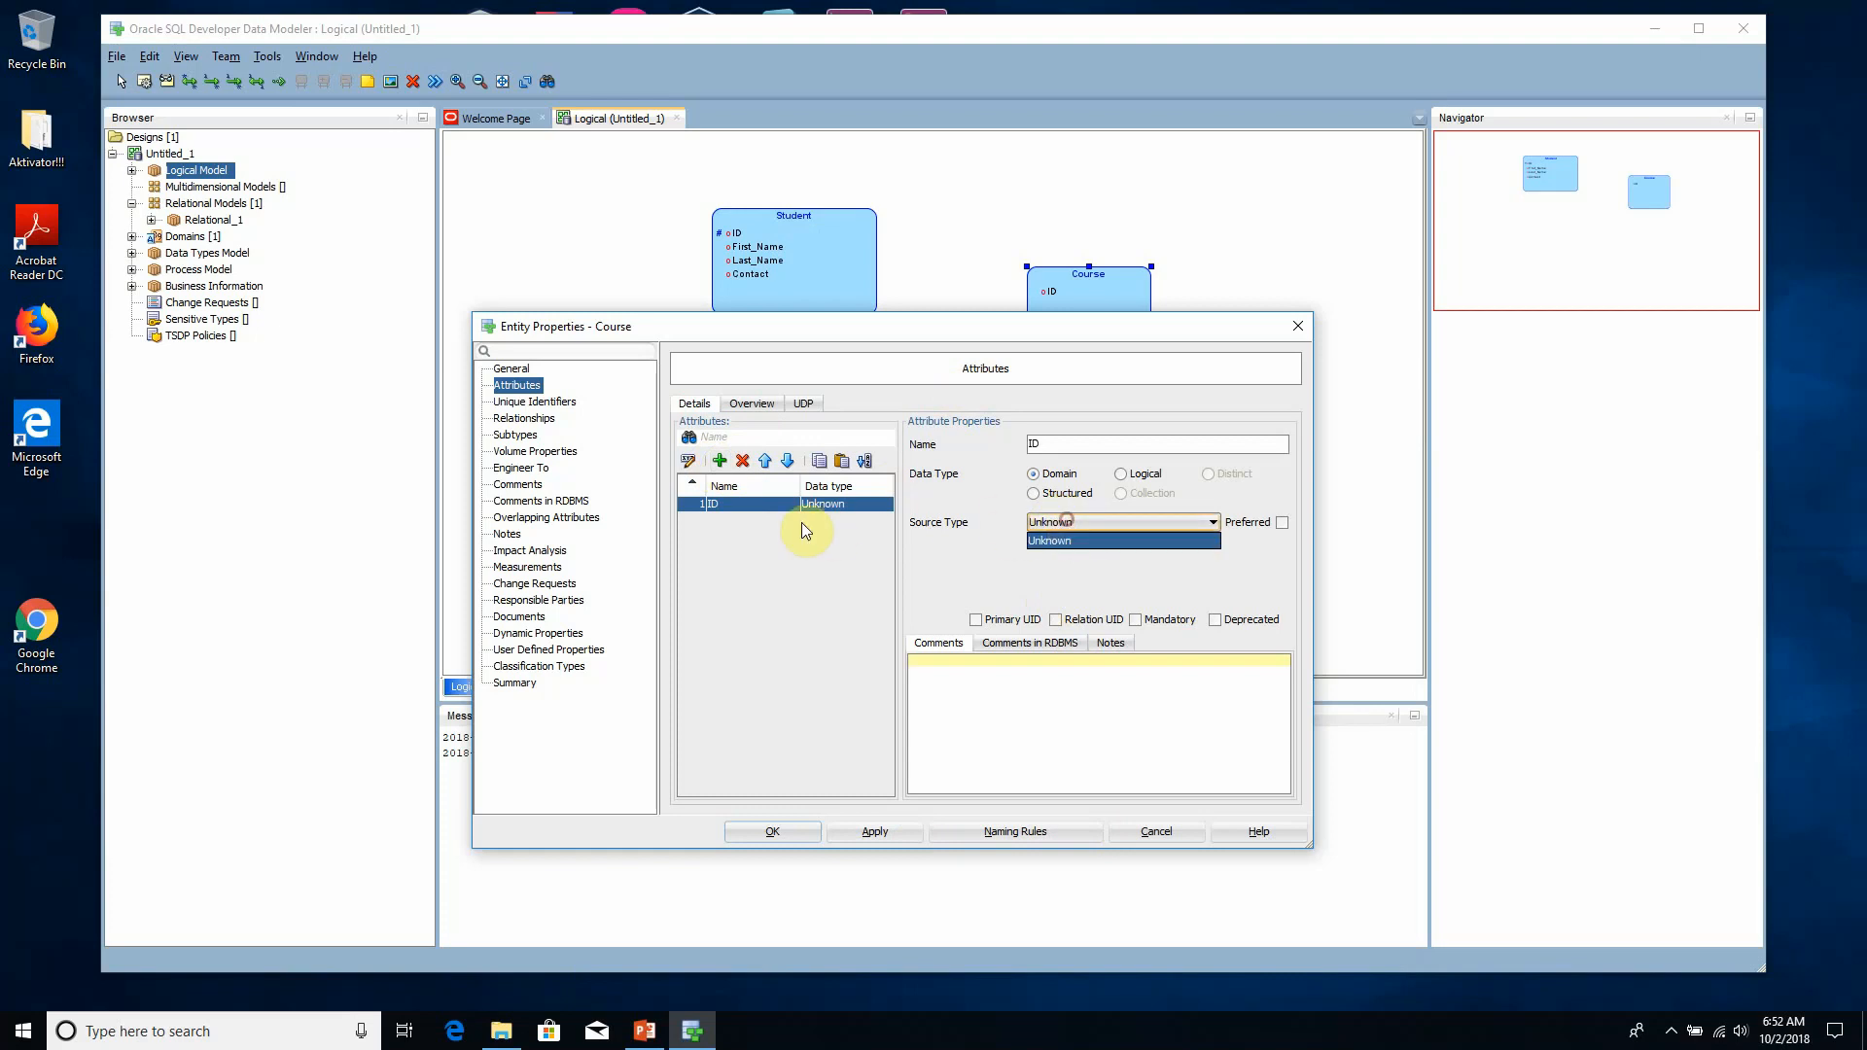
click(755, 505)
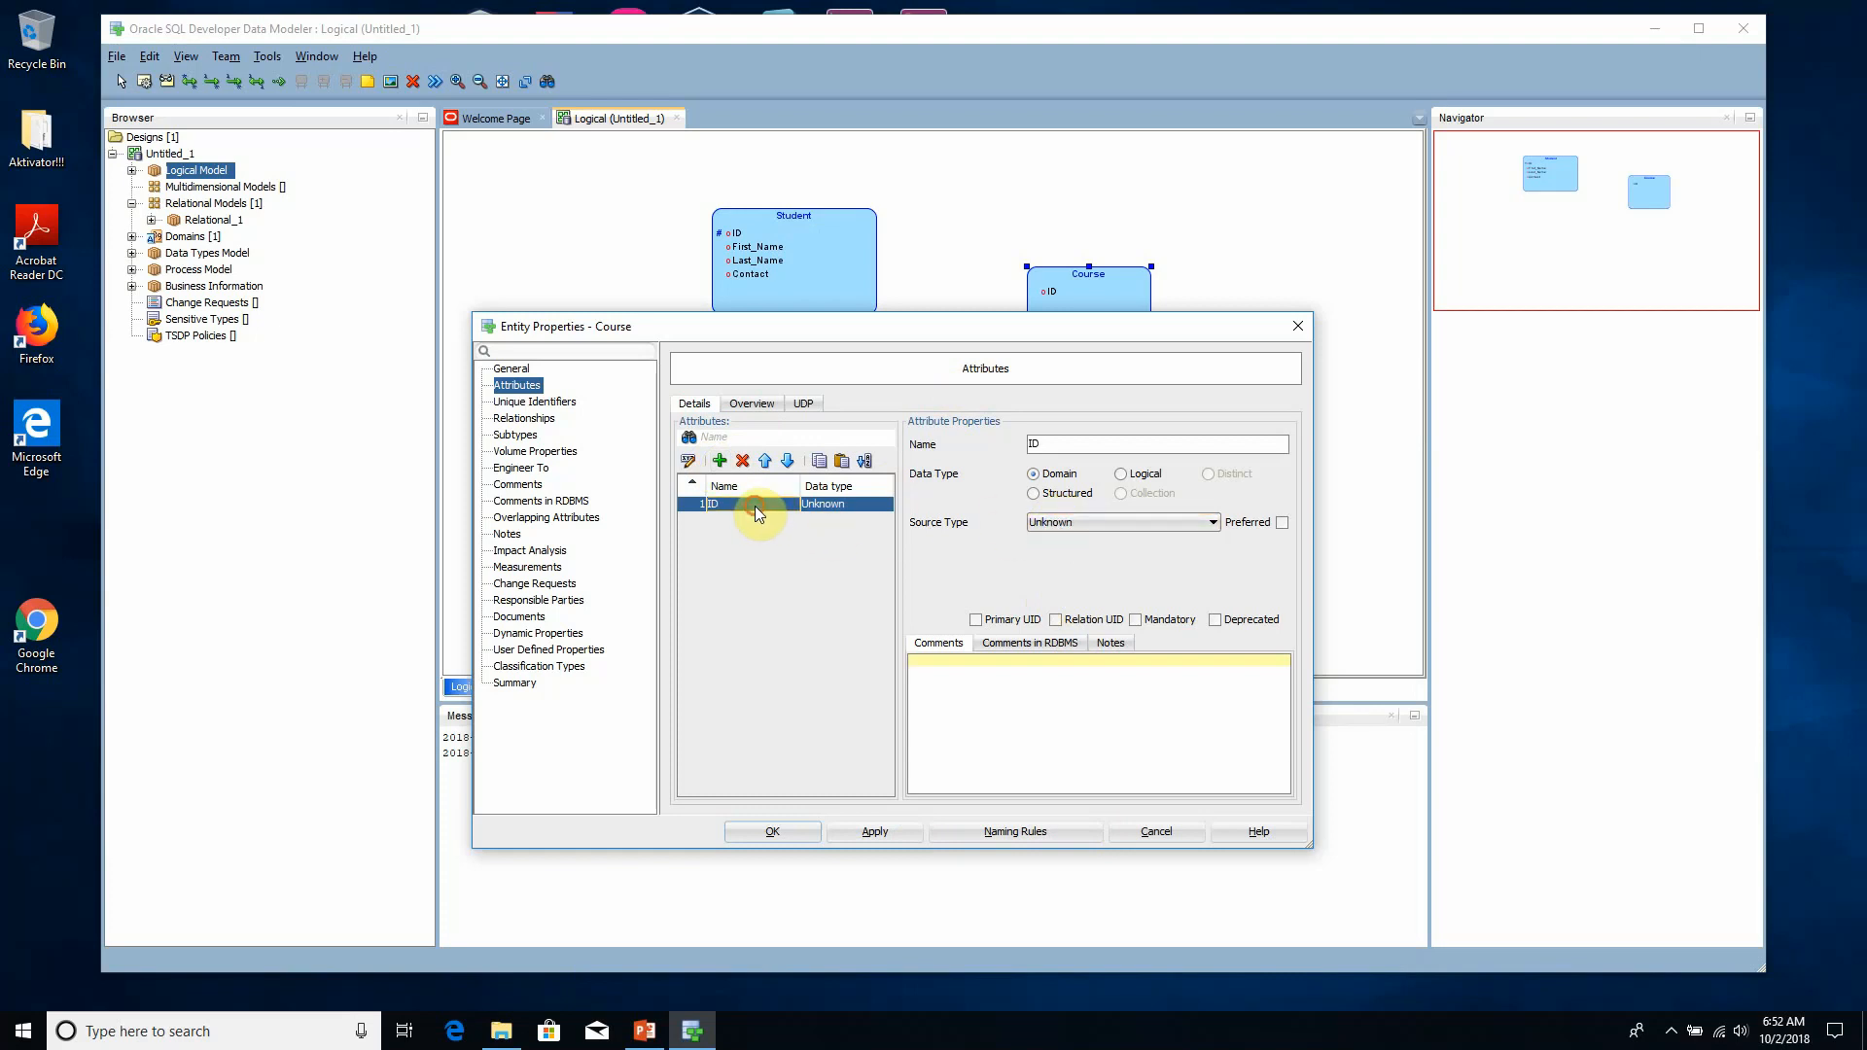
click(1140, 475)
click(1136, 522)
key(n)
key(n)
key(n)
key(n)
key(n)
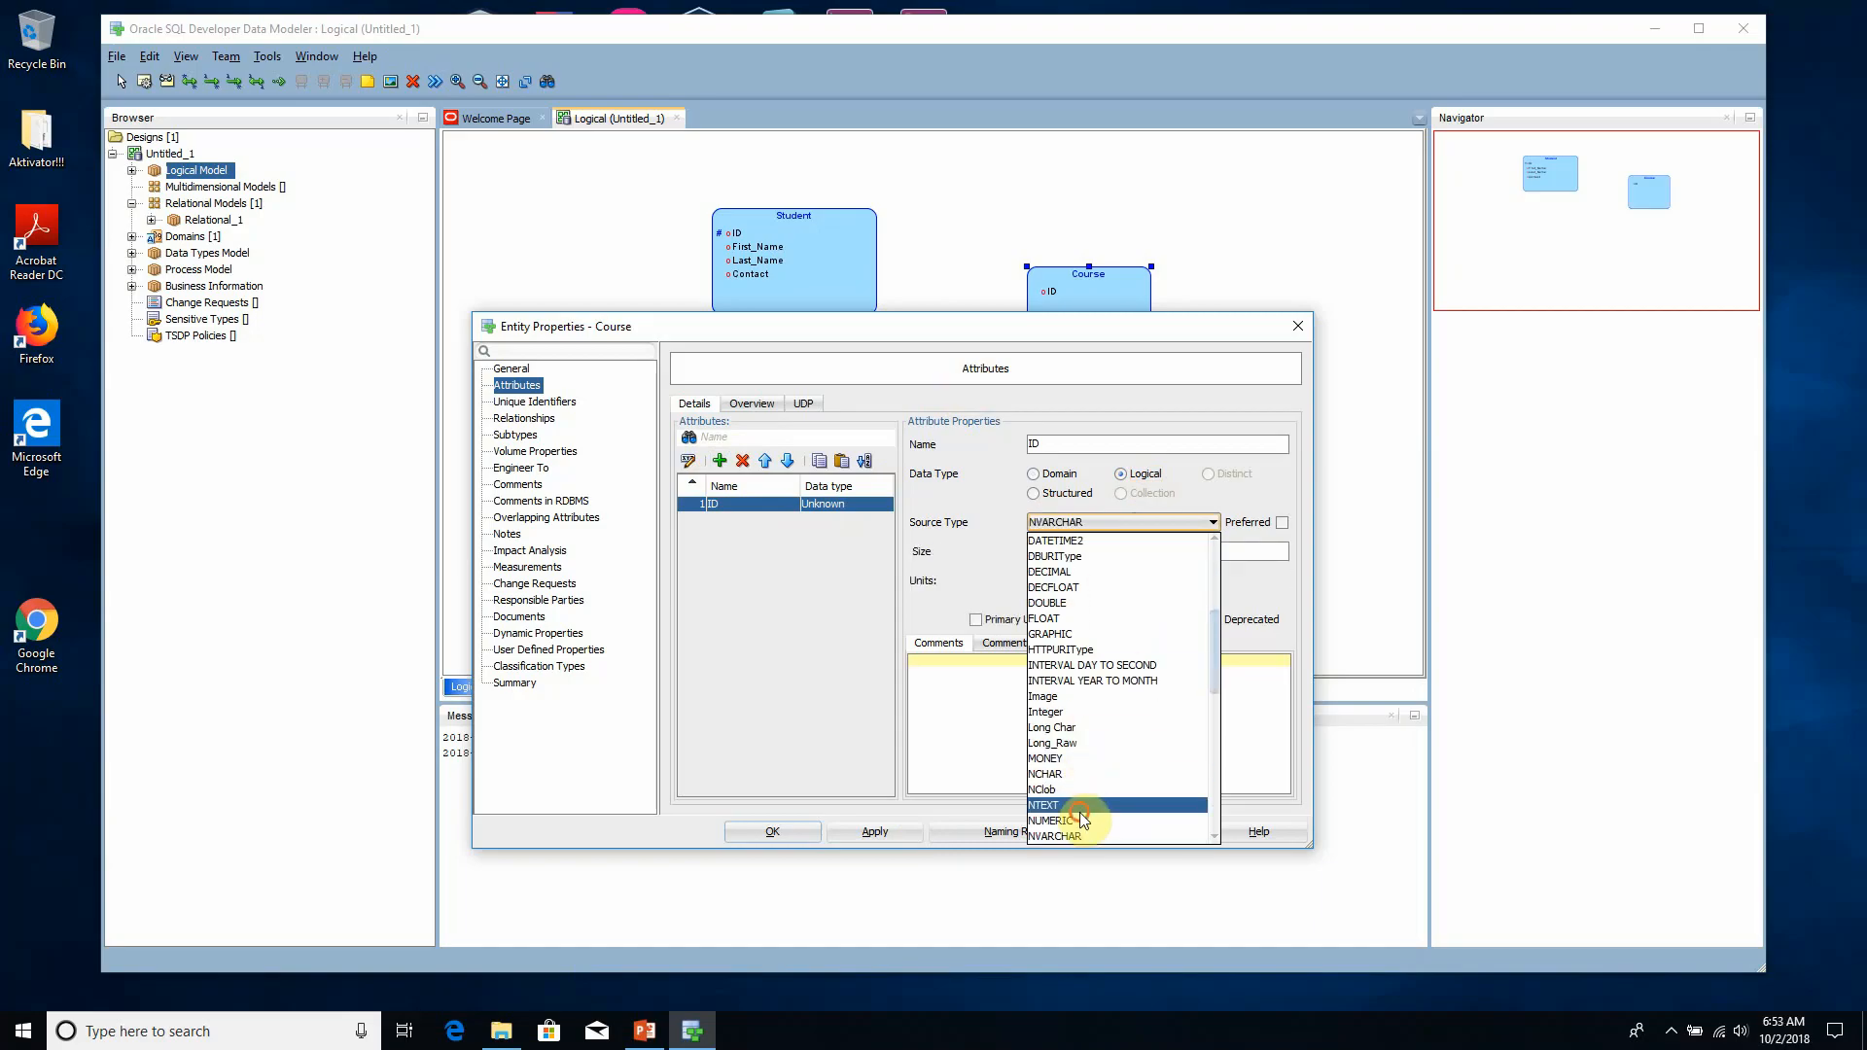
click(1080, 819)
click(1065, 551)
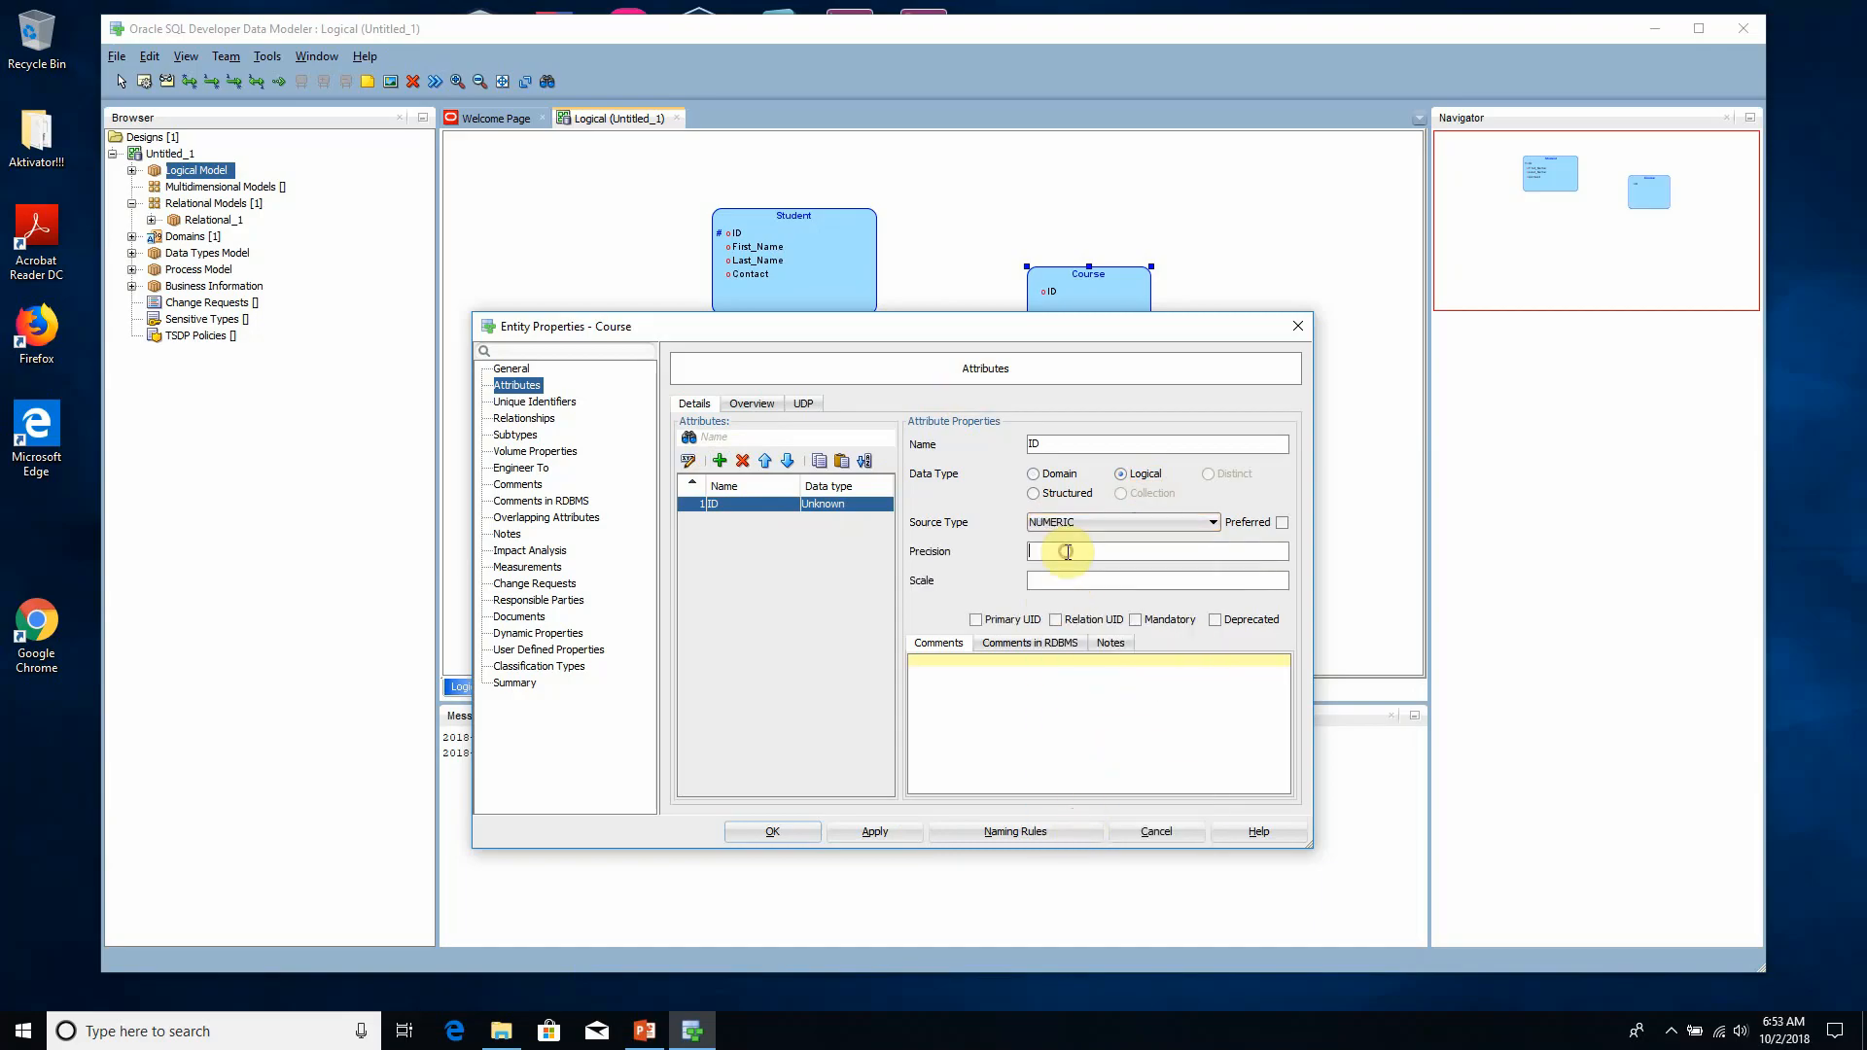
text(9)
click(901, 832)
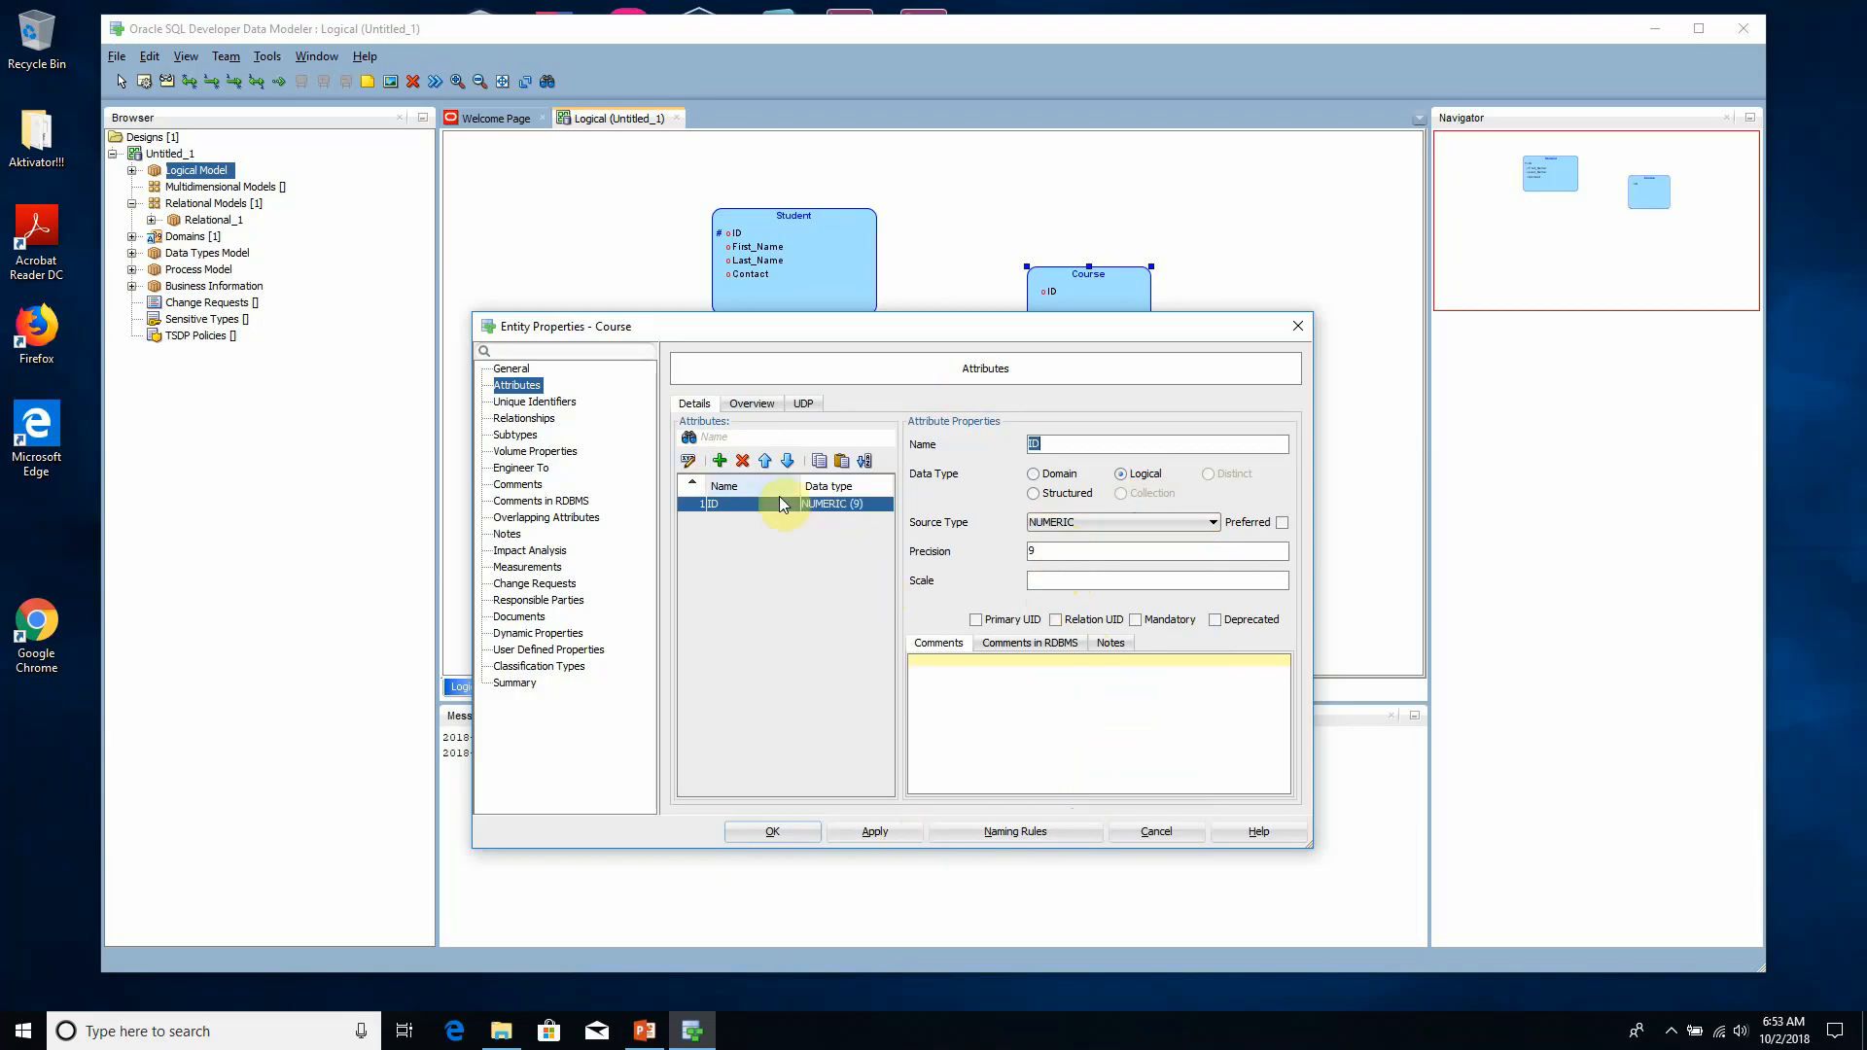
- Add an attribute called Name to the Course entity with the logical data type VARCHAR and apply it
click(720, 460)
click(1116, 449)
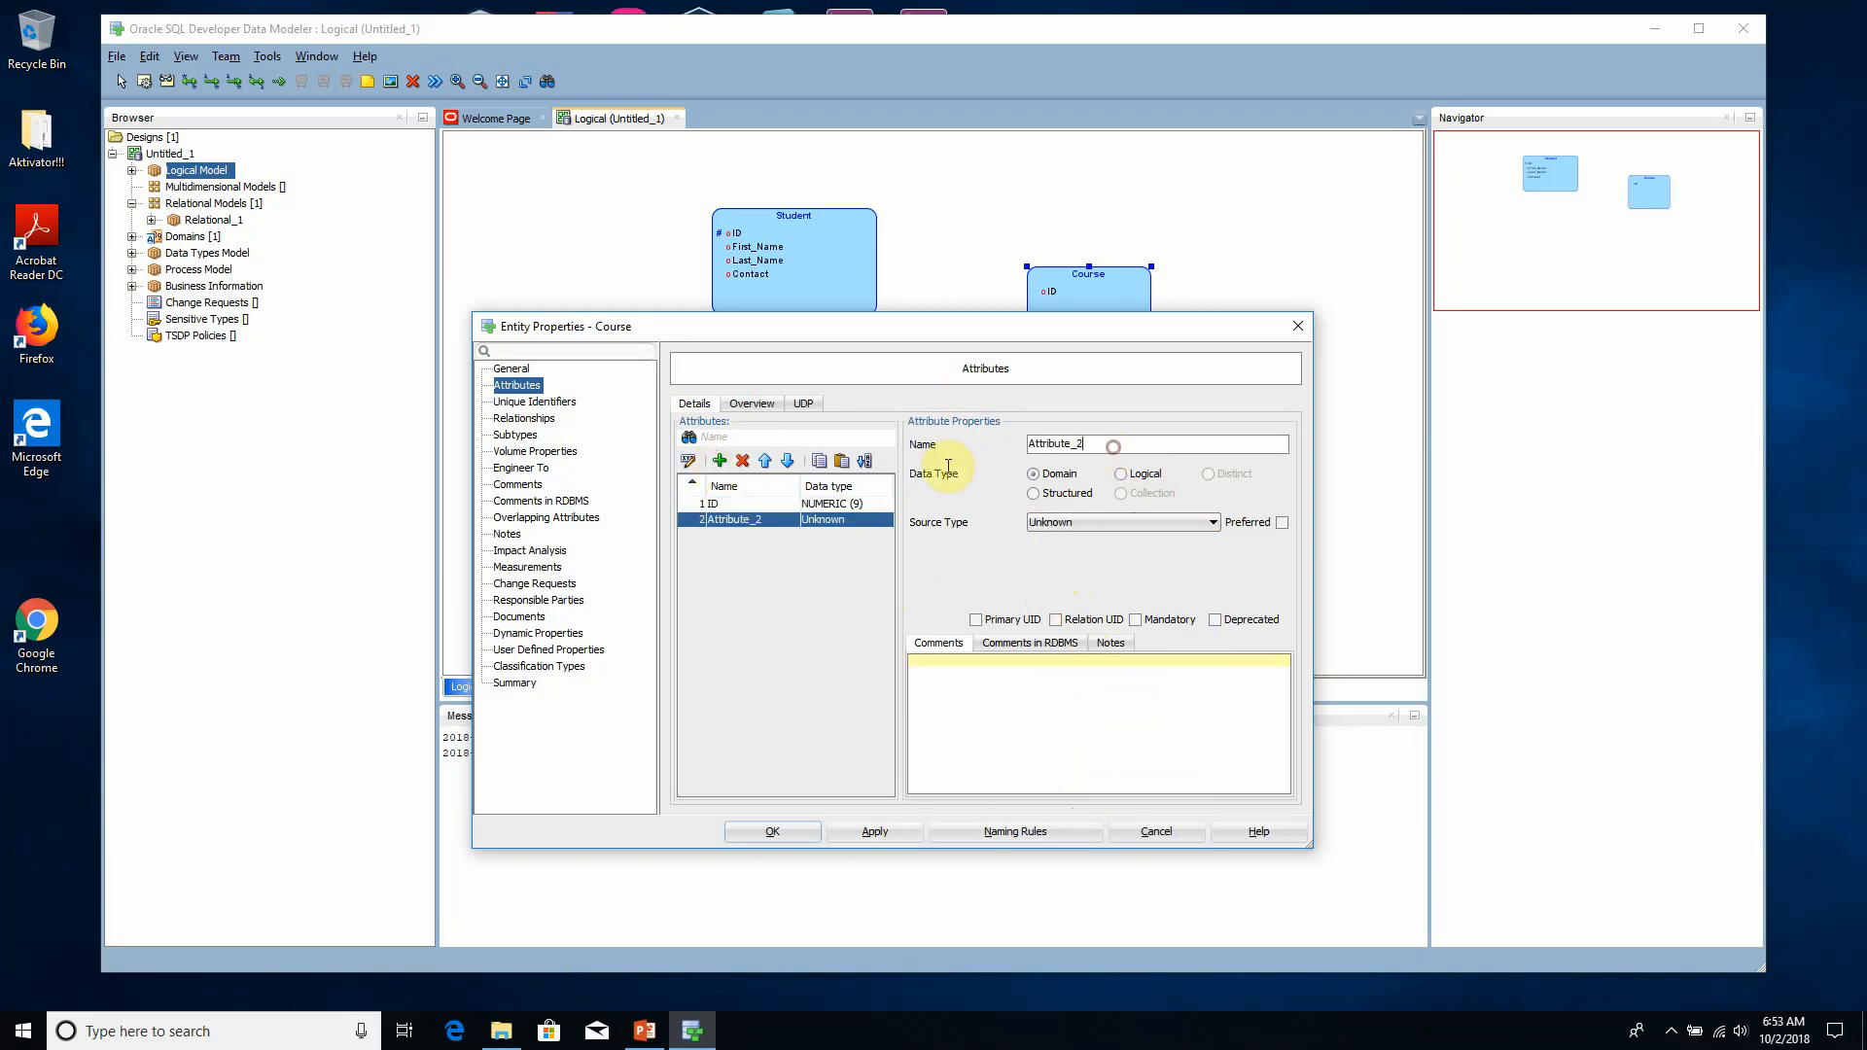
drag(1094, 449, 963, 457)
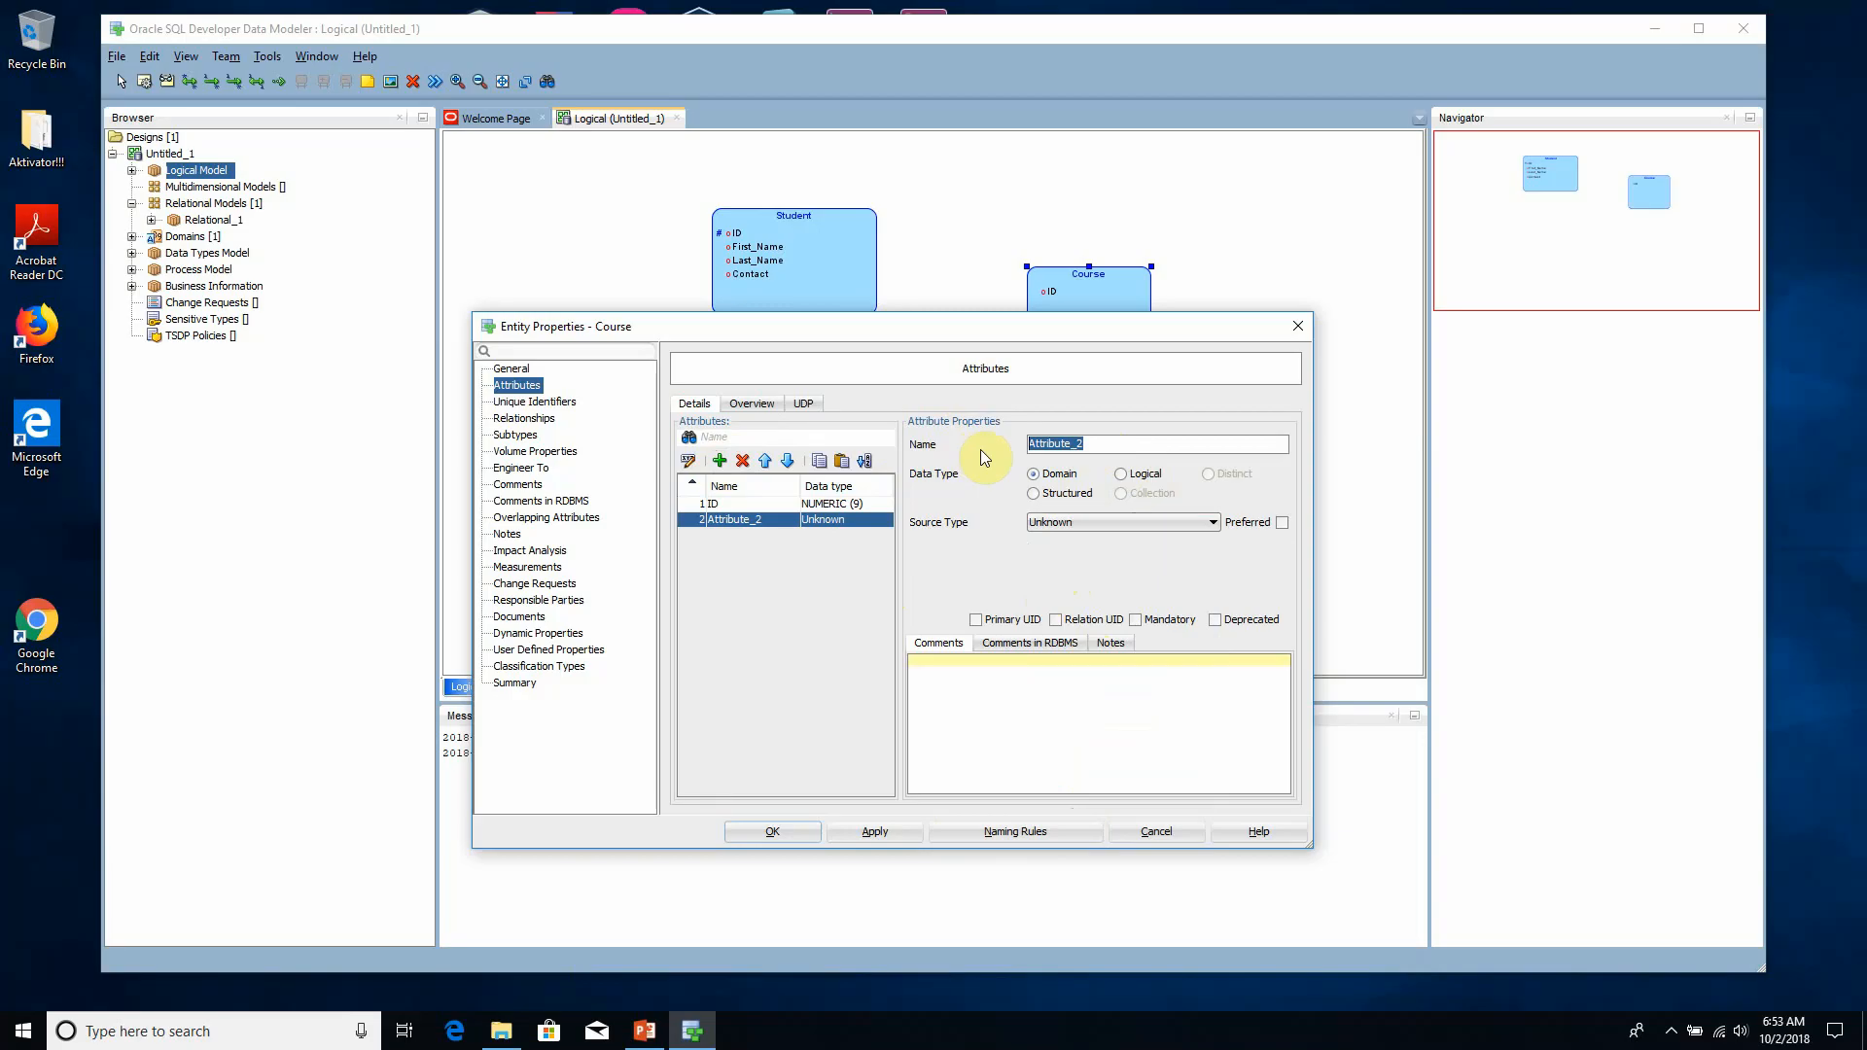
text(Name)
click(1133, 474)
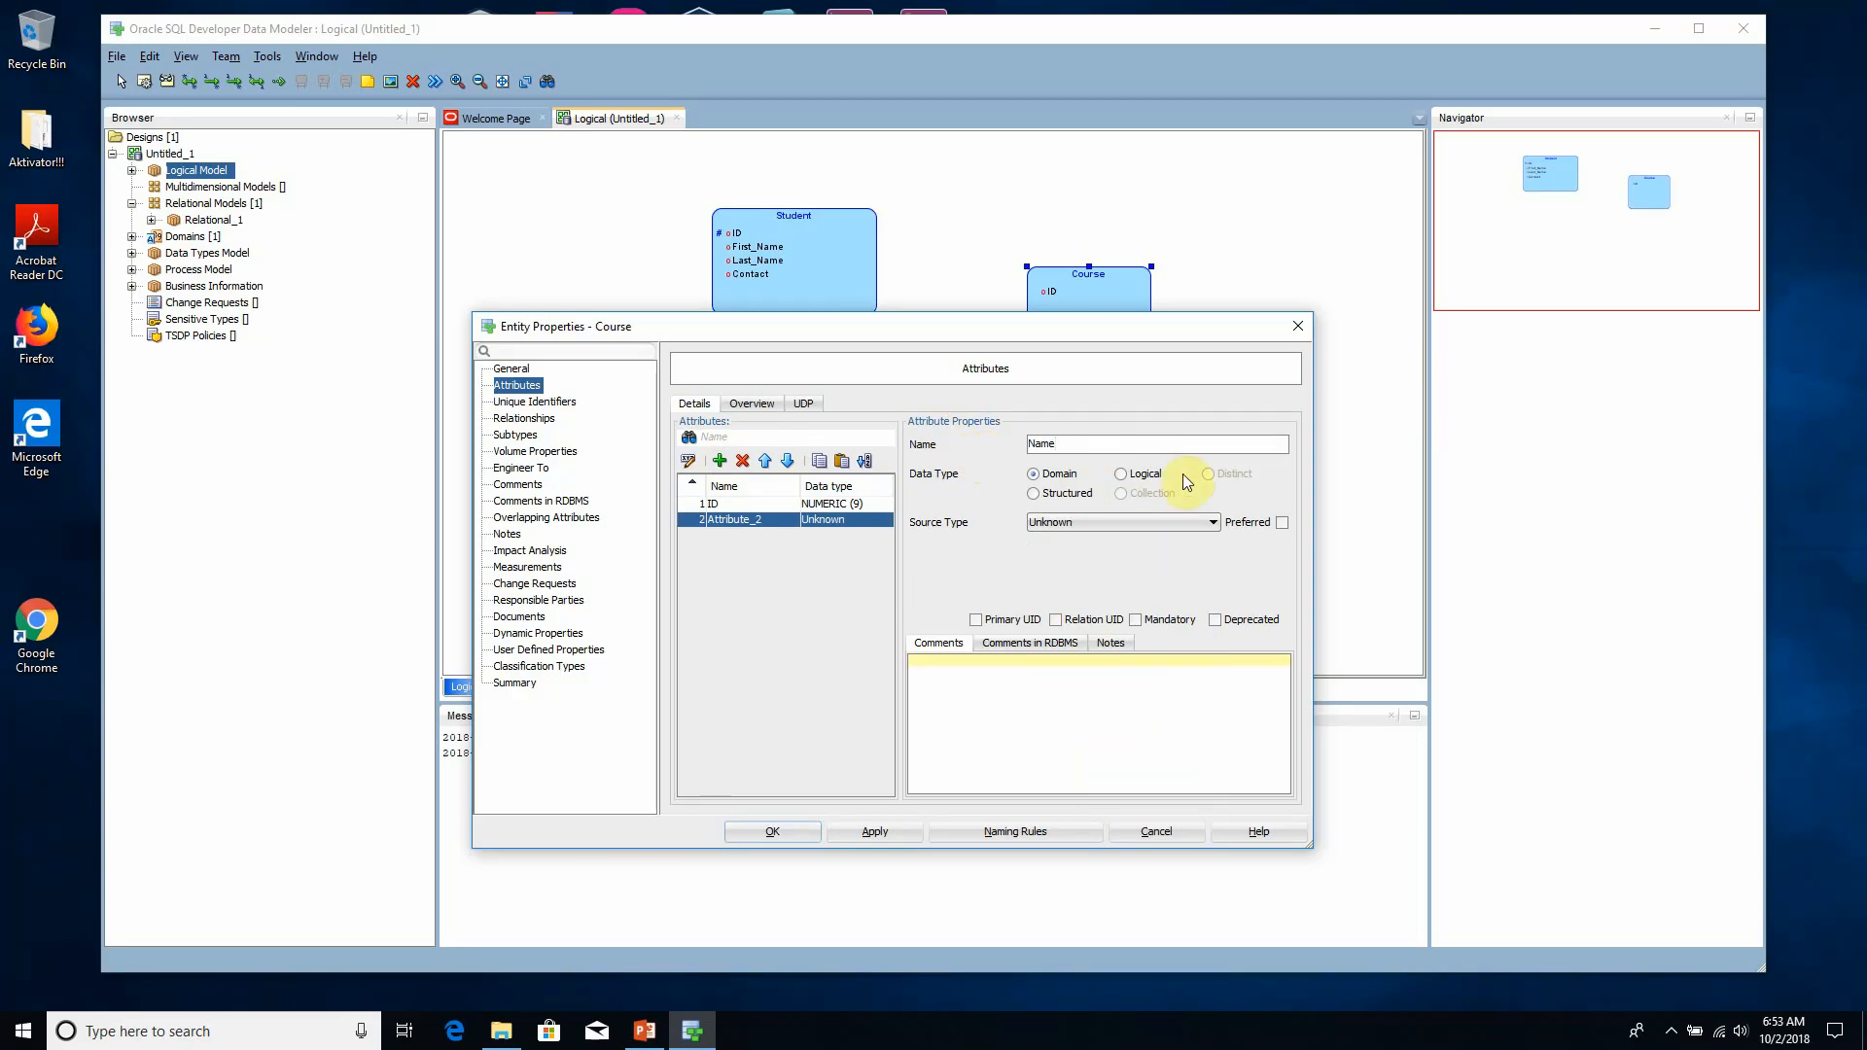
click(1131, 525)
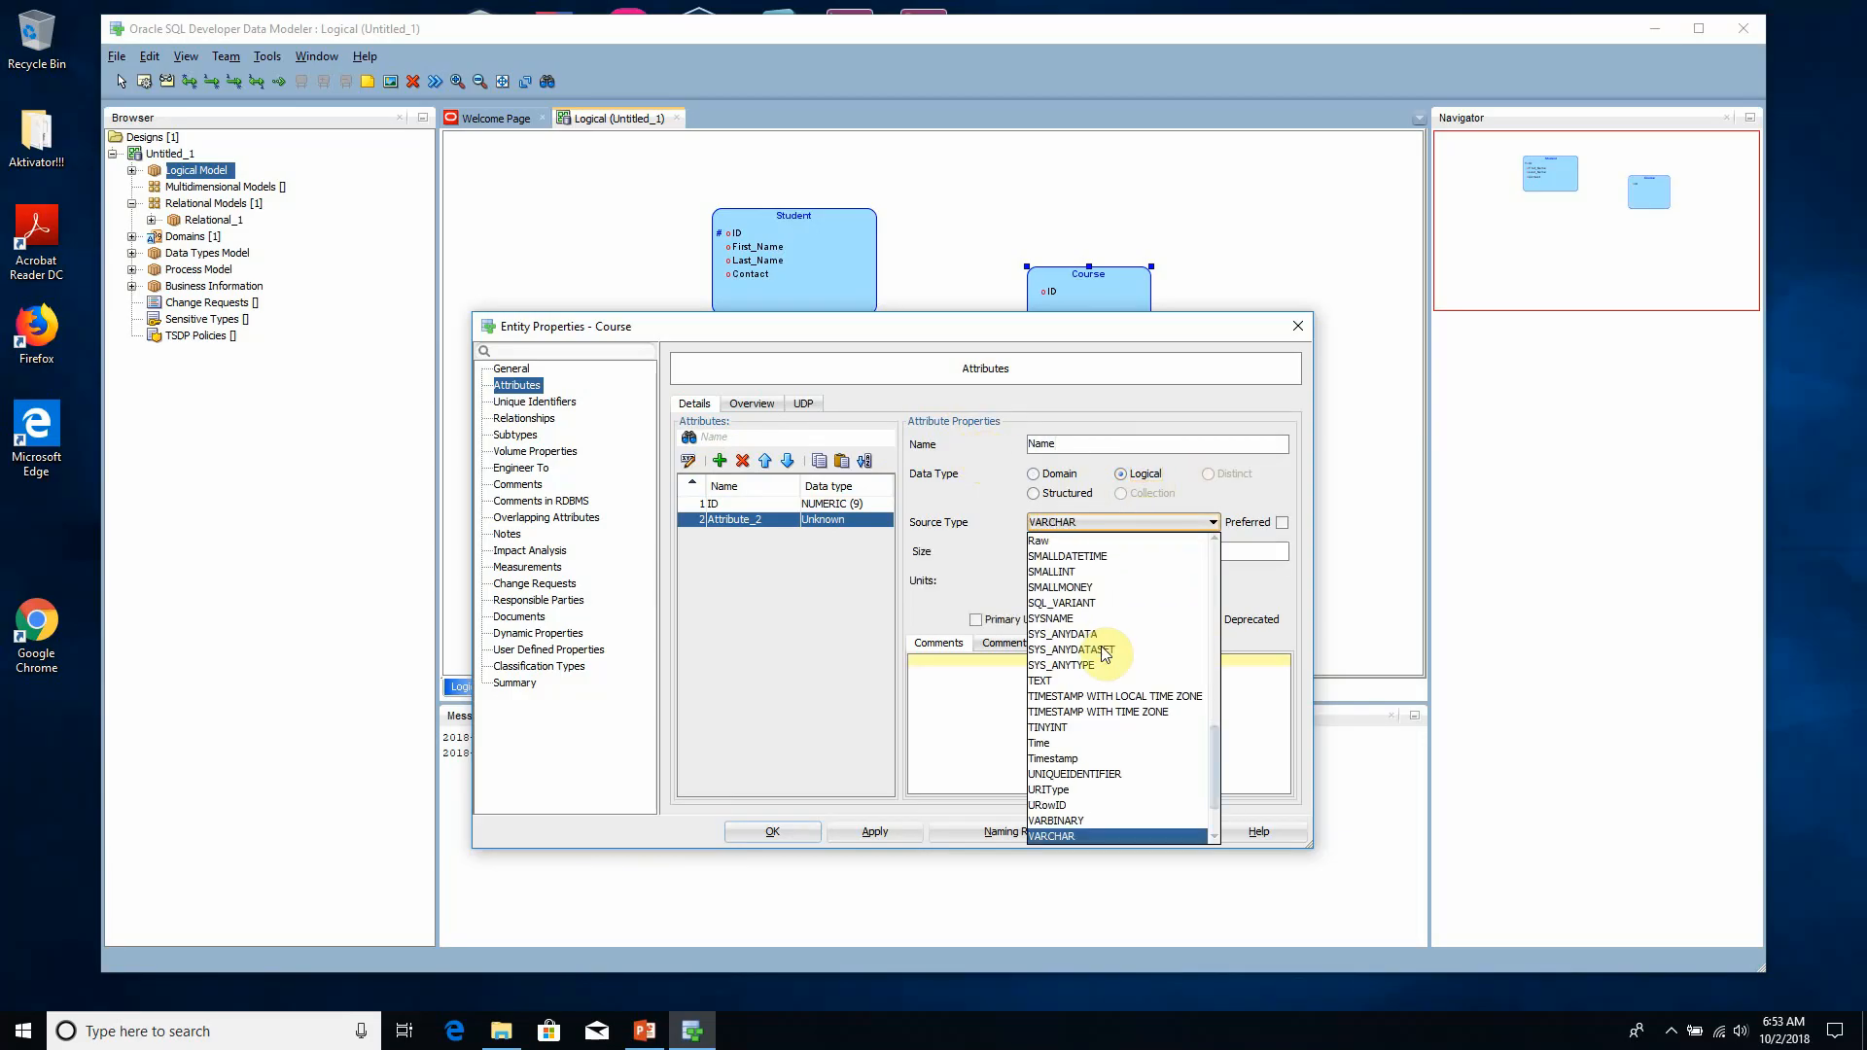
click(1070, 835)
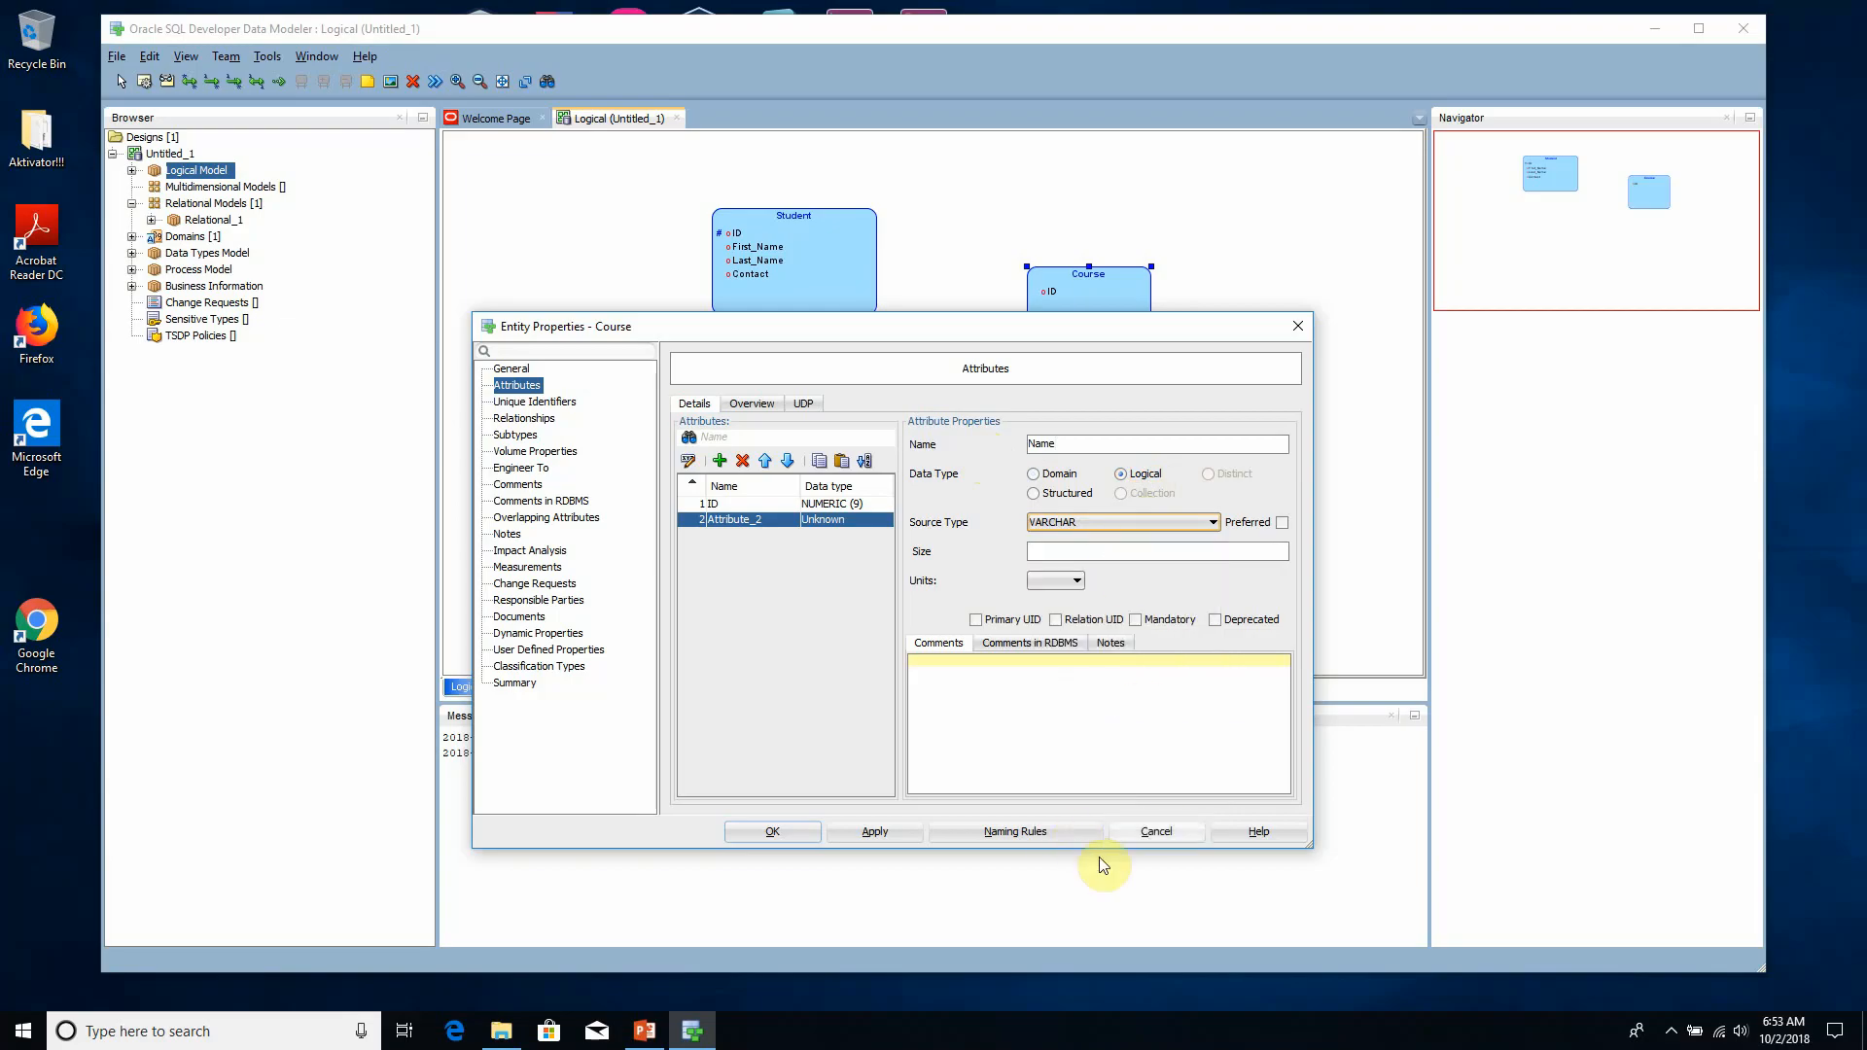
click(906, 832)
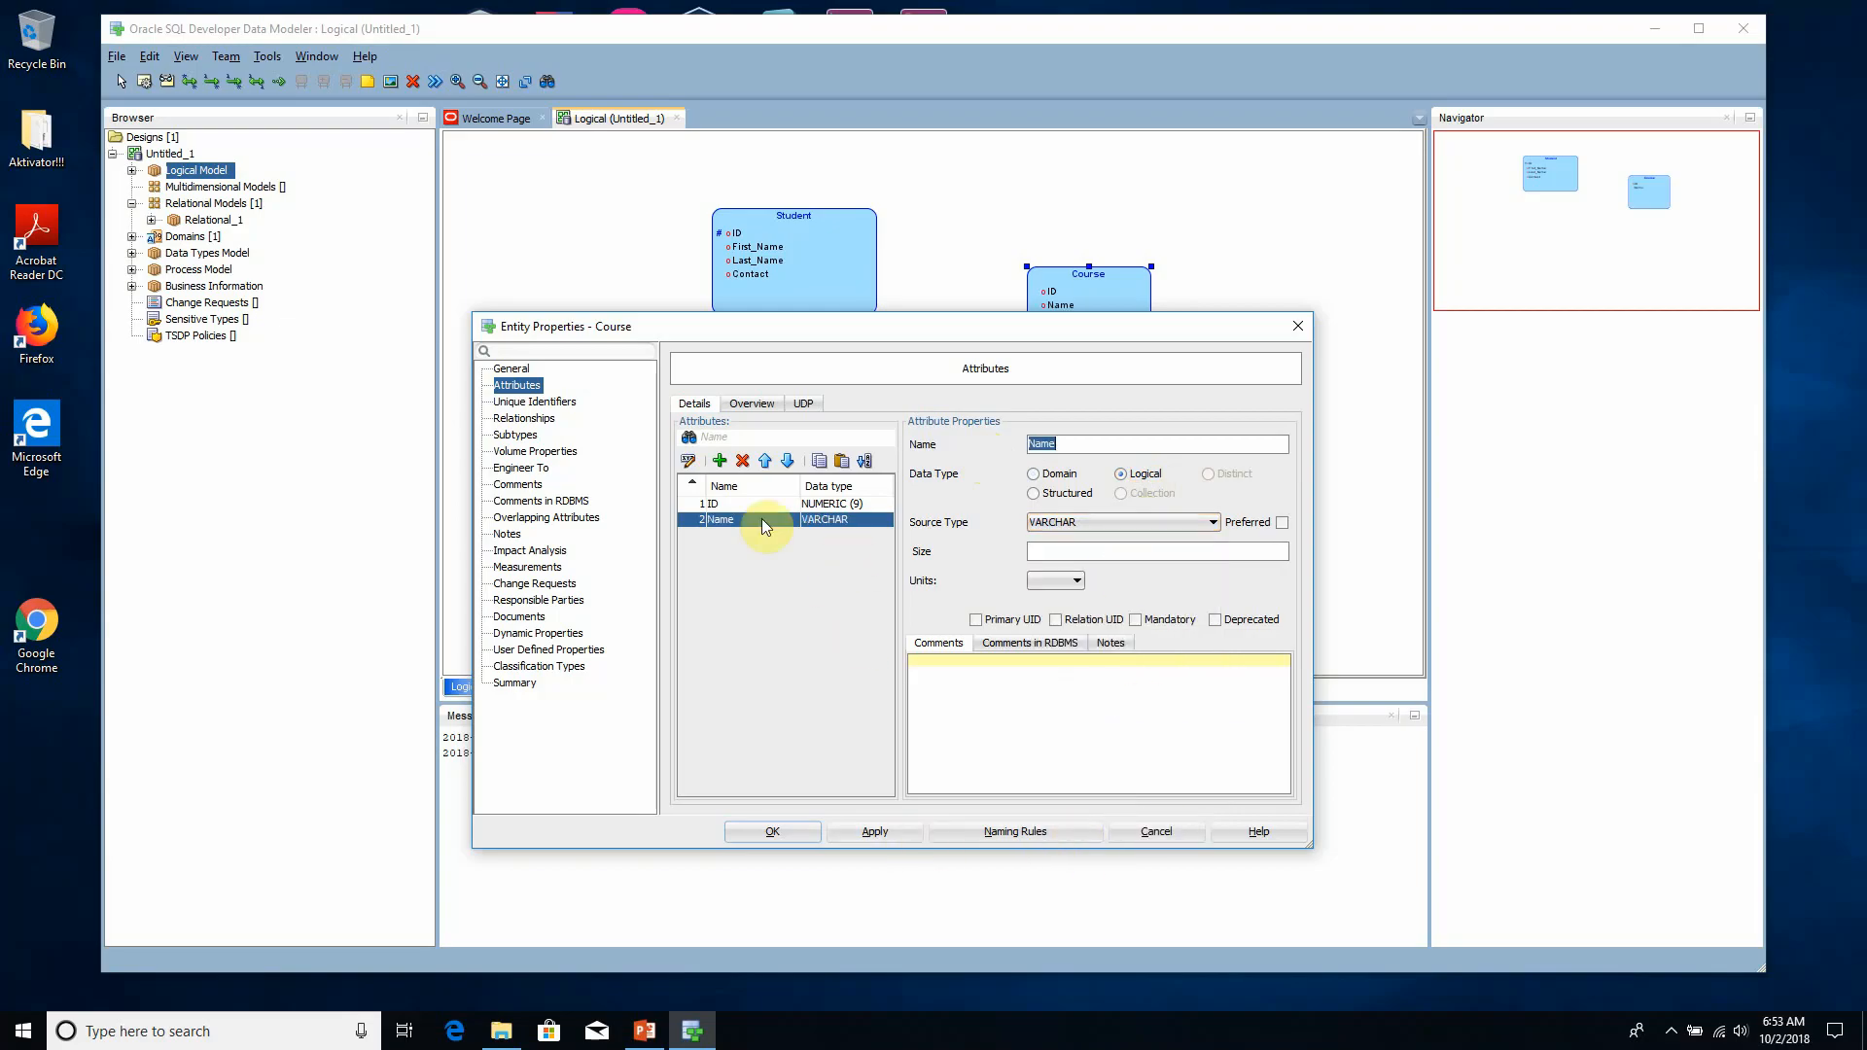
- Add a Description attribute to the Course entity with the logical type VARCHAR and size 30, and apply it
click(720, 460)
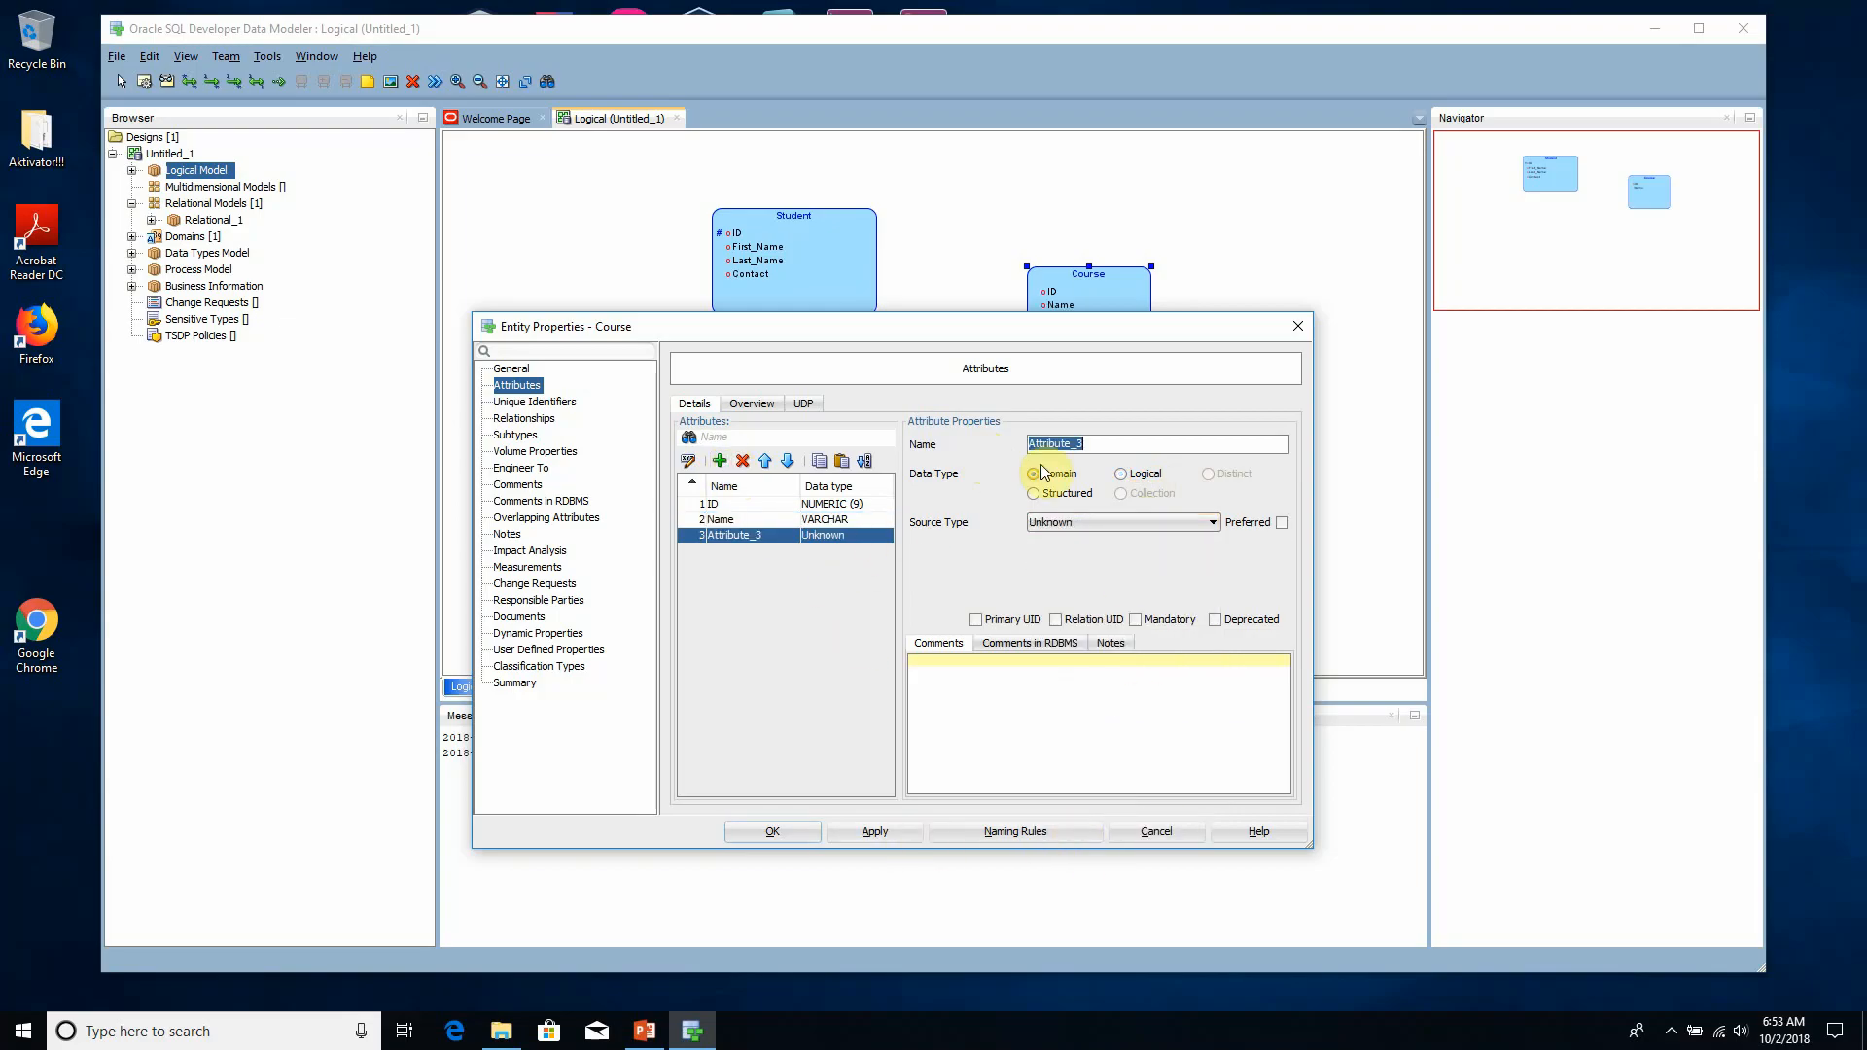
text(Description)
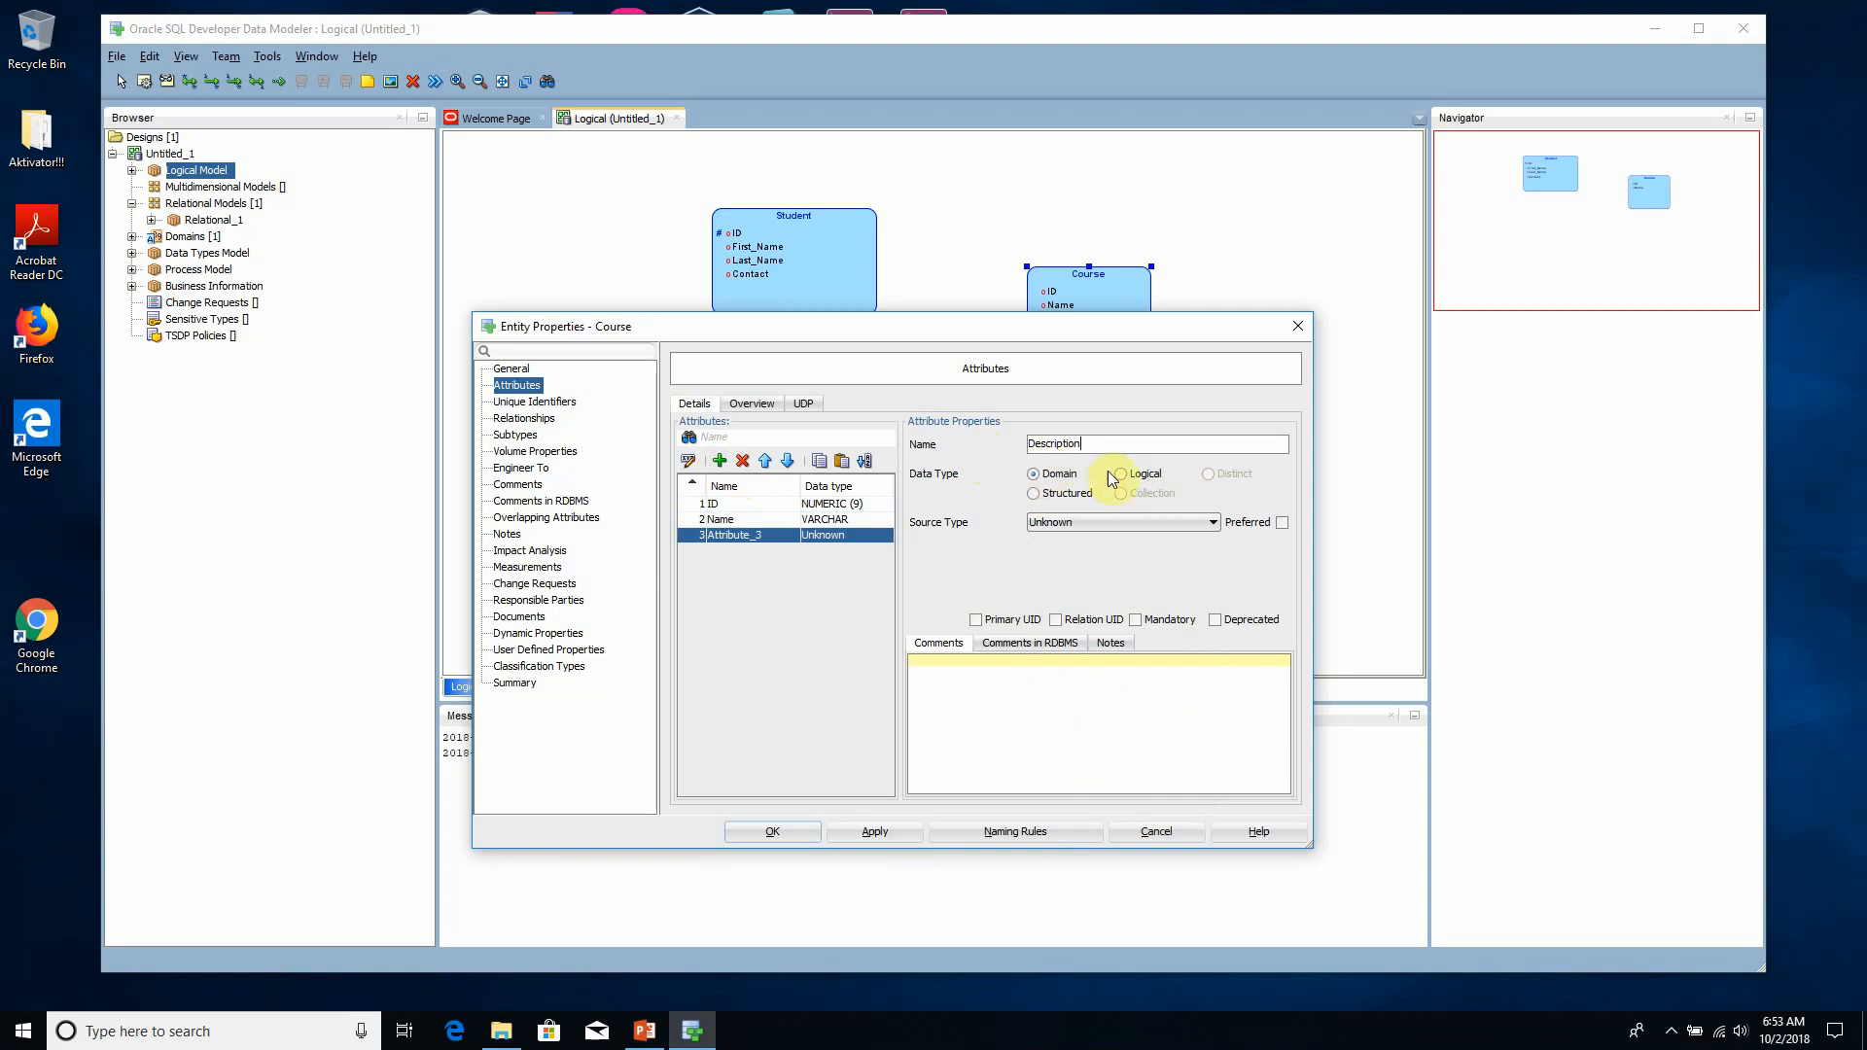
click(1138, 479)
click(1136, 512)
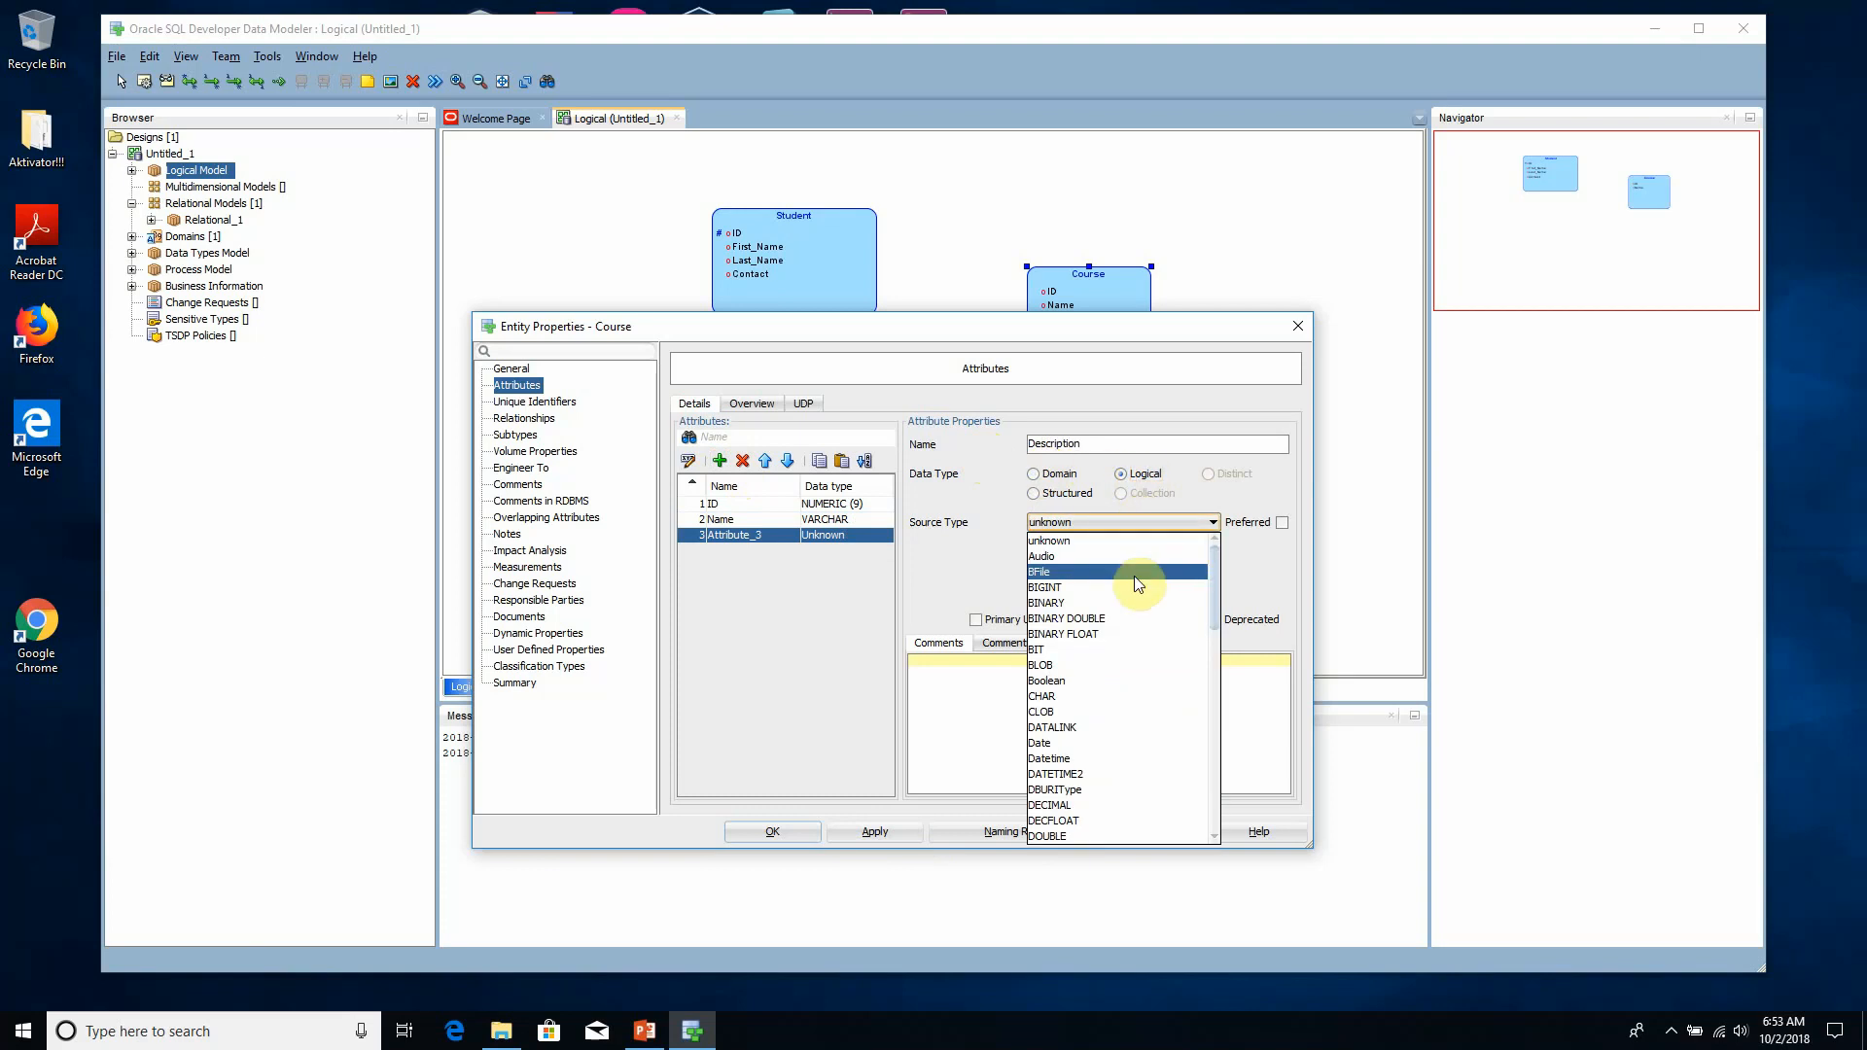
scroll(1119, 680, down, 10)
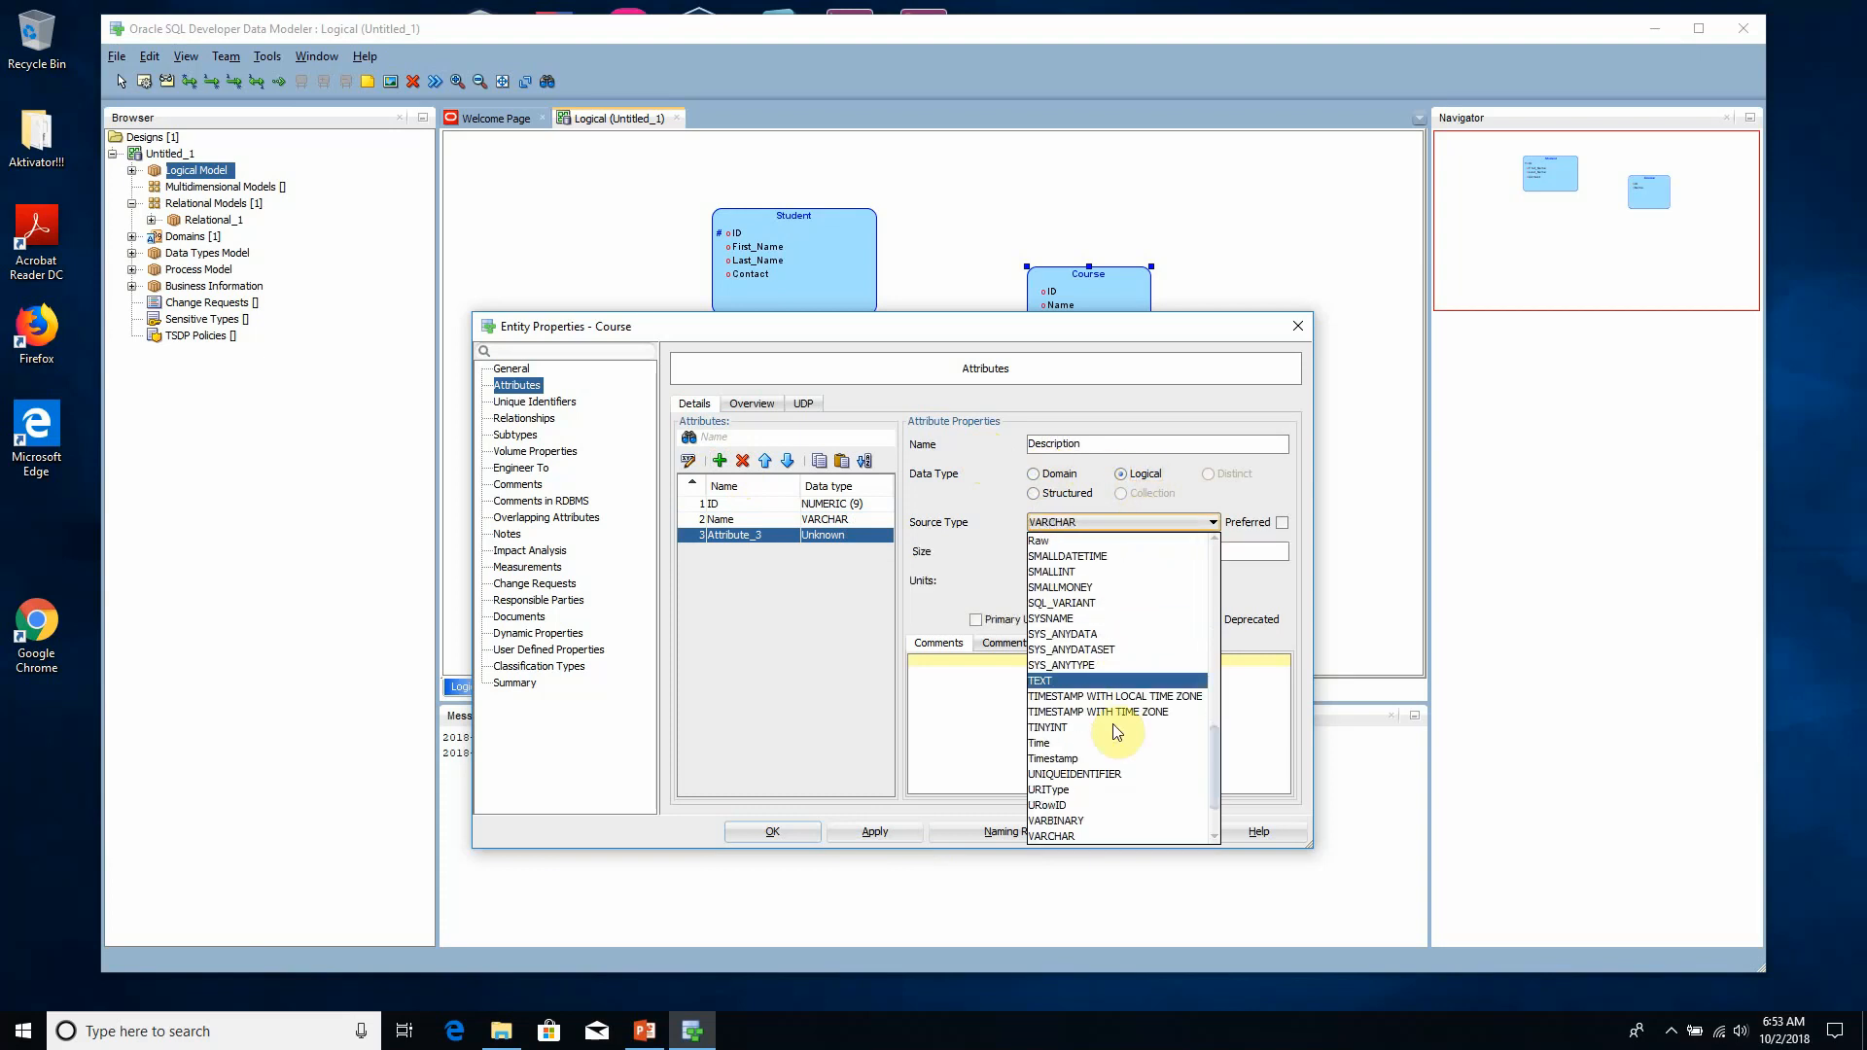
click(1077, 832)
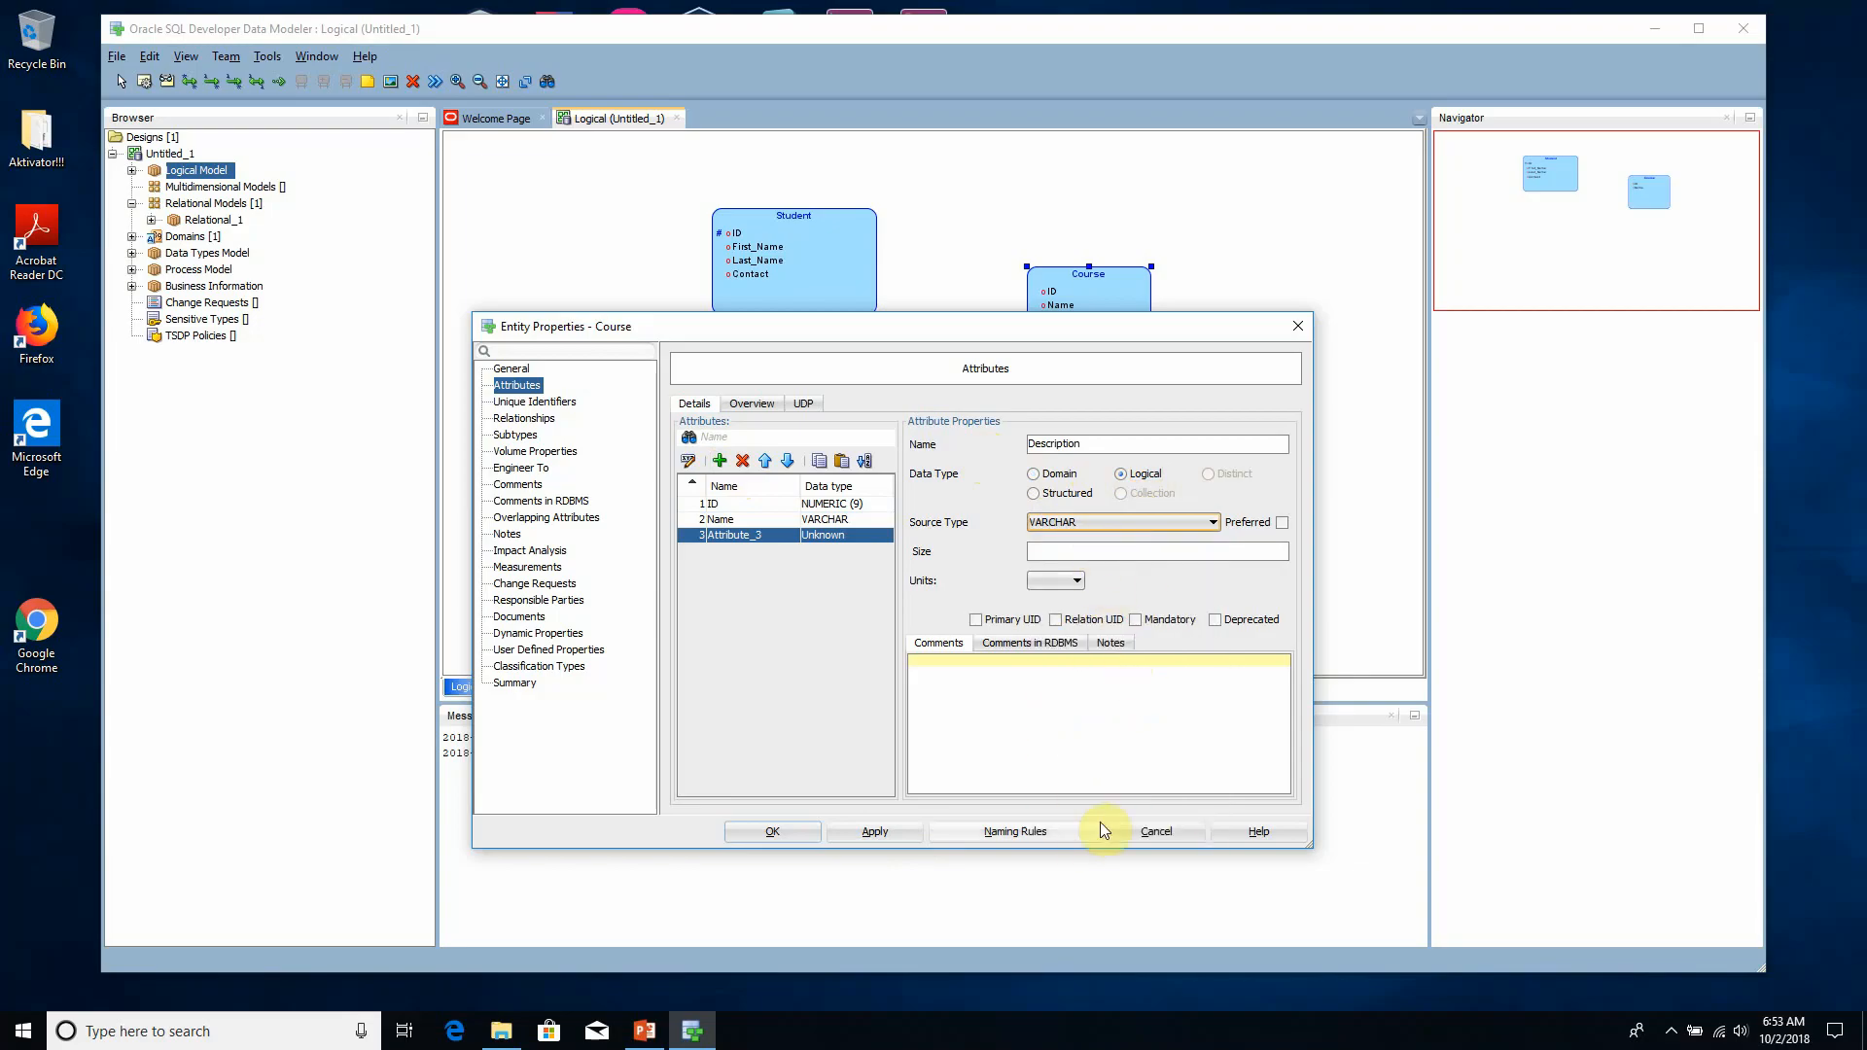
click(1072, 551)
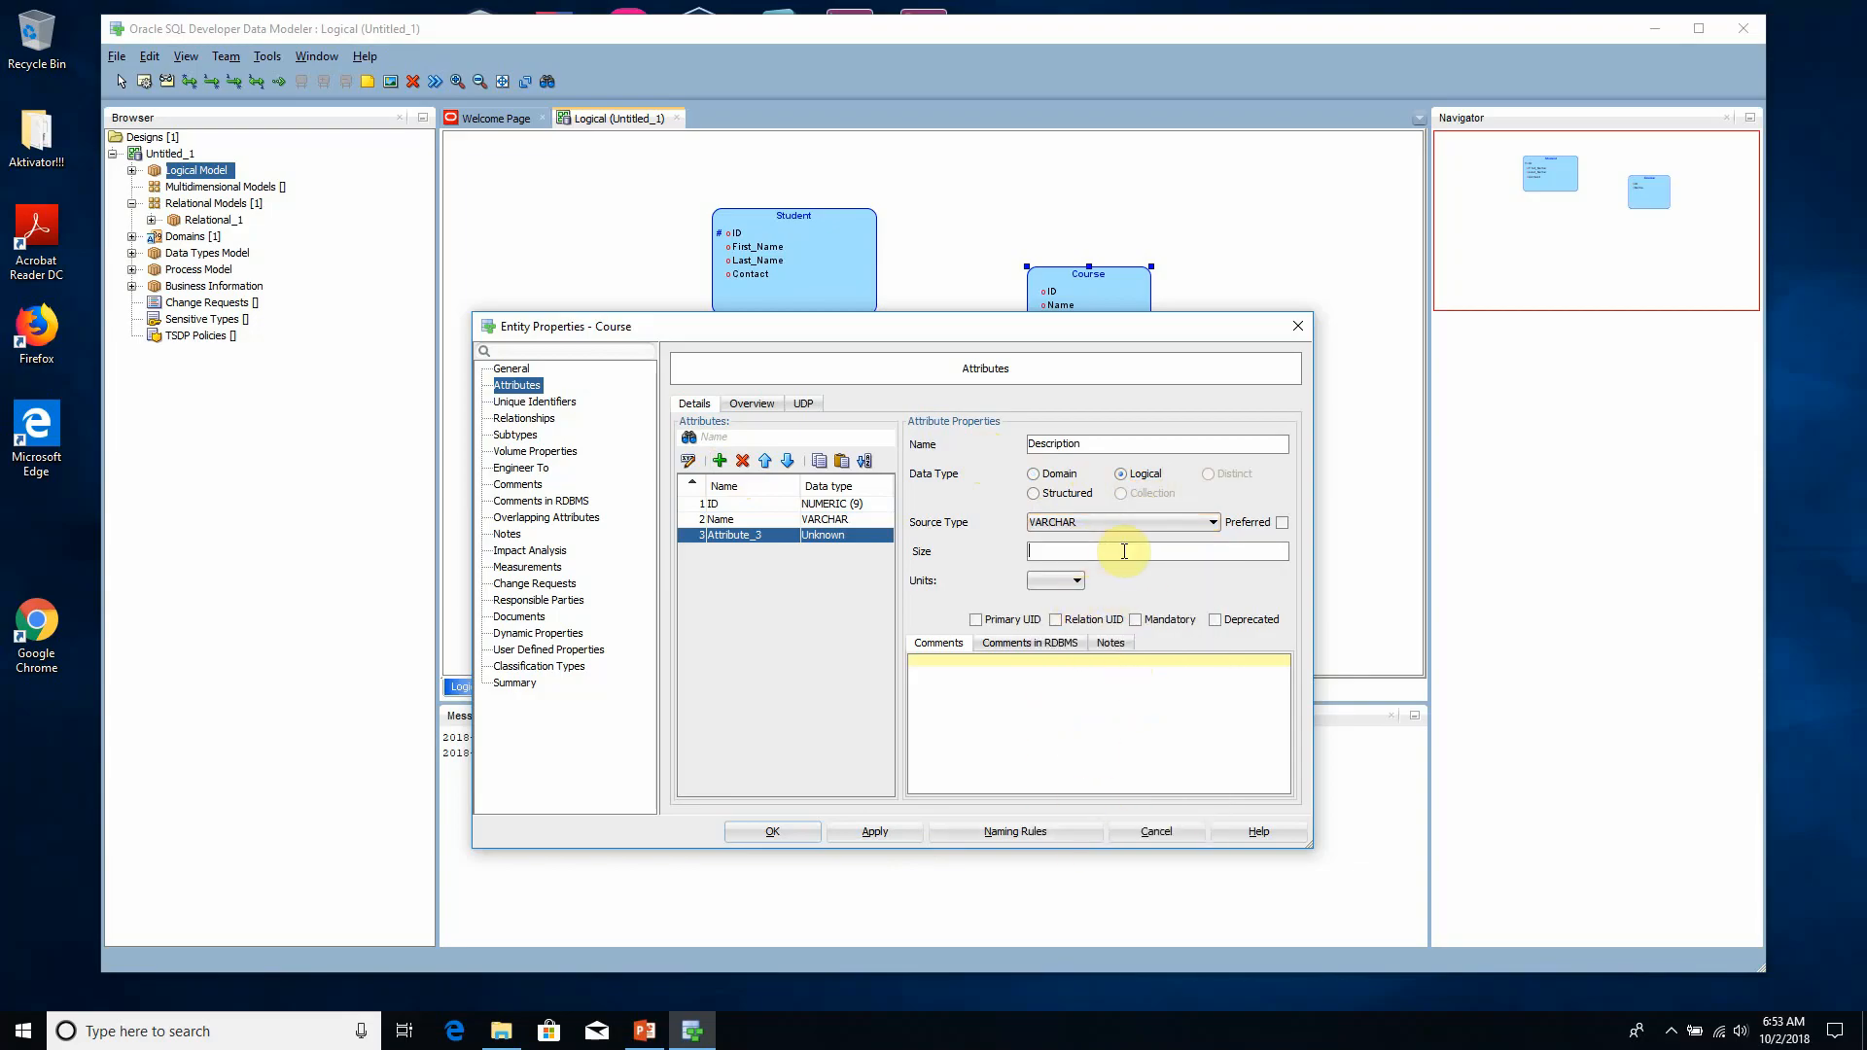
text(30)
click(909, 833)
- Set the size of the Course entity's Name attribute to 30, then move the entity lower on the diagram
click(749, 520)
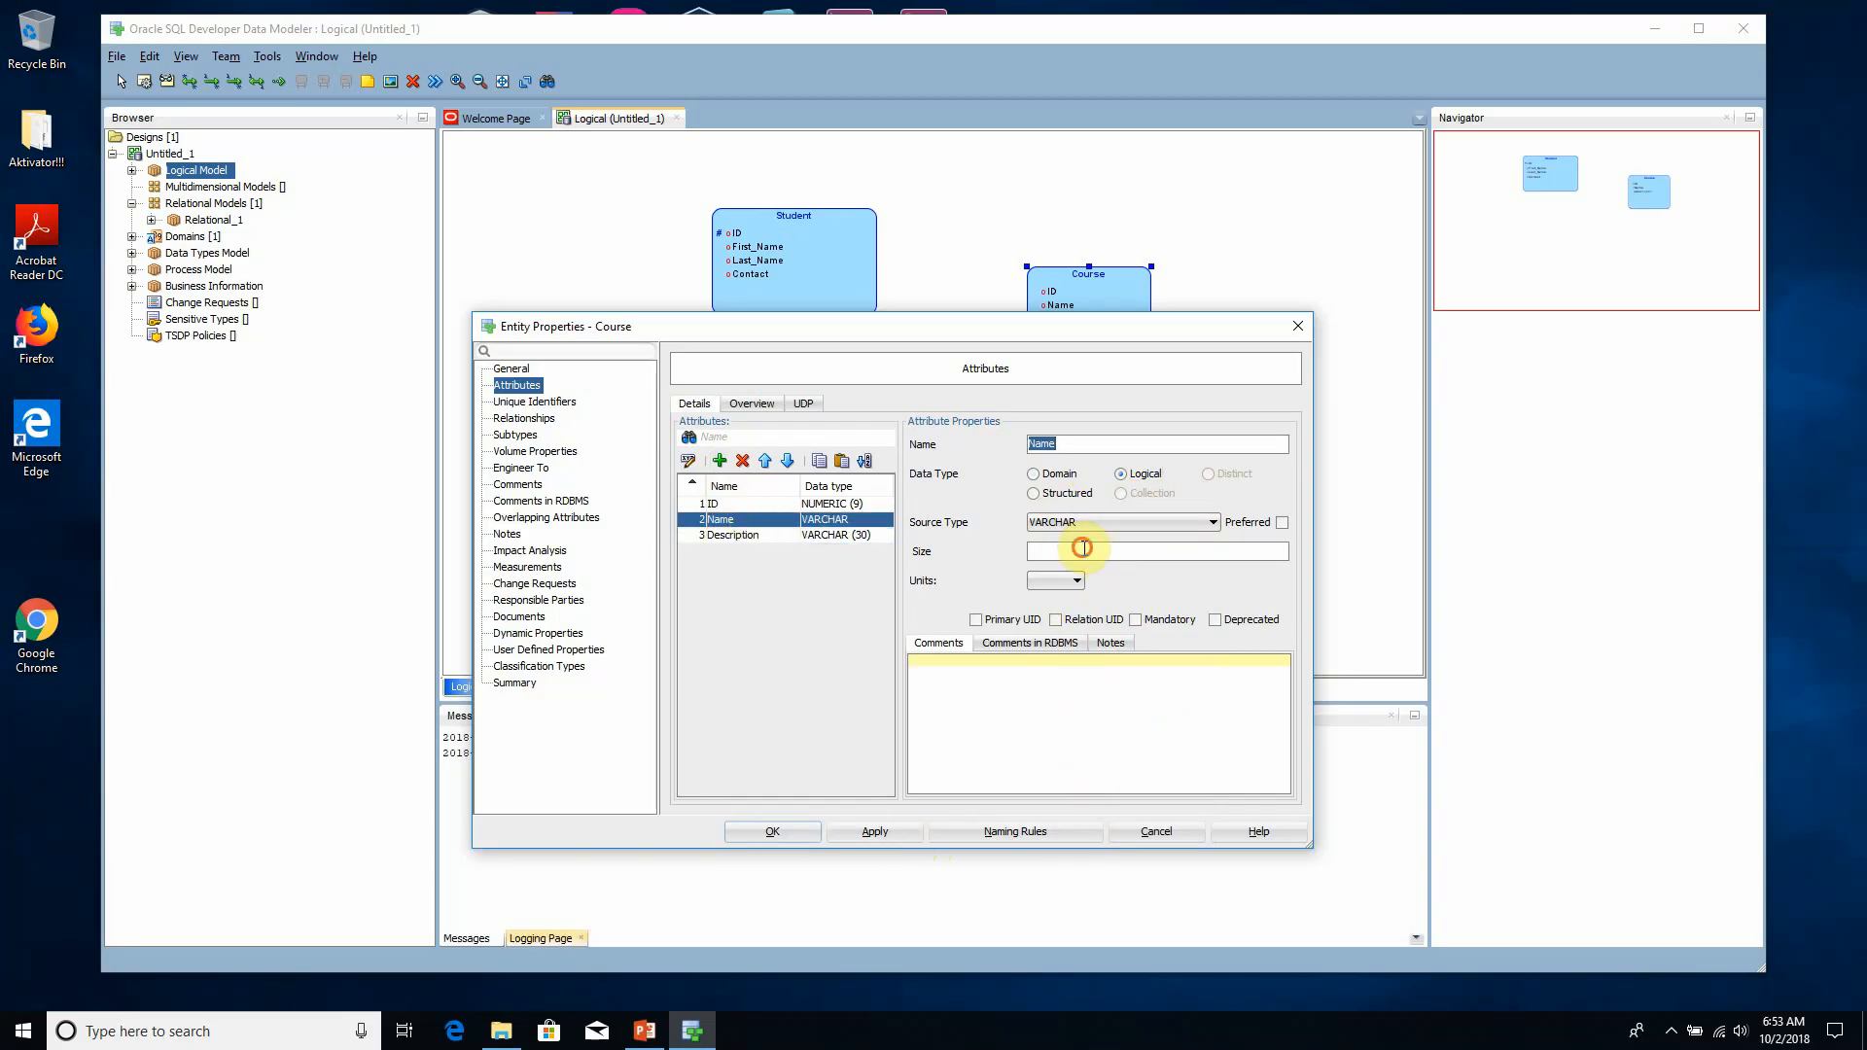
click(1076, 550)
text(30)
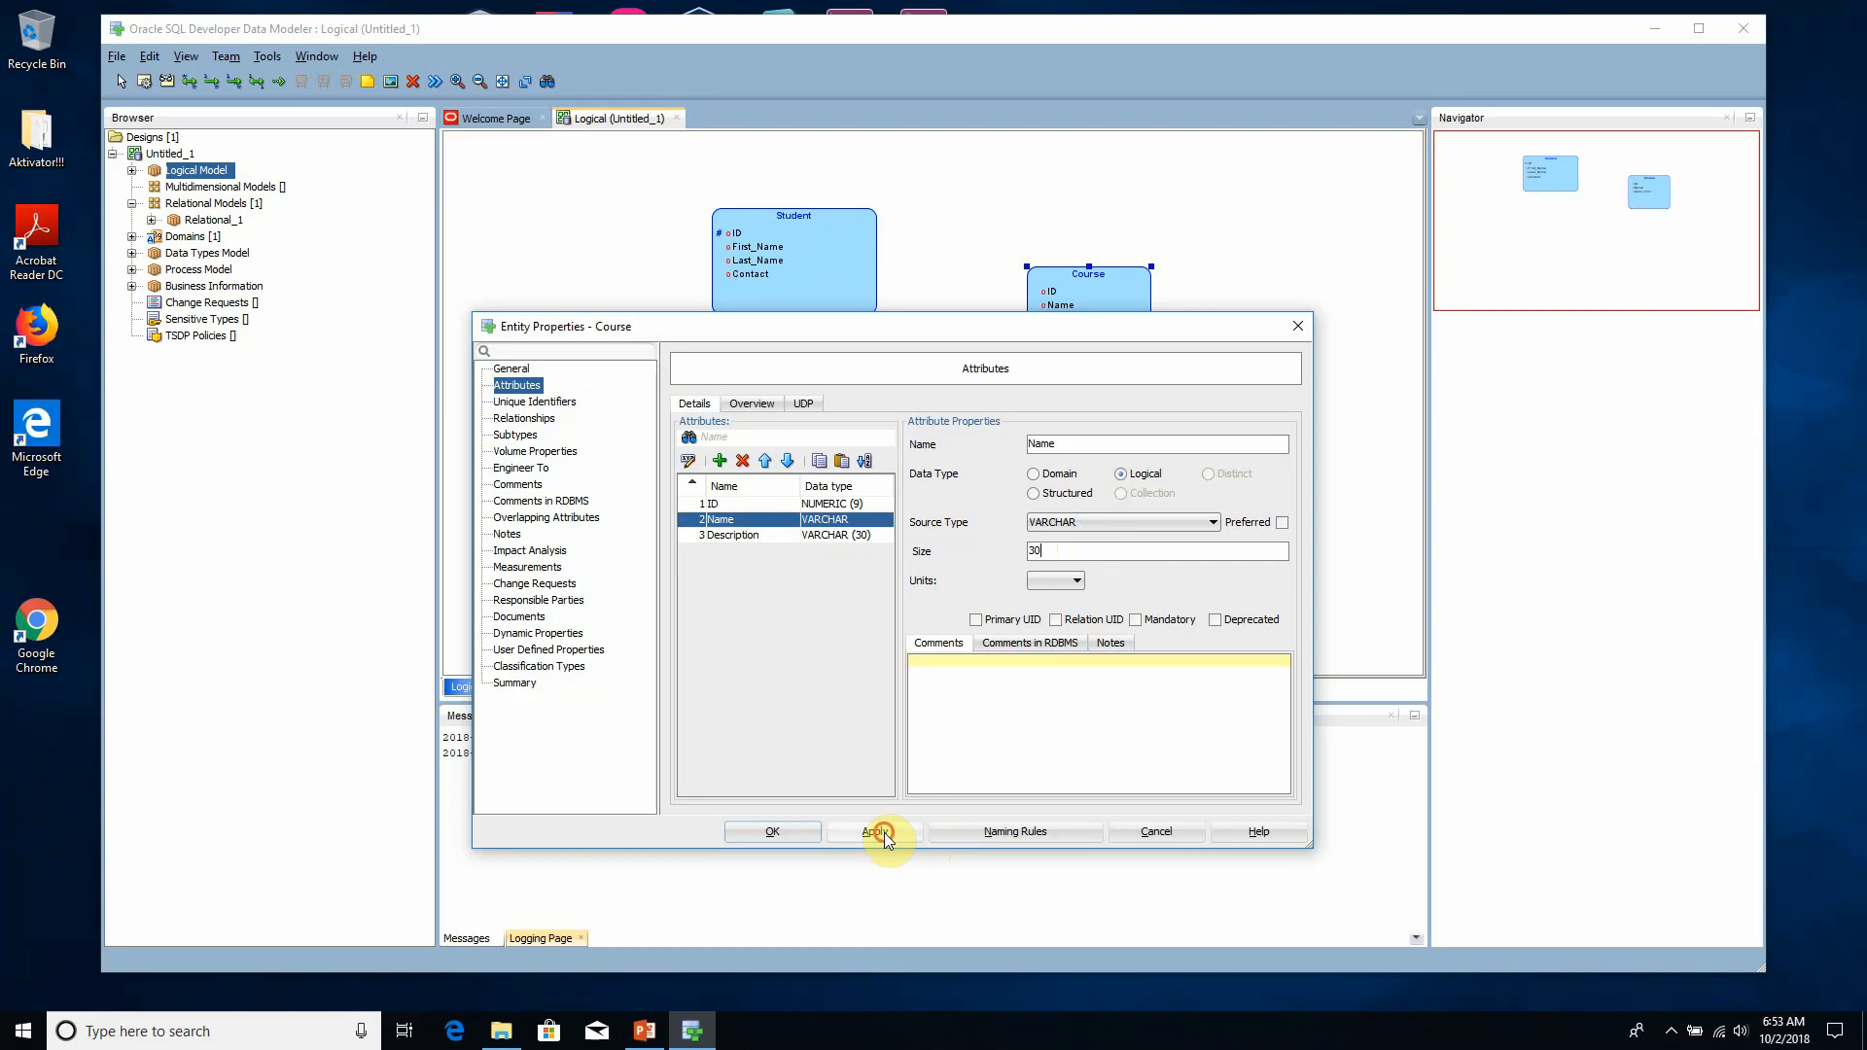
click(809, 829)
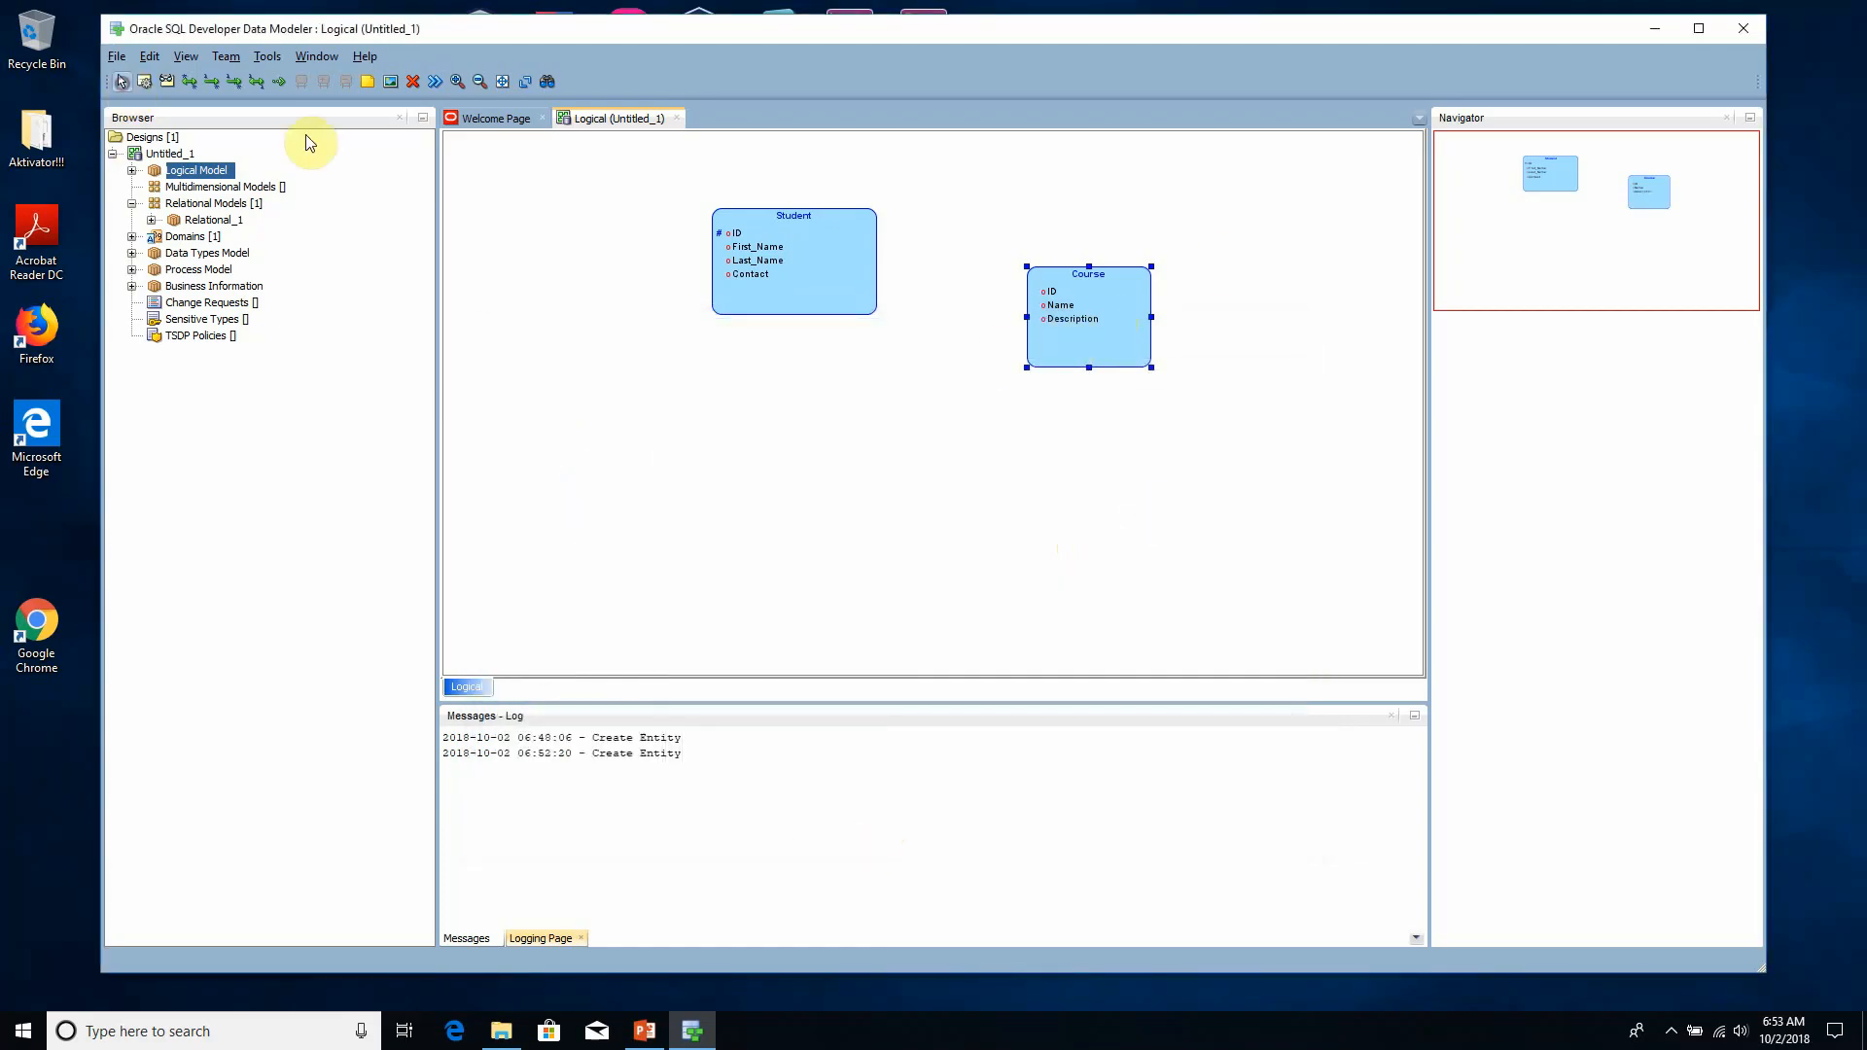
drag(1054, 362, 1019, 445)
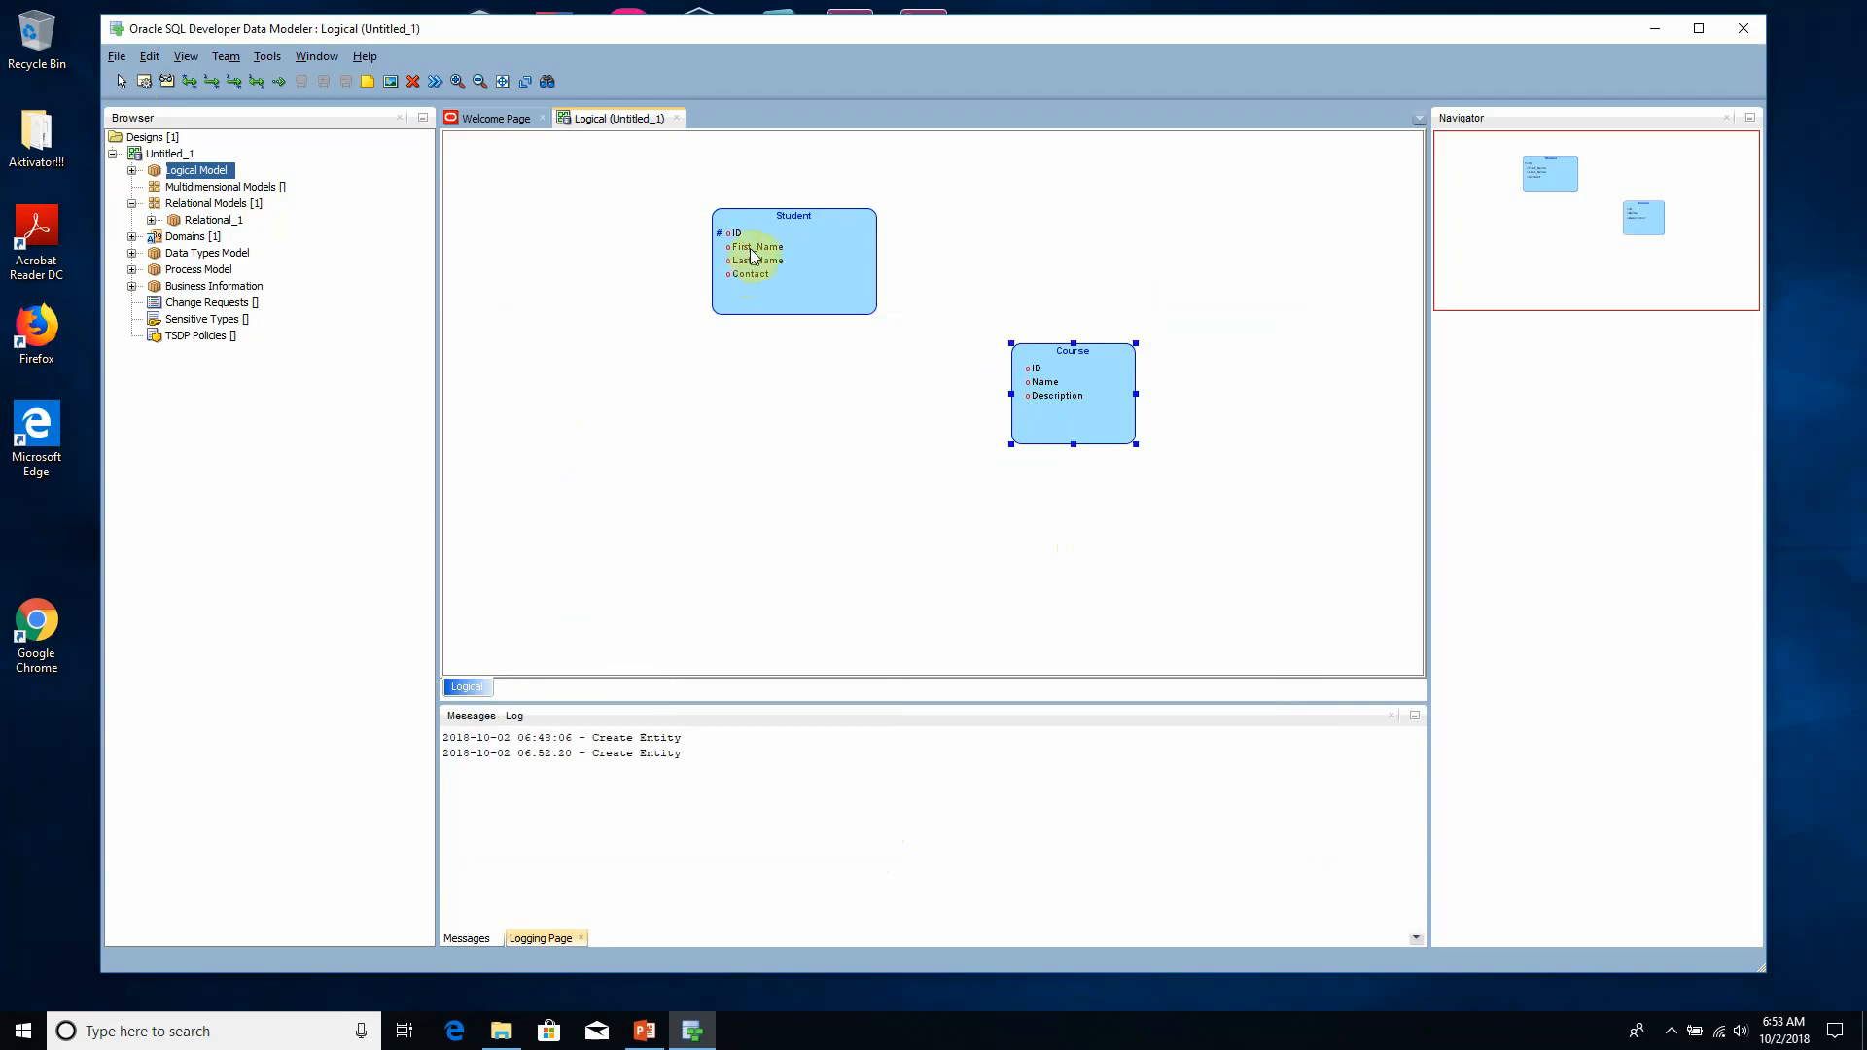
- Set the size of the Student entity's First_Name and Last_Name attributes to 30 each
click(761, 285)
double_click(762, 286)
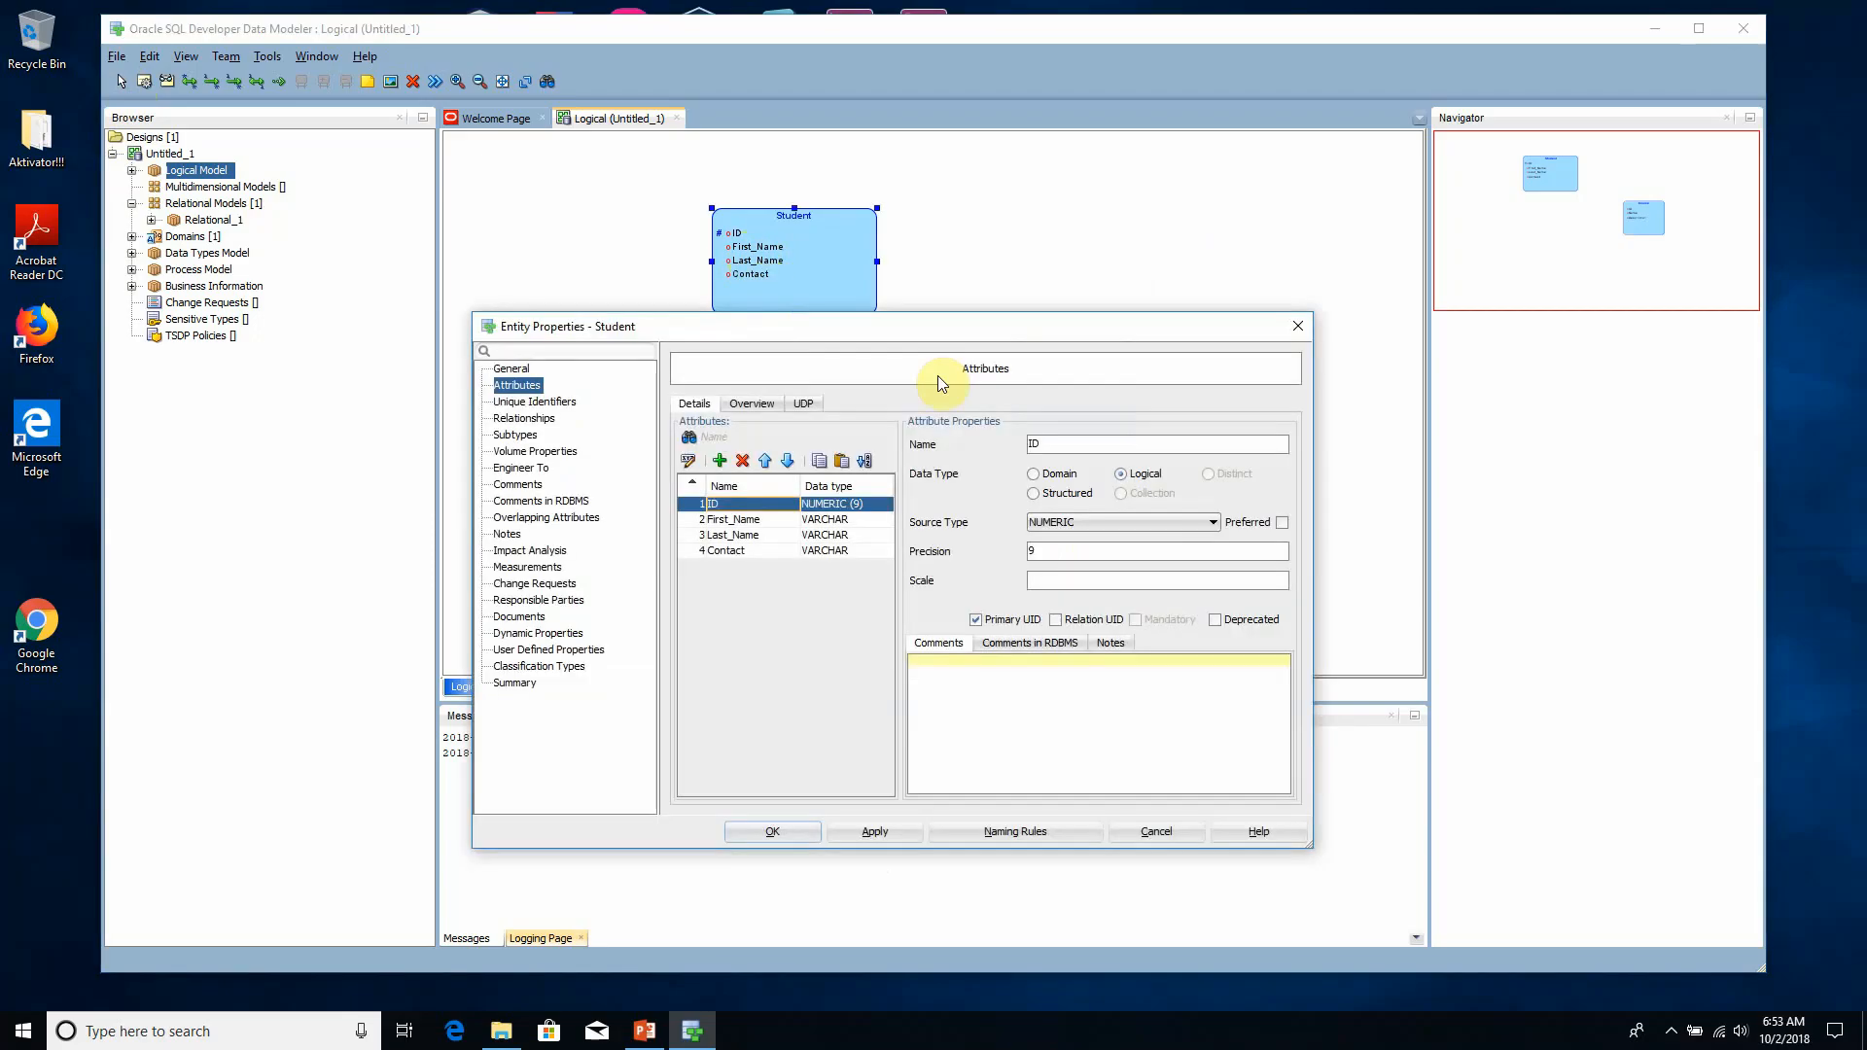
click(773, 521)
click(1077, 553)
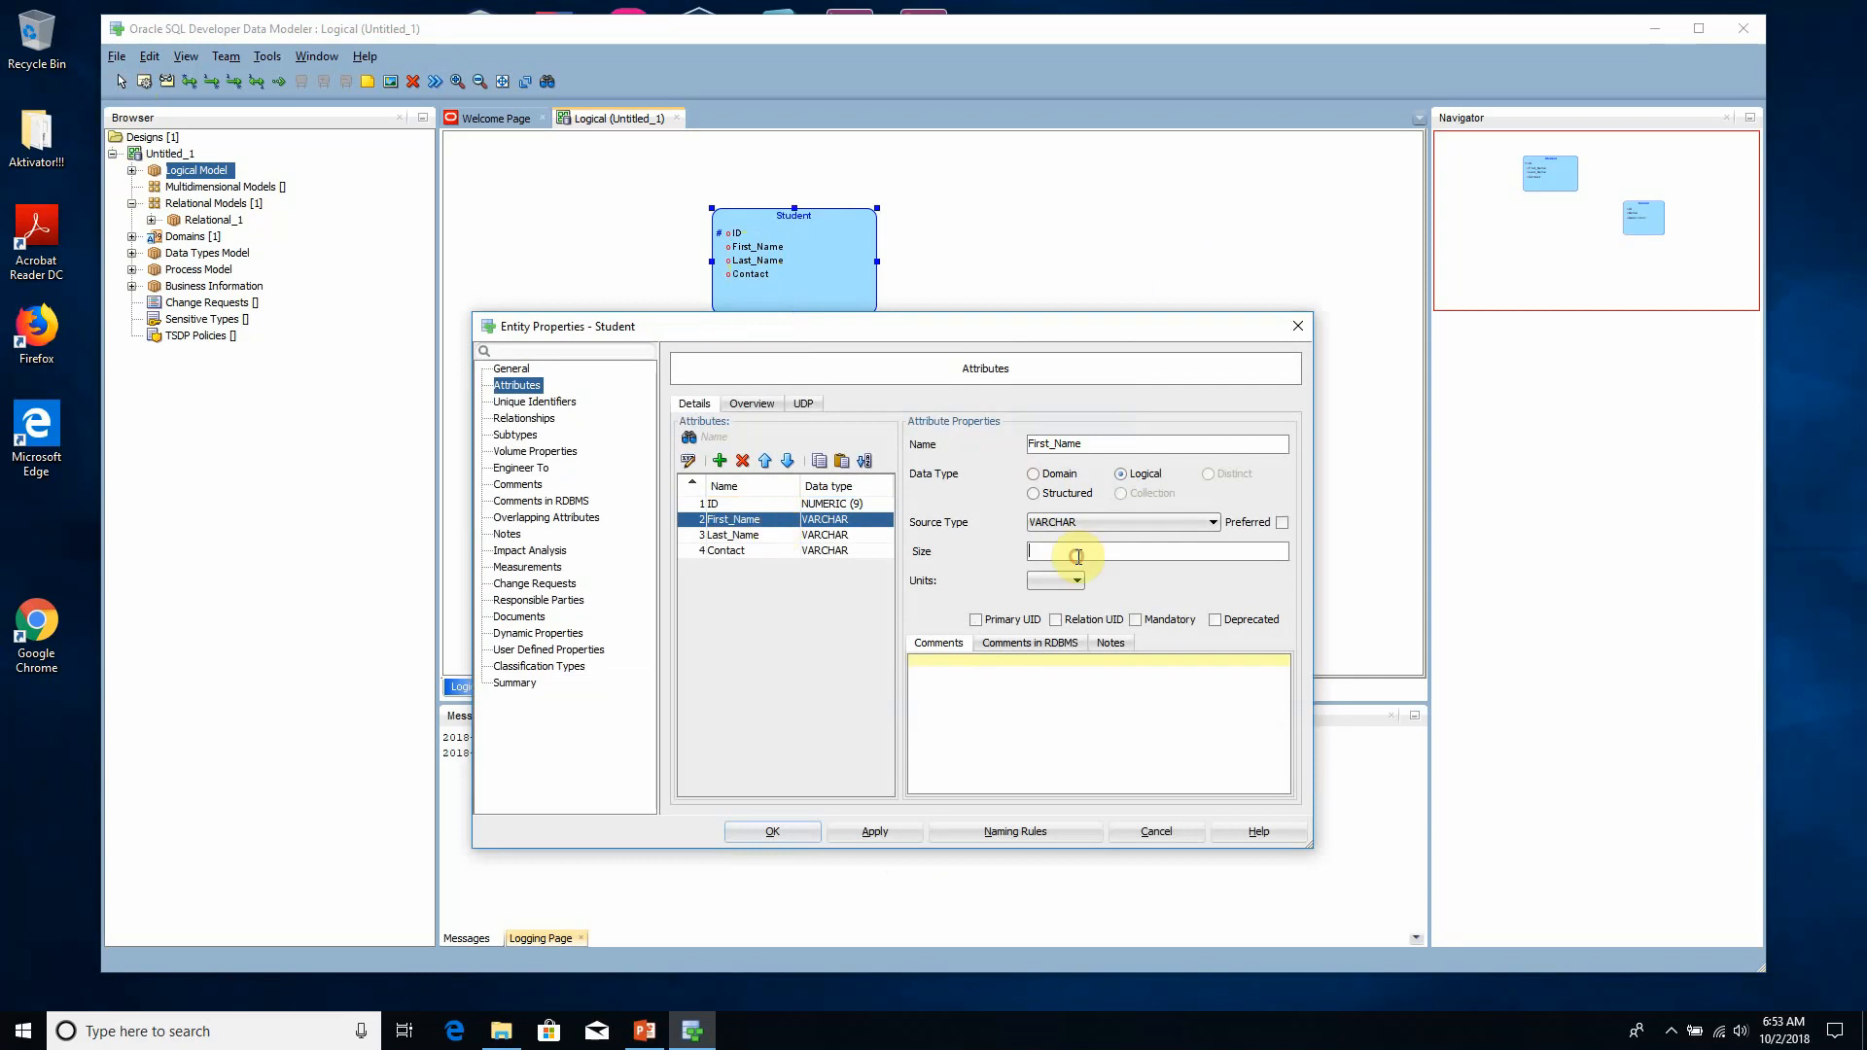
text(30)
click(821, 536)
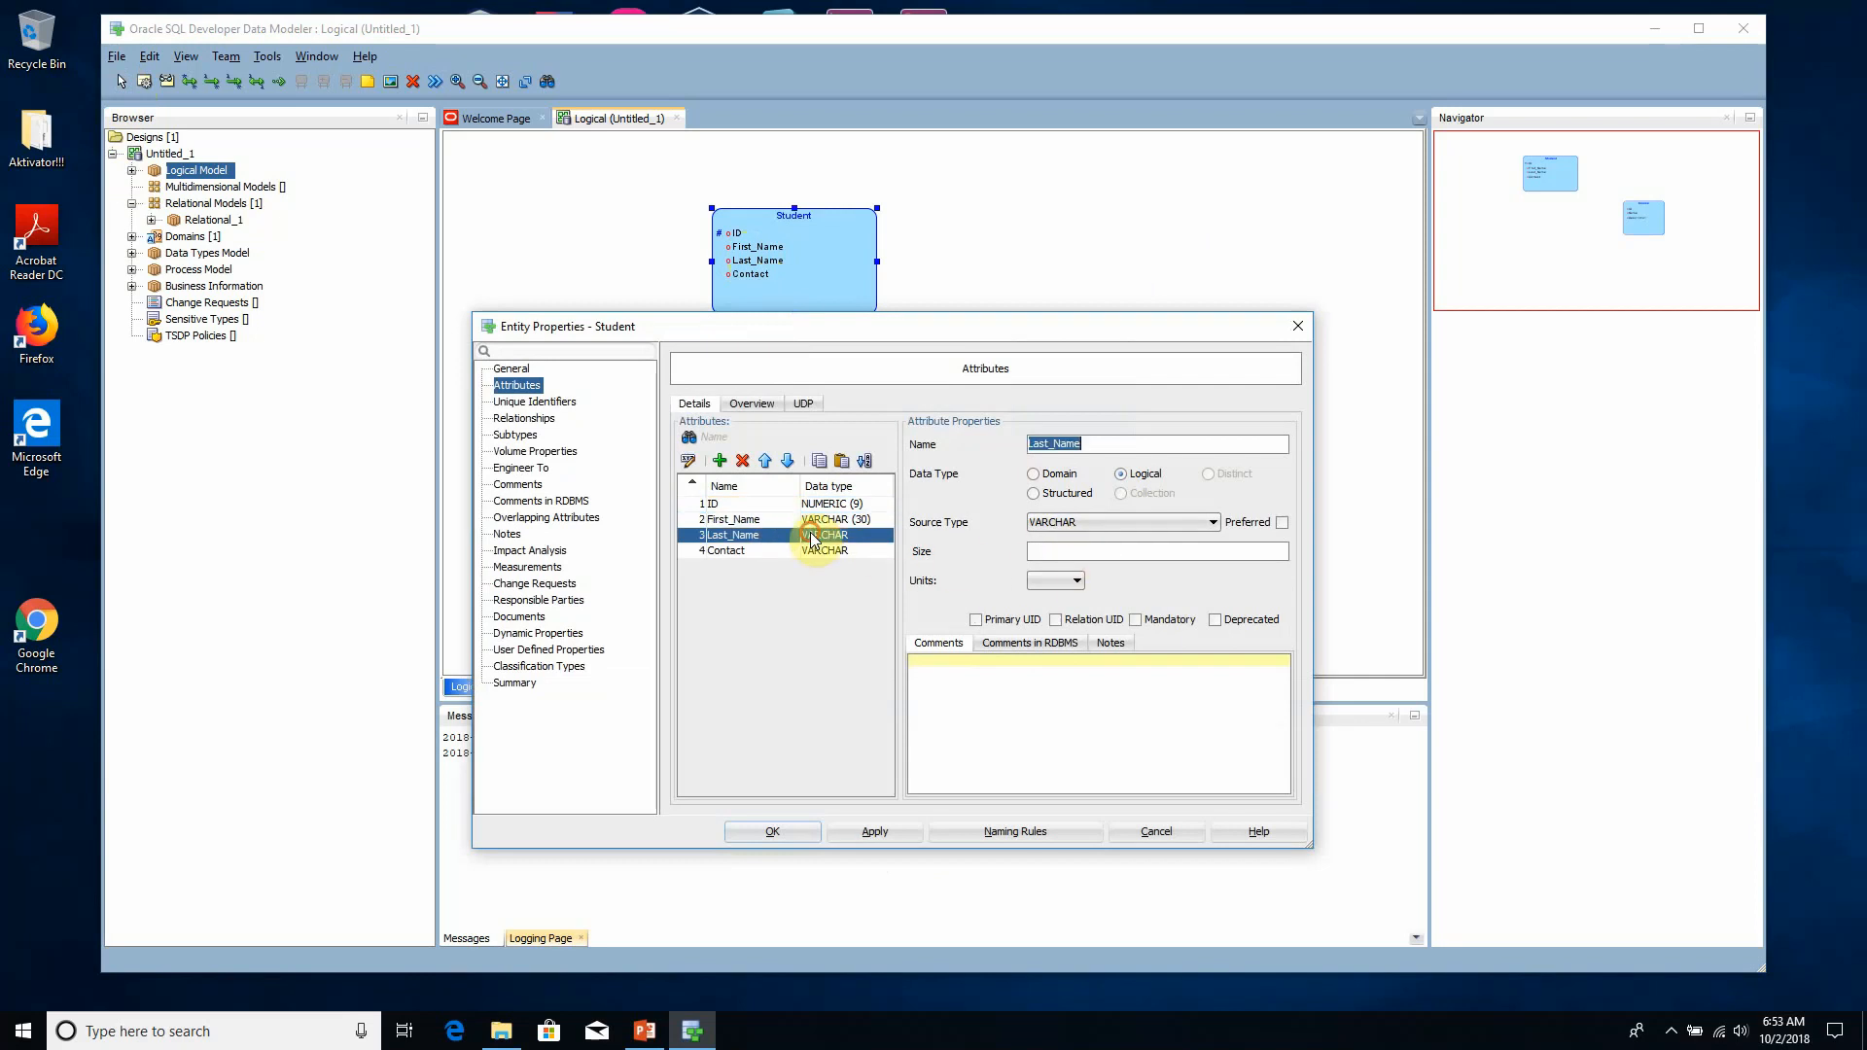
click(1088, 559)
text(30)
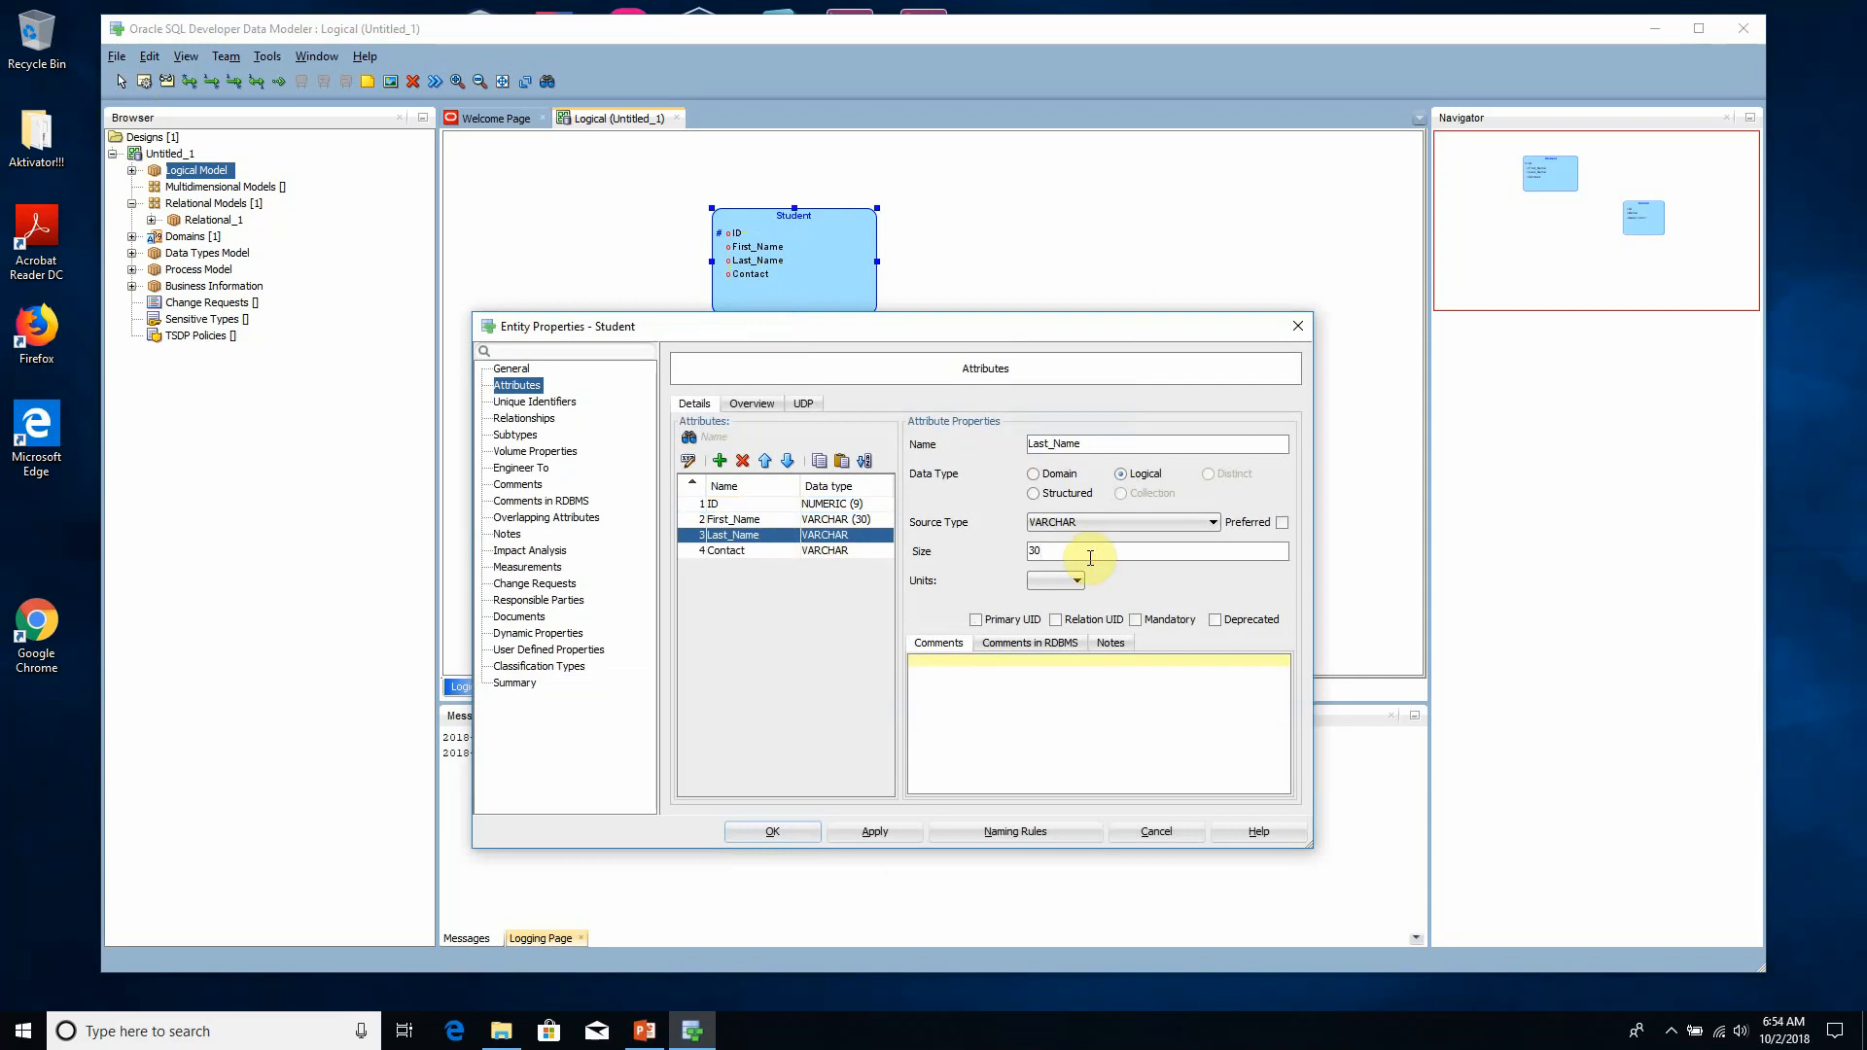
- Set the Student entity's Contact attribute size to 20, then apply and close the properties
click(827, 551)
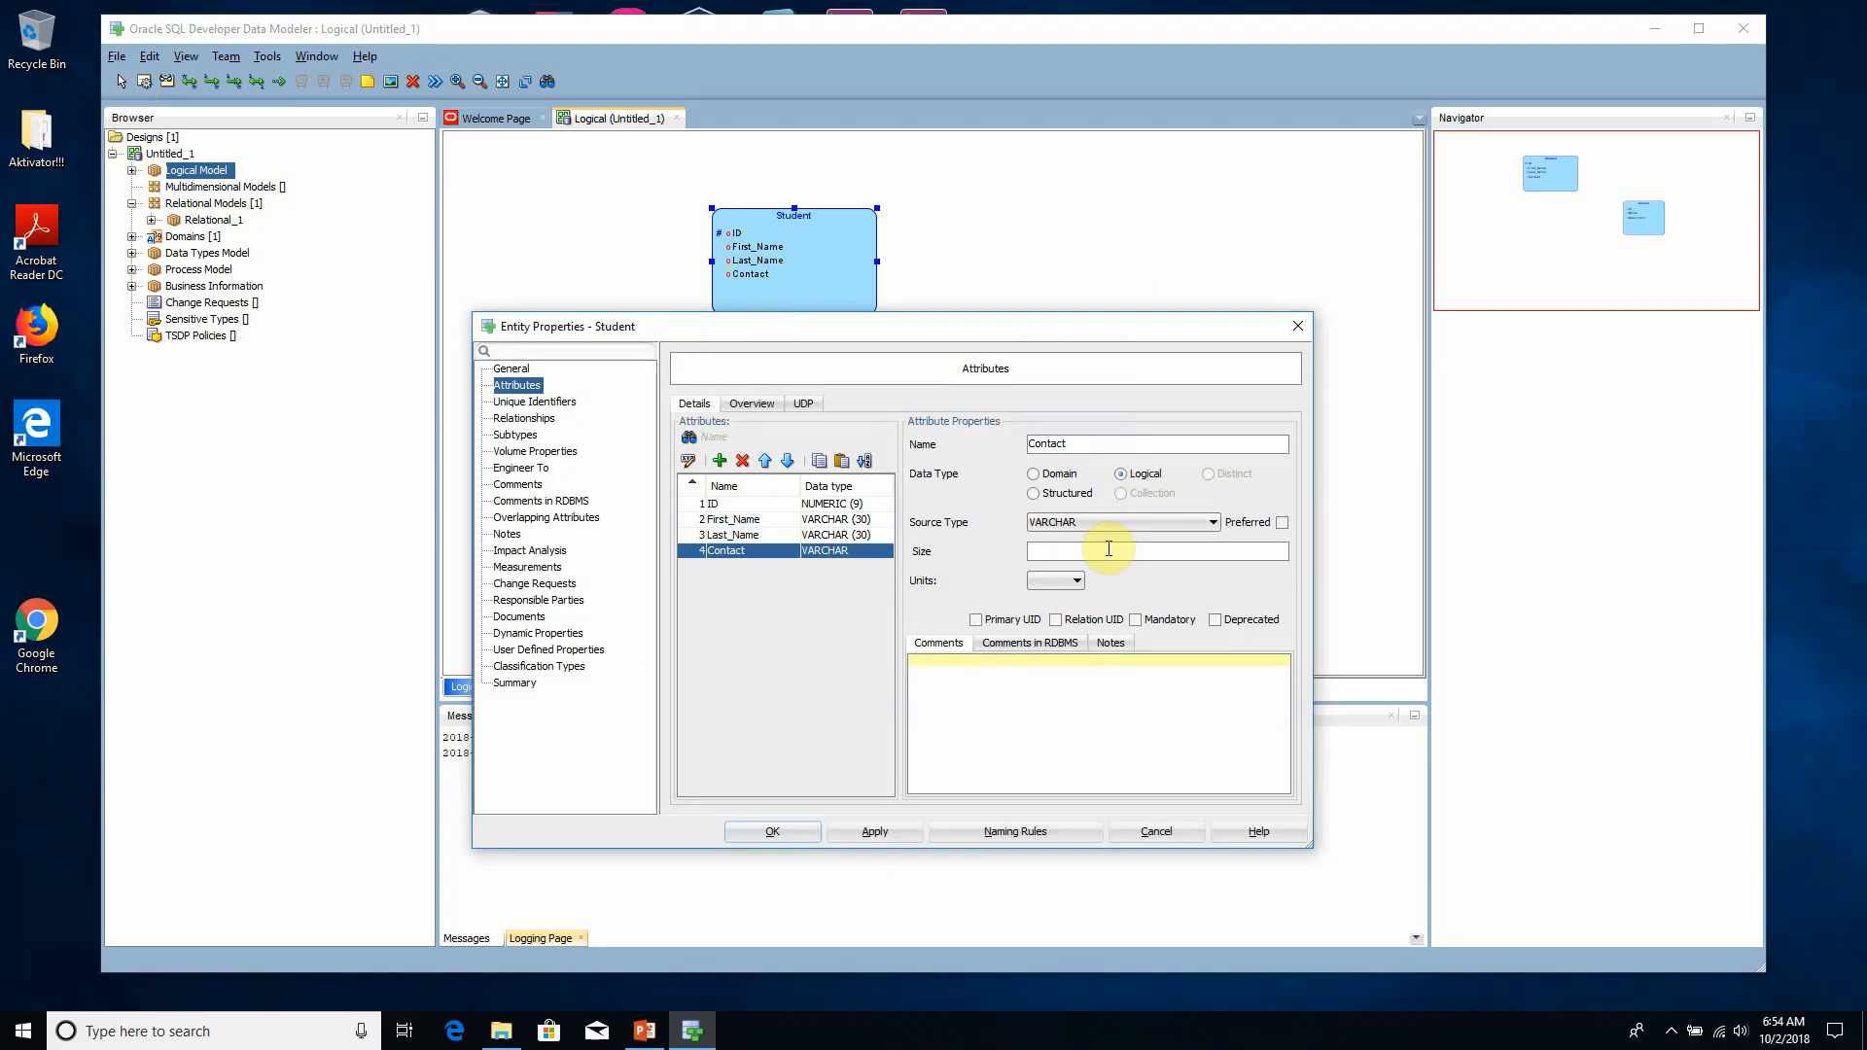
click(1109, 548)
click(855, 839)
click(782, 832)
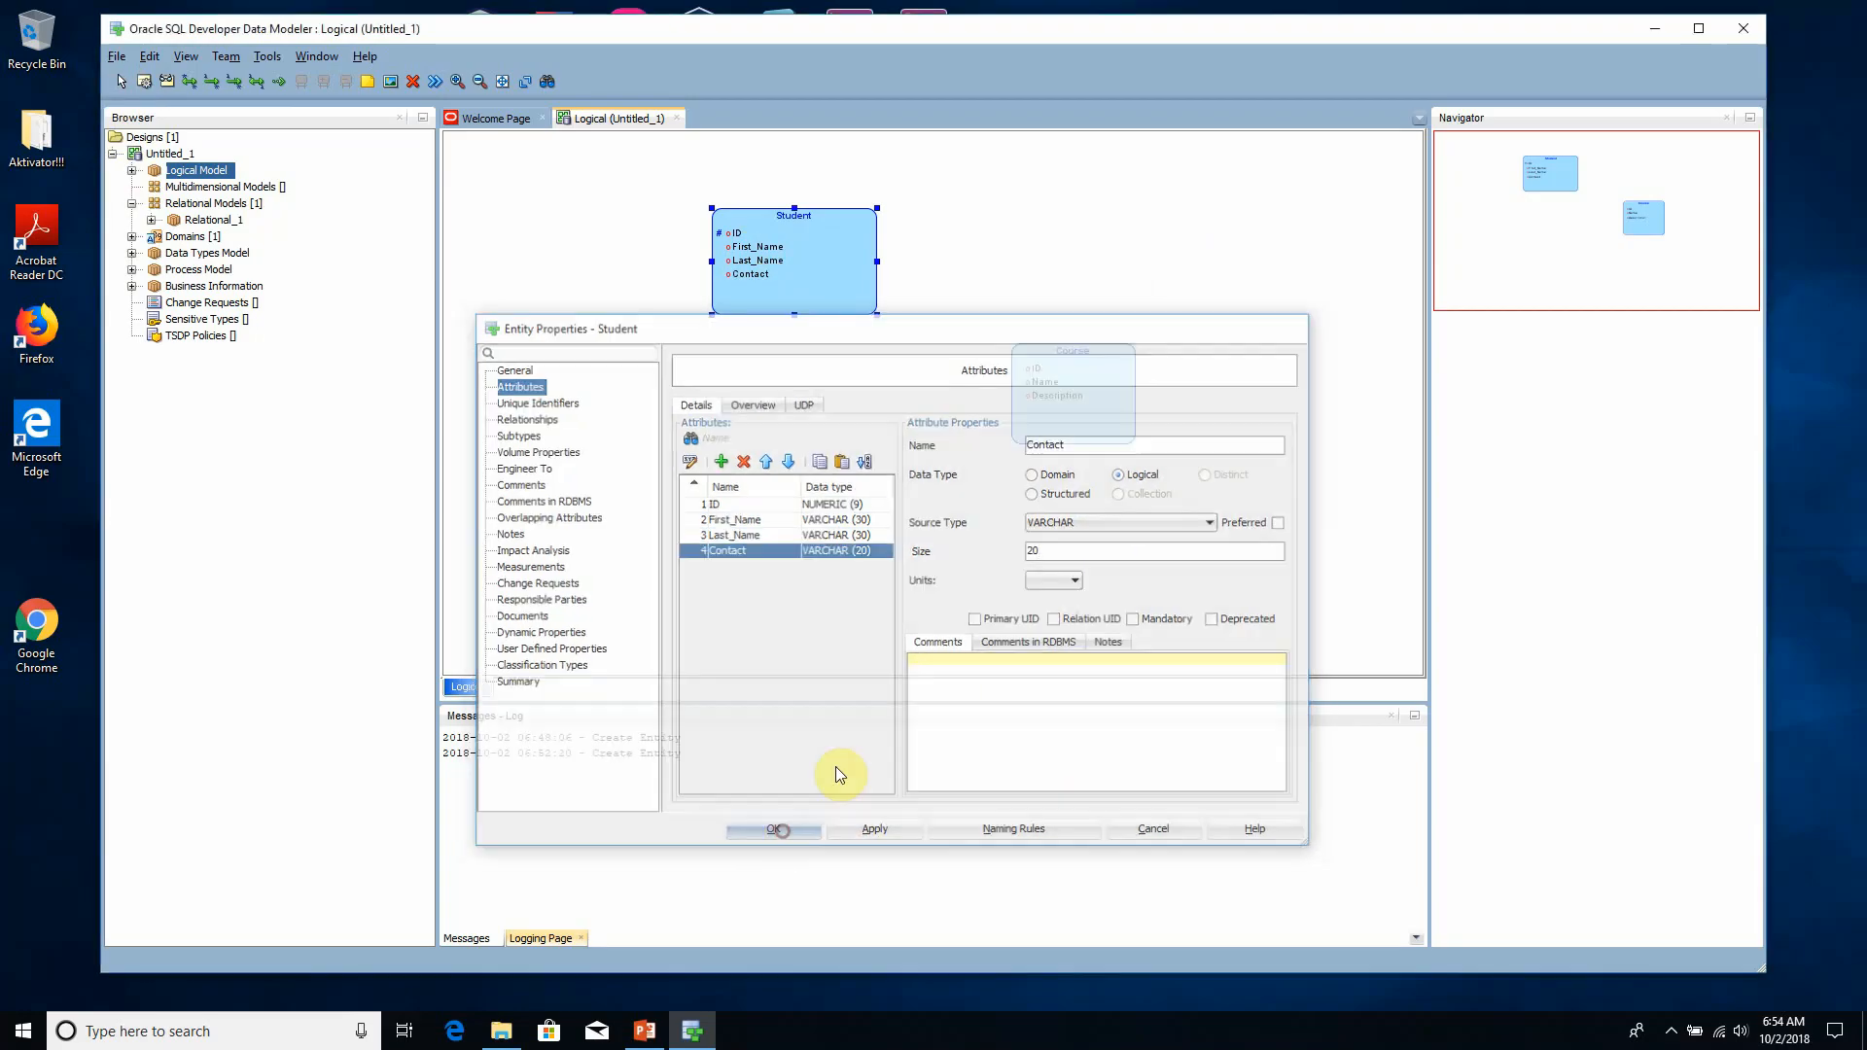
- Move the Course entity up level with Student and create an entity named Course_Section below and between them
drag(1093, 389, 1116, 272)
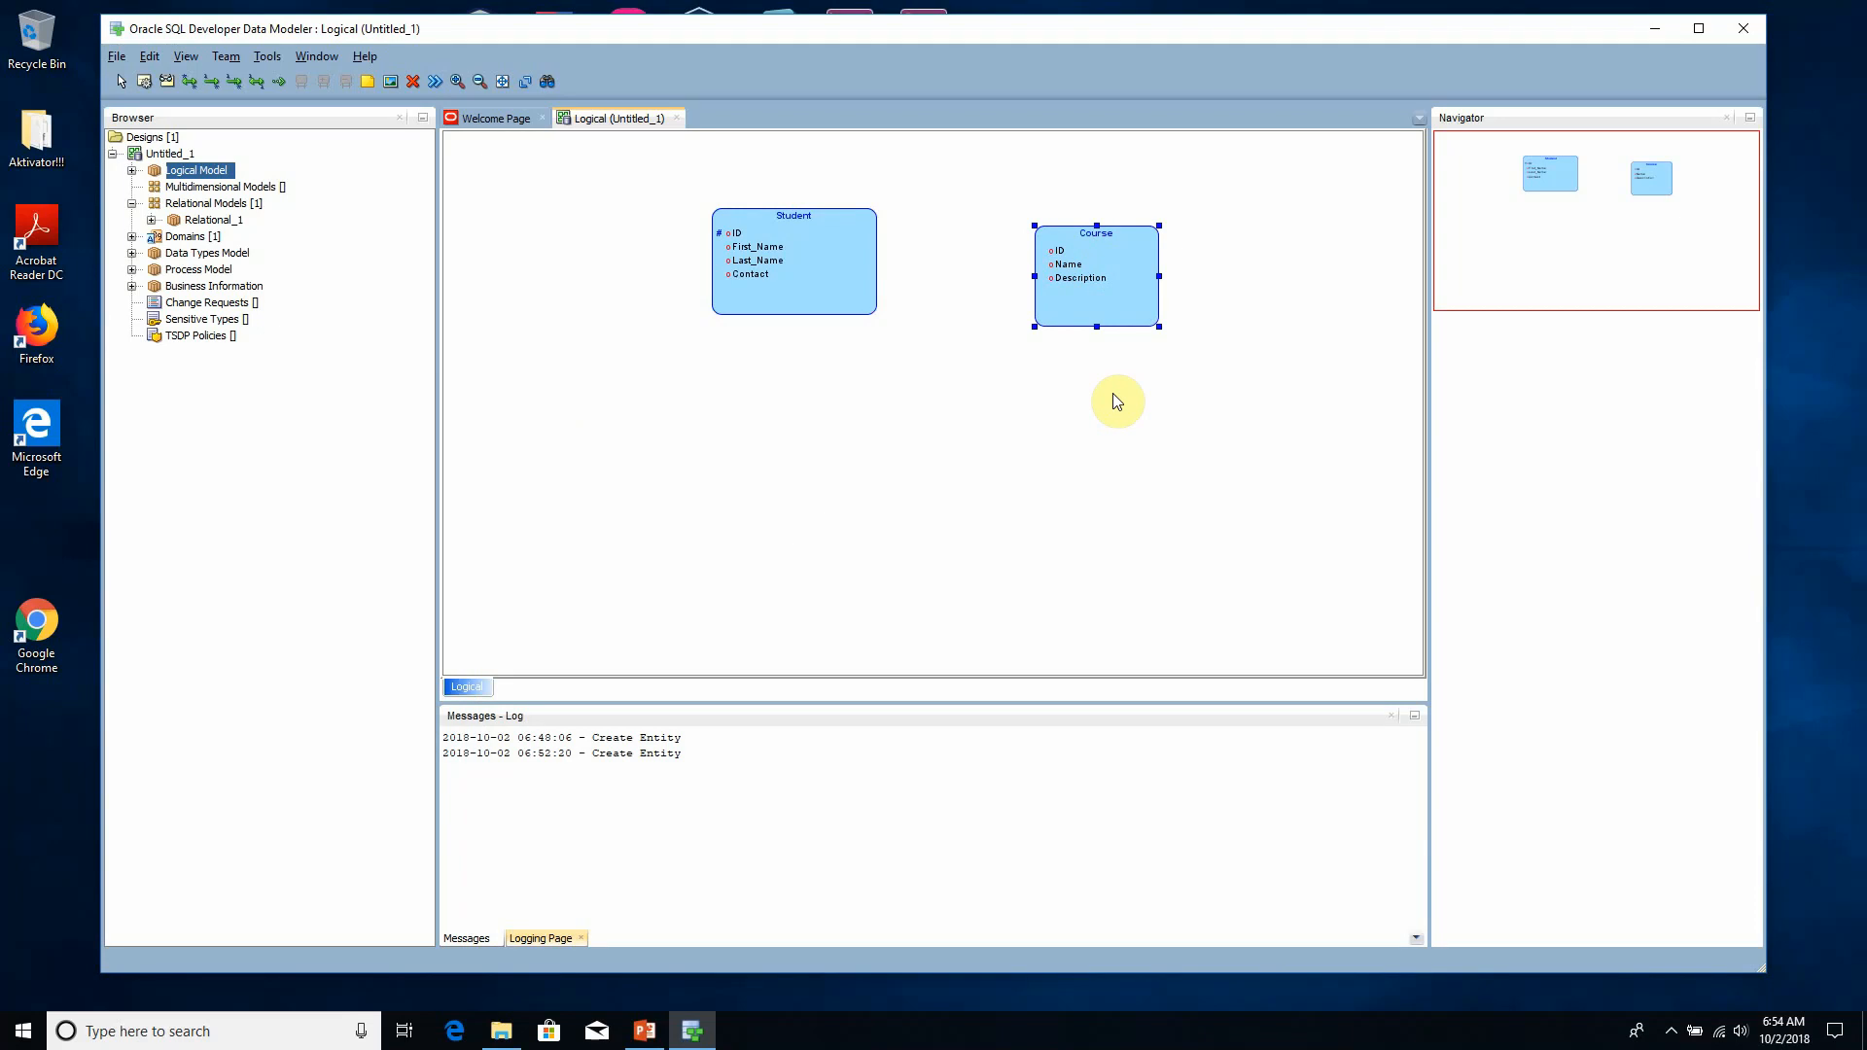
click(144, 81)
click(922, 447)
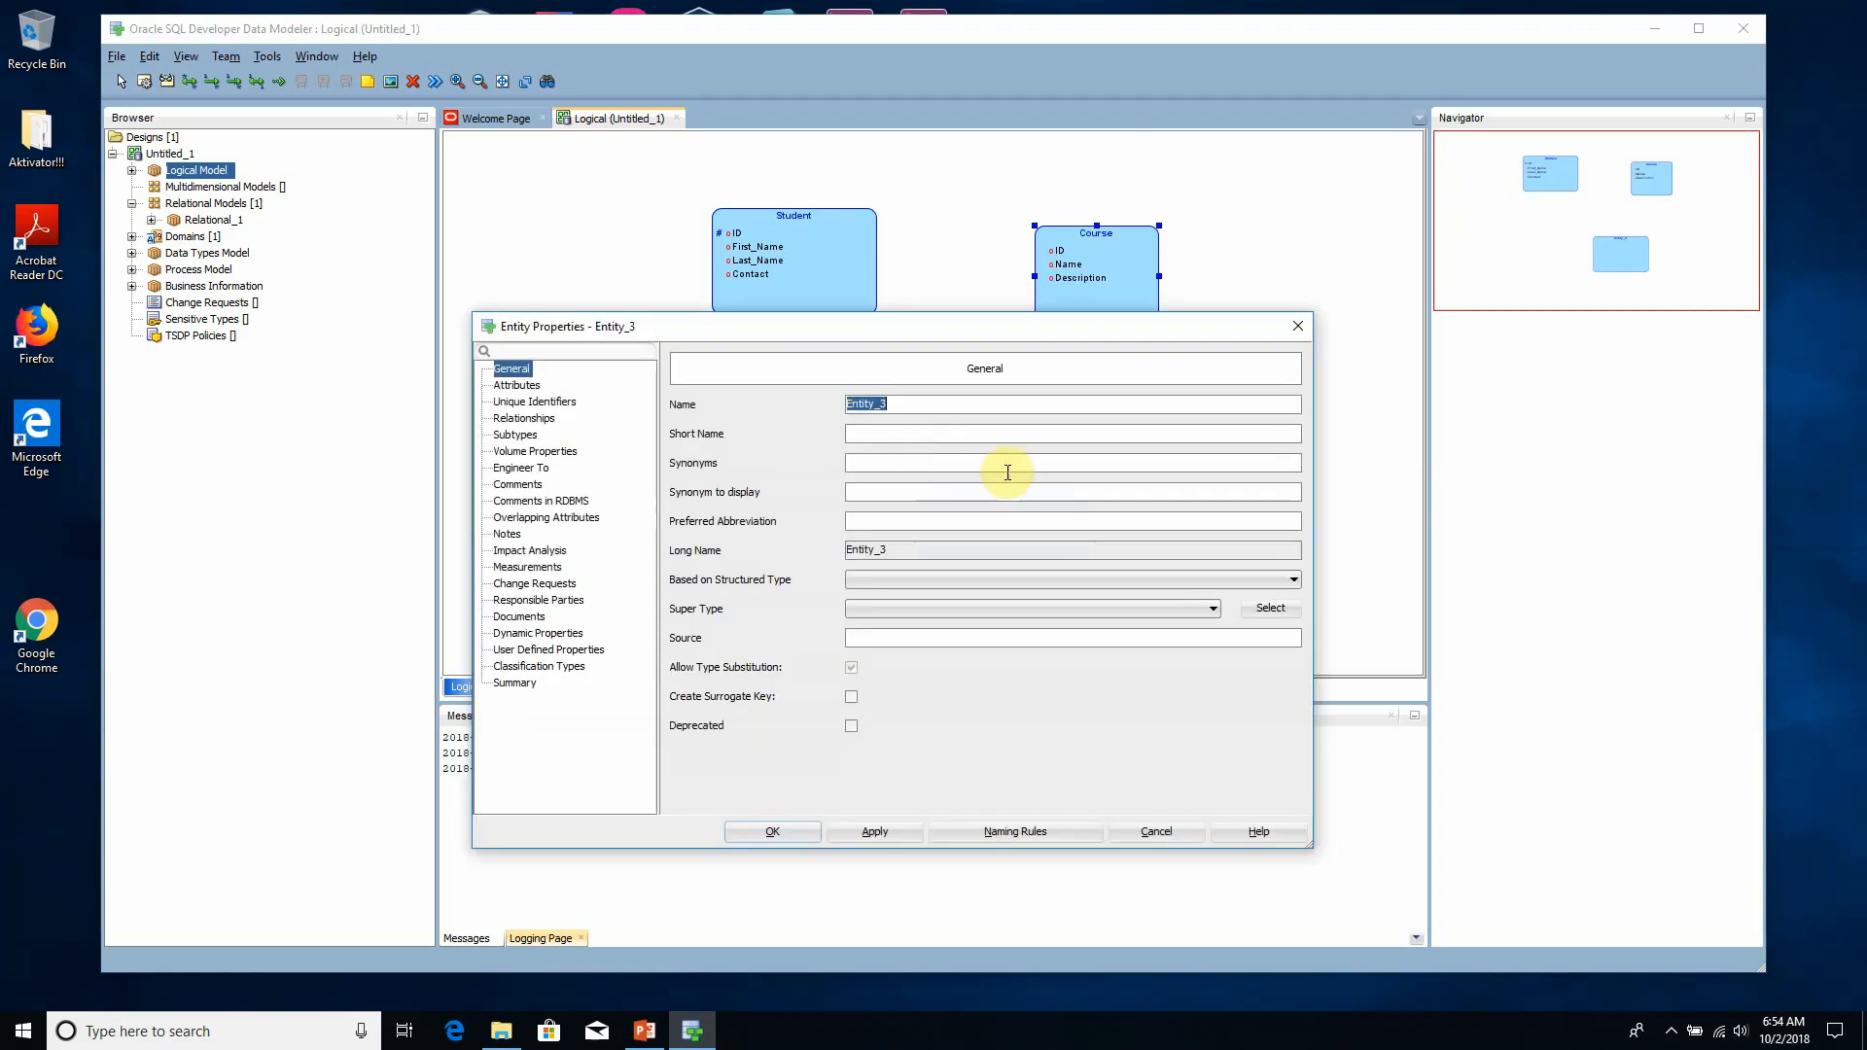
text(Course_Section)
click(902, 836)
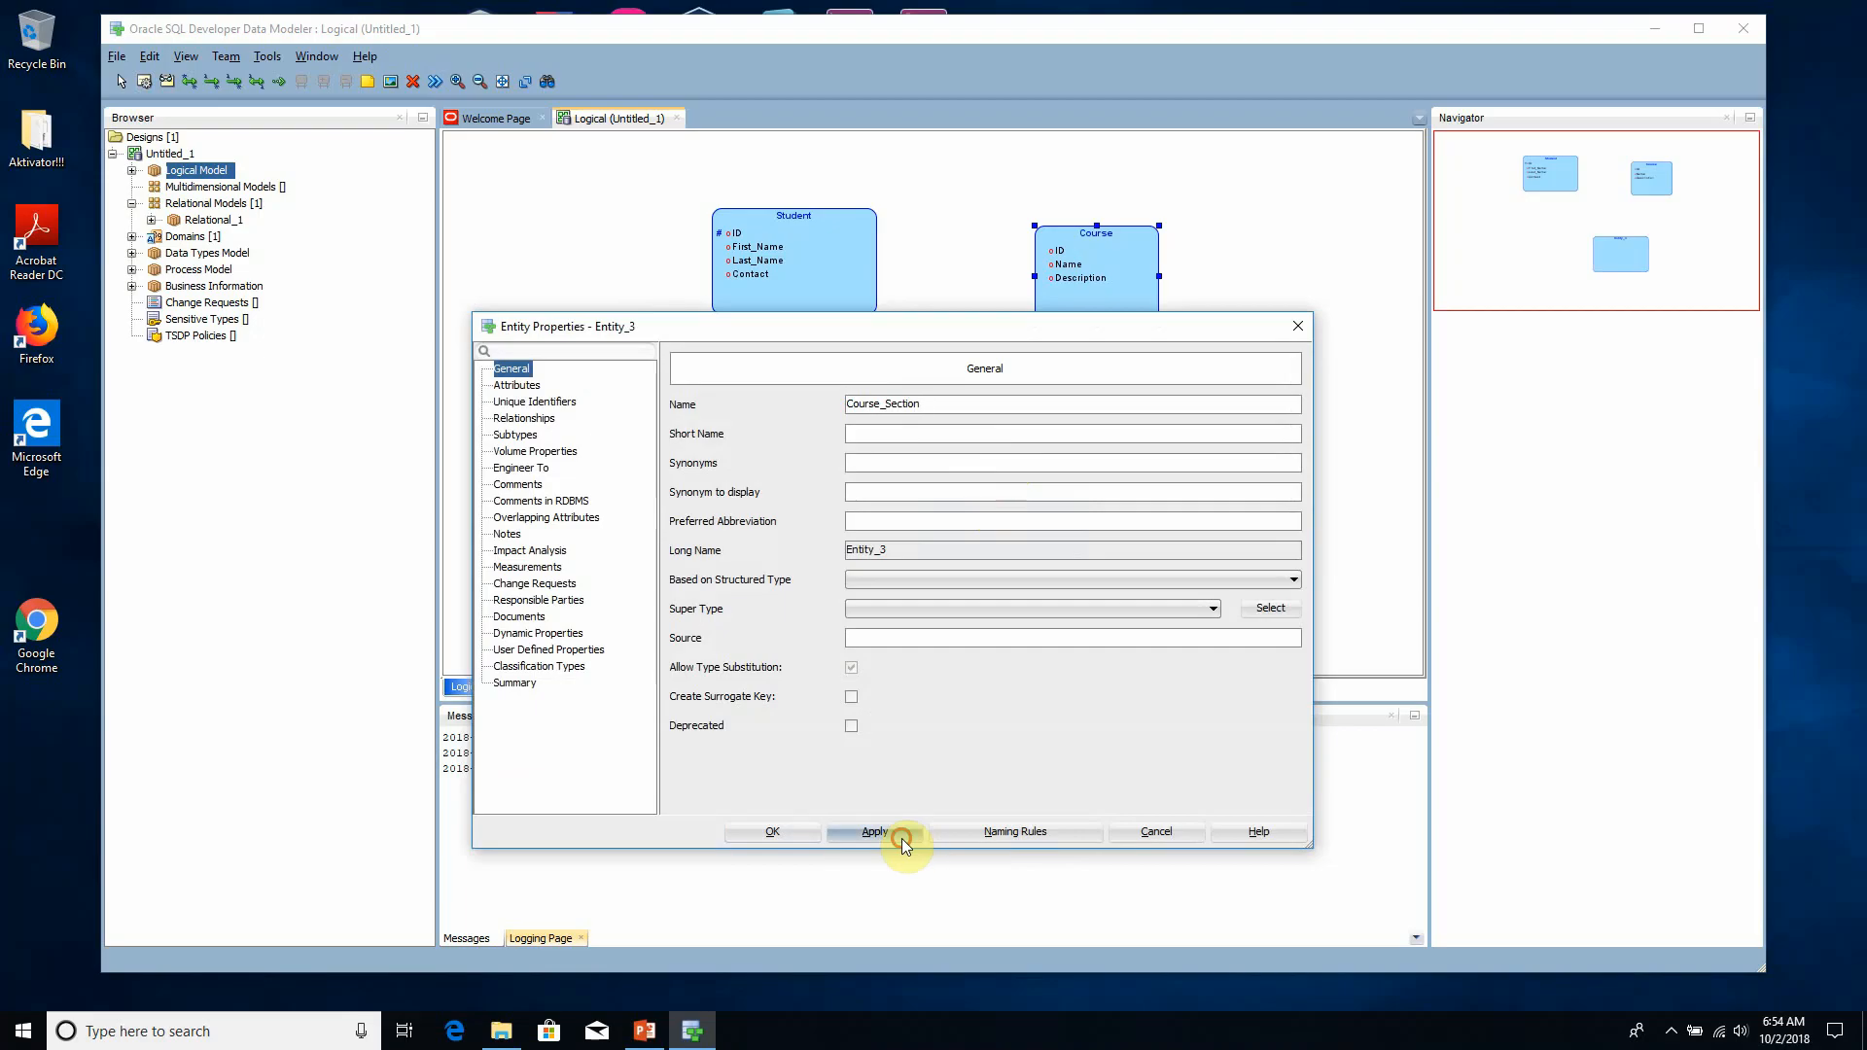
- Add an attribute named Begin_Date to the Course_Section entity
click(518, 386)
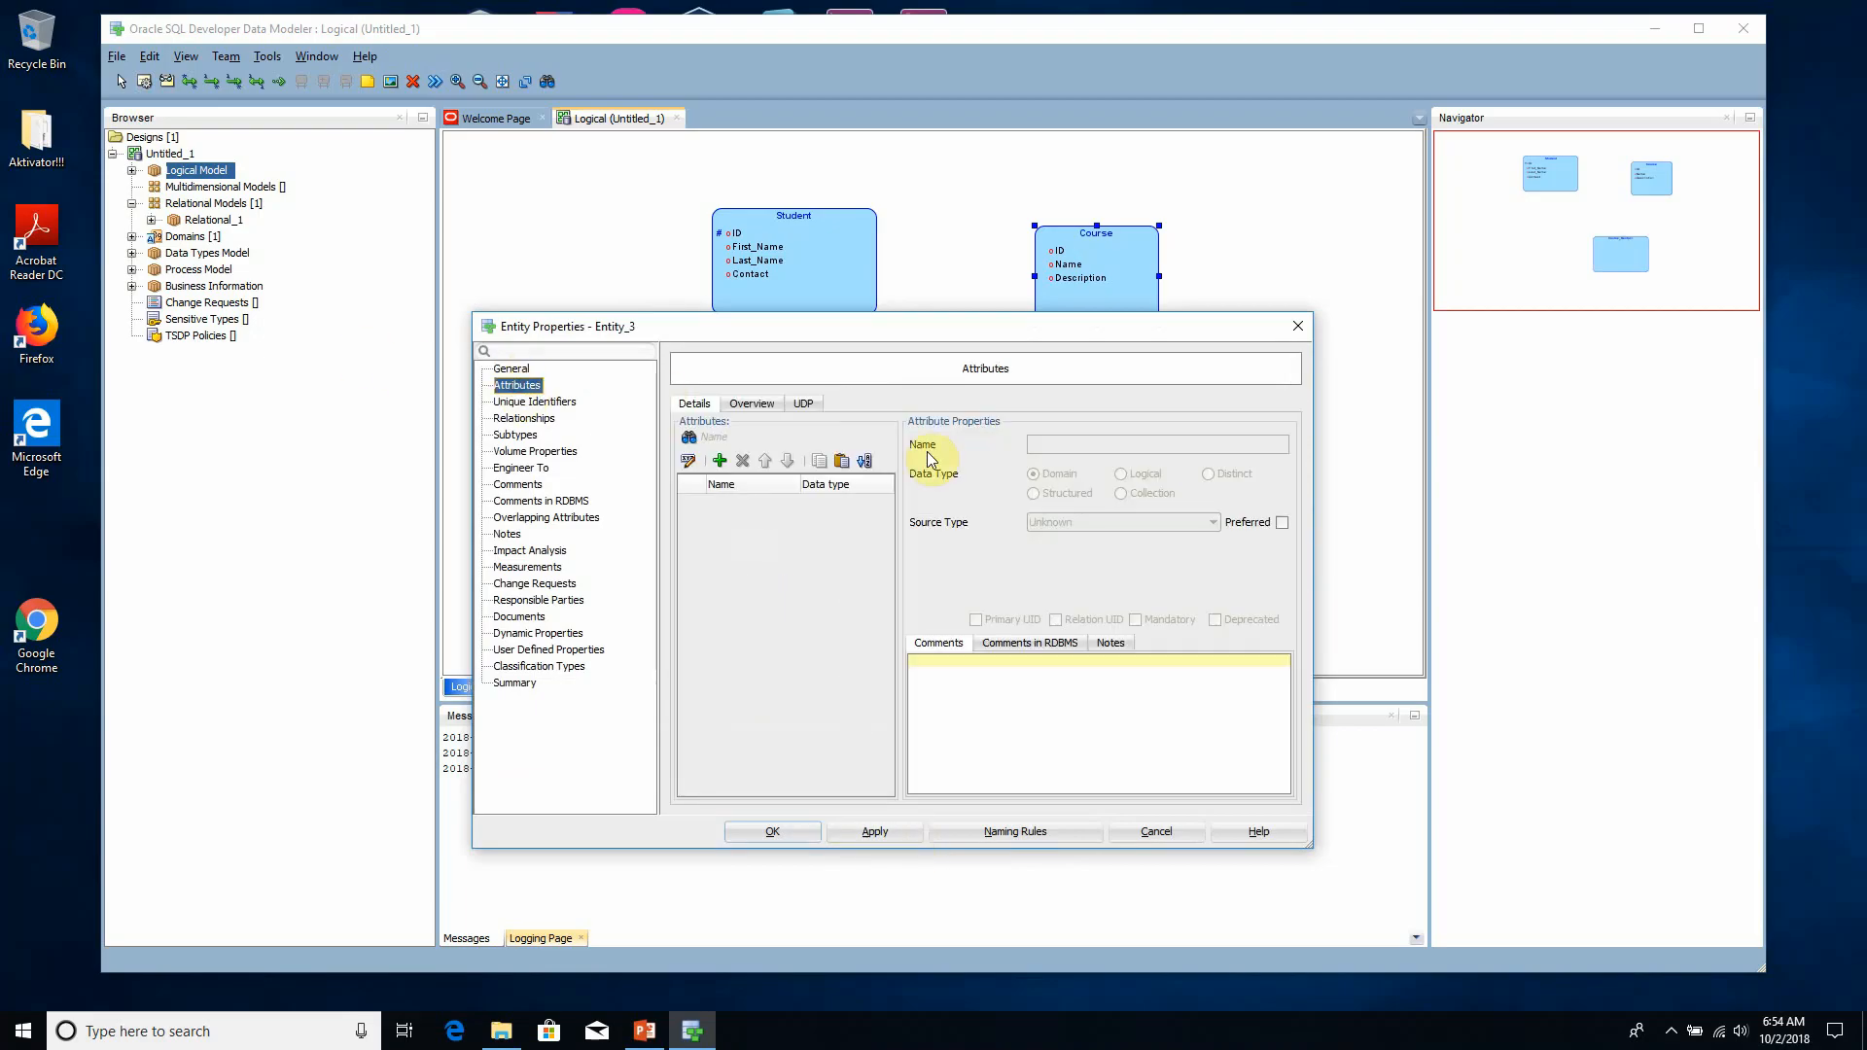
click(718, 461)
drag(1029, 329, 989, 428)
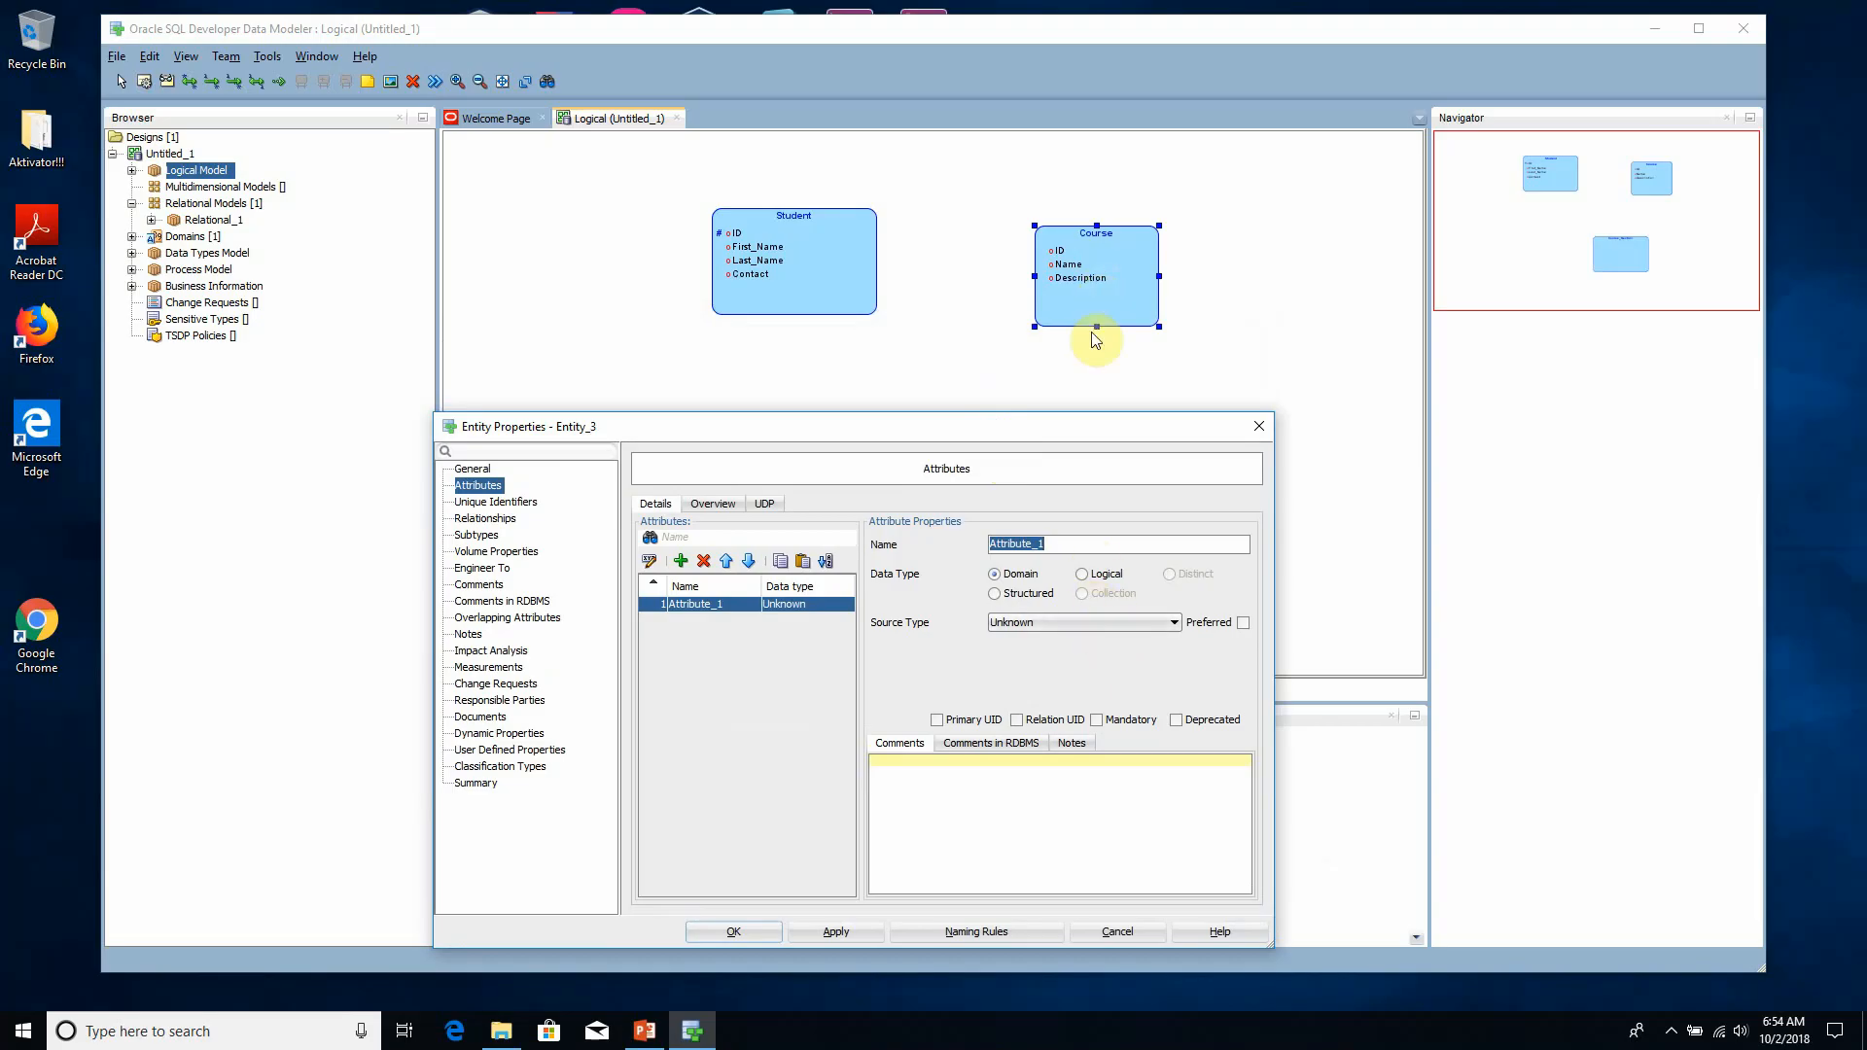
click(1072, 551)
drag(1073, 546, 974, 542)
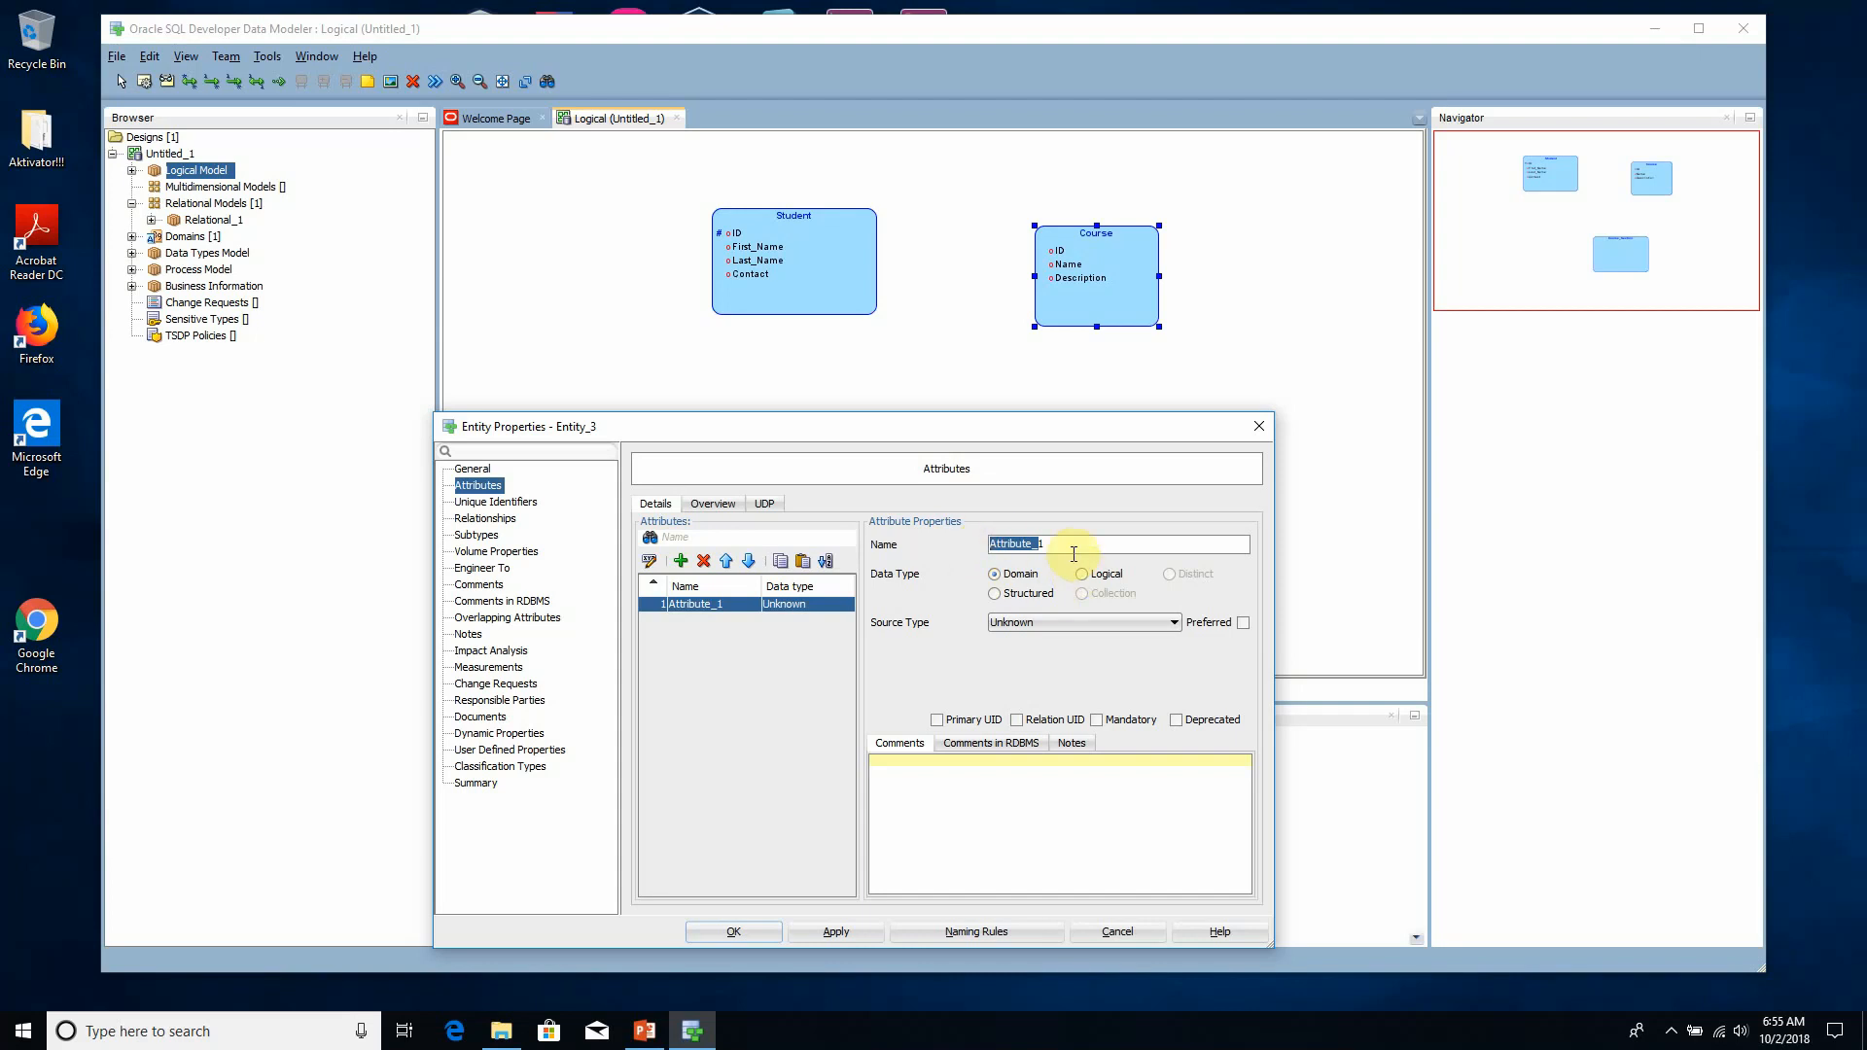
drag(1071, 547, 974, 534)
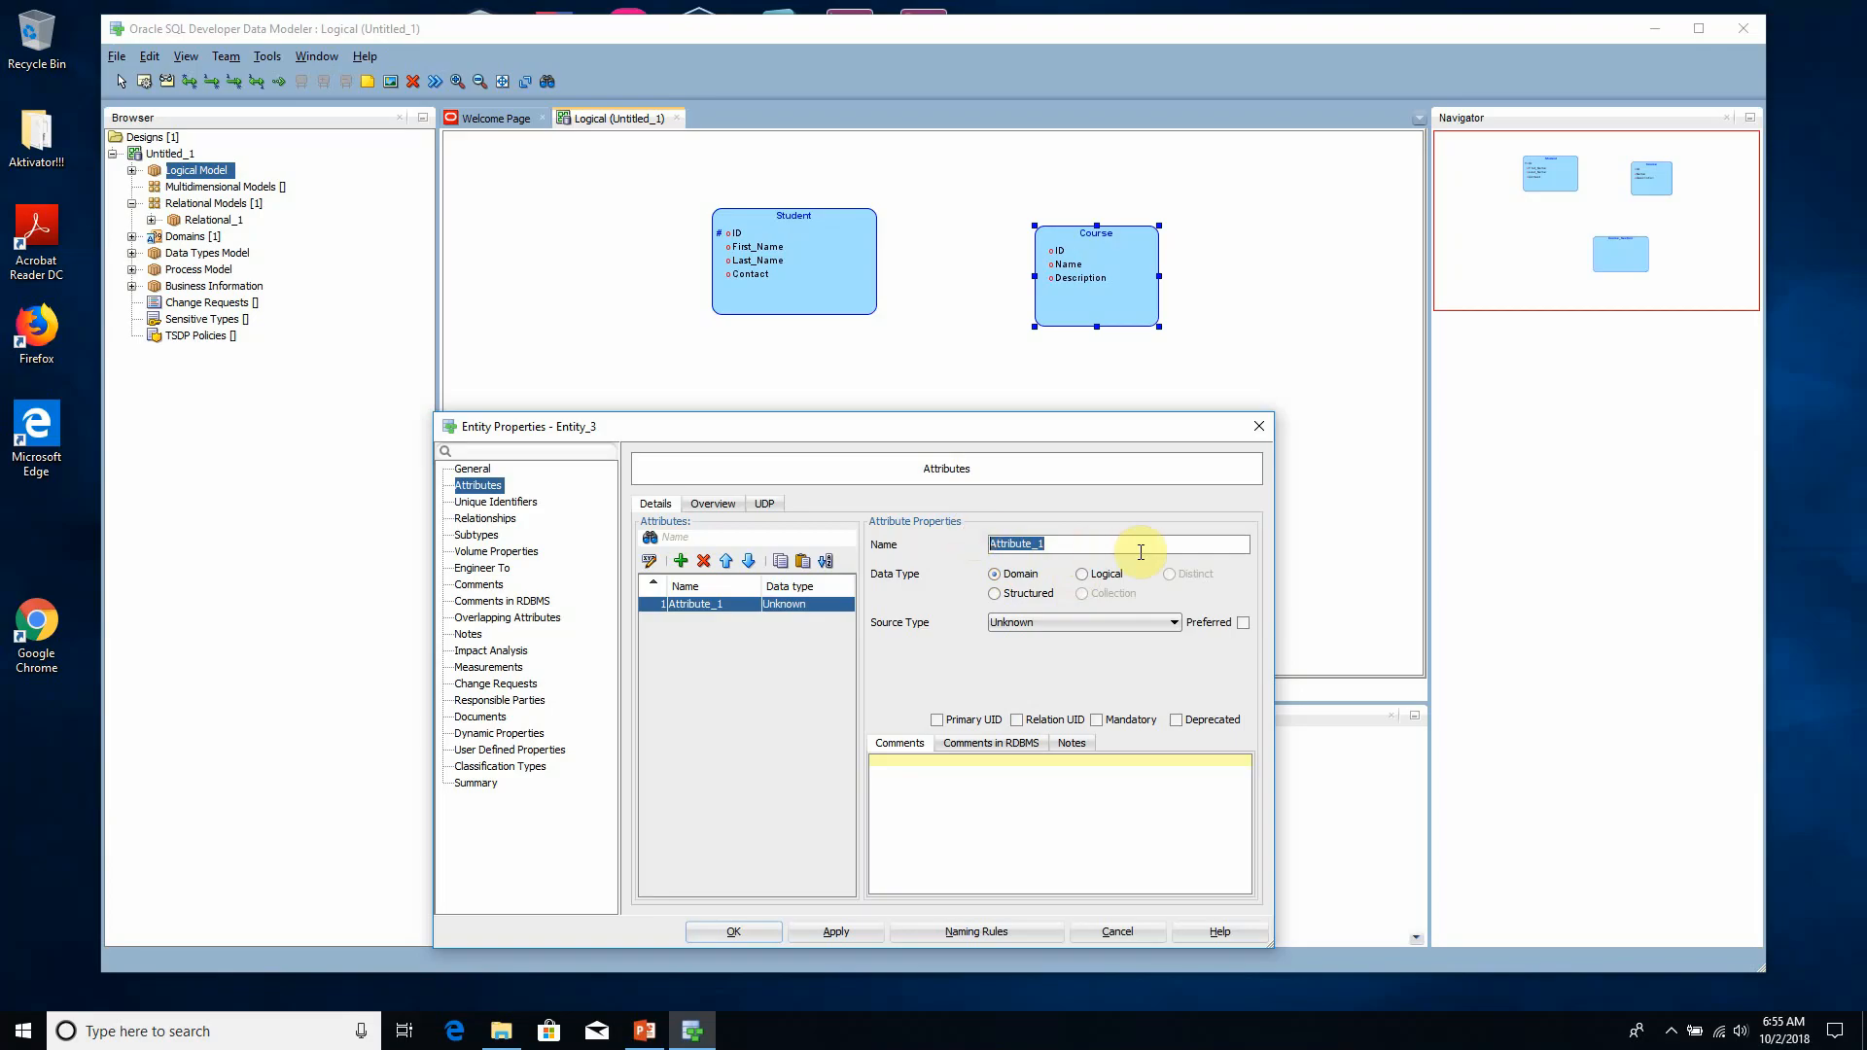
text(Begin_Date)
- Give Begin_Date a logical data type with source type Datetime and apply the change
click(1106, 574)
drag(1106, 437, 1074, 324)
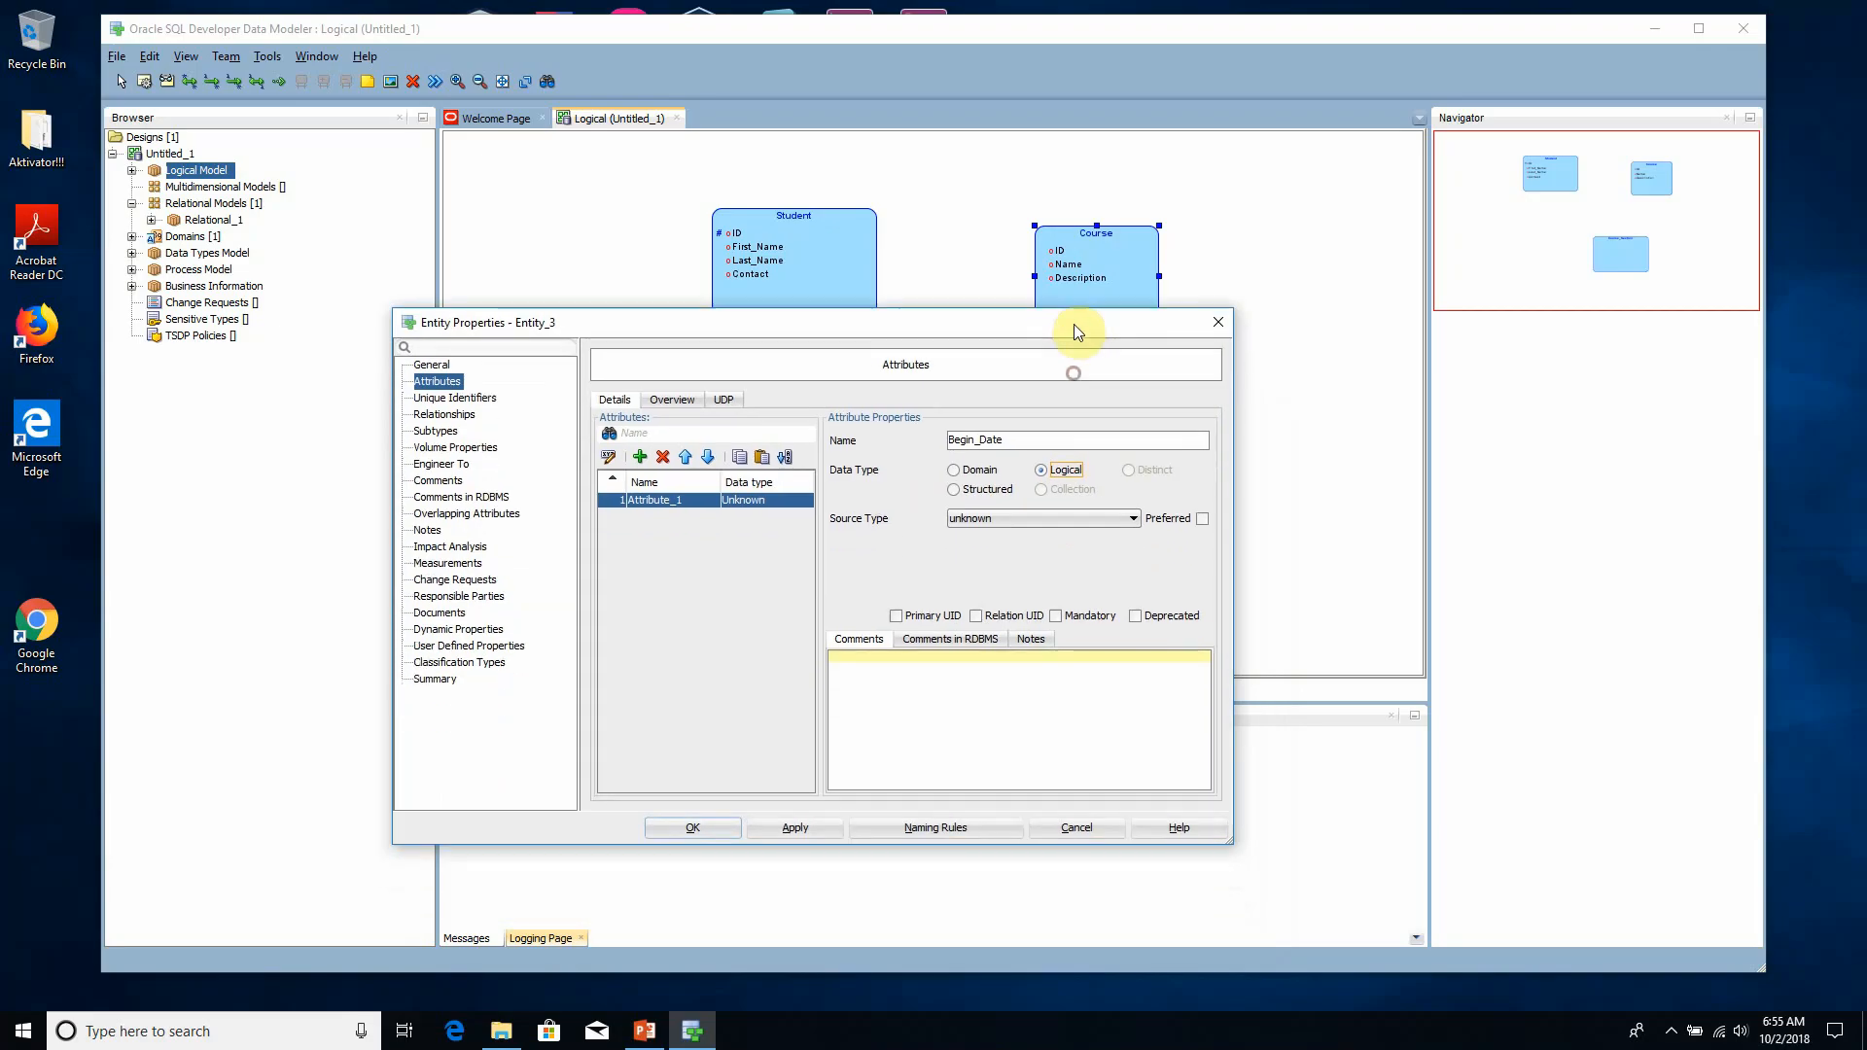
click(1048, 519)
key(v)
key(v)
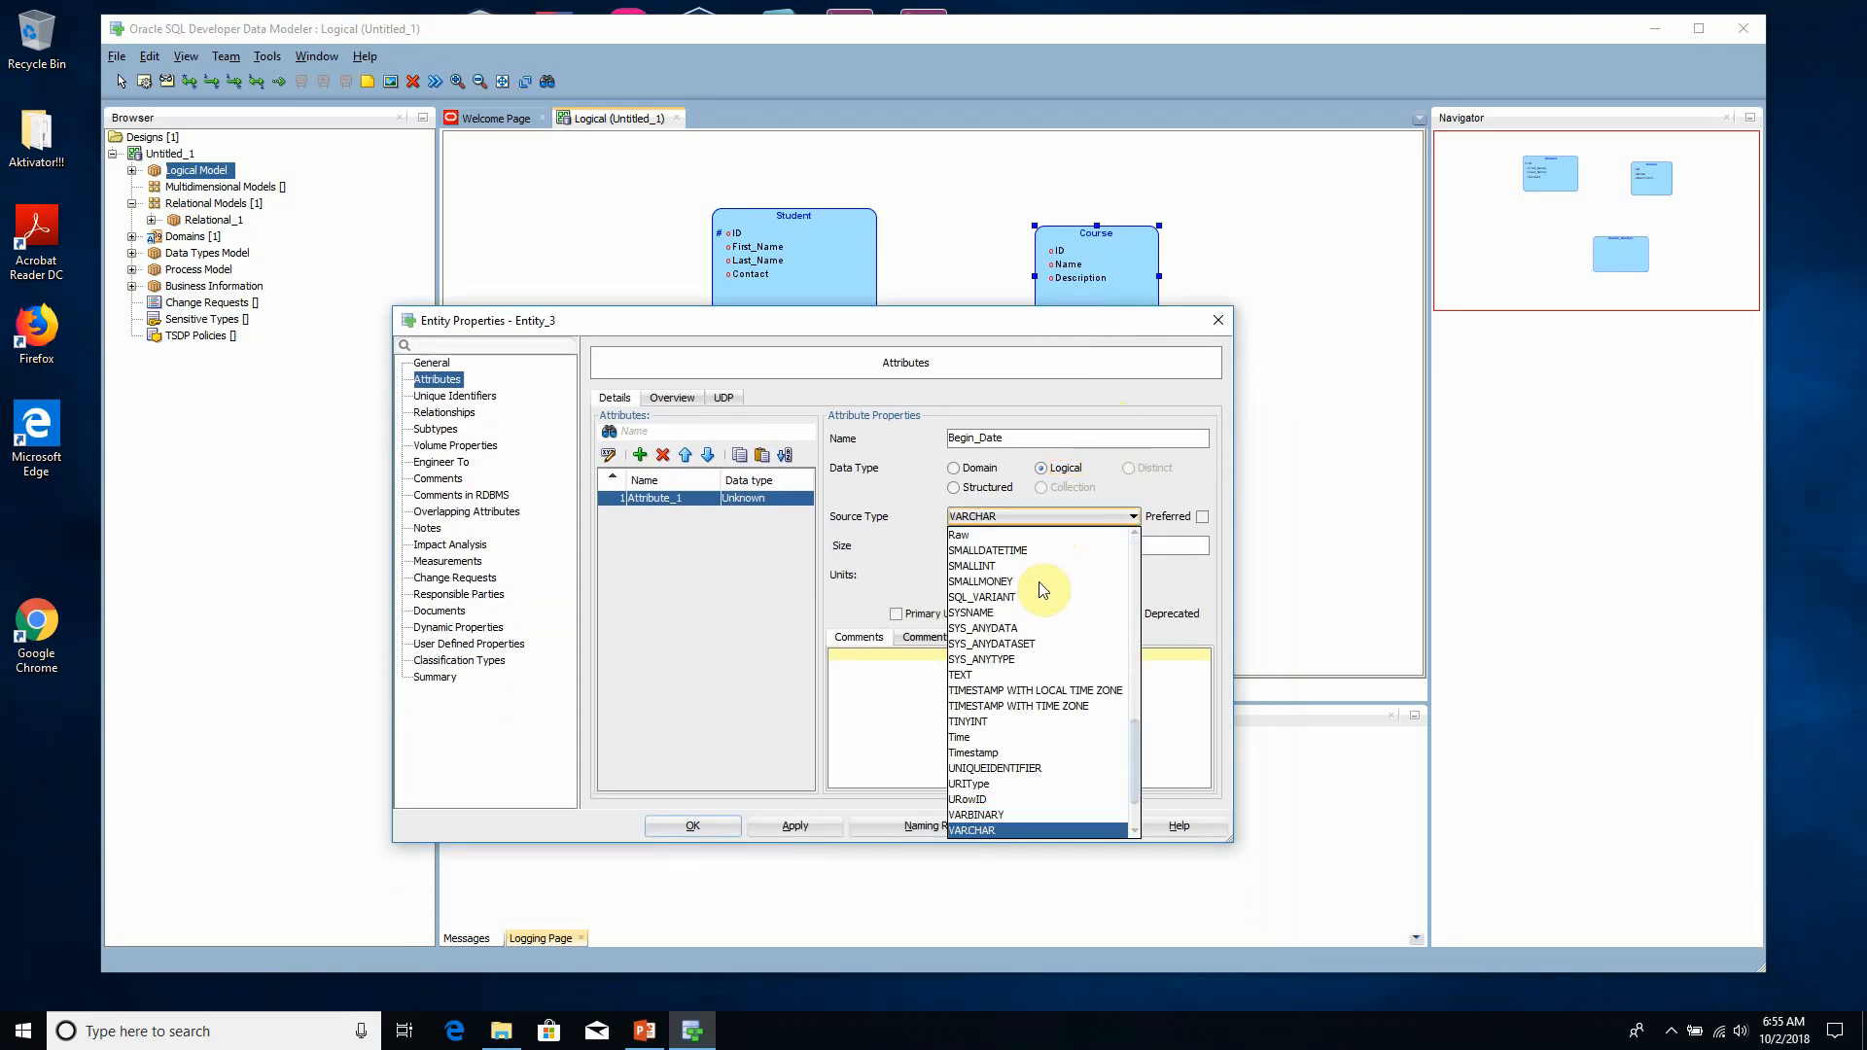
key(d)
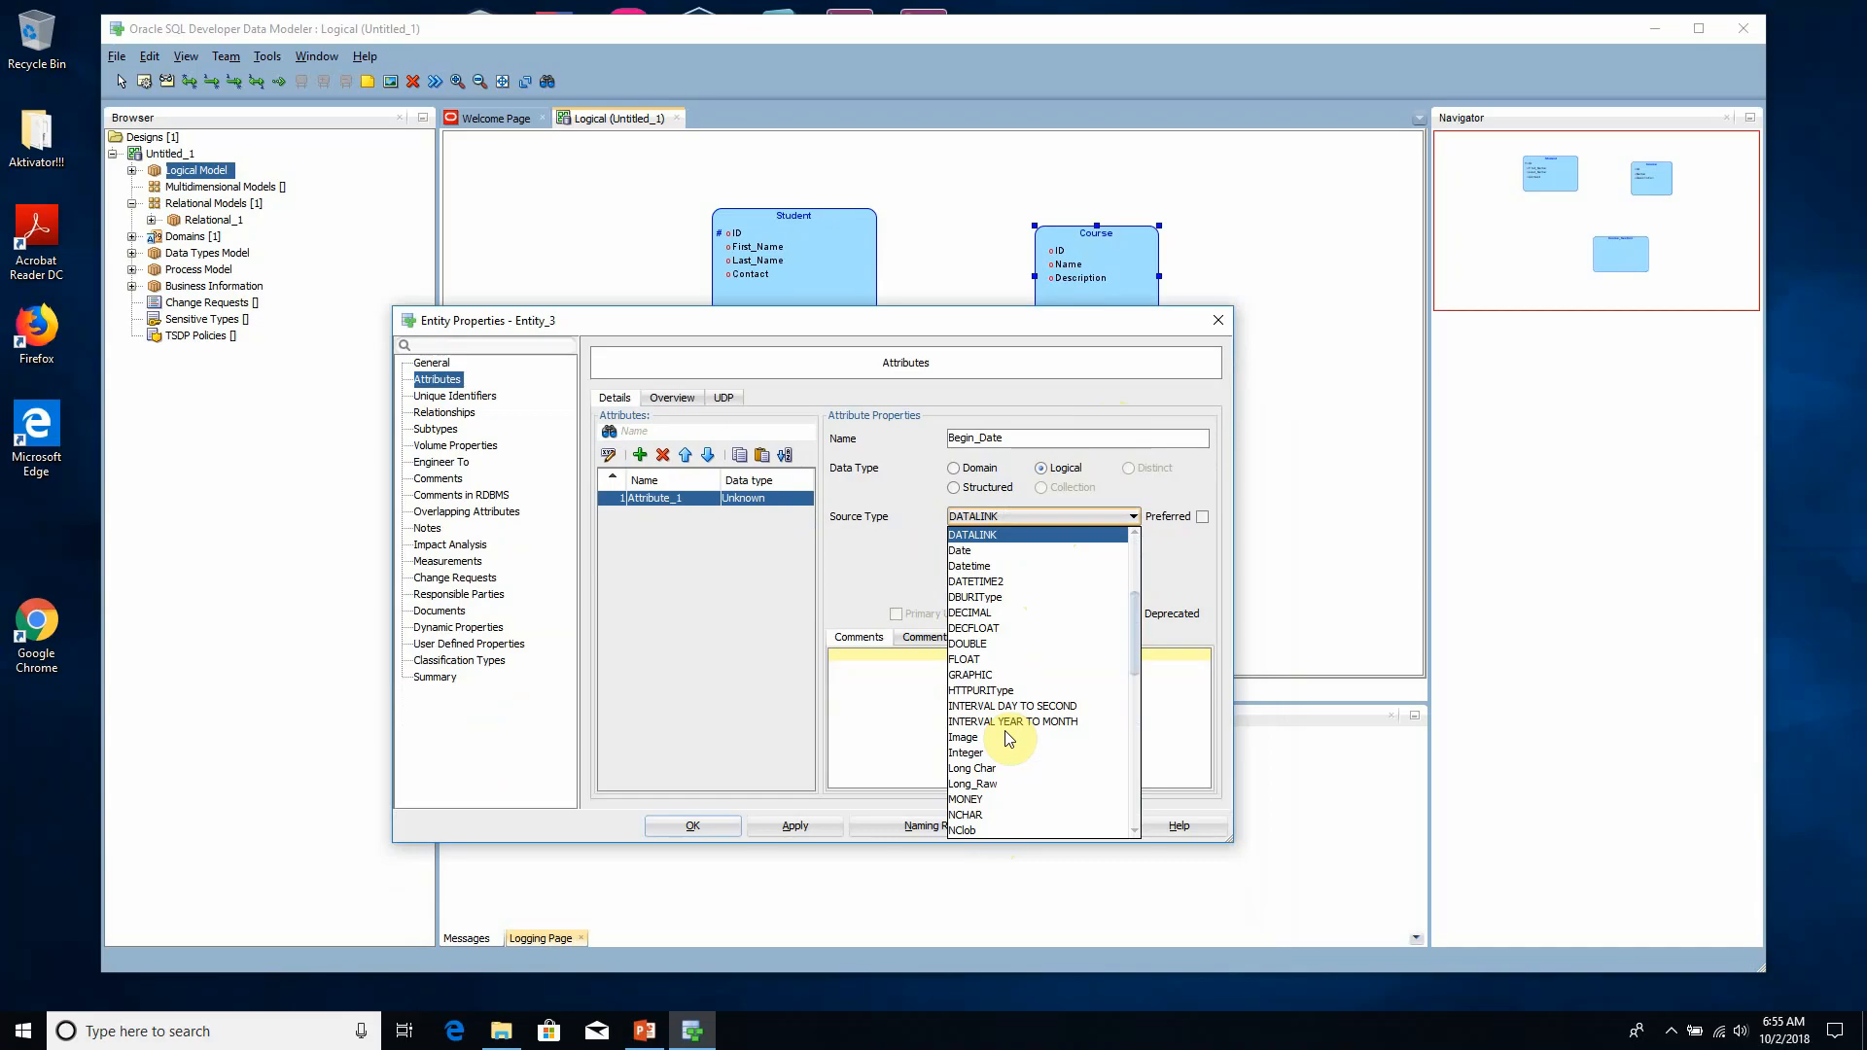
click(1007, 565)
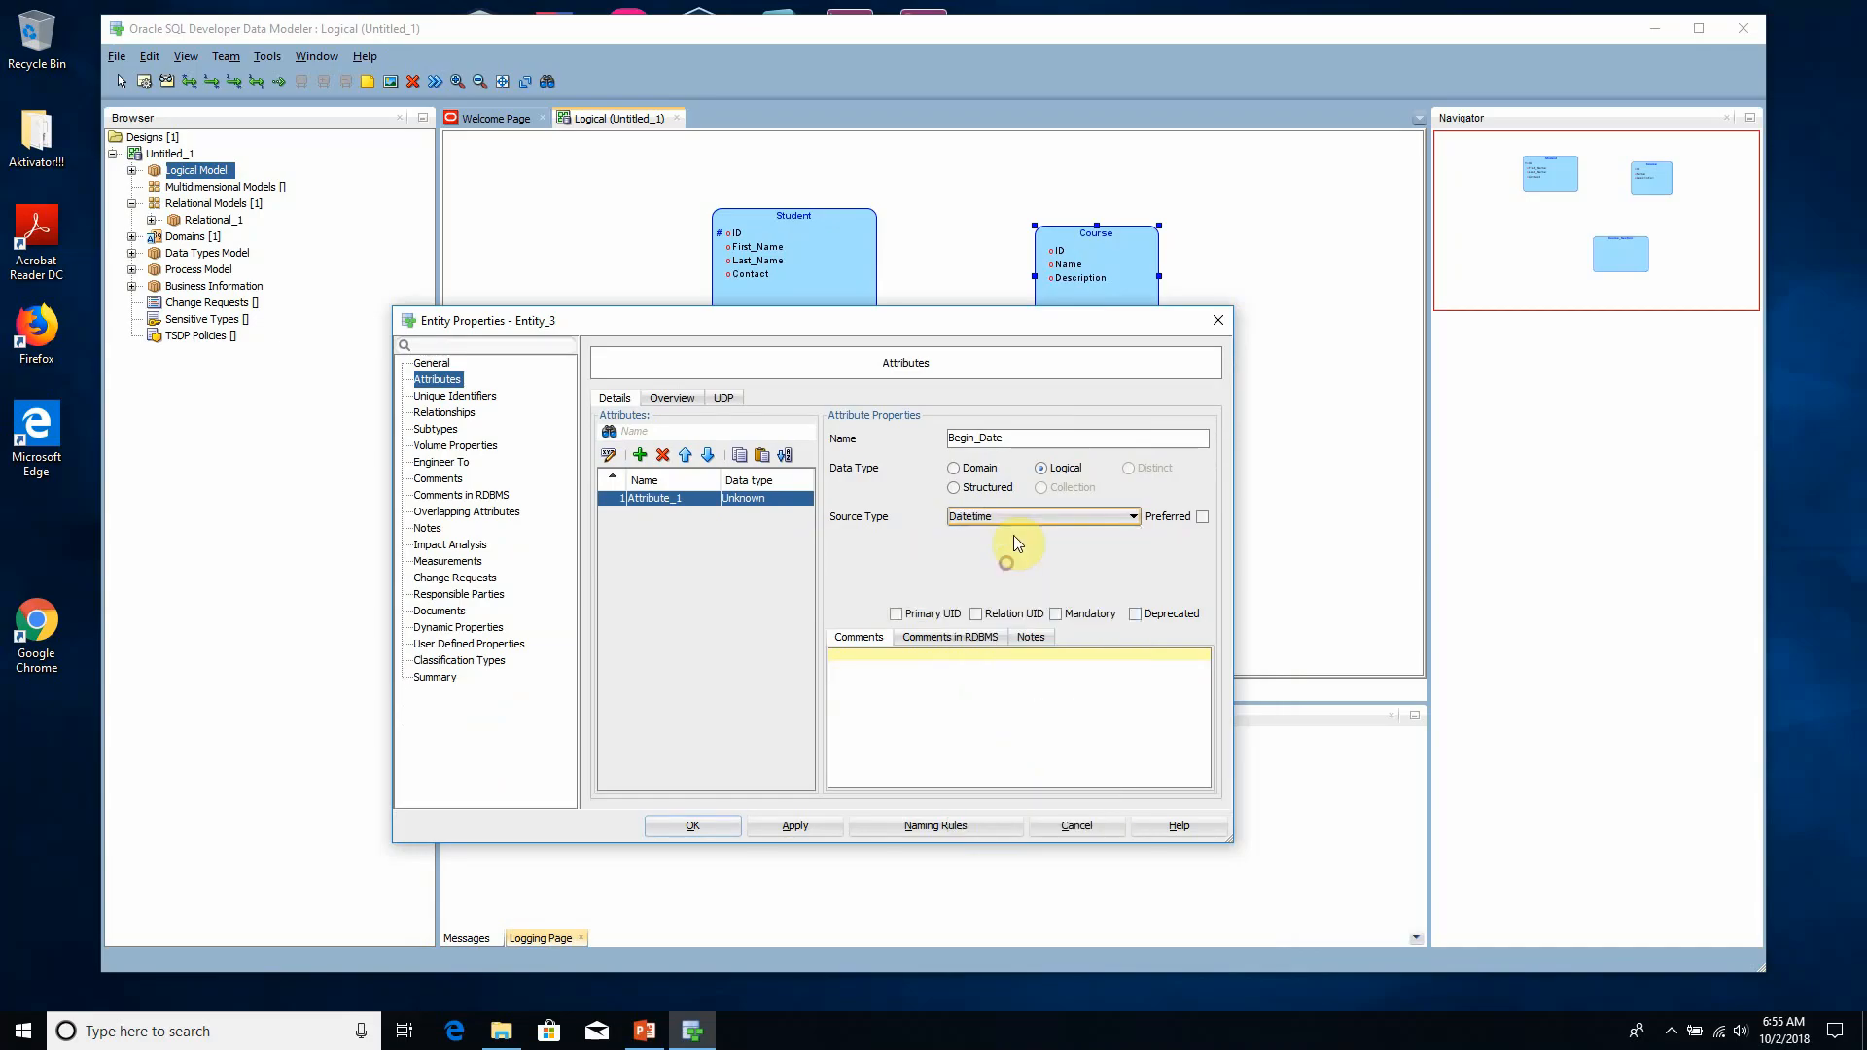
click(841, 825)
- Add an End_Date attribute to Course_Section with the logical source type Datetime and apply it
click(639, 454)
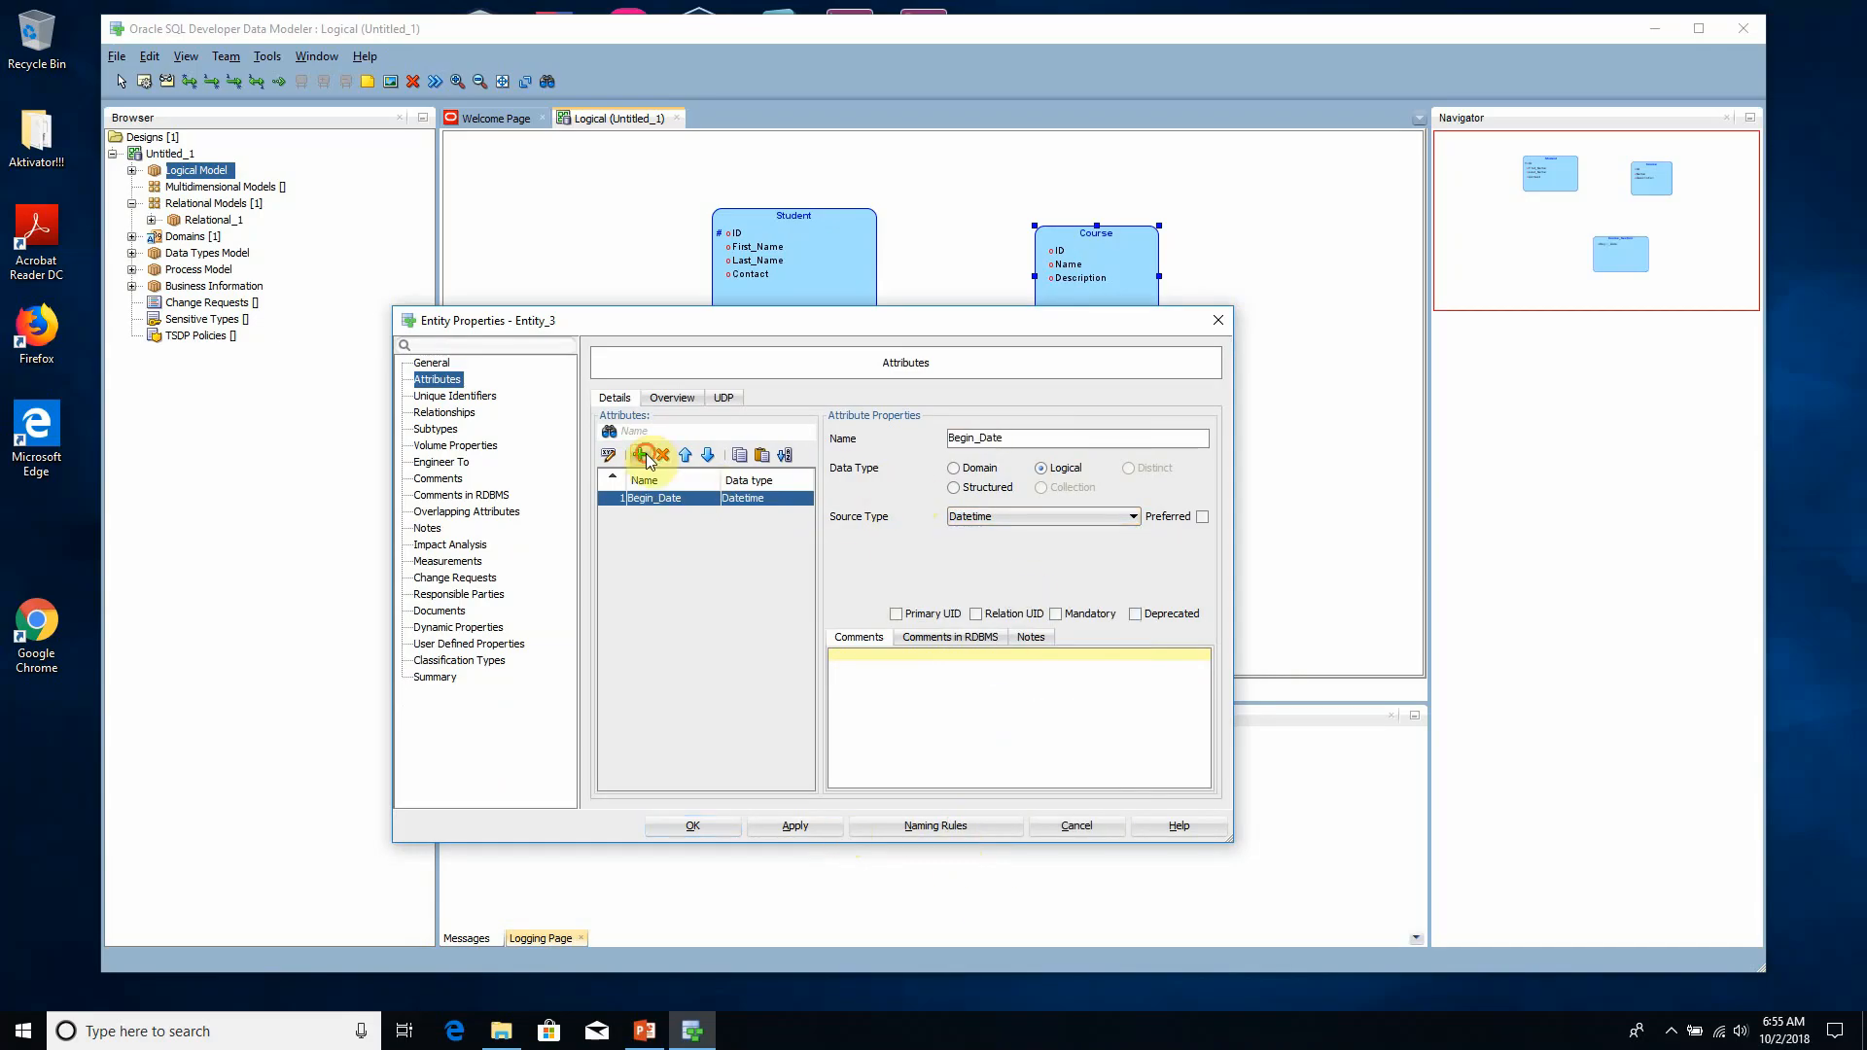
text(E)
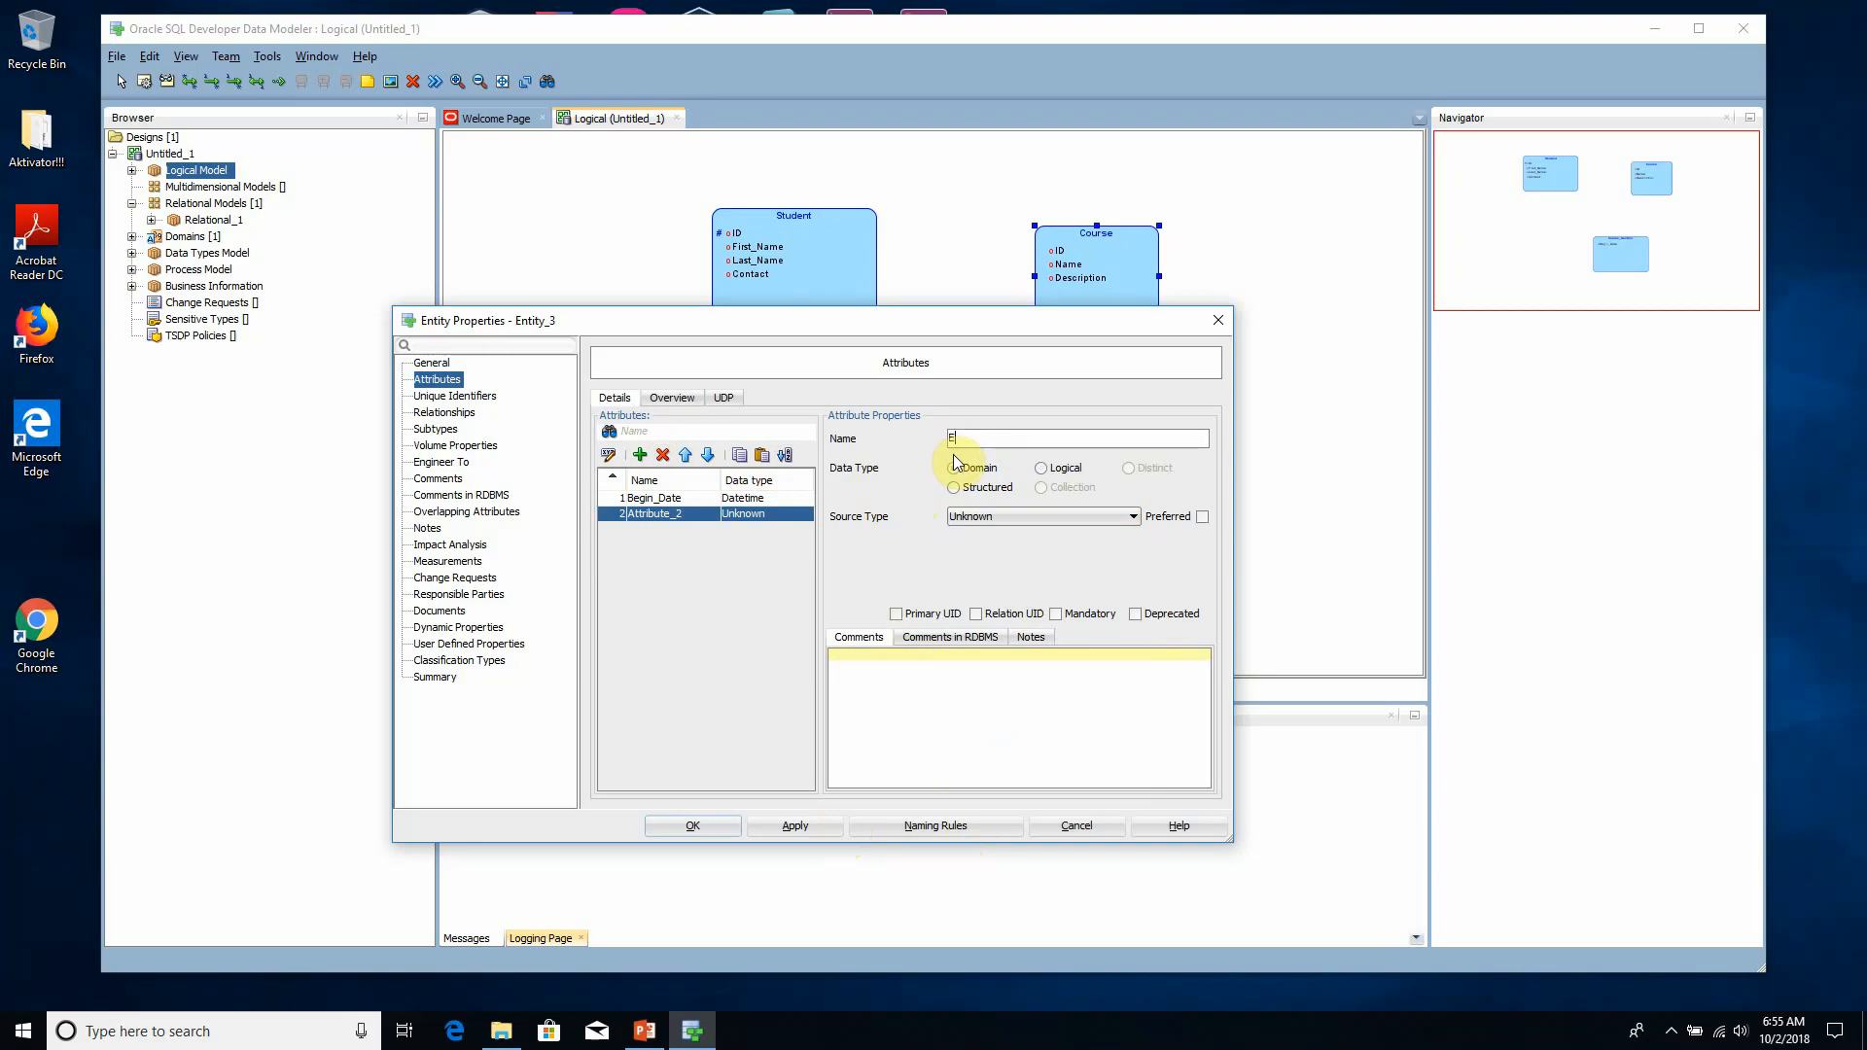
text(nd_Date)
click(954, 462)
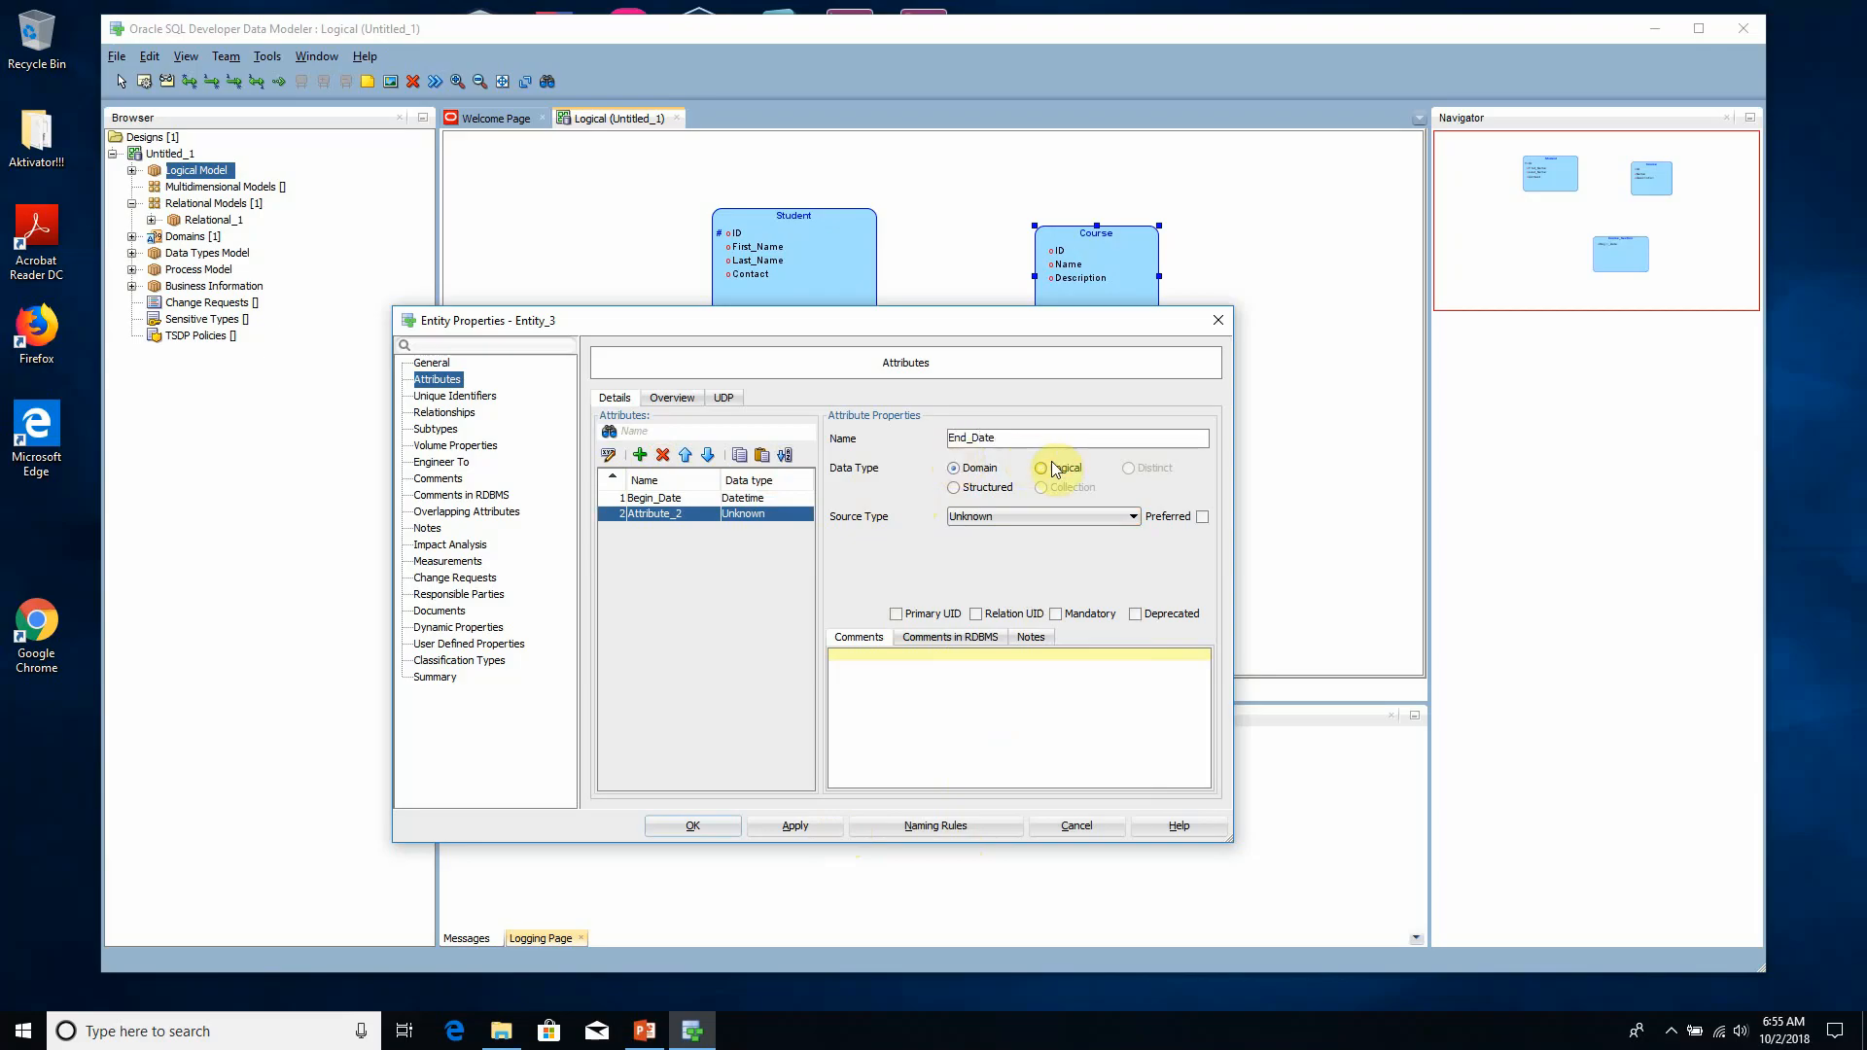
click(994, 515)
text(date)
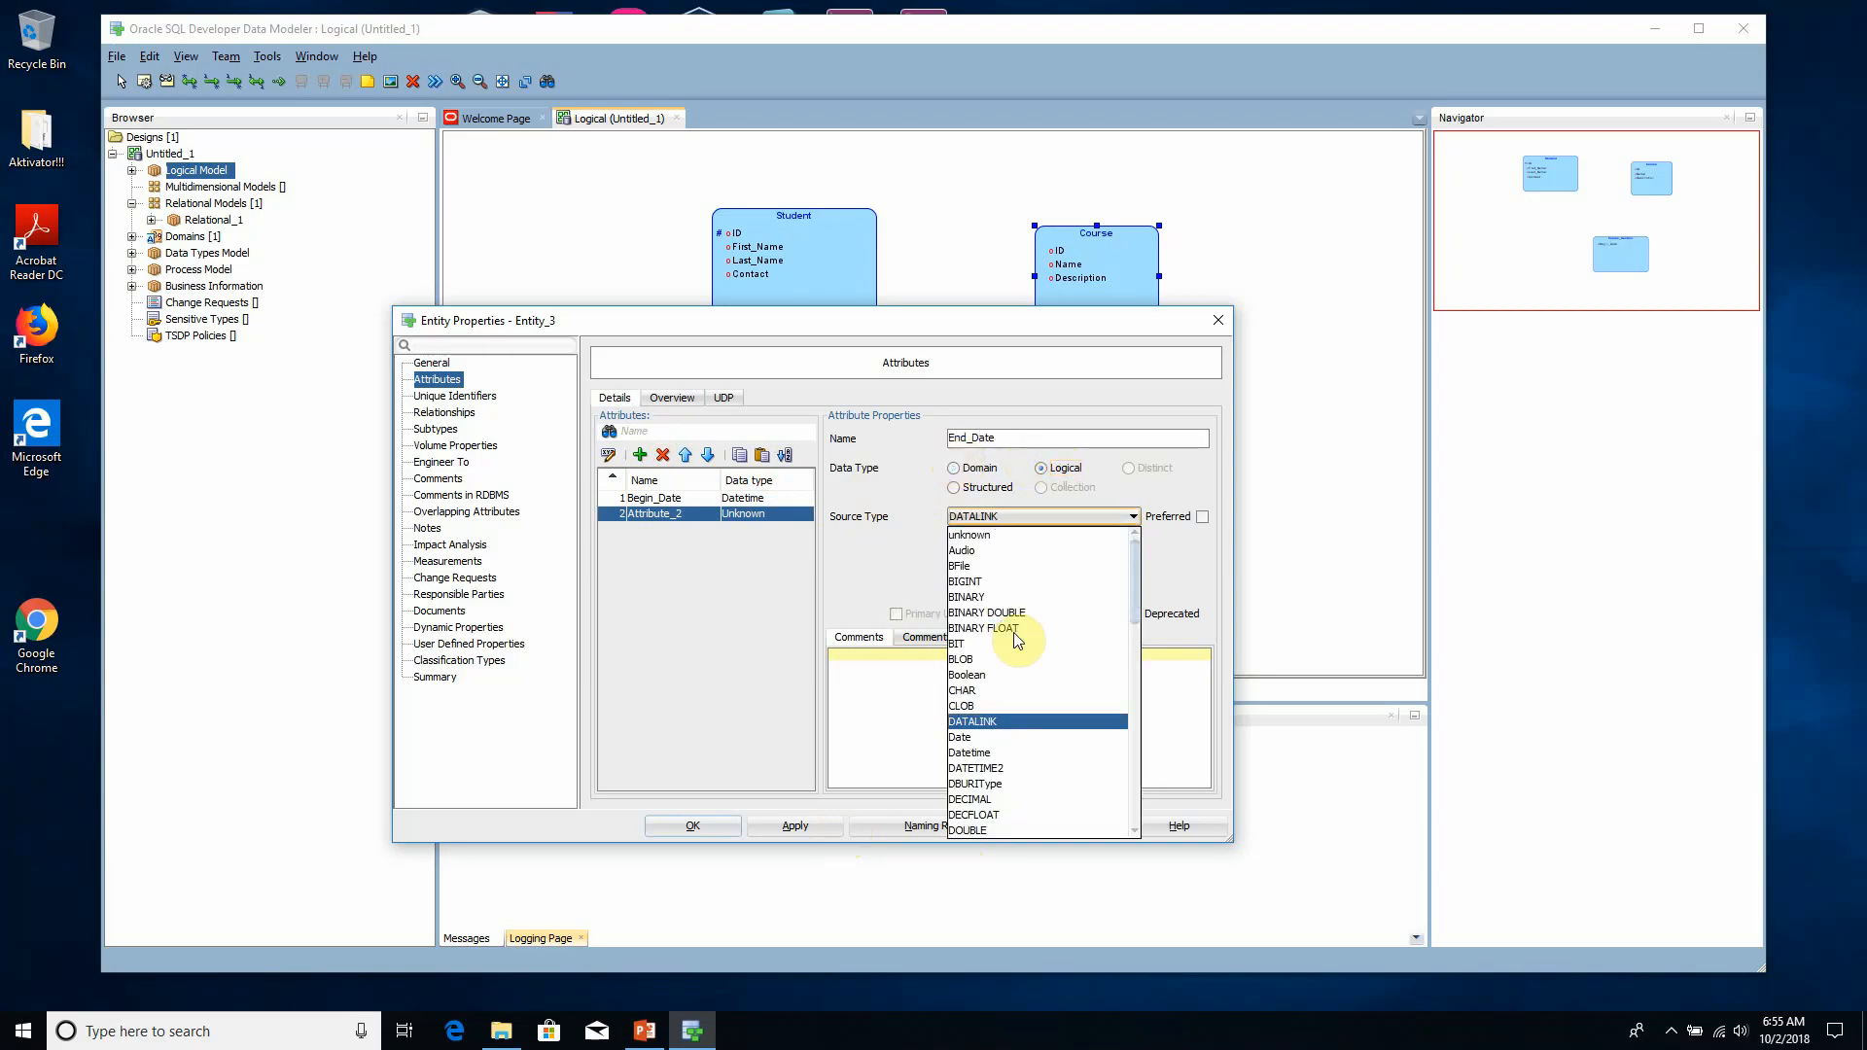
click(990, 754)
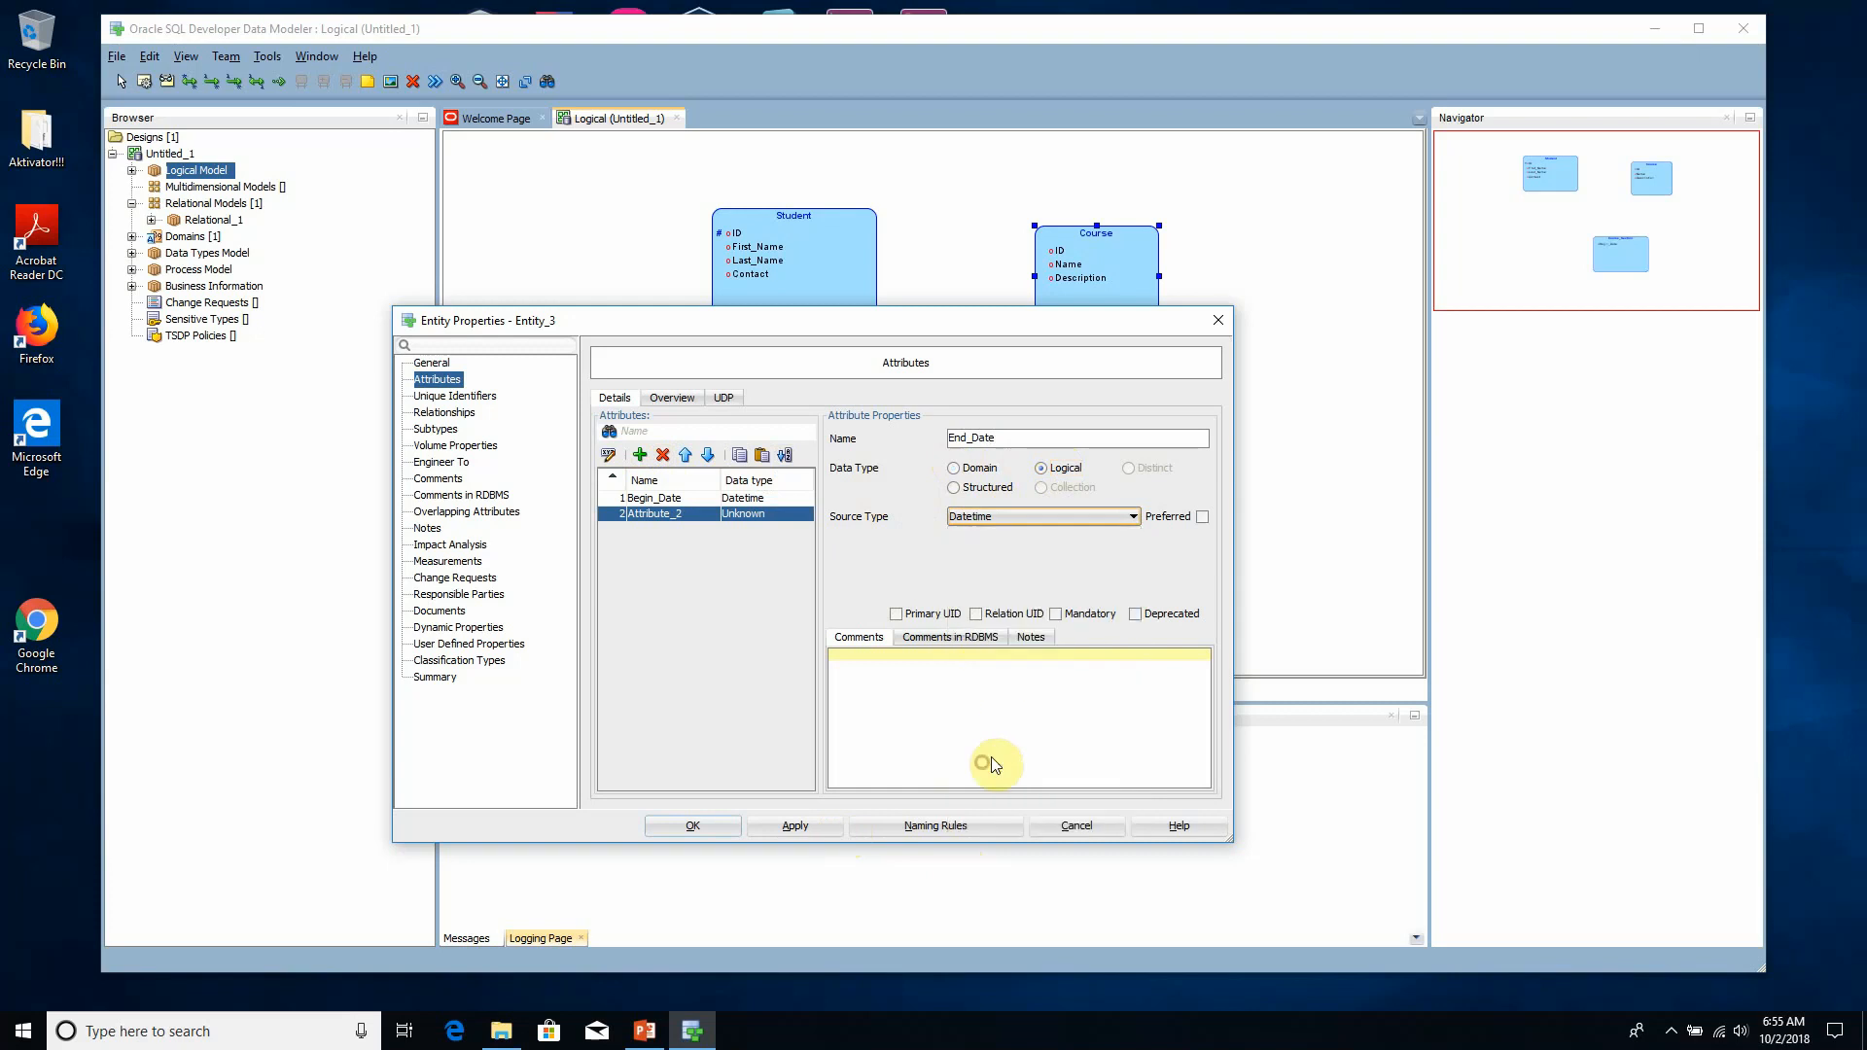
click(833, 825)
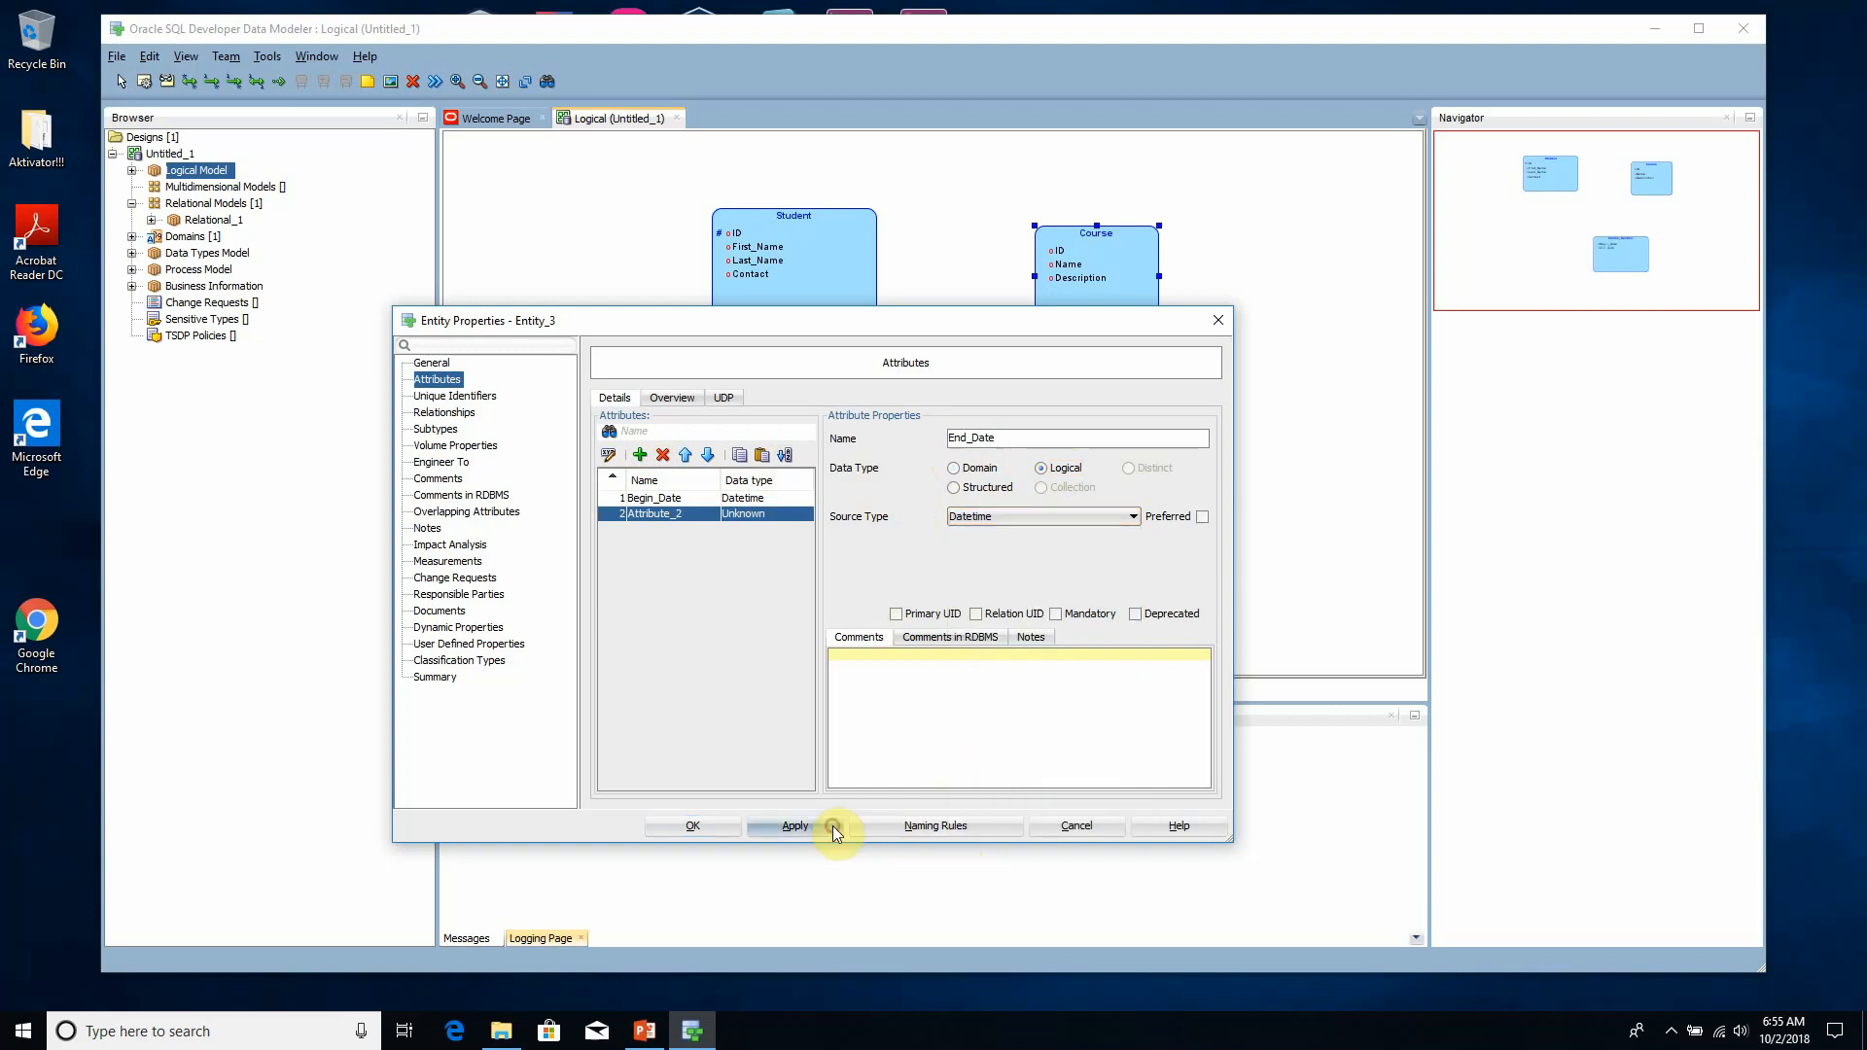
- Add a Location attribute to Course_Section with the logical source type VARCHAR and size 50, then apply it
click(639, 455)
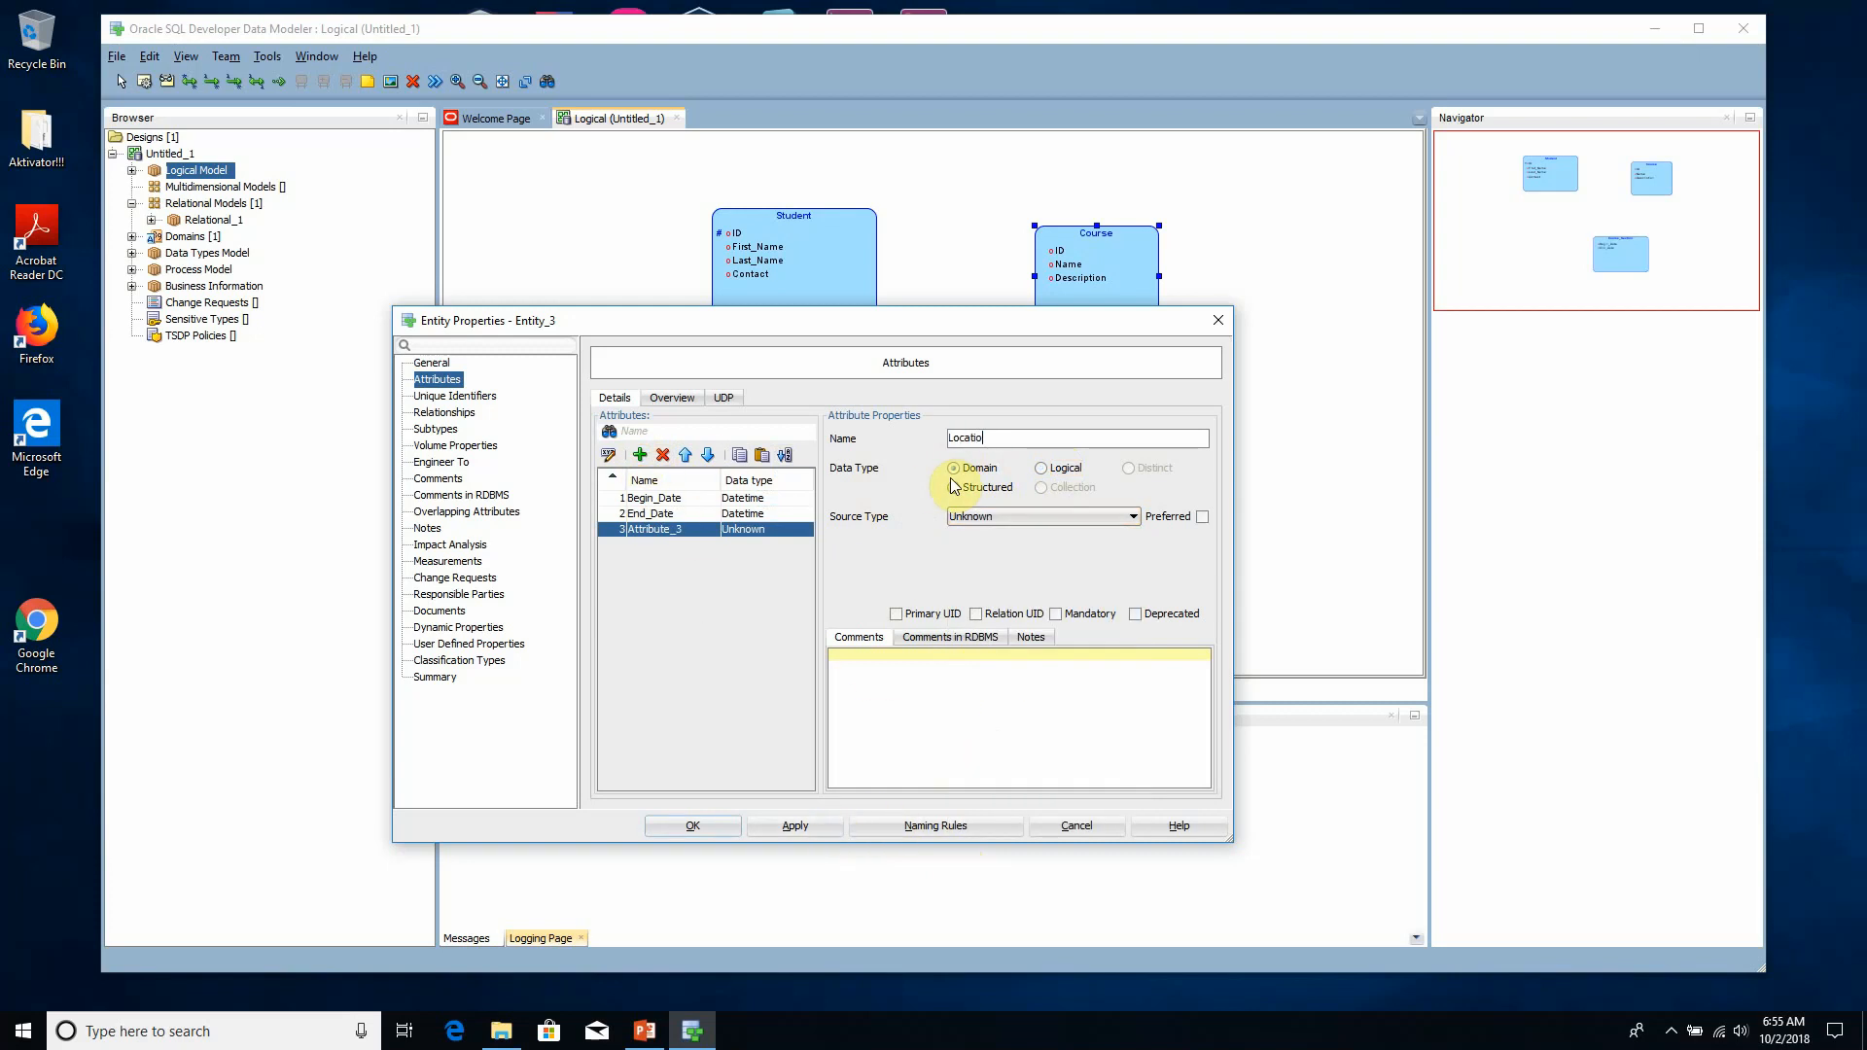
text(Location)
click(1046, 468)
click(1008, 516)
scroll(1011, 632, down, 10)
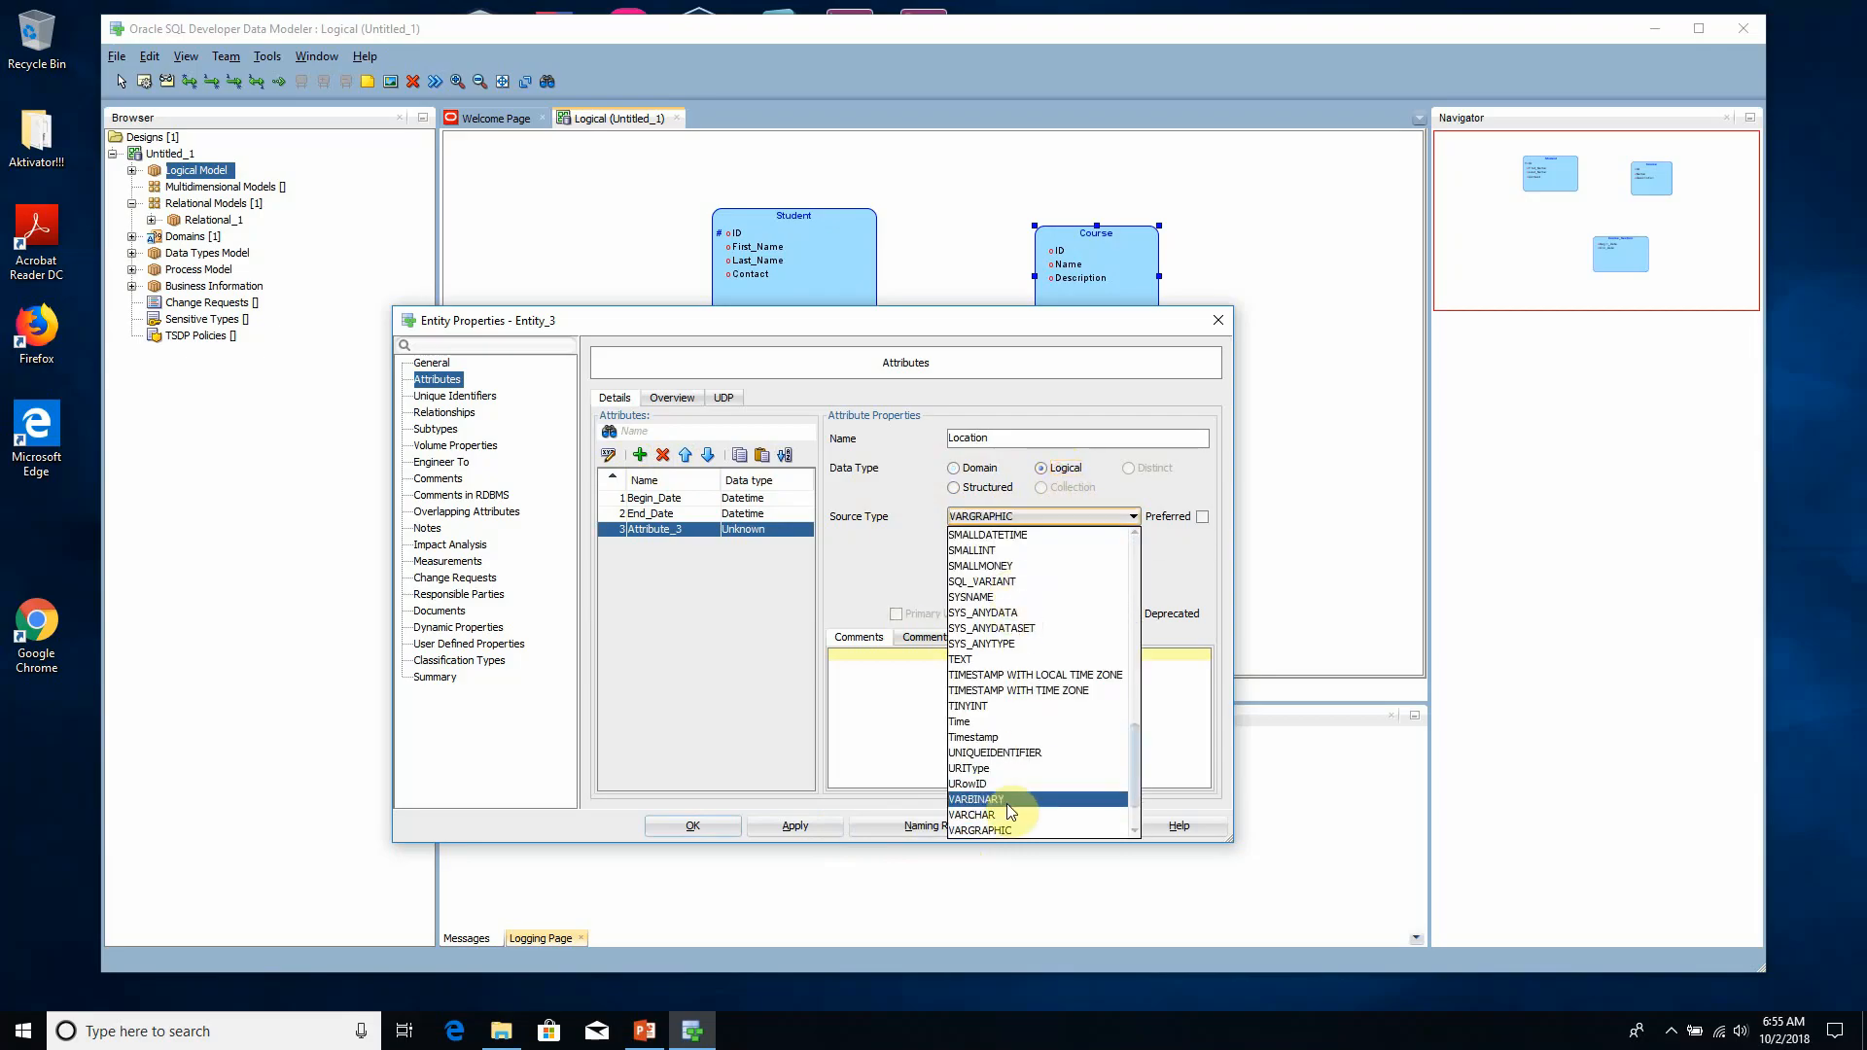
click(1011, 805)
click(1008, 549)
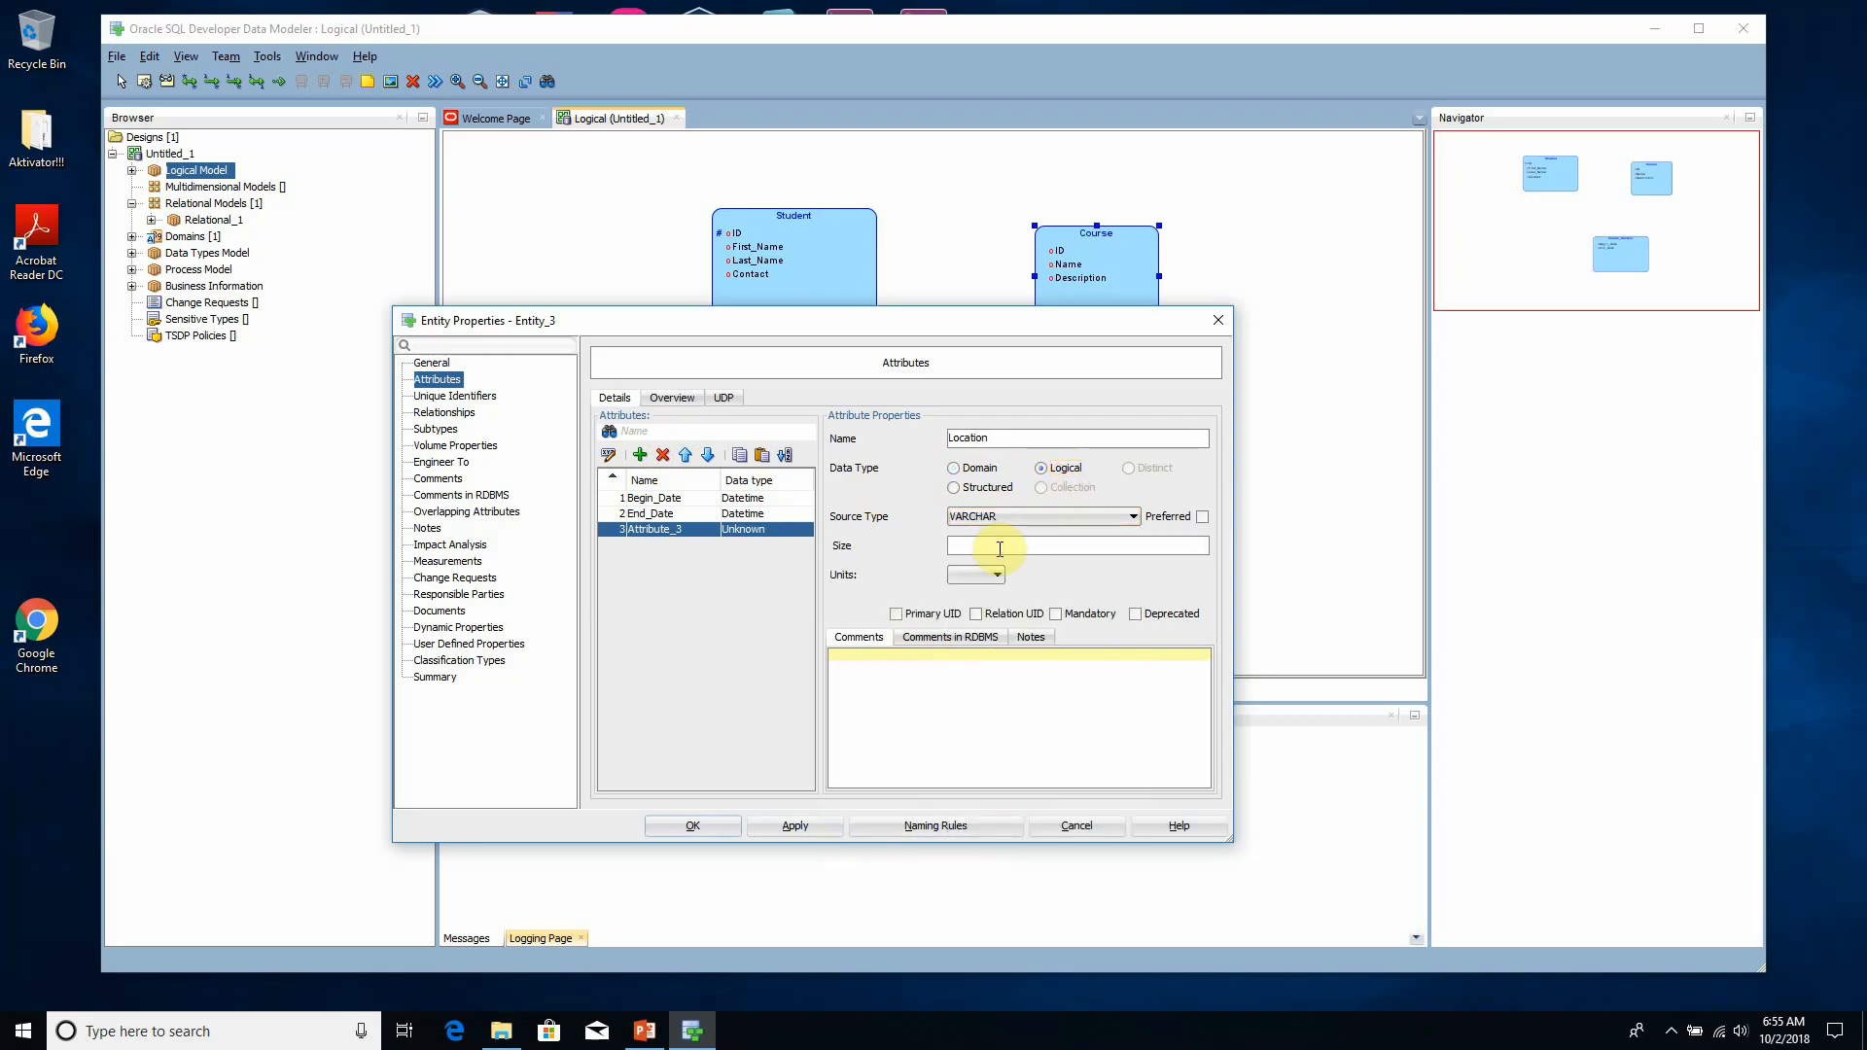
text(30)
click(841, 828)
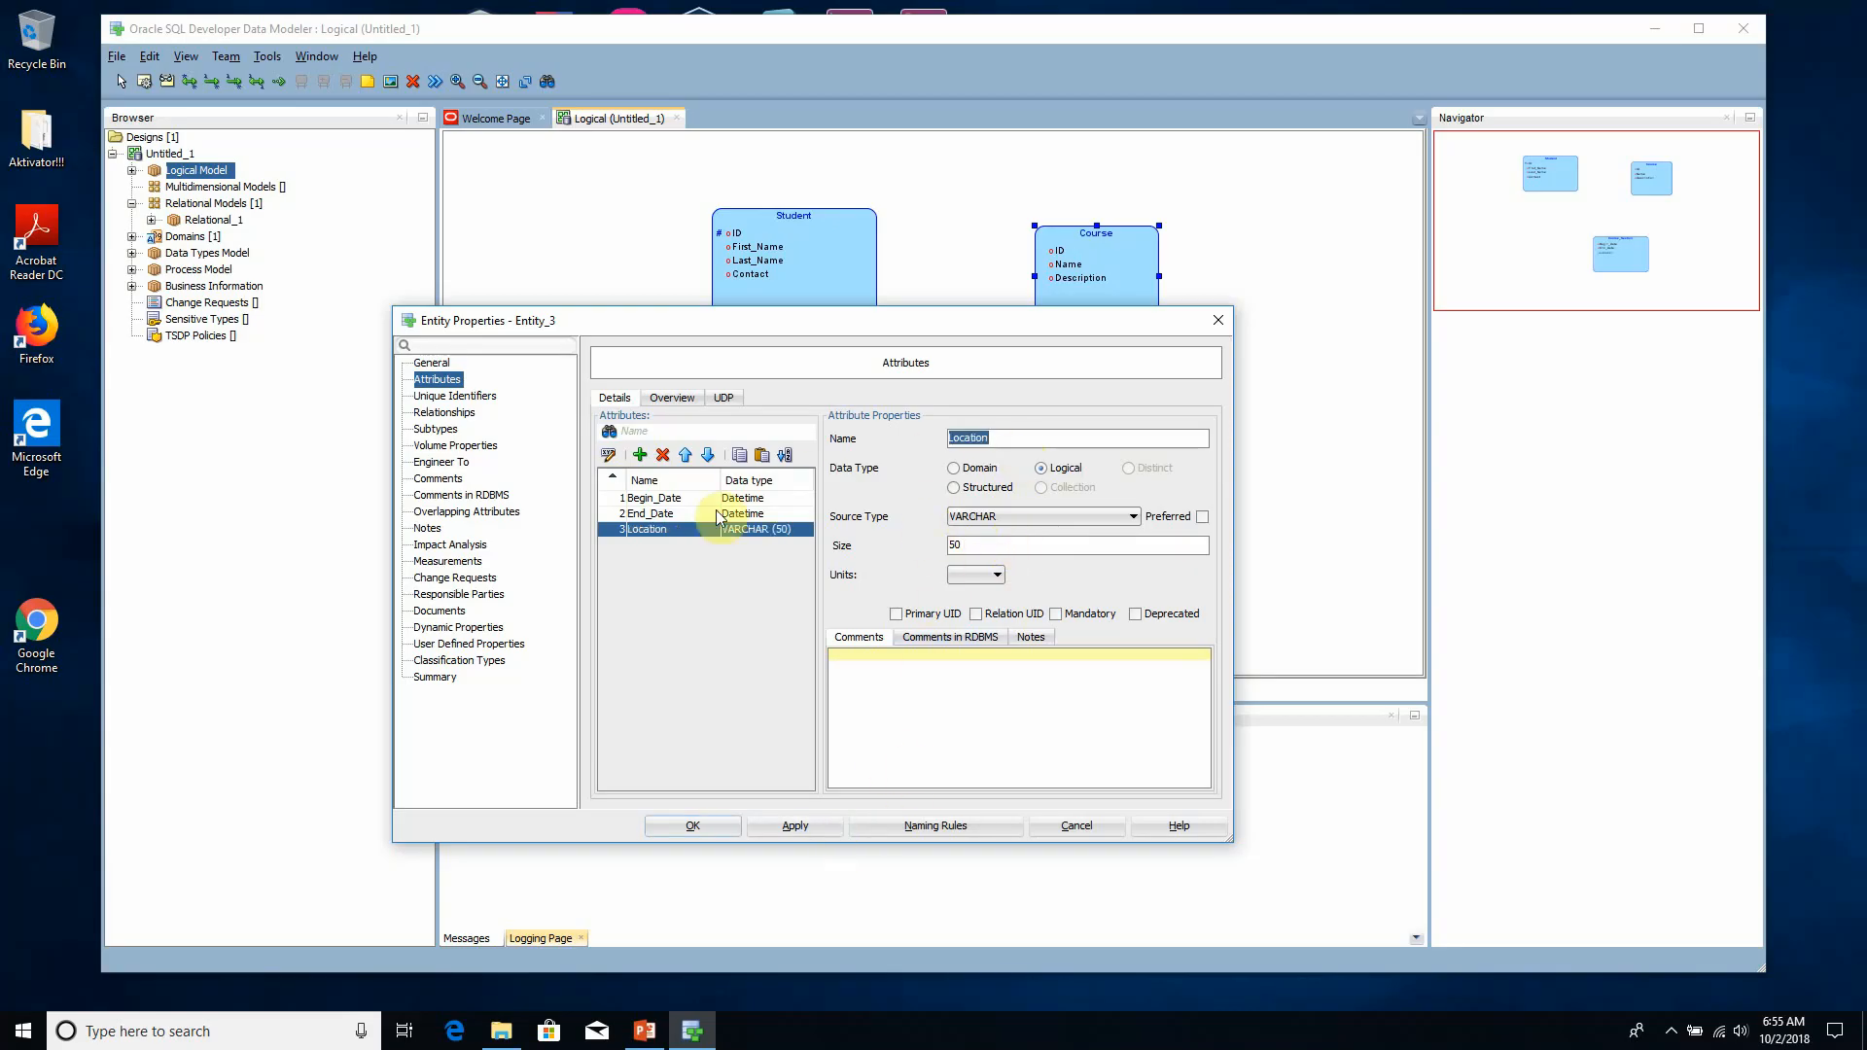
- Review the Begin_Date and Location attributes, then apply and close the Course_Section properties
click(683, 500)
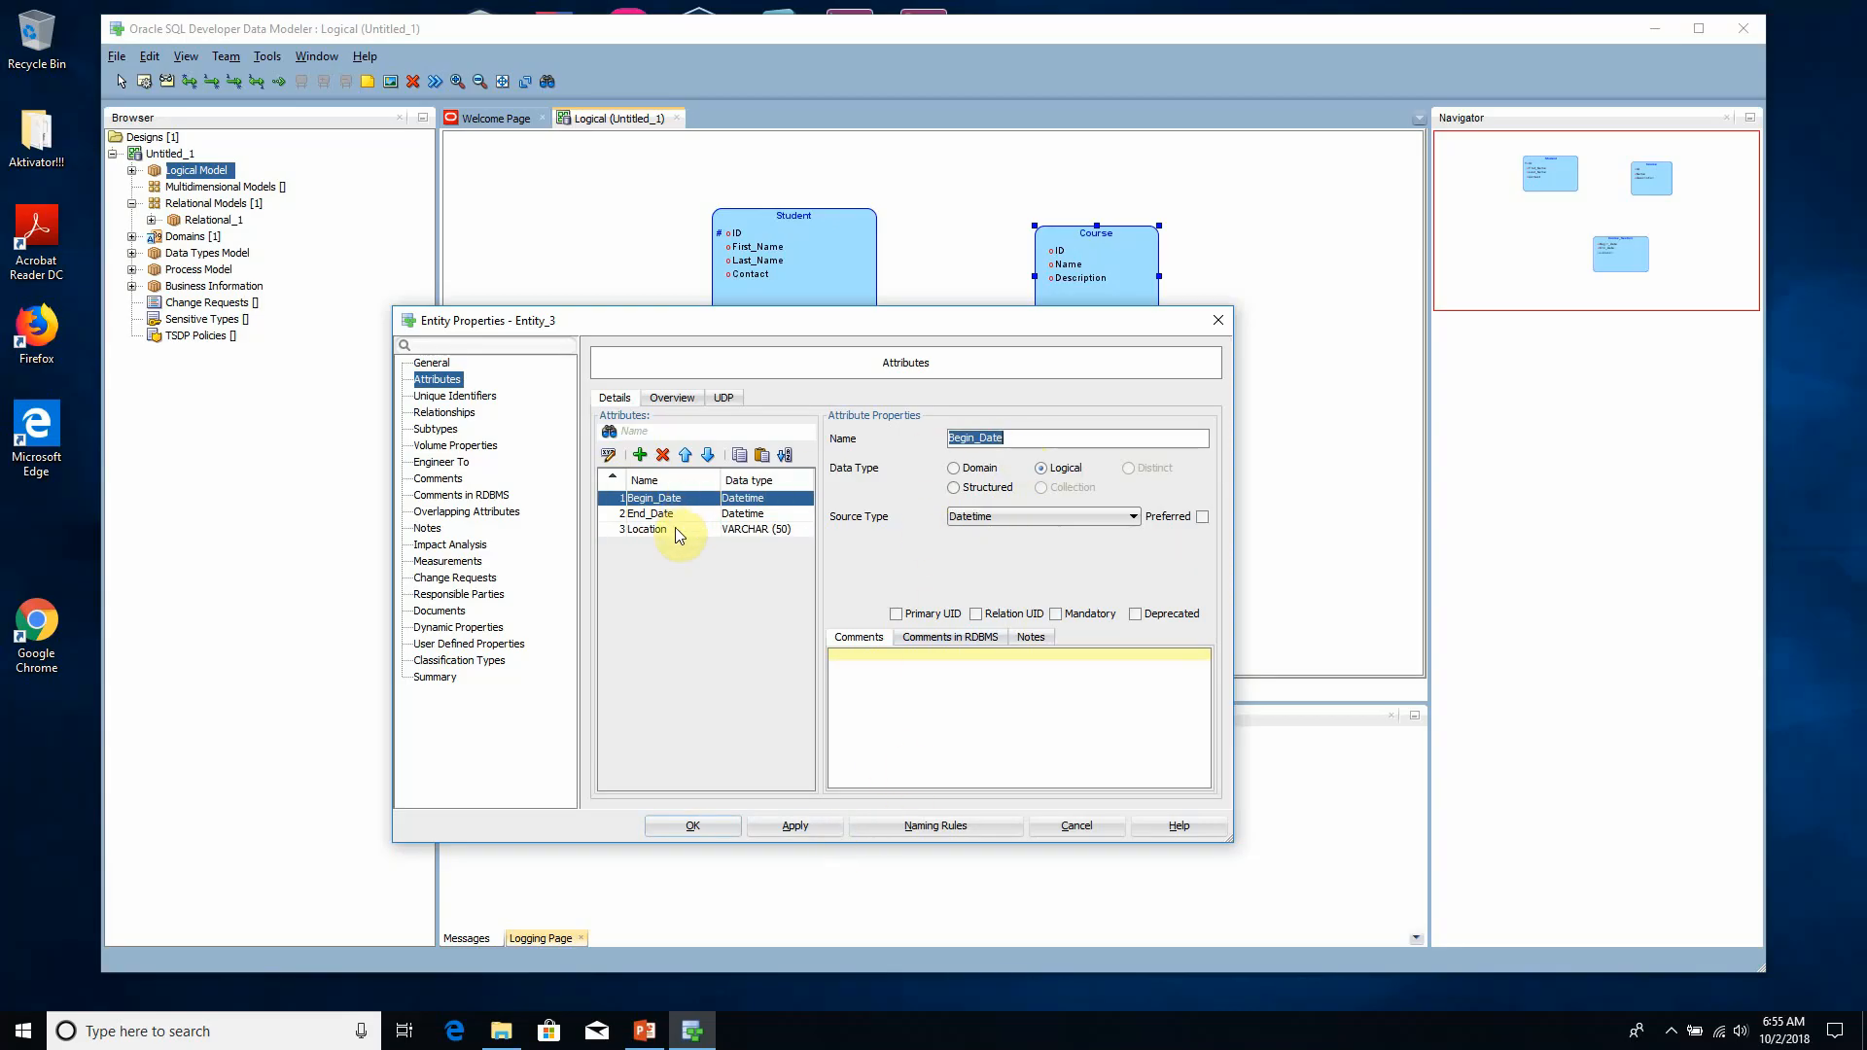
click(675, 528)
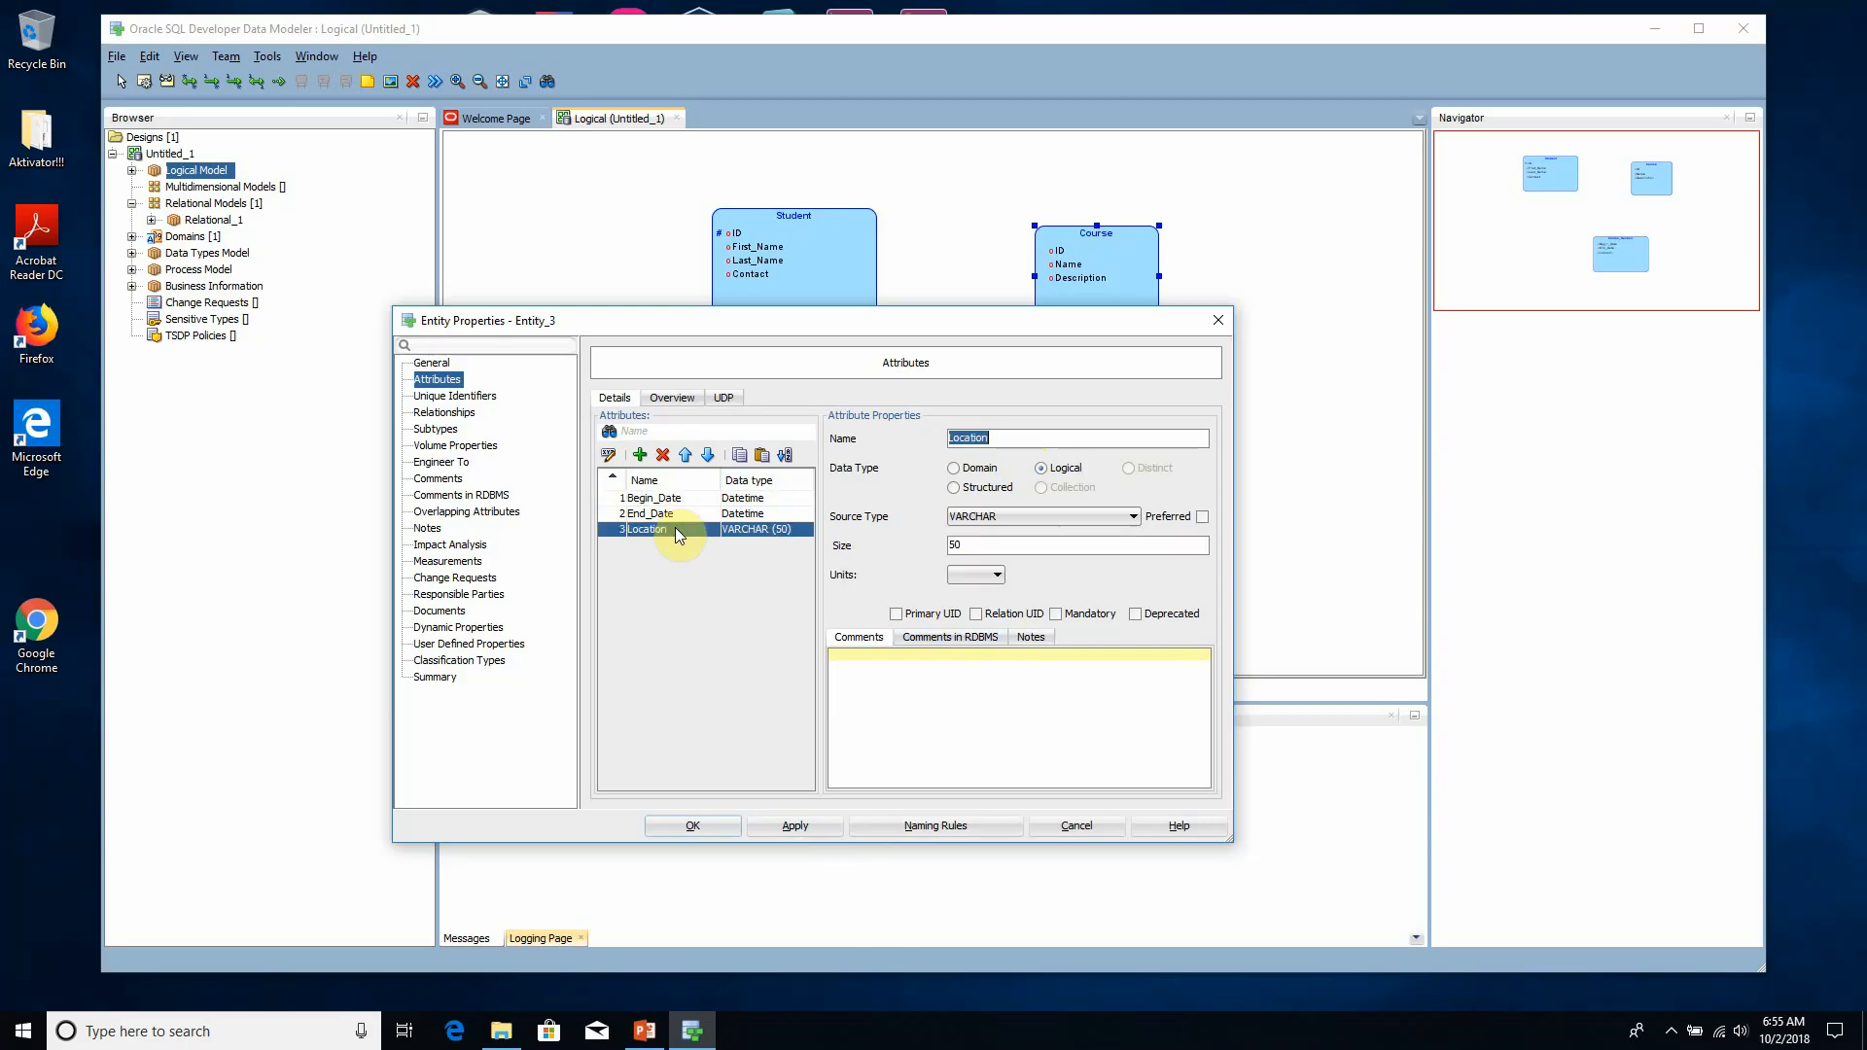
drag(883, 325, 904, 282)
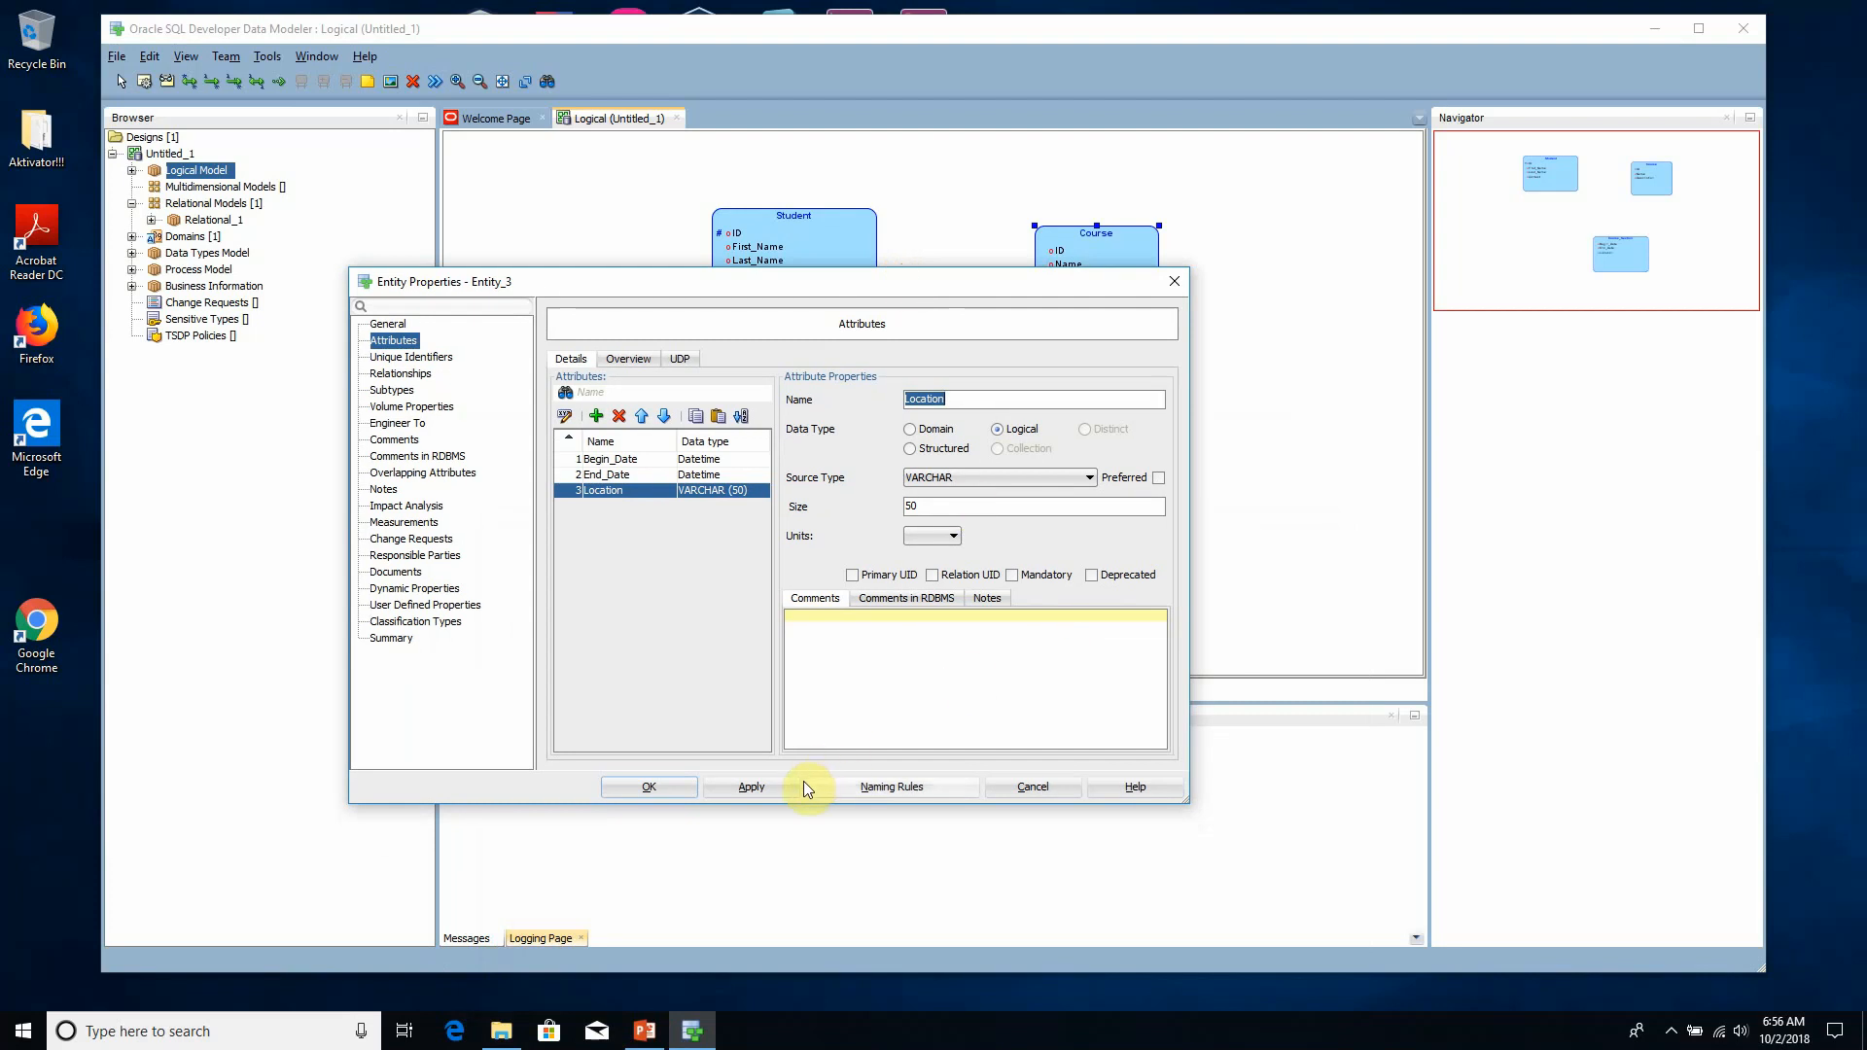
click(772, 786)
click(671, 788)
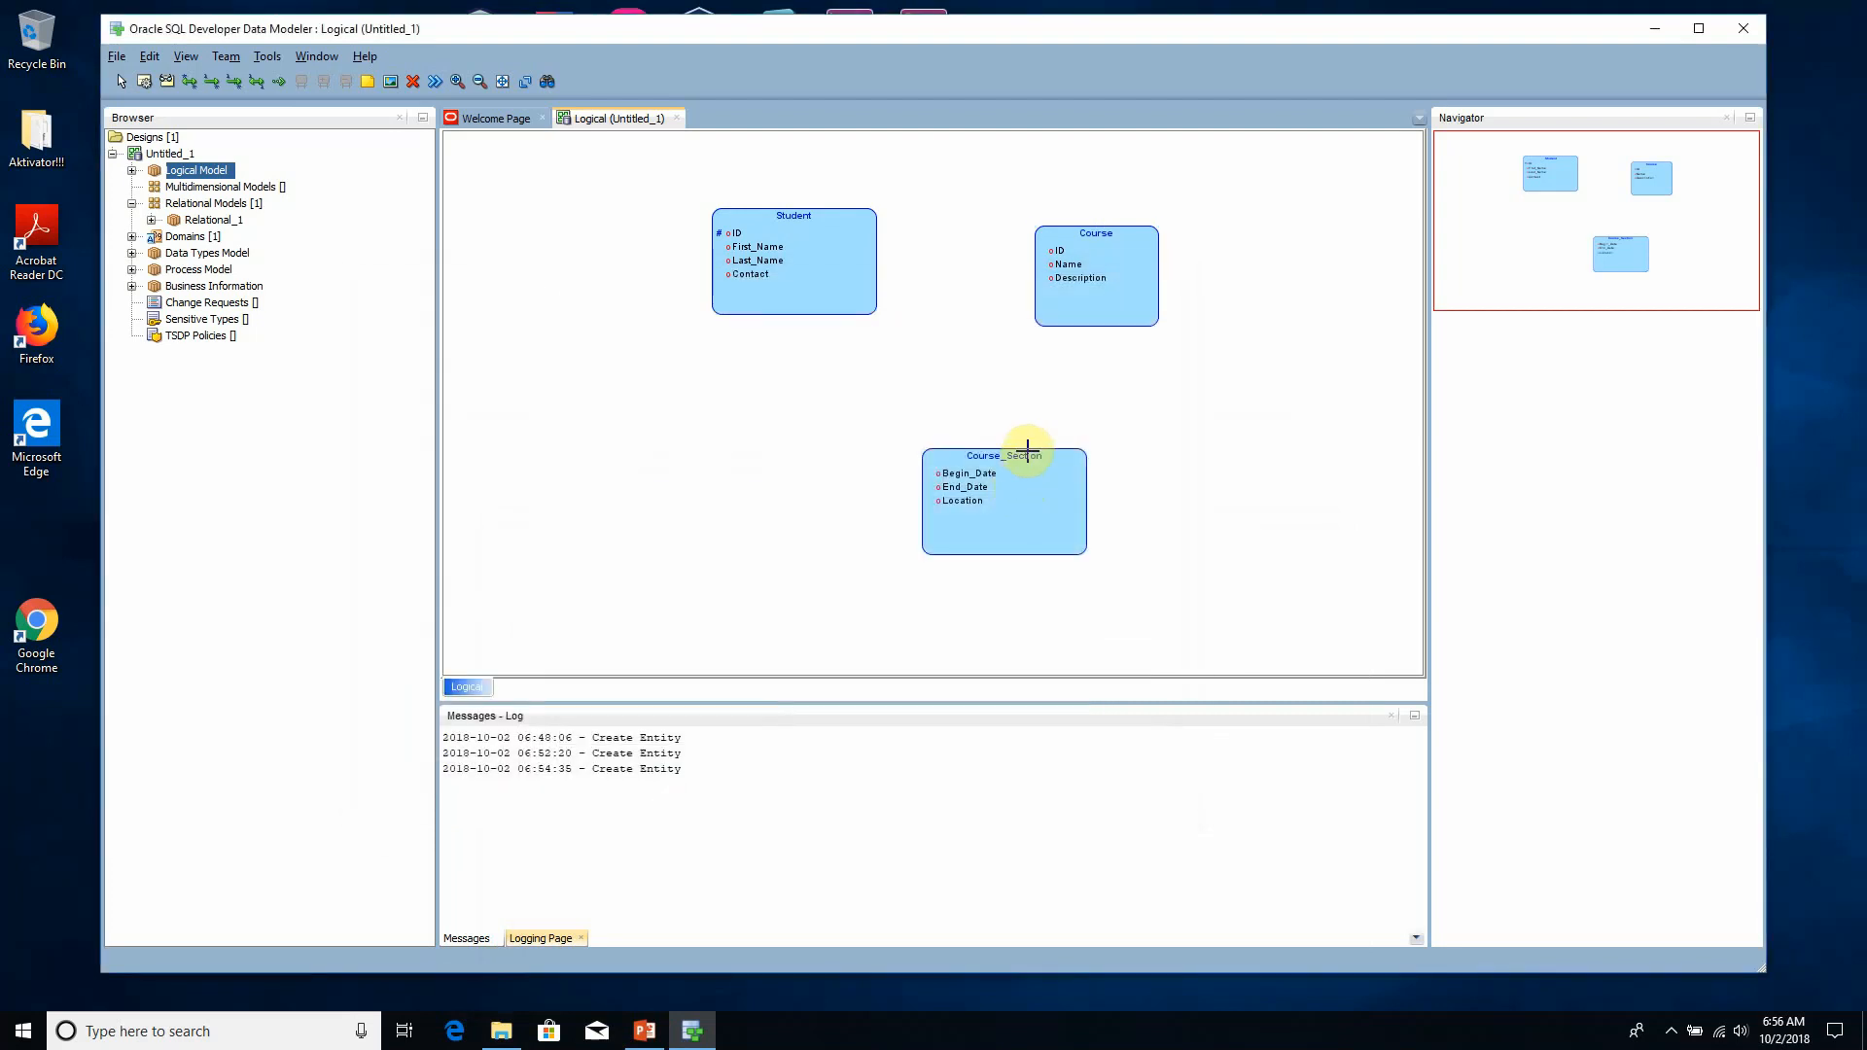
- Move the Course_Section entity to the area below and between Student and Course, and discard the accidentally started extra entity
drag(1050, 476, 932, 459)
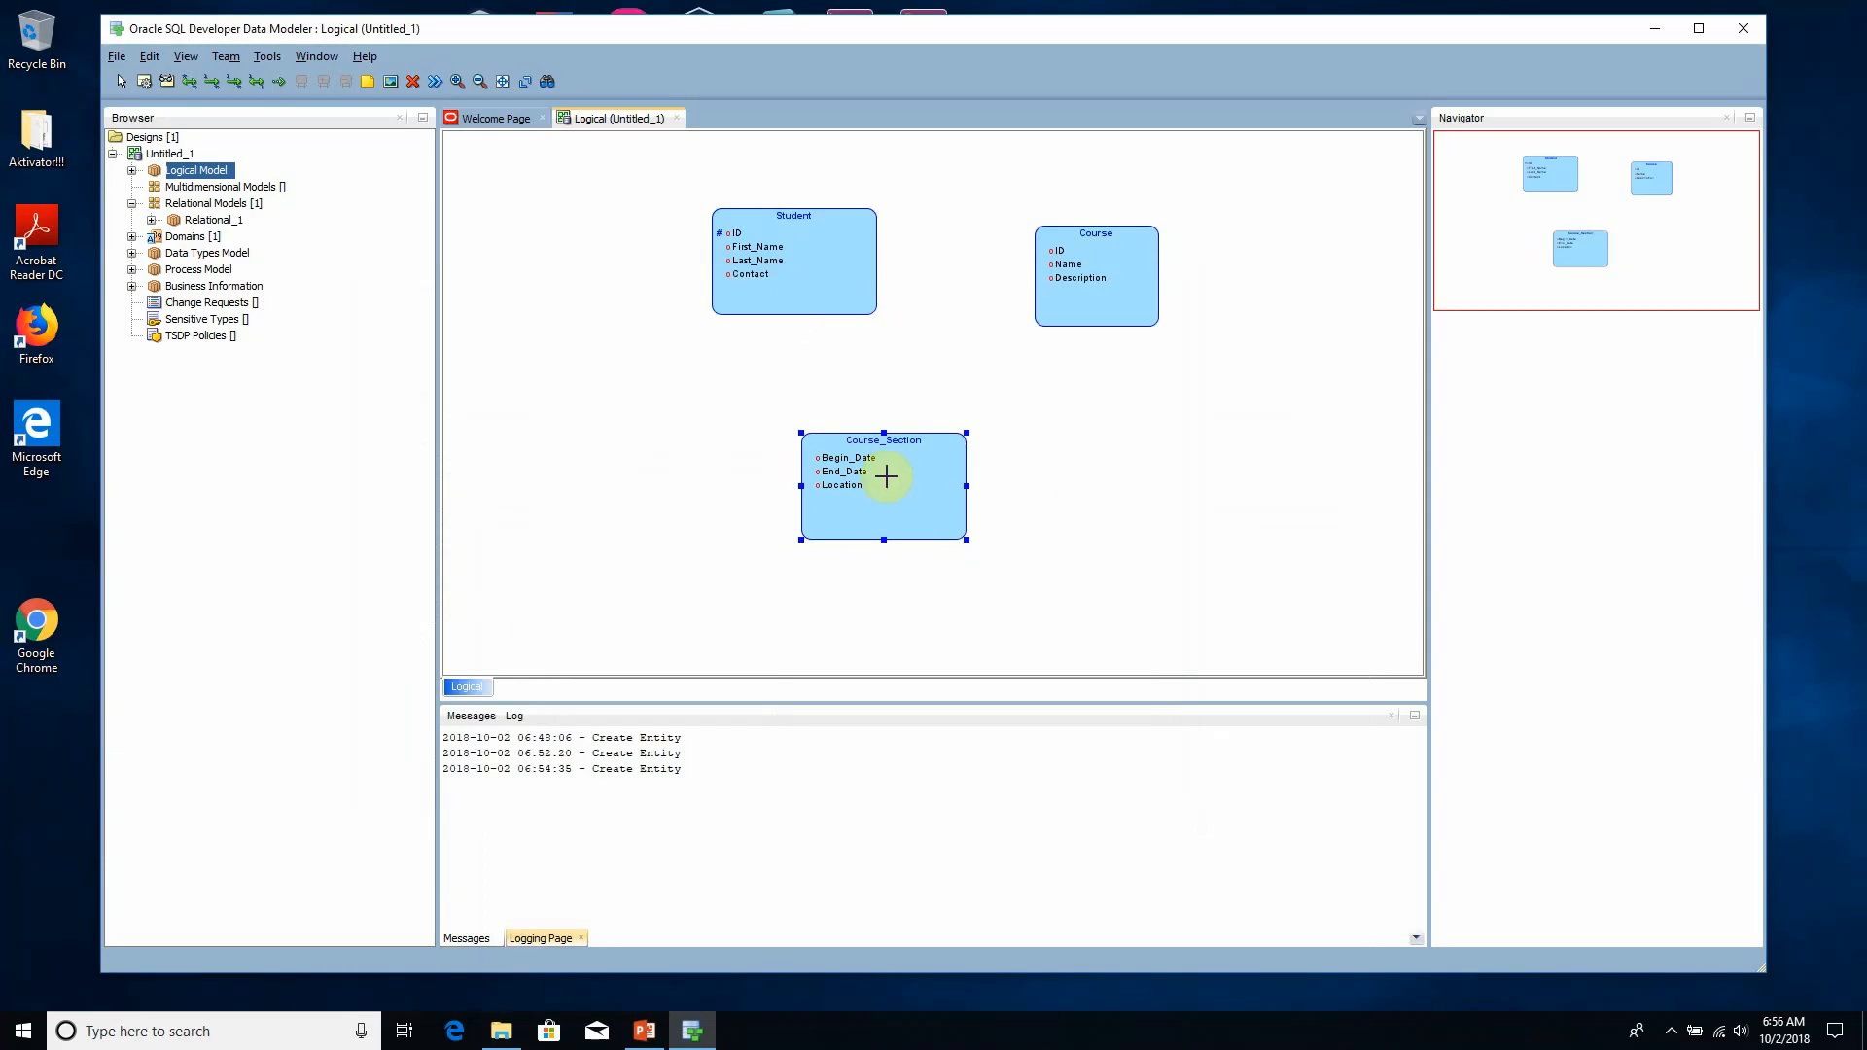
click(914, 392)
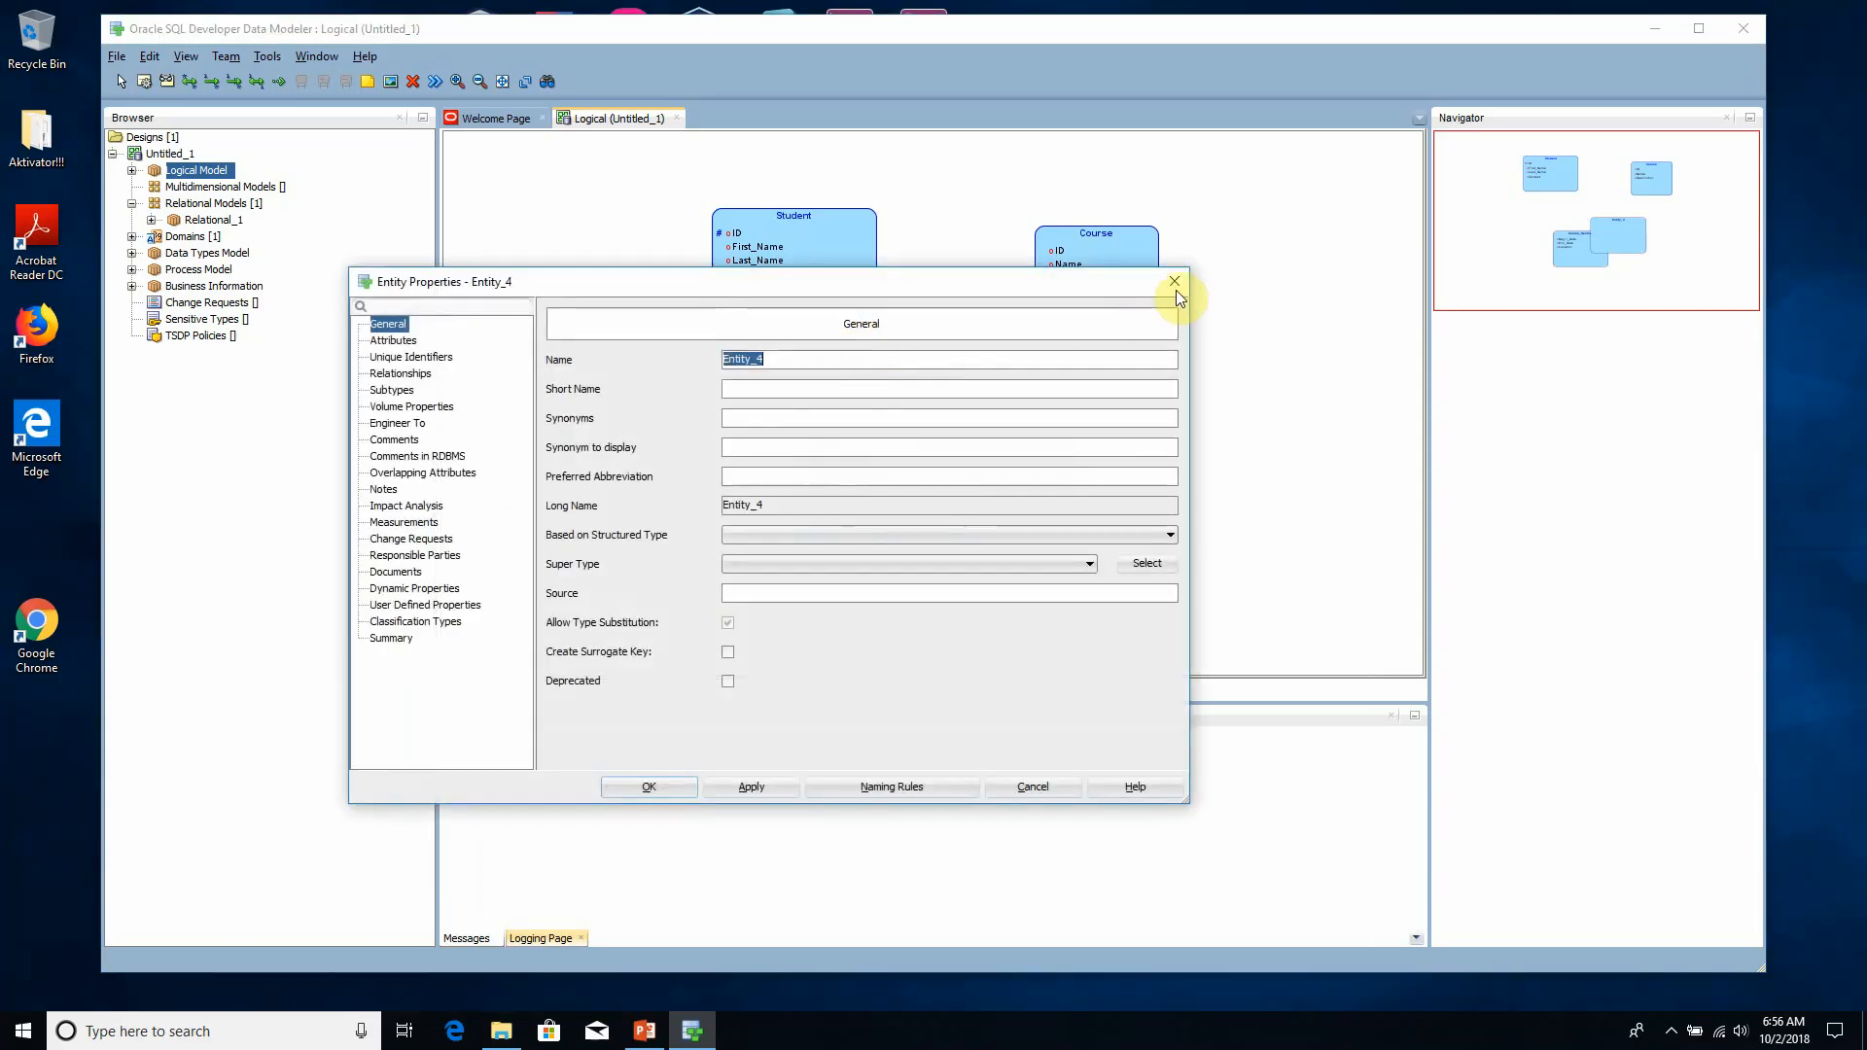
click(1165, 287)
- Add a unique identifier to the Course entity and assign the ID attribute to it
click(119, 77)
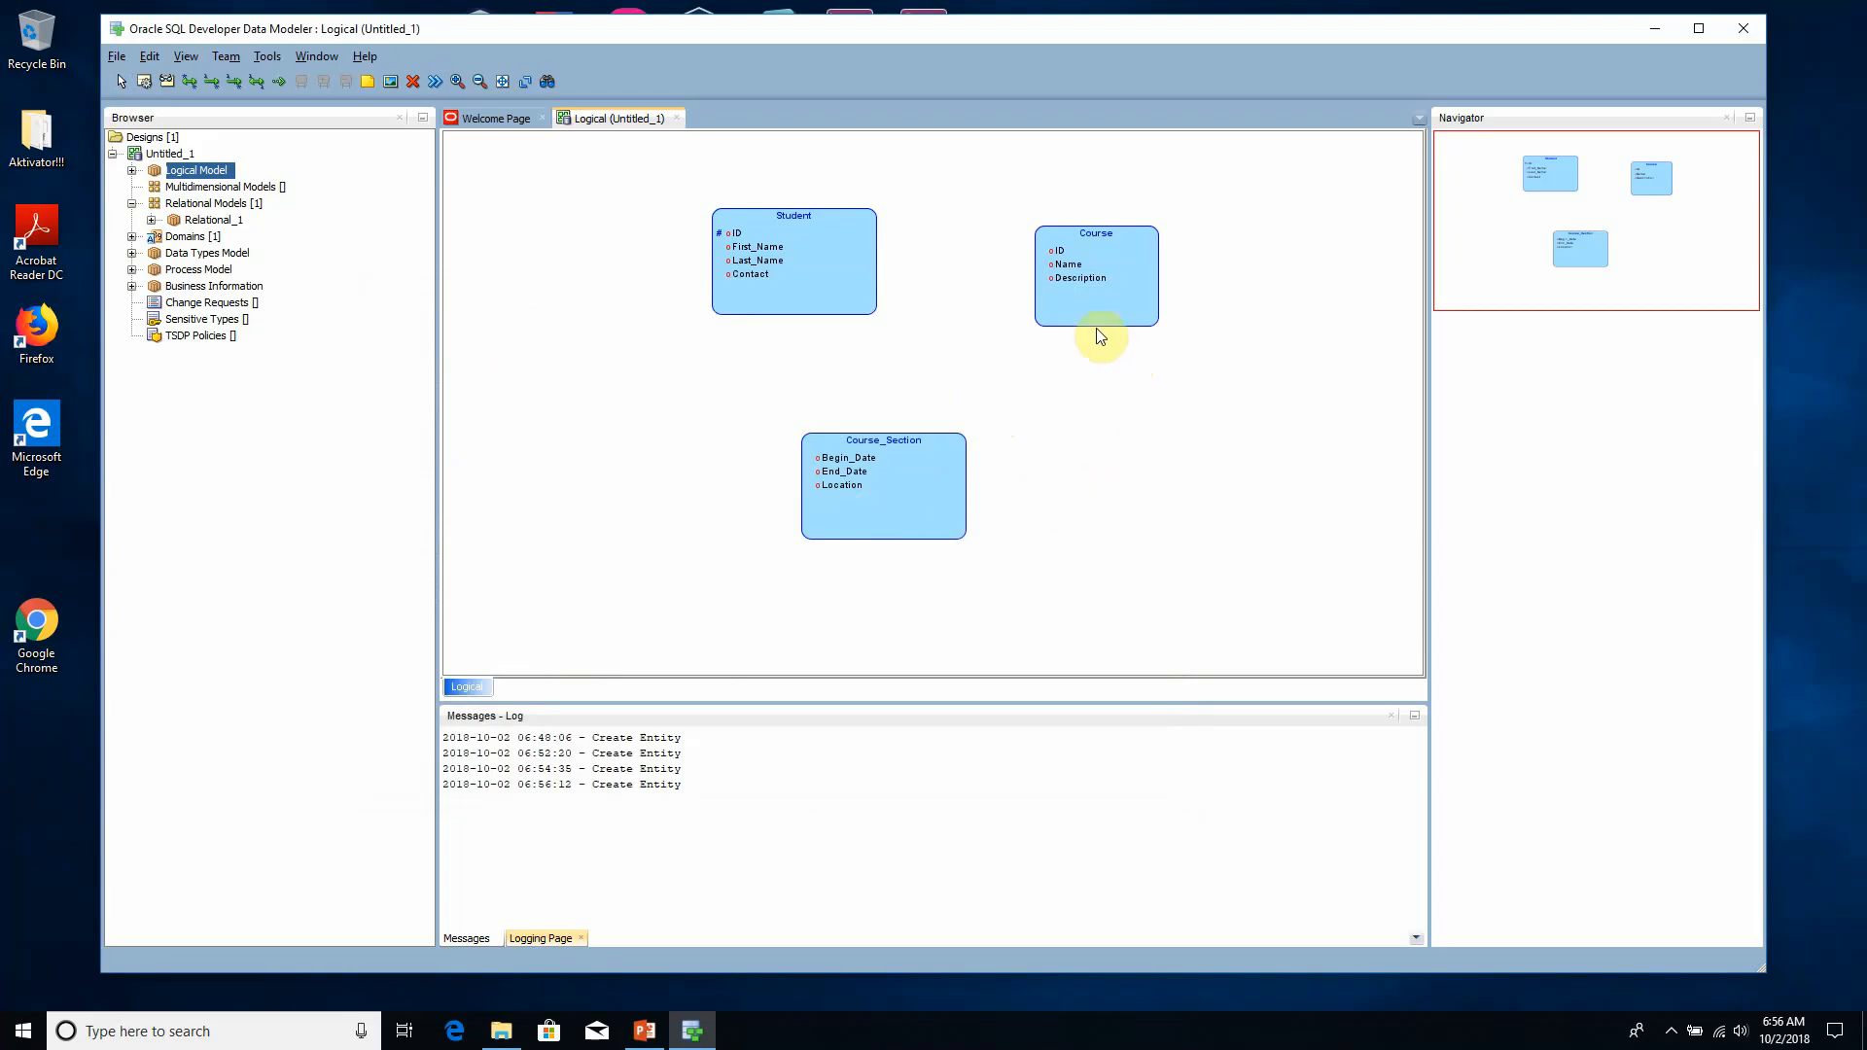
double_click(1087, 253)
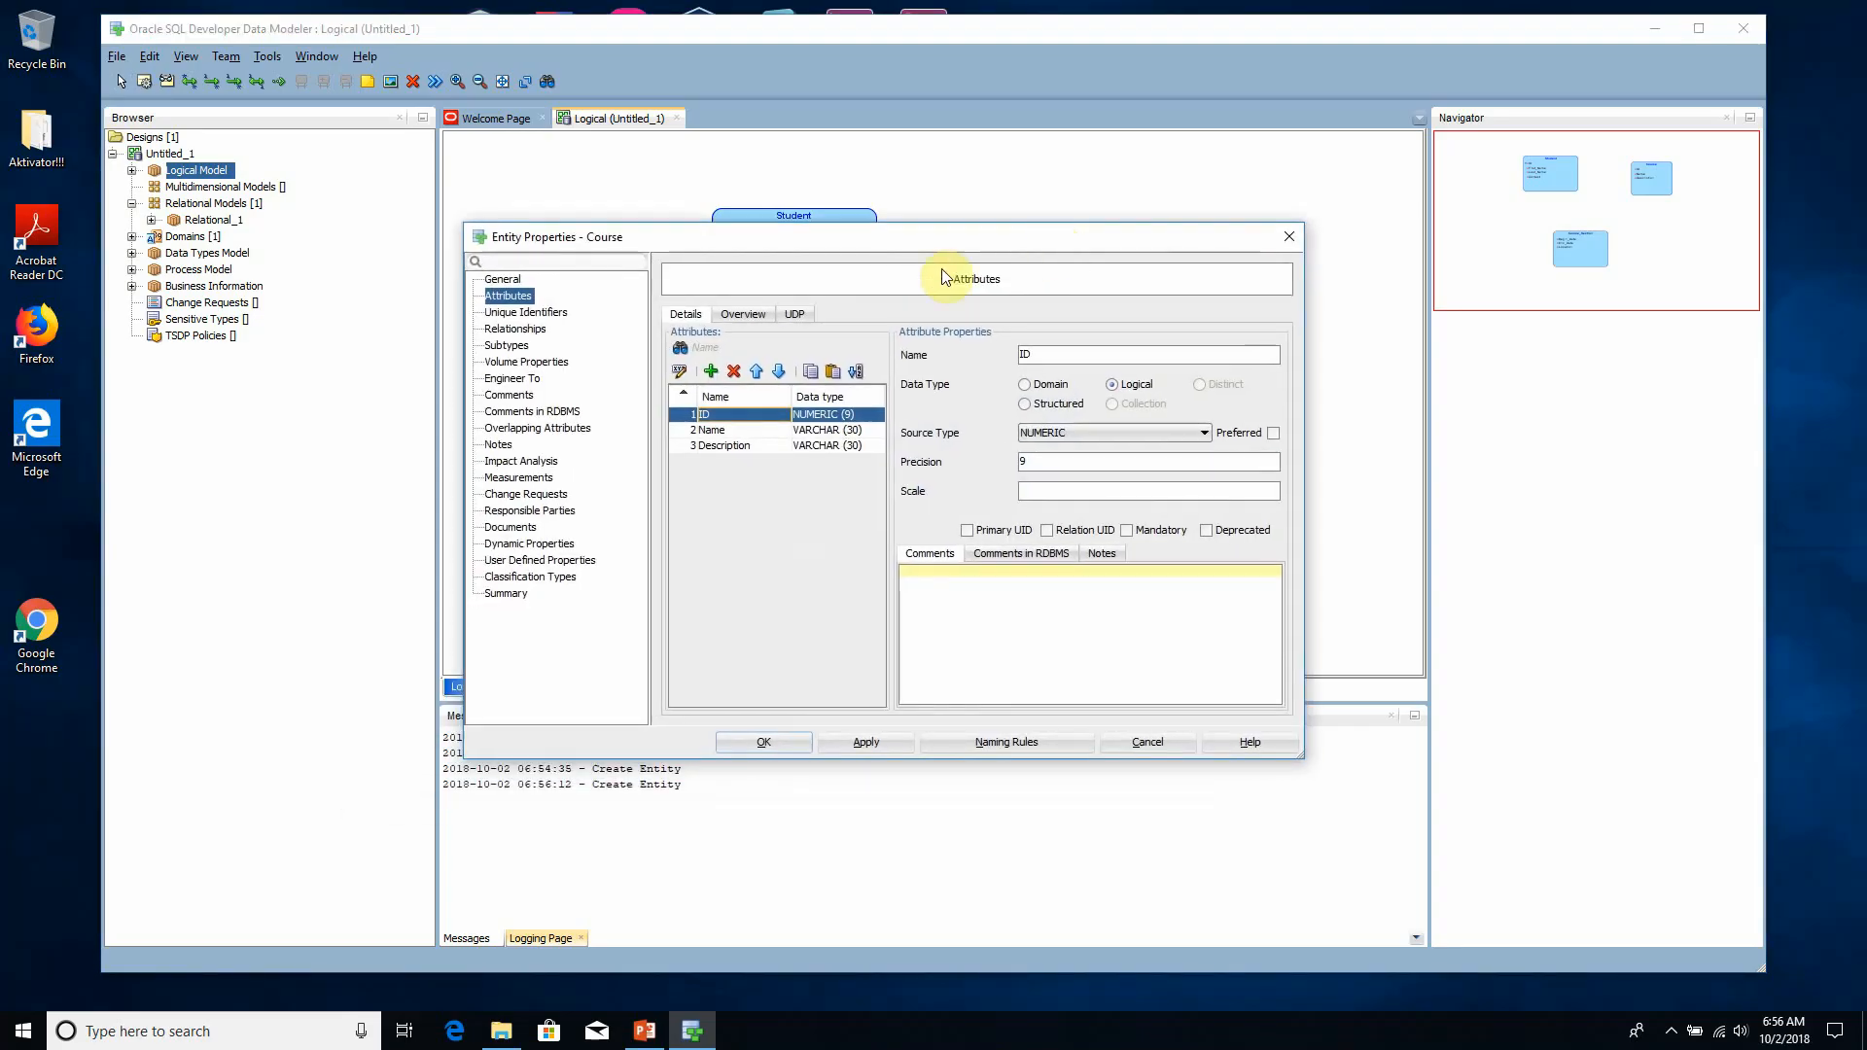
click(525, 312)
click(705, 324)
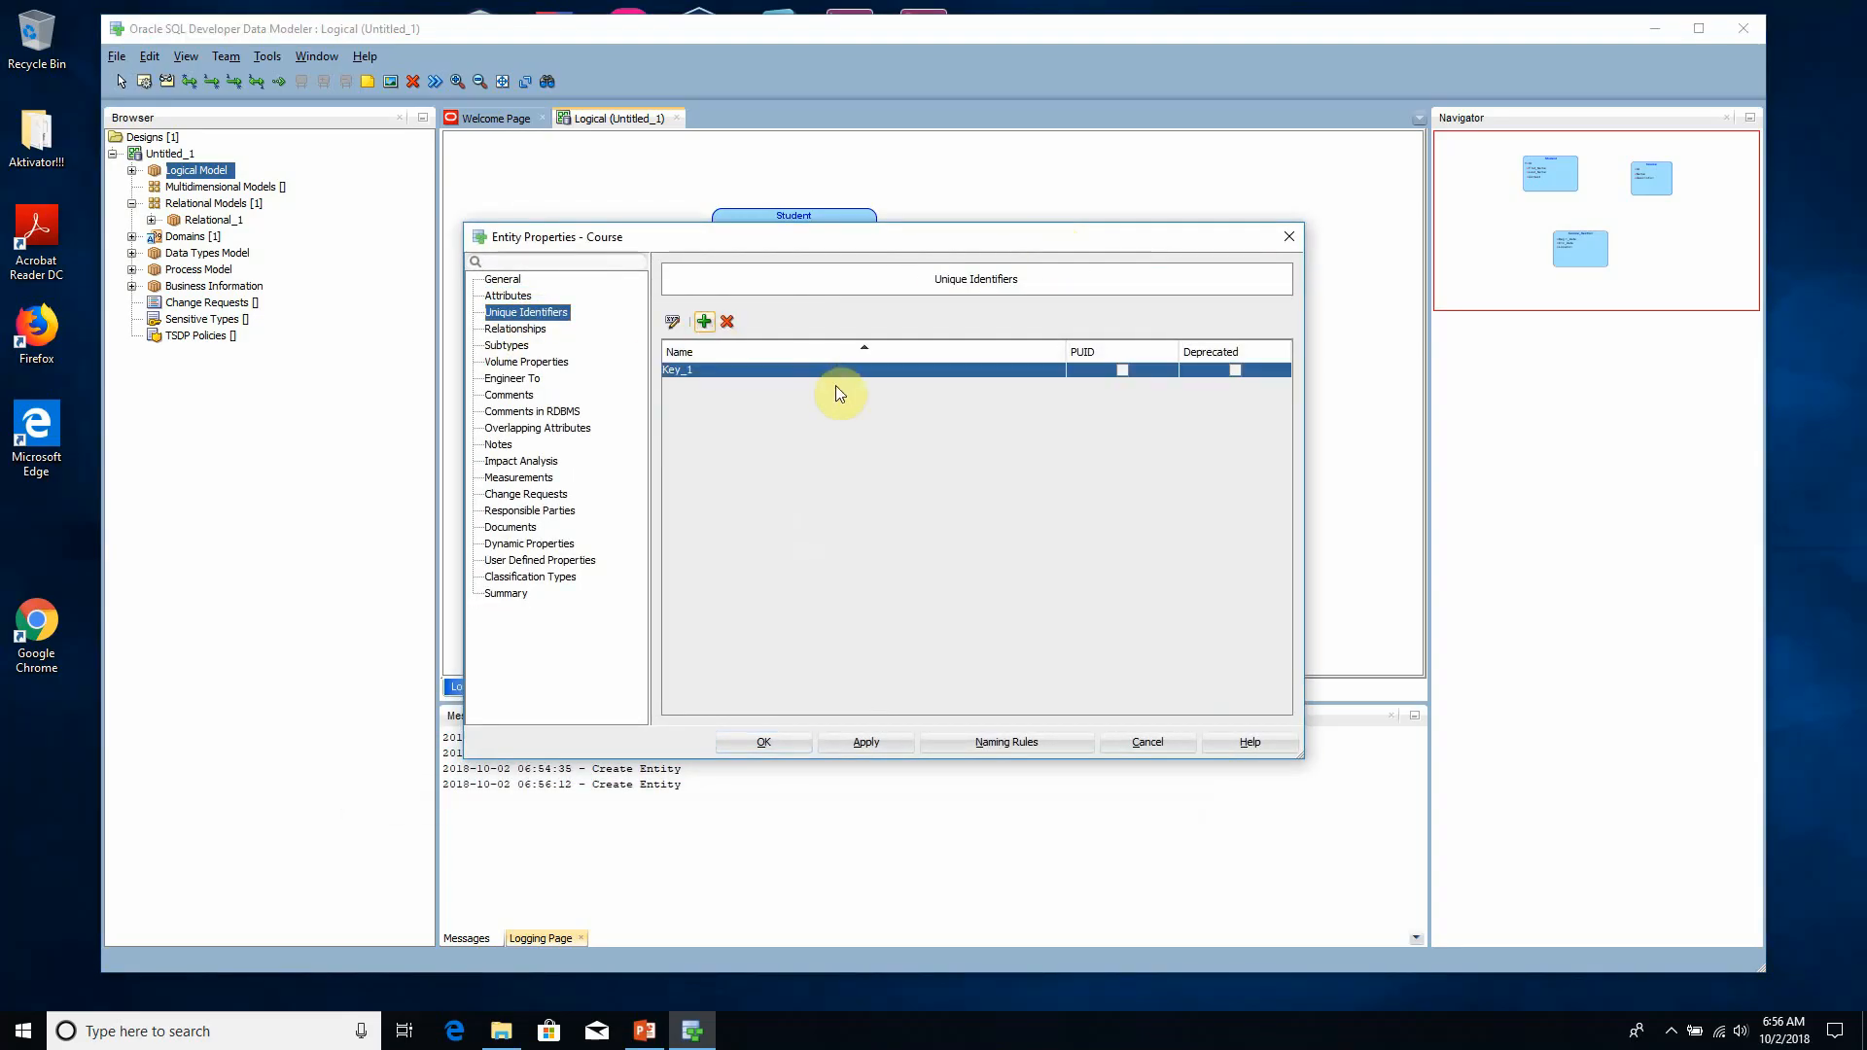
click(671, 321)
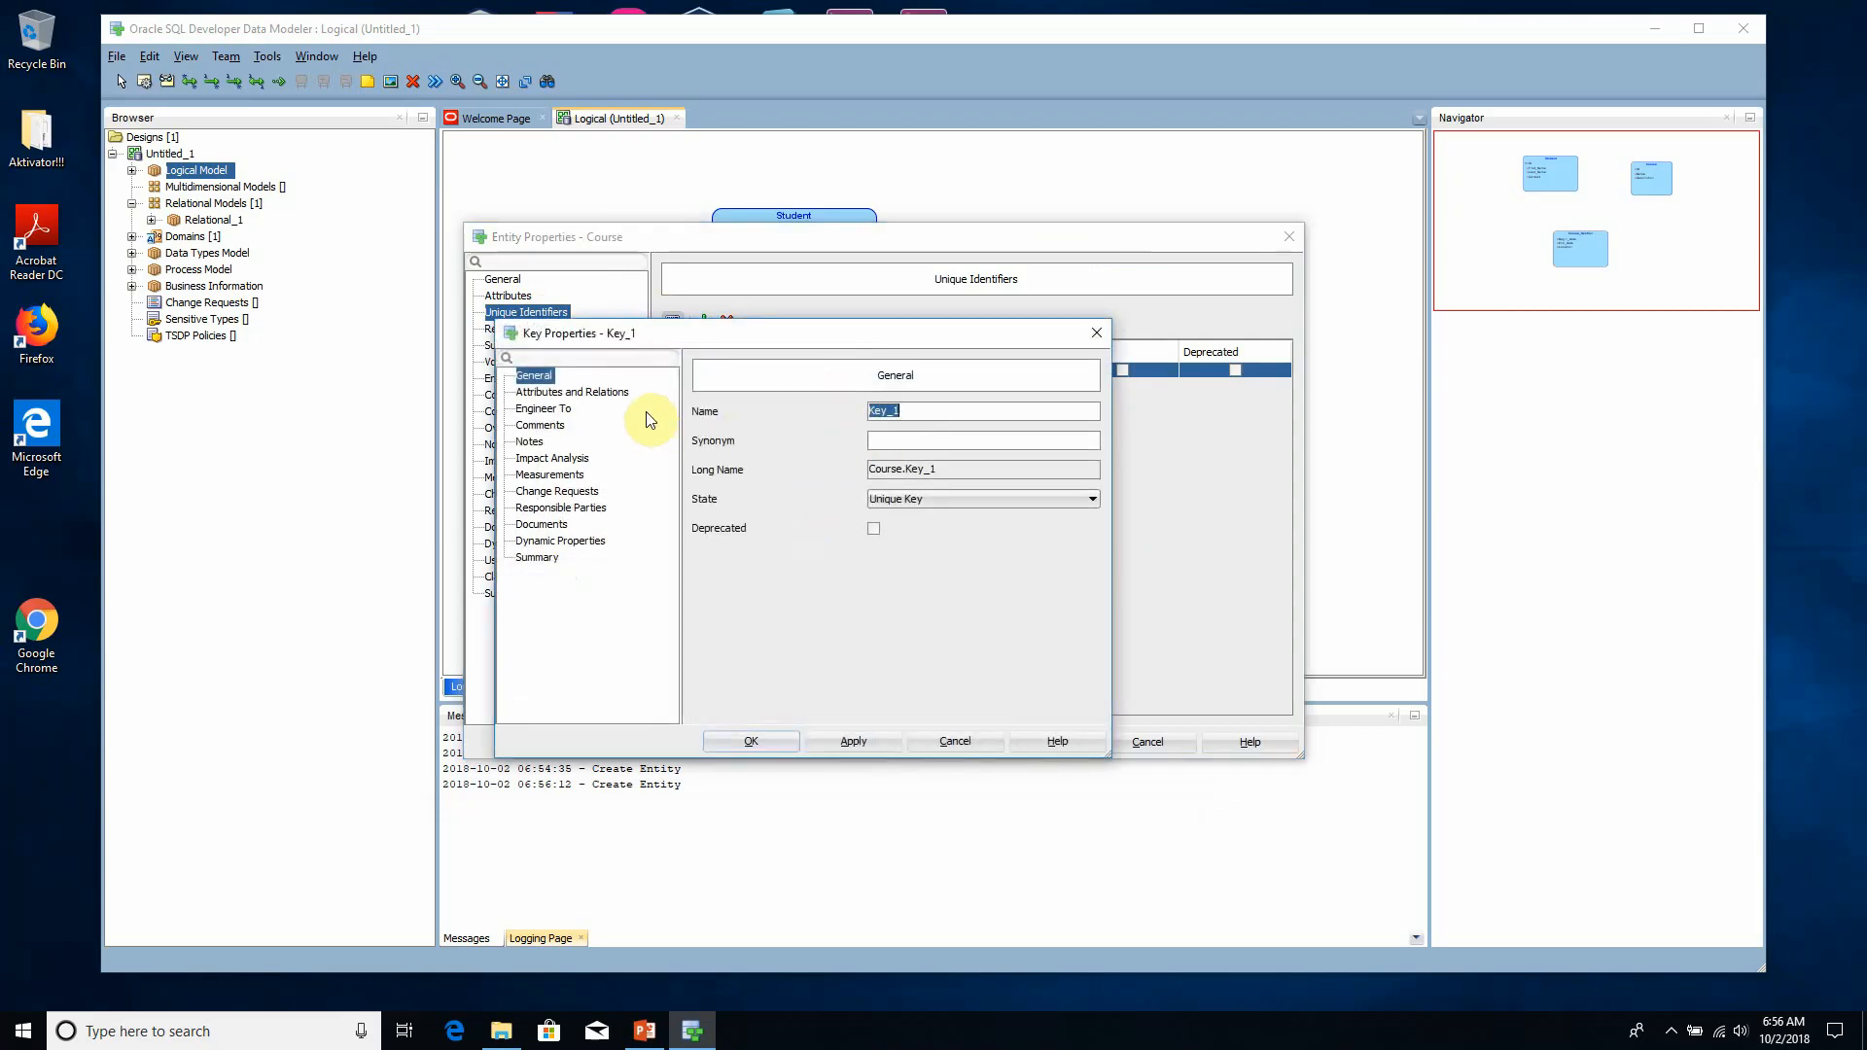
click(616, 393)
click(721, 411)
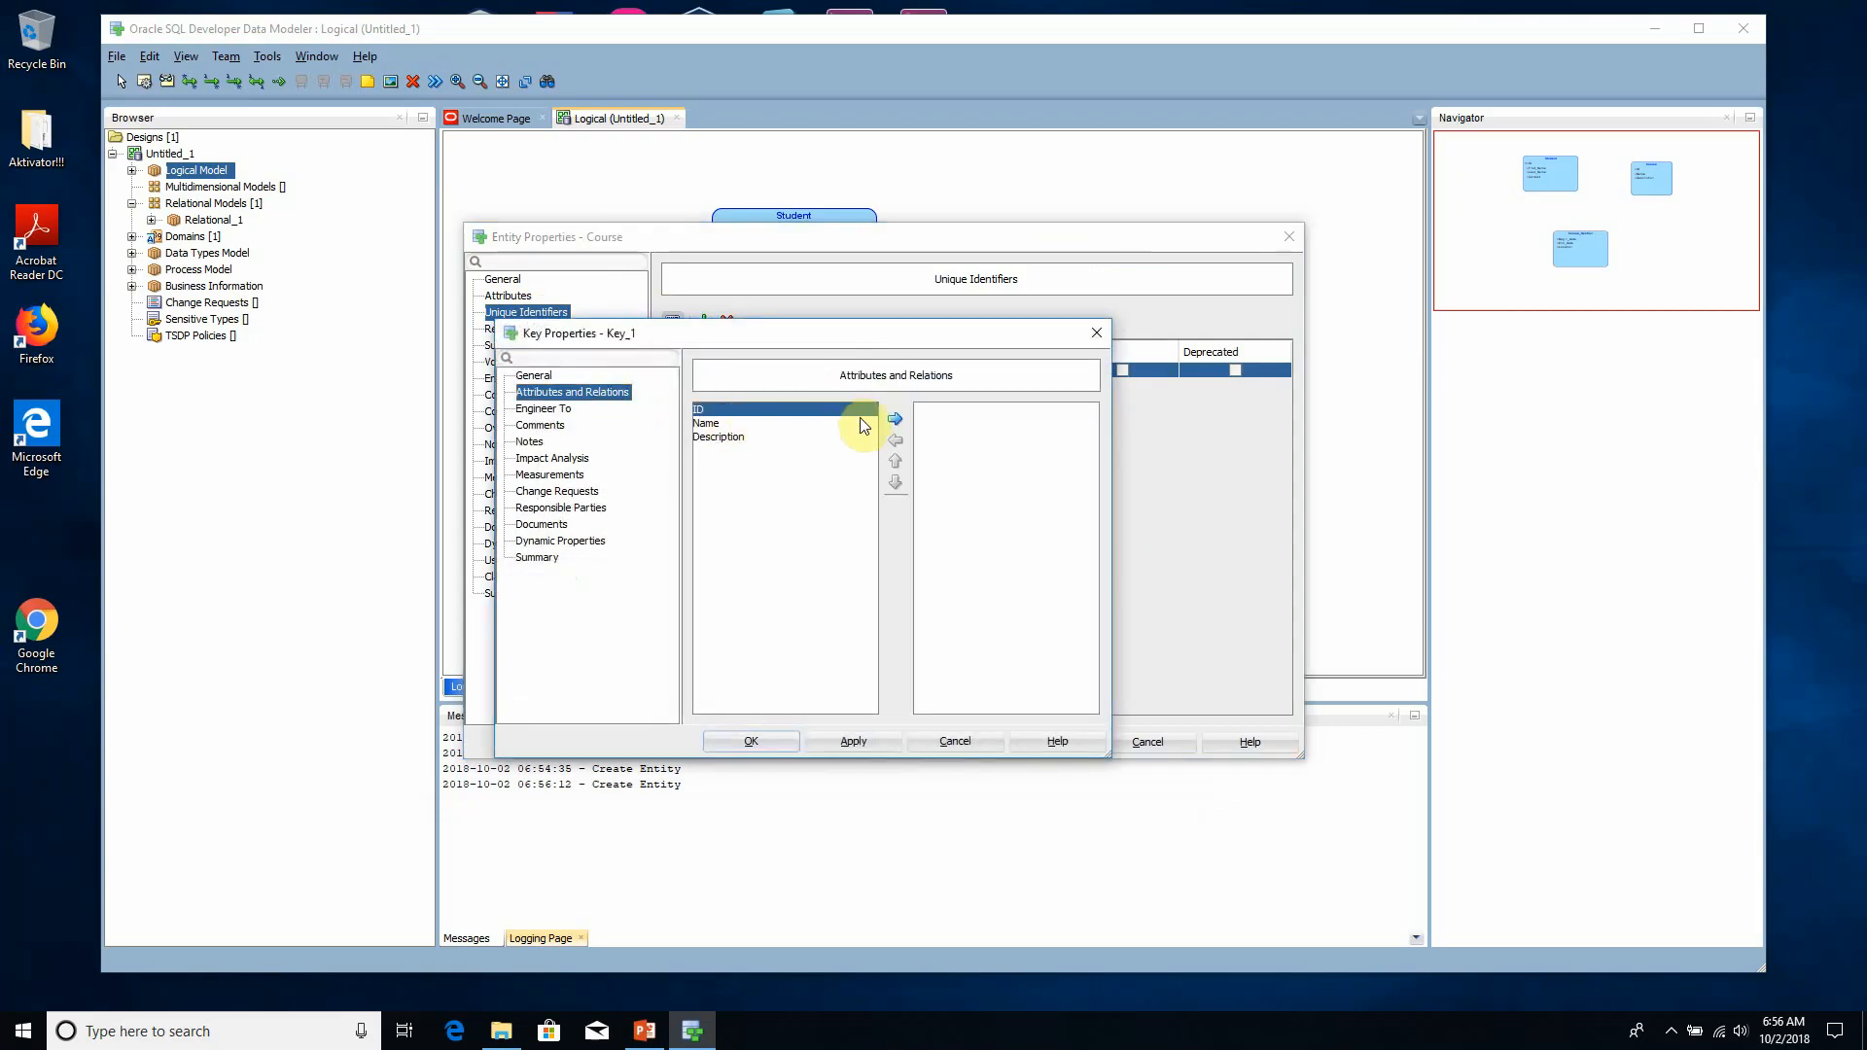
click(896, 421)
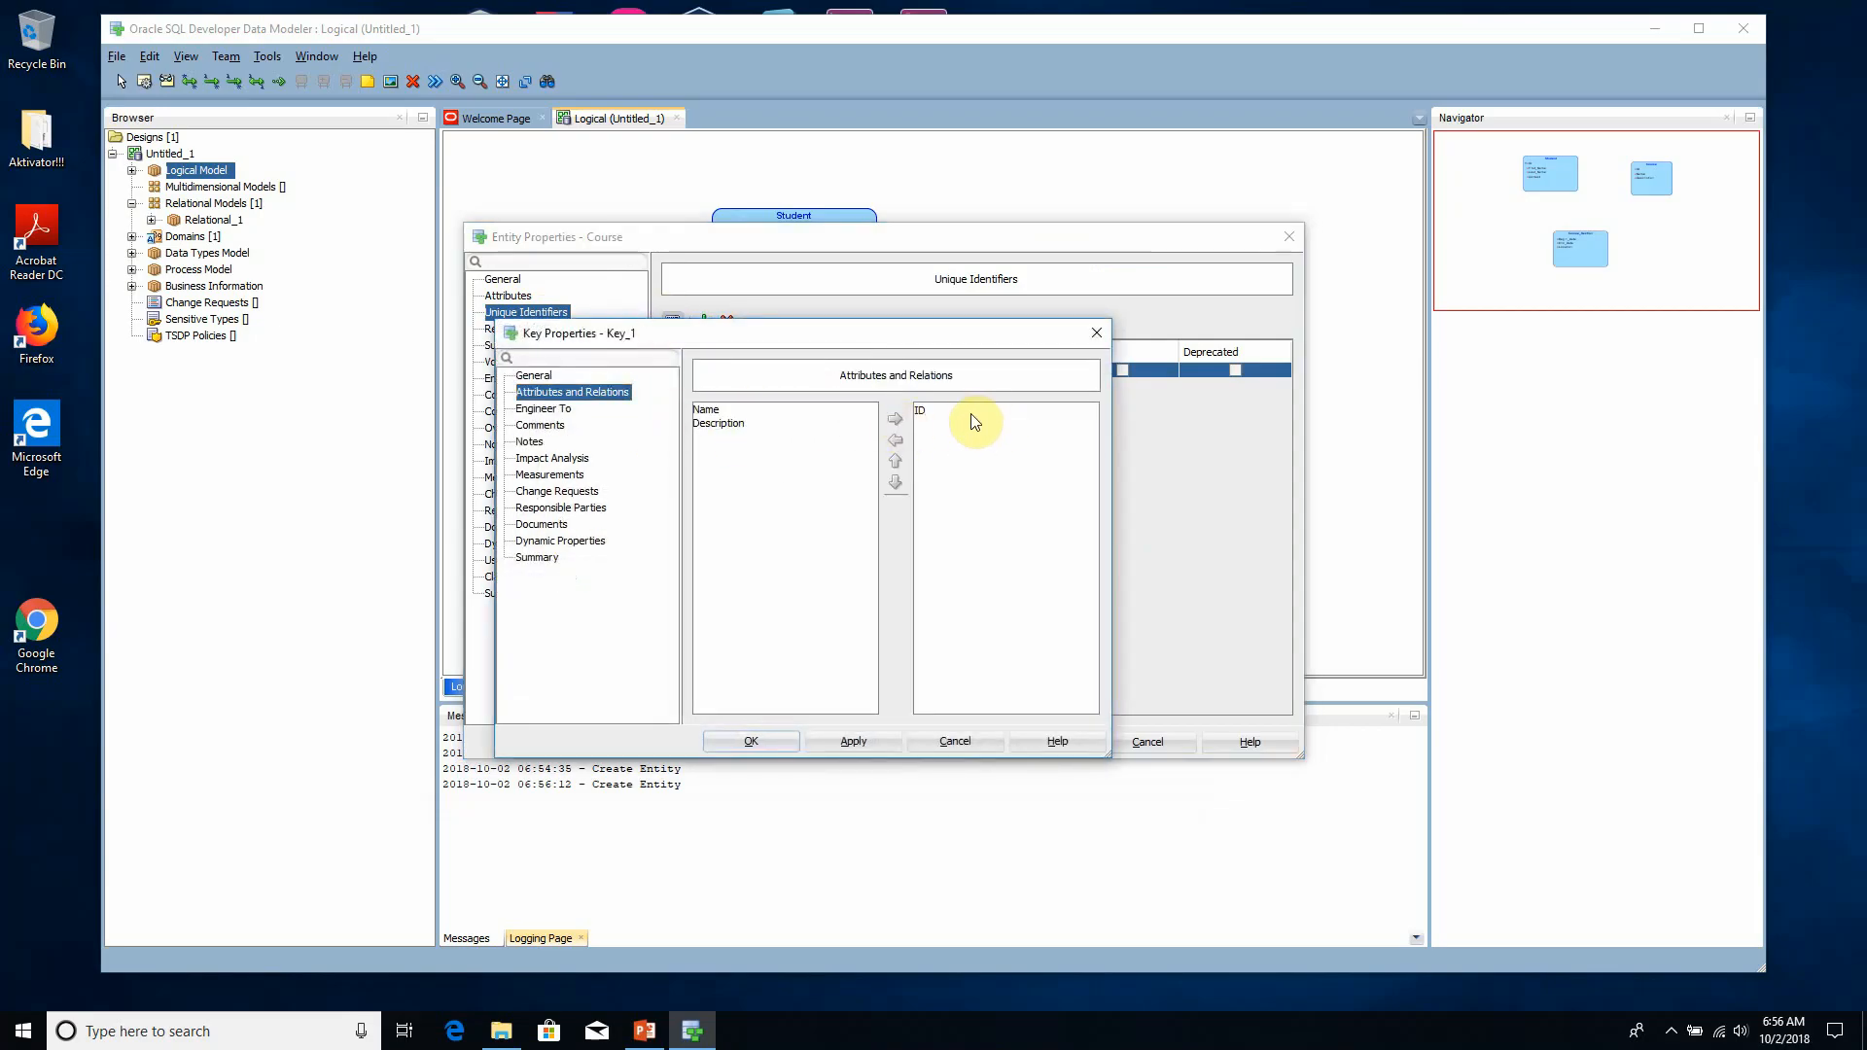
click(864, 745)
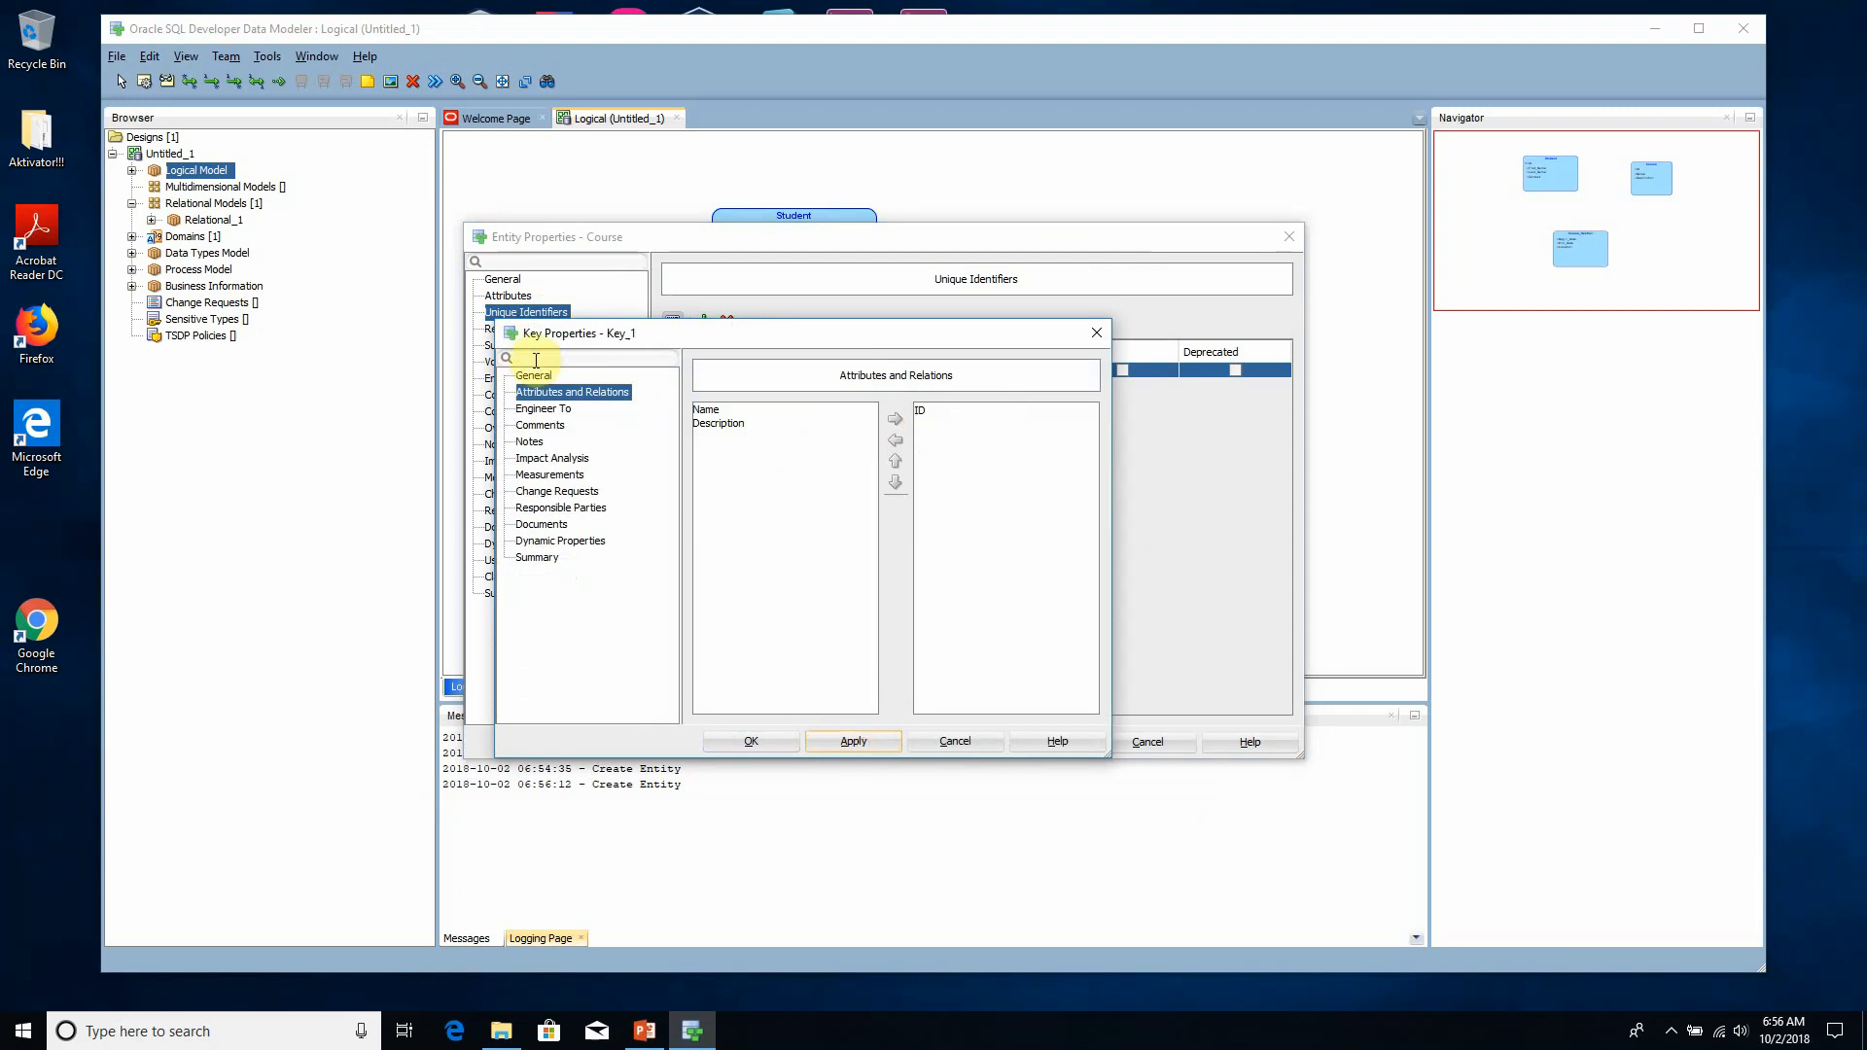
- Rename the Course identifier Course_PK, set its state to Primary Key, and apply and close the Course properties
click(534, 375)
drag(919, 413, 792, 421)
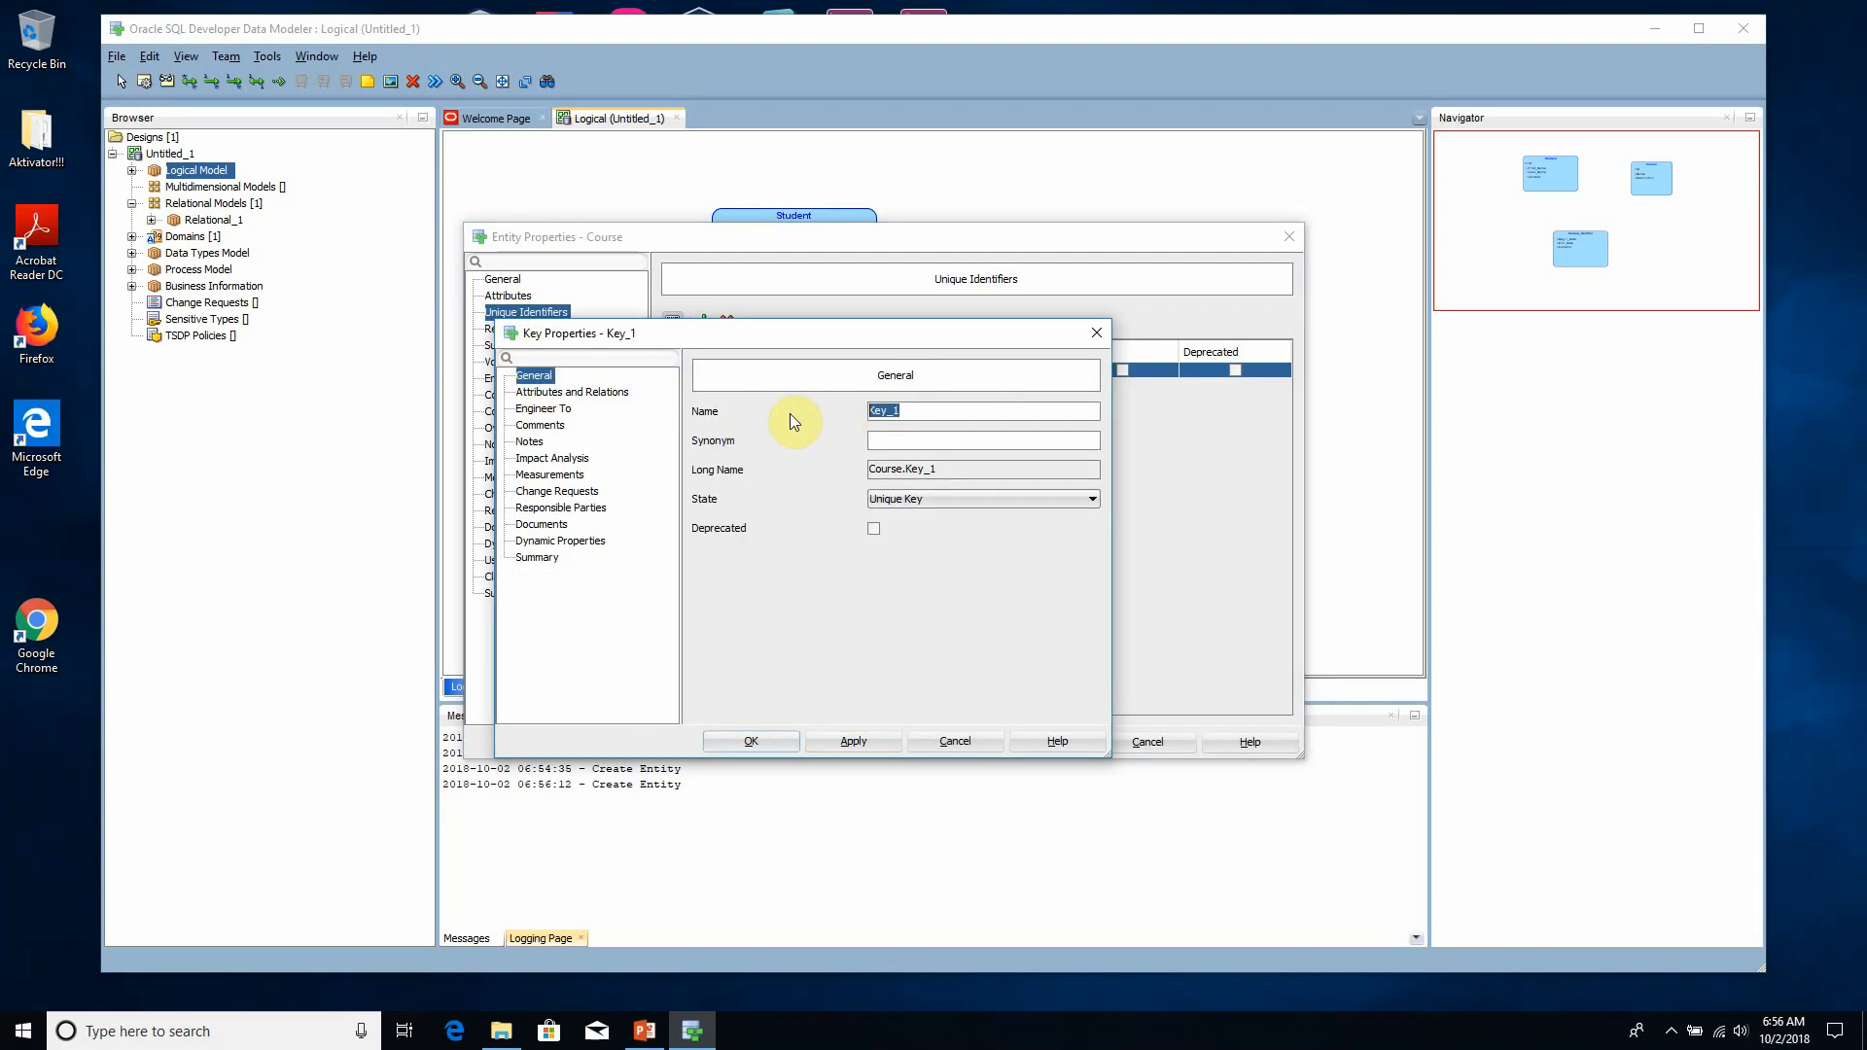
text(Cousre)
key(BackSpace)
key(BackSpace)
key(BackSpace)
text(rse_PK)
click(937, 498)
click(918, 533)
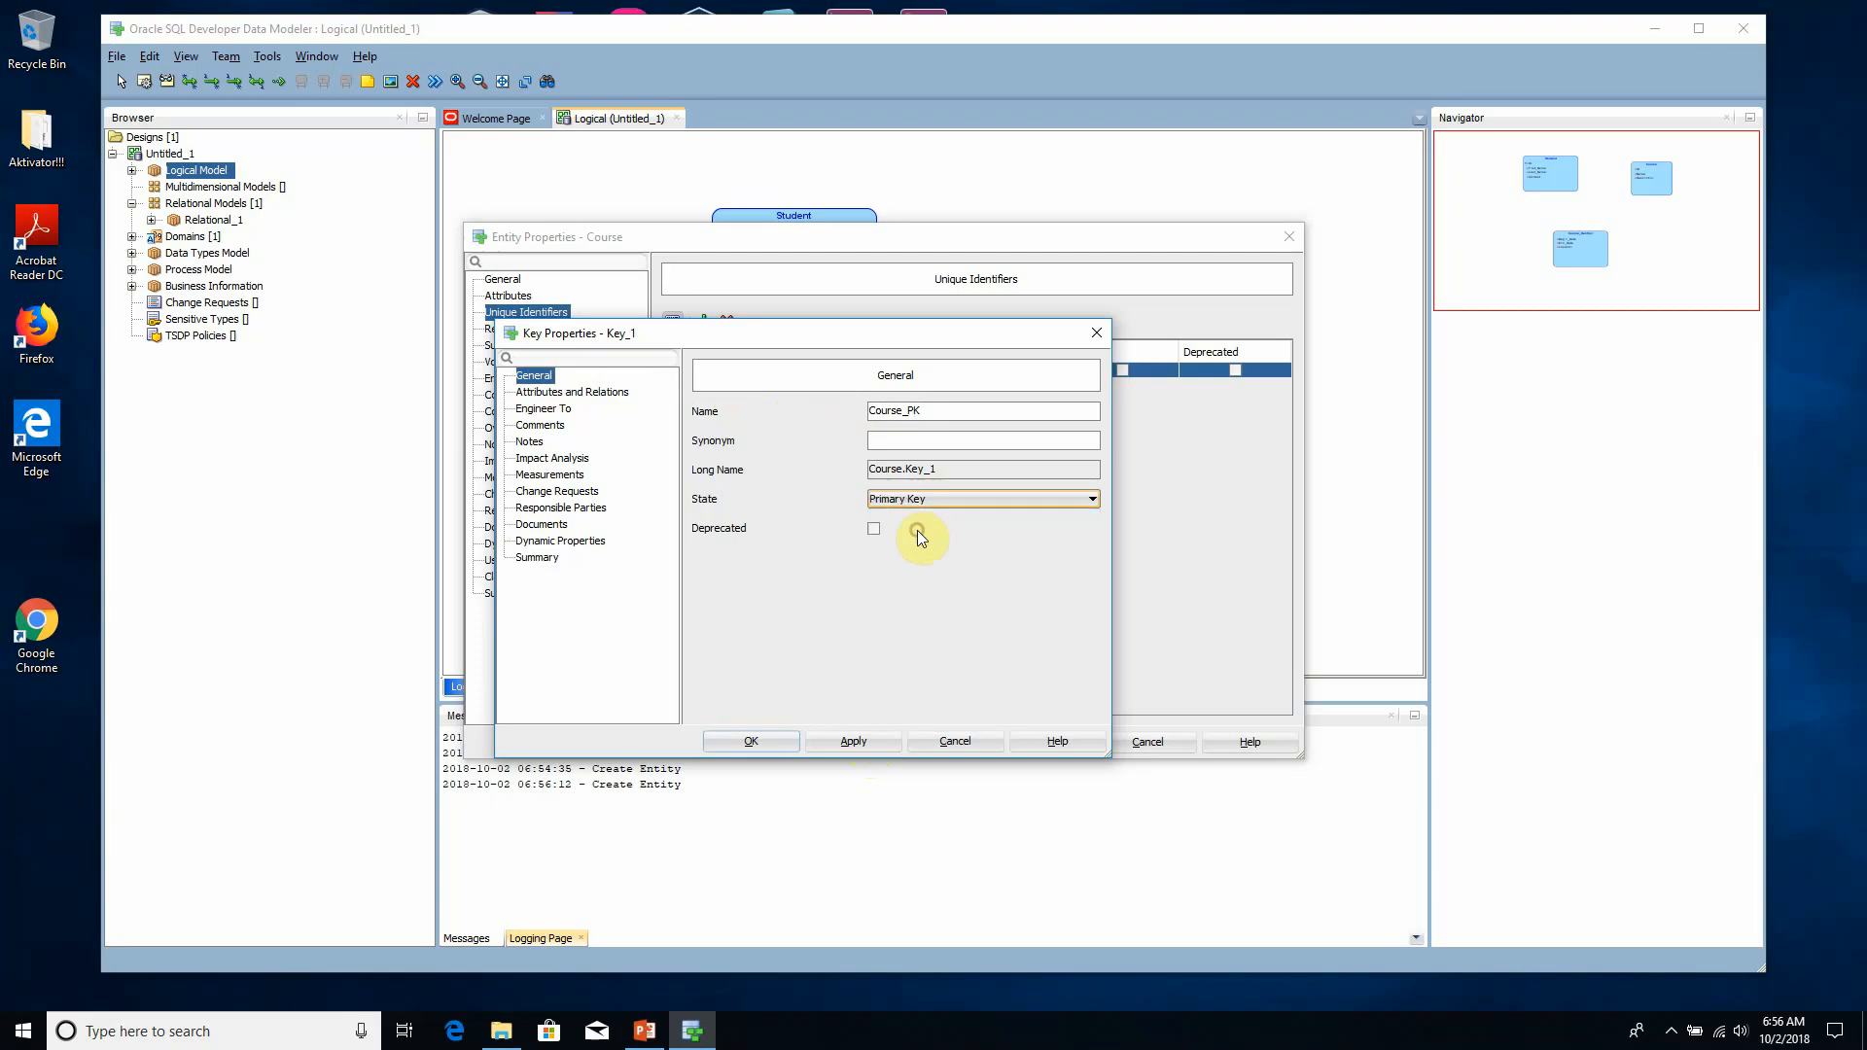
click(854, 742)
click(760, 743)
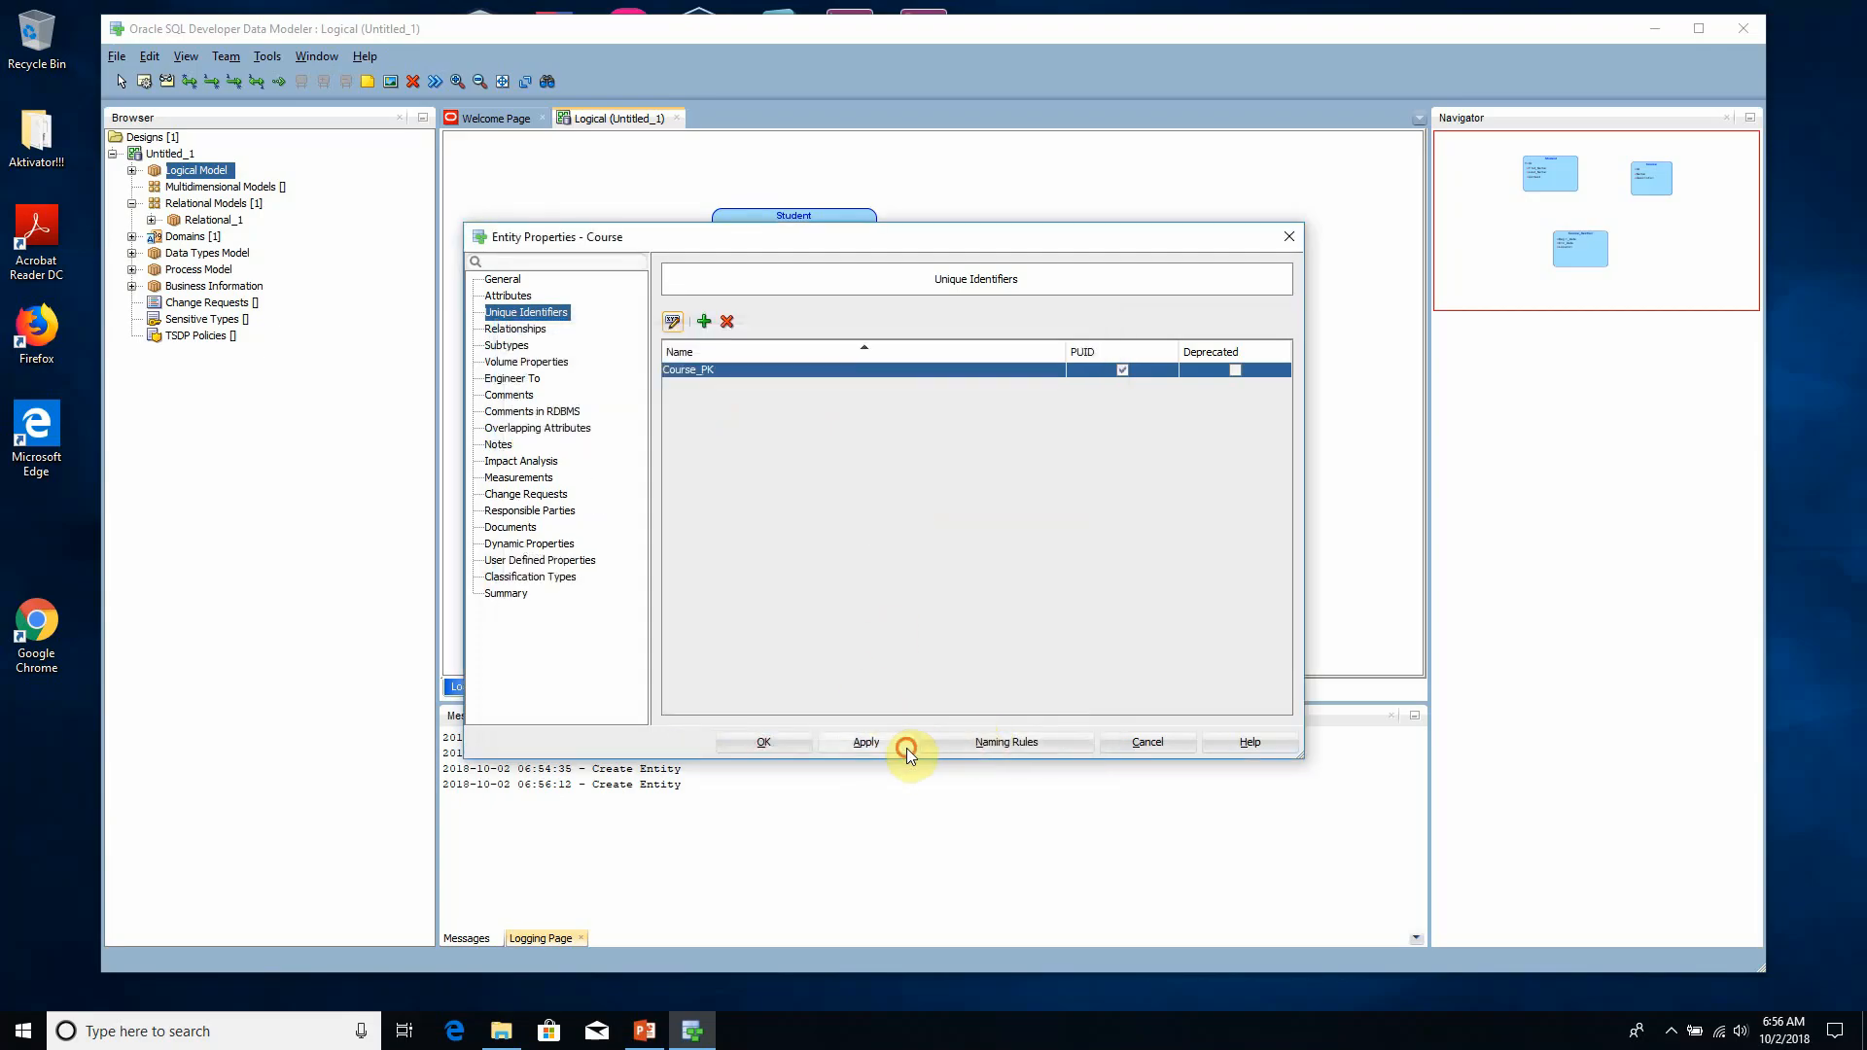
click(791, 745)
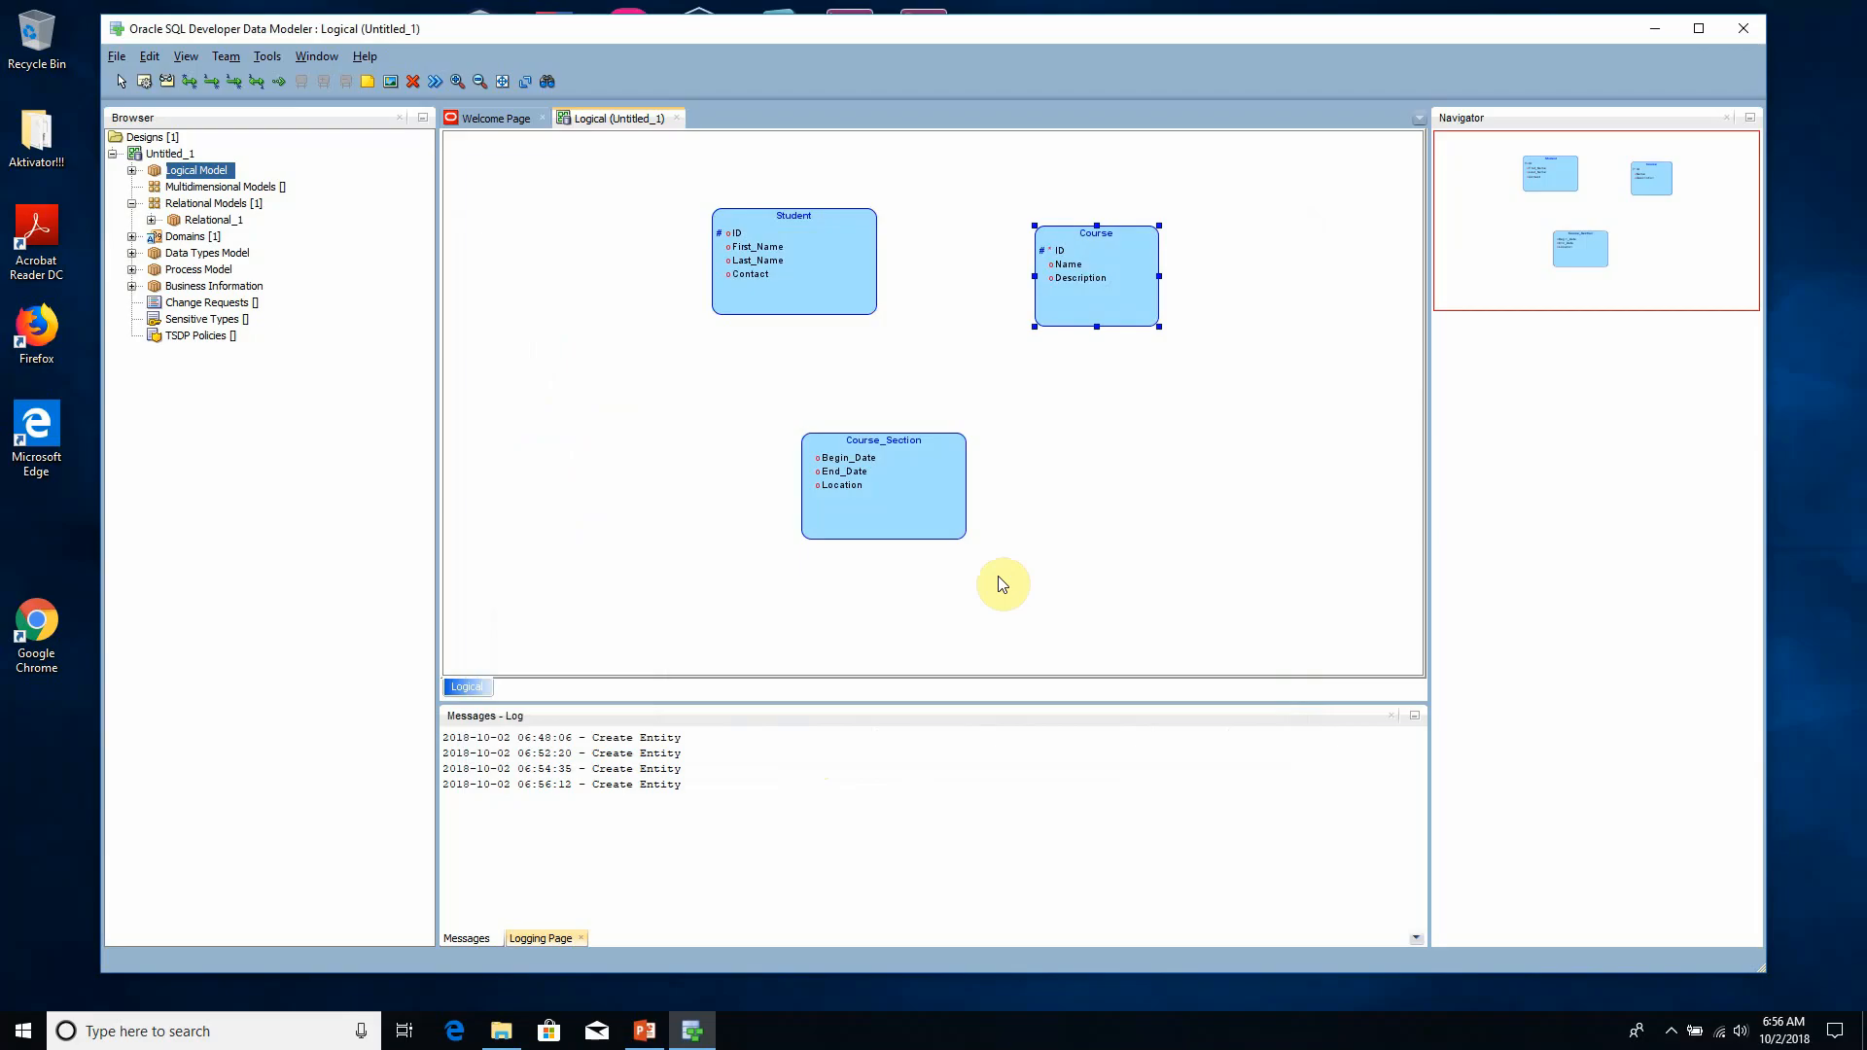
- Move the Course_Section entity directly below the Course entity
drag(923, 448, 1143, 453)
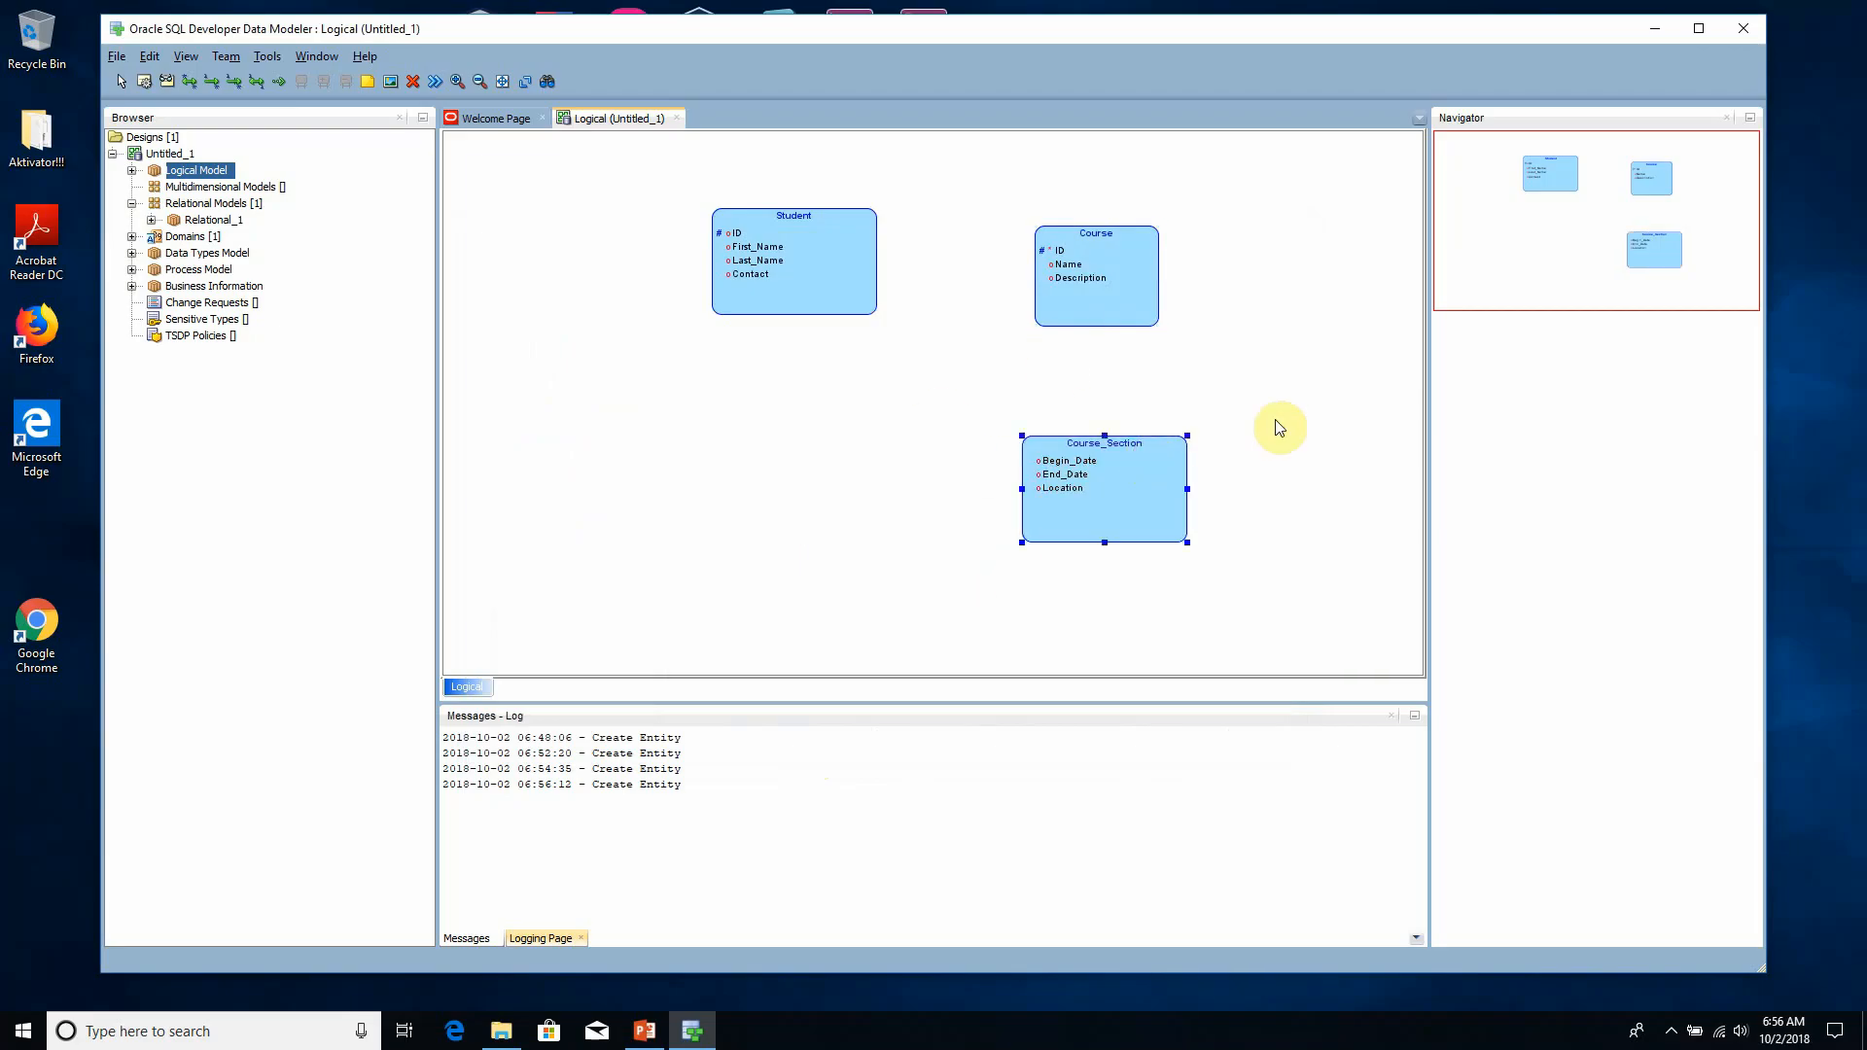
- Create a 1:N identifying relation from the Course entity to the Course_Section entity
click(1208, 350)
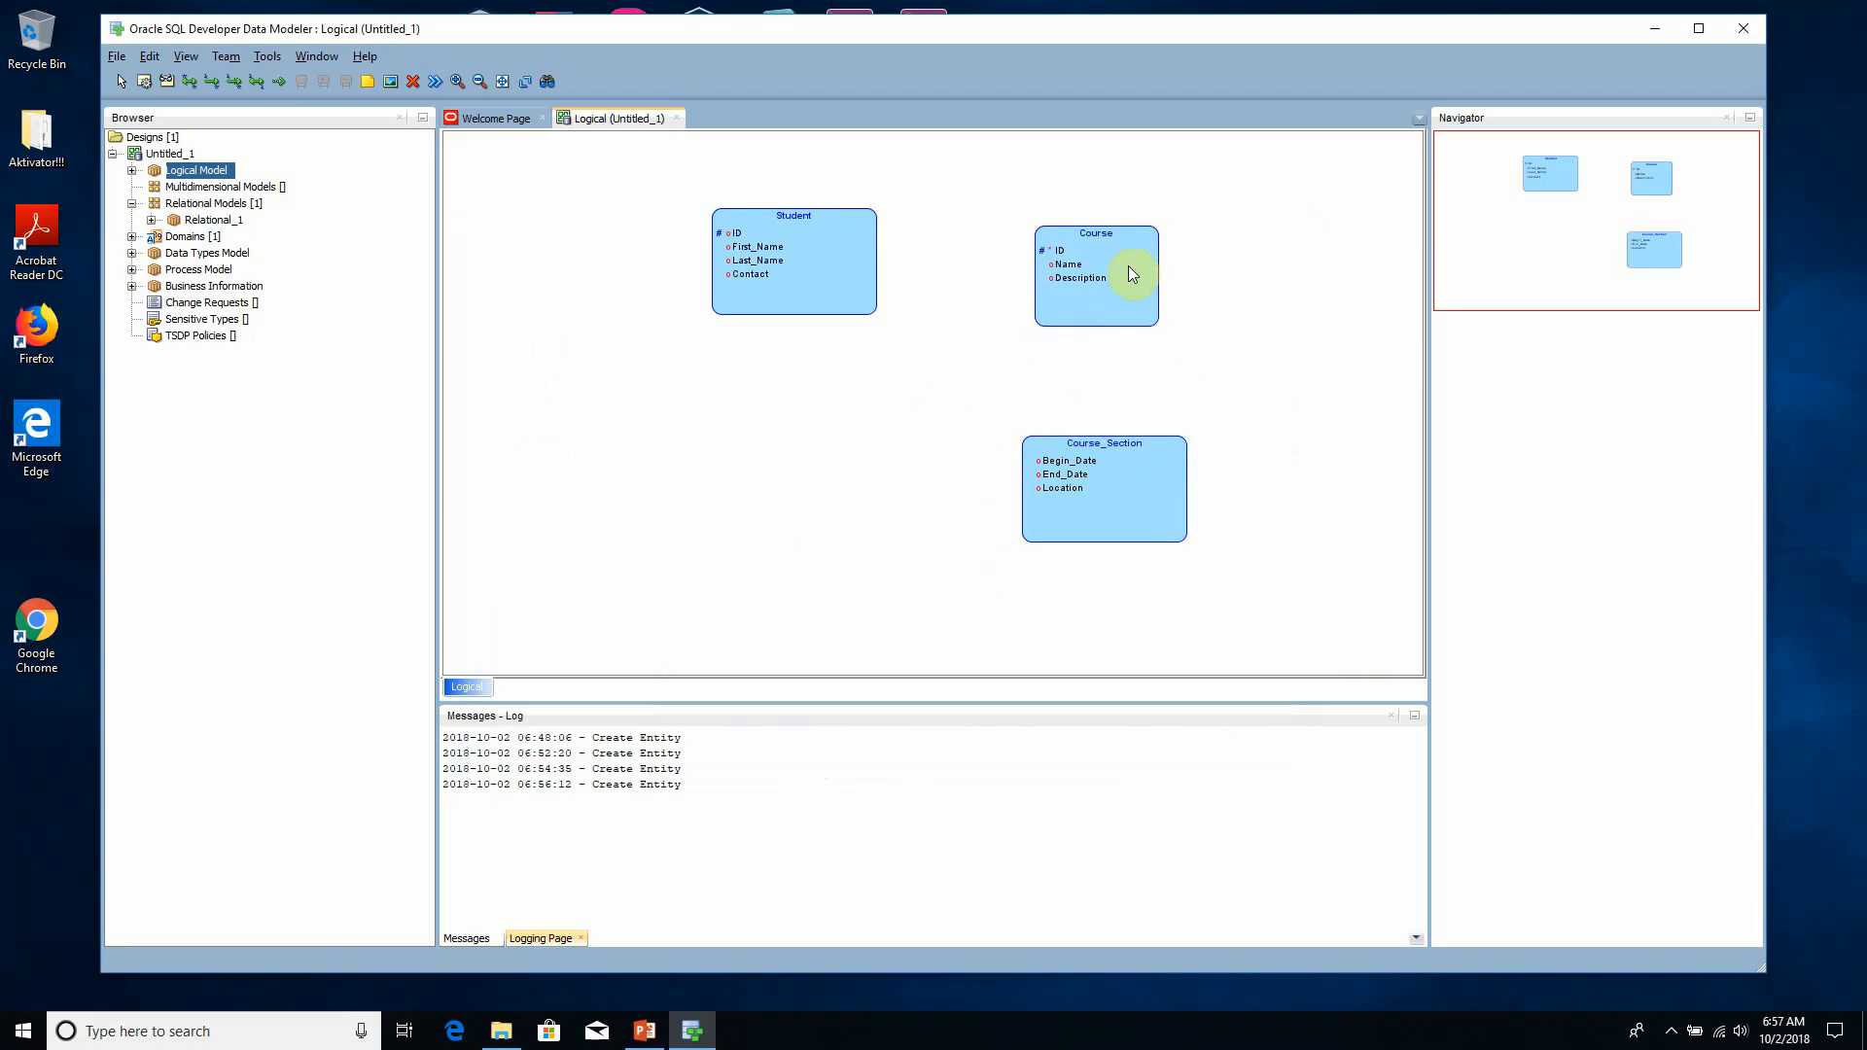
mouse_move(1153, 469)
mouse_down()
mouse_move(1167, 475)
mouse_move(1149, 472)
mouse_up()
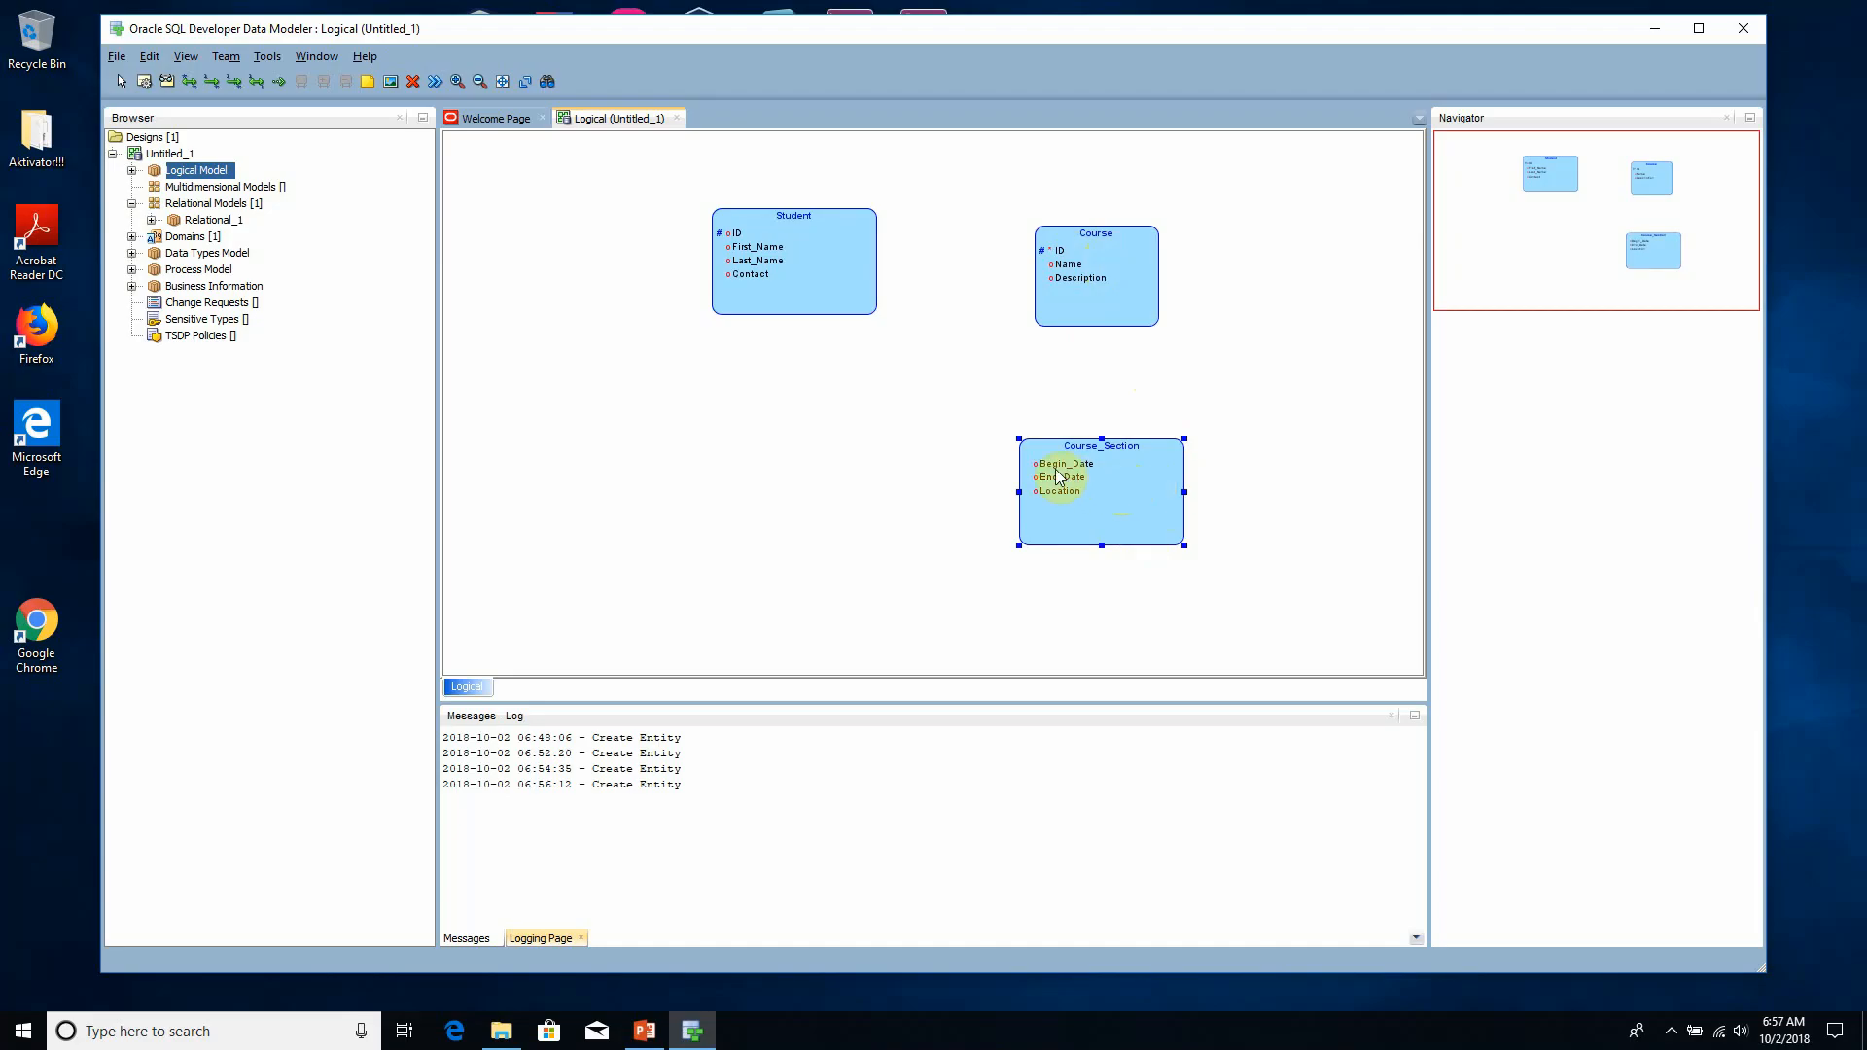
click(239, 84)
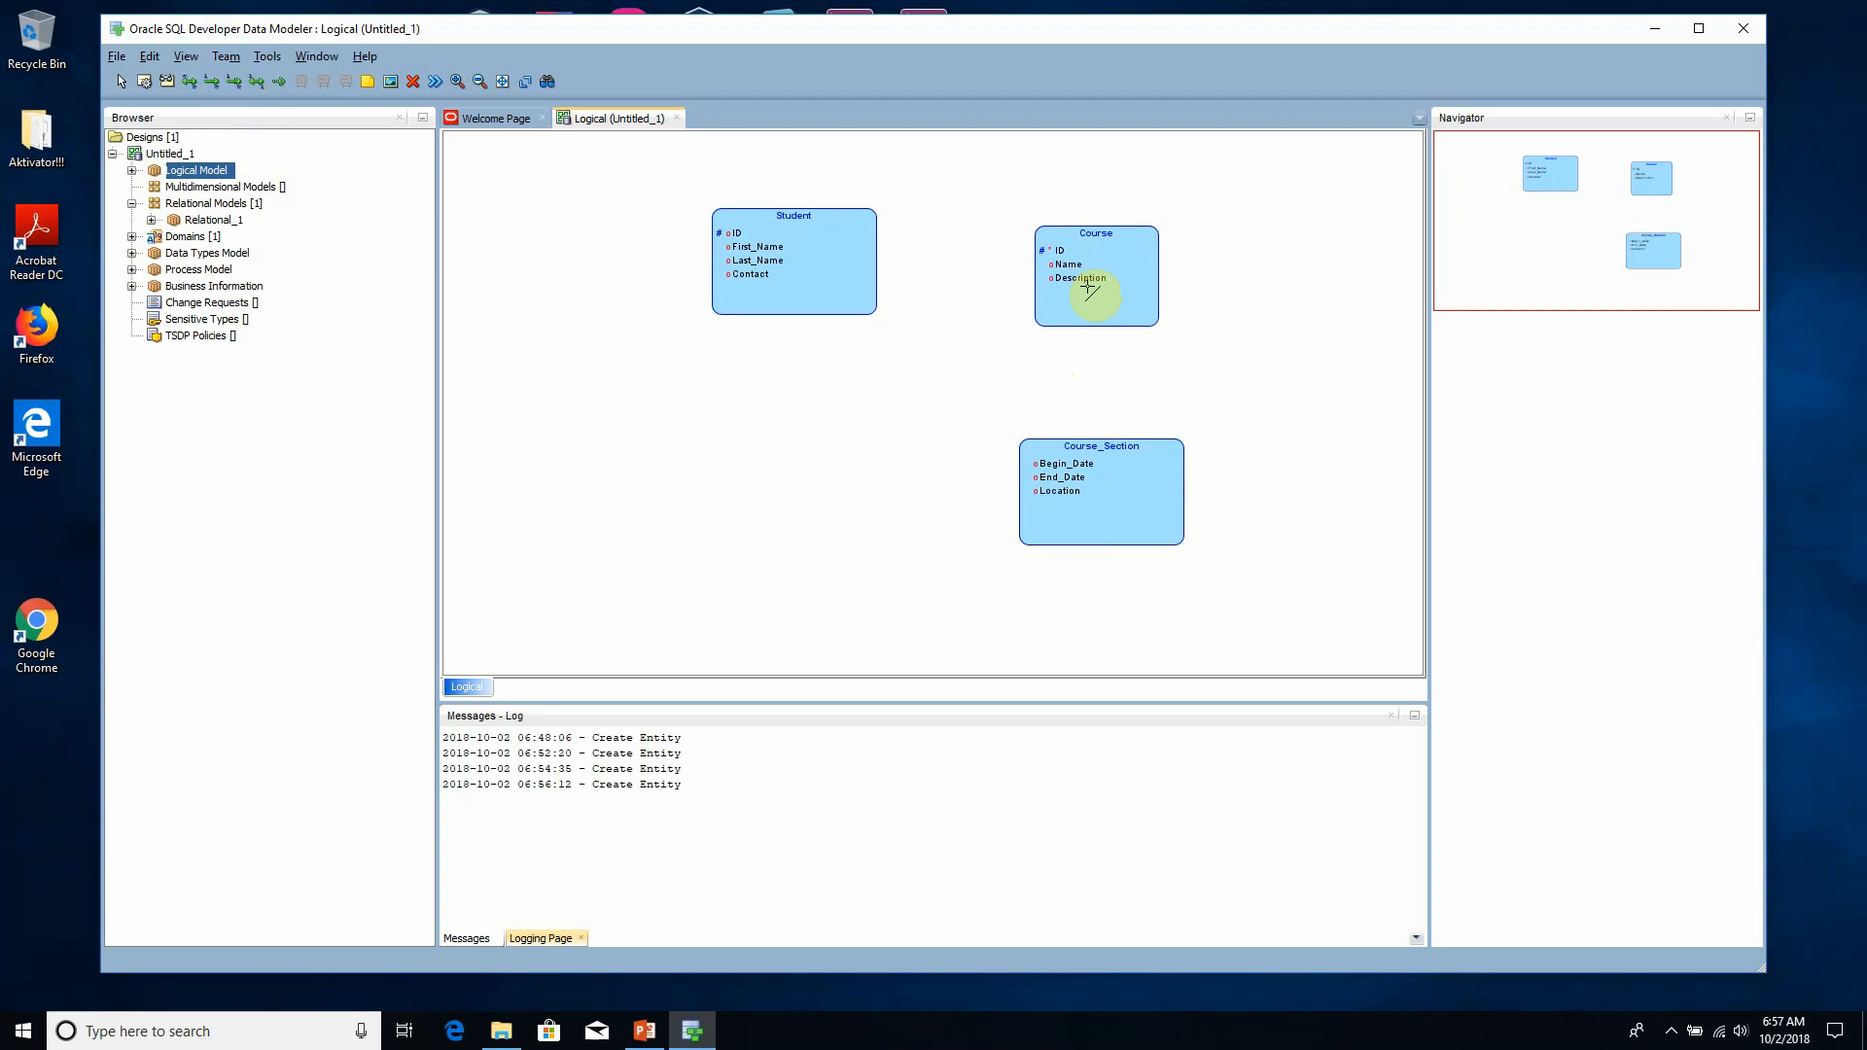
drag(1089, 285, 1093, 502)
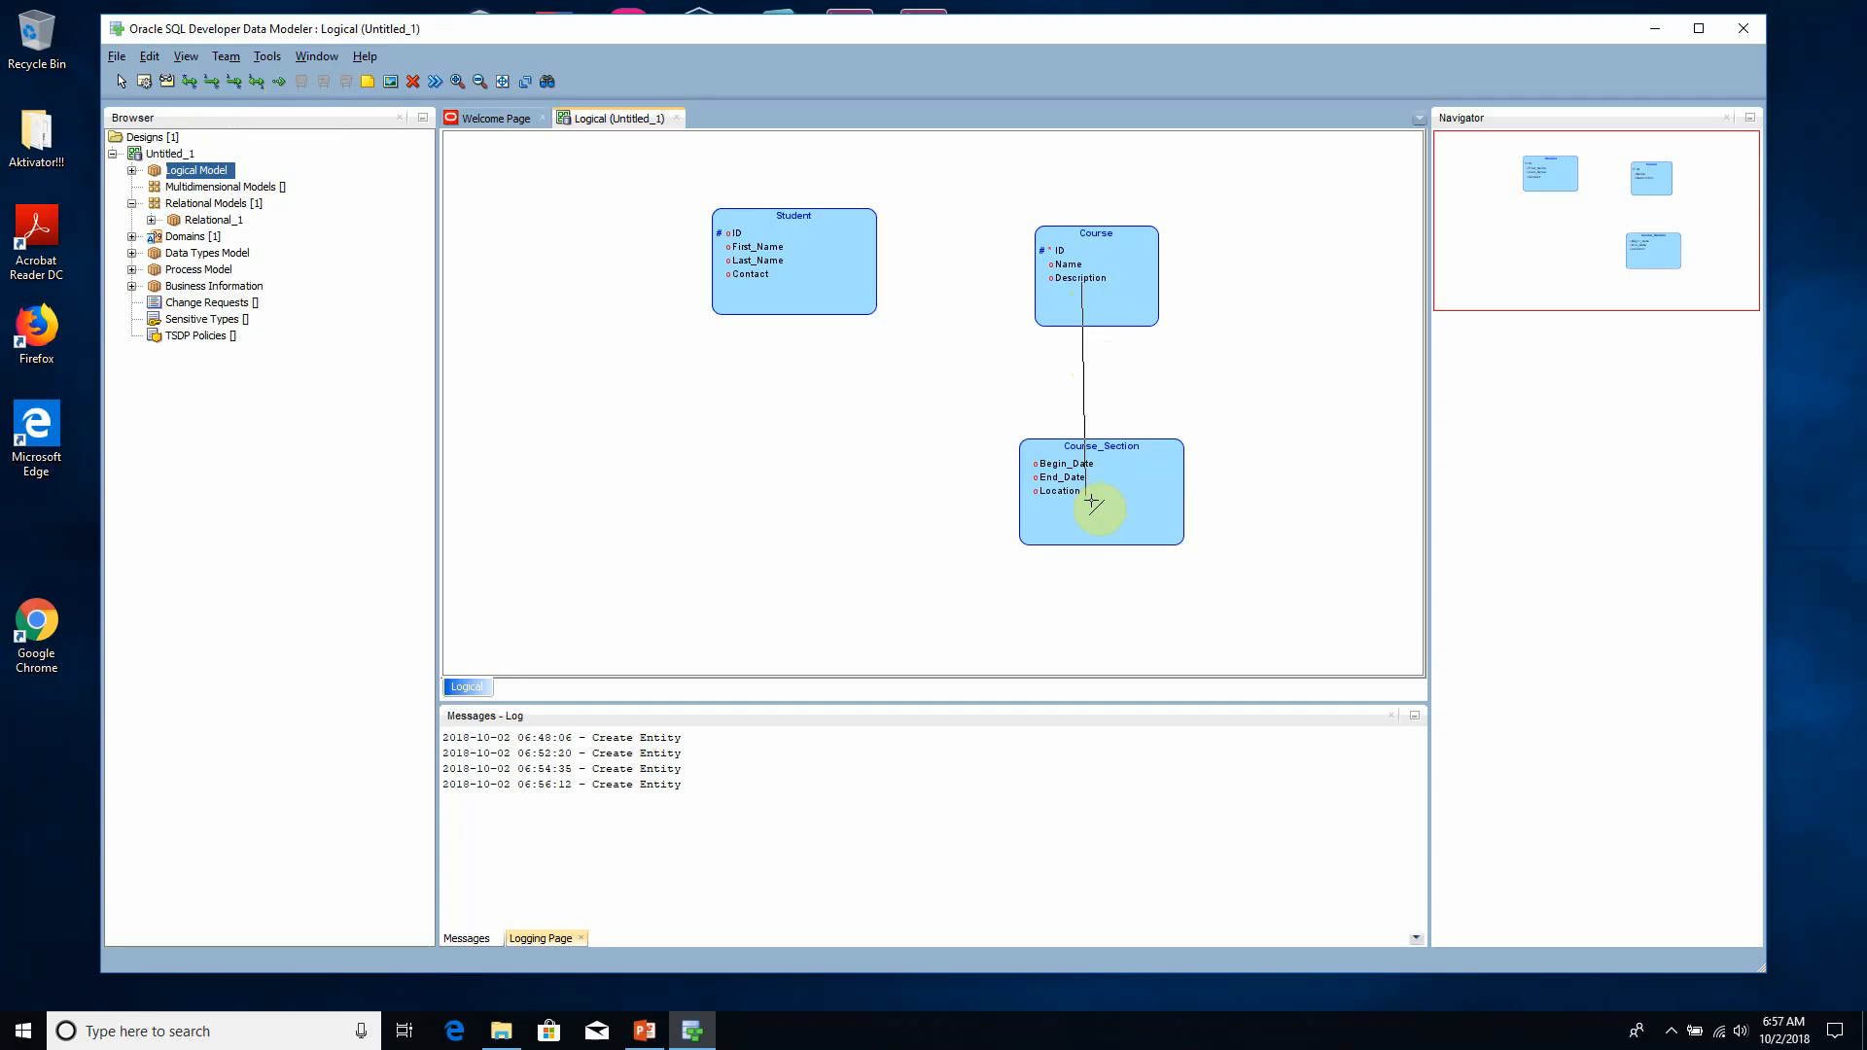
drag(1091, 502, 1089, 506)
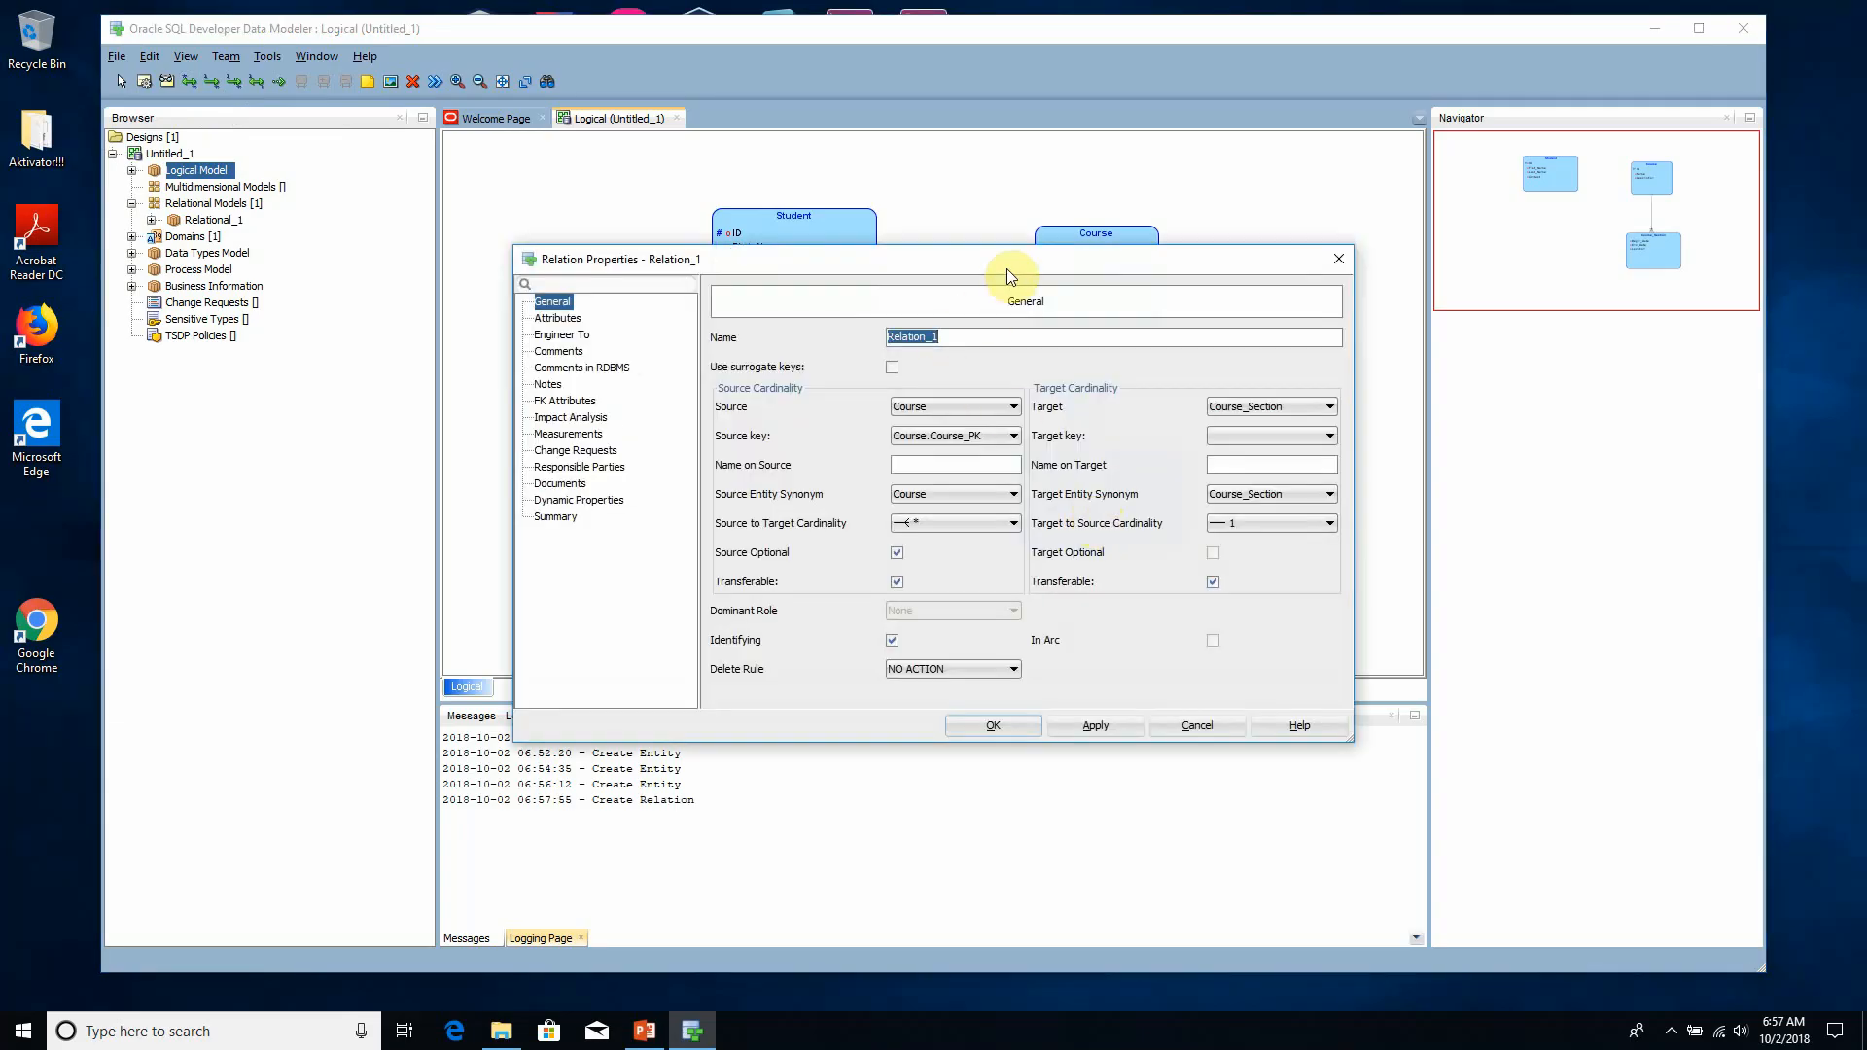
- Name the relation between Course and Course_Section Course_FK, then apply and close its properties
drag(1007, 268, 947, 497)
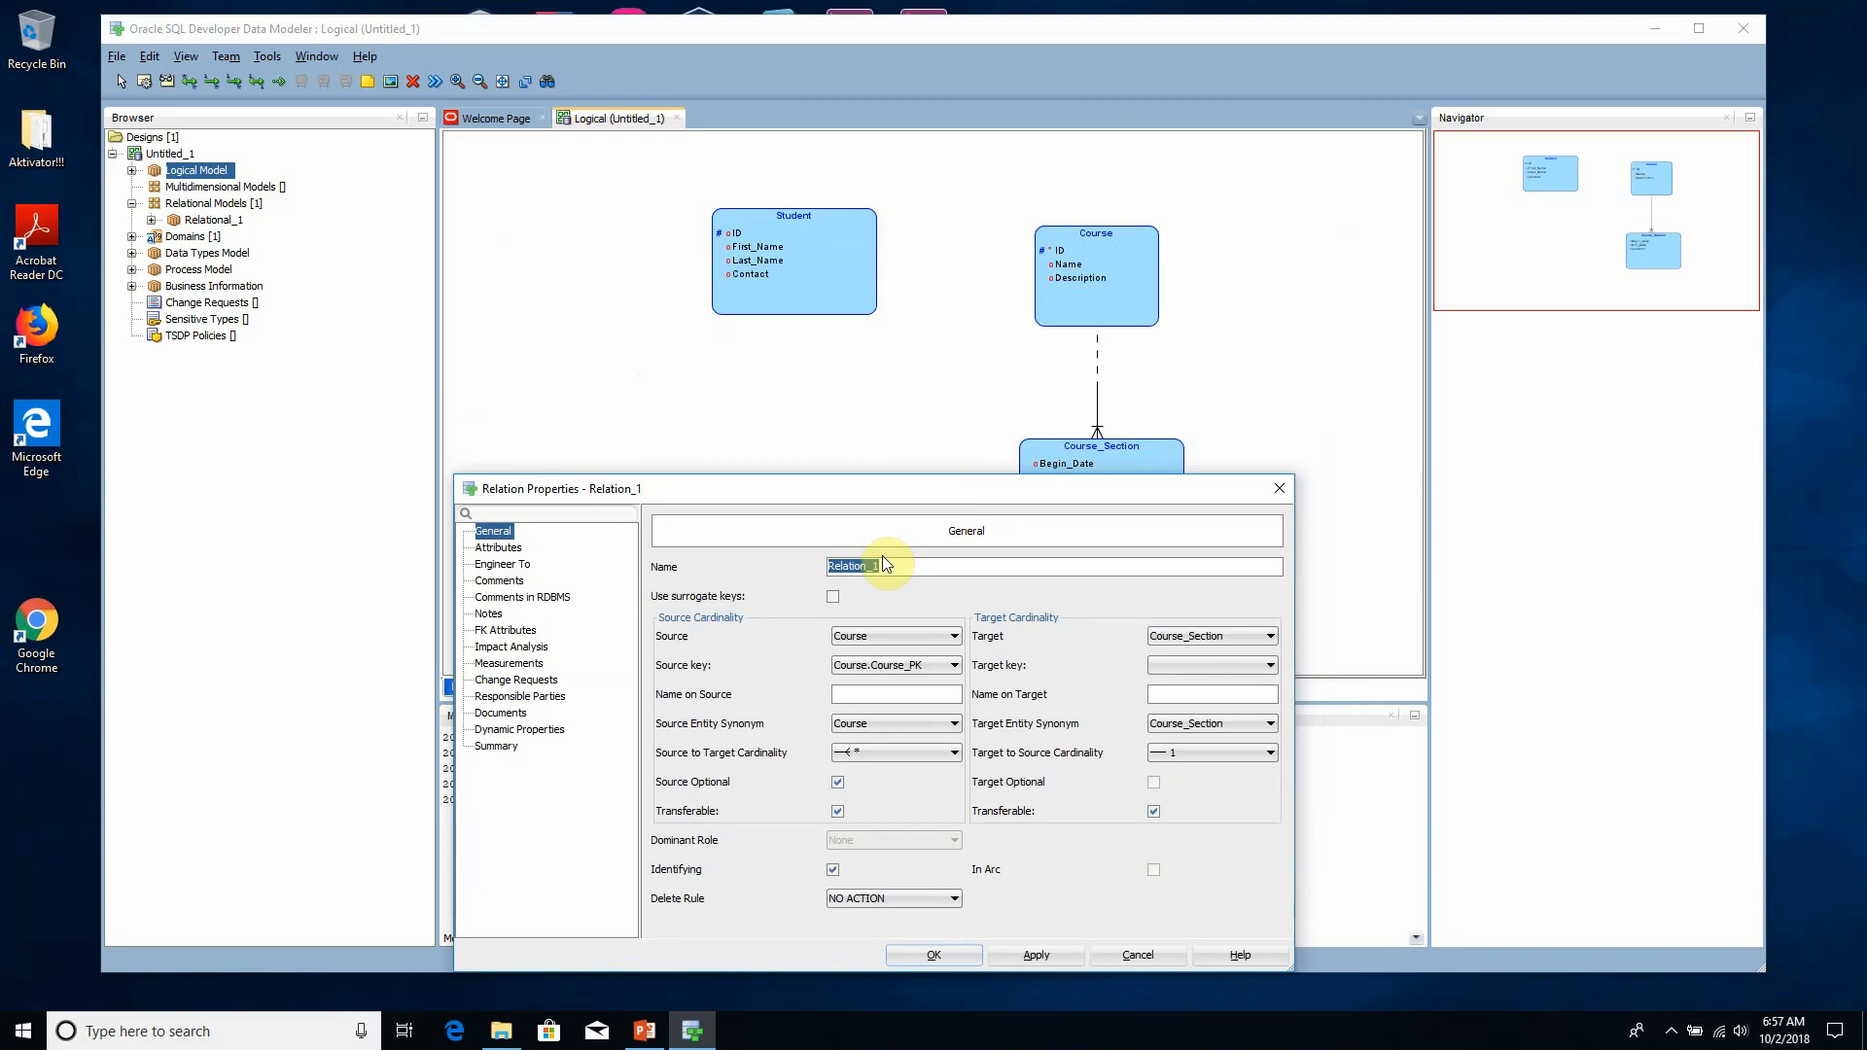
drag(901, 566, 775, 565)
text(cOUR)
key(BackSpace)
key(BackSpace)
key(BackSpace)
key(BackSpace)
text(Course)
drag(966, 488, 1086, 603)
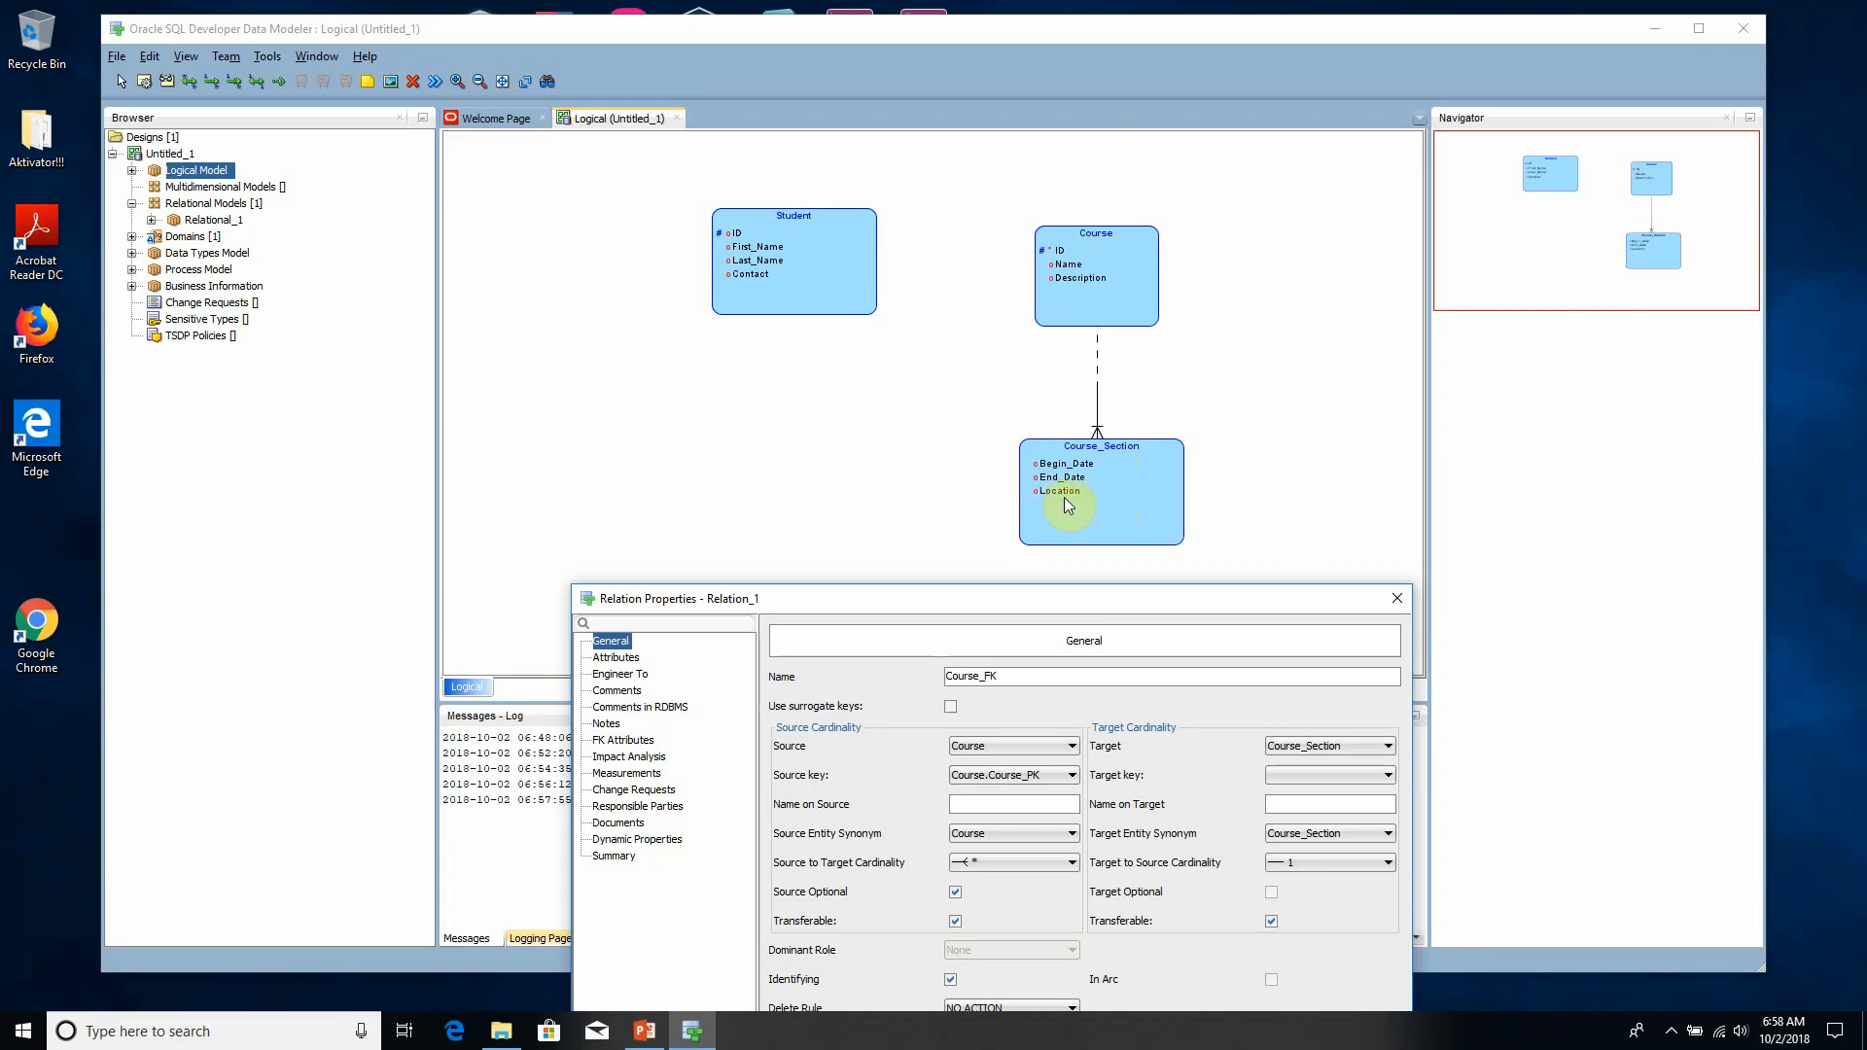
drag(1071, 596, 1073, 586)
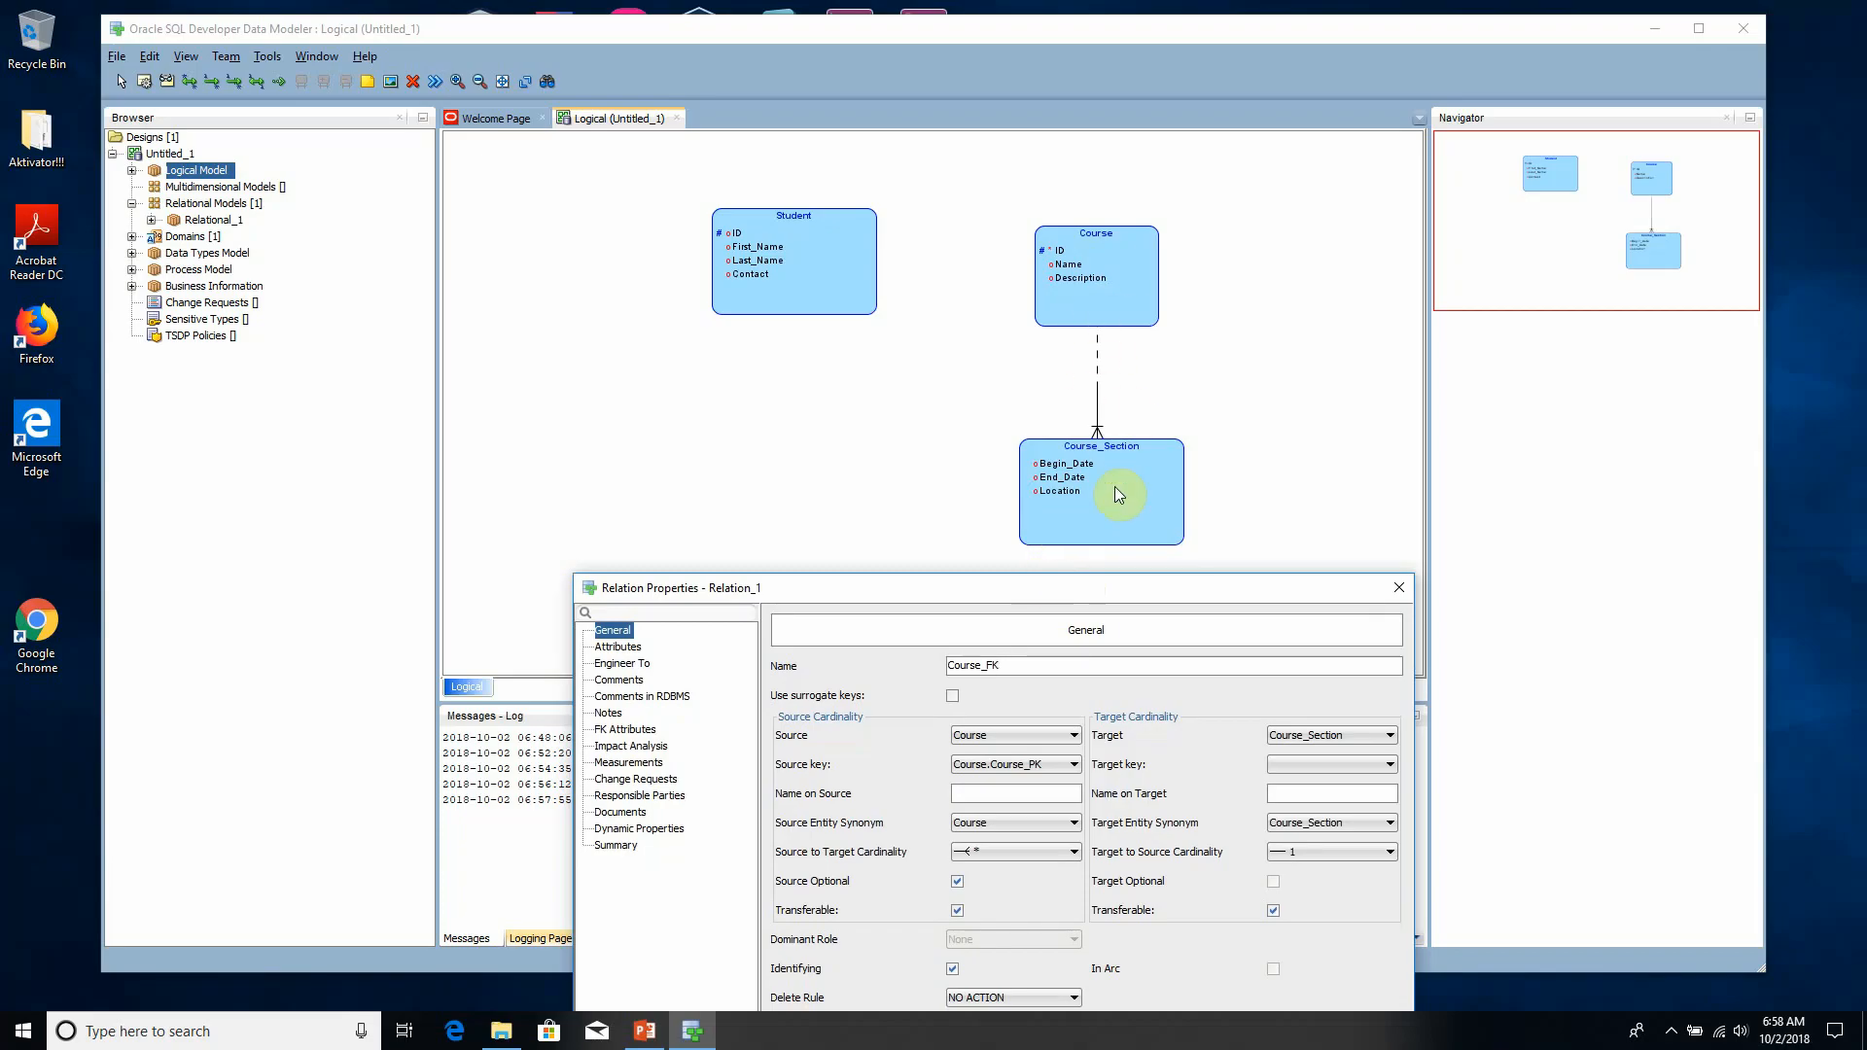
drag(1105, 587, 922, 269)
click(970, 731)
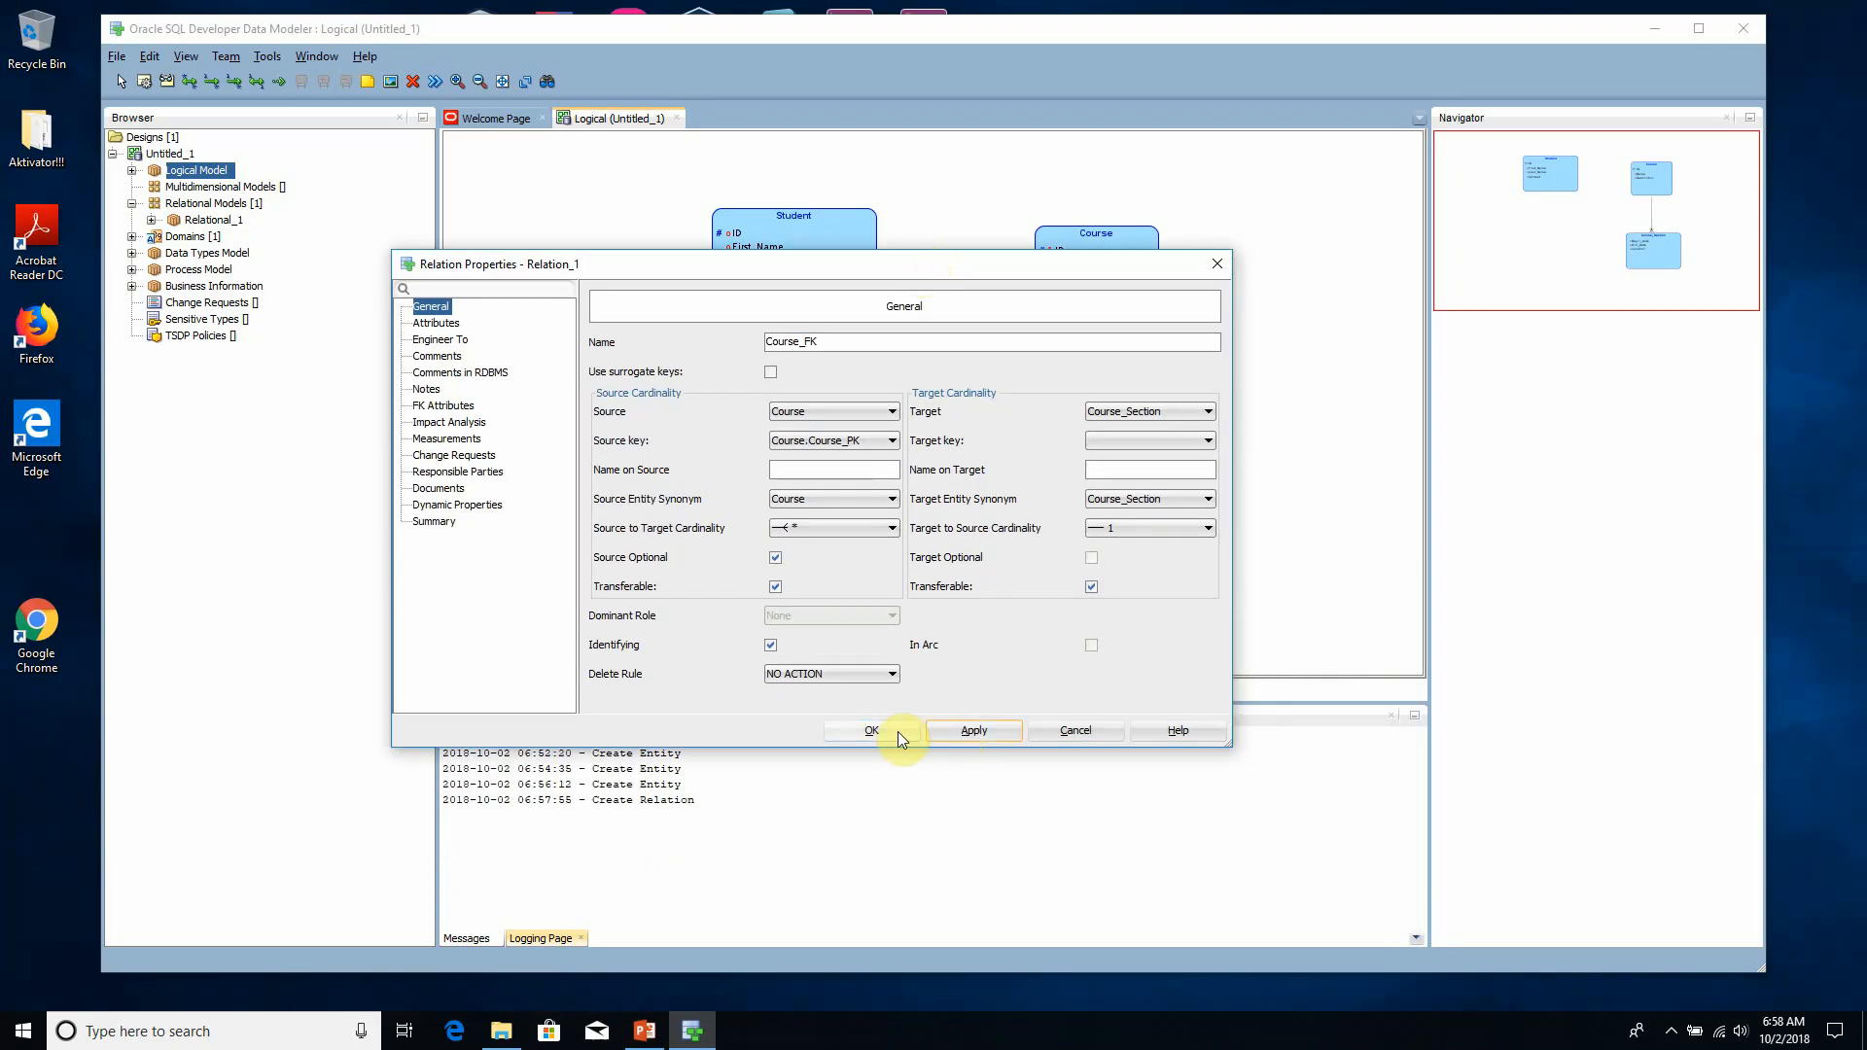
click(897, 731)
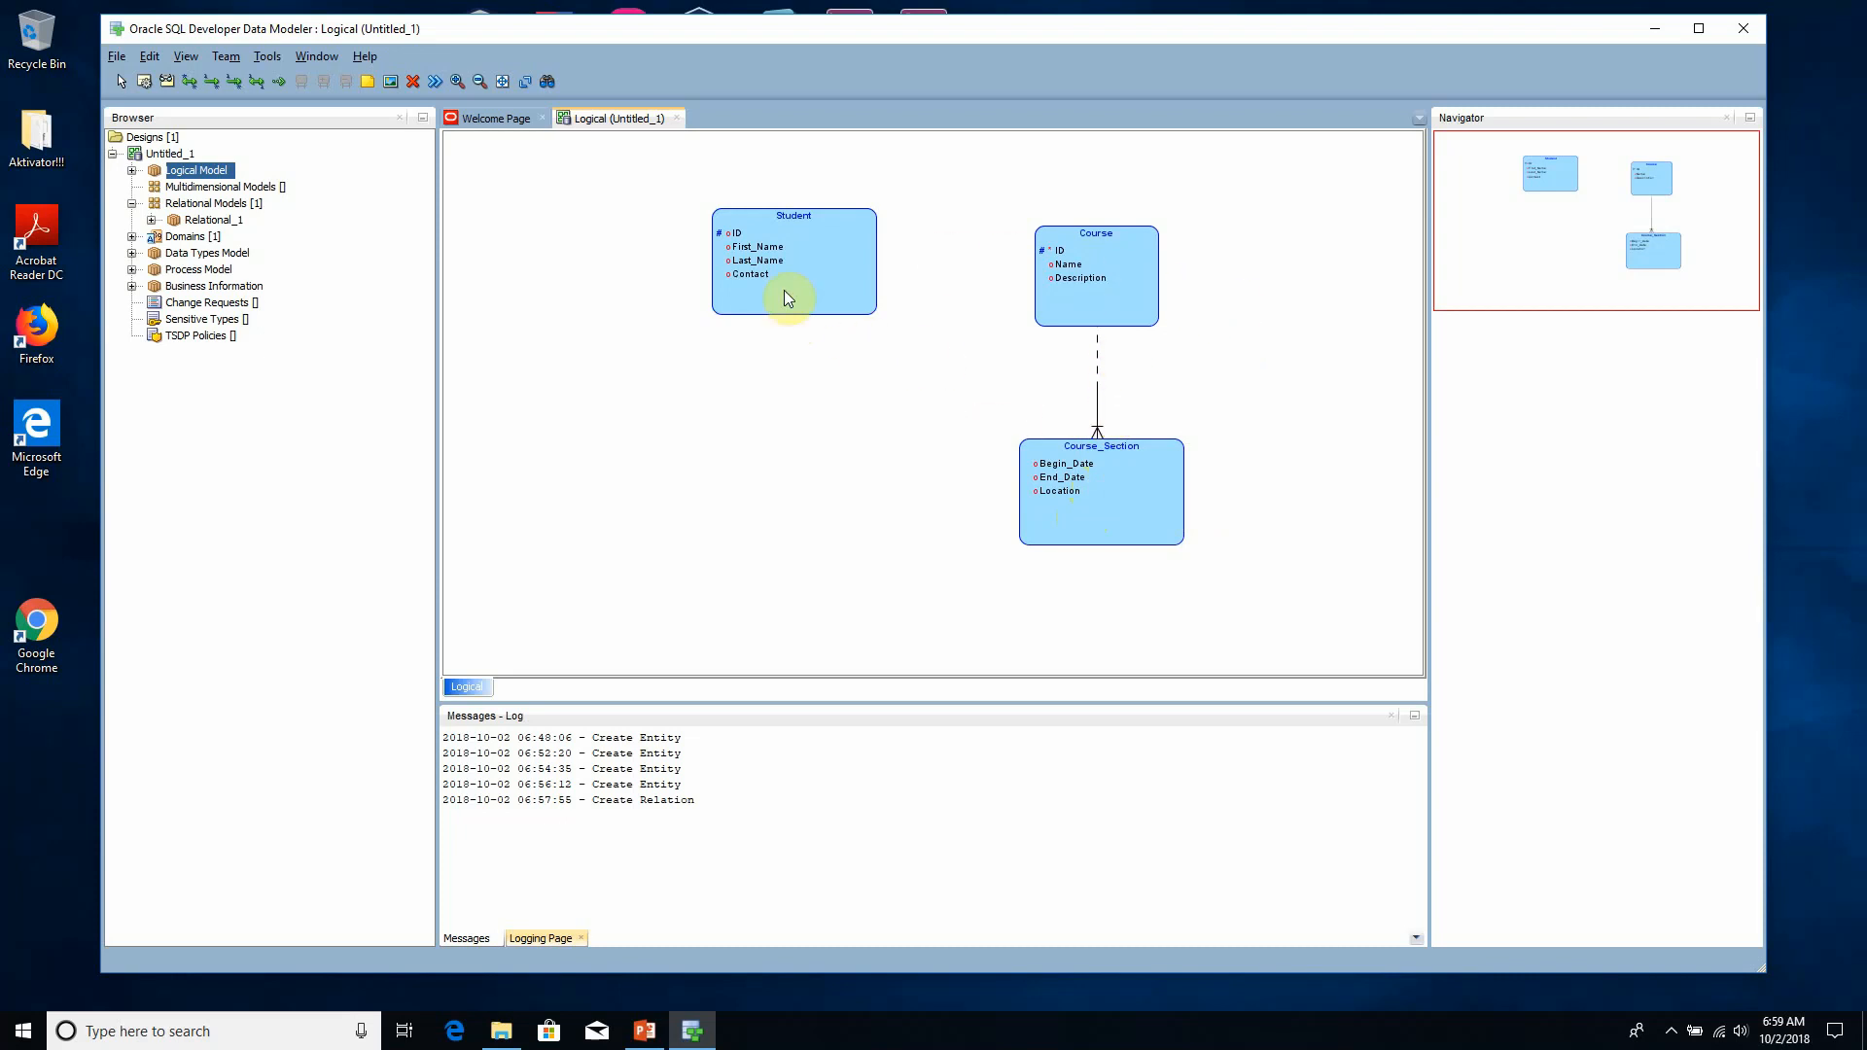
- Move the Student entity slightly down and to the left, and create a many-to-many relation from Student to Course_Section
drag(788, 296, 742, 375)
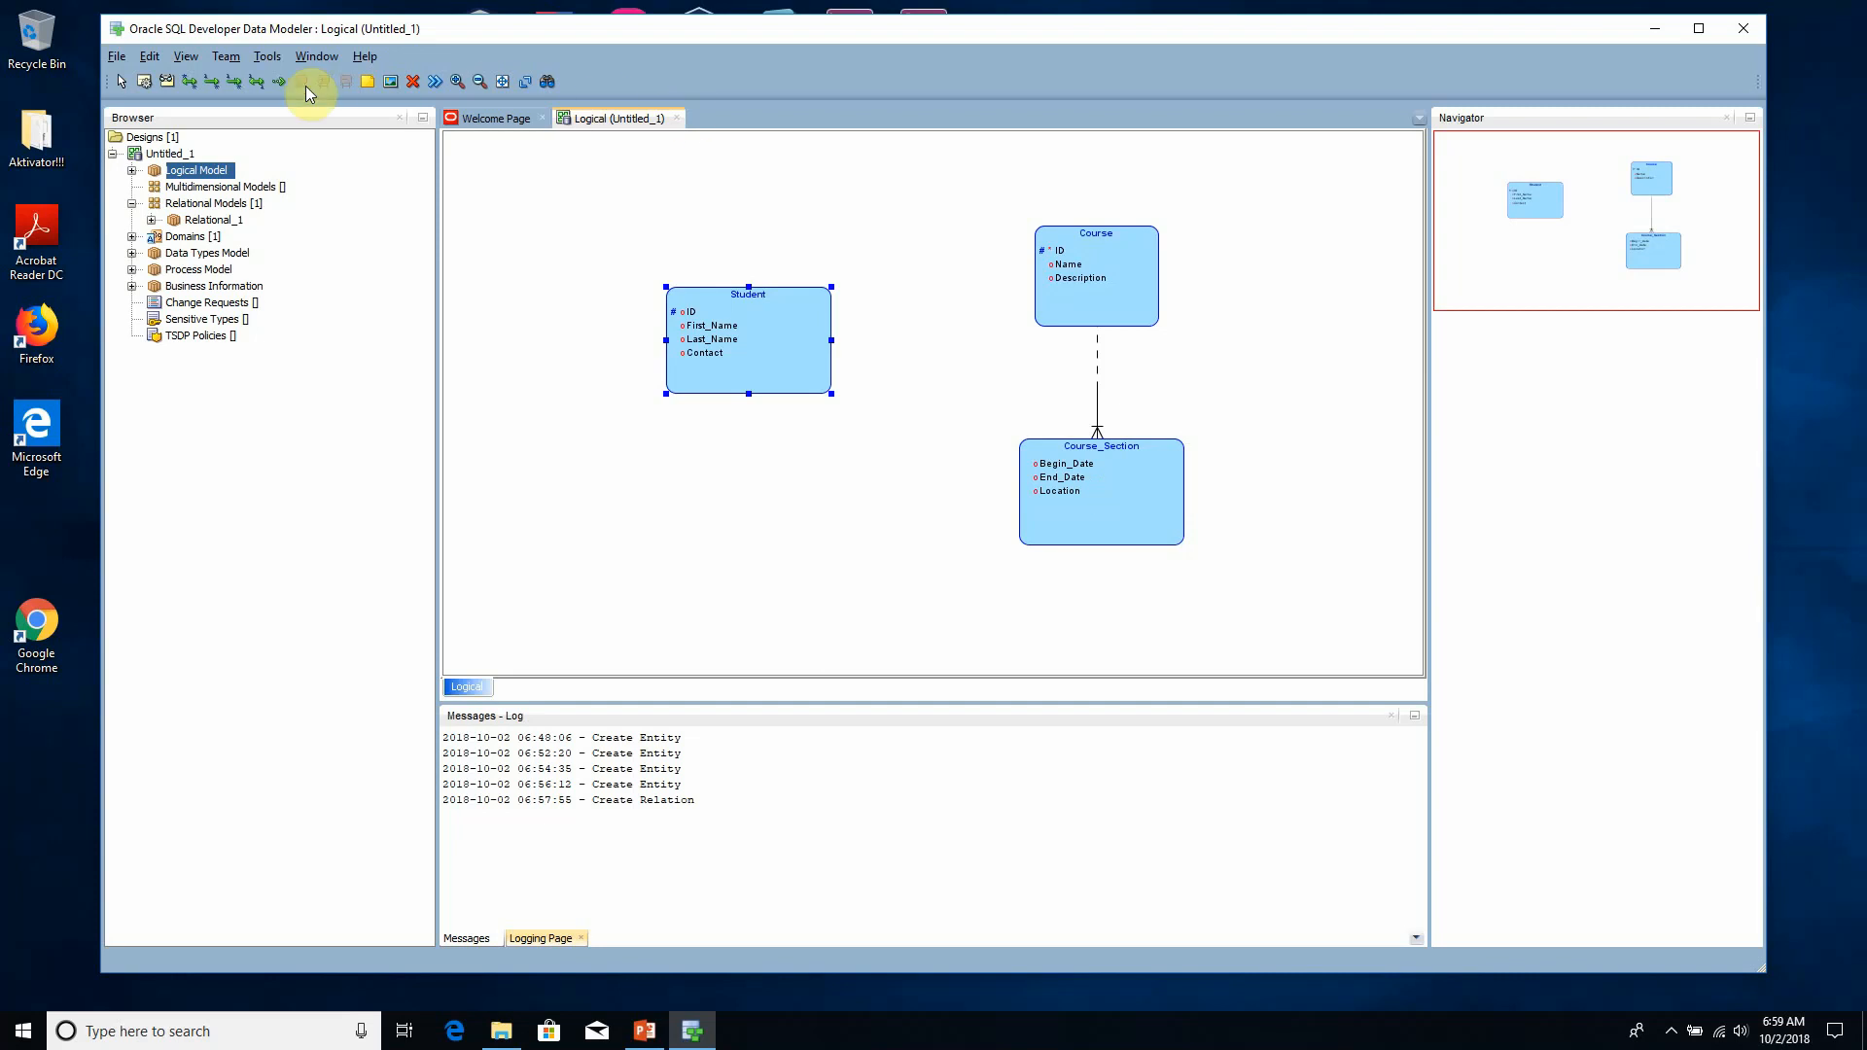
click(190, 85)
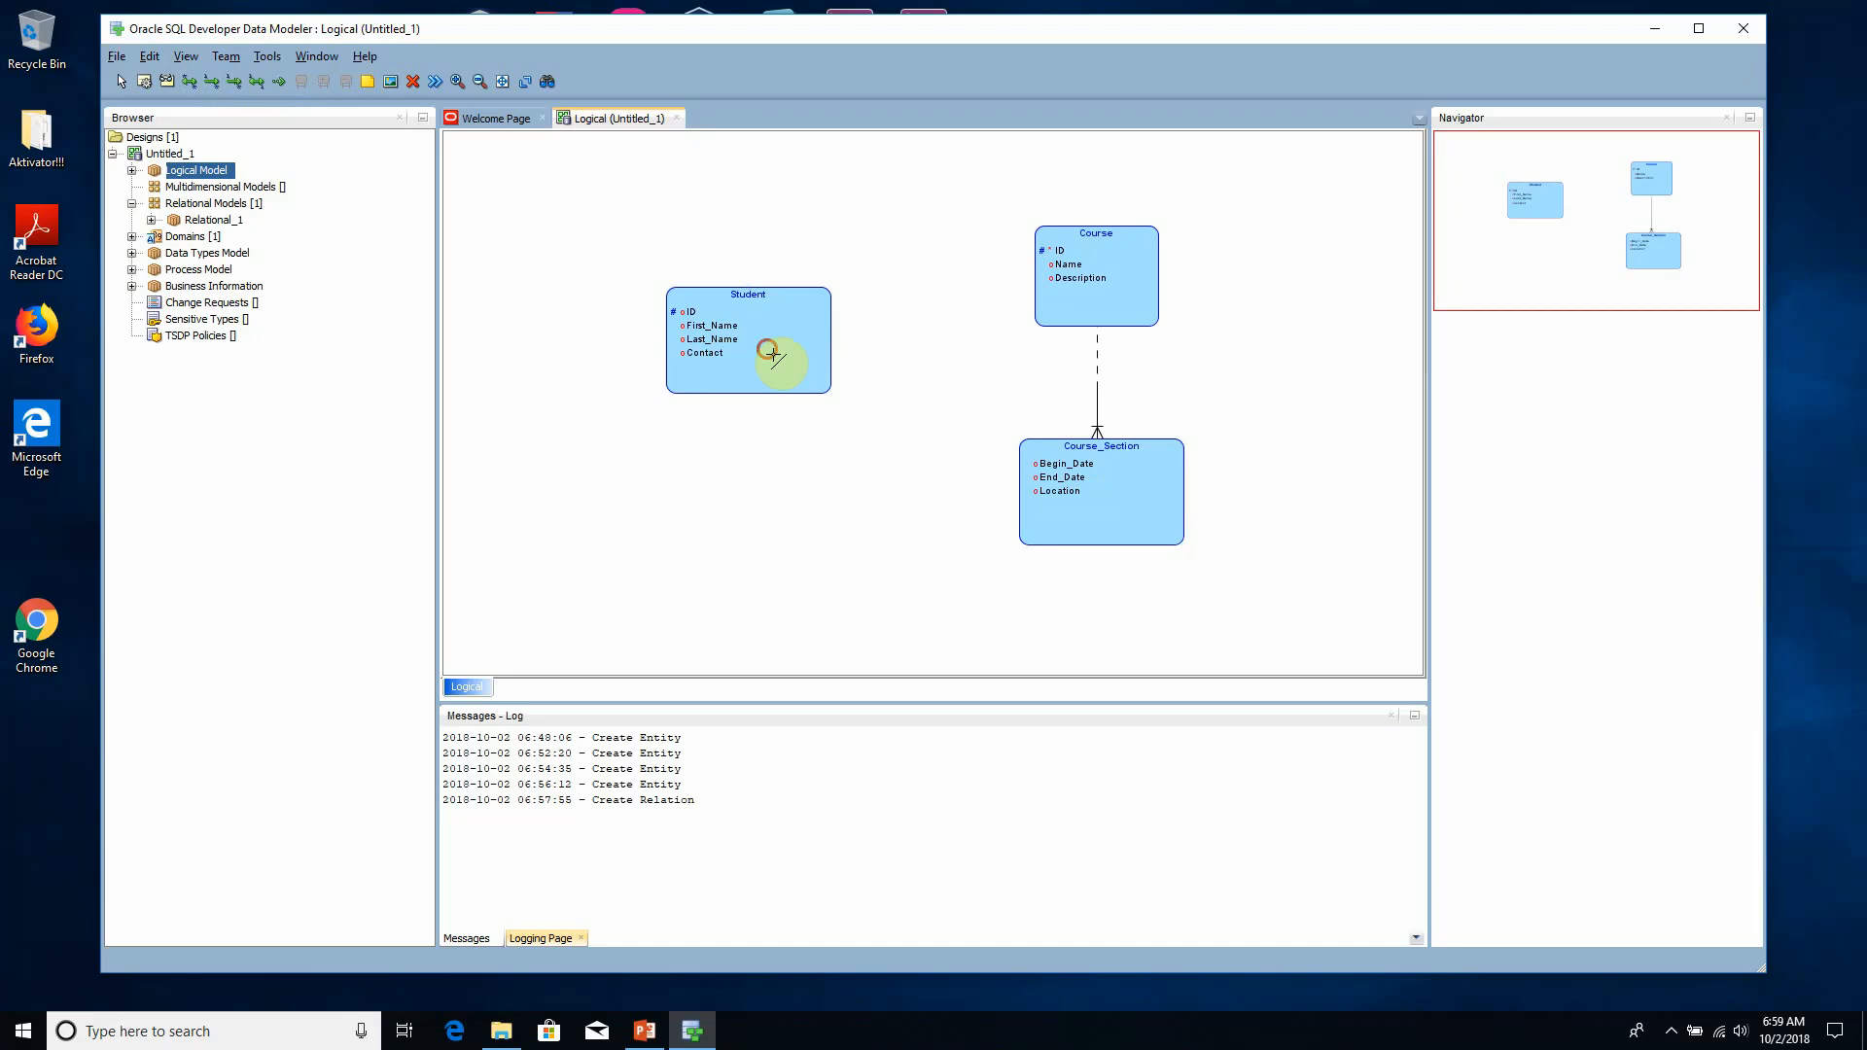
click(1077, 498)
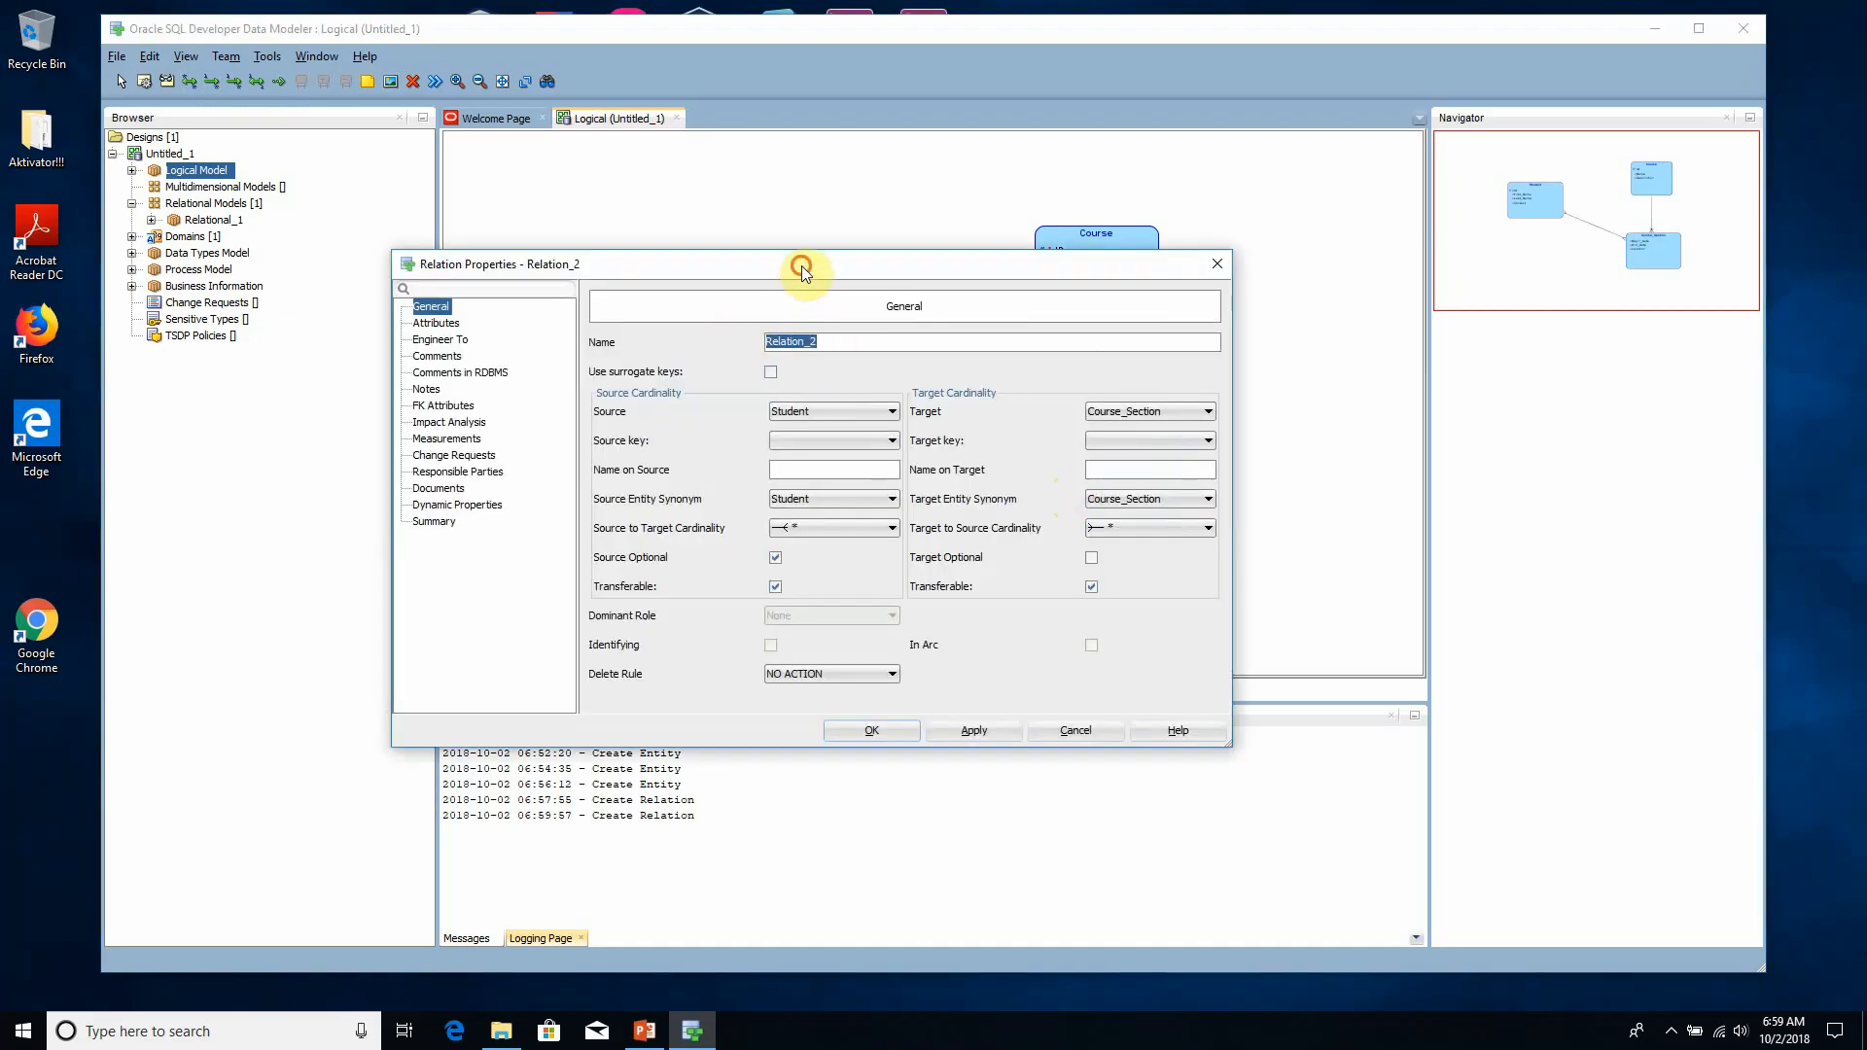
- Name the relation between Student and Course_Section Student_Course_Section_Relation and confirm its properties
drag(801, 265, 884, 465)
text(sTU)
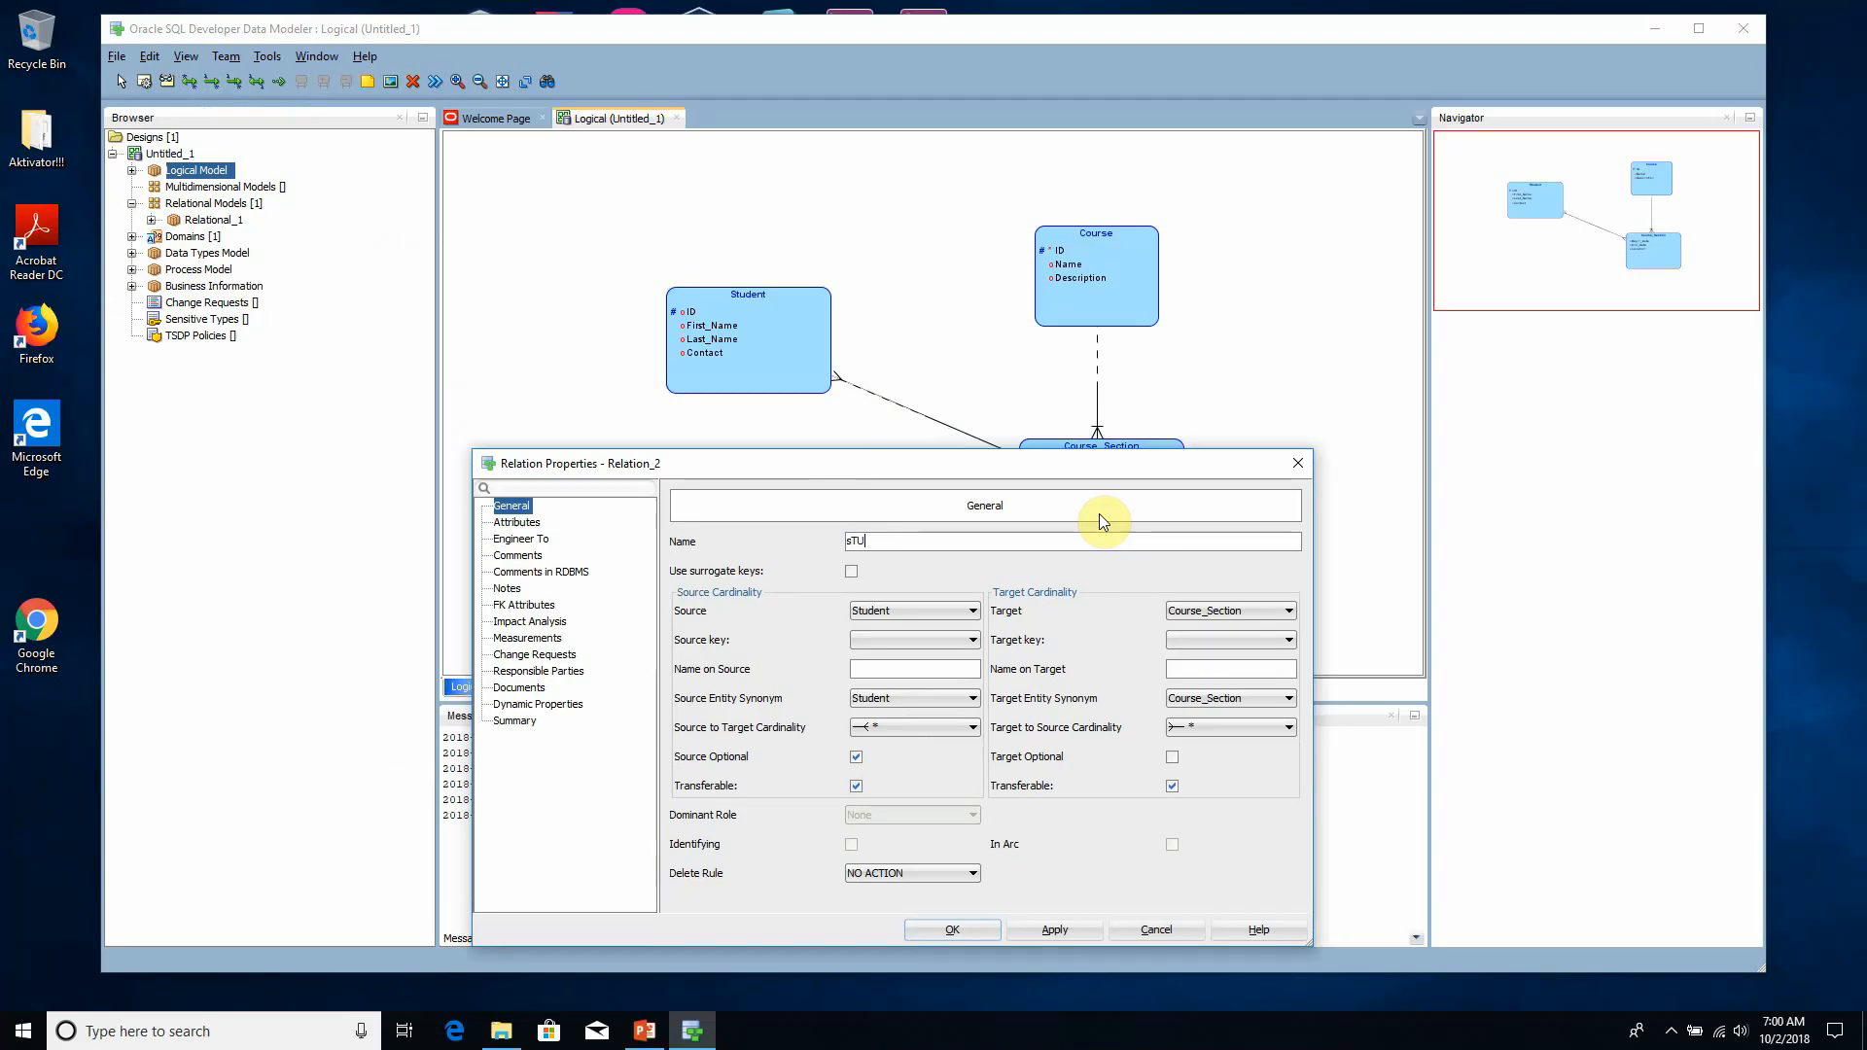
key(BackSpace)
key(BackSpace)
key(BackSpace)
text(Student_Course_Section_Relation)
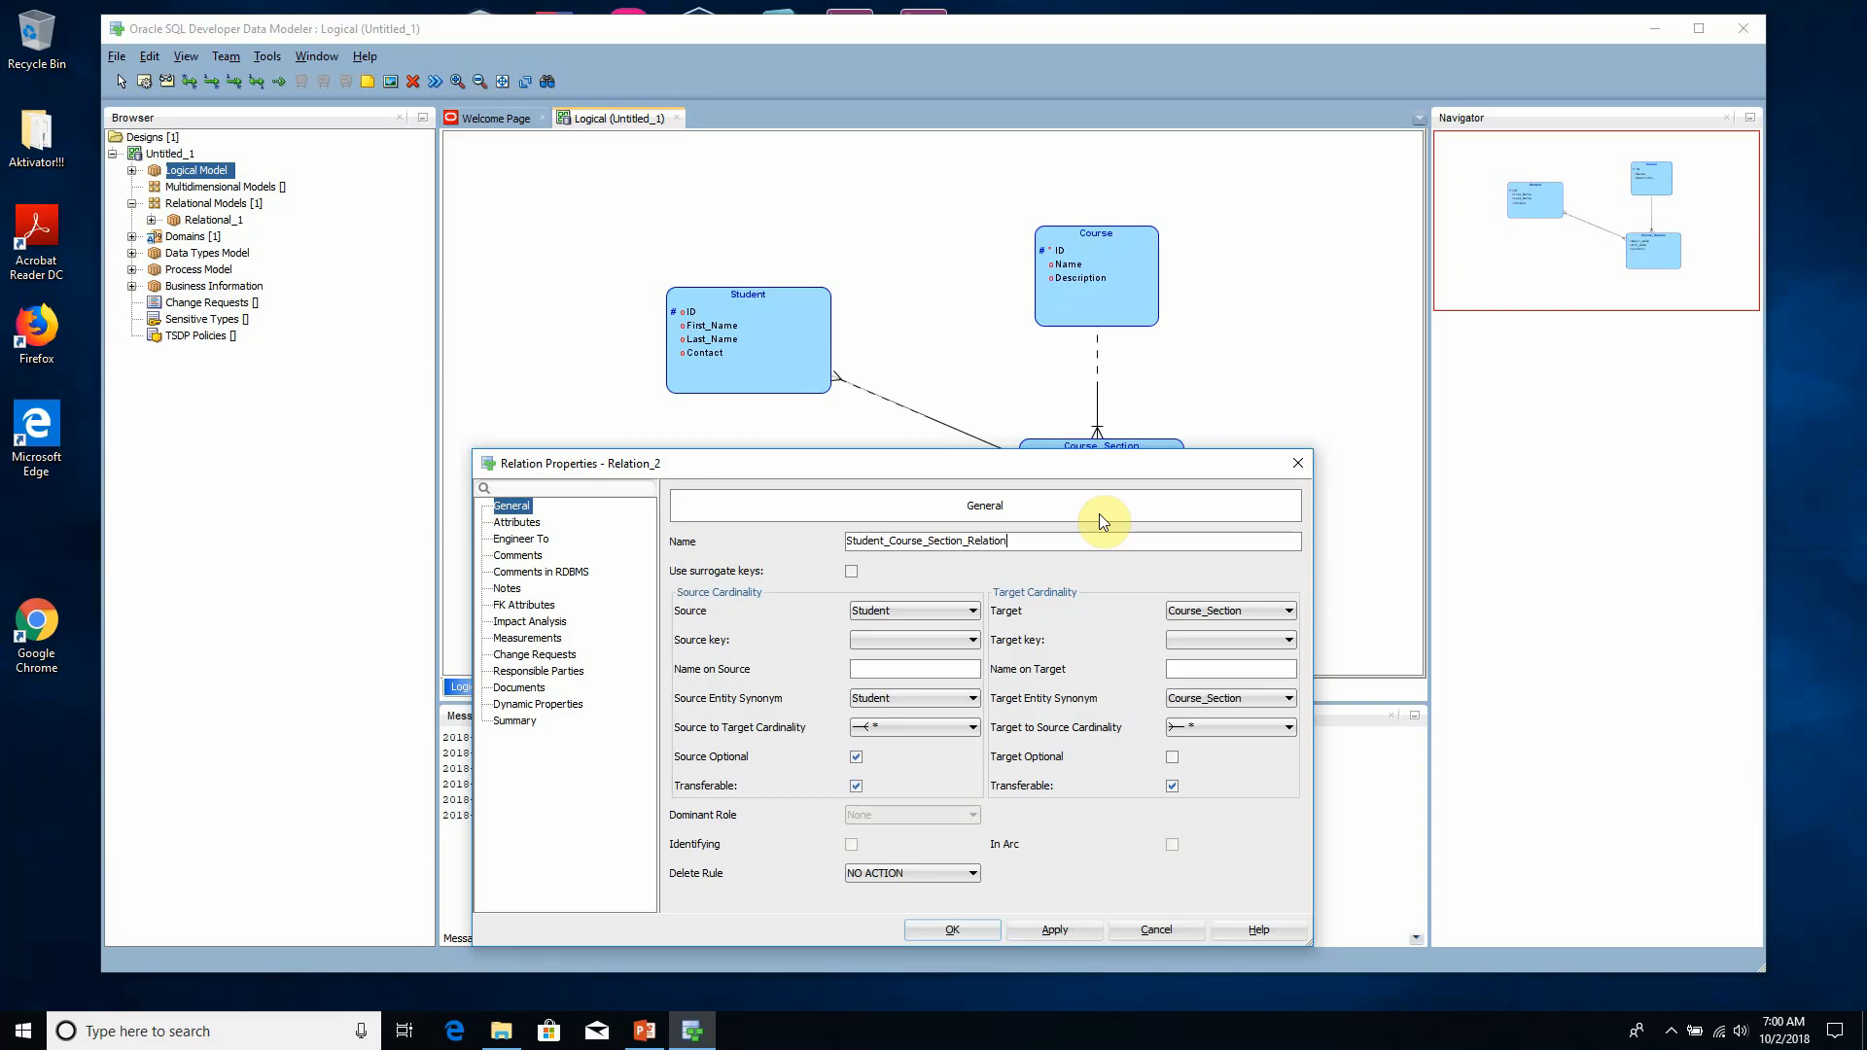
key(Return)
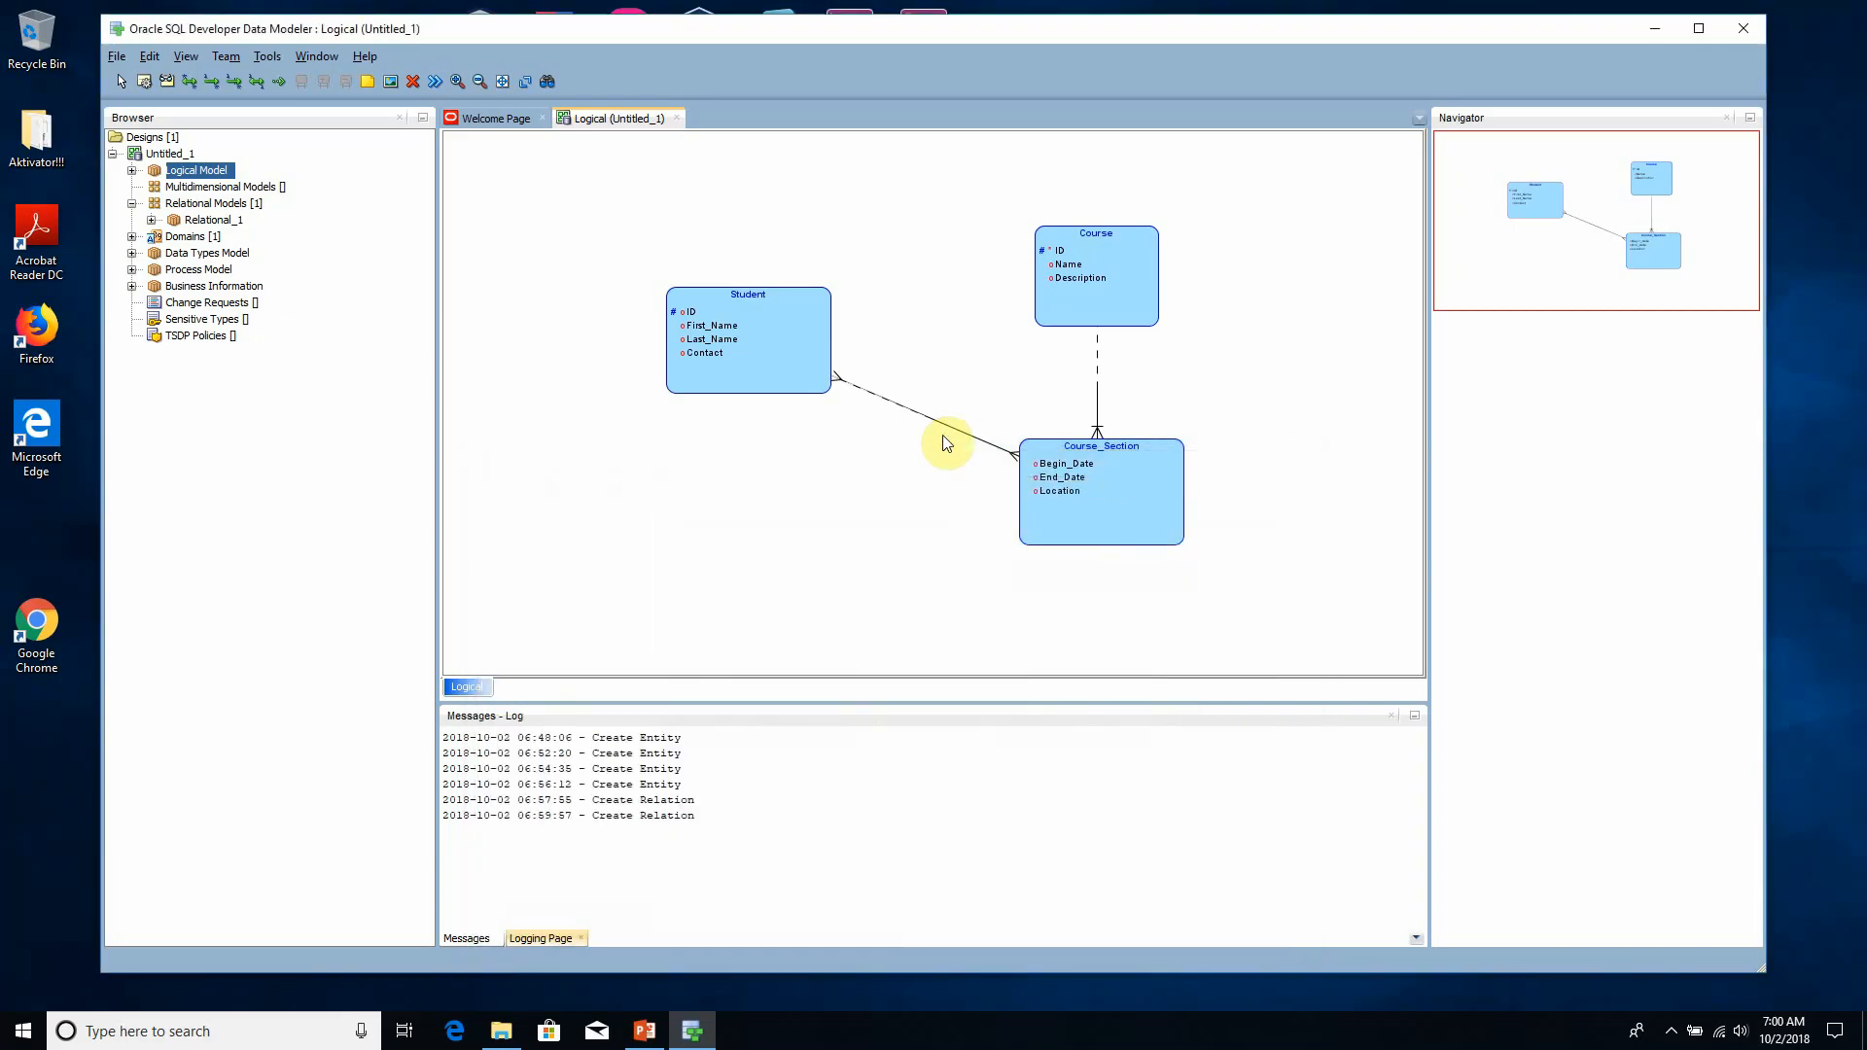
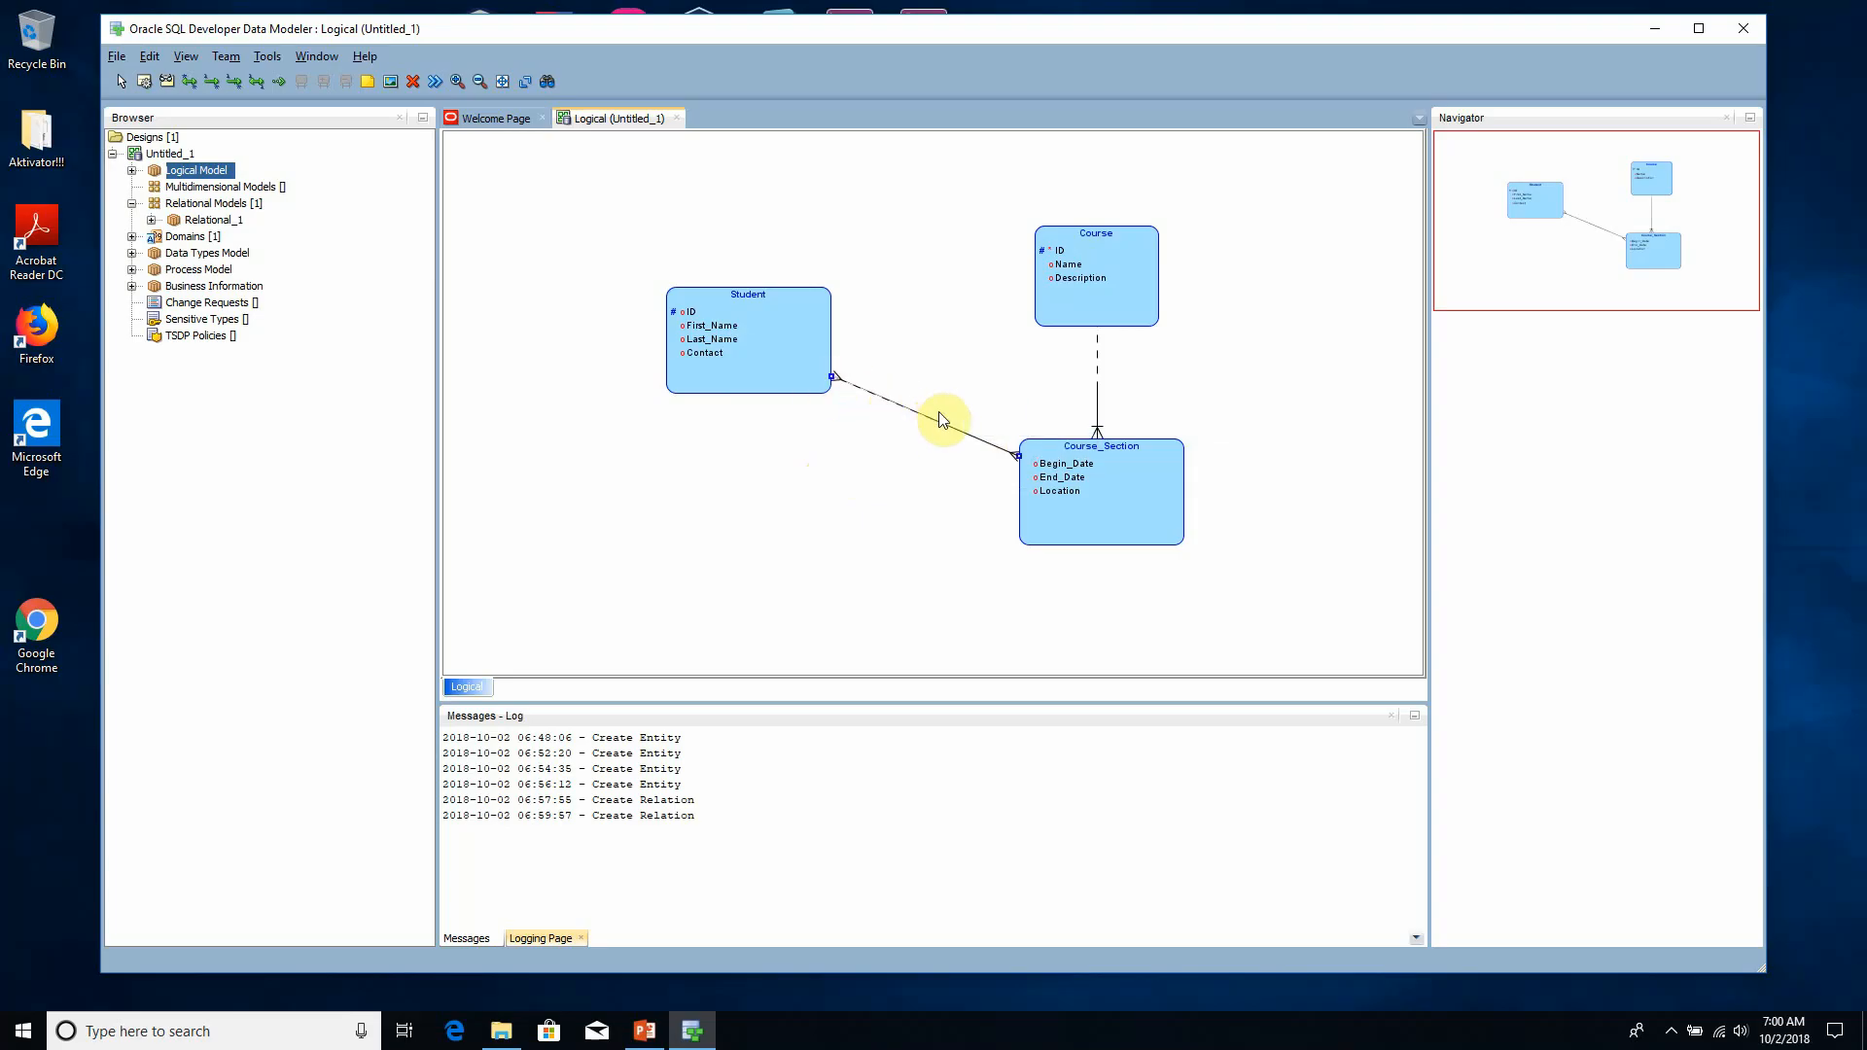
- Delete the many-to-many relation between the Student and Course_Section entities and confirm the deletion
key(Delete)
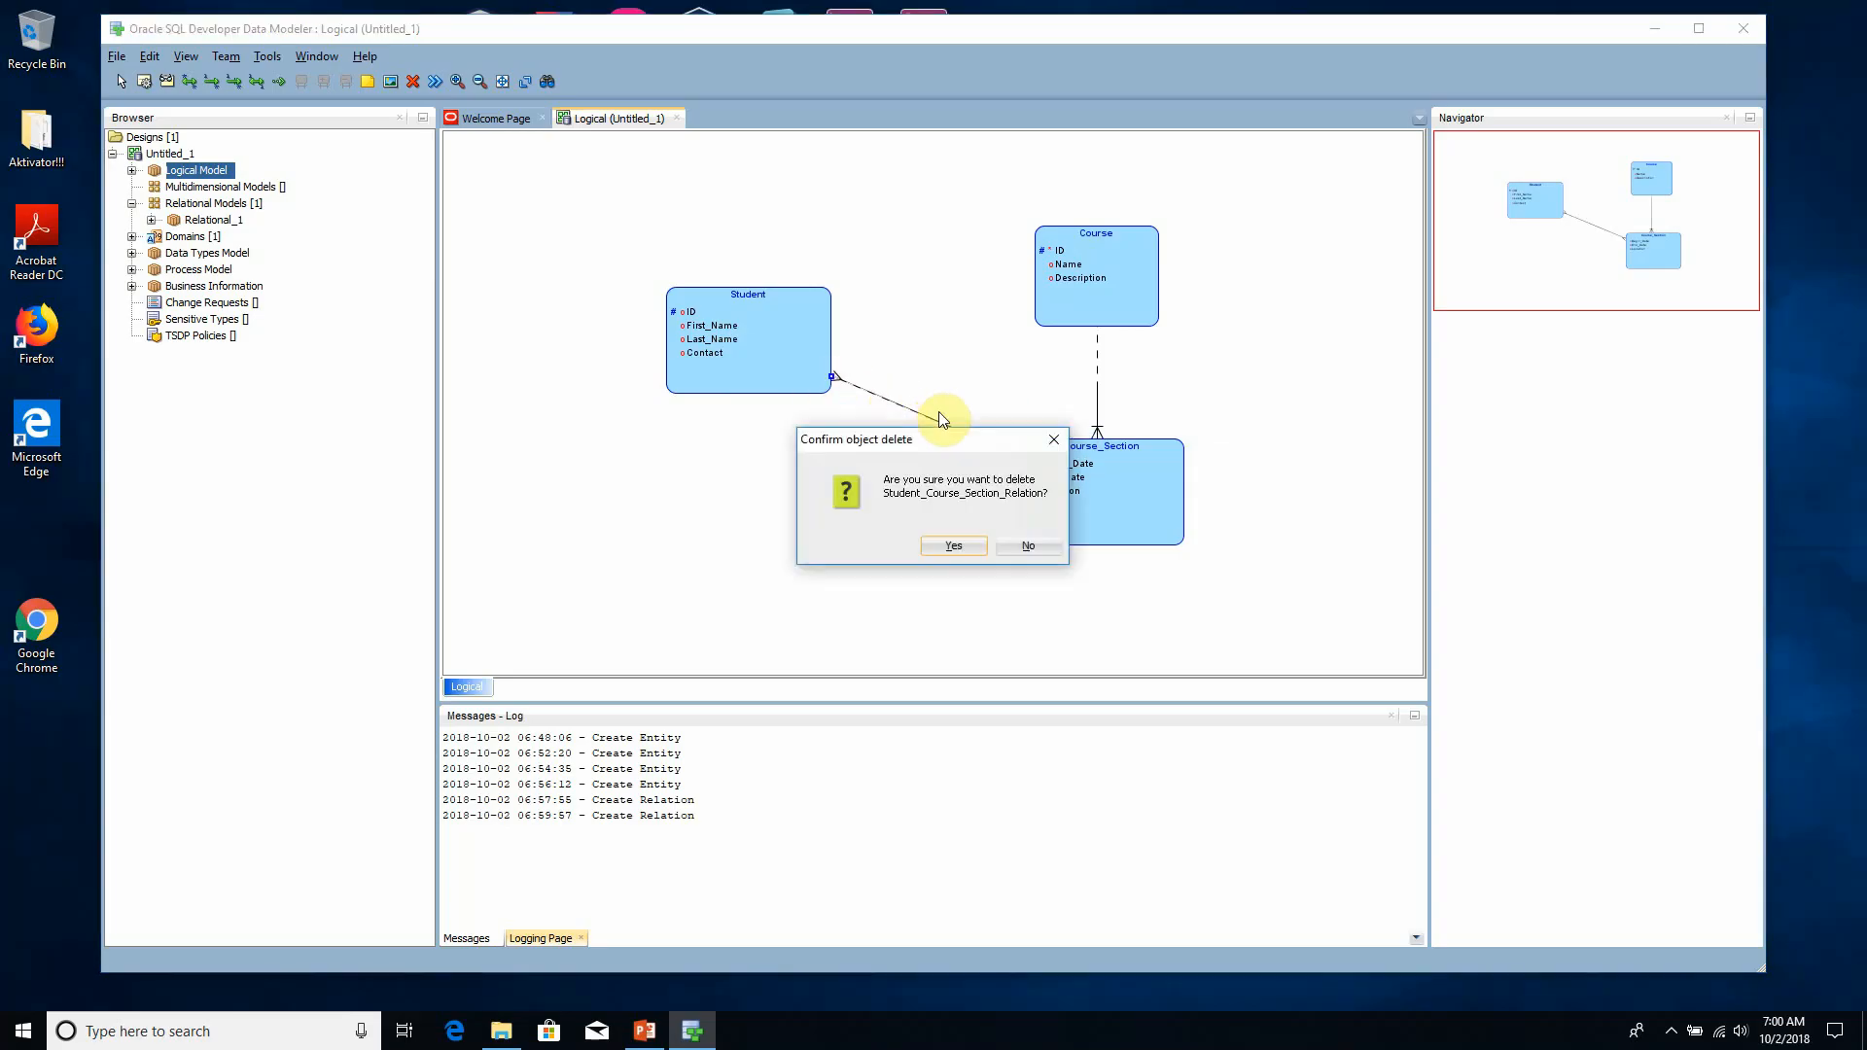
click(967, 544)
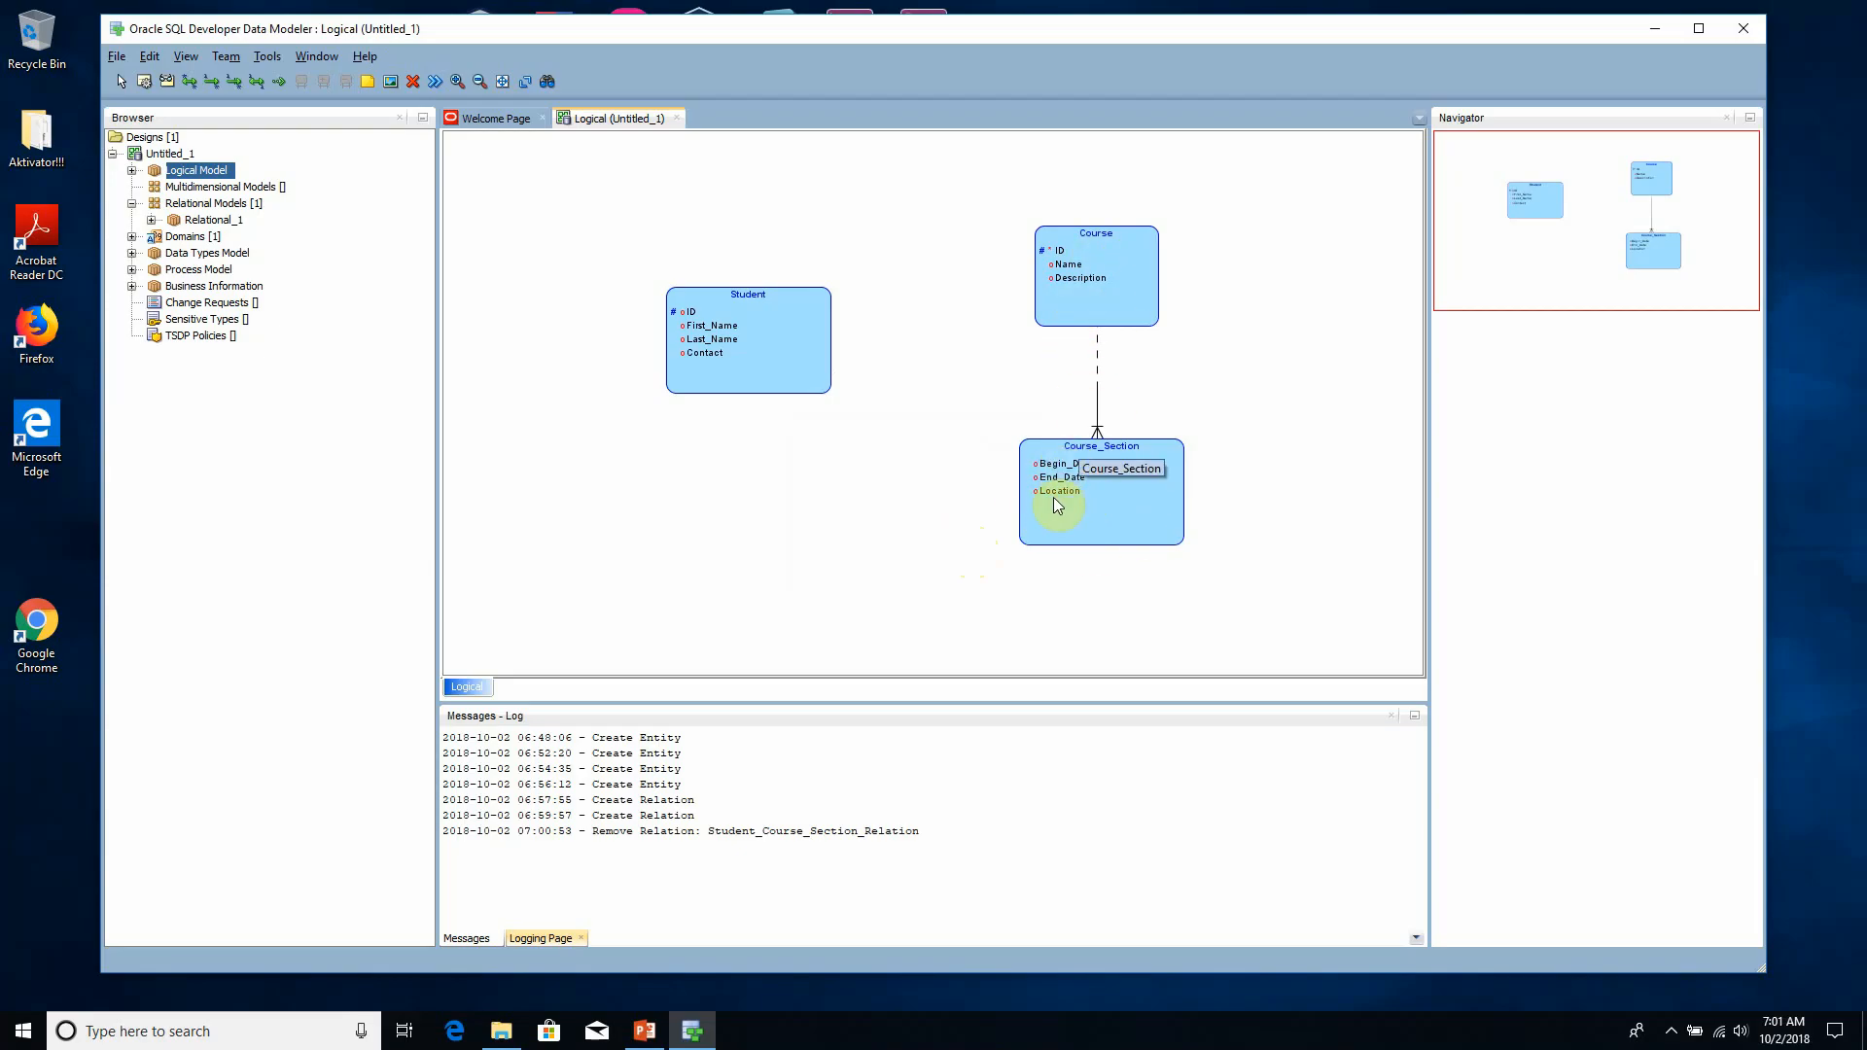
- Examine which attributes and relations make up Course_Section's primary key, review its attributes and general properties, and close the entity's properties
double_click(1099, 540)
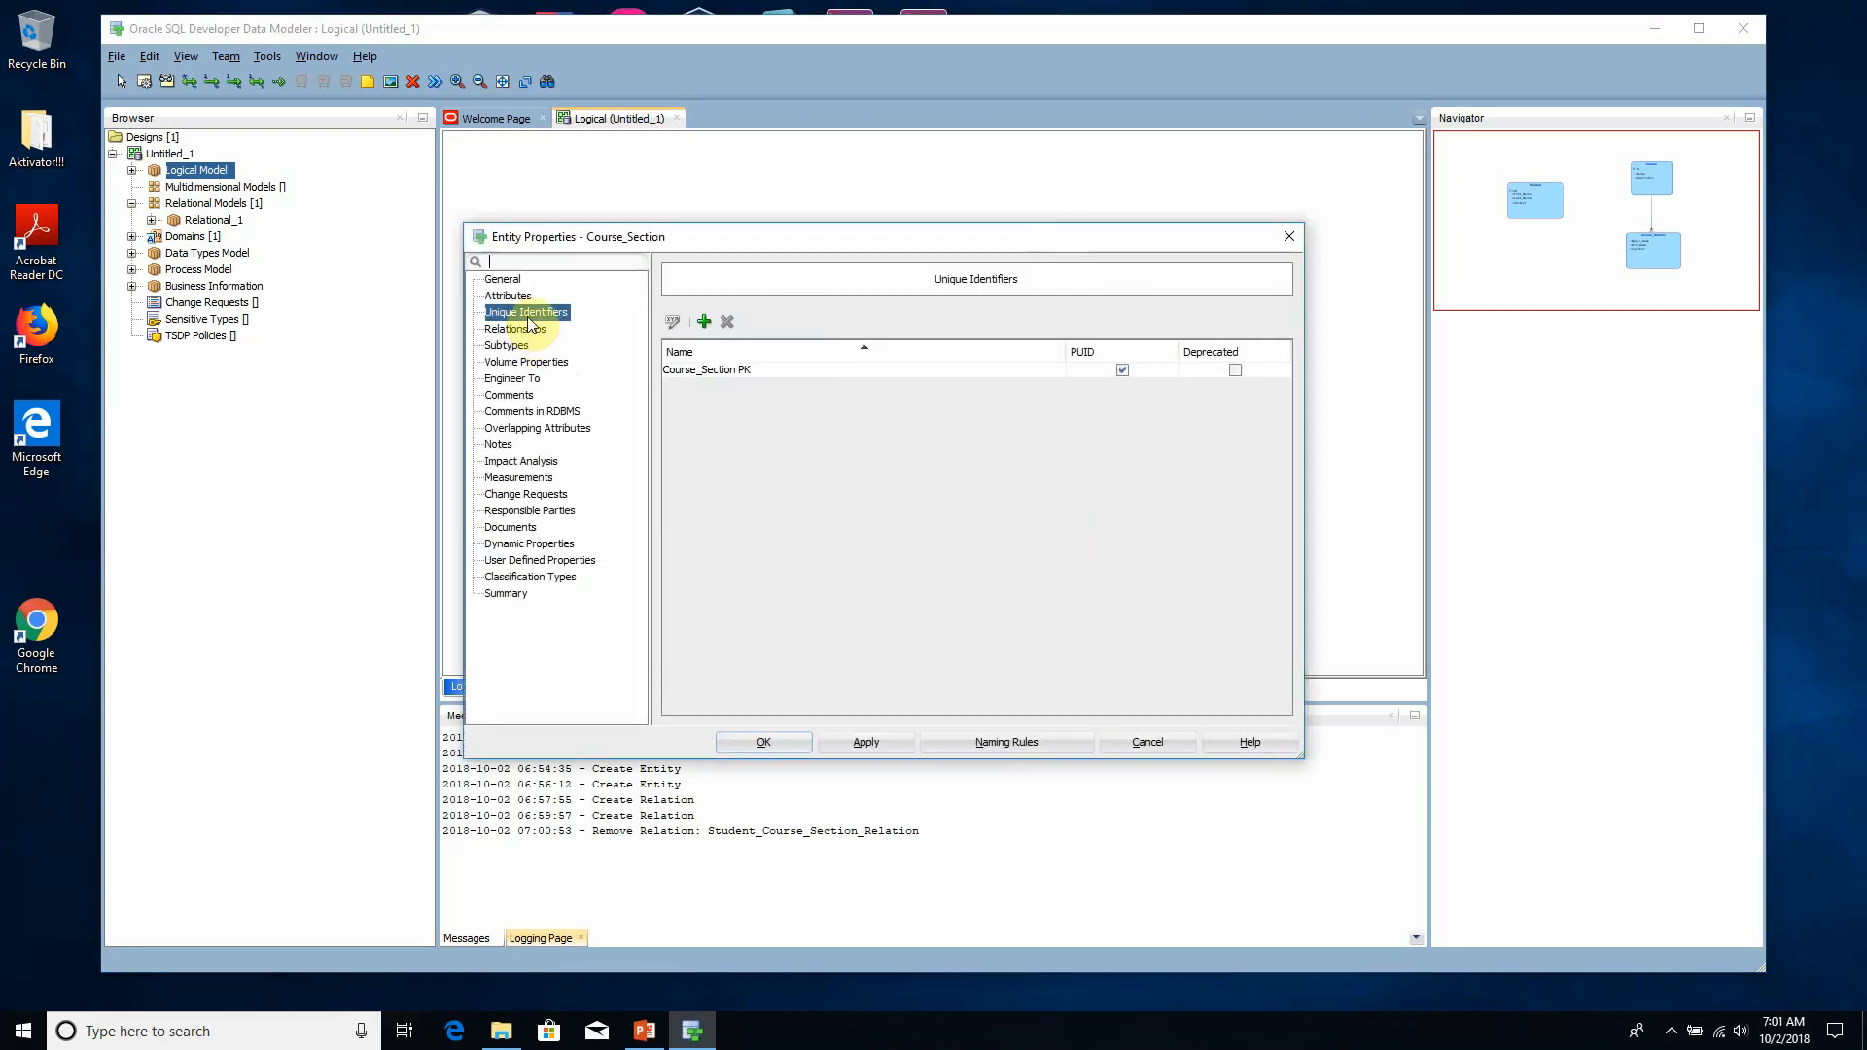
click(699, 368)
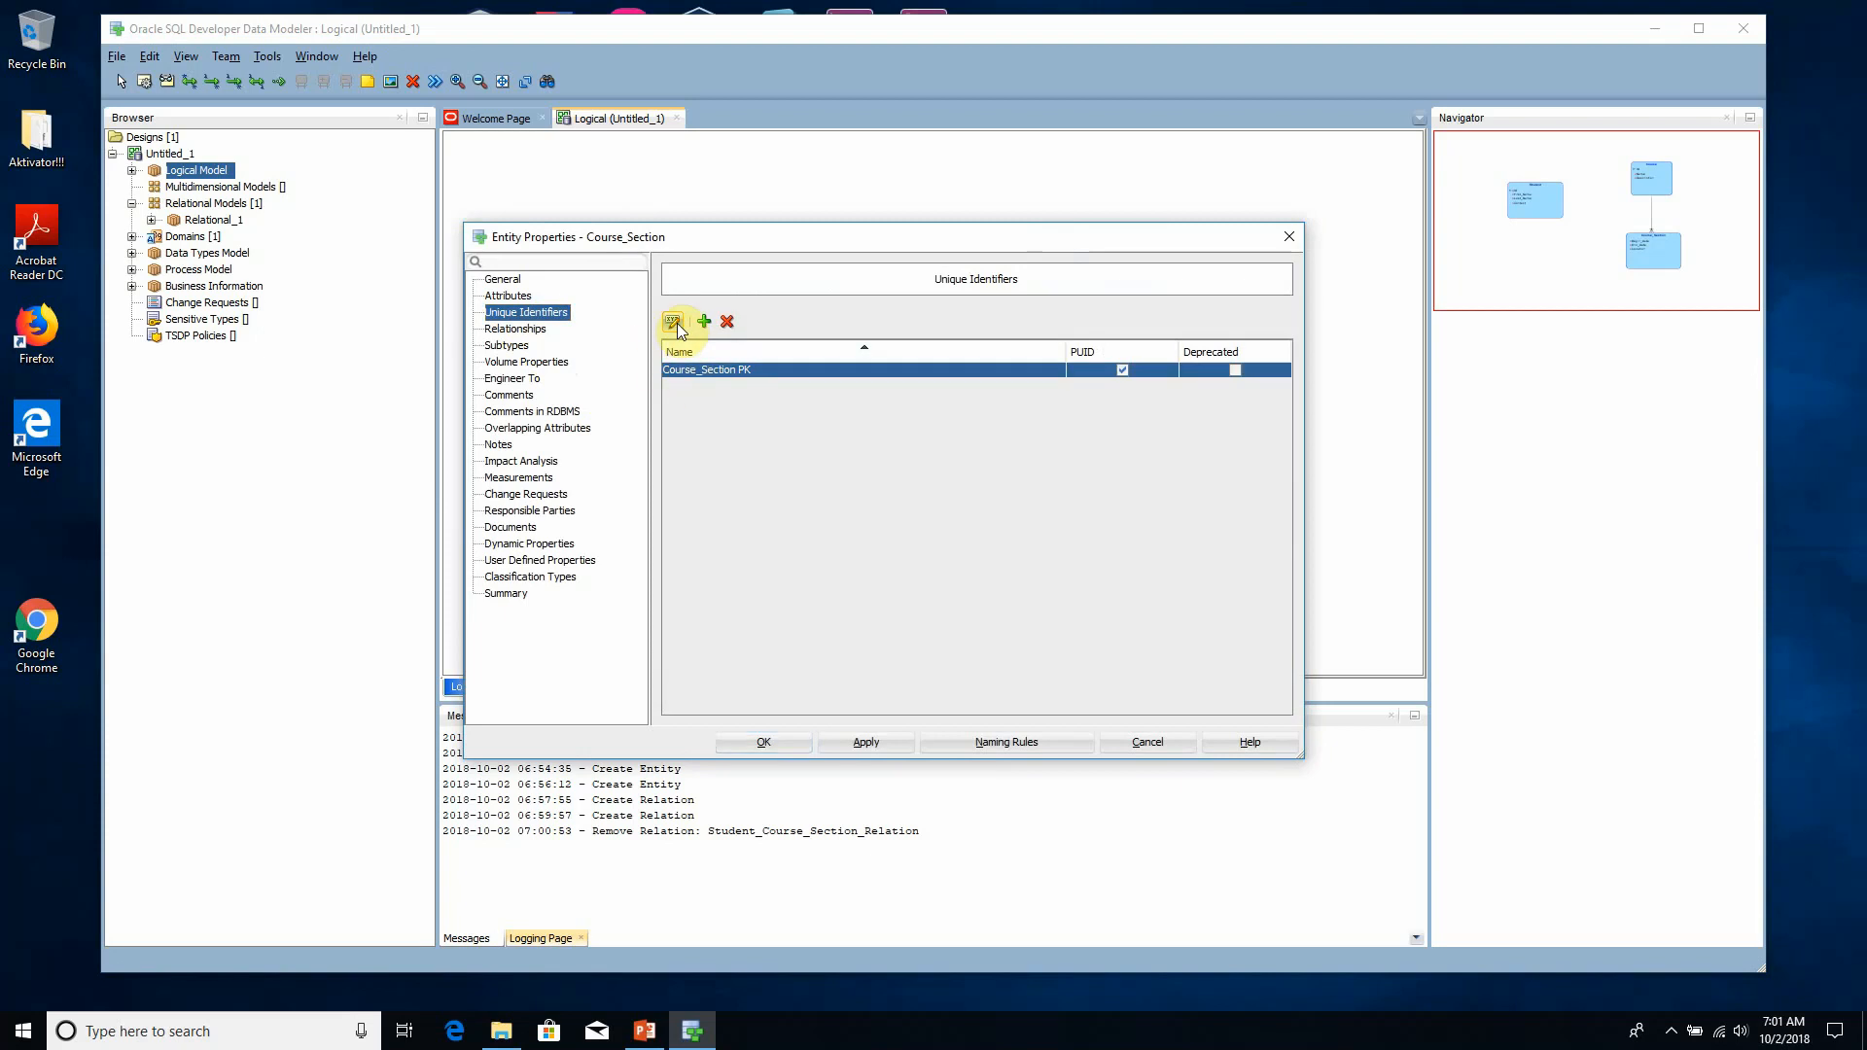
click(675, 324)
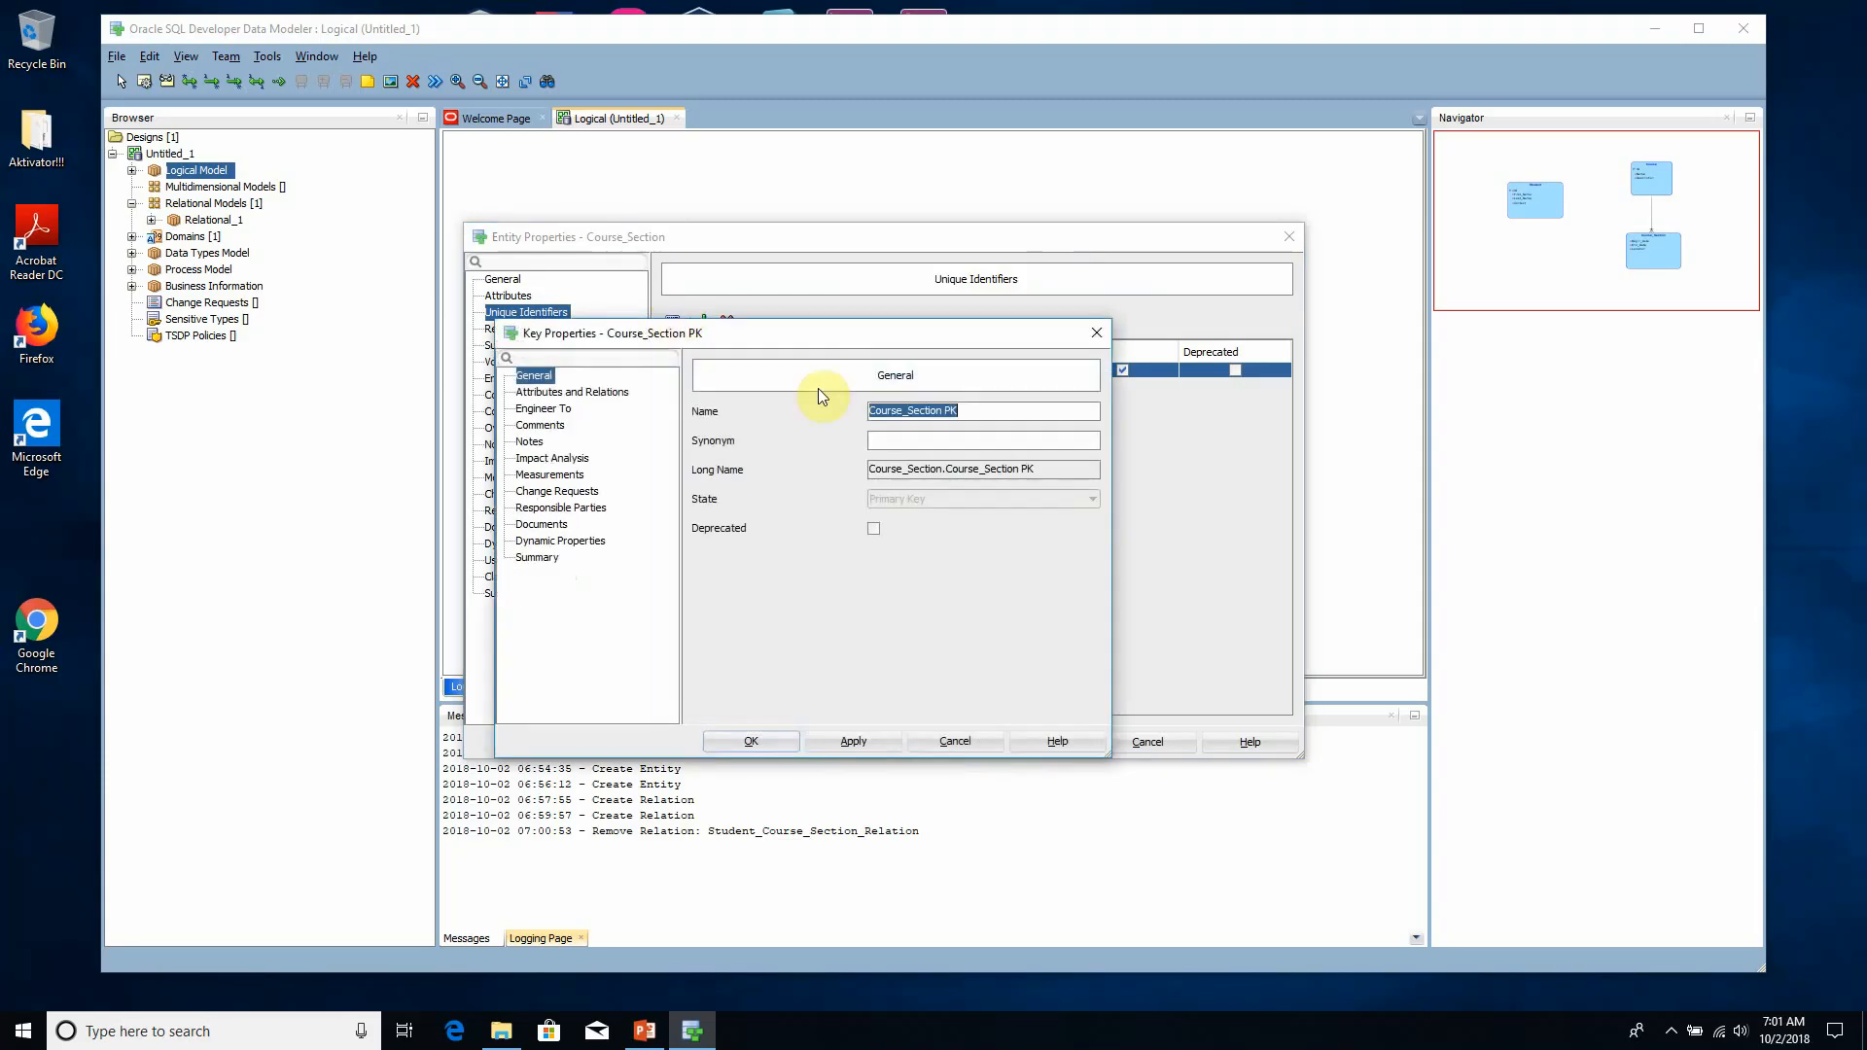
click(578, 395)
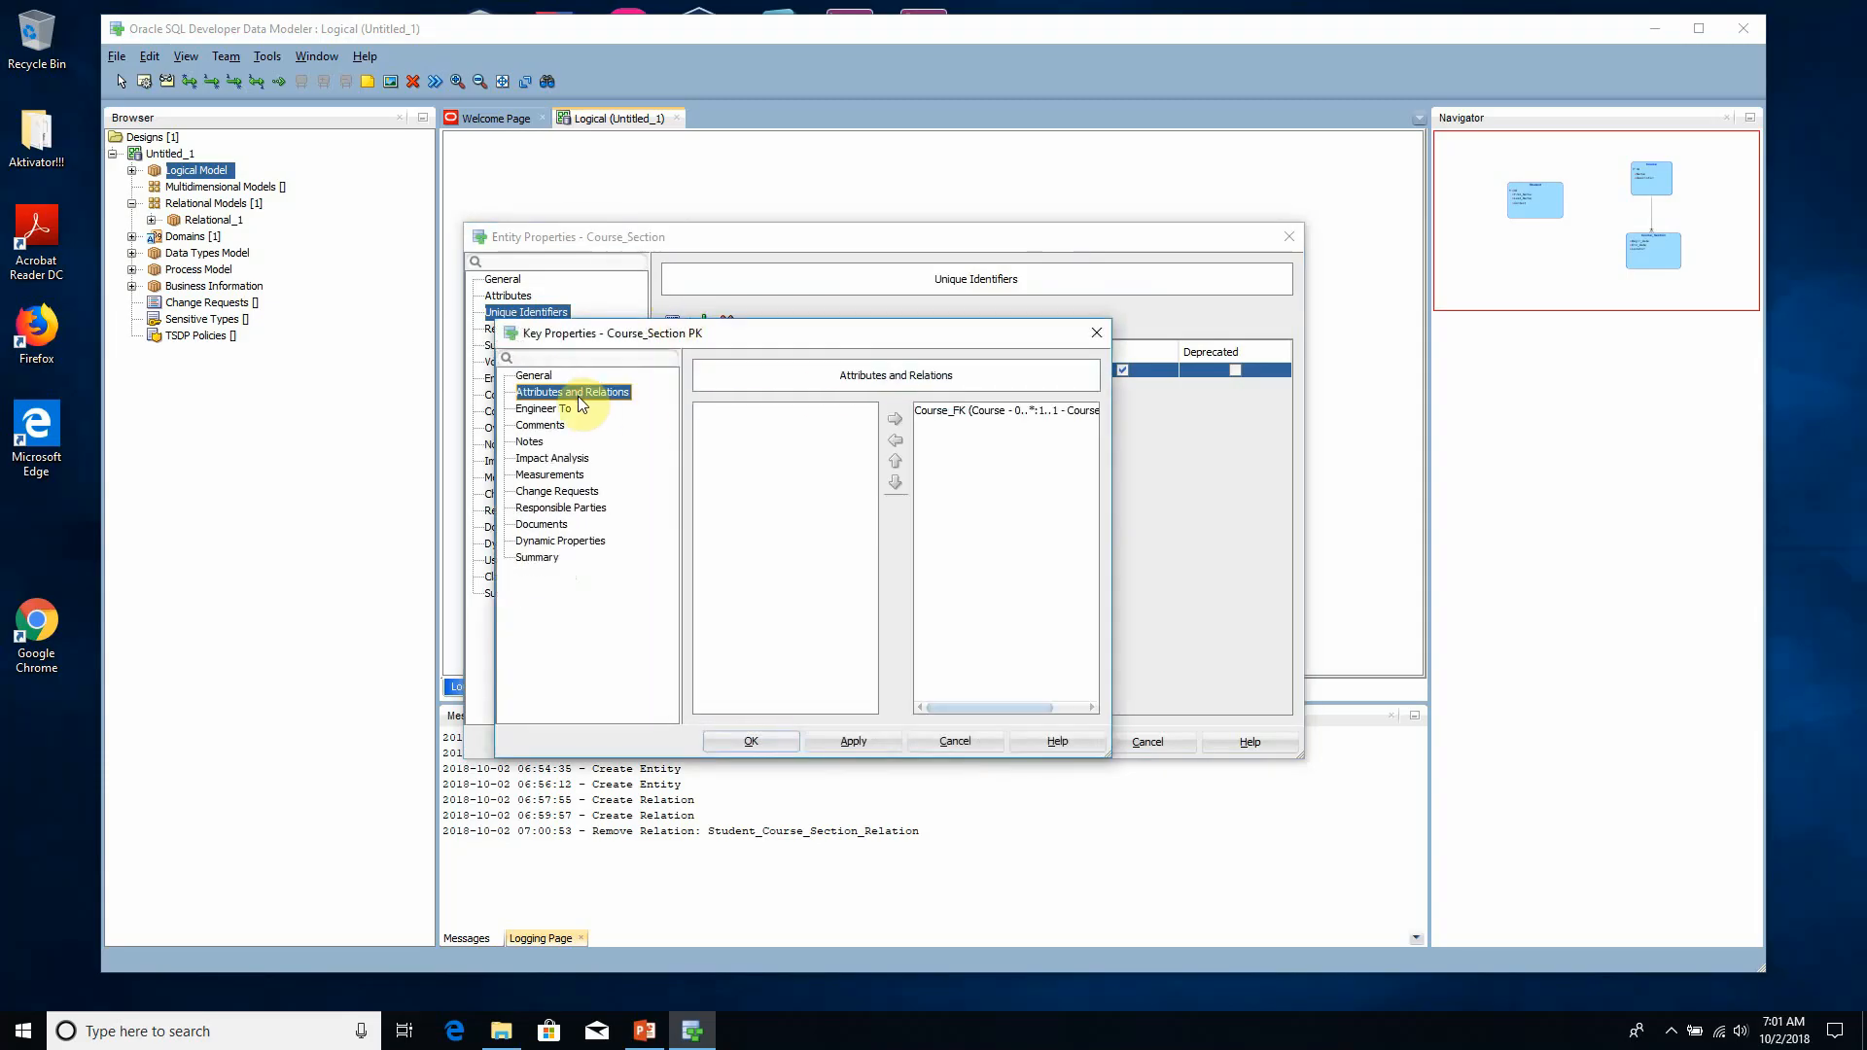
click(963, 410)
click(747, 741)
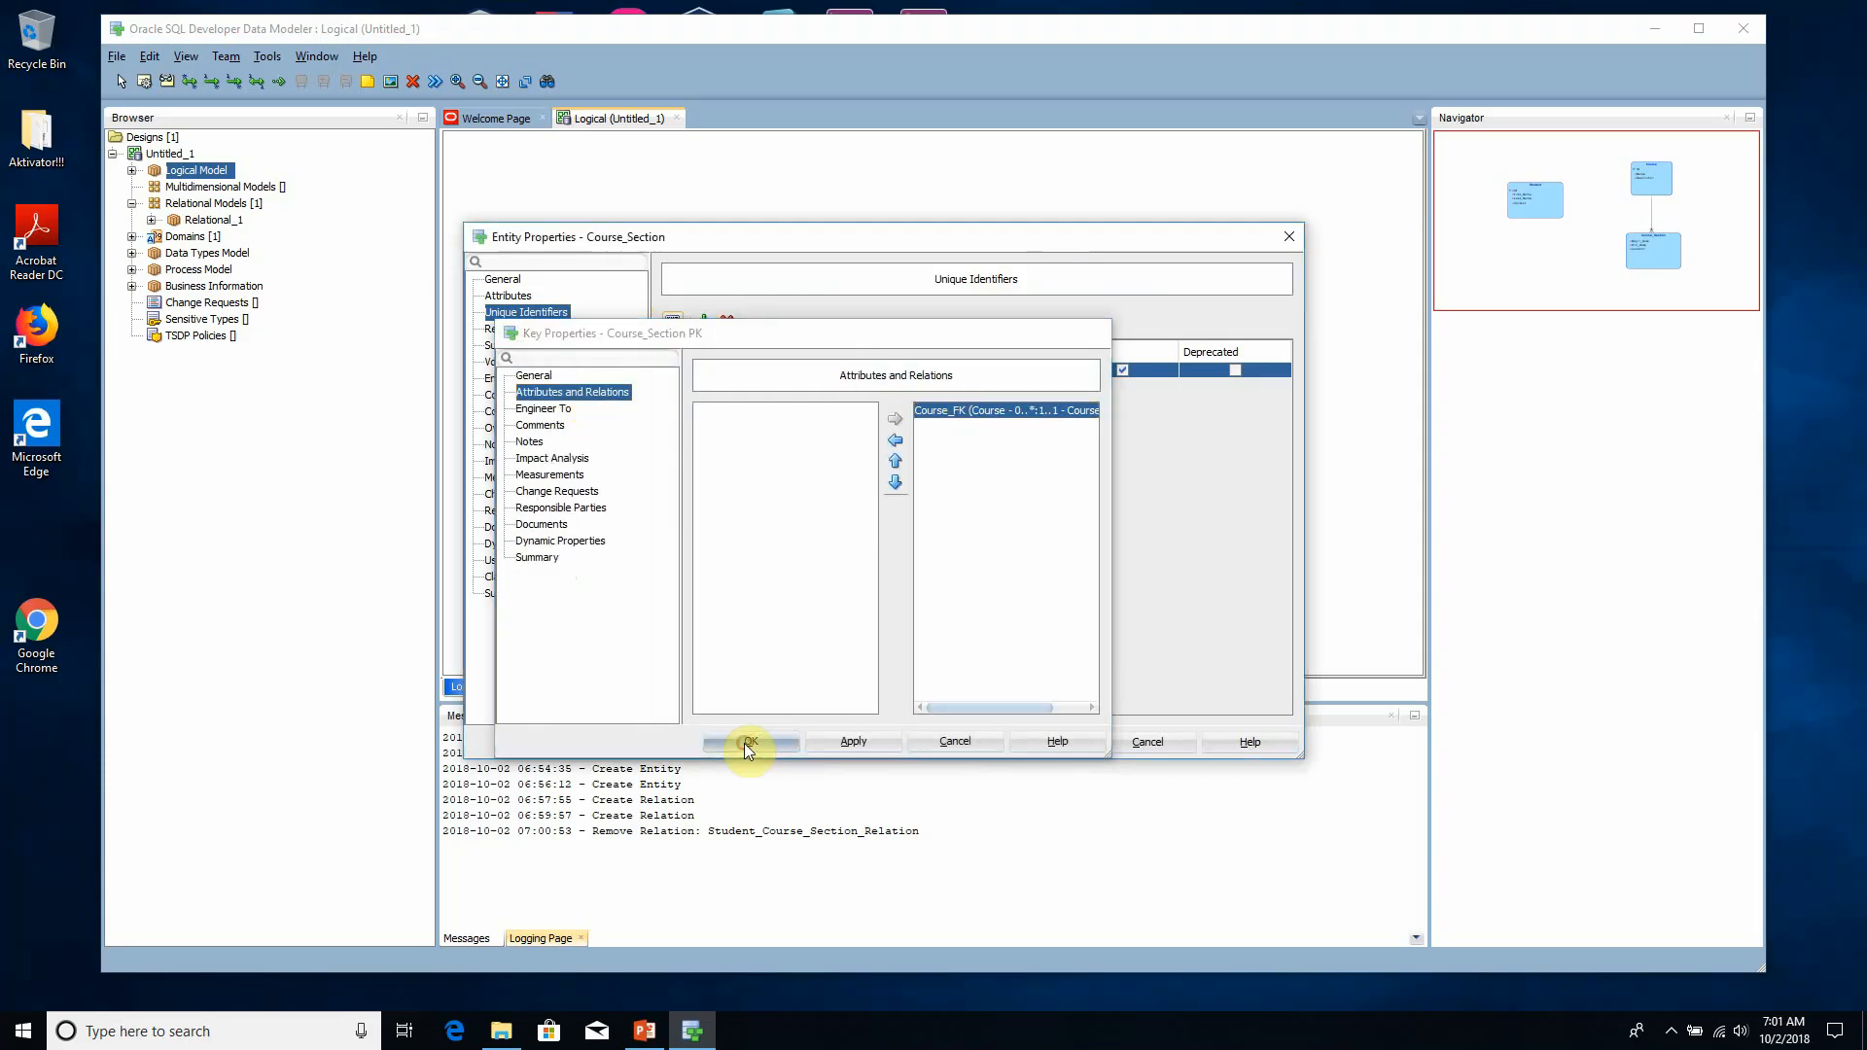
click(515, 297)
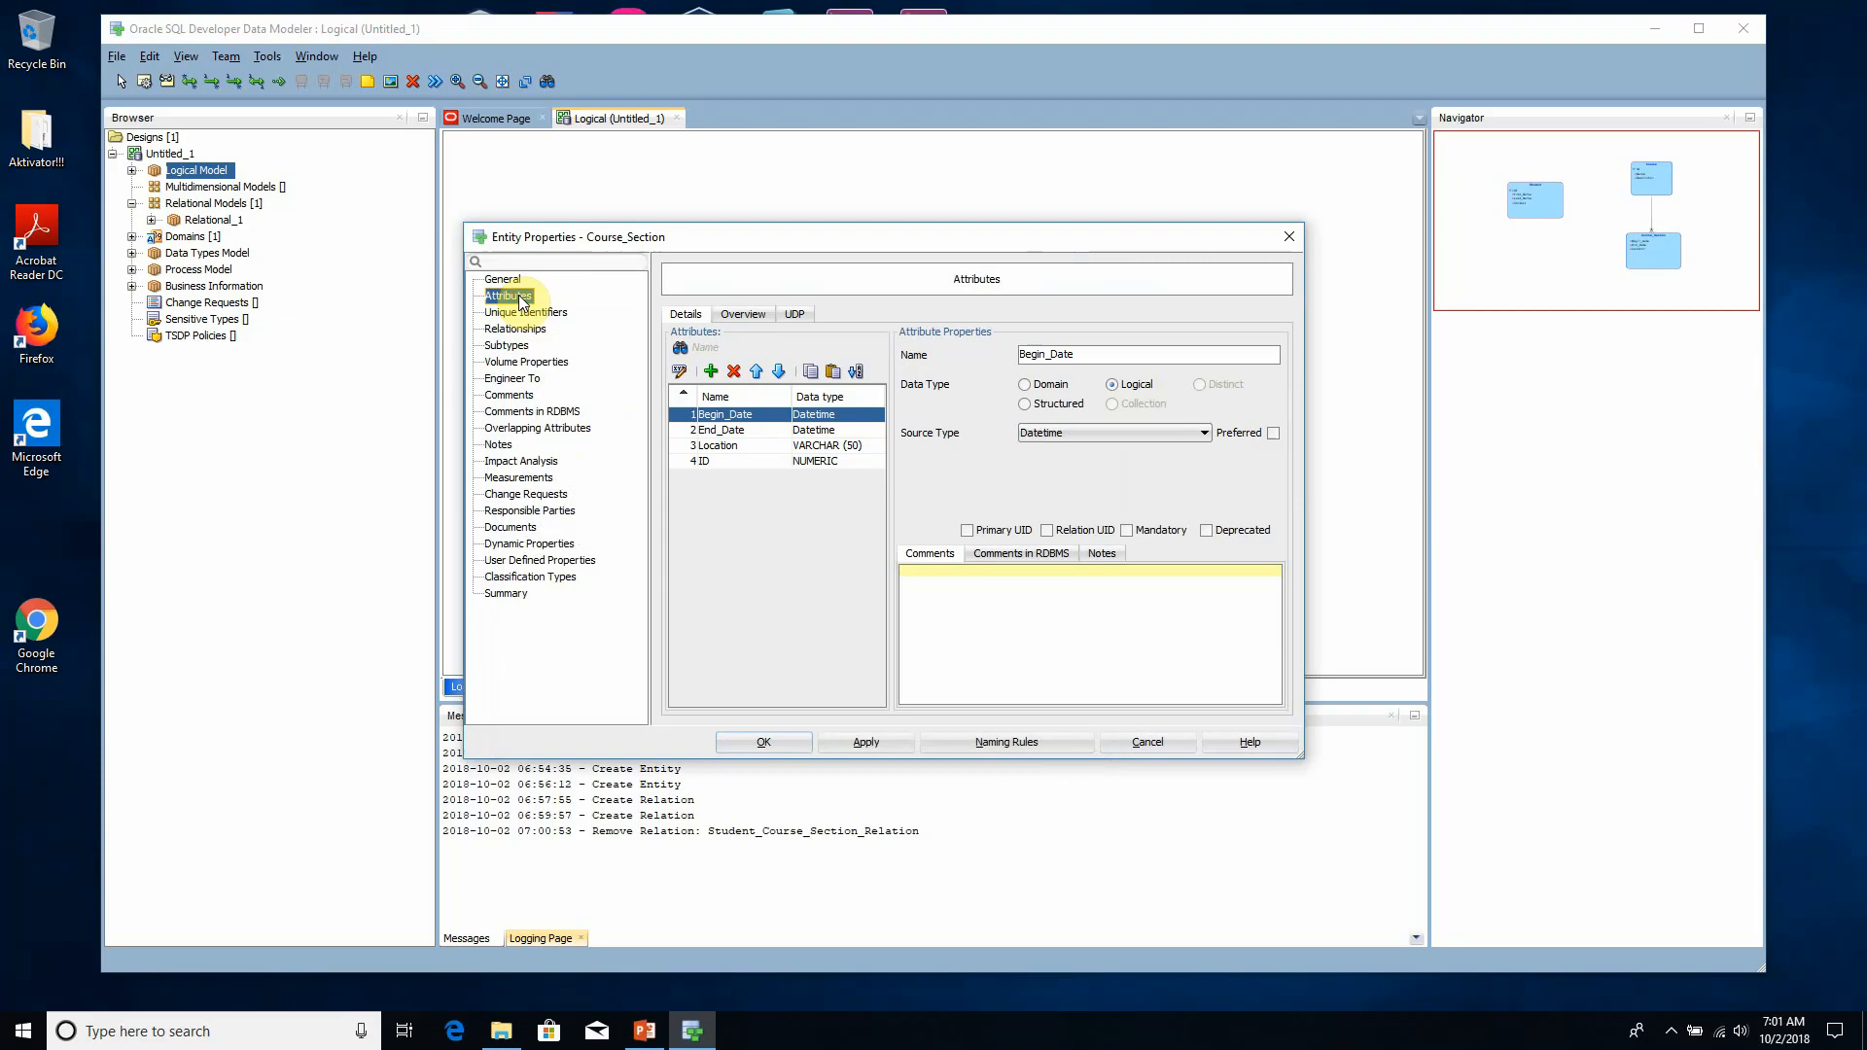
click(504, 280)
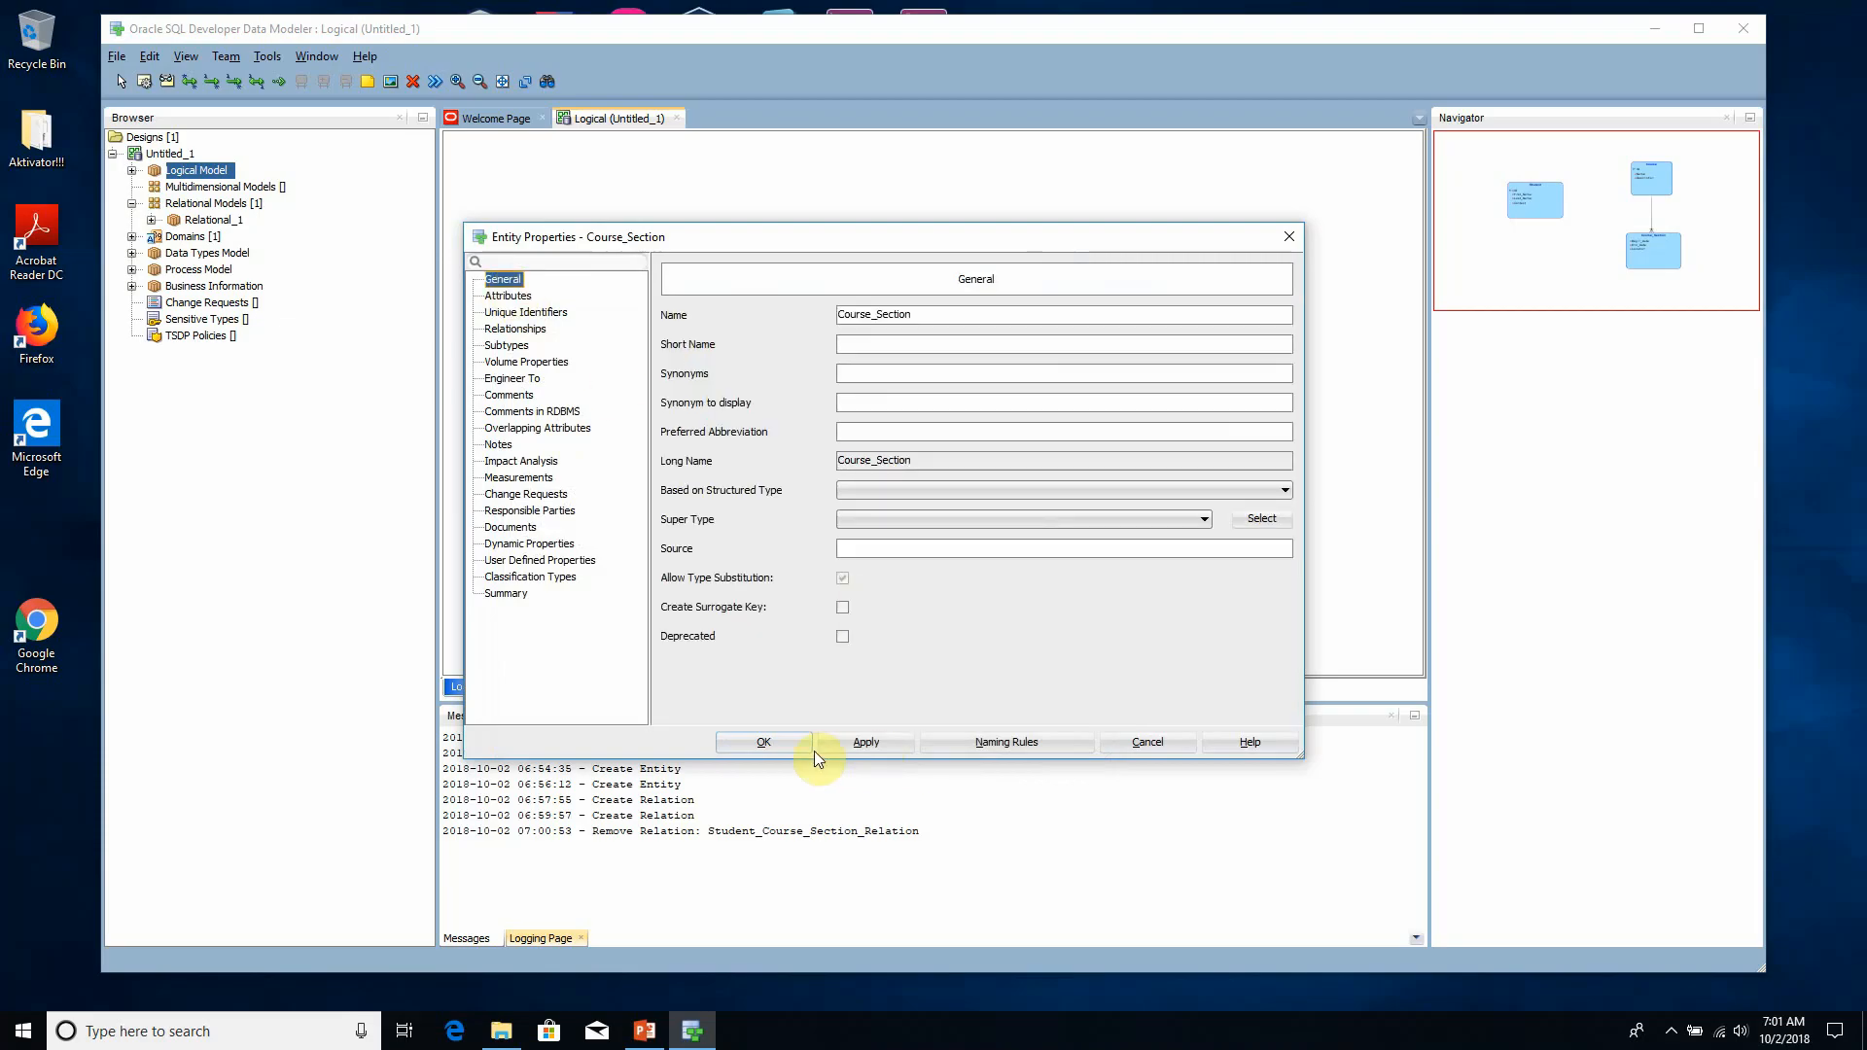
click(782, 743)
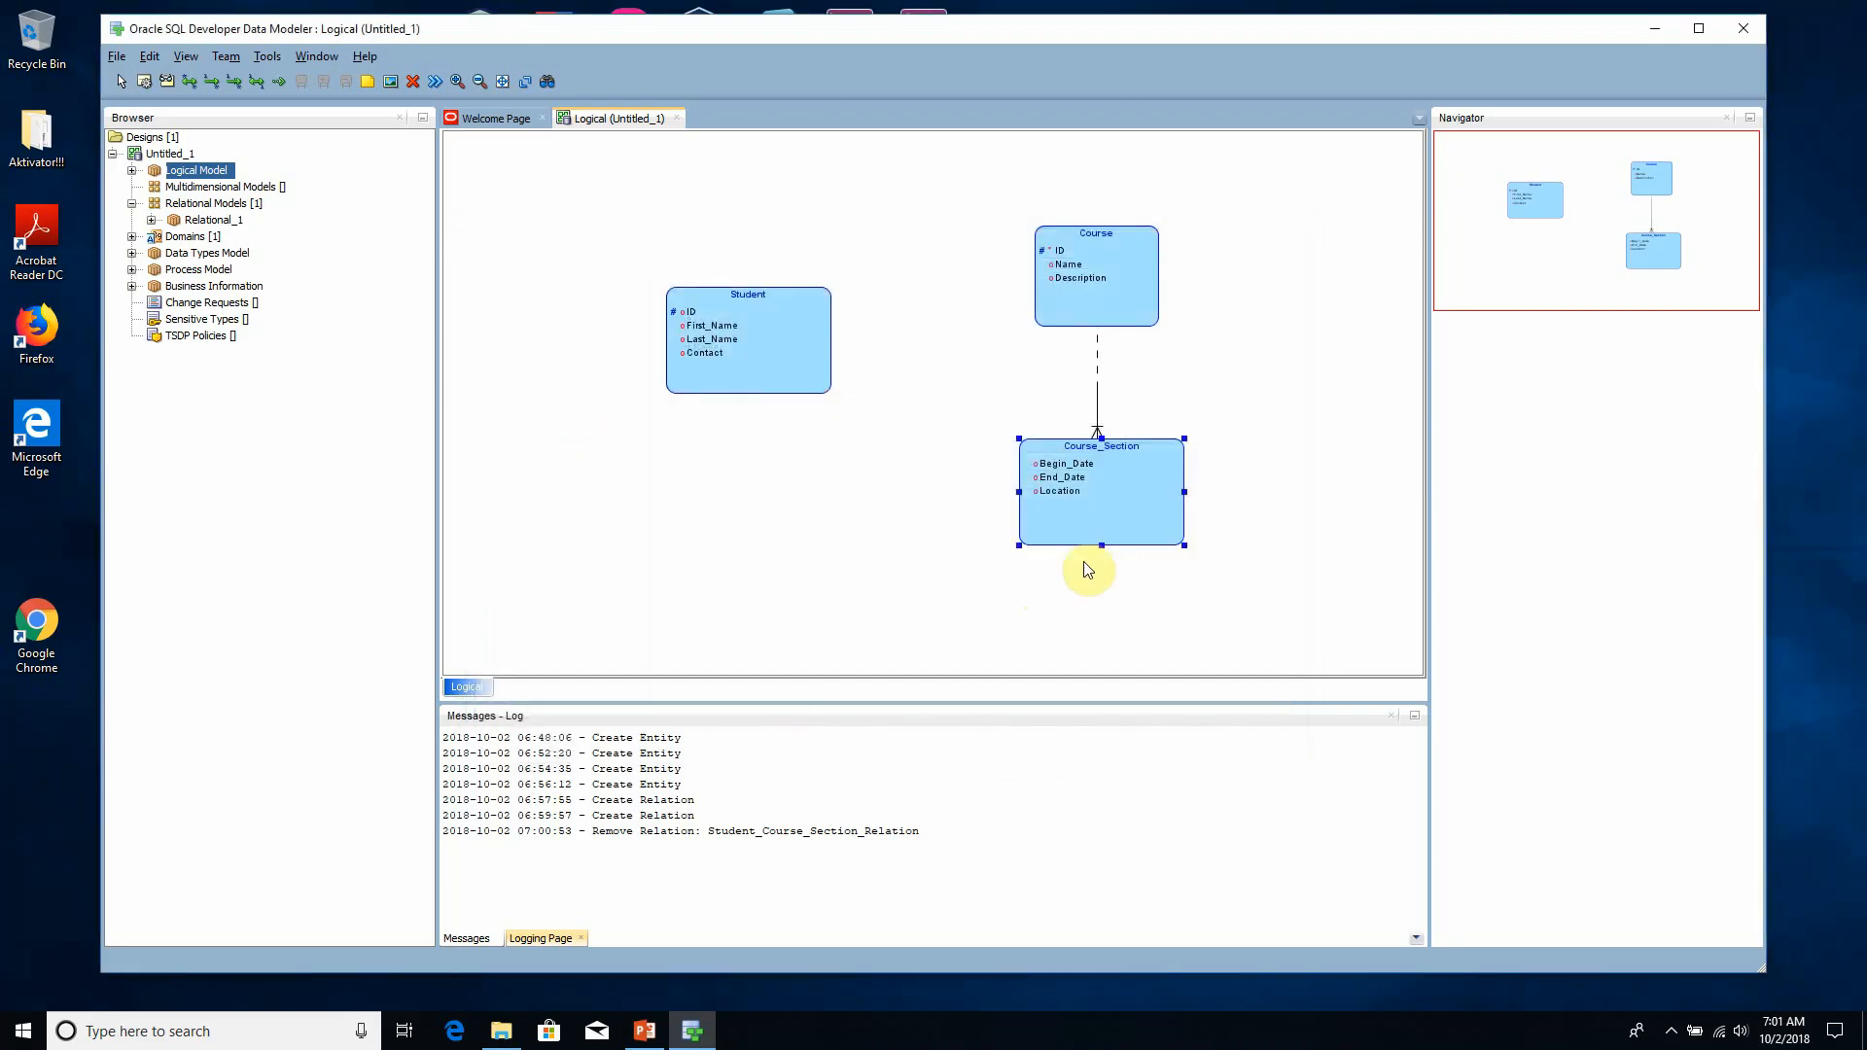
click(1671, 1030)
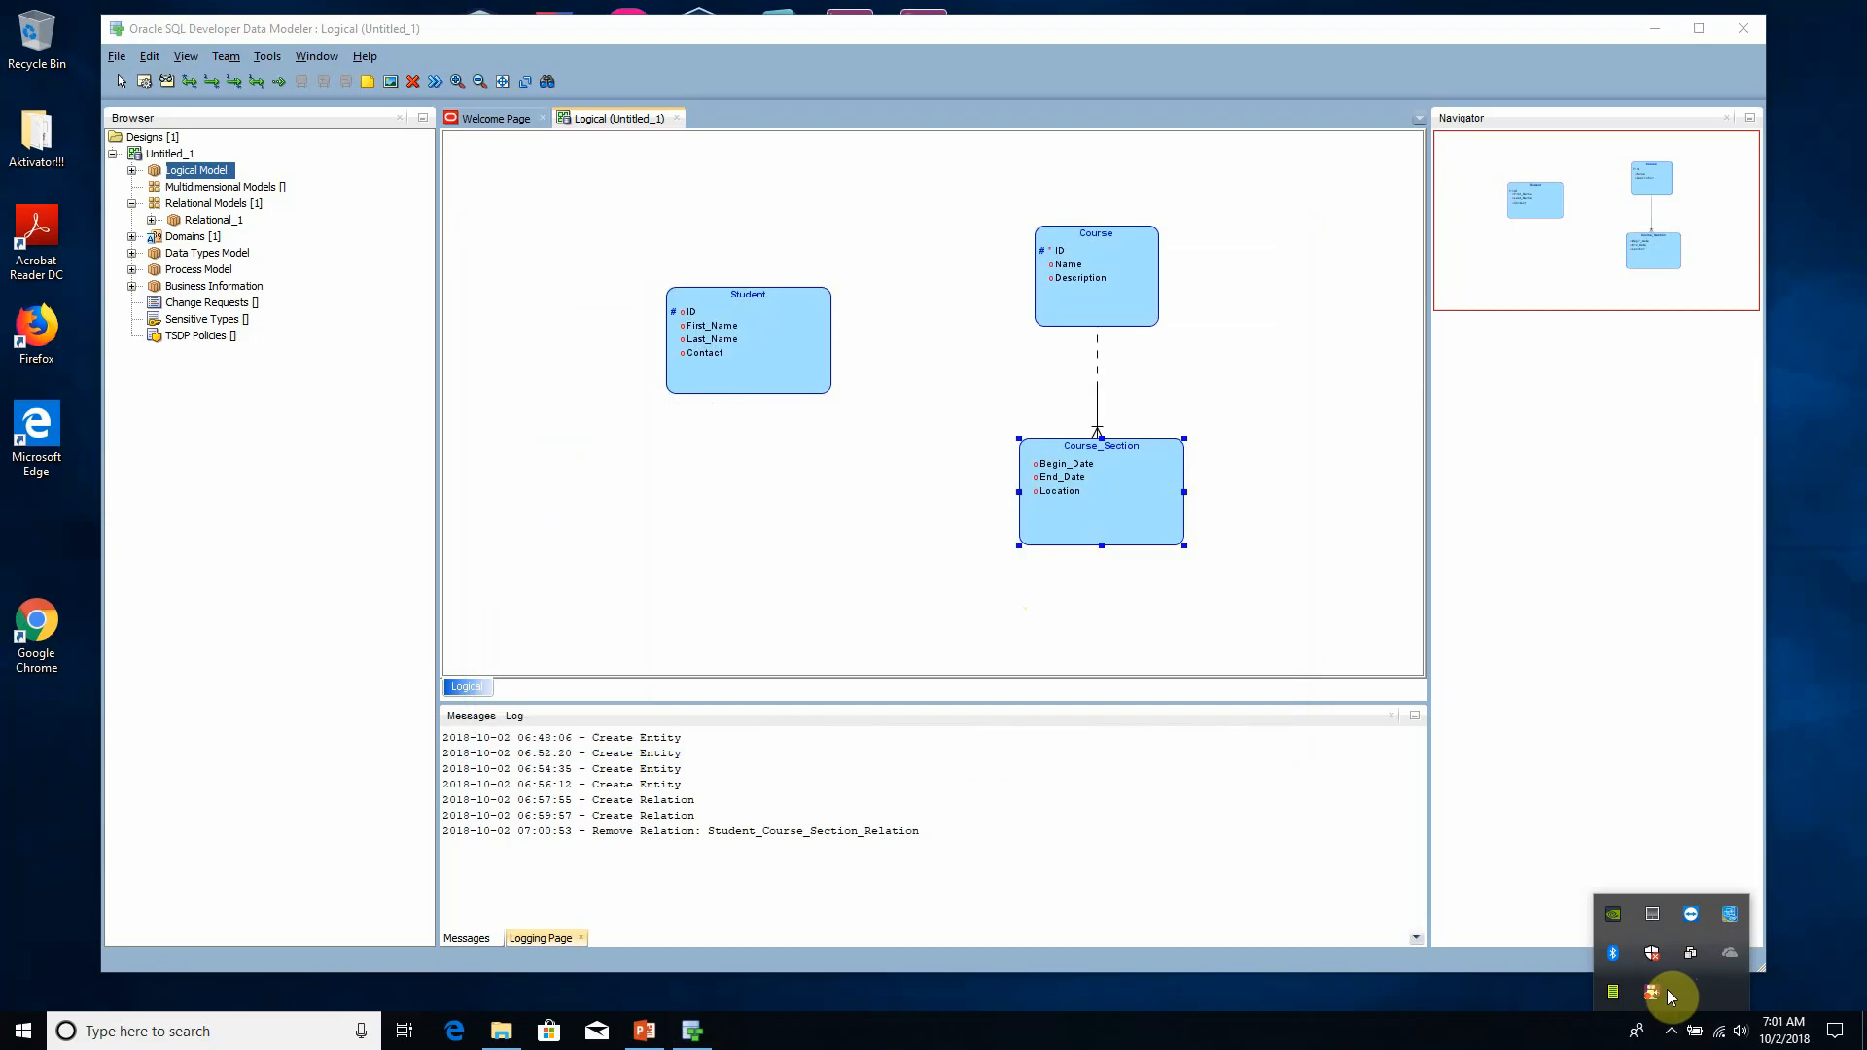
click(1651, 992)
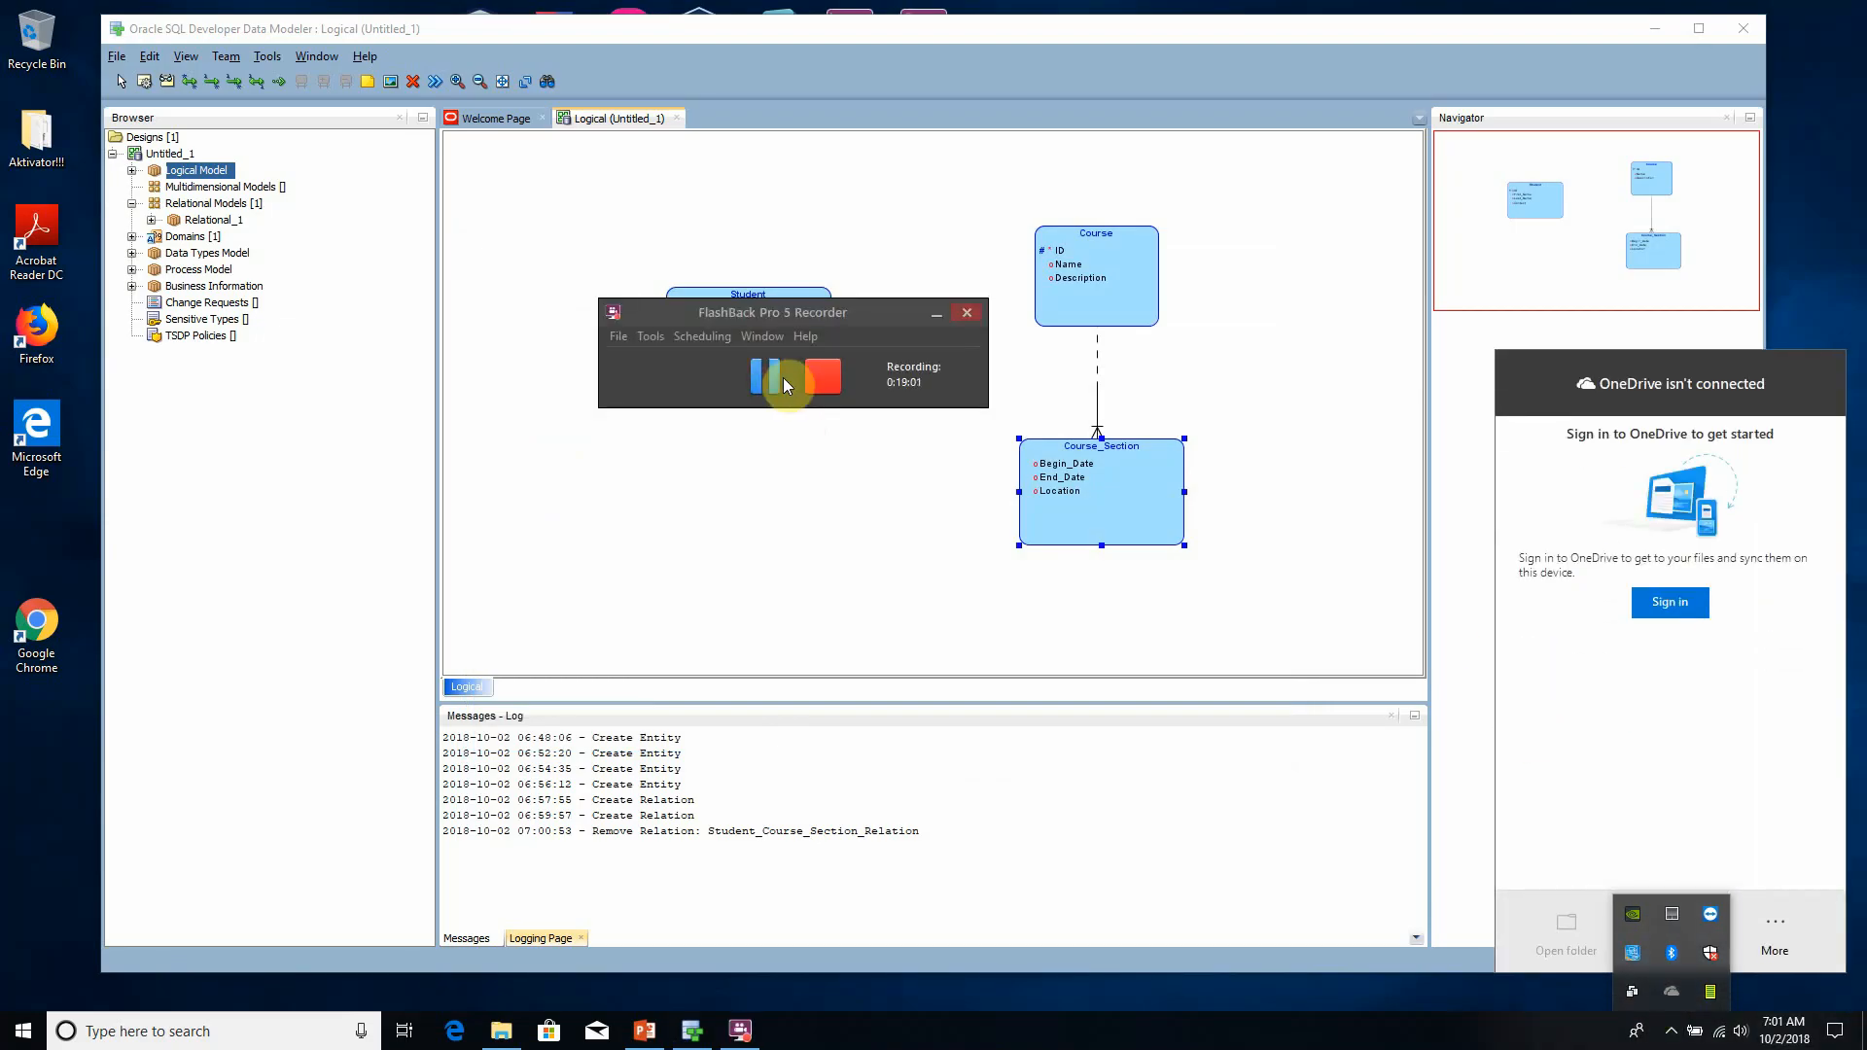
click(784, 377)
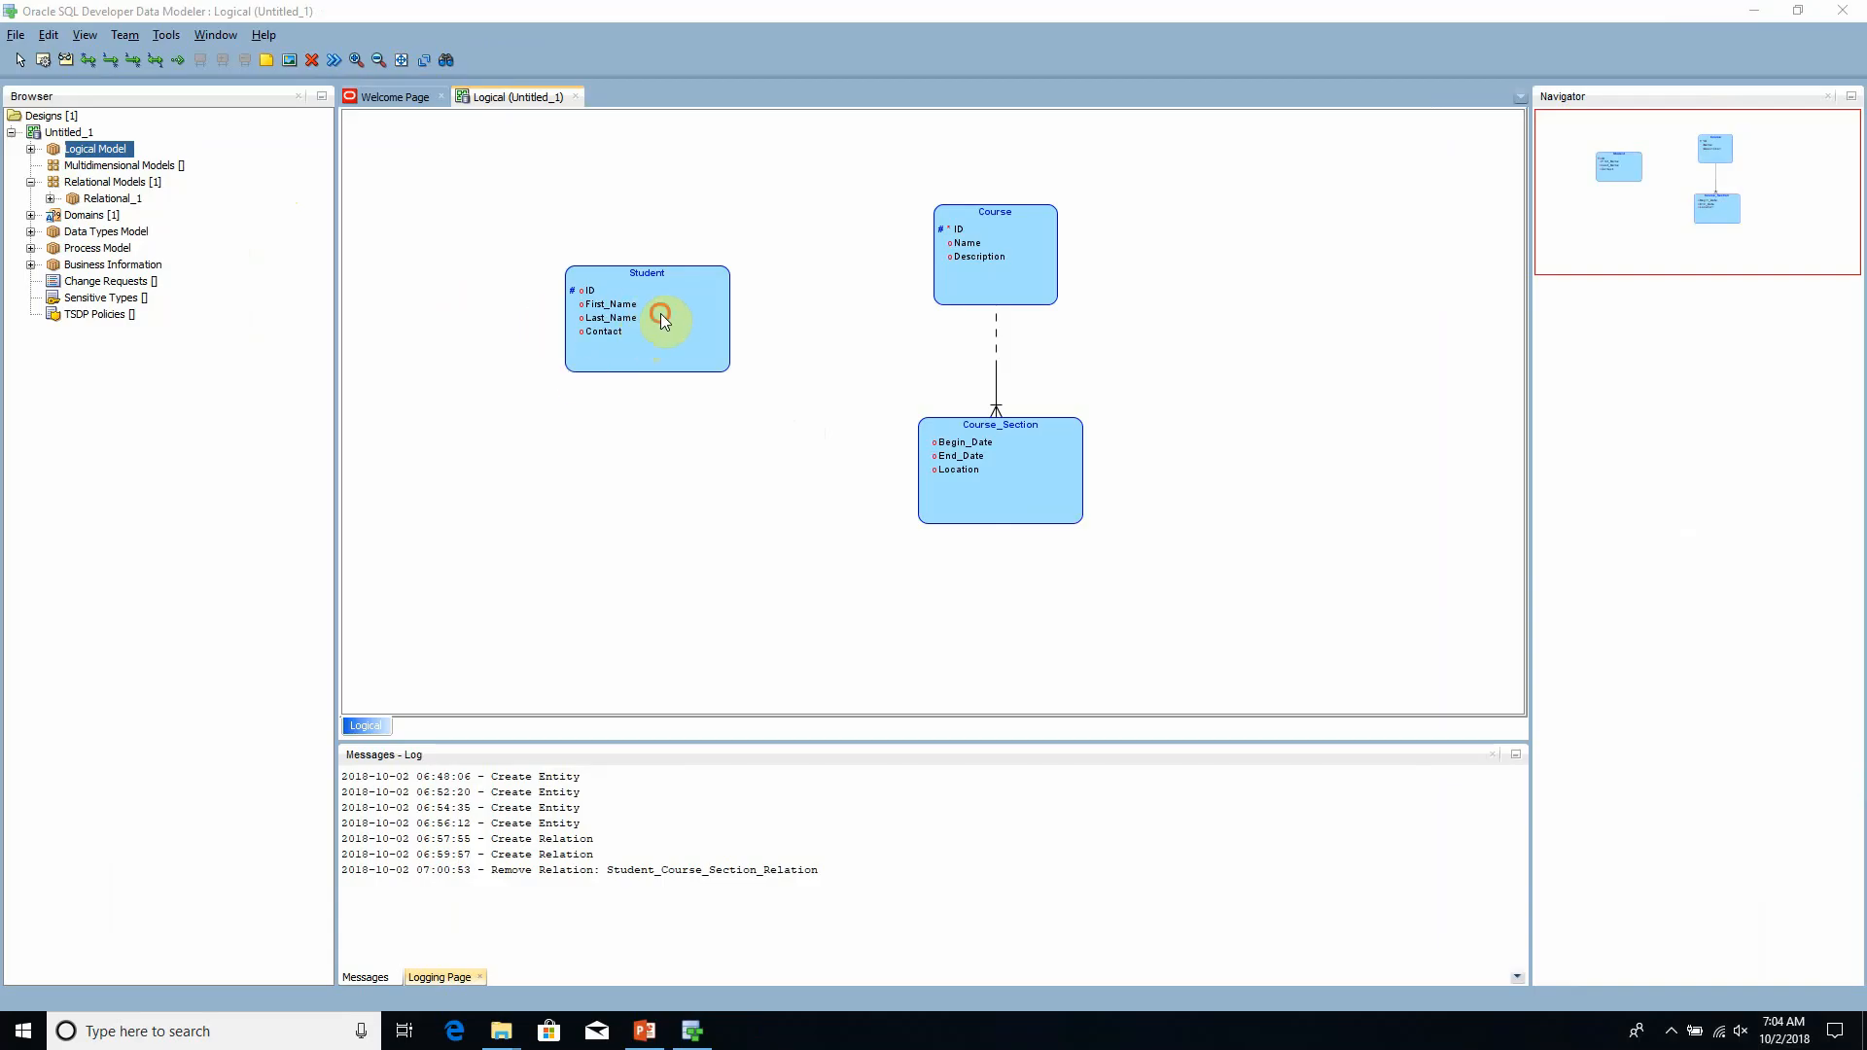
- Shift the Student entity slightly left and create an entity named Student_Course_Section, placing it below Student and beside Course_Section
drag(661, 313, 619, 309)
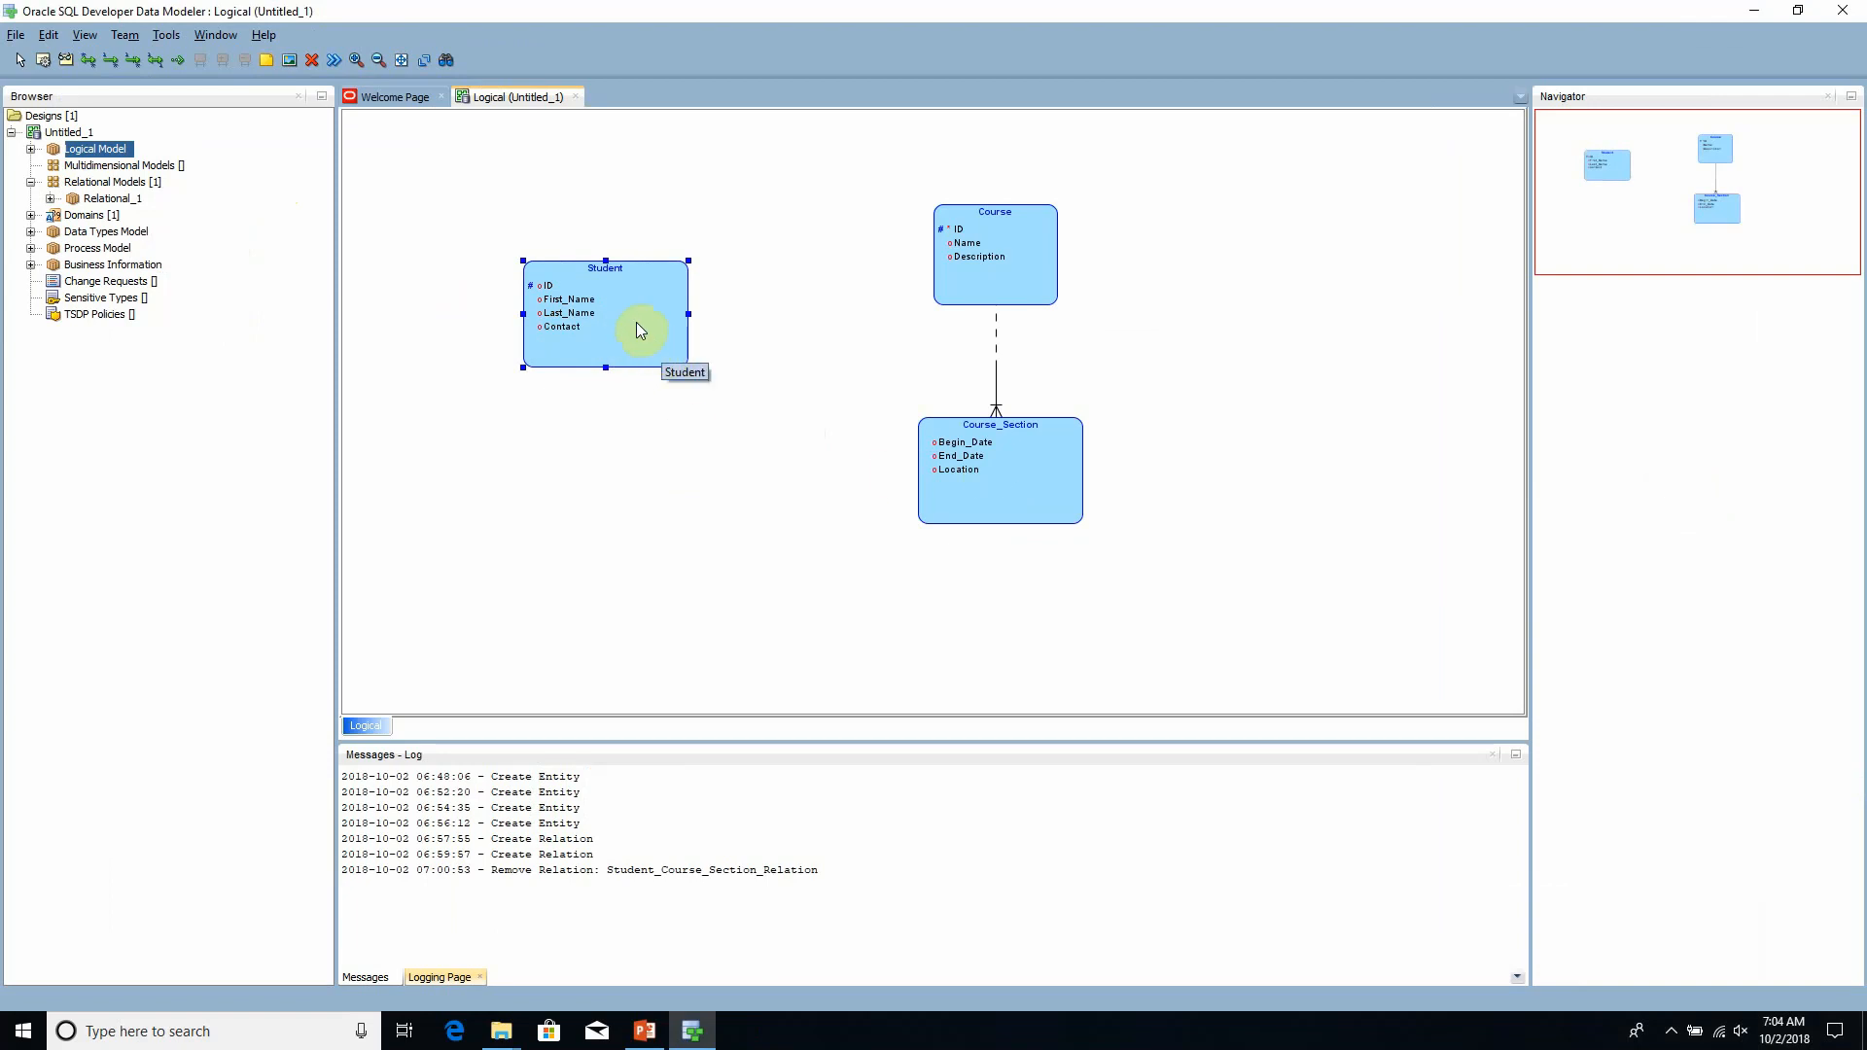
click(67, 60)
click(684, 467)
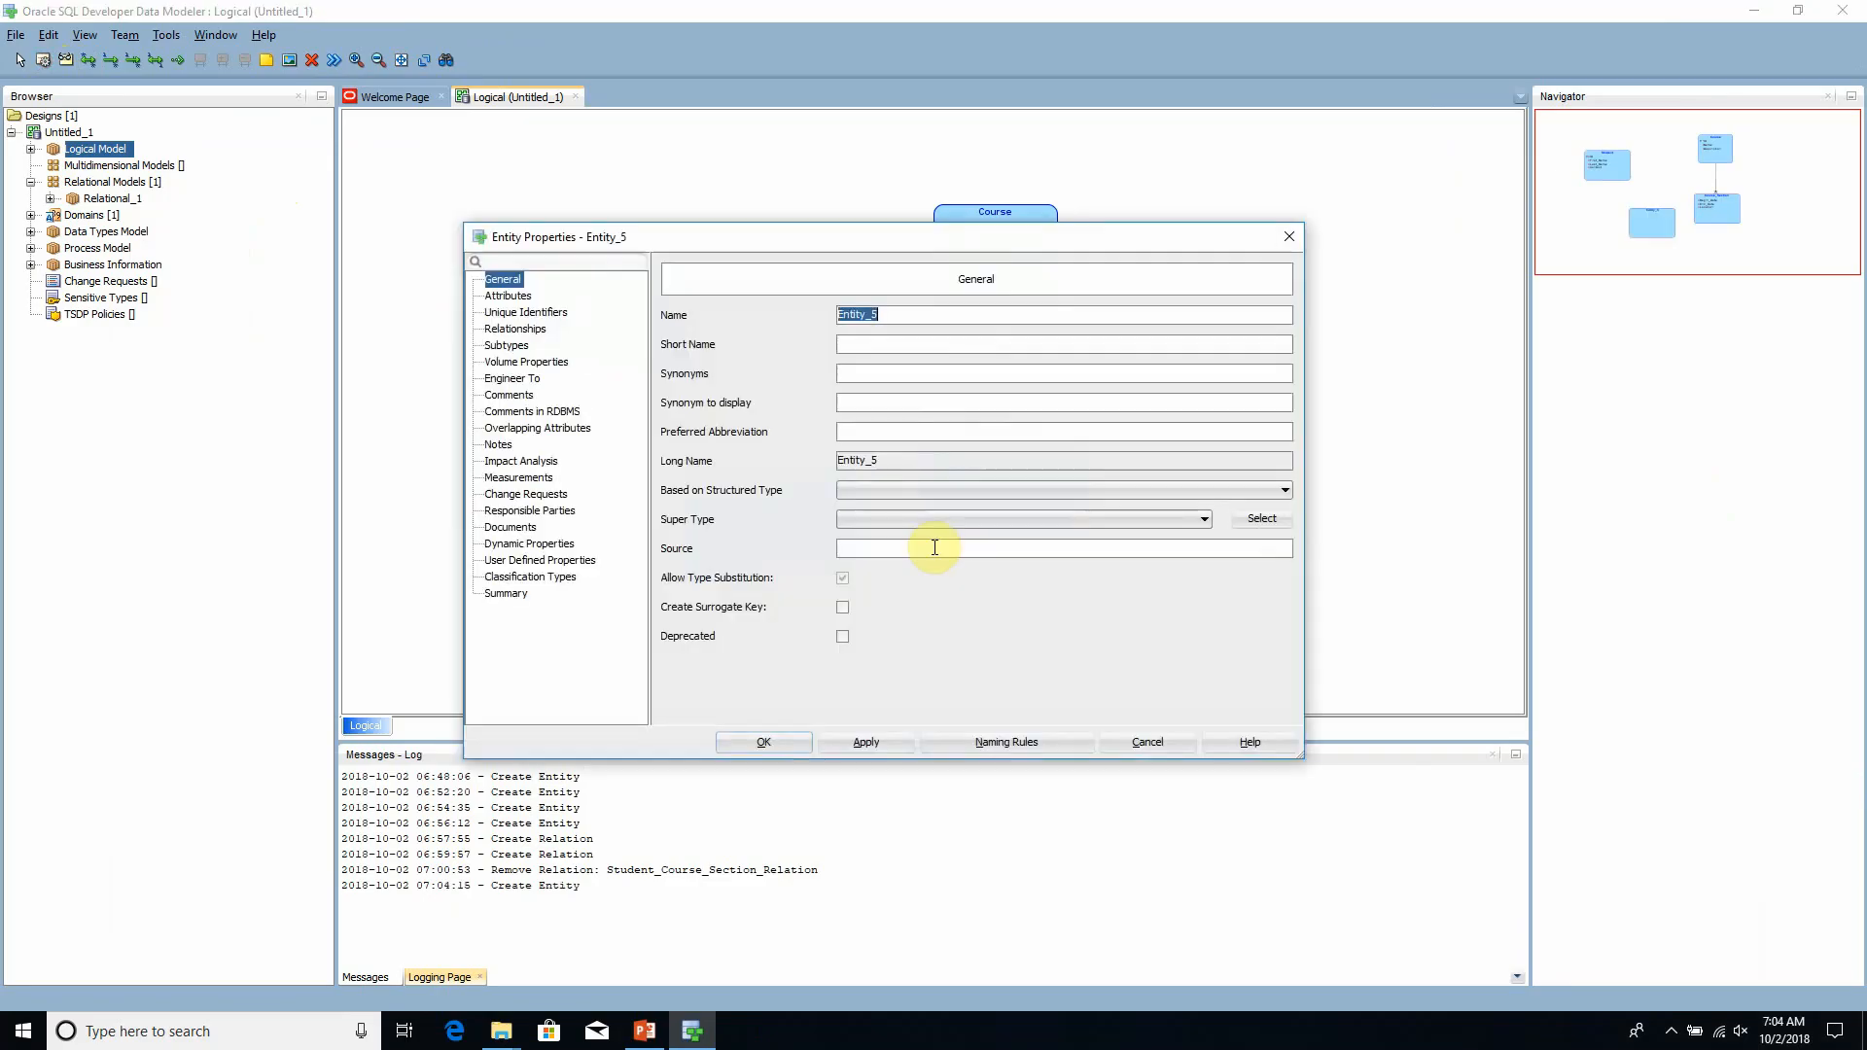
text(Student_Course_Section)
key(Return)
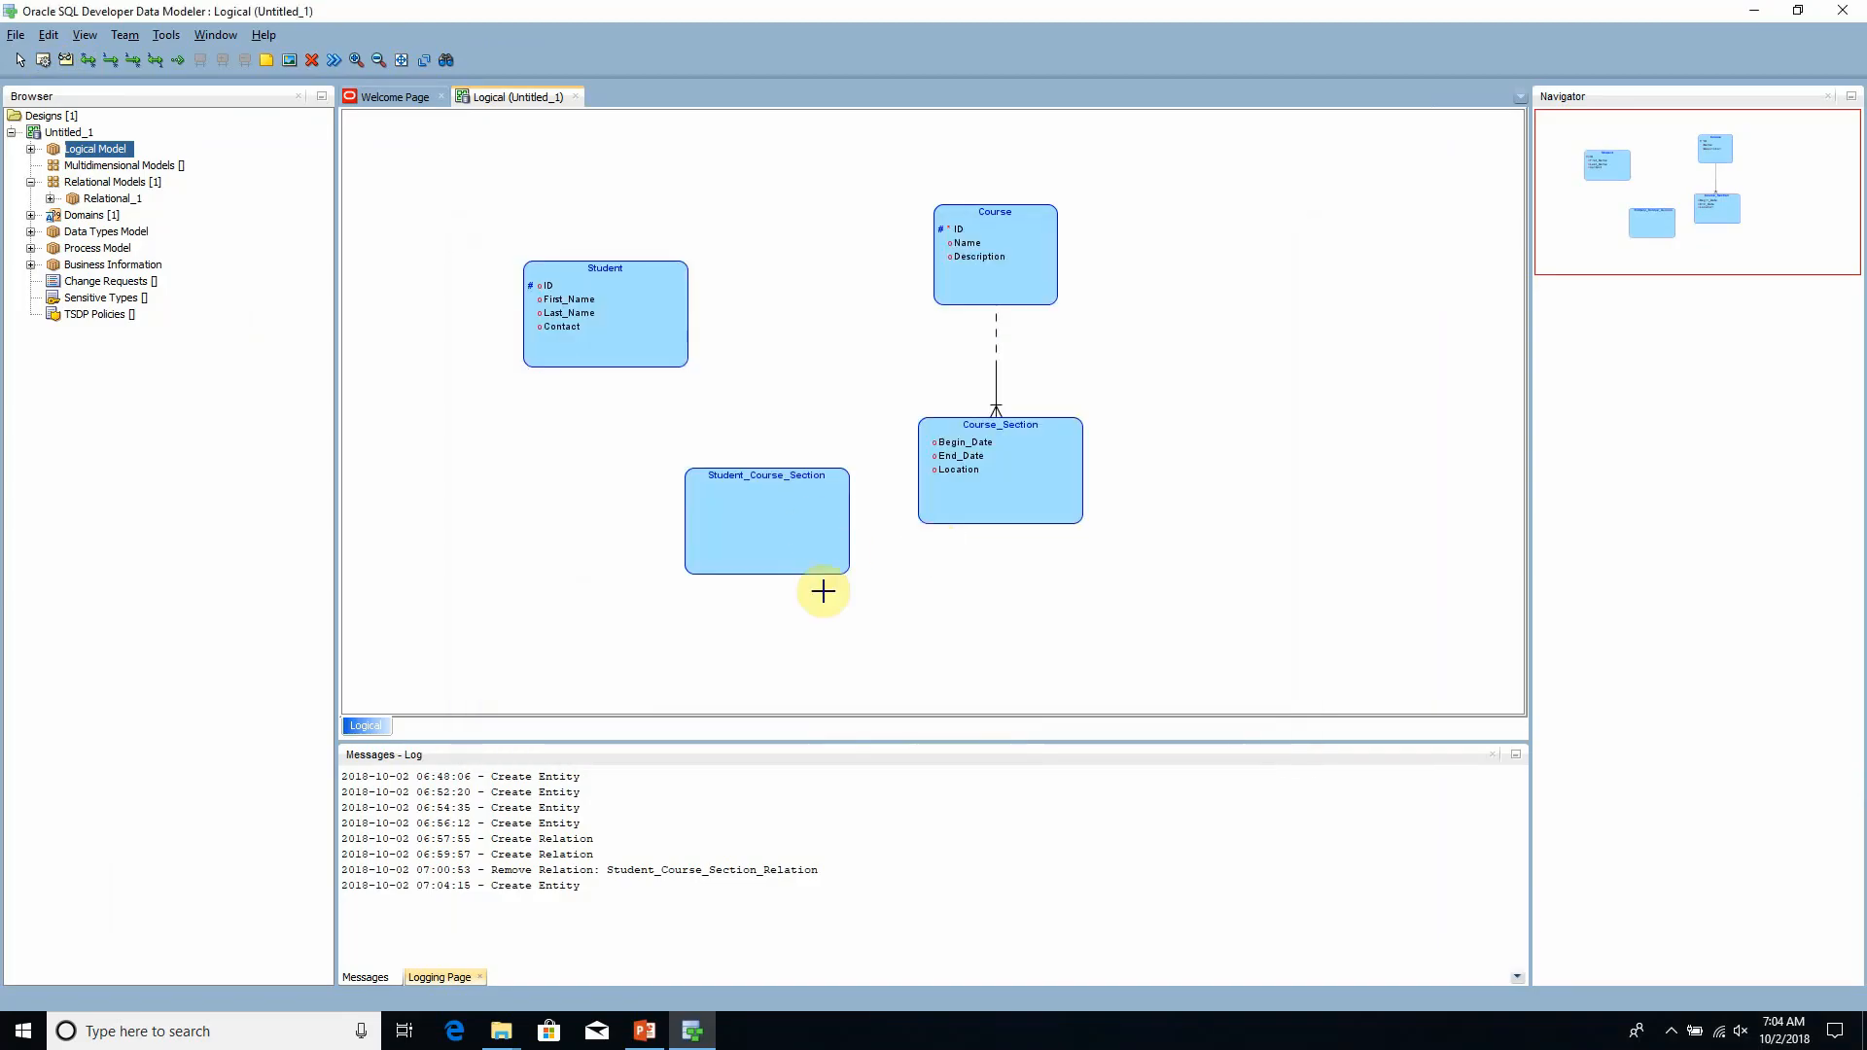
click(20, 60)
drag(813, 516, 731, 489)
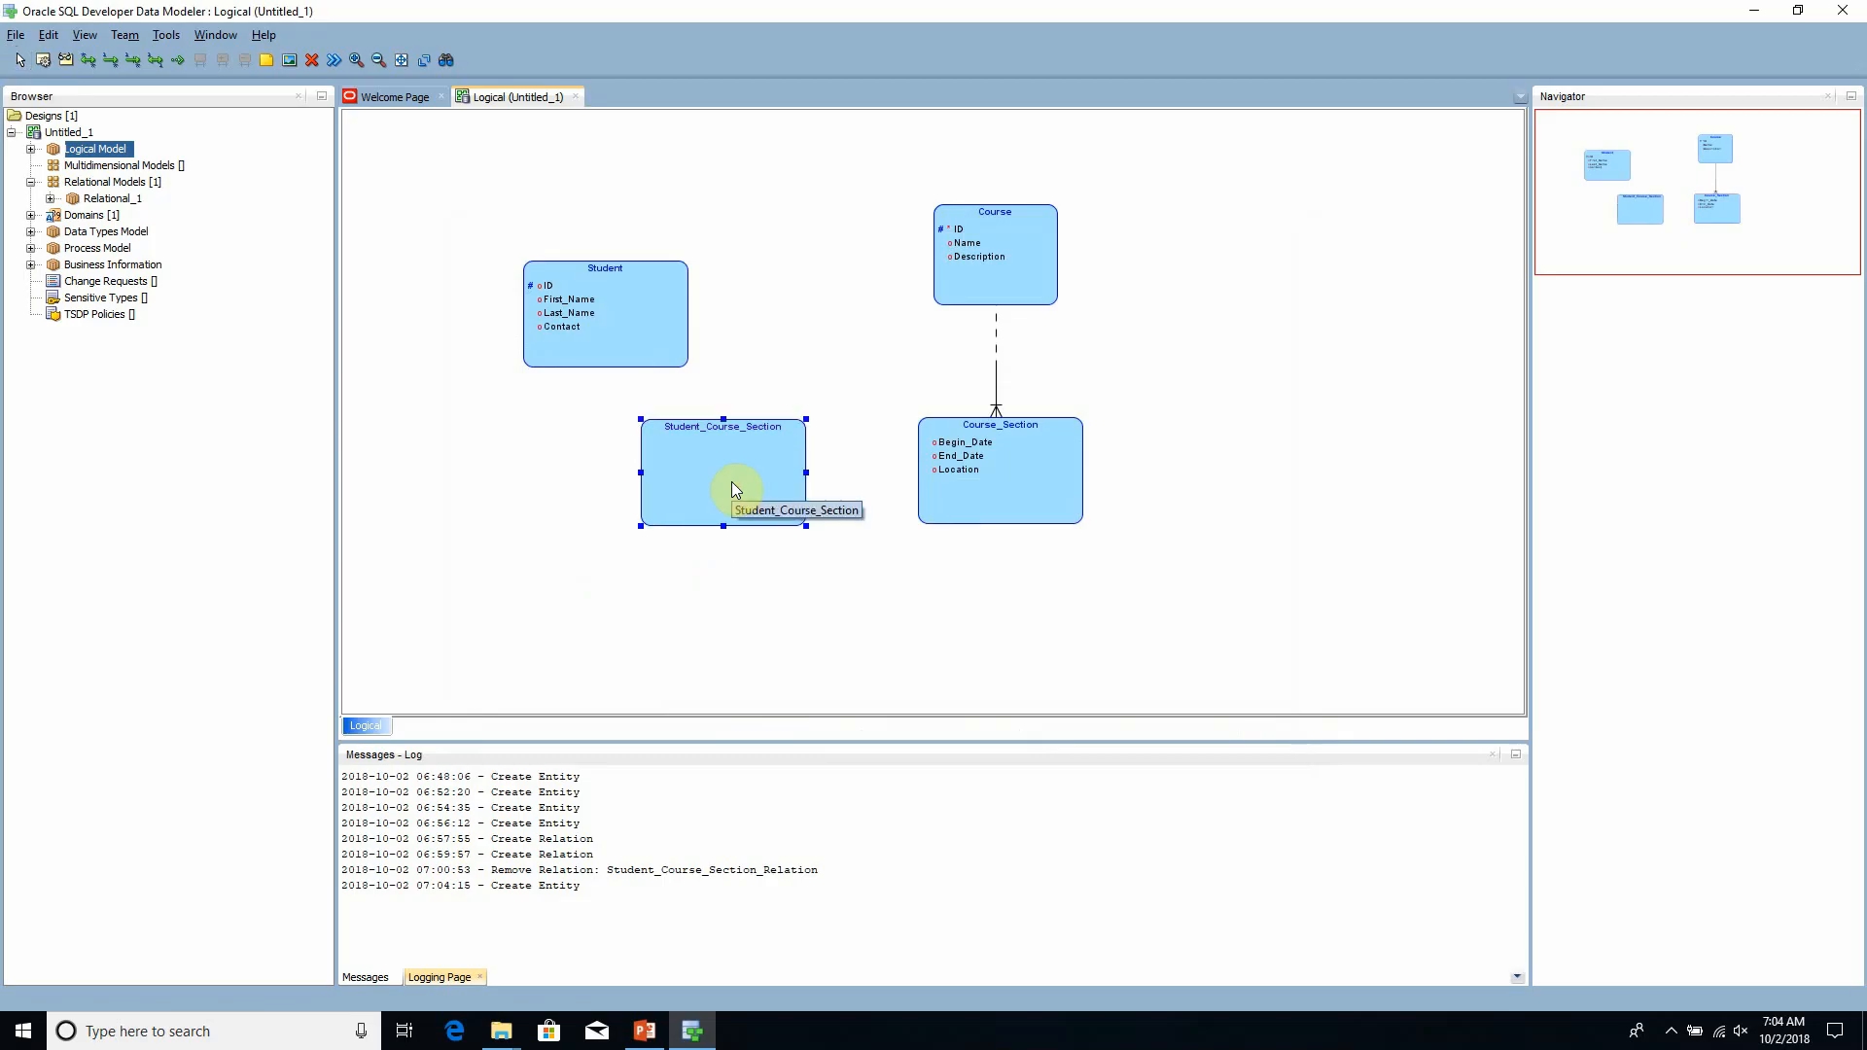
- Add a Grade attribute with the logical data type SMALLINT to Student_Course_Section, then apply and close its properties
double_click(732, 482)
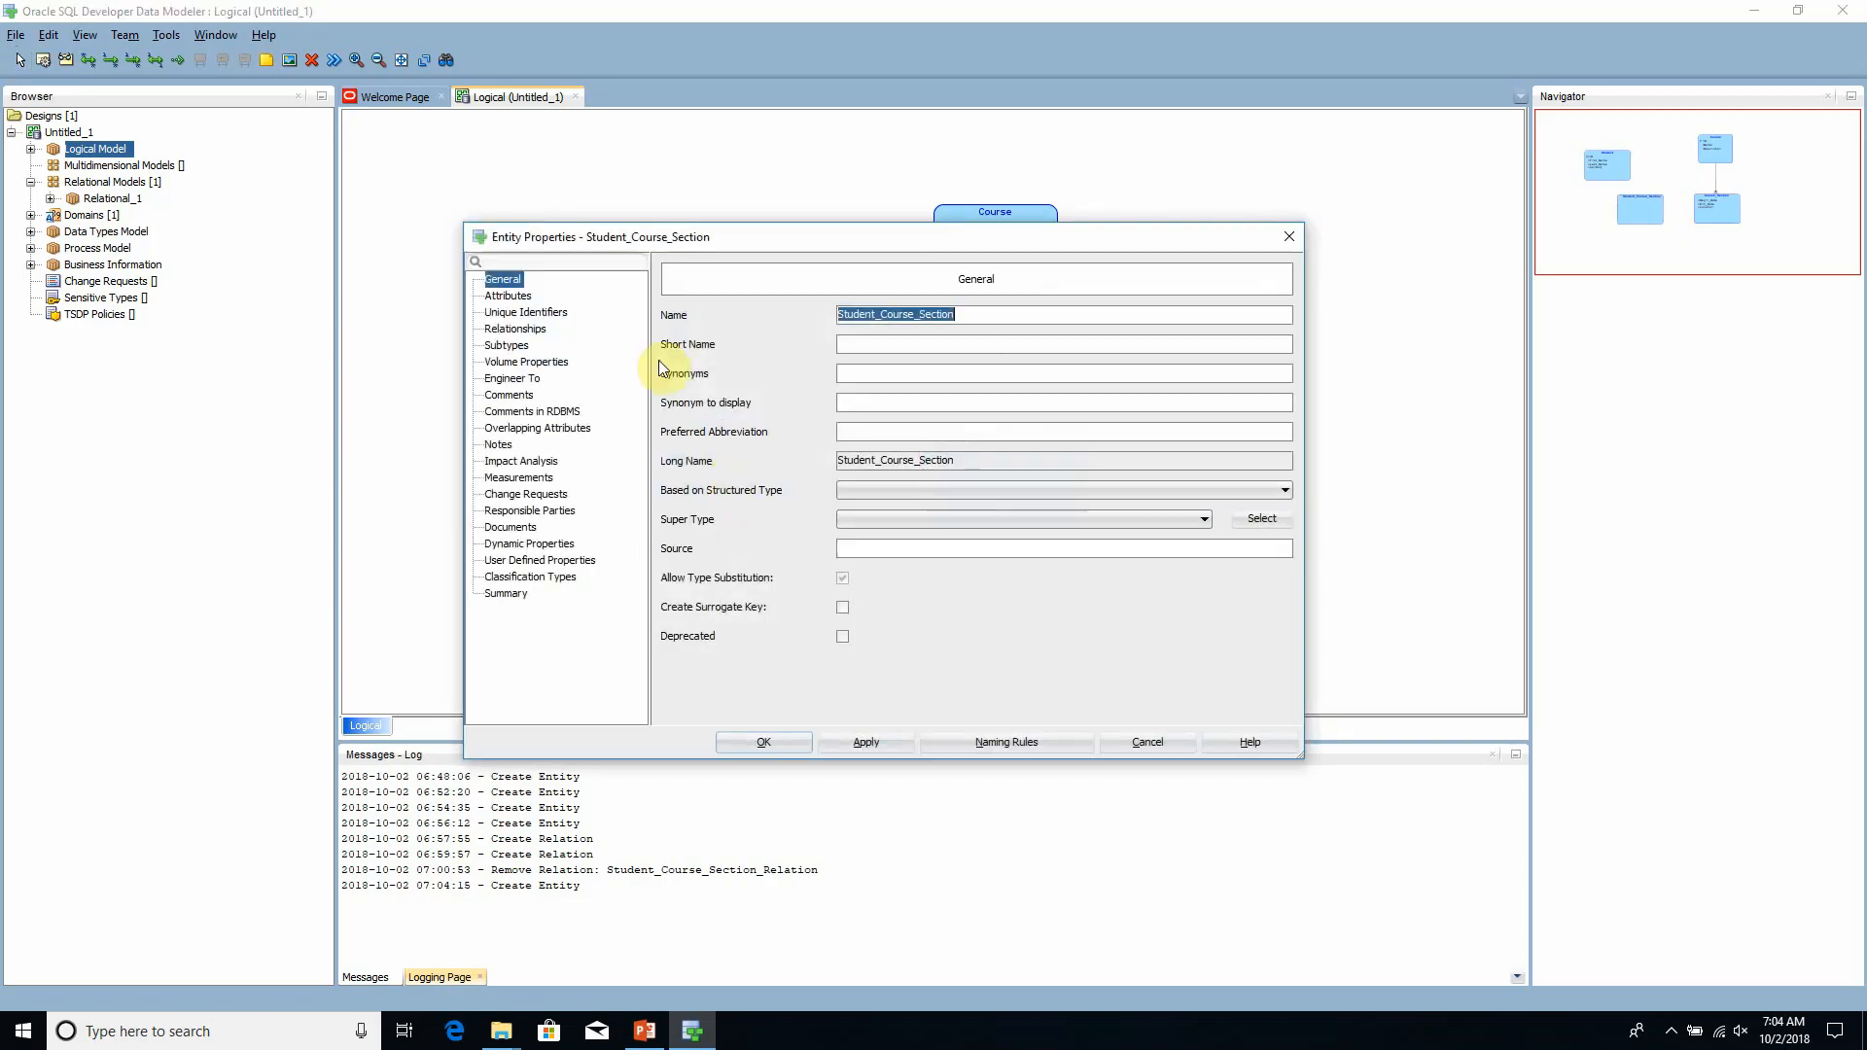
click(507, 296)
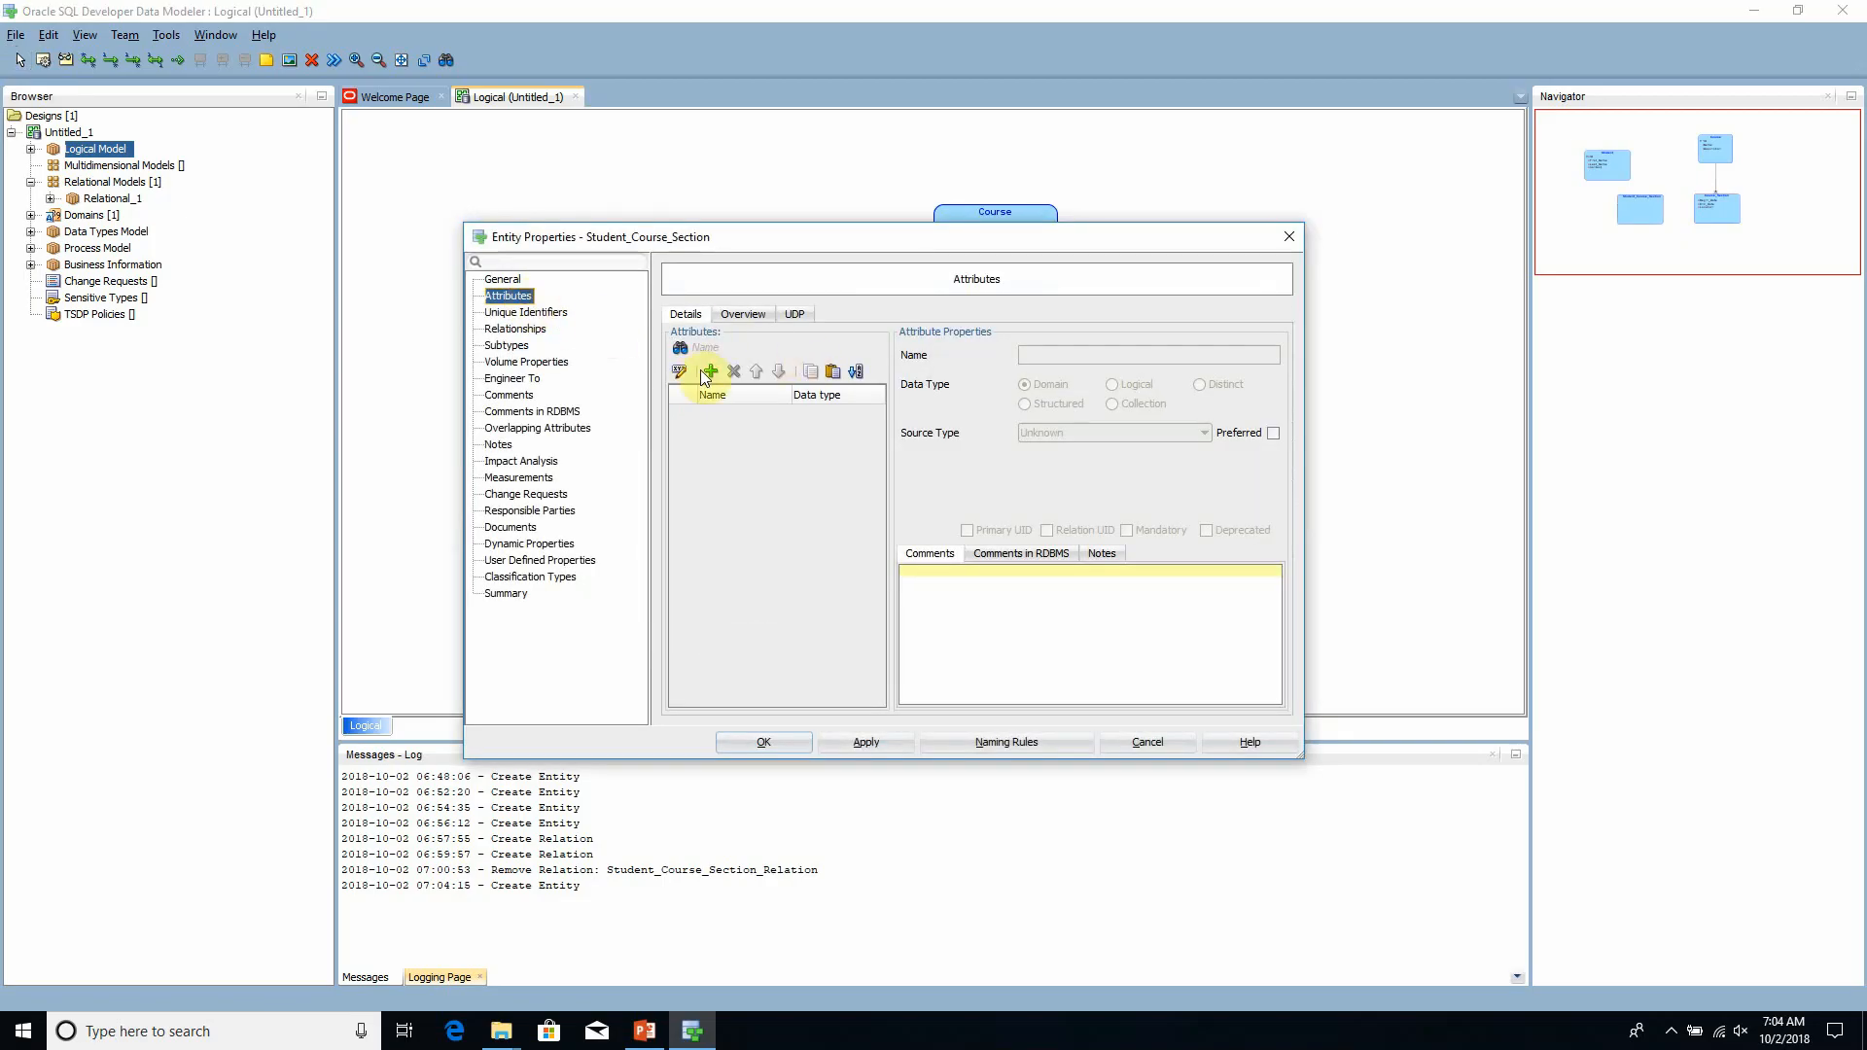
click(710, 371)
text(Grade)
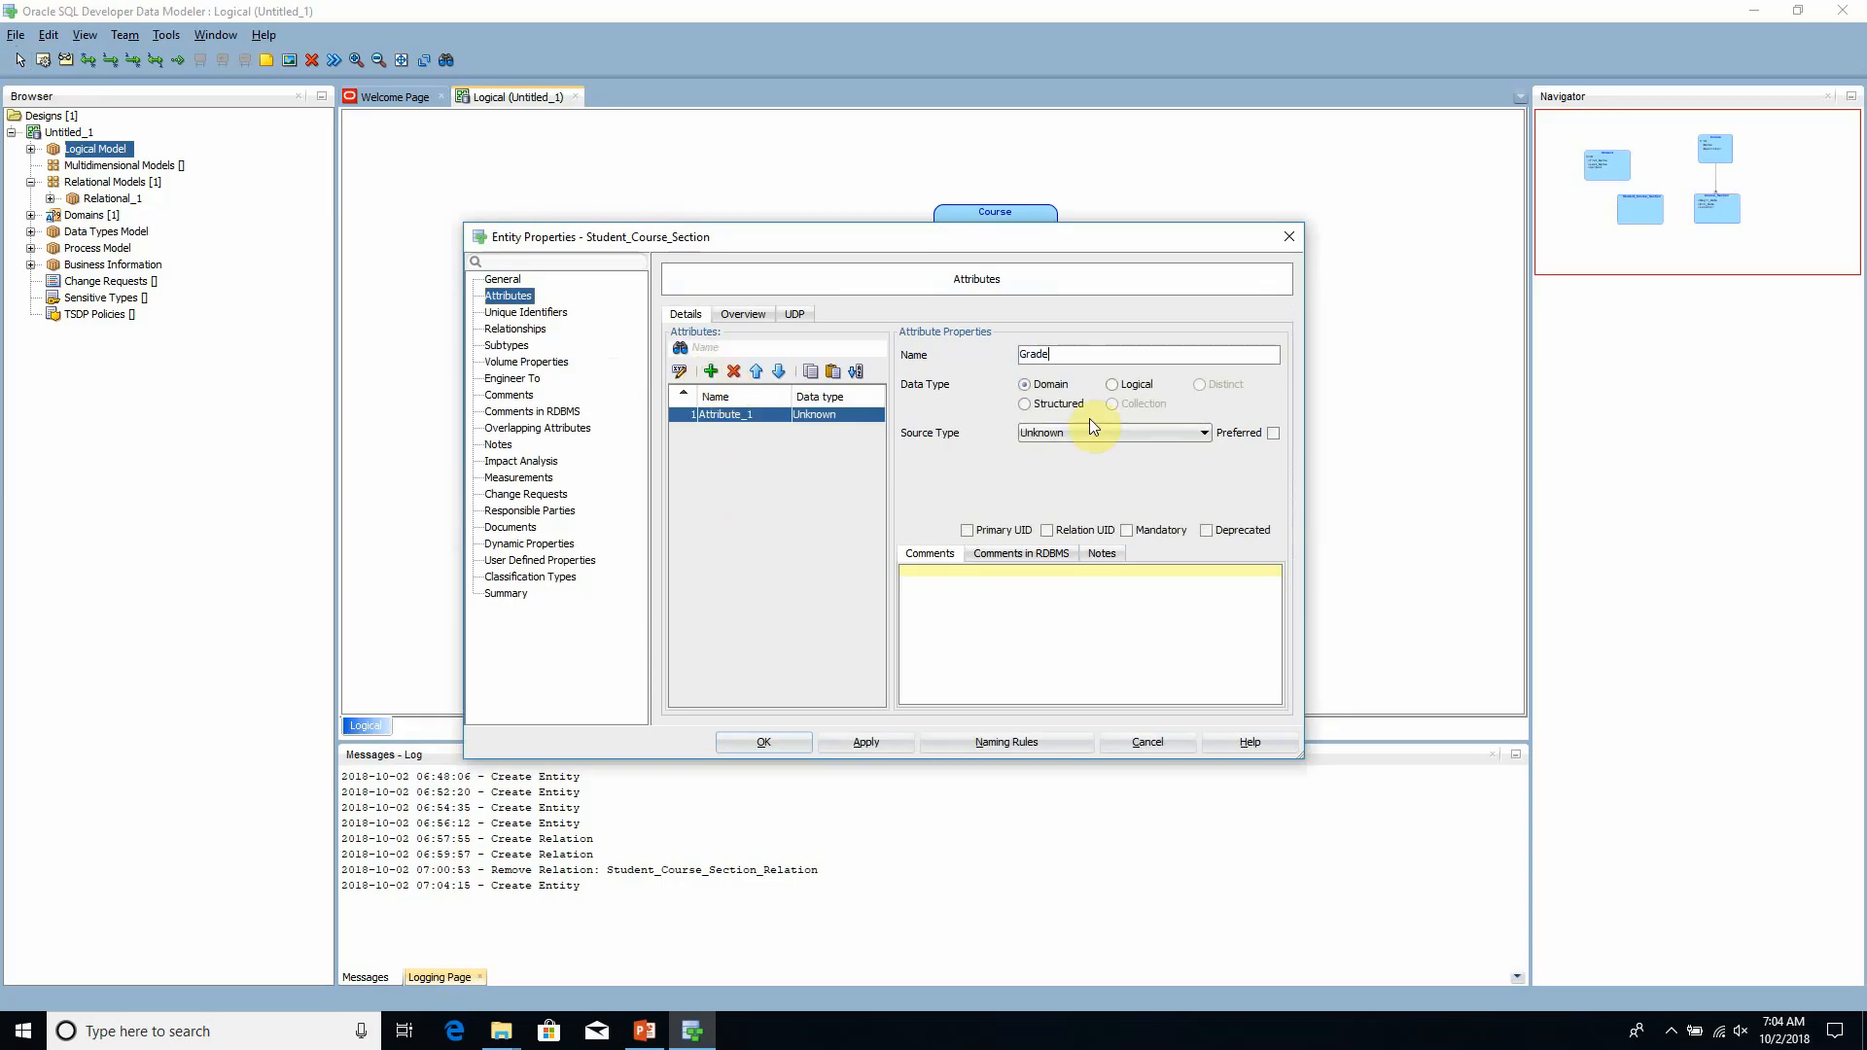
click(1134, 388)
click(1117, 429)
key(s)
key(s)
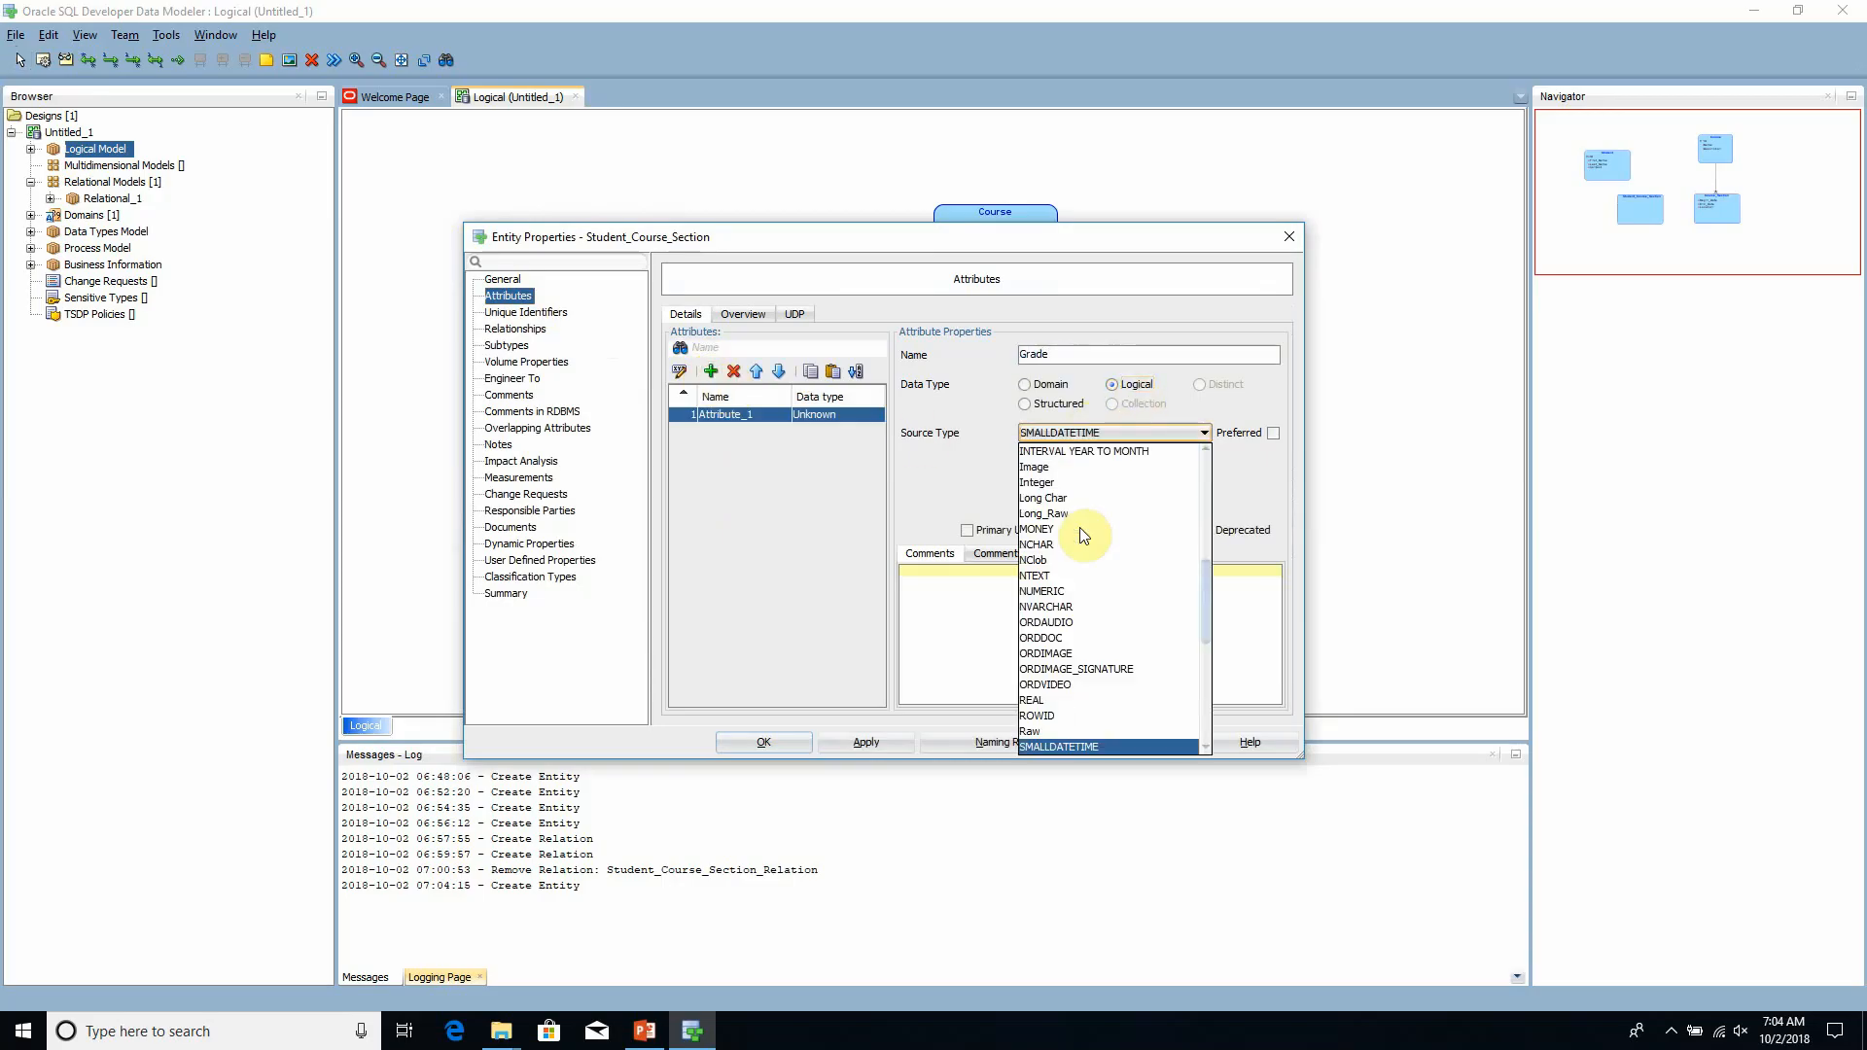
click(1065, 745)
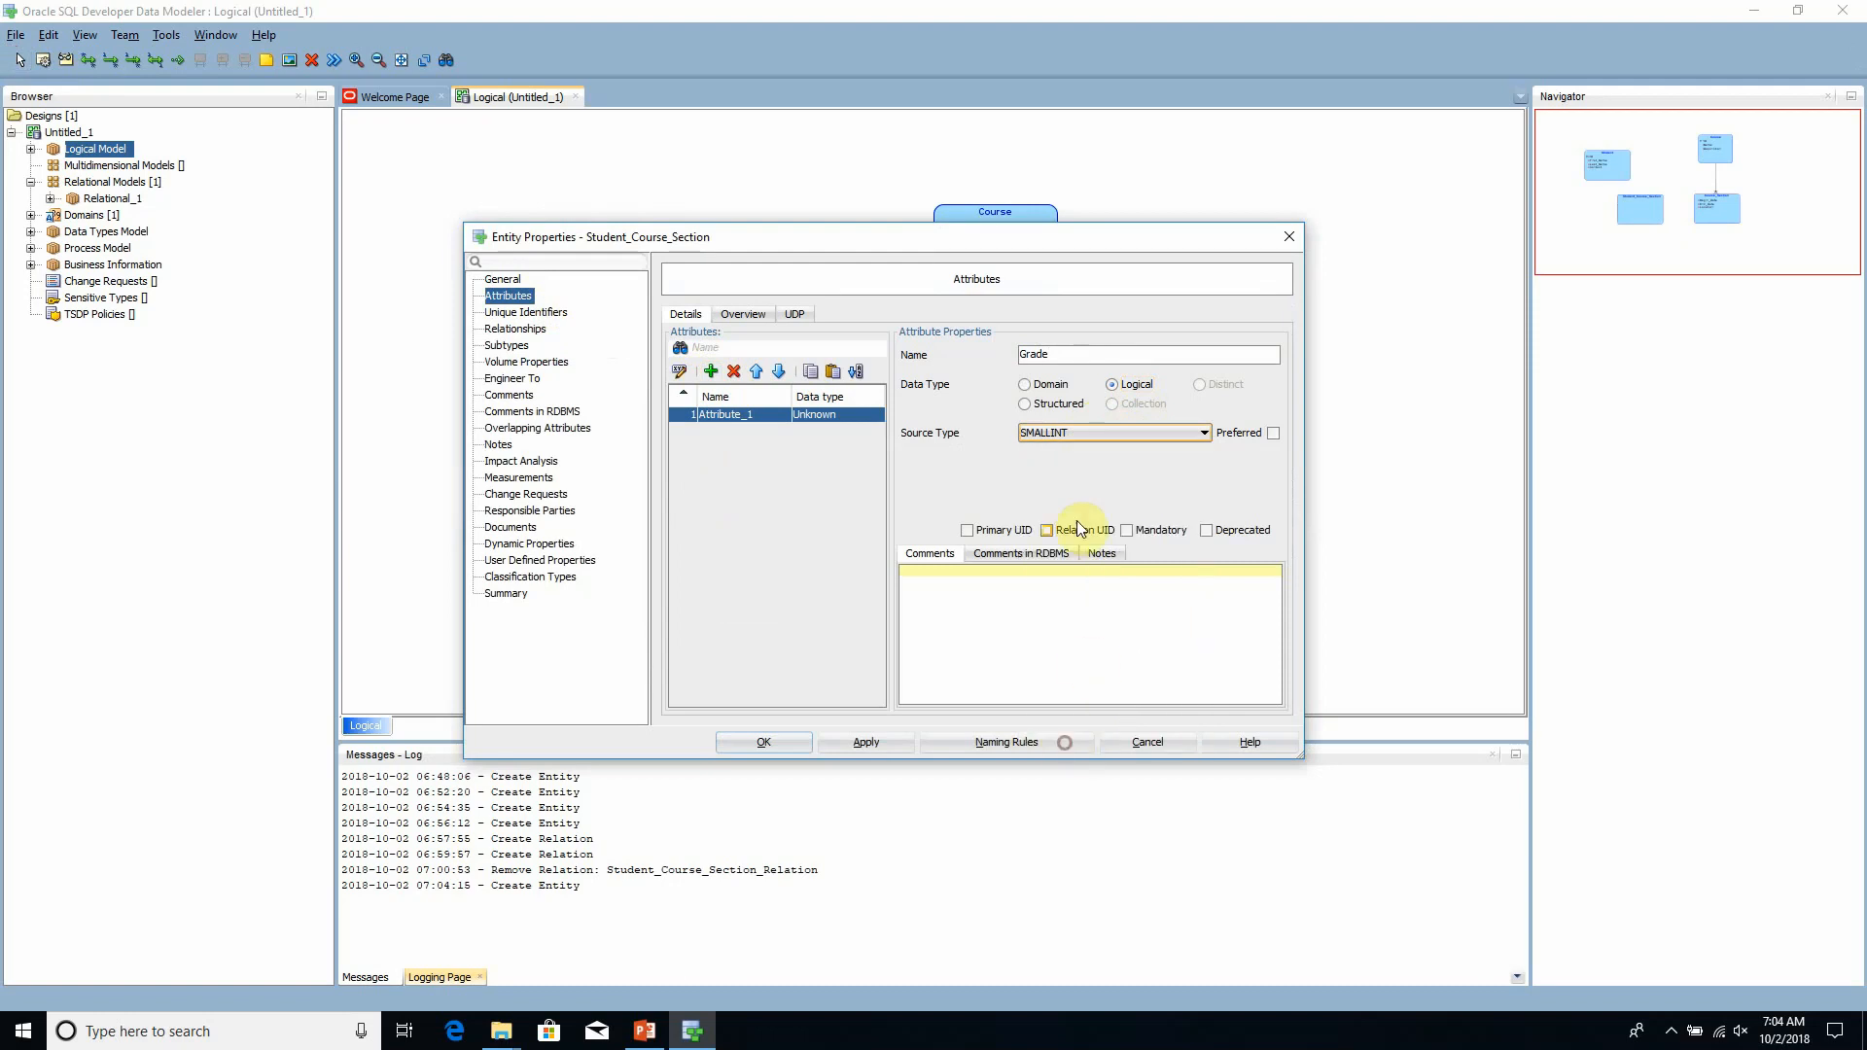
click(884, 750)
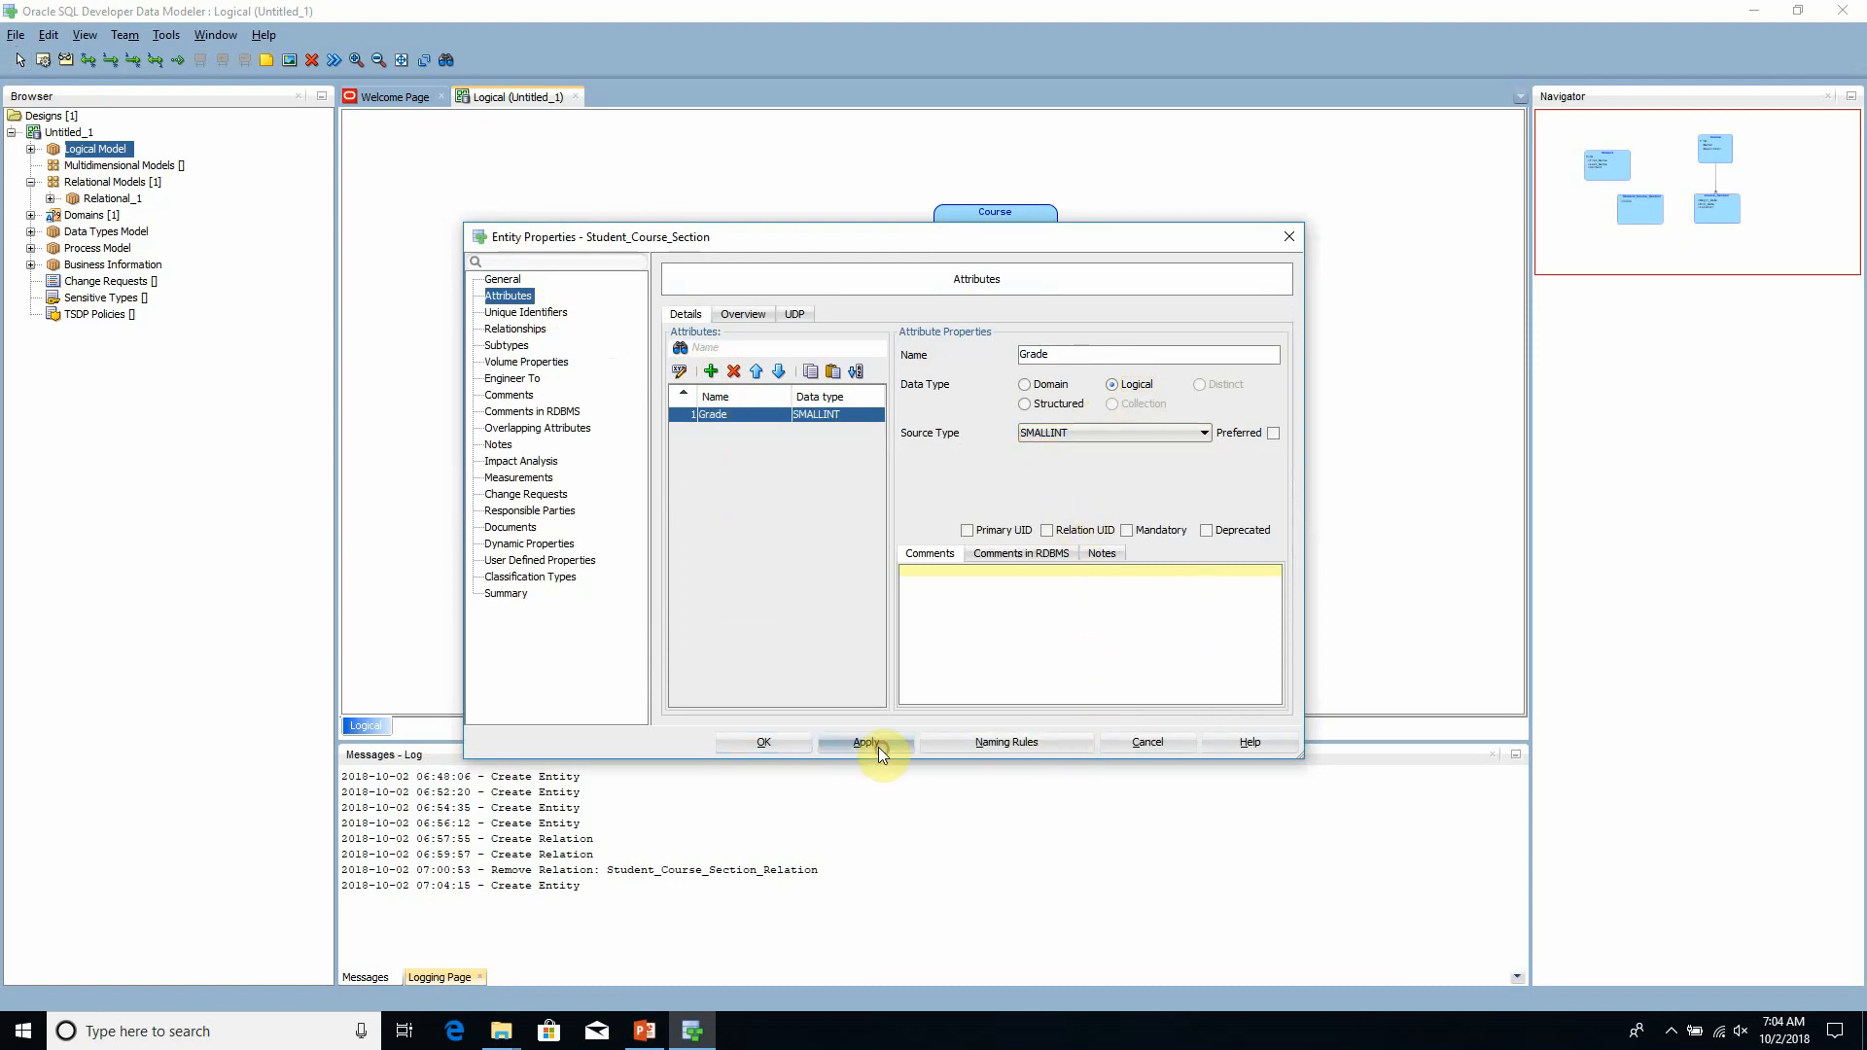
click(765, 740)
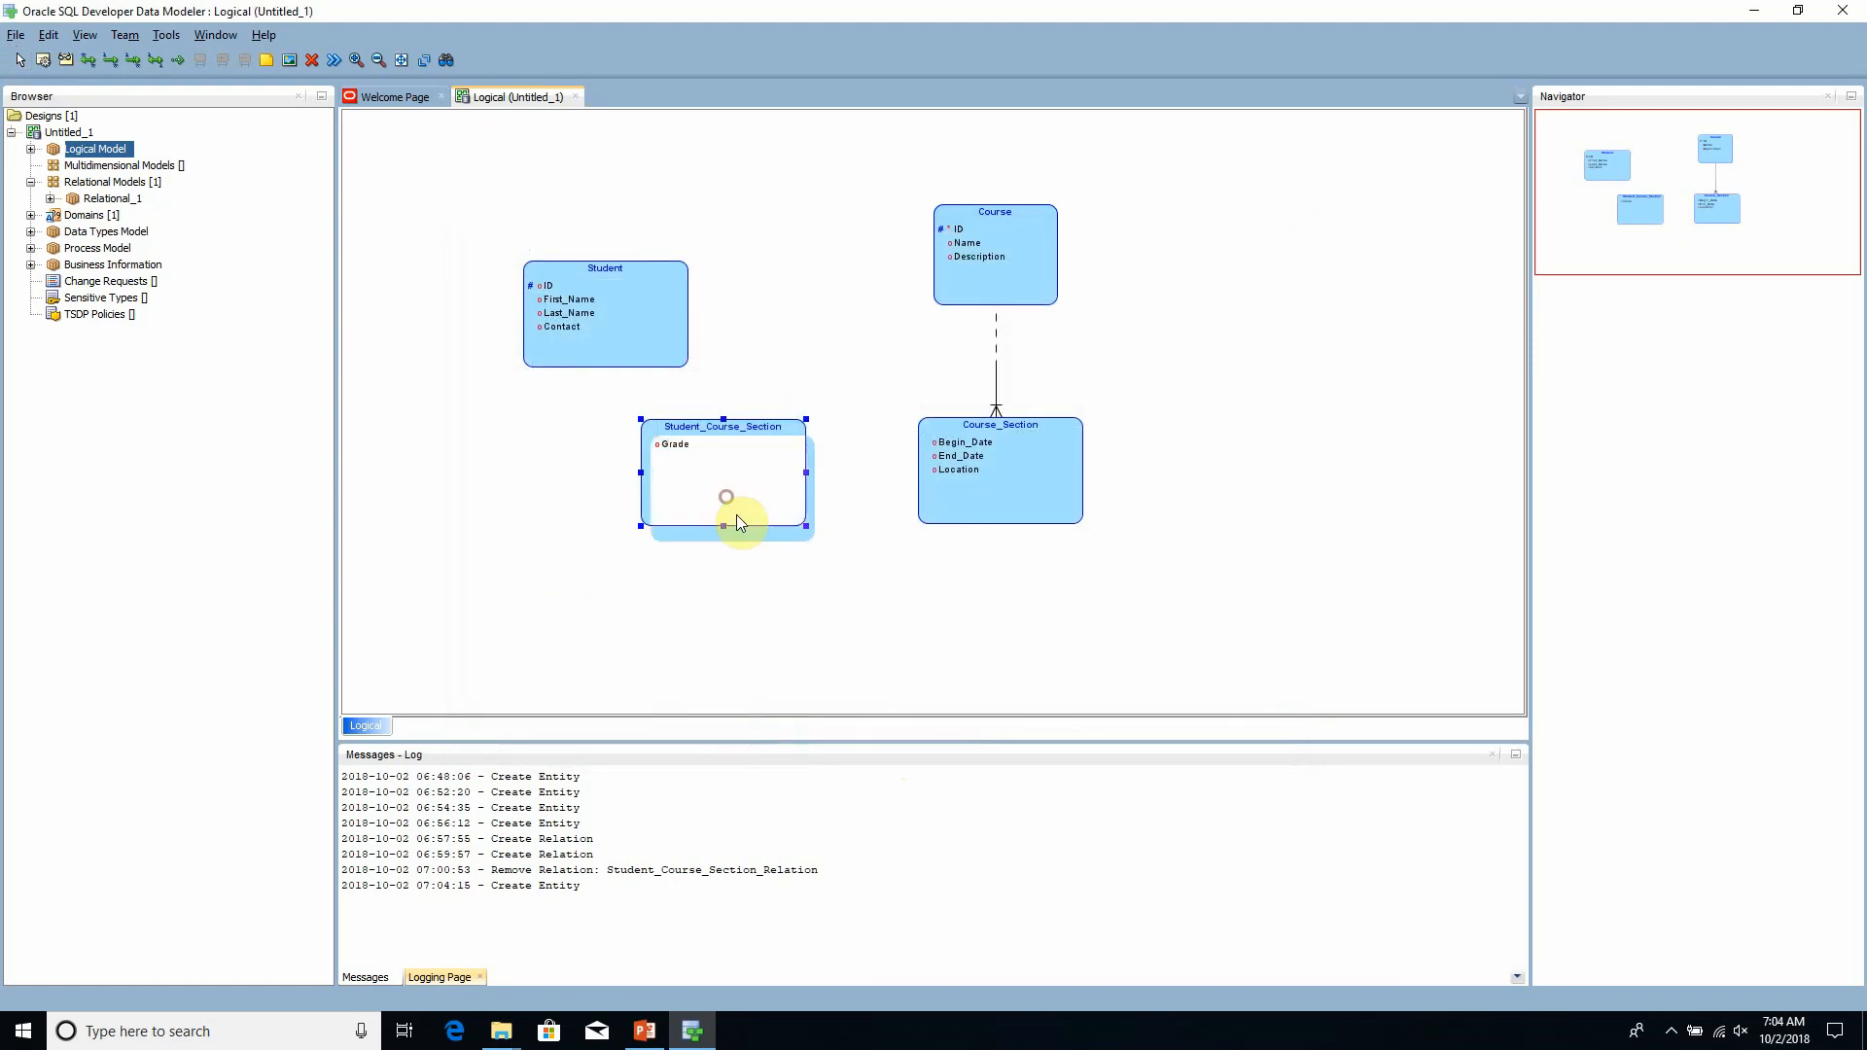
- Move the Student_Course_Section and Course_Section entities down so they sit side by side with more room beneath Student and Course
drag(737, 515, 702, 566)
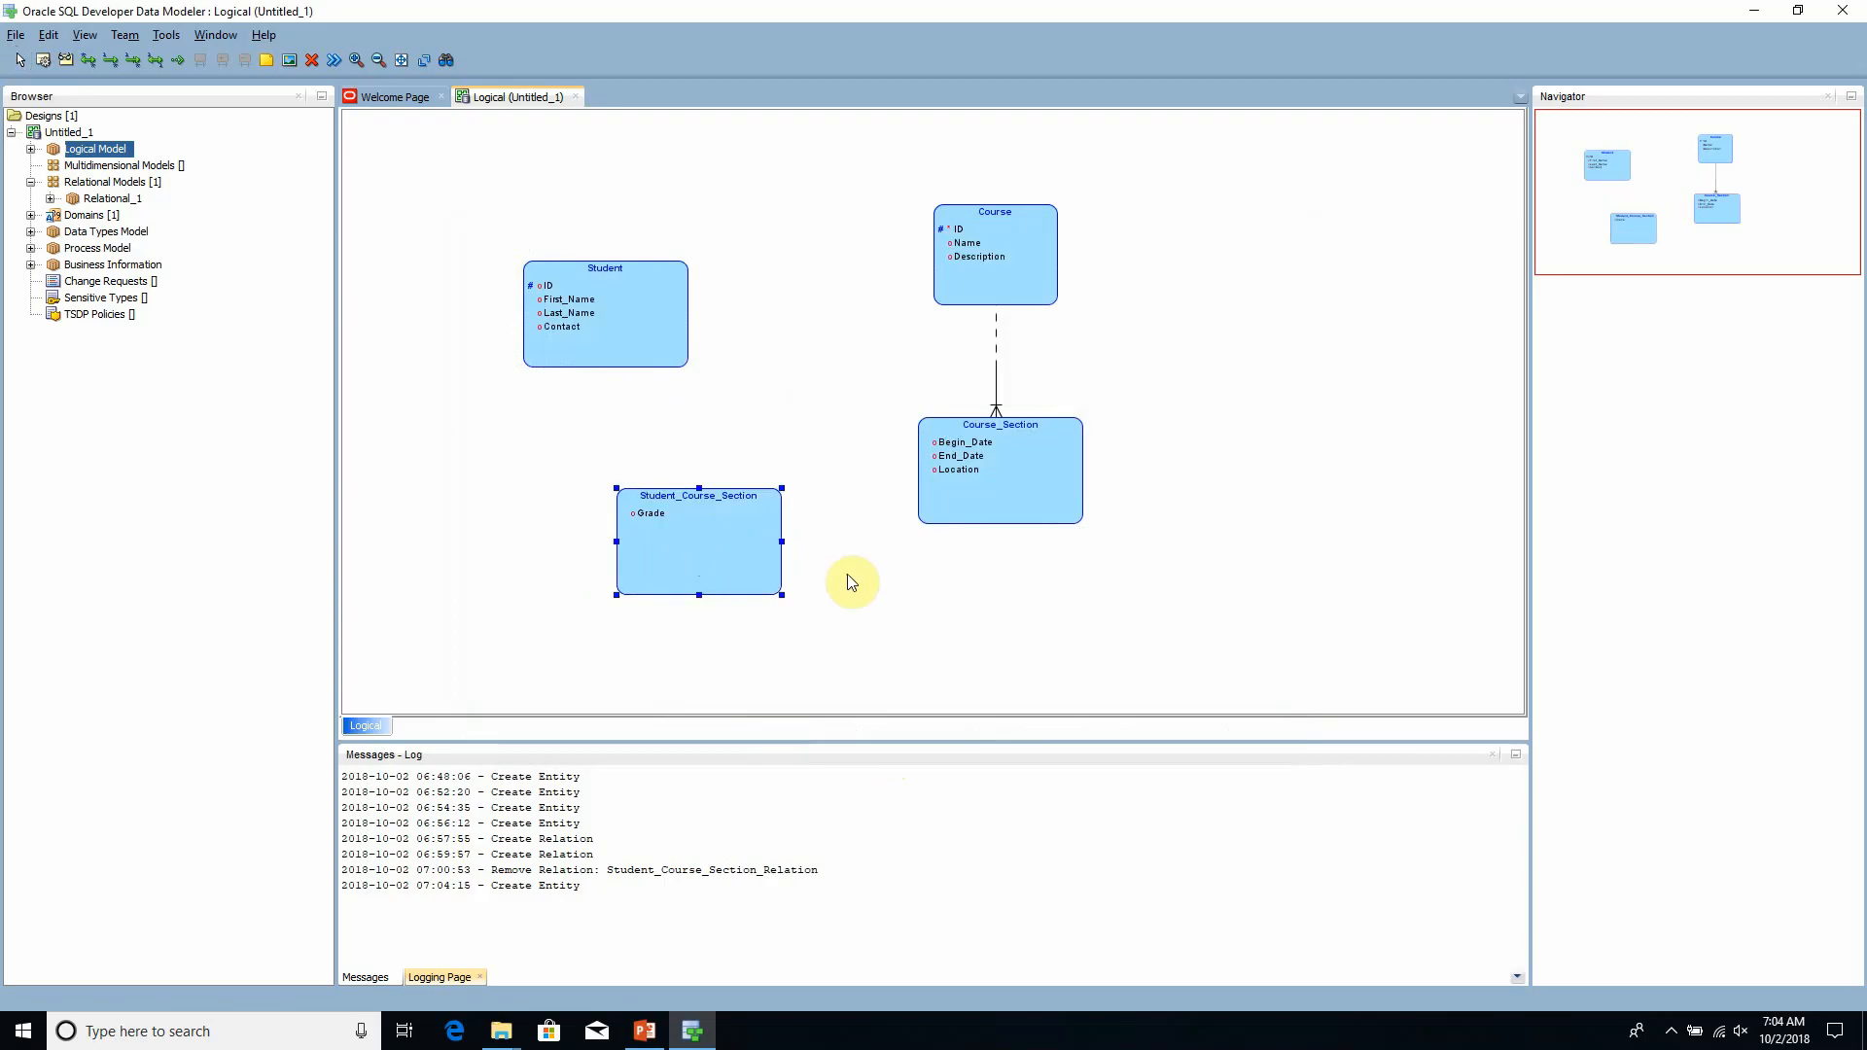
drag(981, 492, 980, 545)
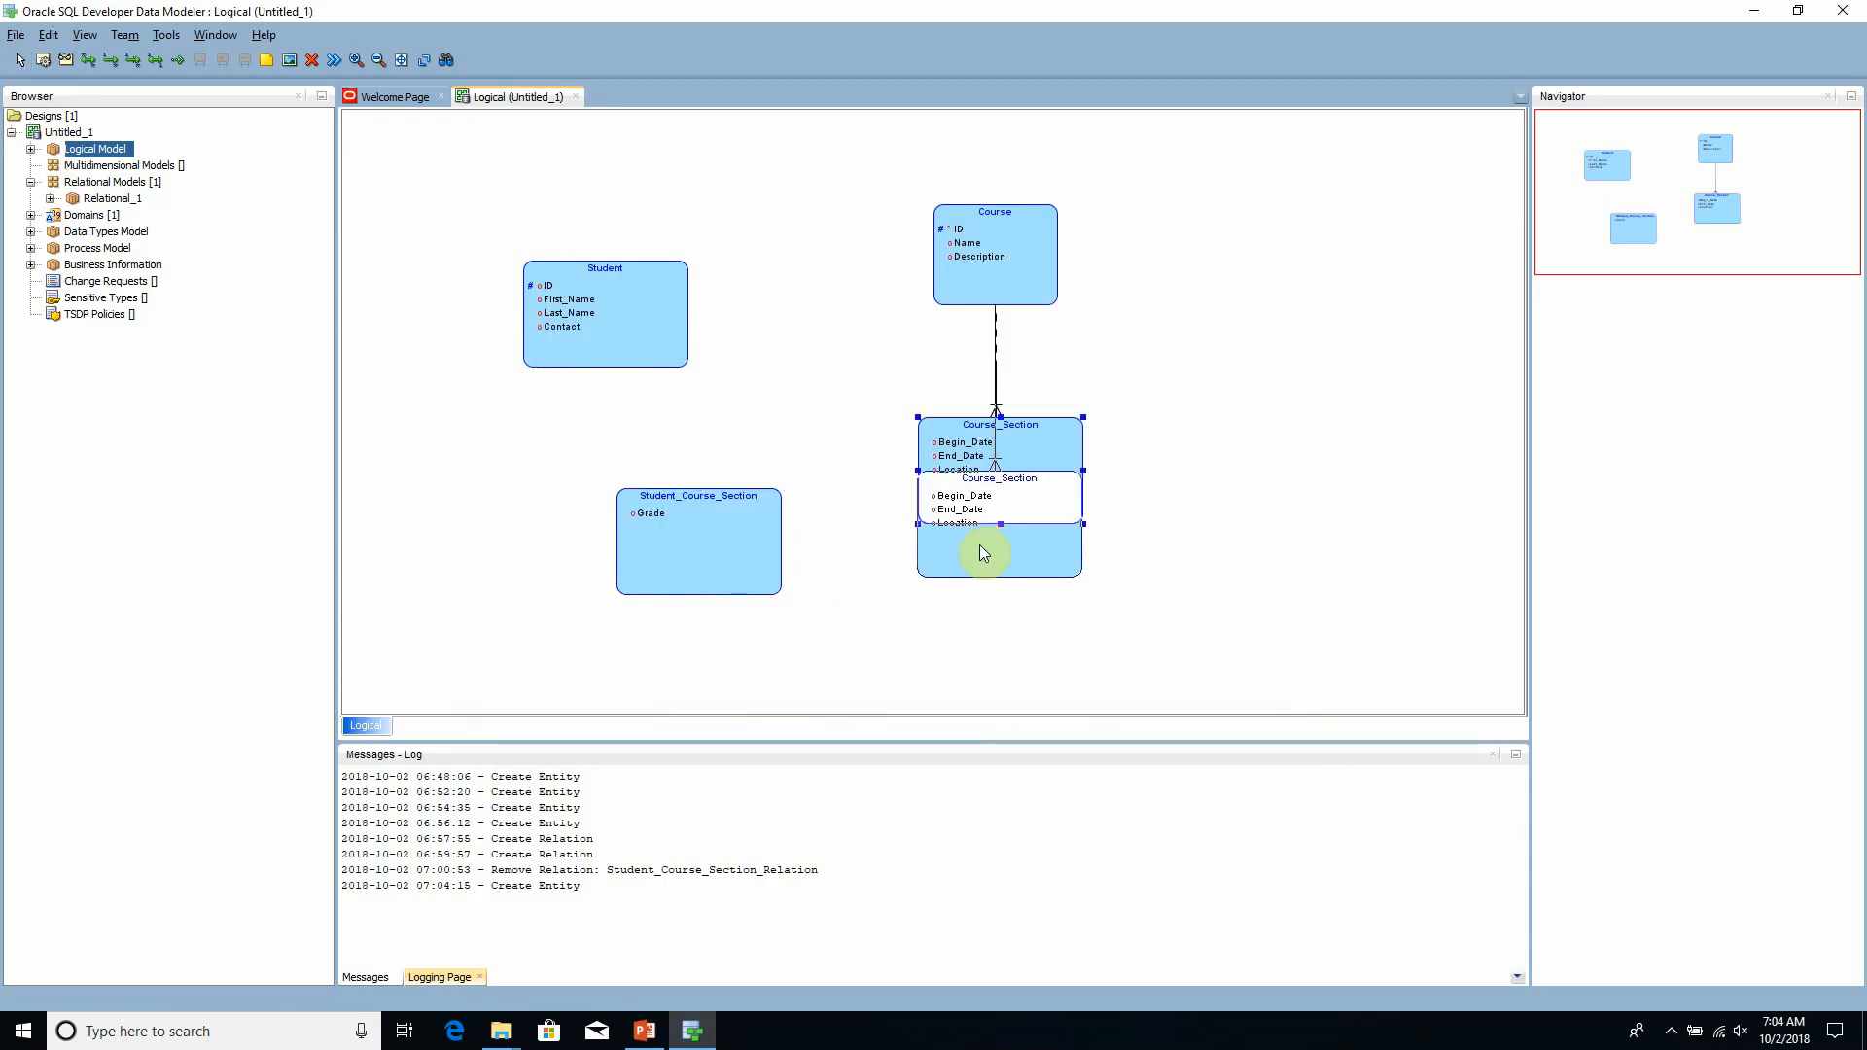
click(1136, 544)
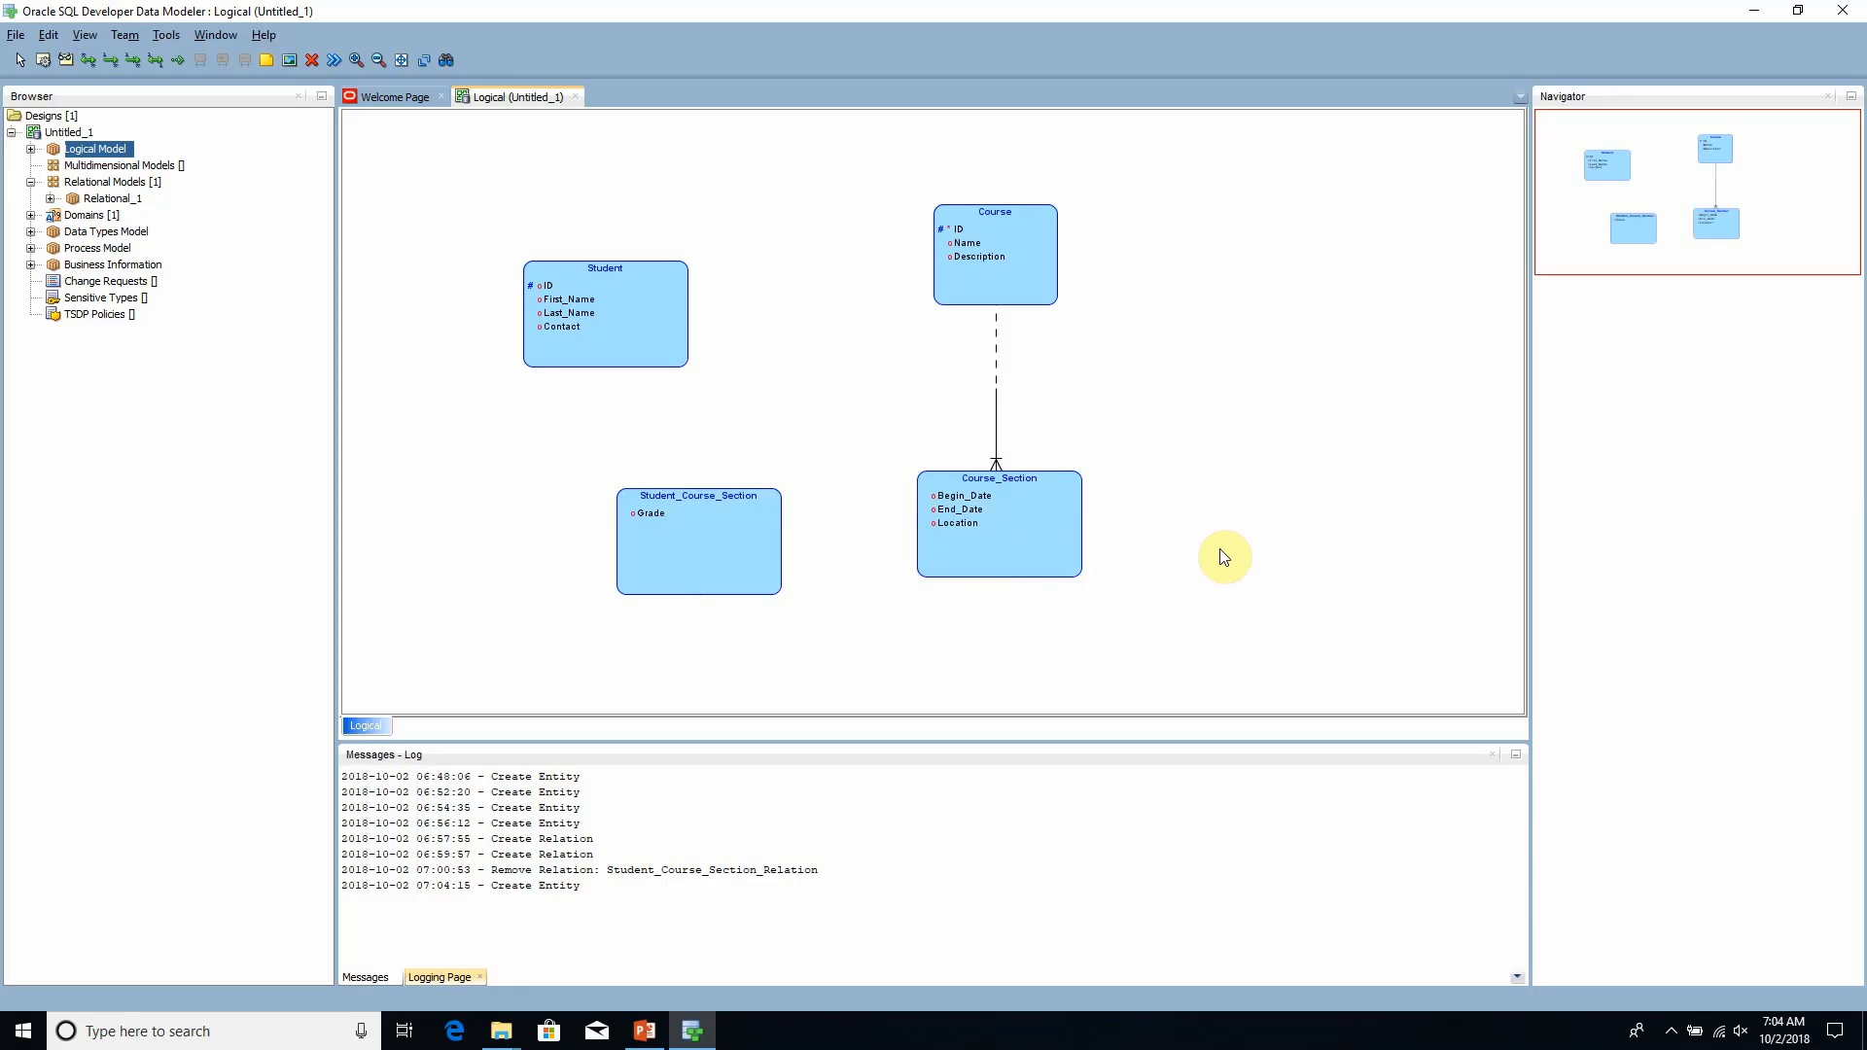
drag(790, 556, 817, 557)
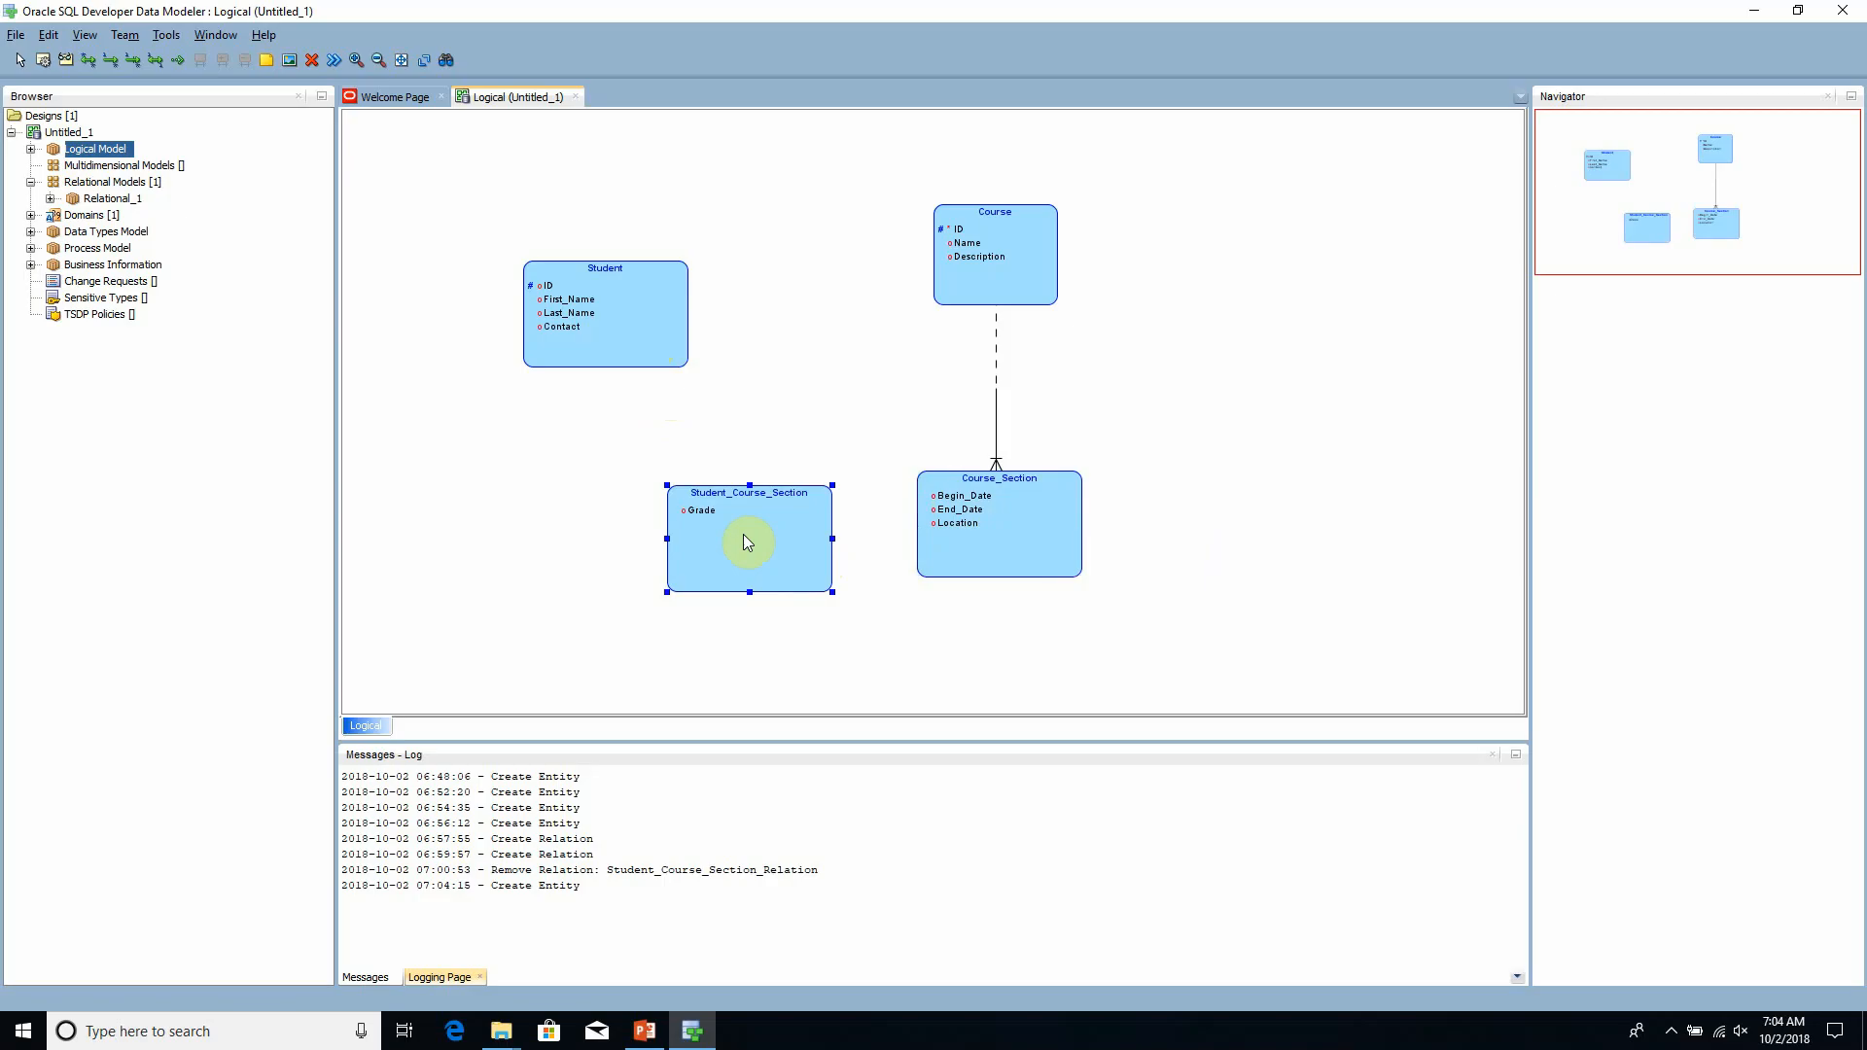
drag(749, 542, 708, 543)
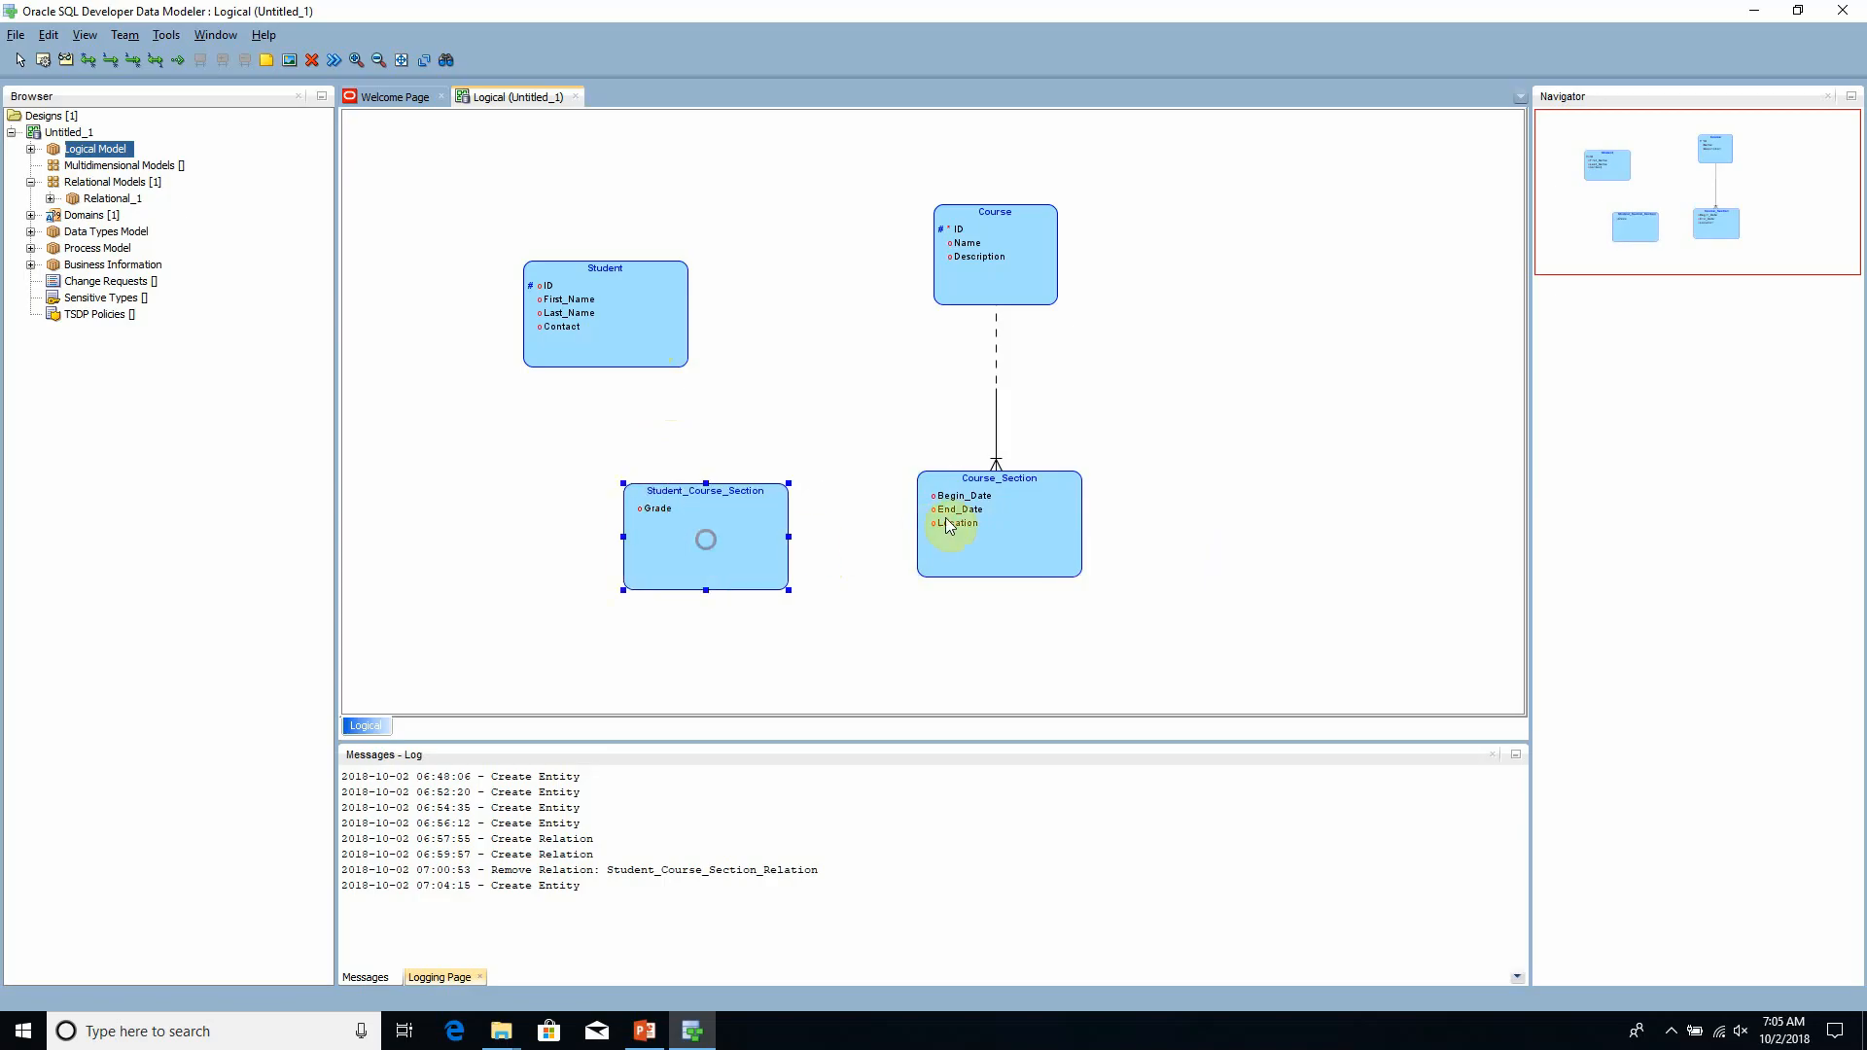
click(988, 520)
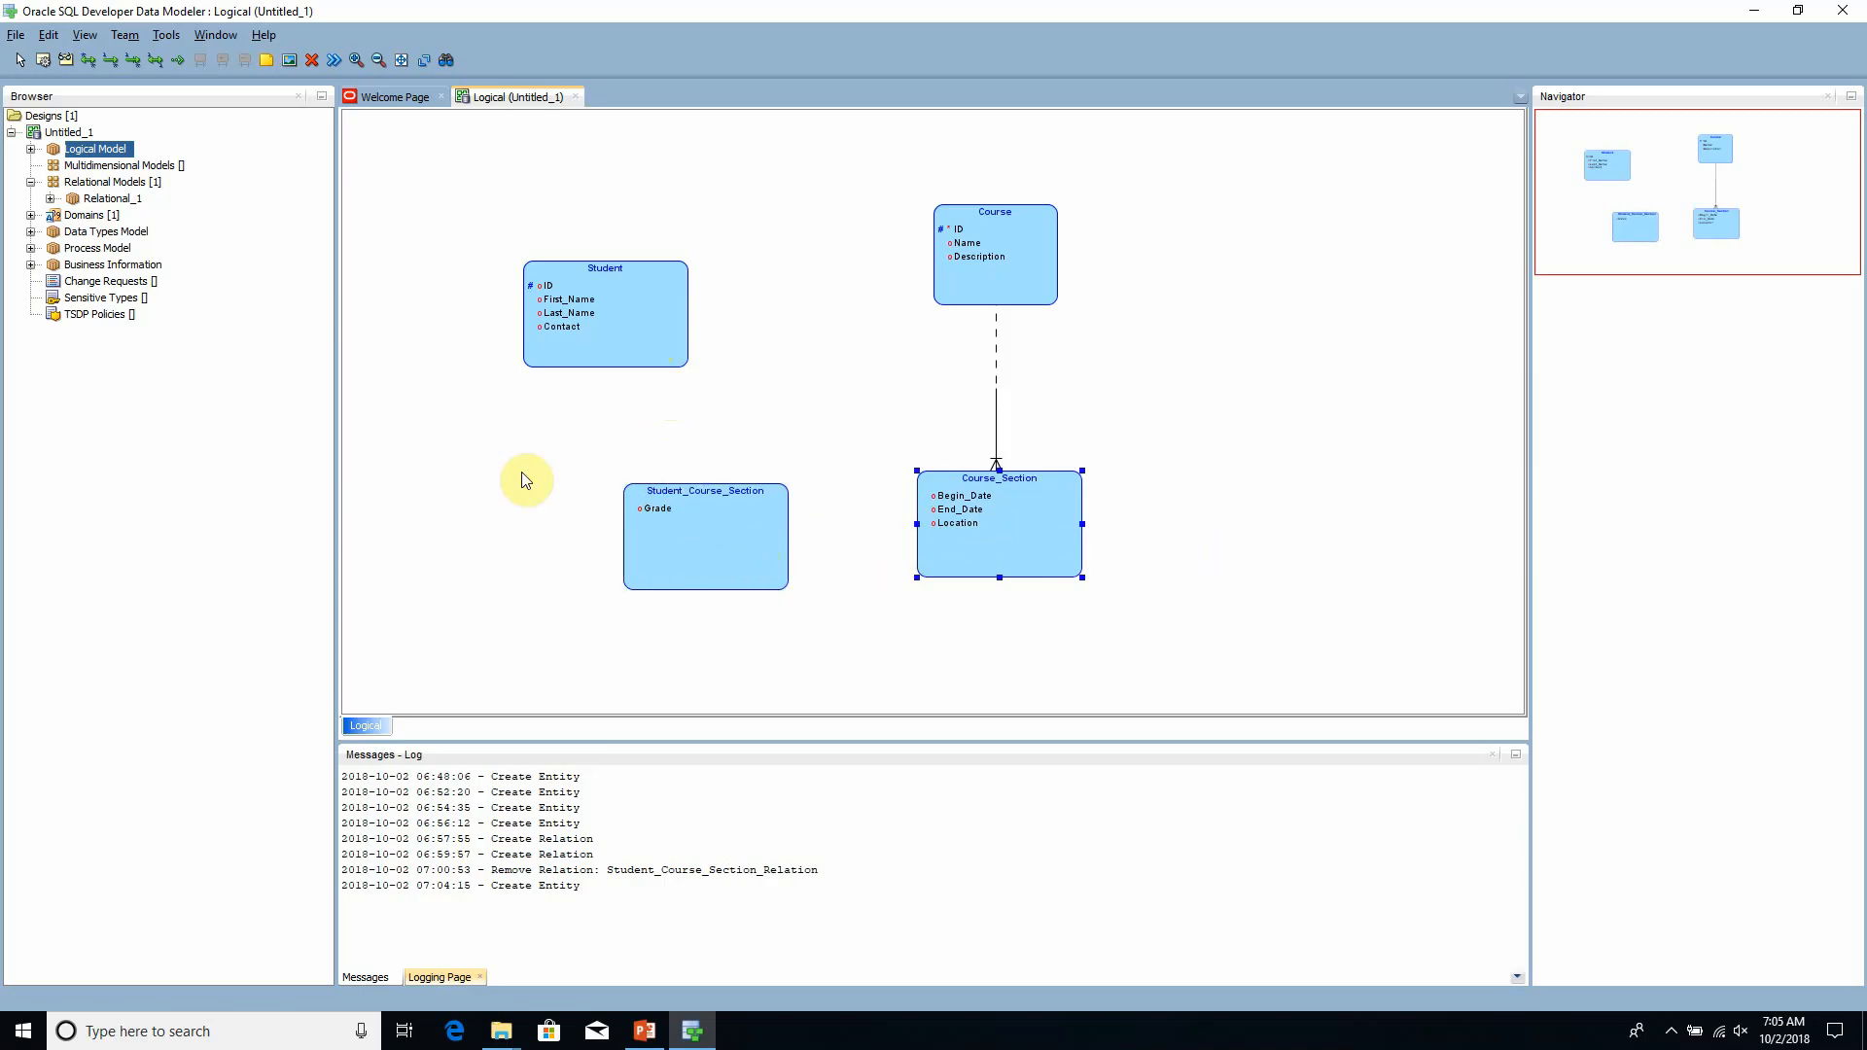
- Create a 1:N identifying relation from the Student entity to the Student_Course_Section entity
click(136, 62)
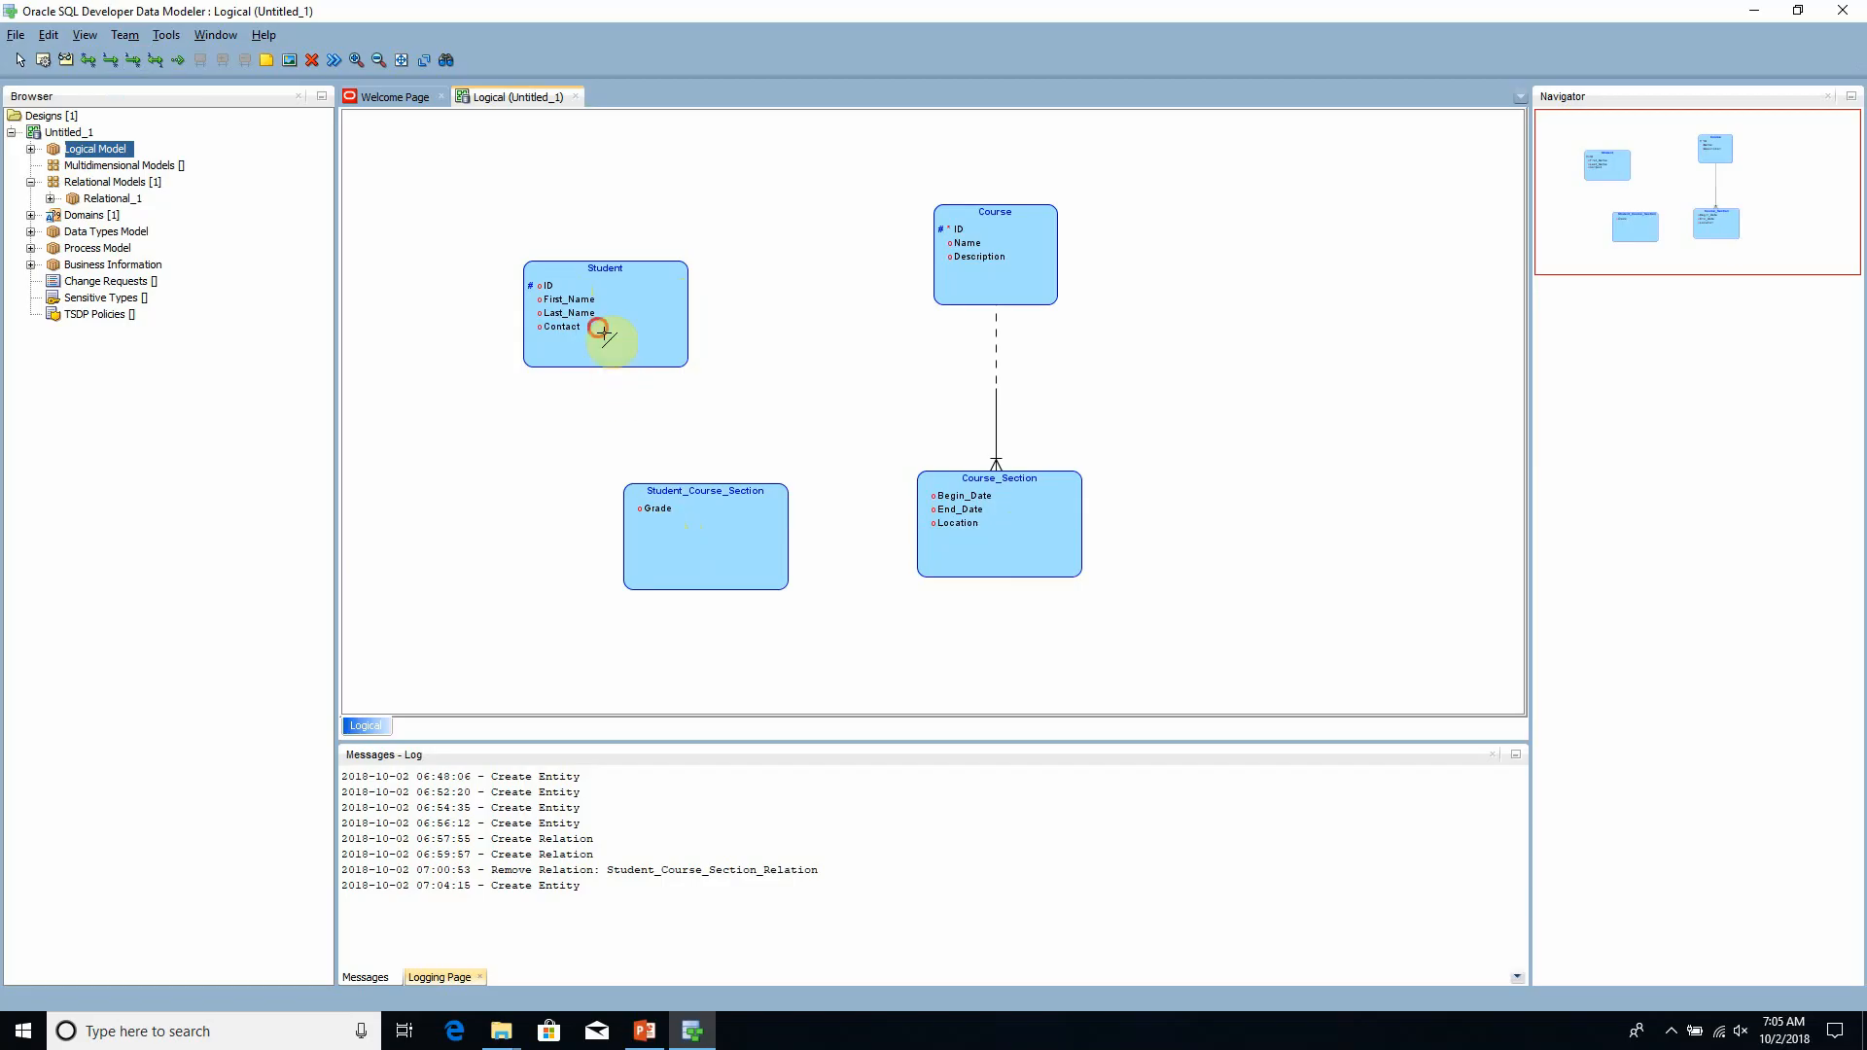
drag(600, 329, 649, 401)
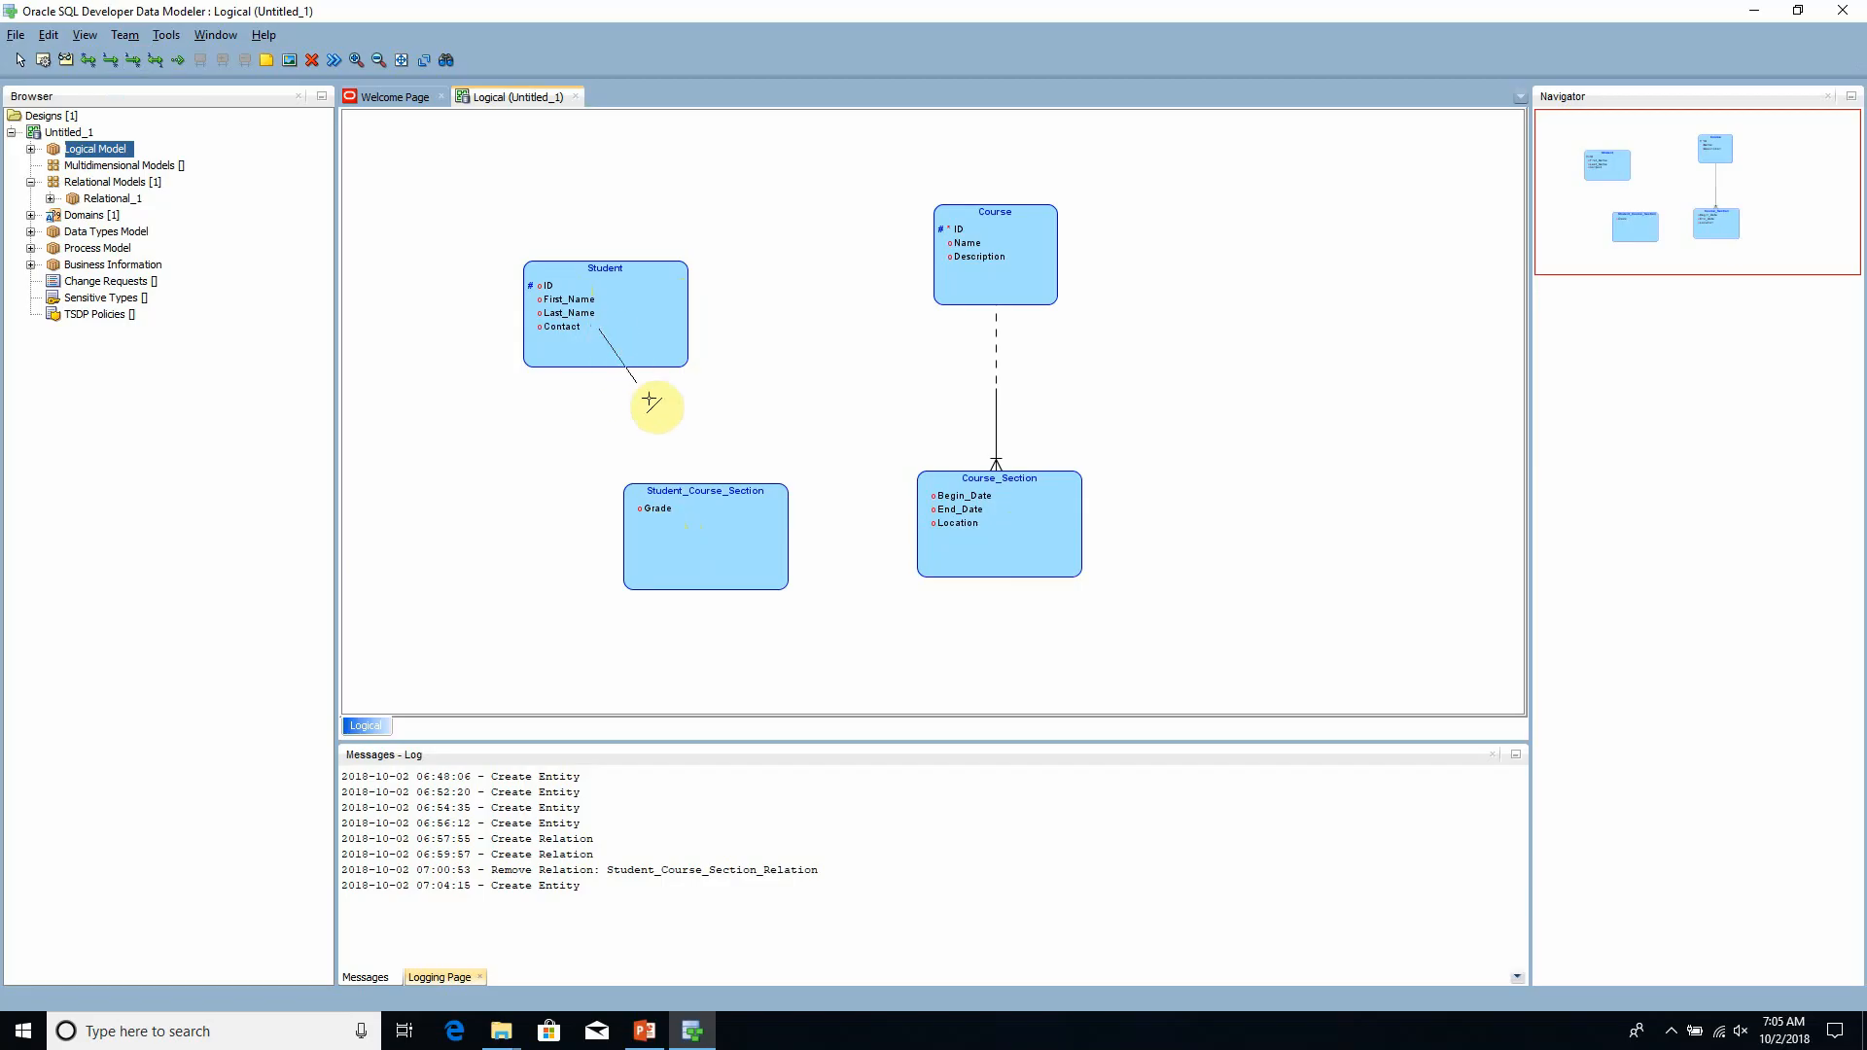
click(708, 534)
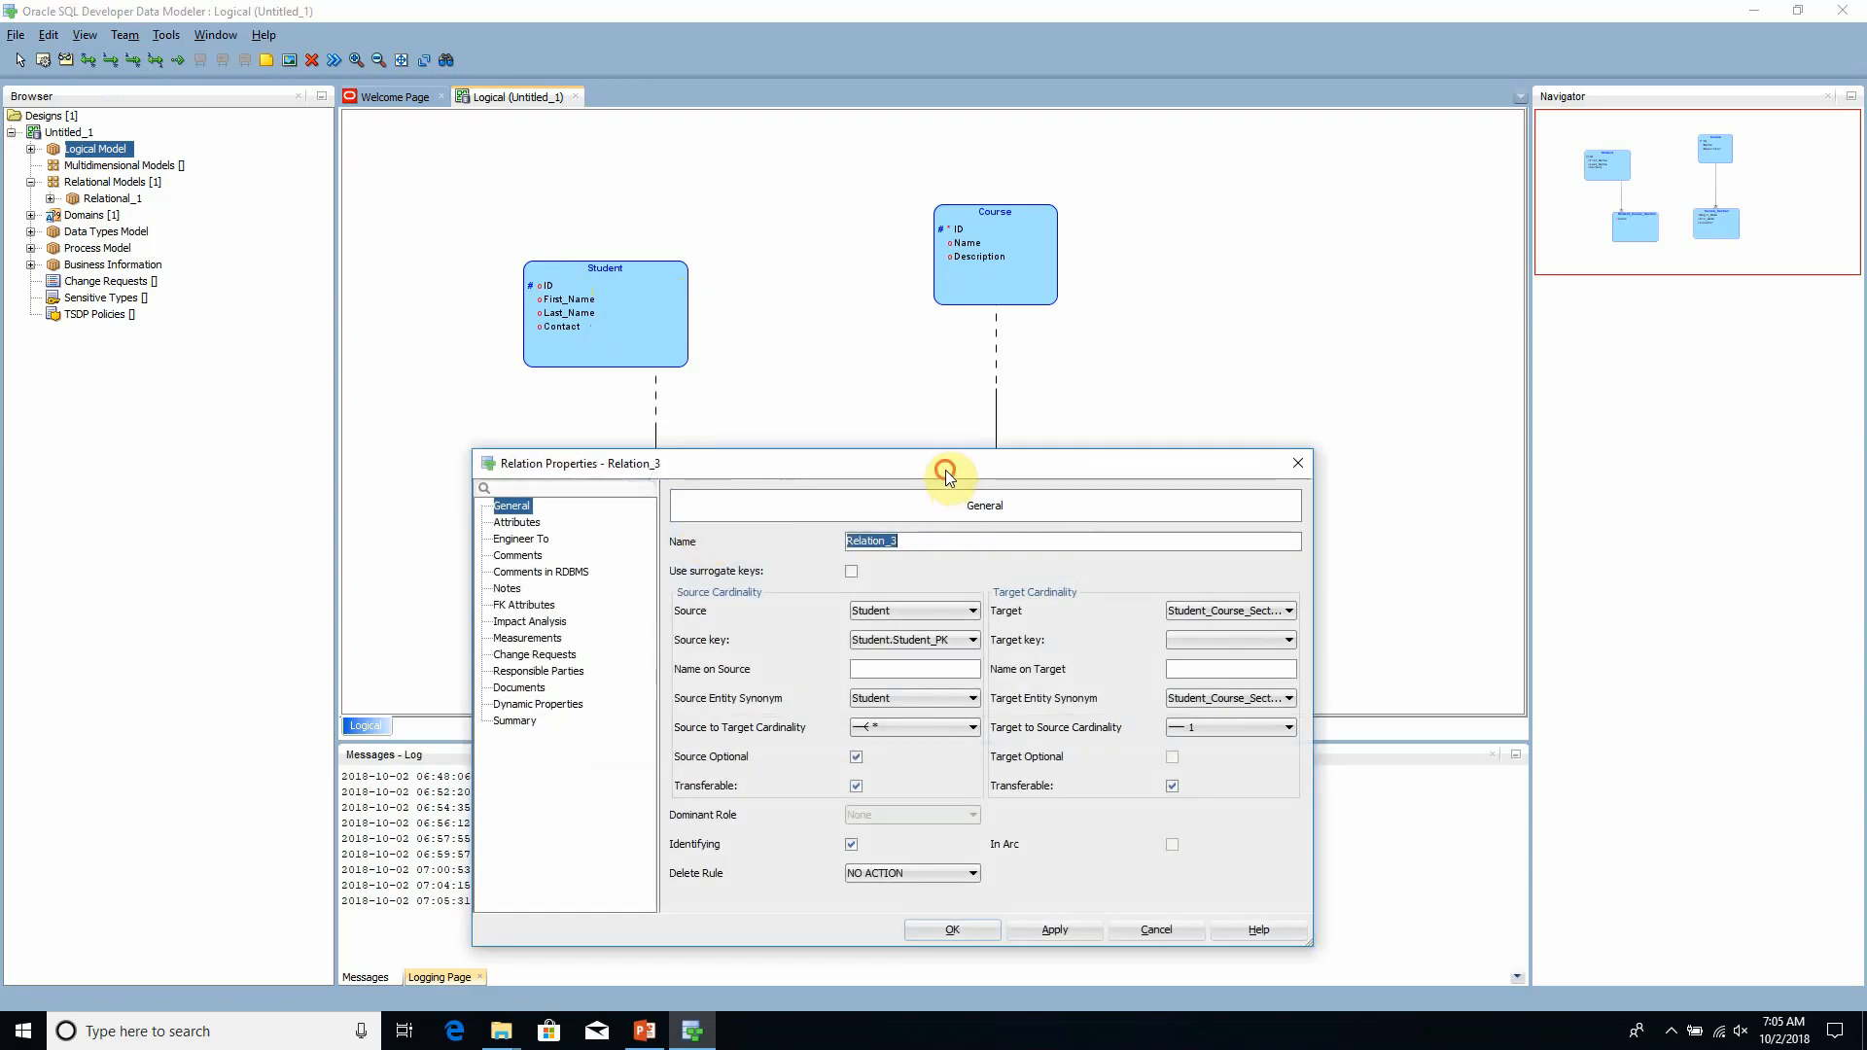
- Name the relation between Student and Student_Course_Section Student_FK, then apply and close its properties
drag(951, 471, 963, 603)
text(Stu)
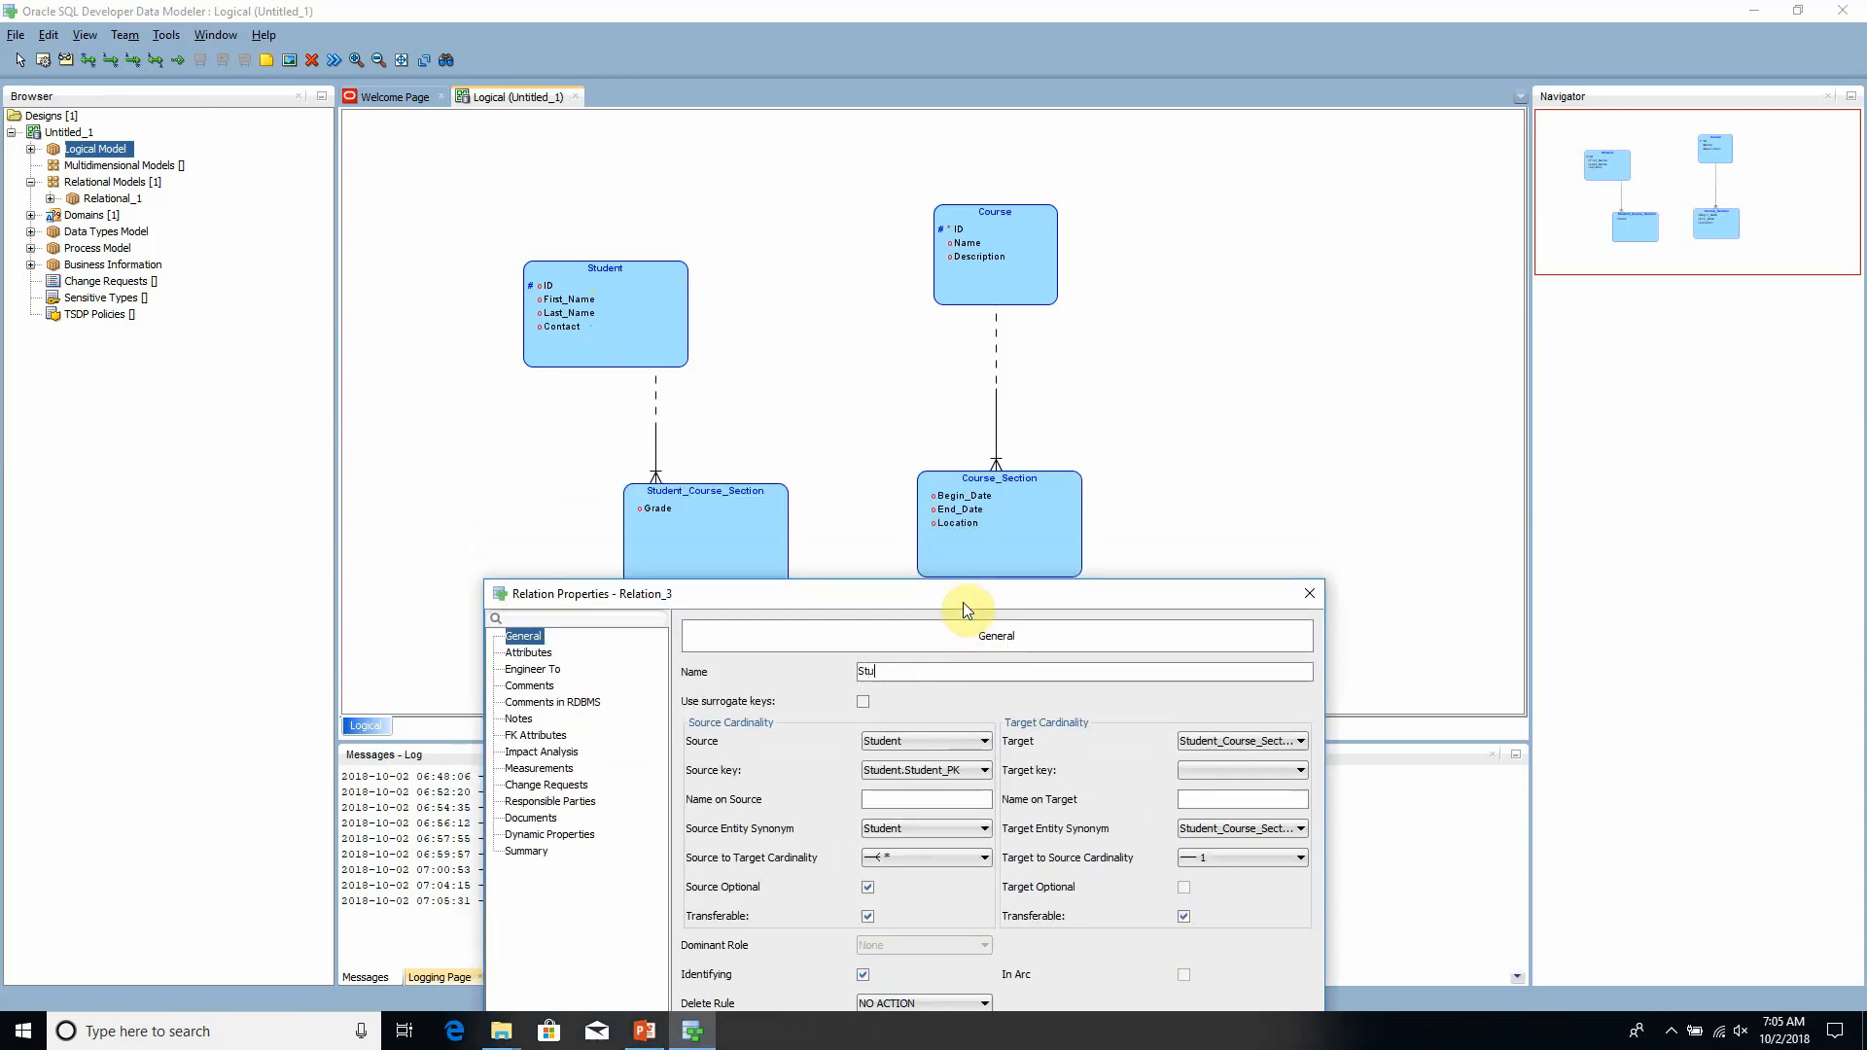
text(dent_FK)
drag(963, 603, 940, 634)
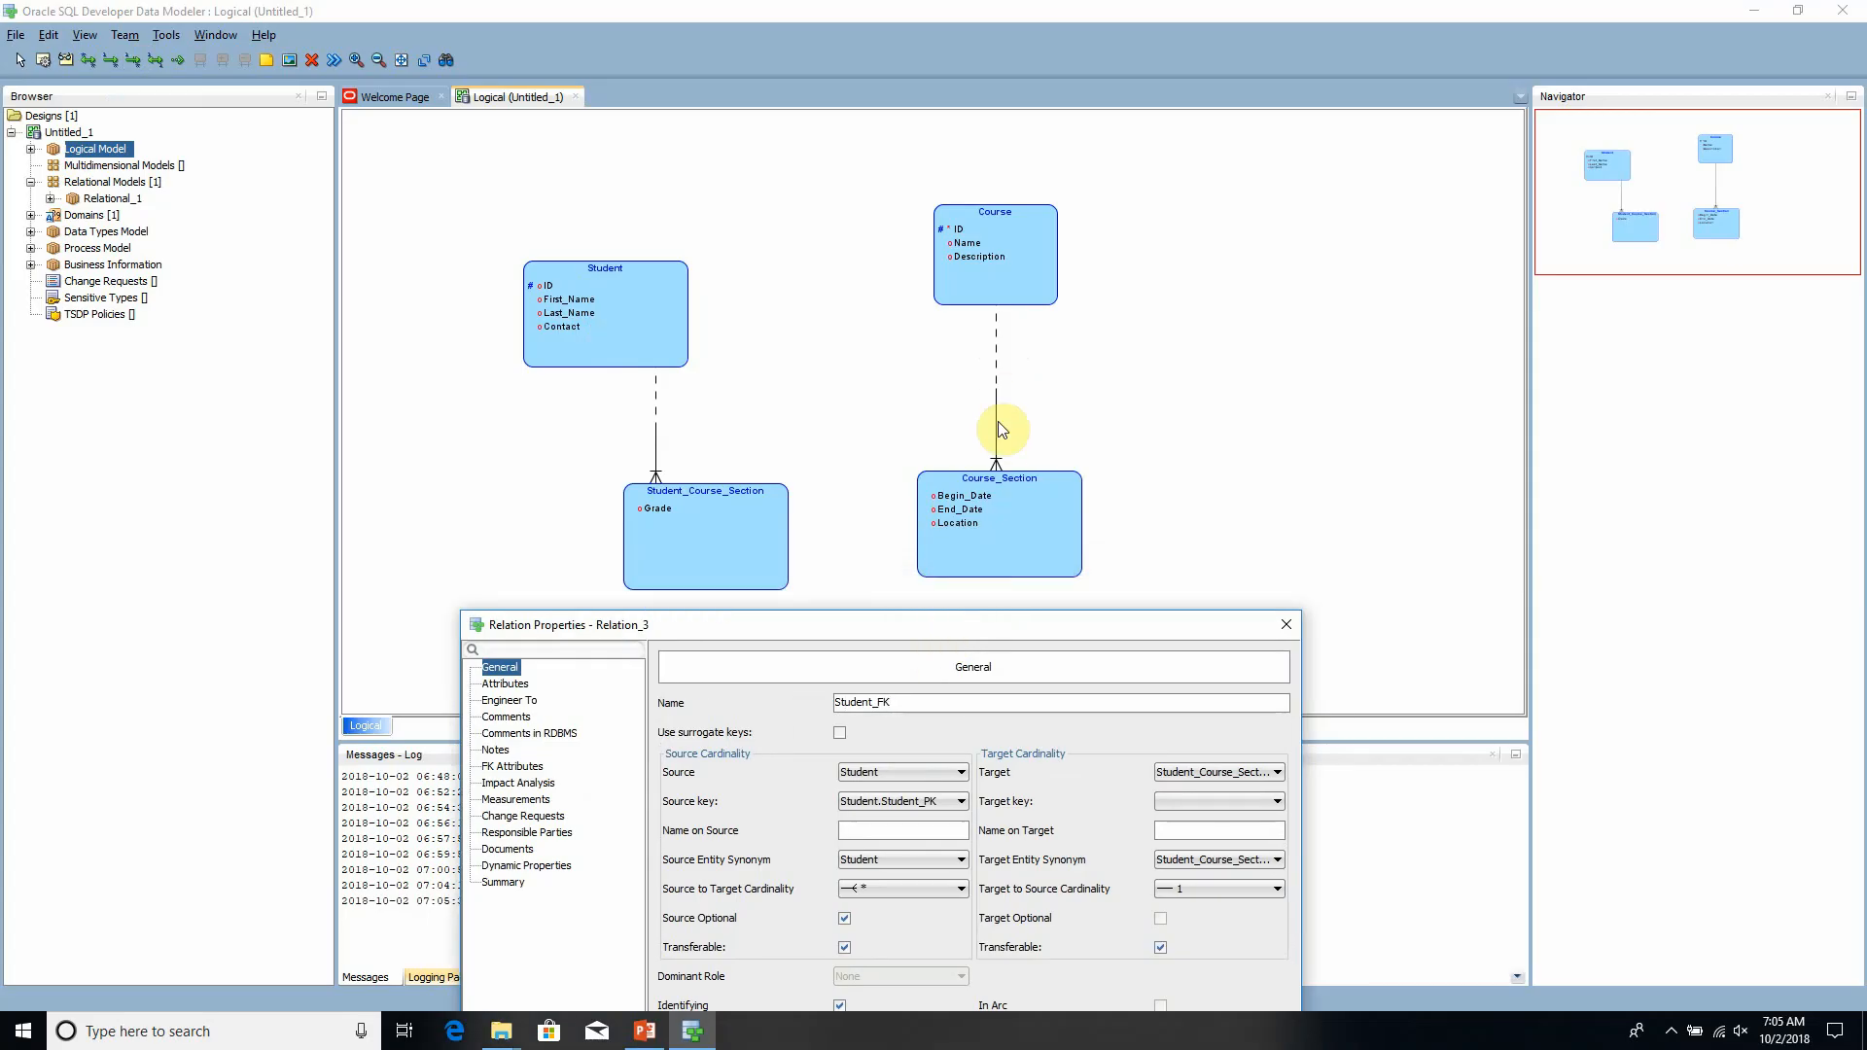
mouse_move(1006, 617)
mouse_down()
mouse_move(1004, 366)
mouse_move(1029, 591)
mouse_up()
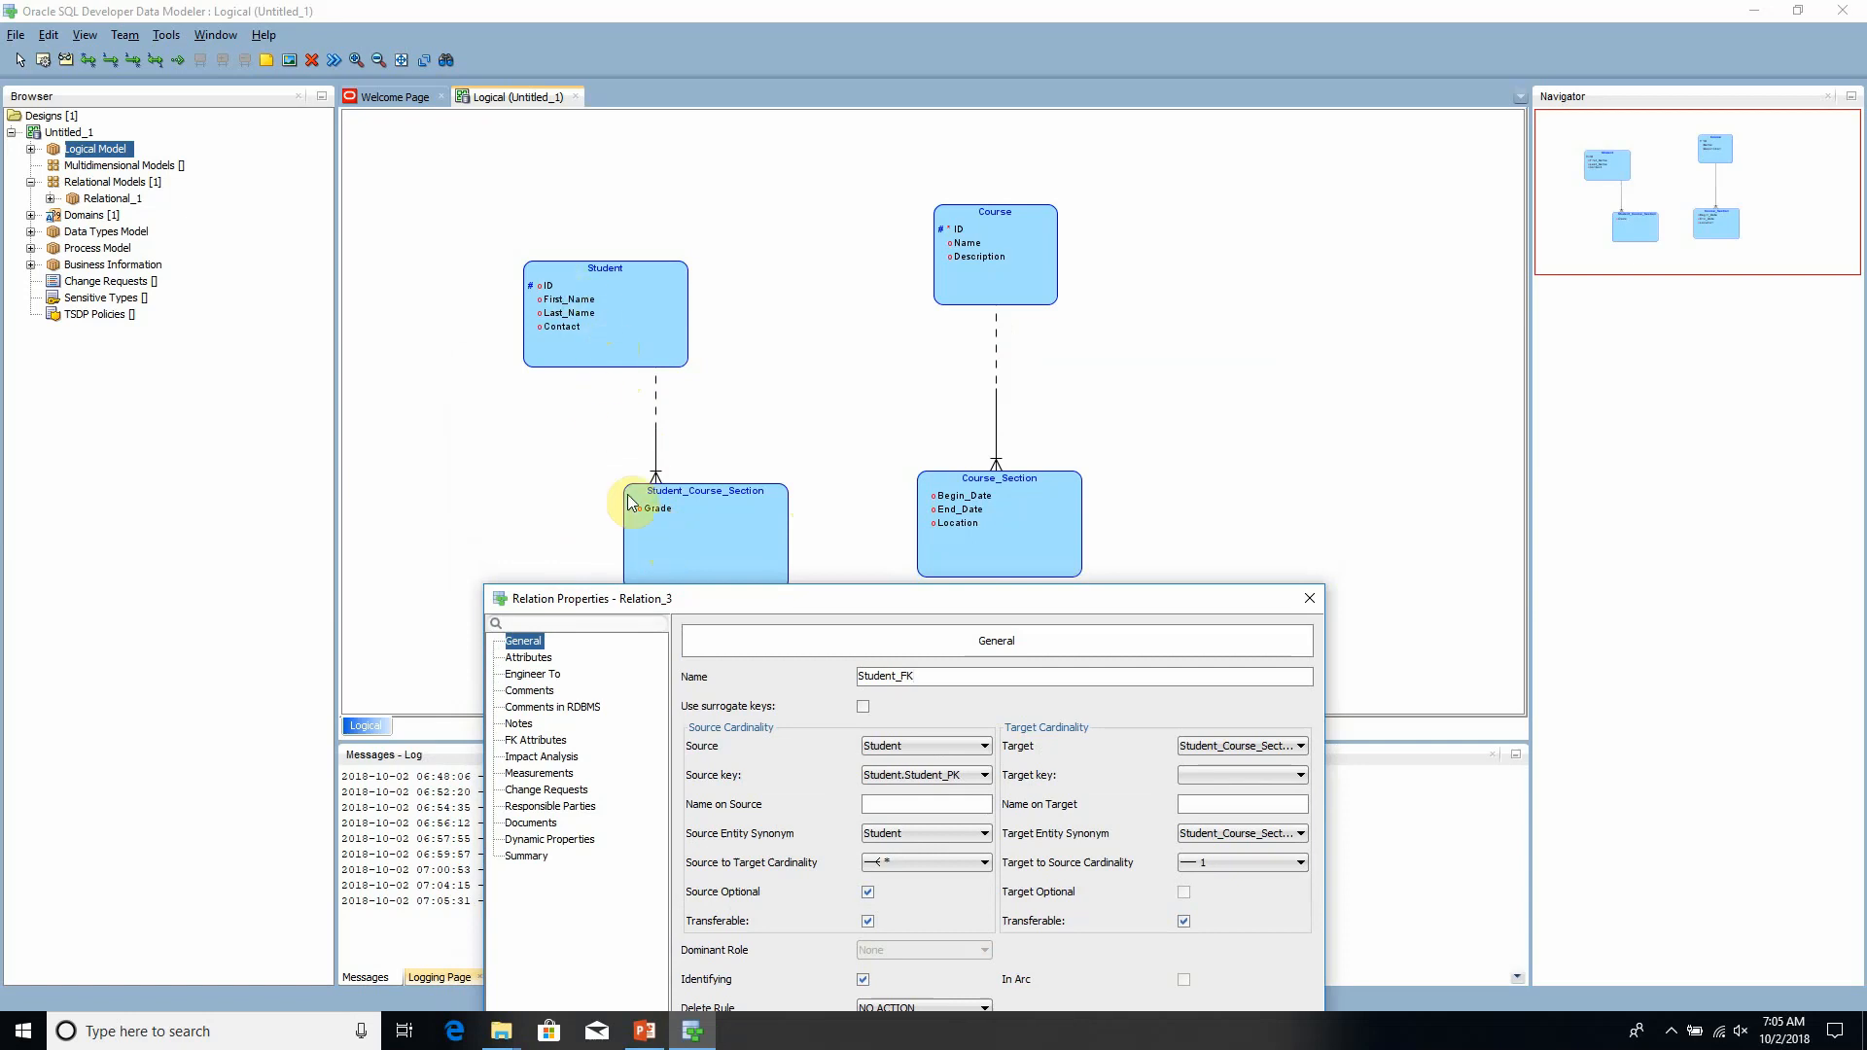
drag(729, 595, 726, 625)
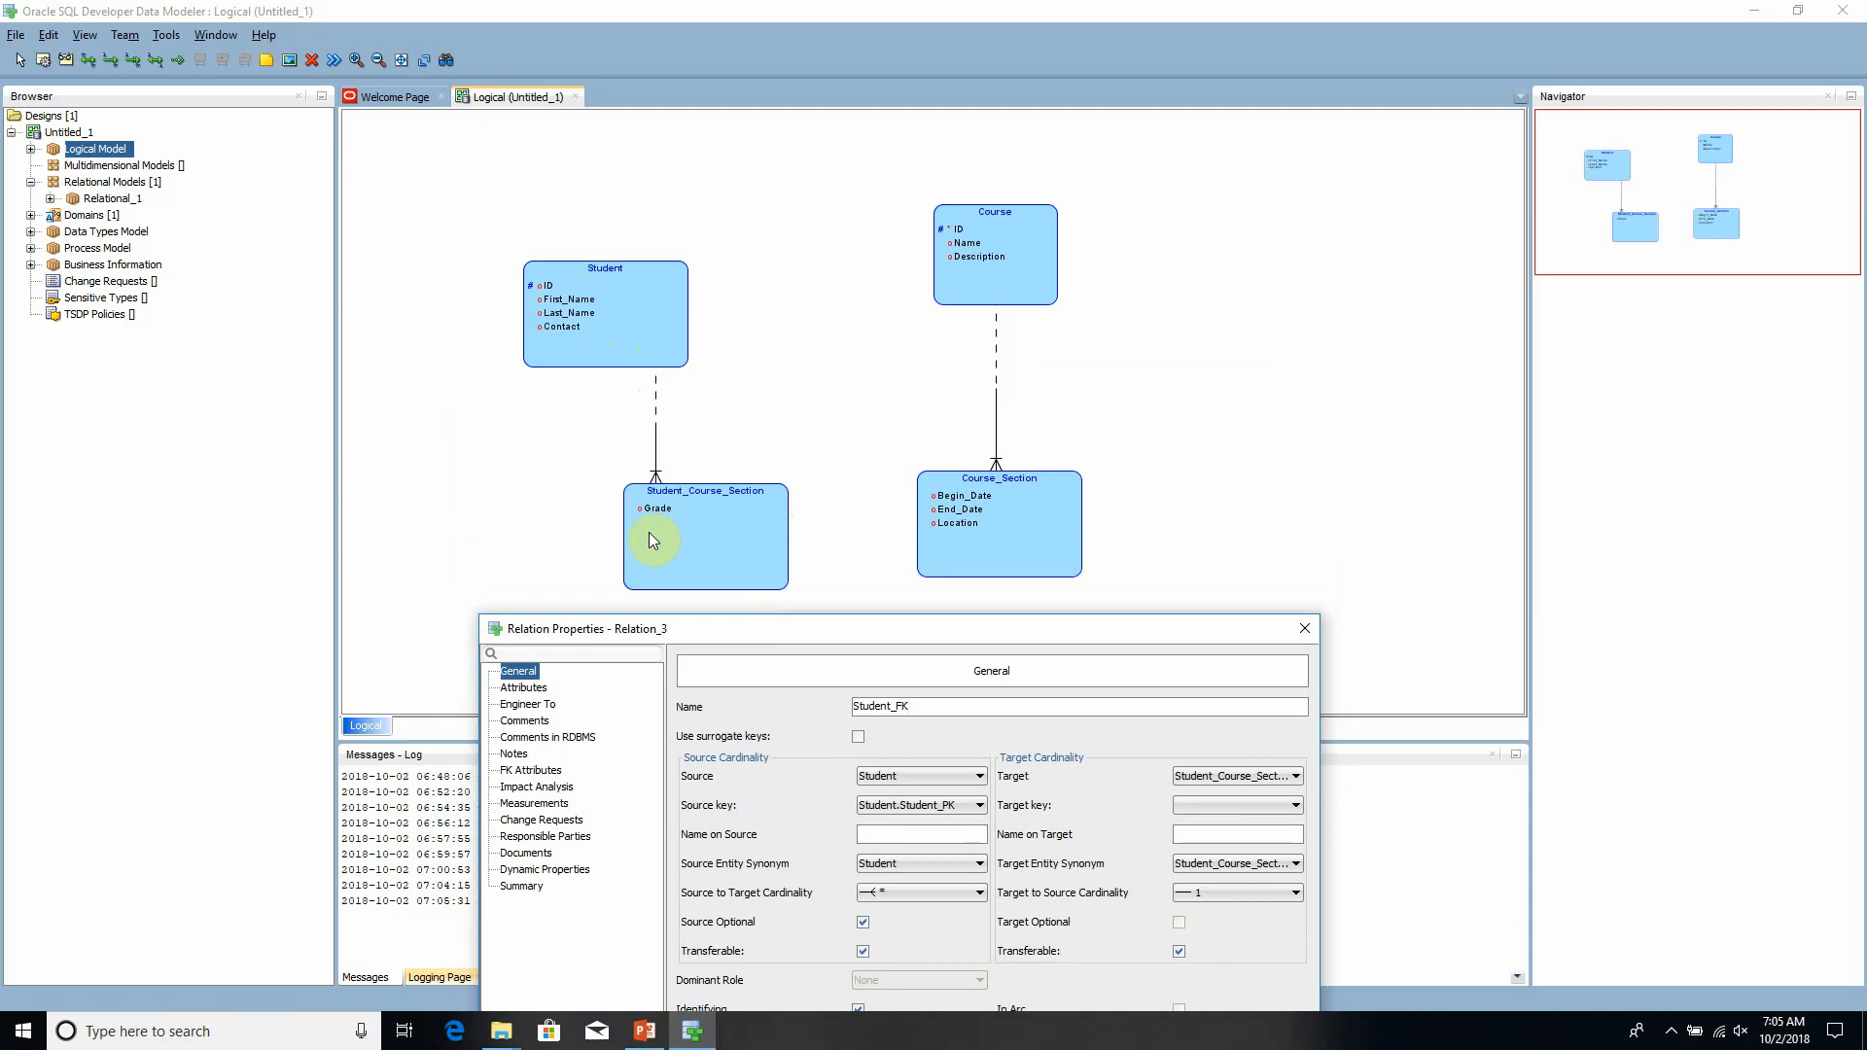
drag(774, 632, 693, 294)
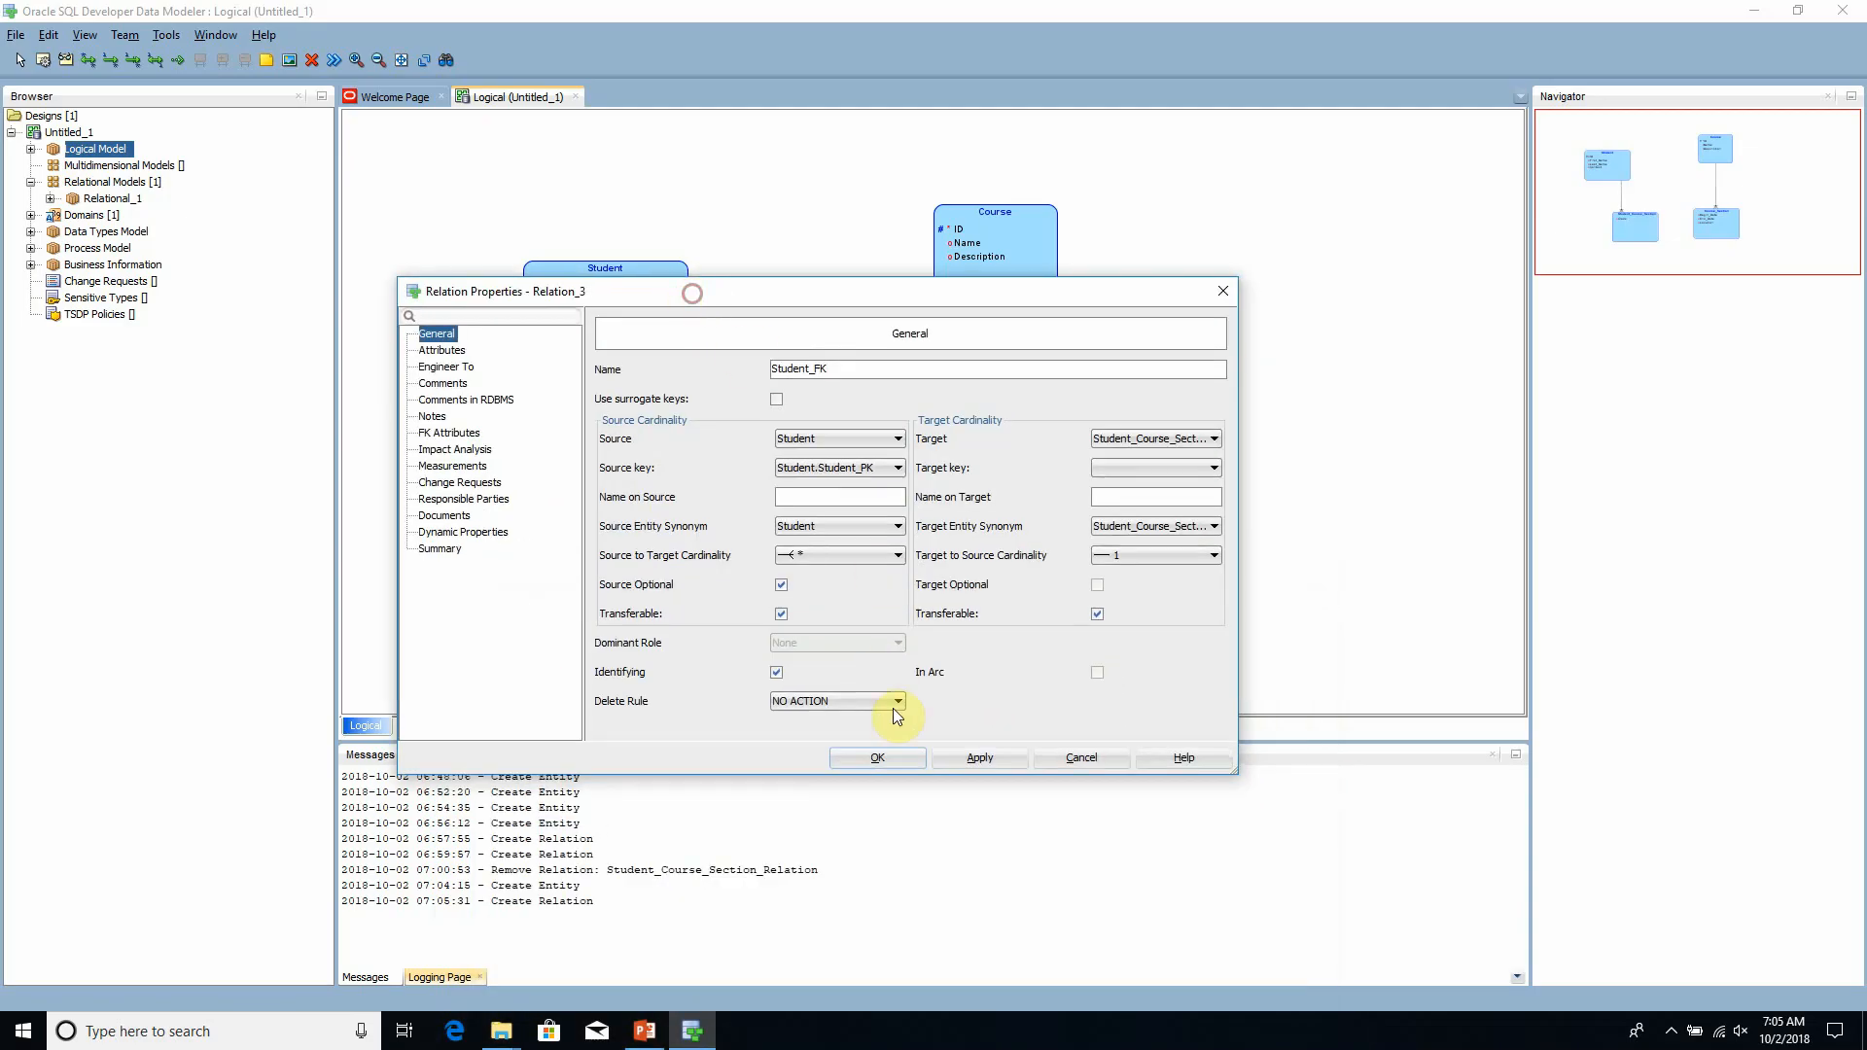
click(975, 755)
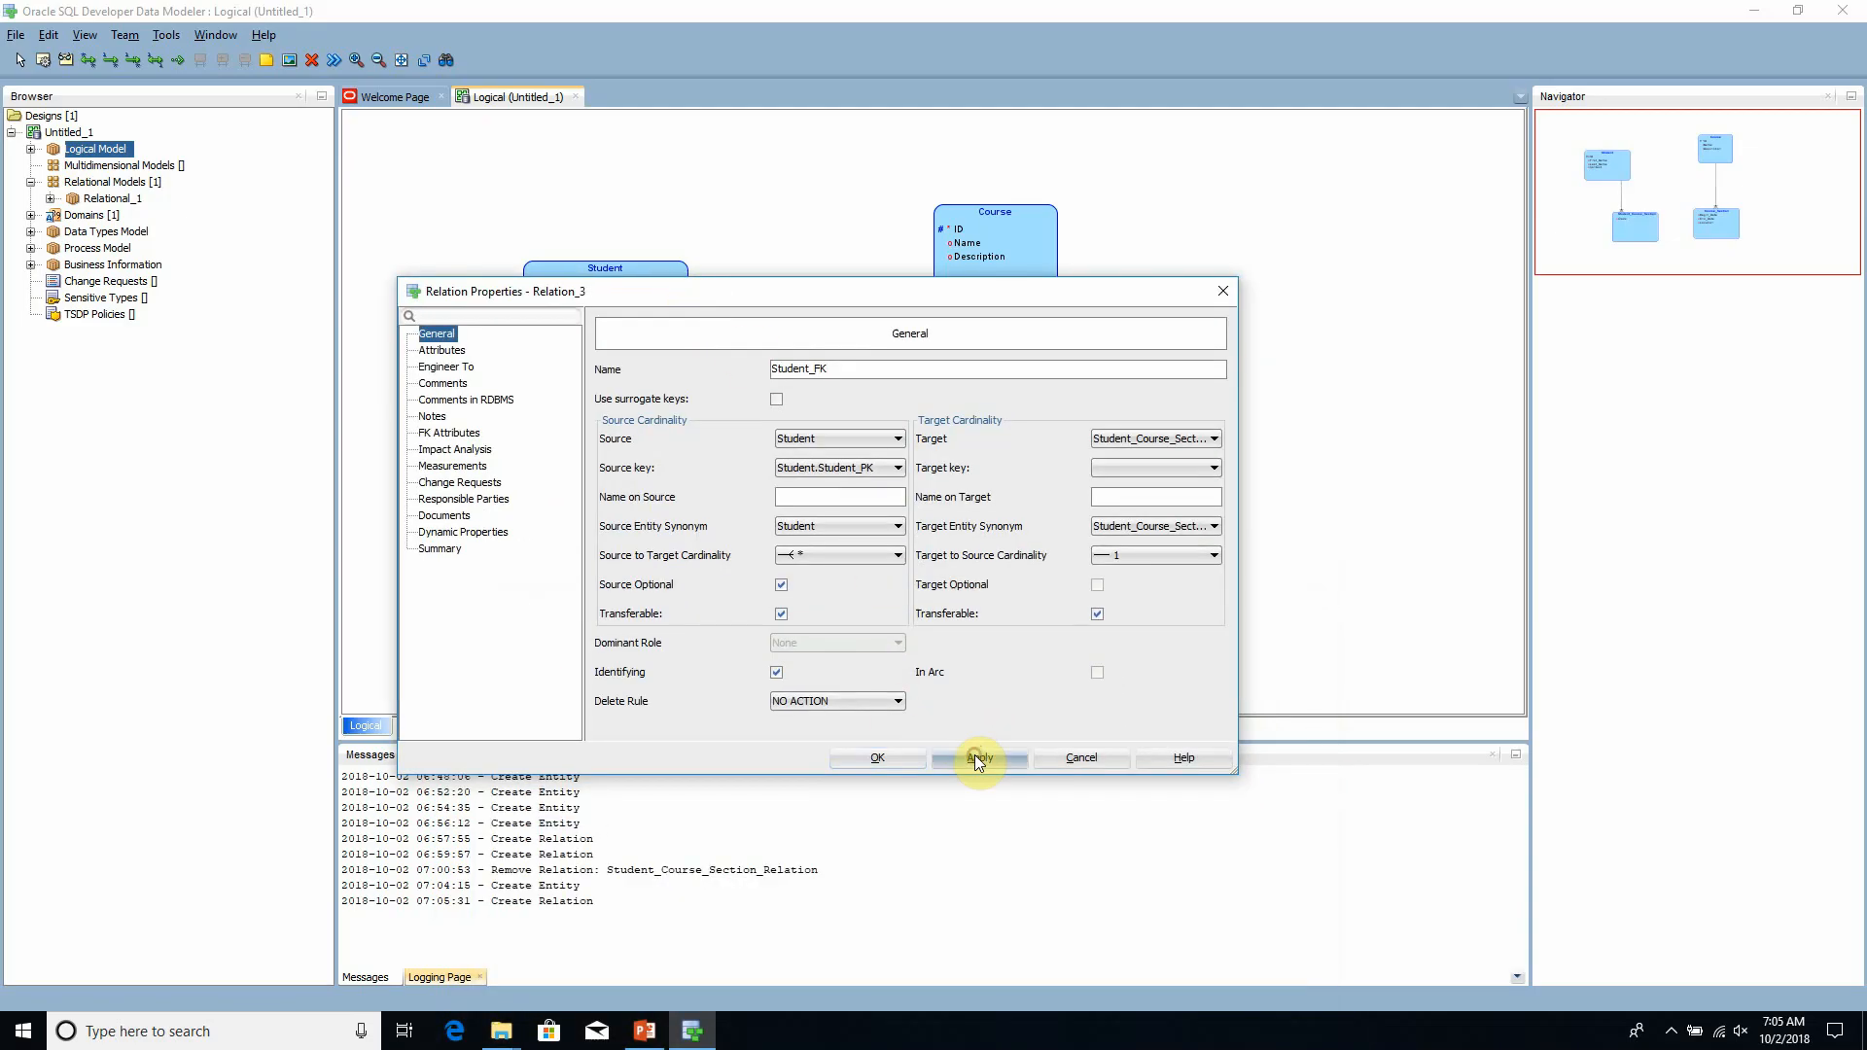
click(895, 757)
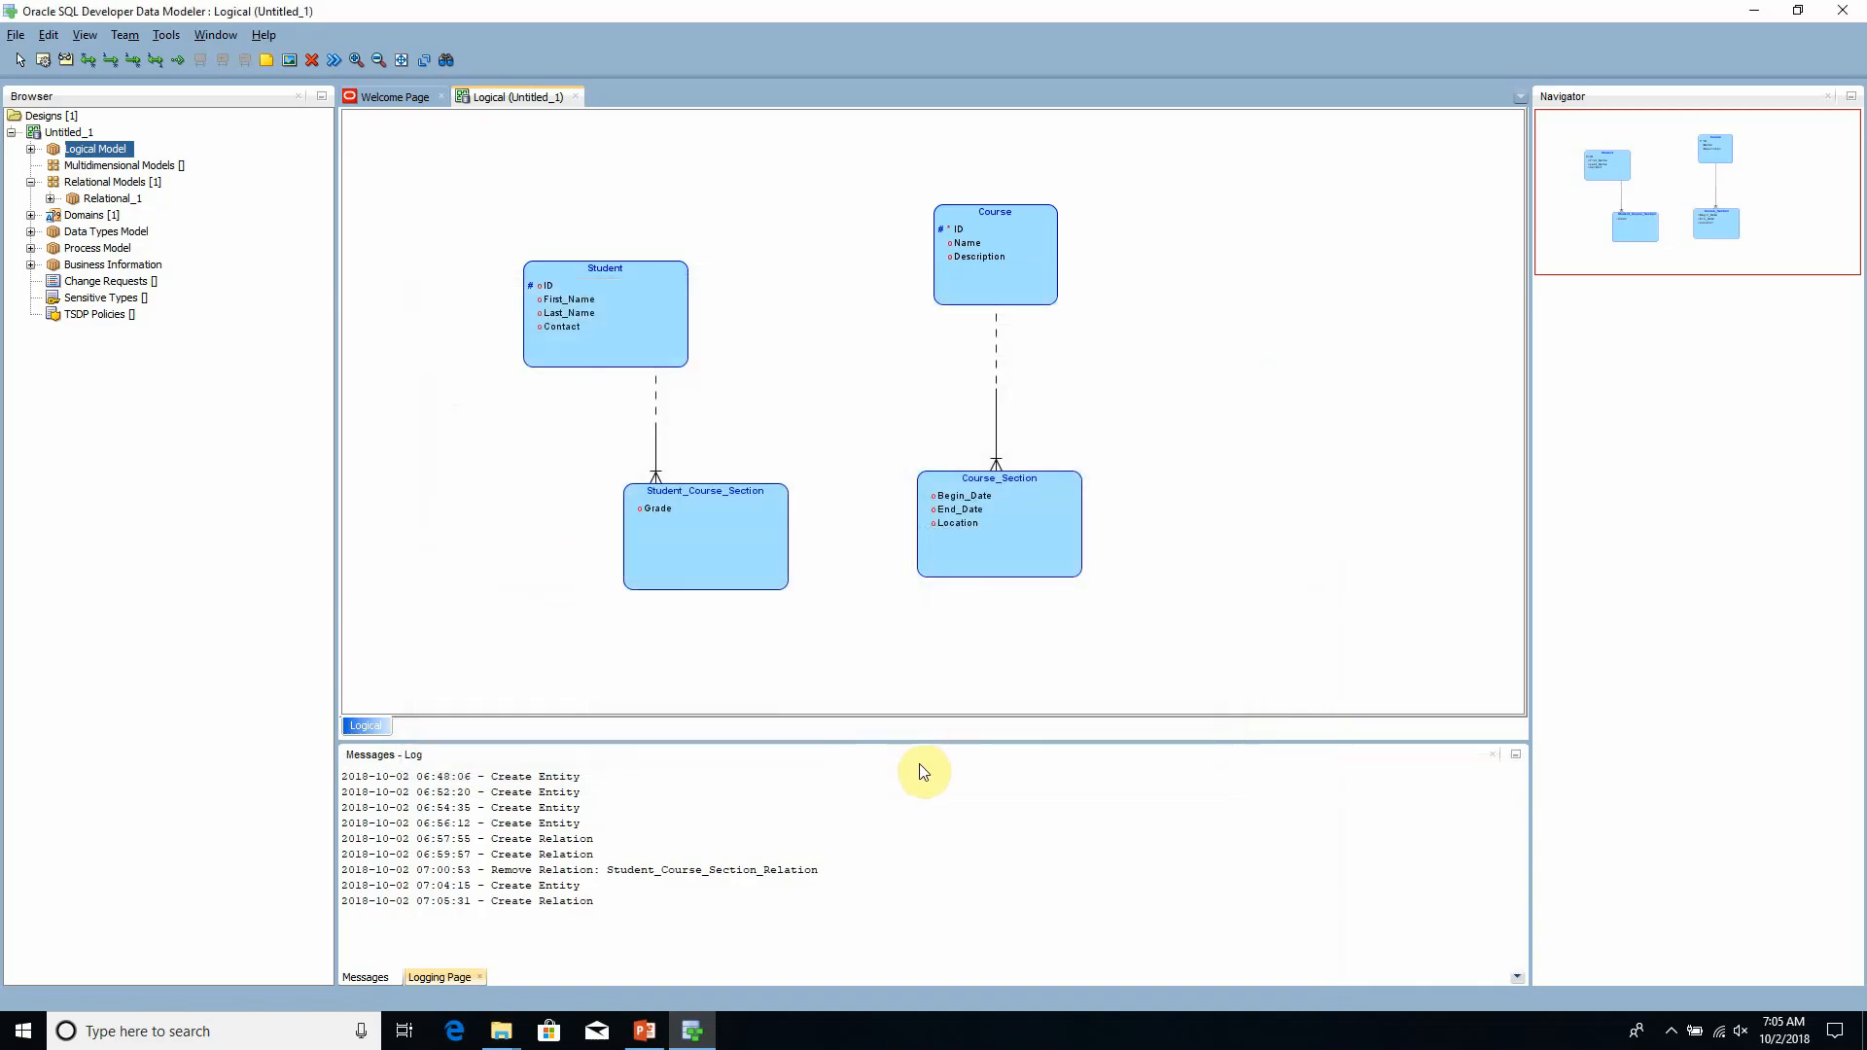
- Create a 1:N identifying relation from the Course_Section entity to the Student_Course_Section entity
click(132, 62)
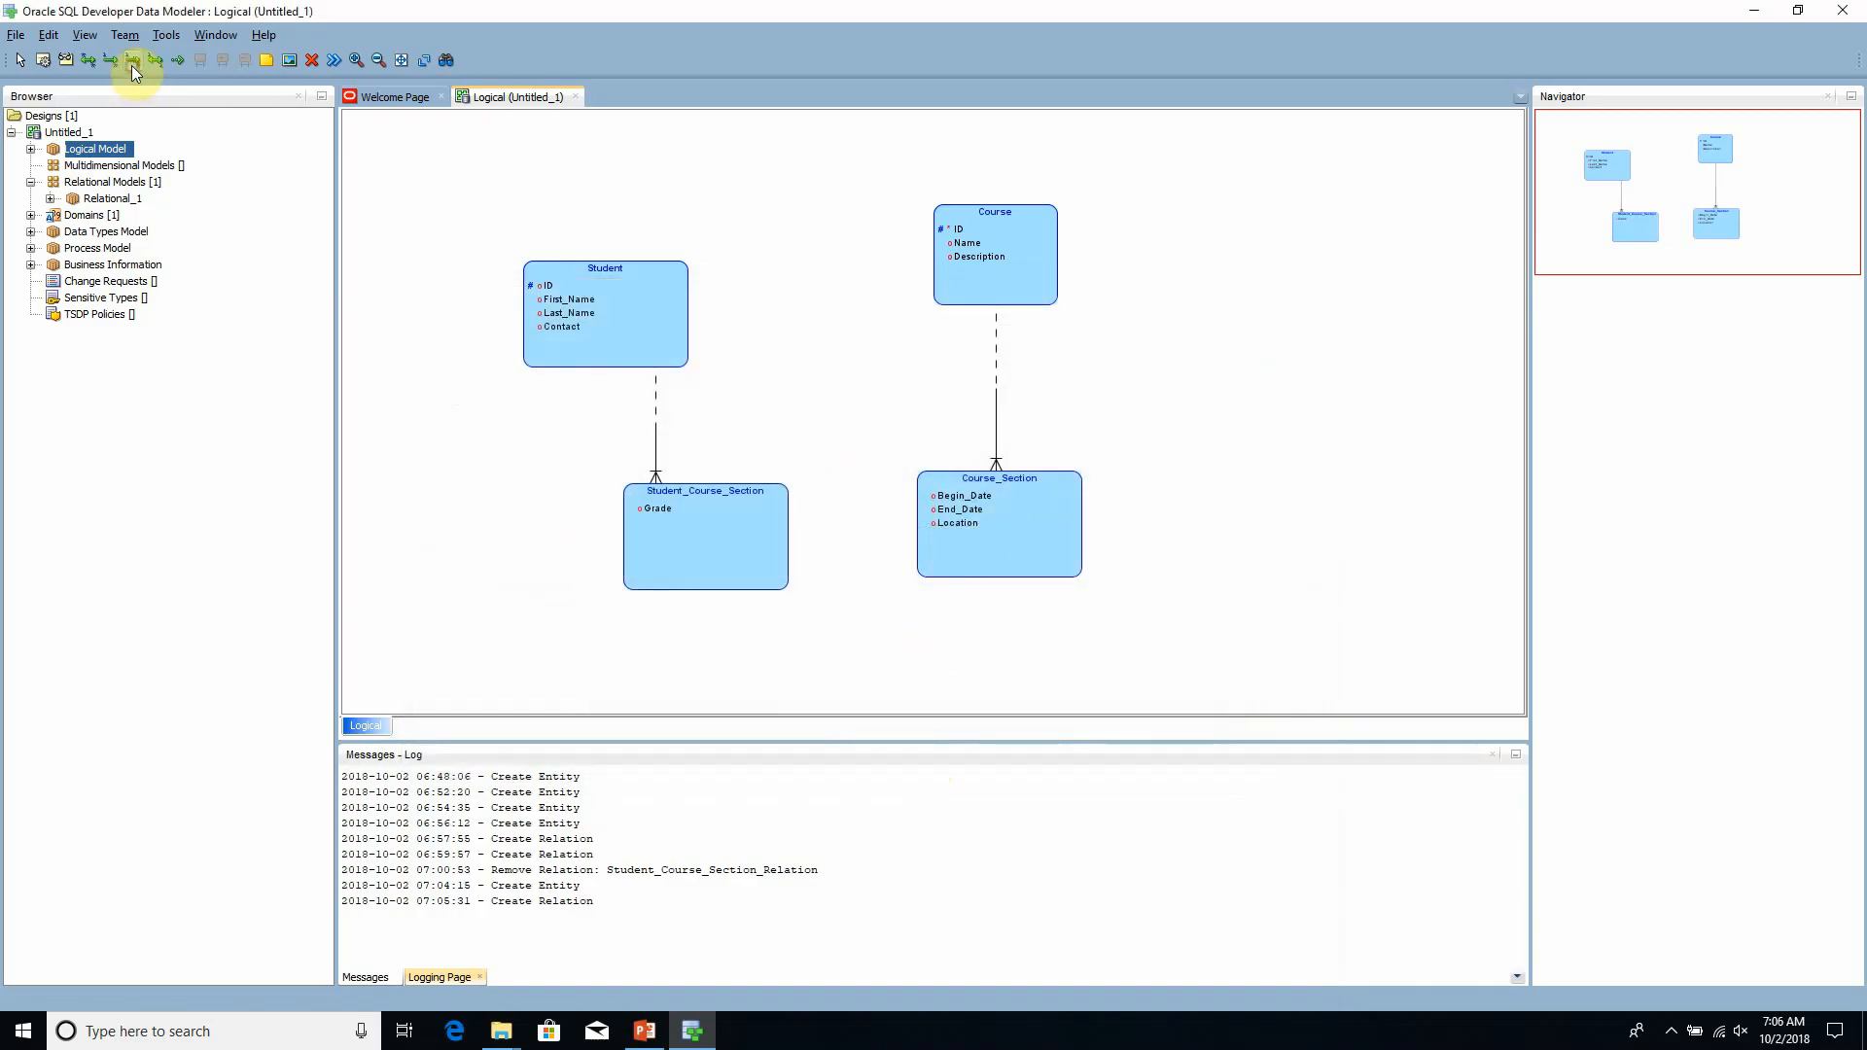
click(999, 549)
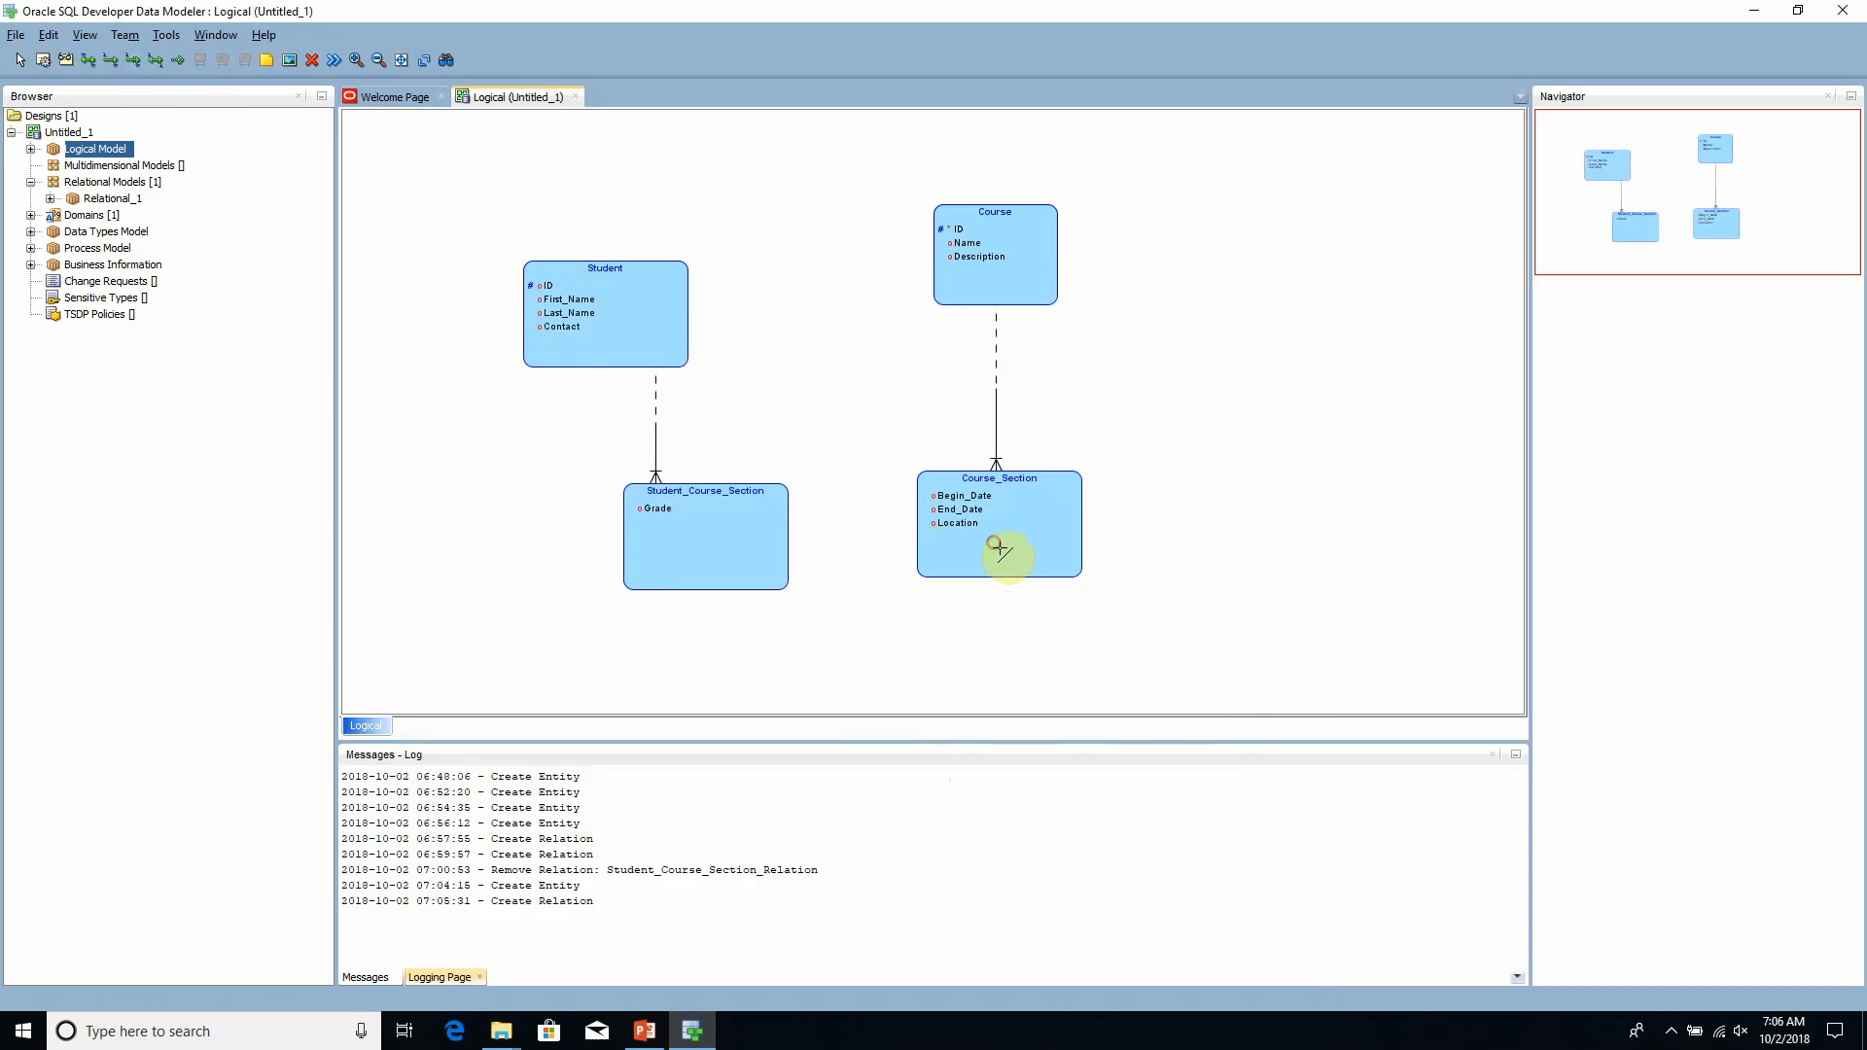
click(743, 551)
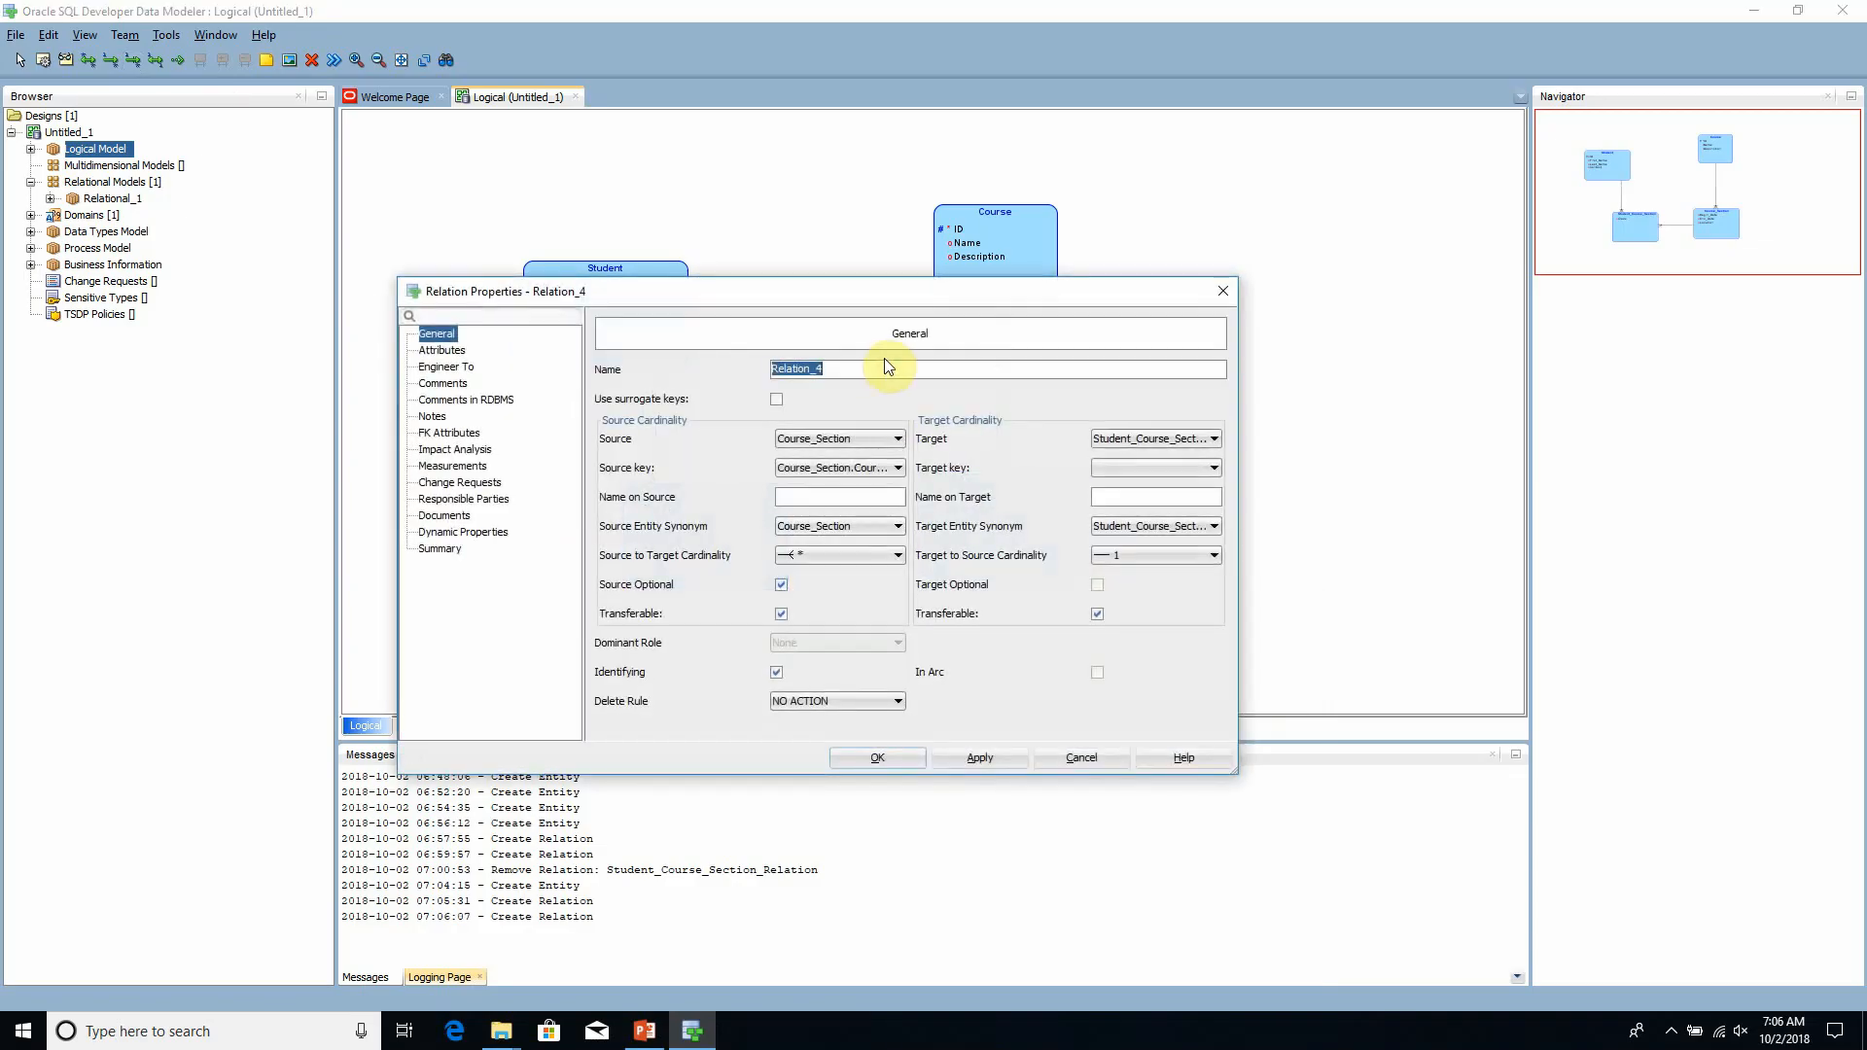
- Name the relation between Course_Section and Student_Course_Section Course_Section_FK and close its properties
click(856, 373)
drag(856, 374, 754, 360)
drag(837, 295, 885, 553)
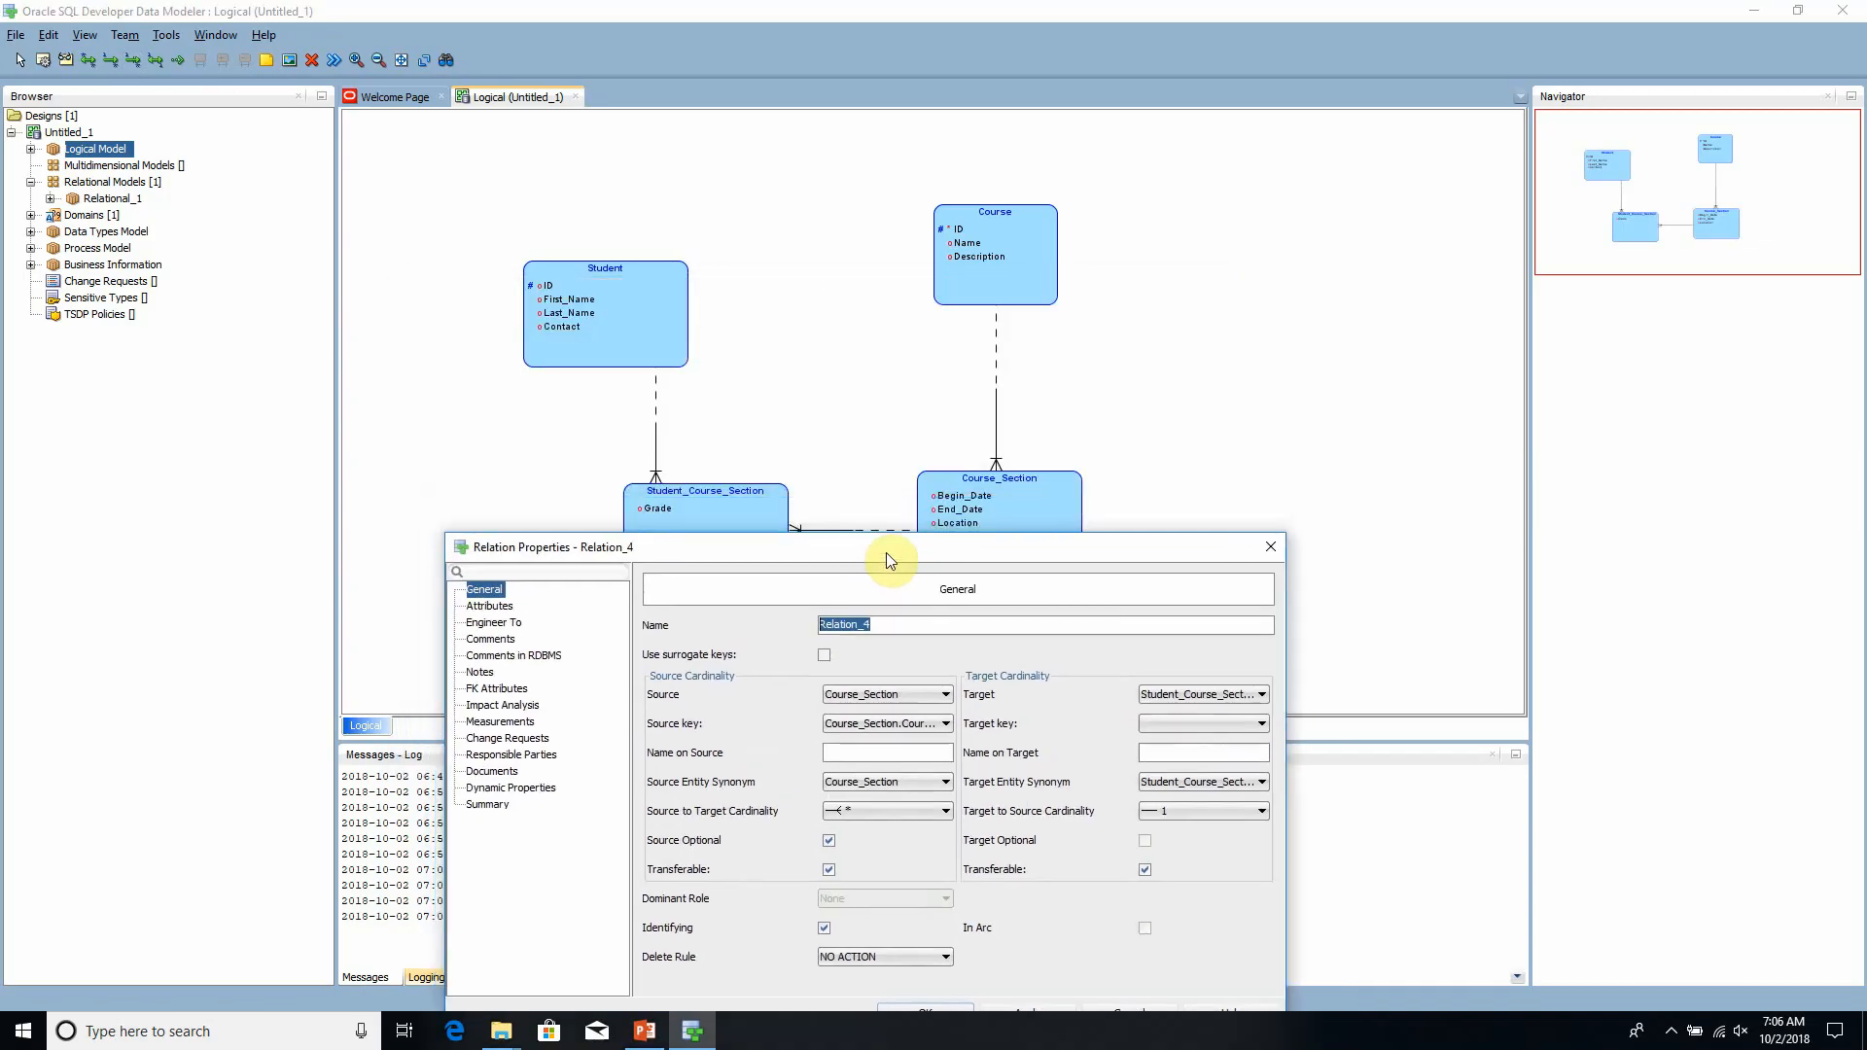
text(sStu)
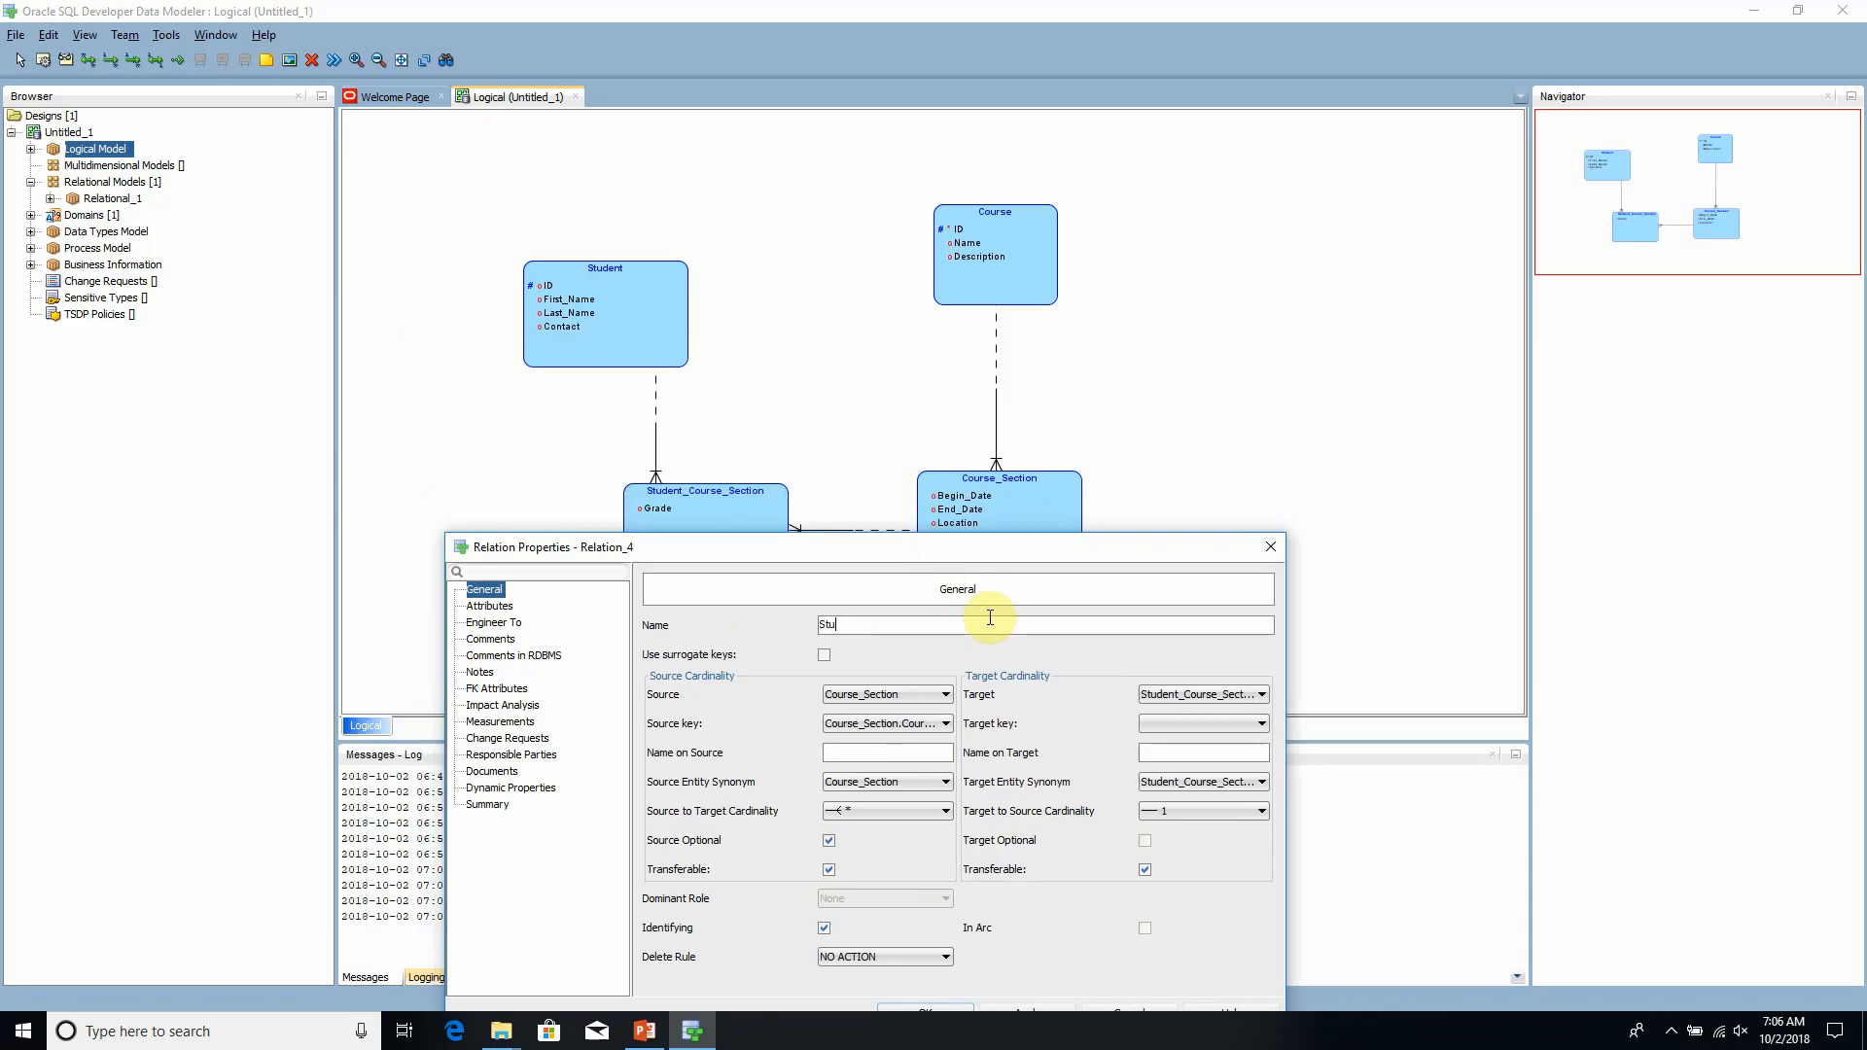
key(BackSpace)
text(Course_Section_FK)
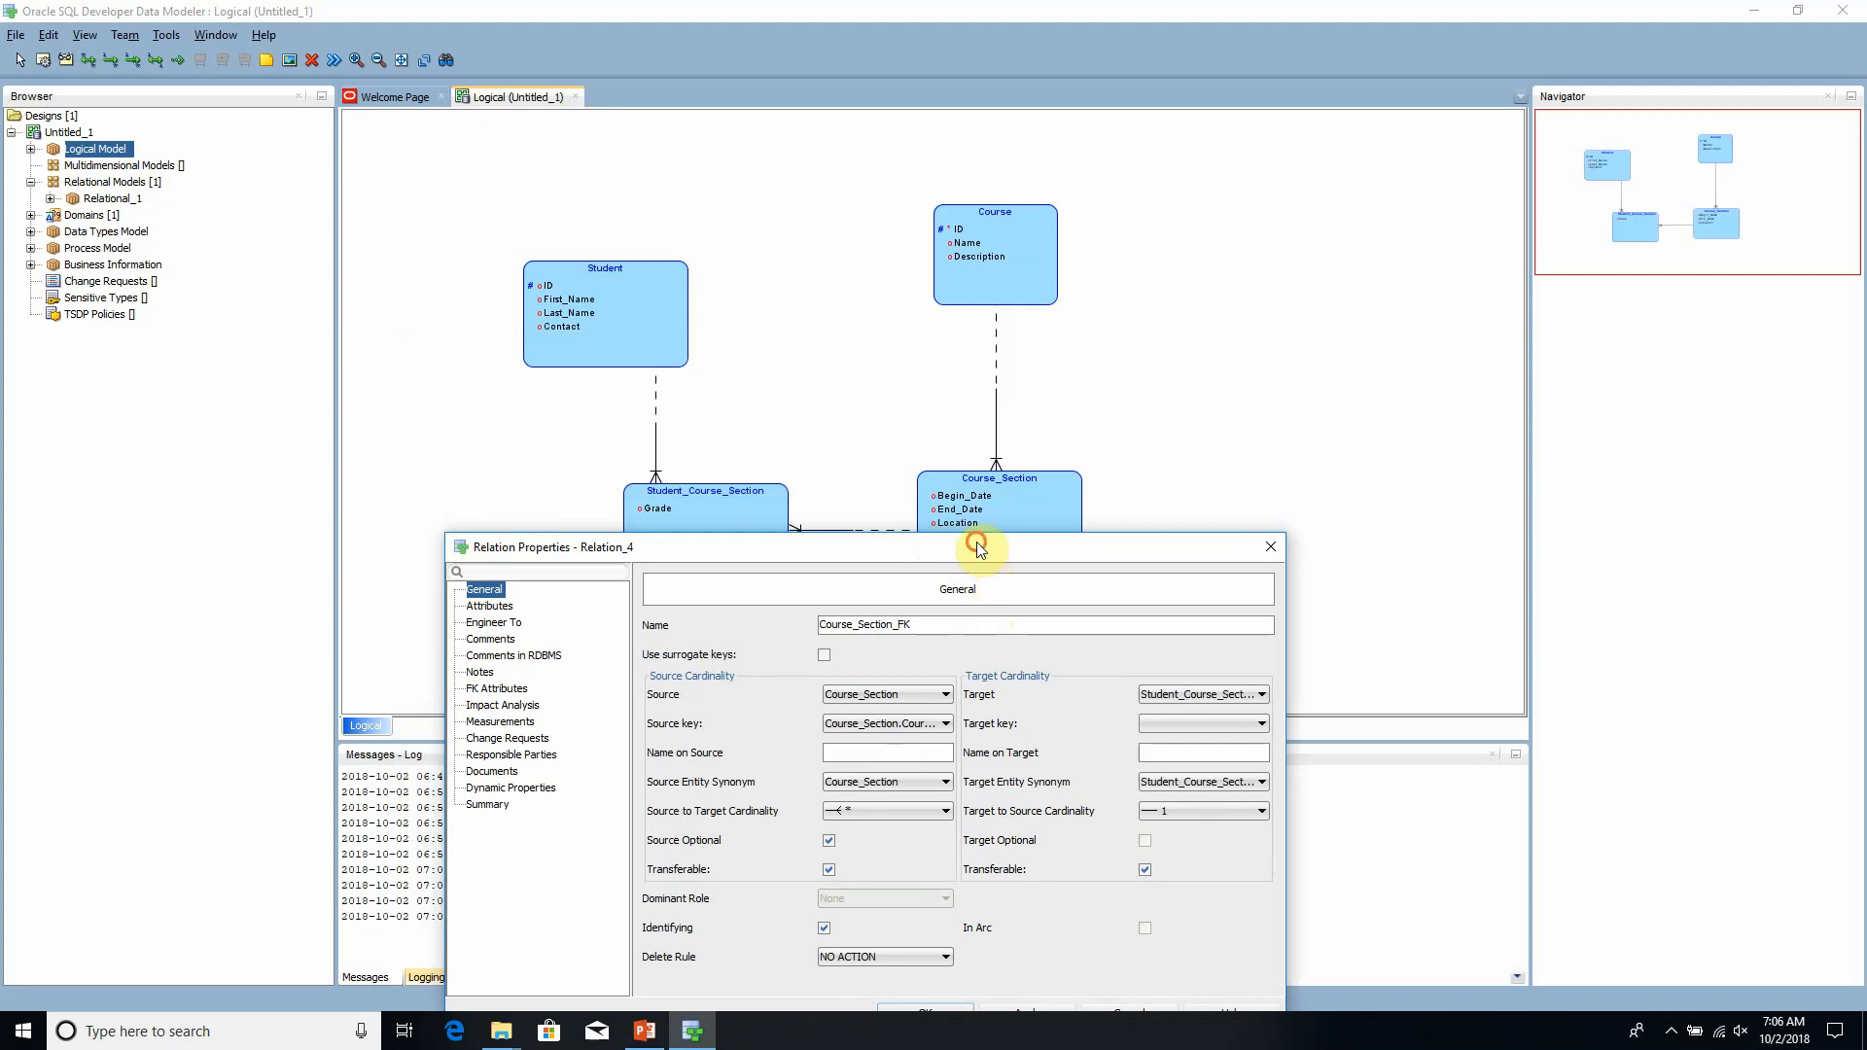
drag(971, 542, 850, 253)
click(805, 725)
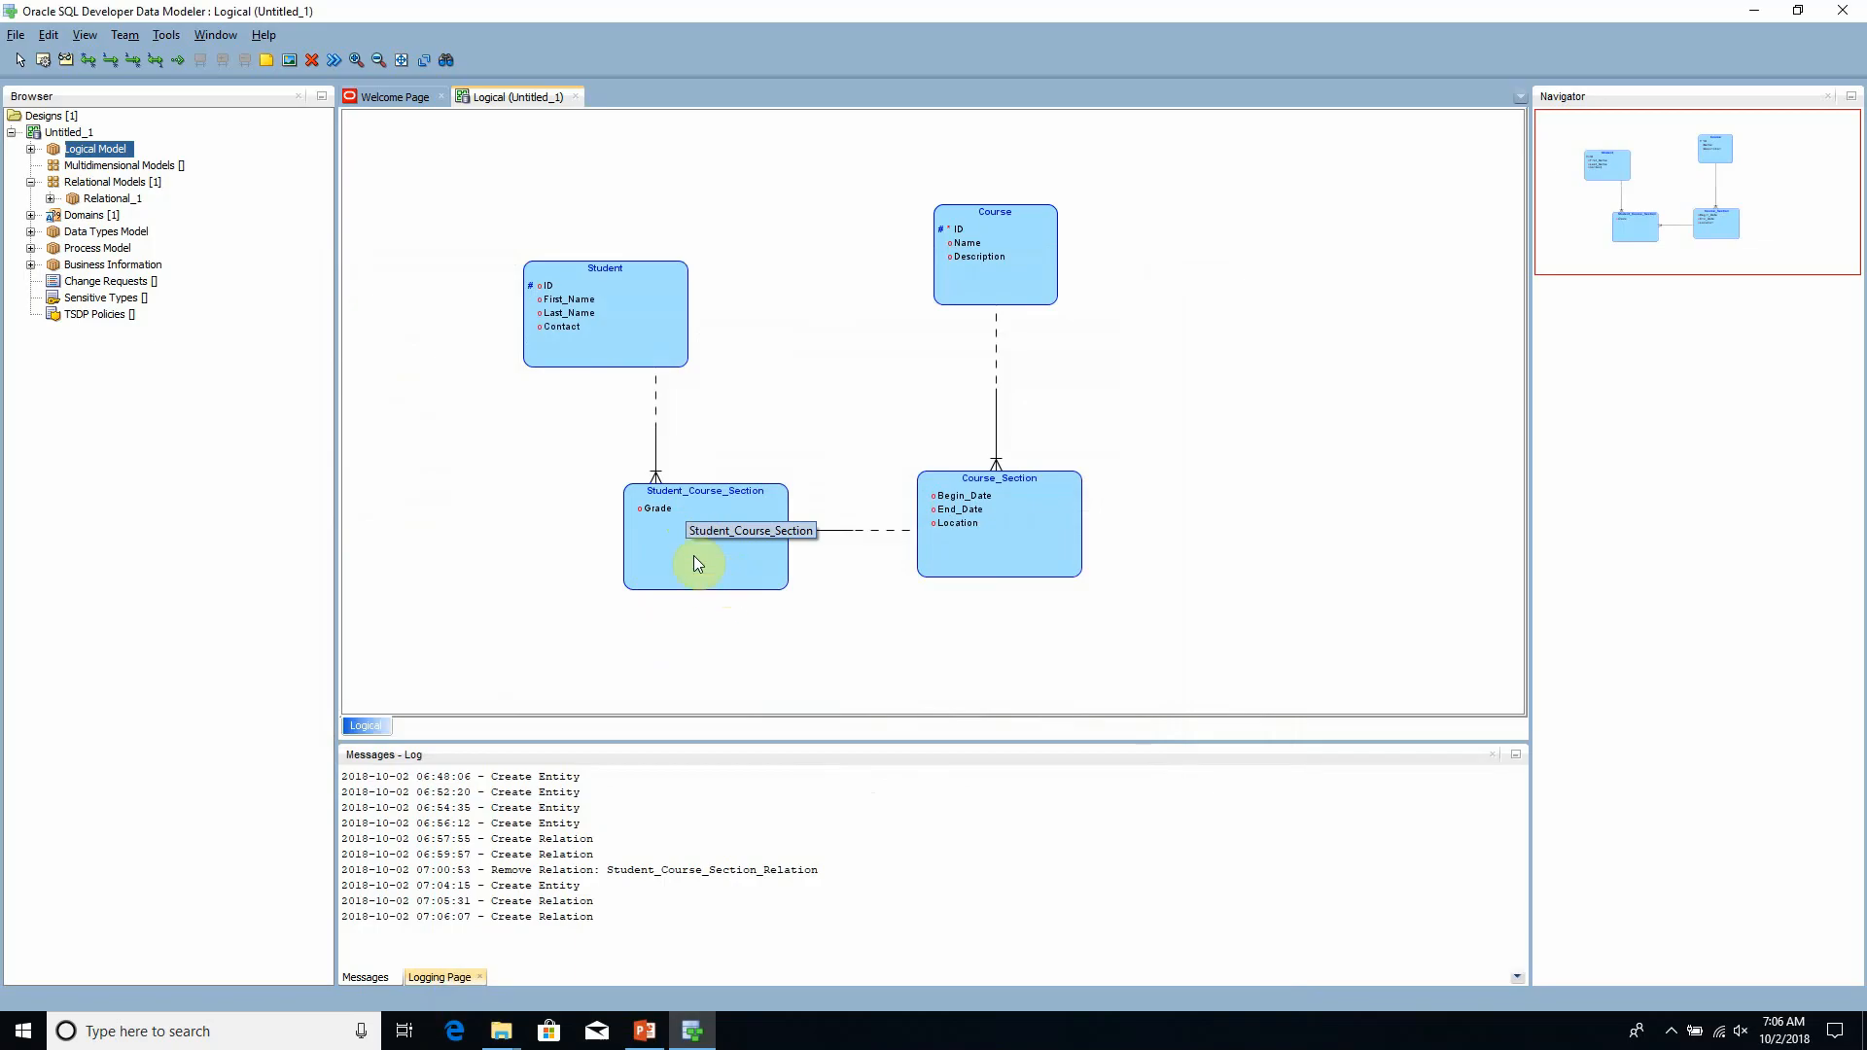
- Check the attributes and relations that make up the primary unique identifier of Student_Course_Section, then close its properties
double_click(663, 542)
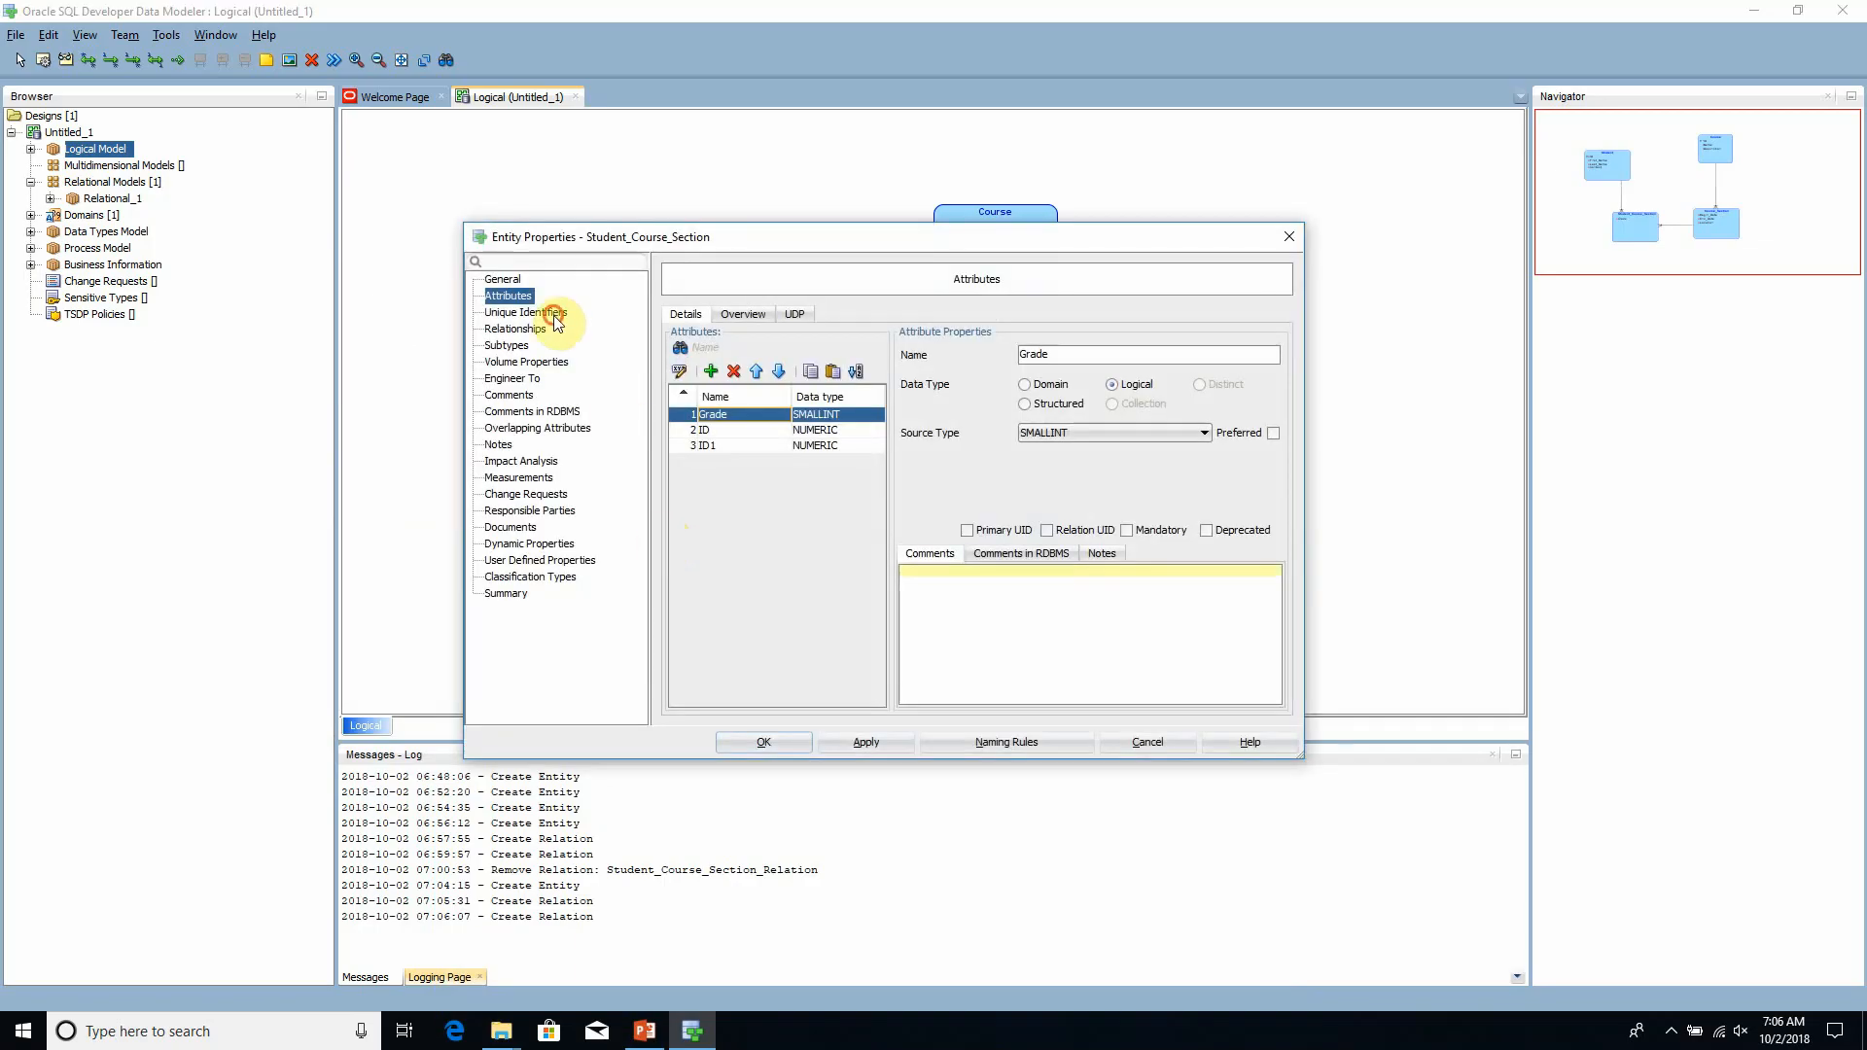
click(557, 317)
click(726, 370)
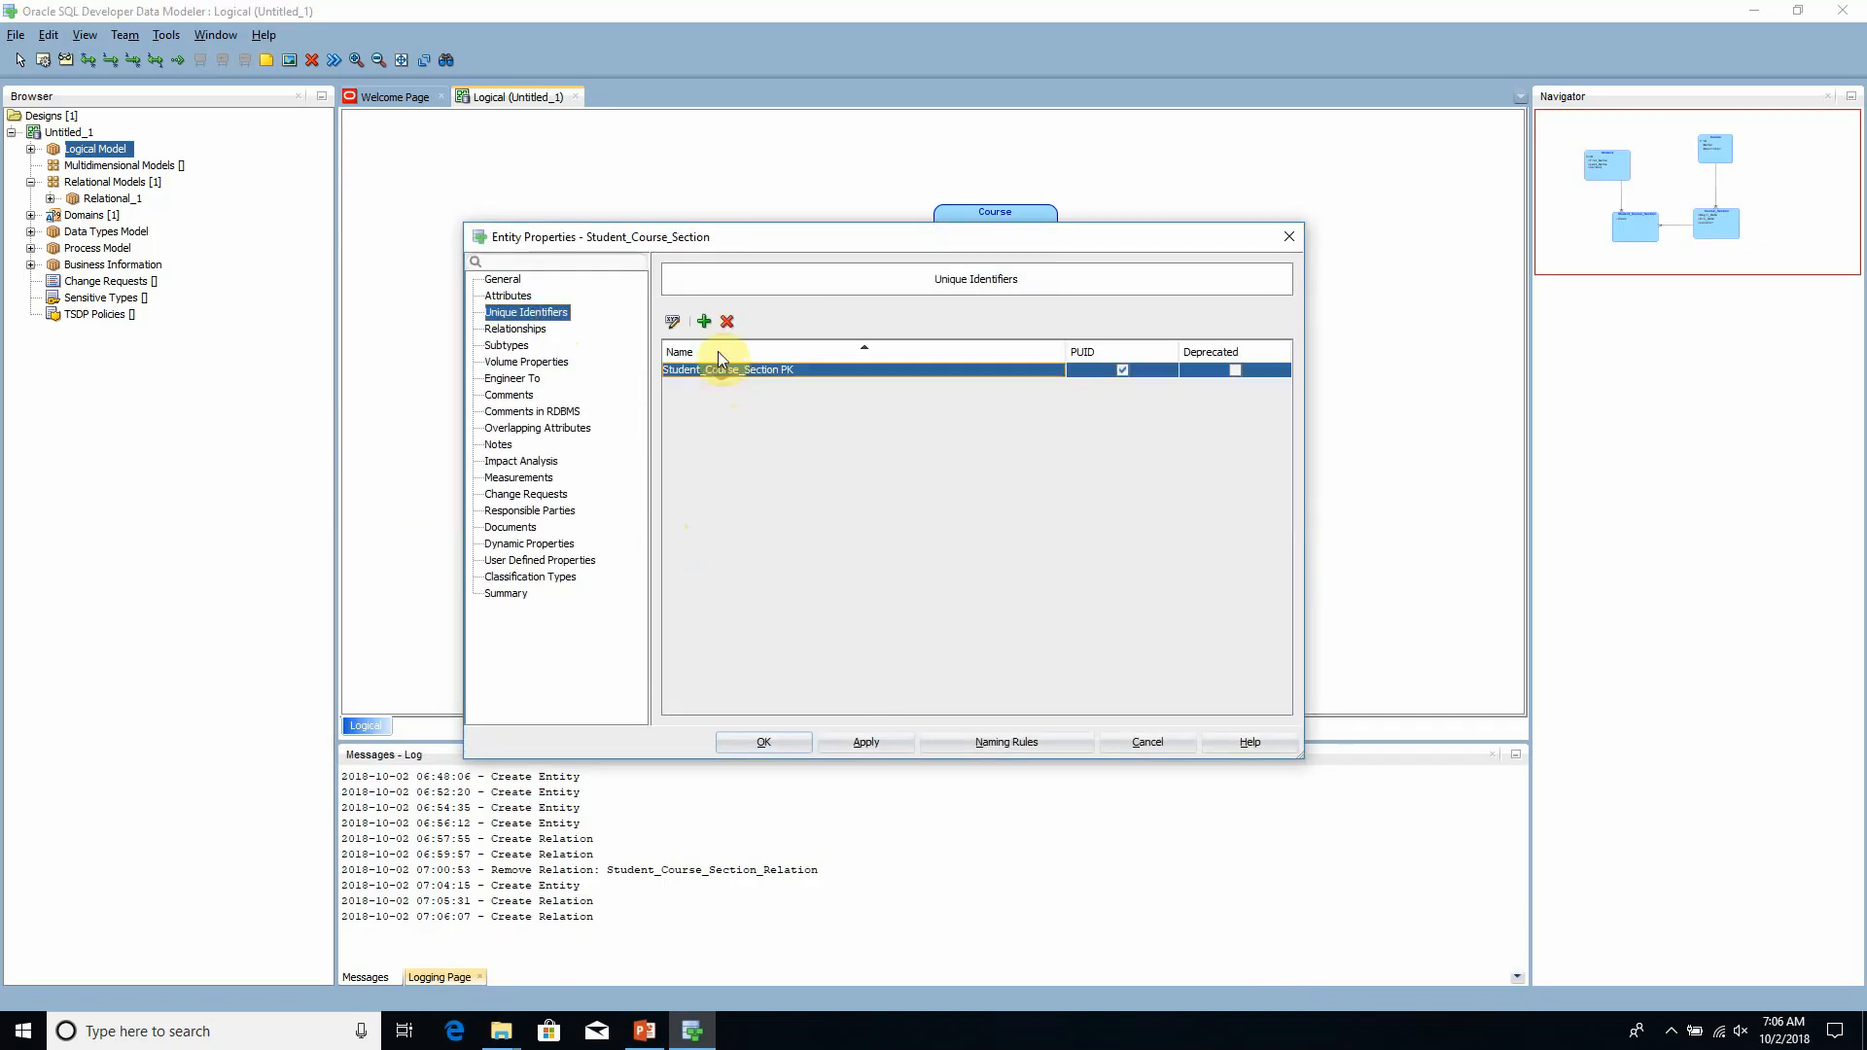
click(672, 321)
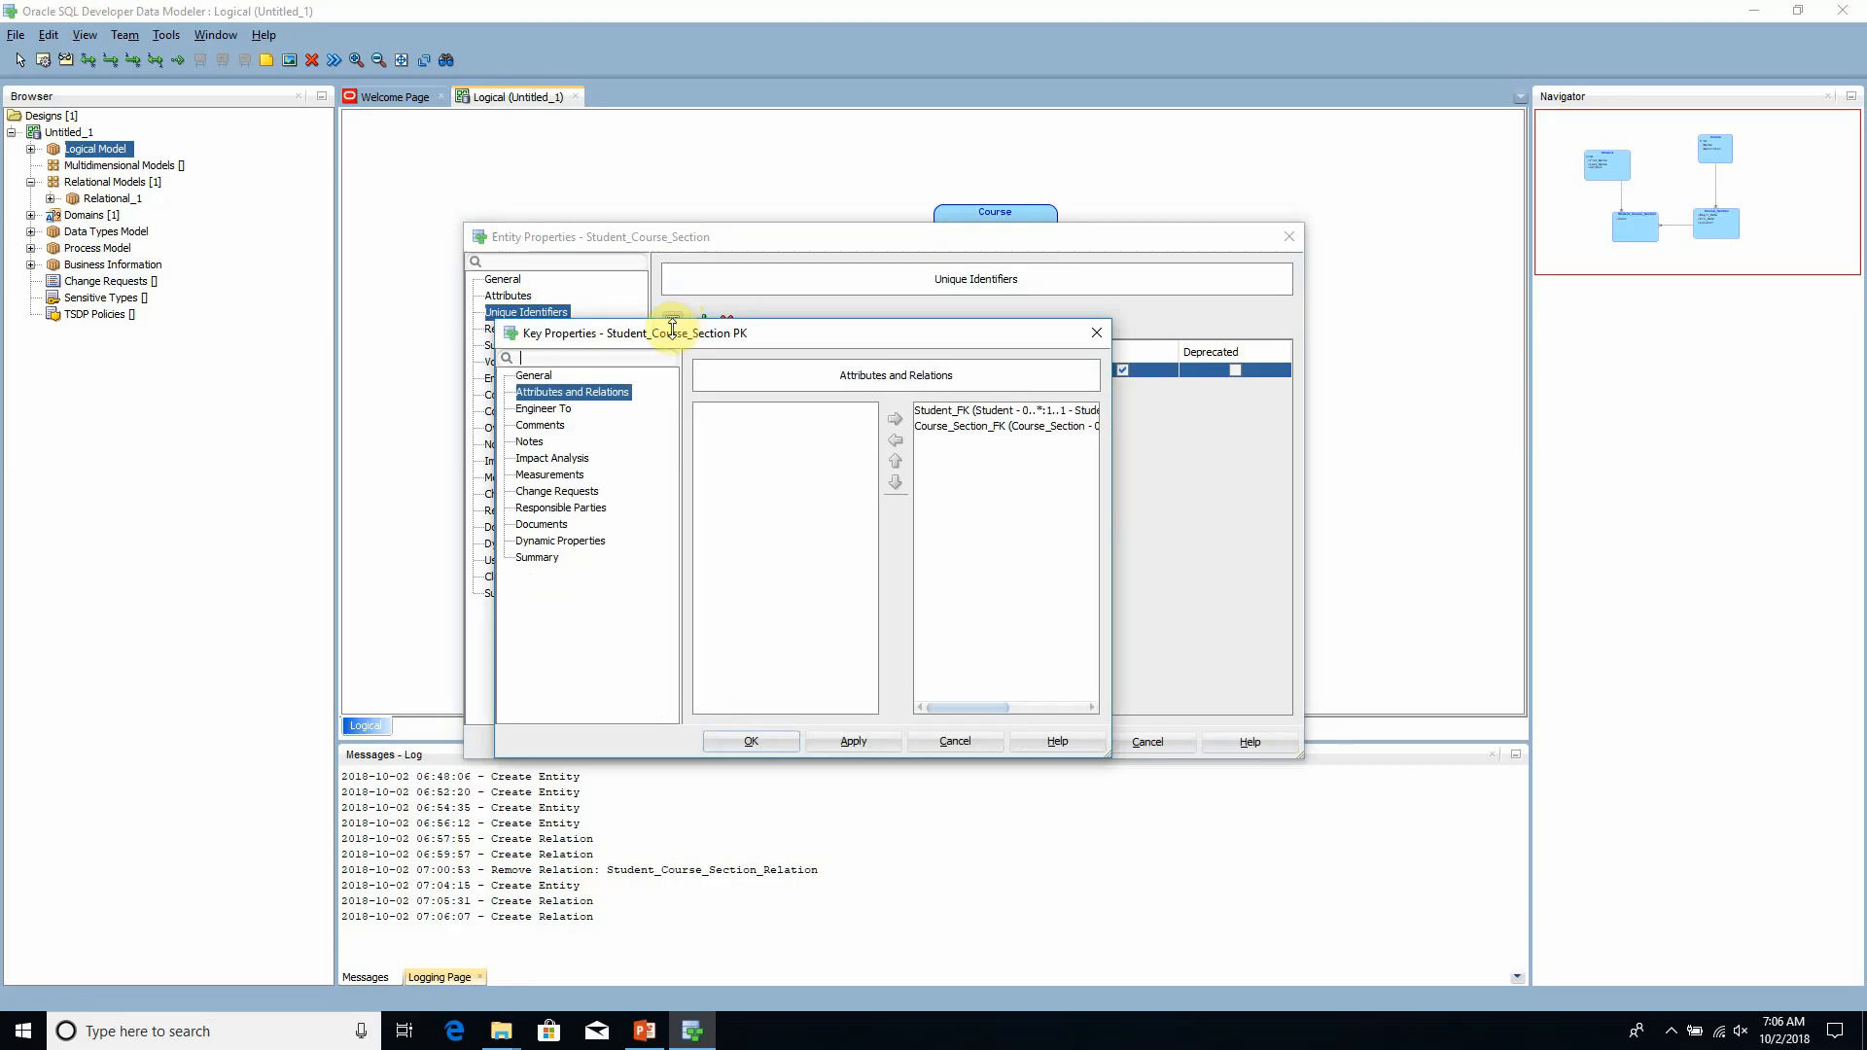
click(1030, 429)
click(1035, 411)
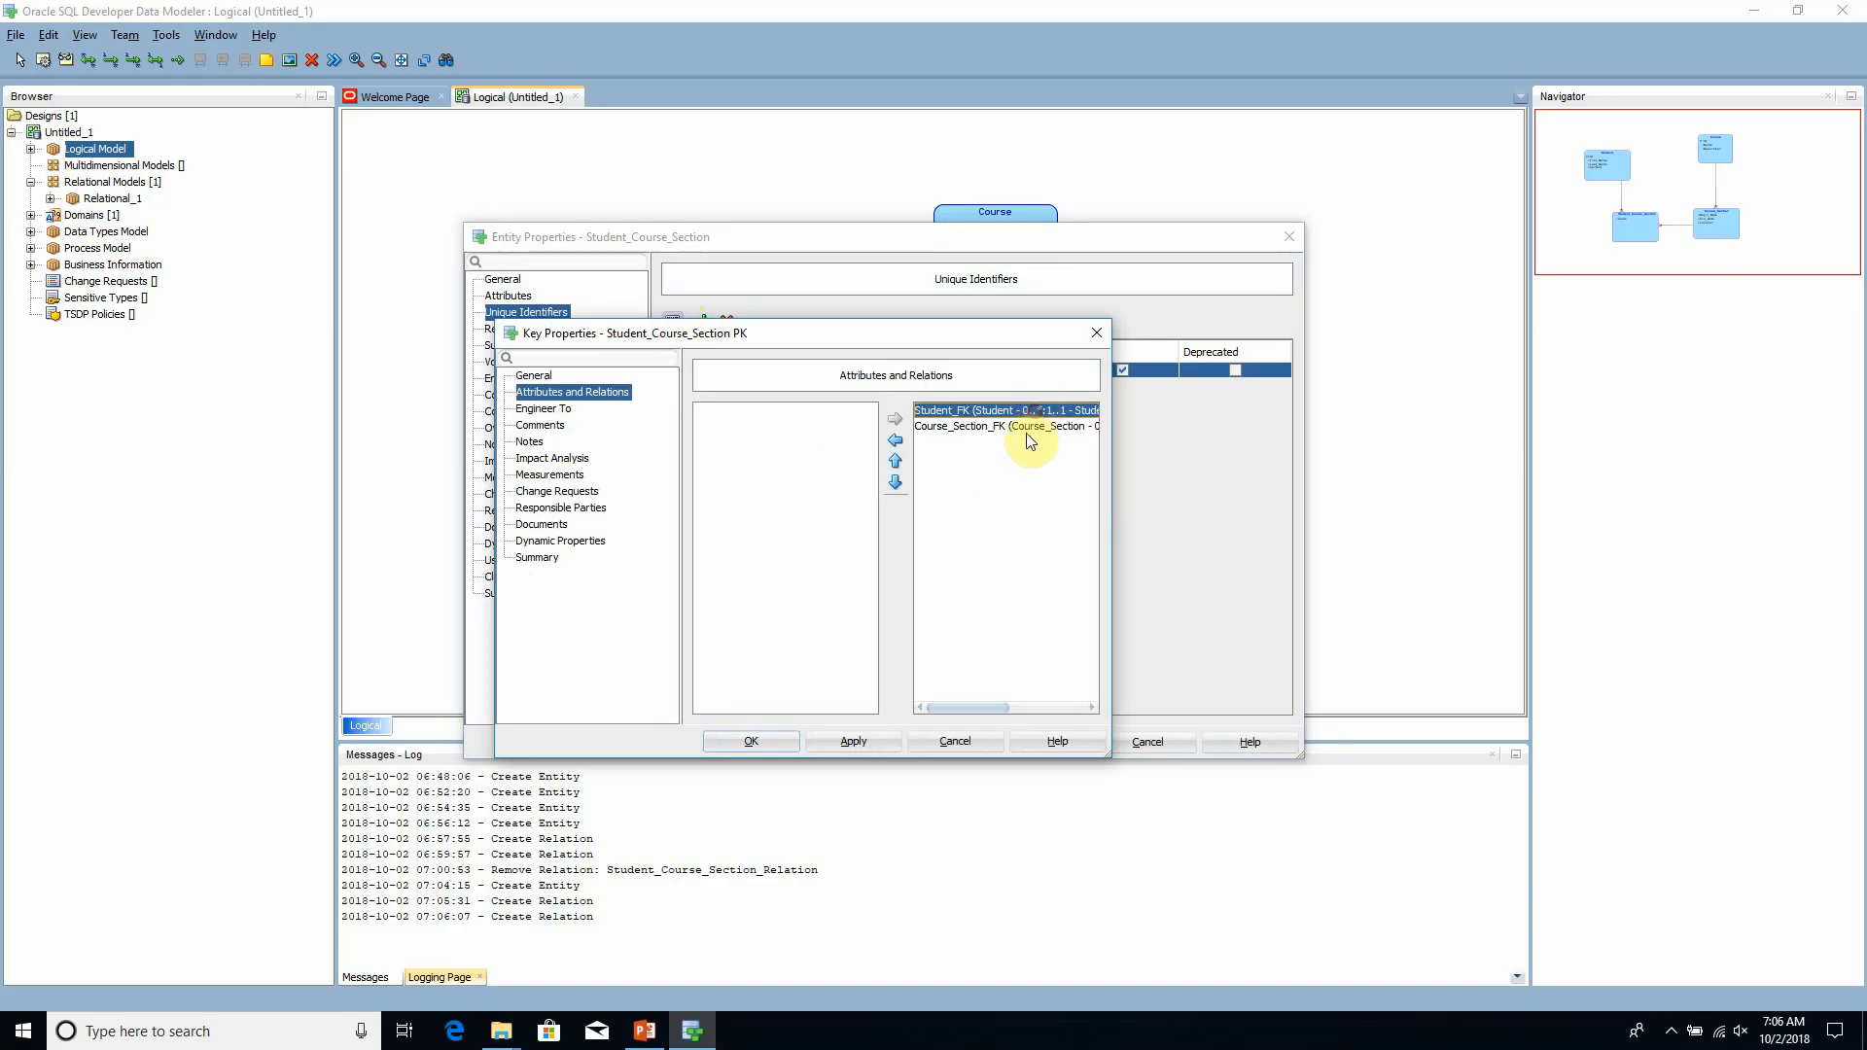
click(1022, 428)
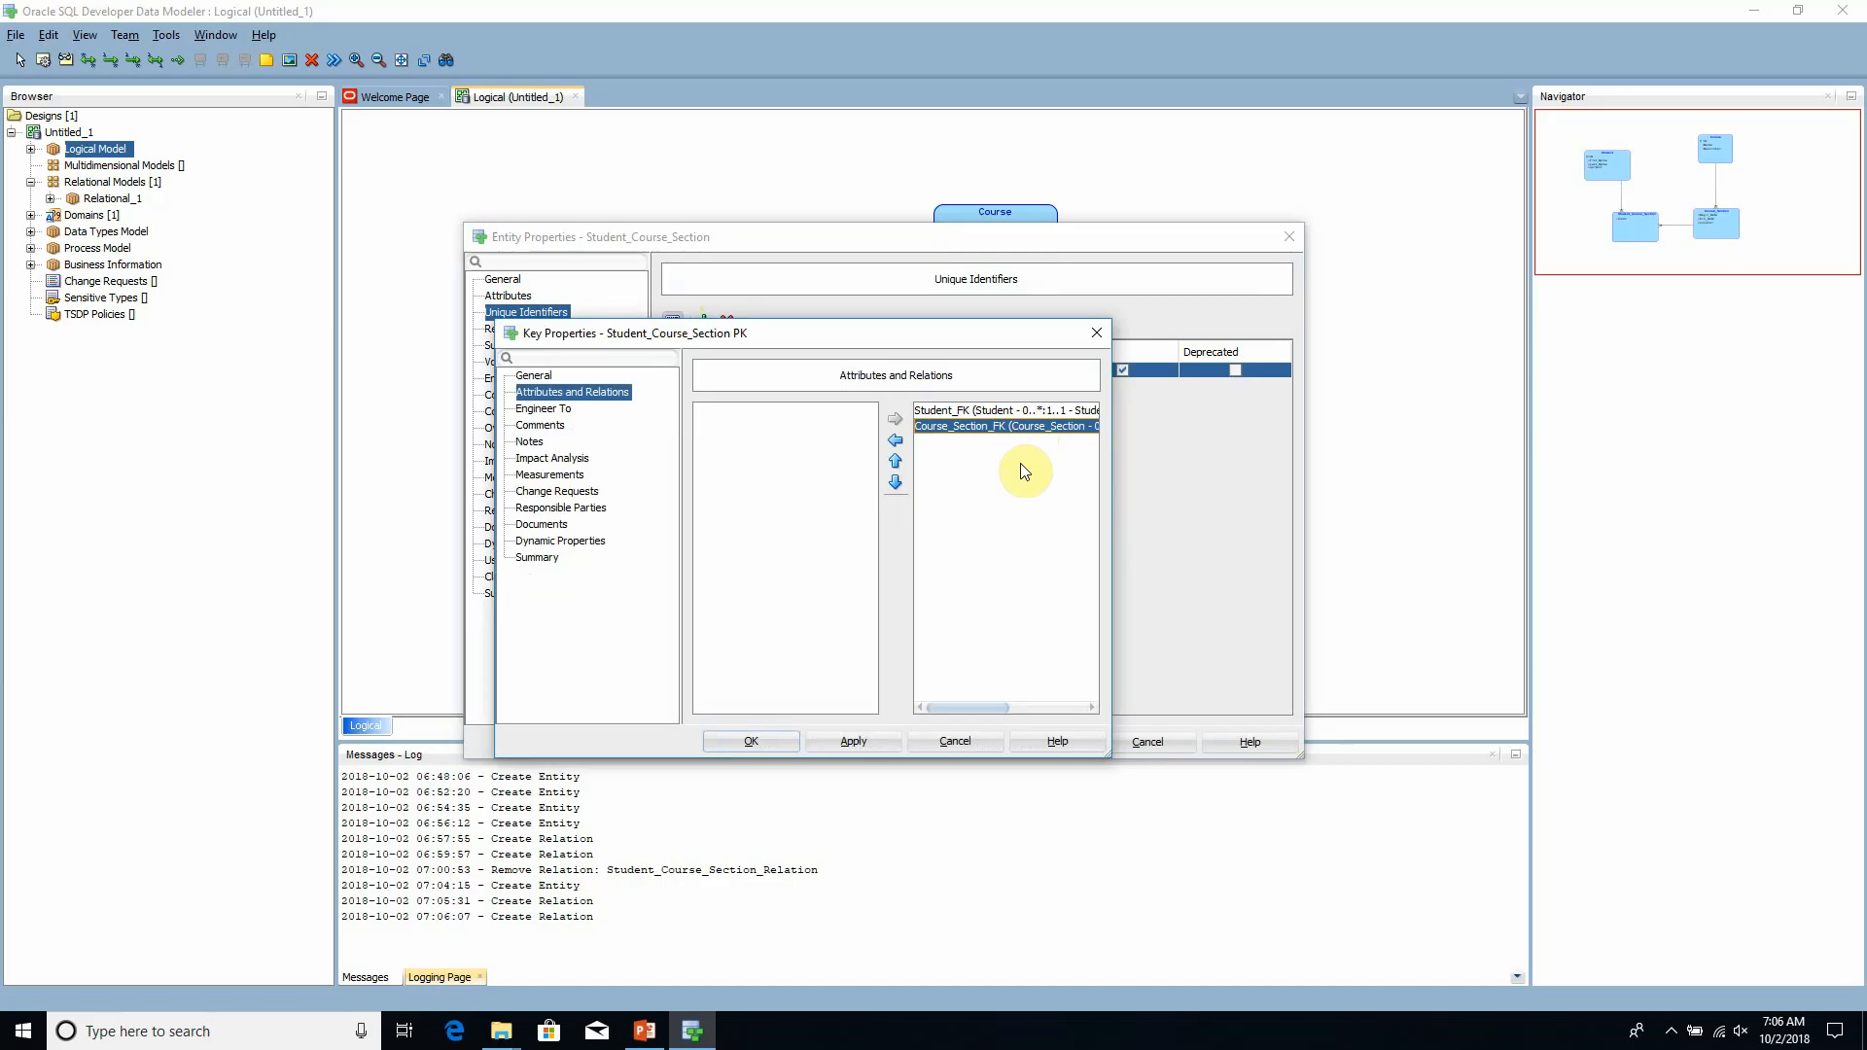
click(763, 742)
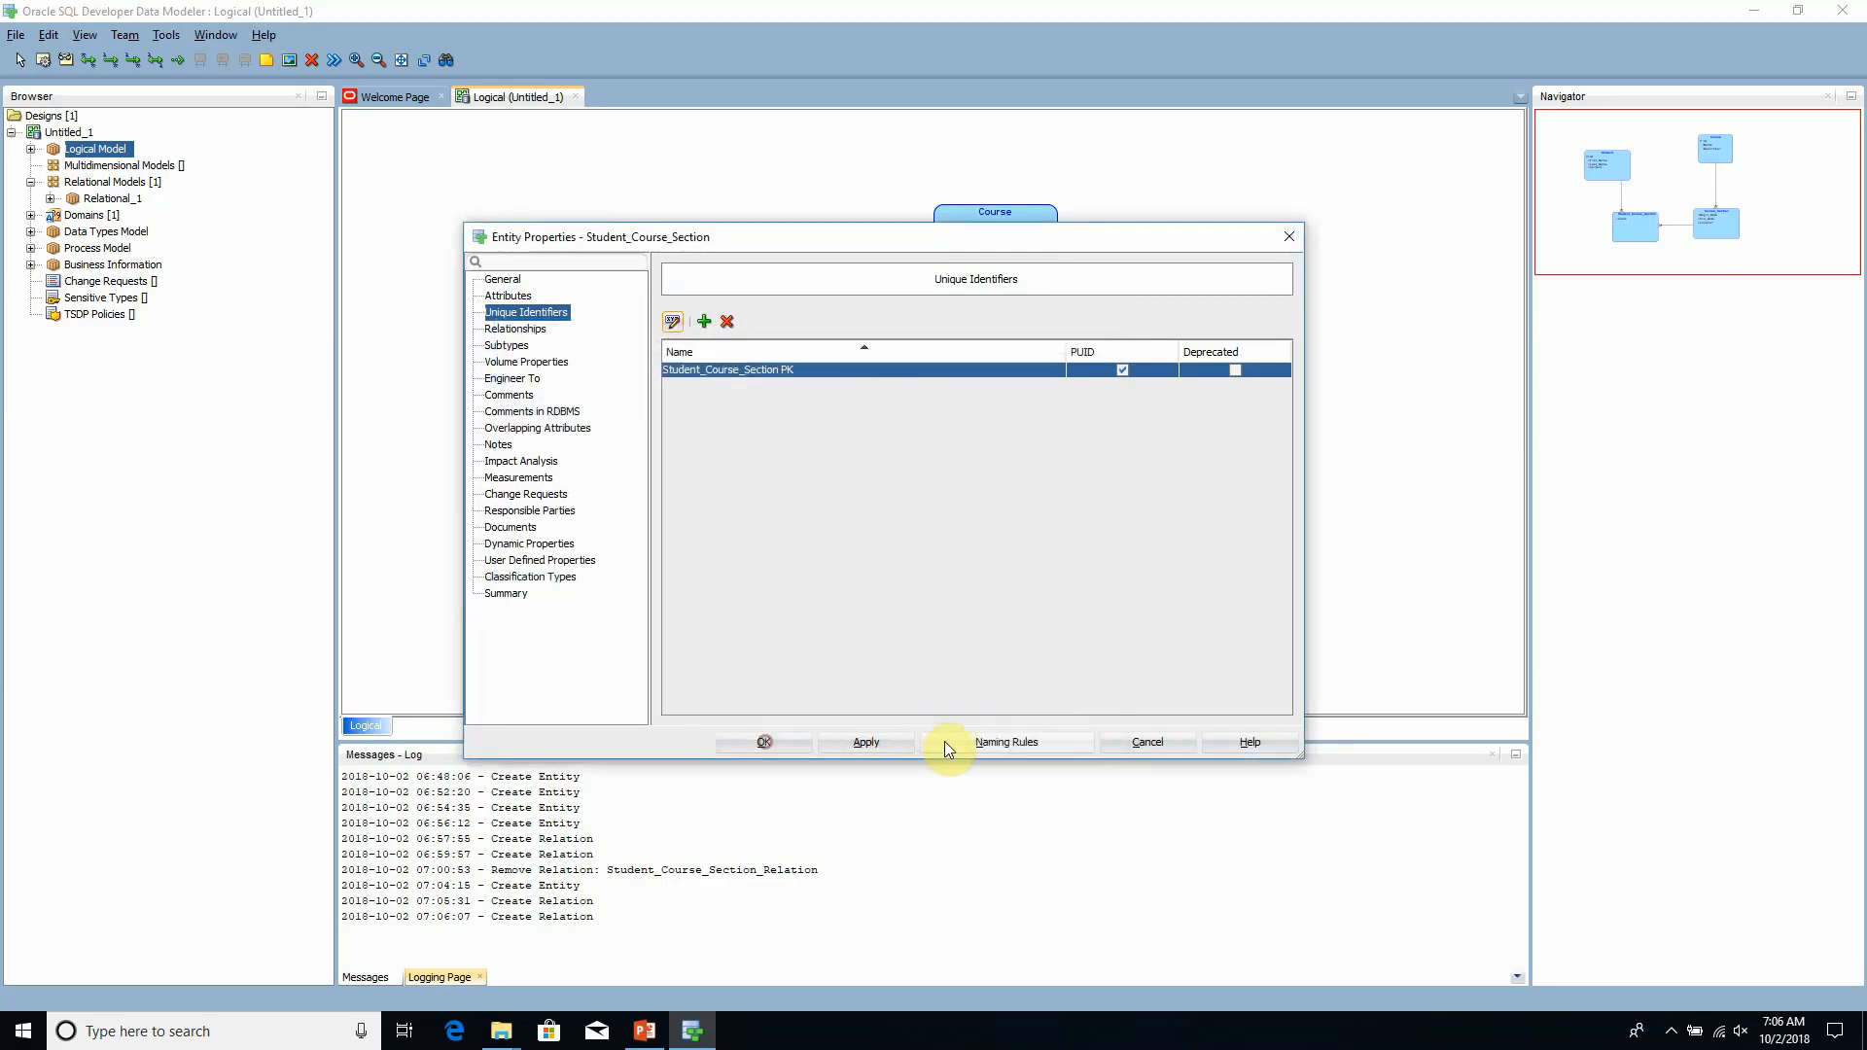
click(796, 744)
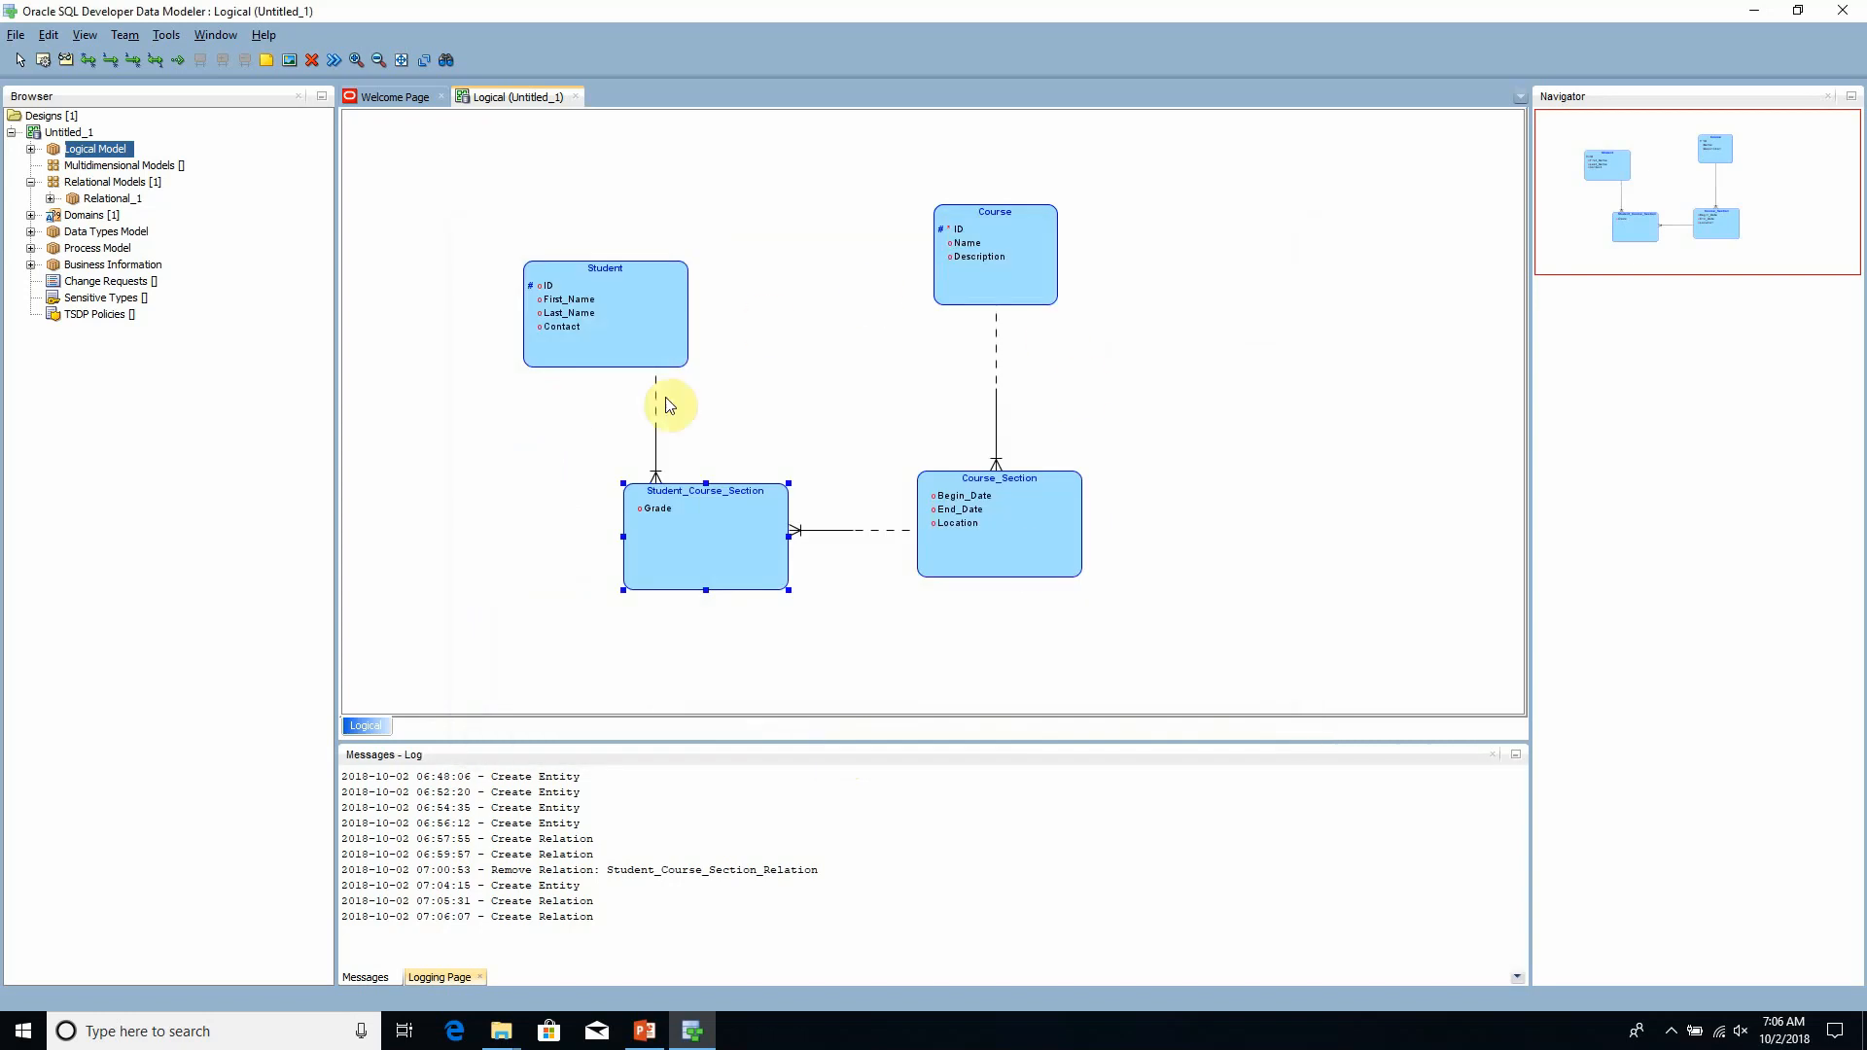
- Move the Student entity slightly up in the logical diagram
mouse_move(617, 333)
mouse_down()
mouse_move(653, 346)
mouse_move(617, 336)
mouse_up()
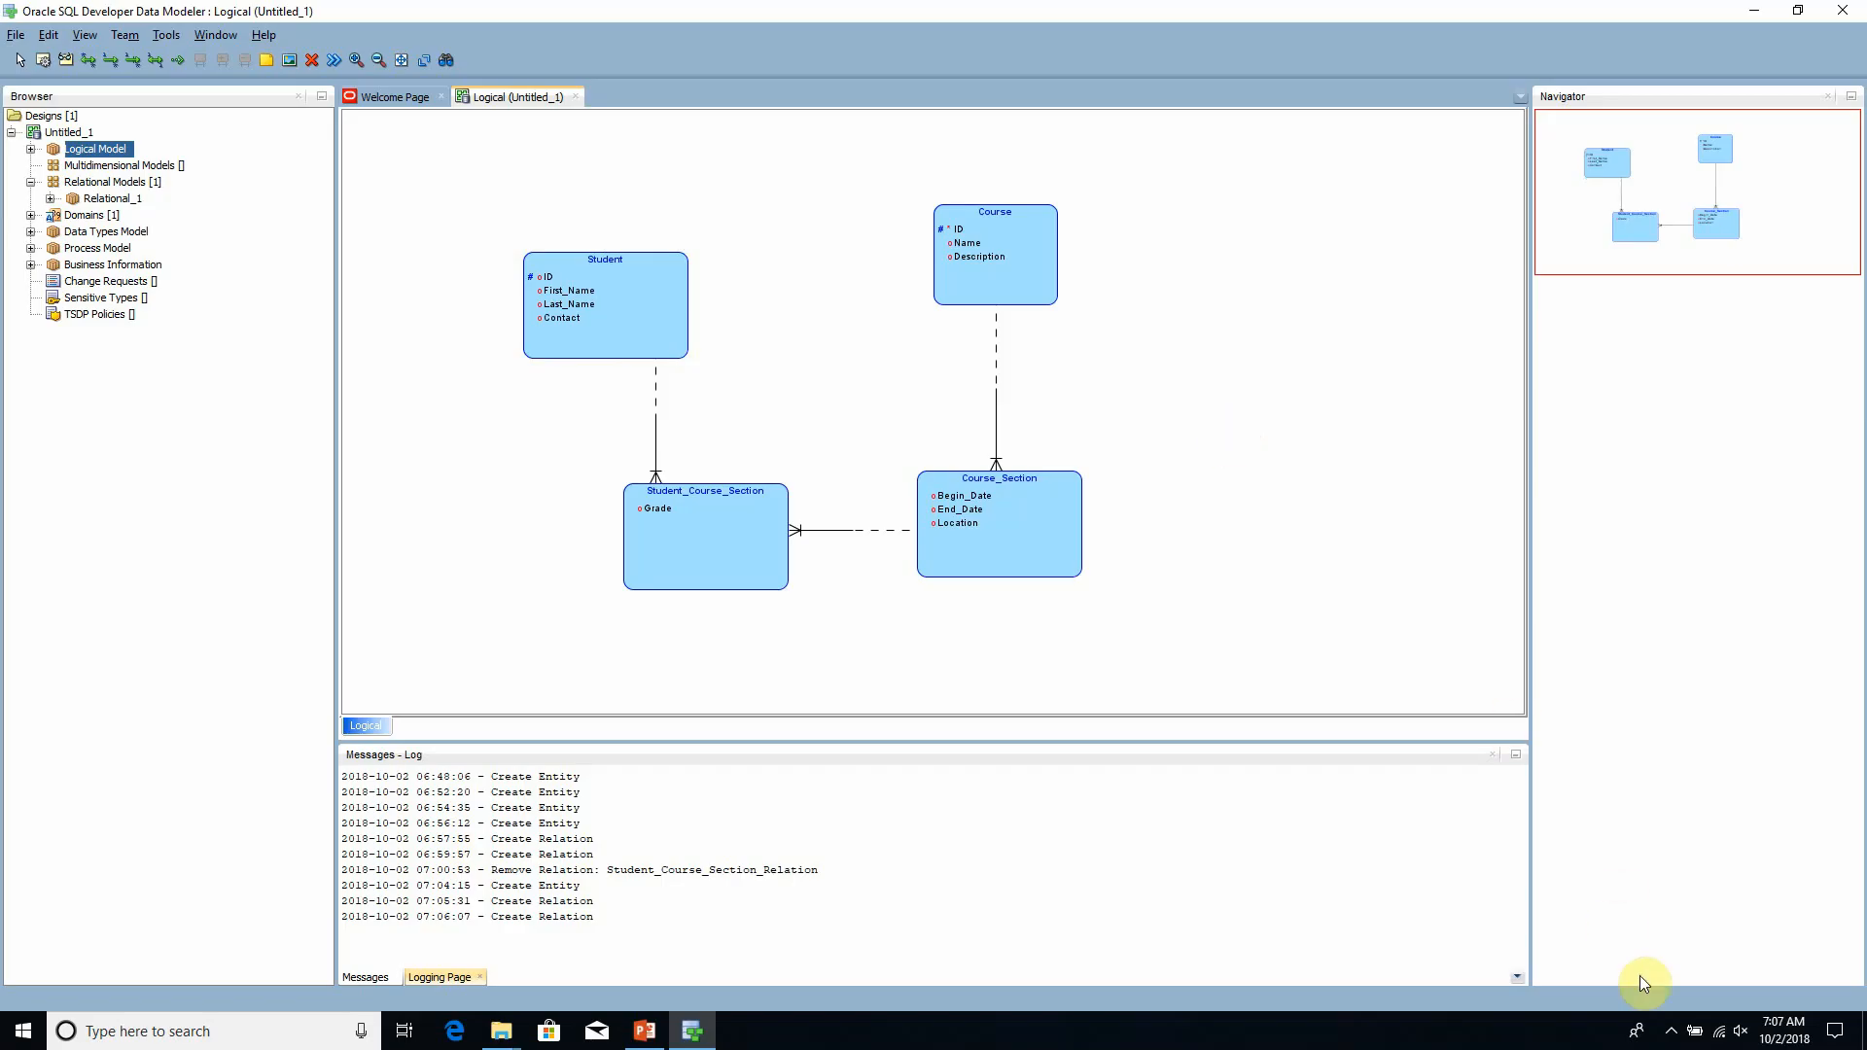
click(1673, 1033)
right_click(1659, 998)
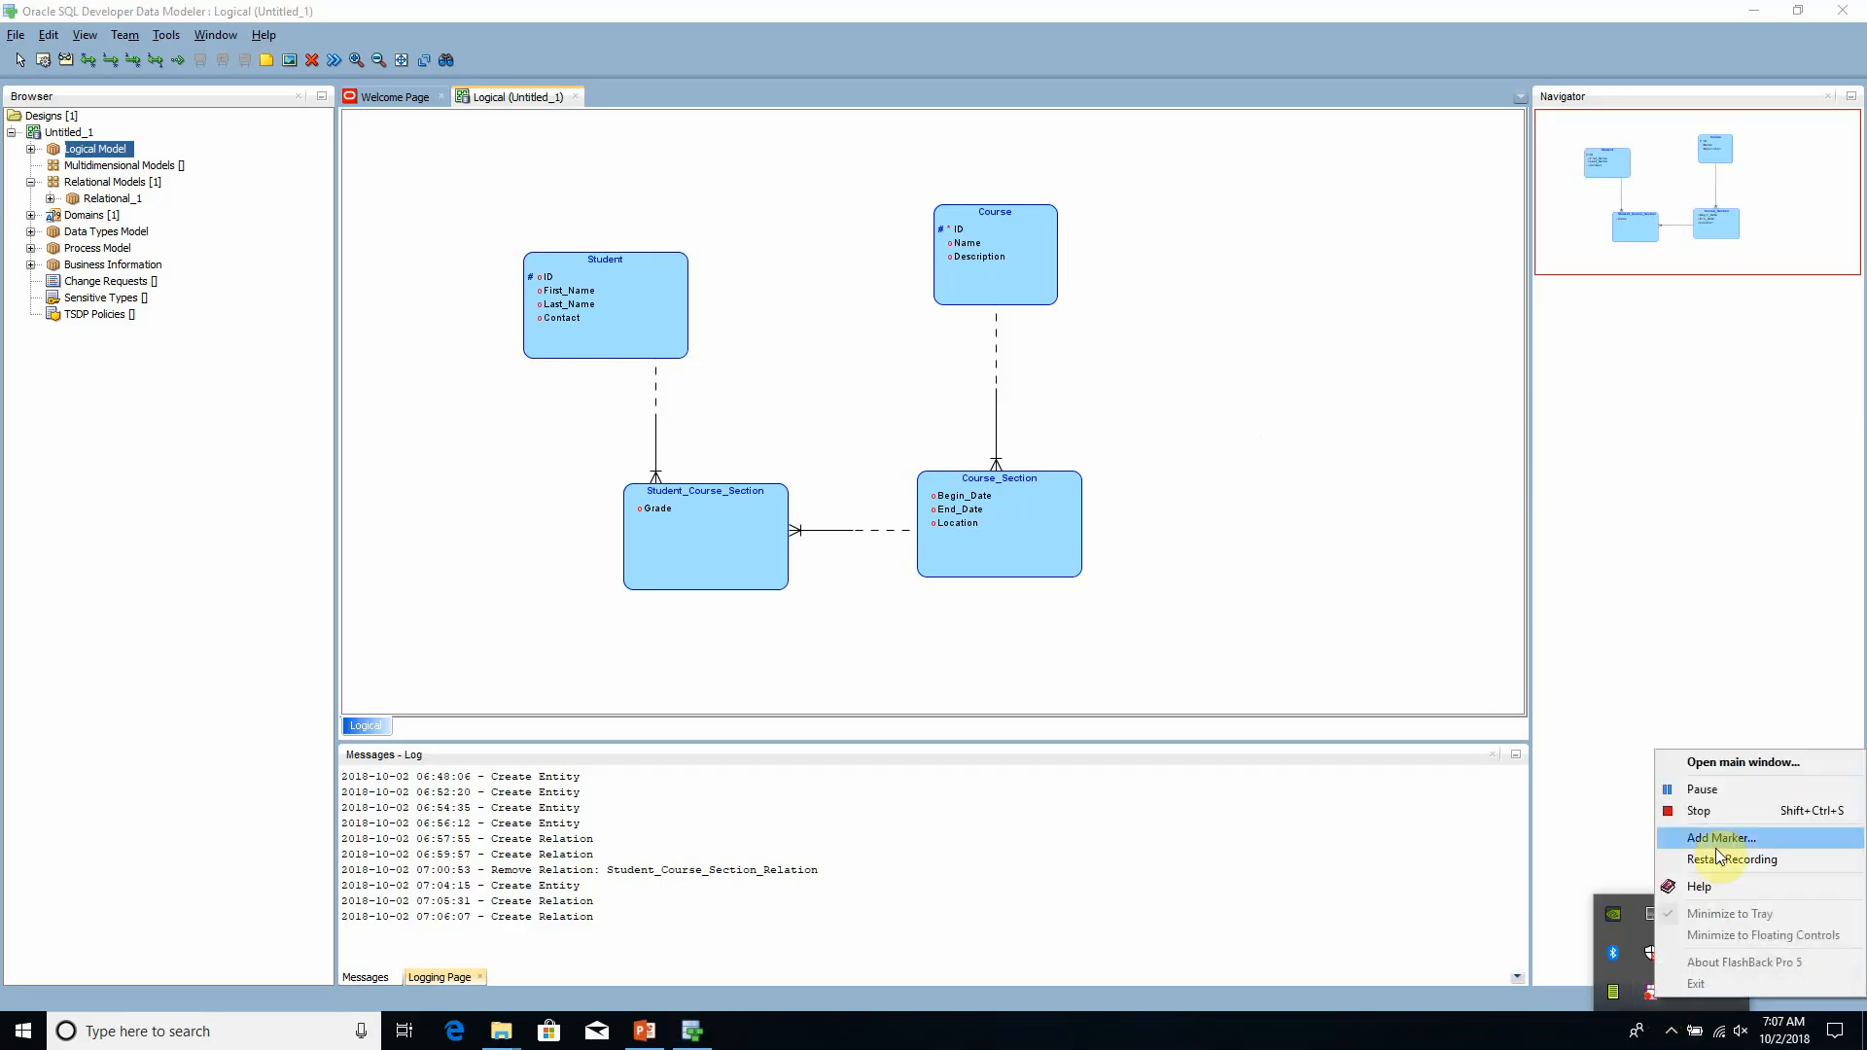
click(1716, 791)
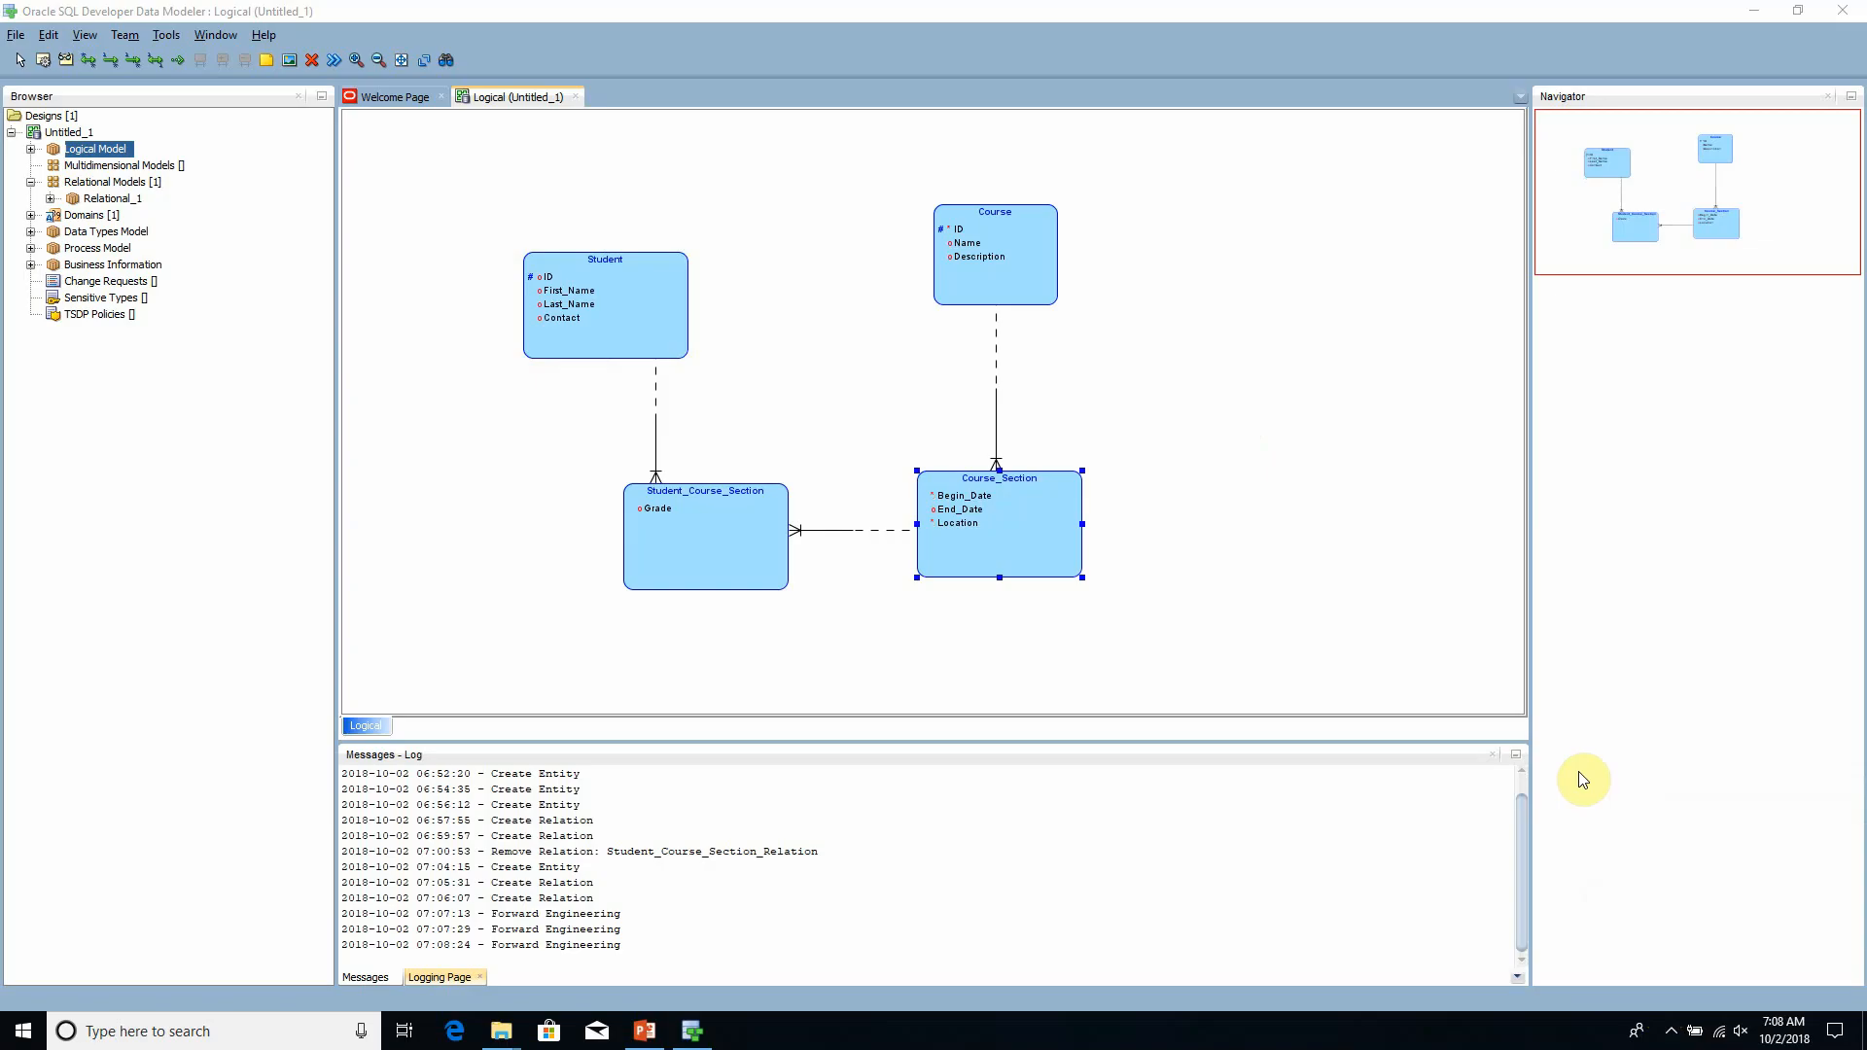
- Make Begin_Date and Location part of the primary UID of the Course_Section entity, then apply and close its properties
click(832, 413)
double_click(1029, 539)
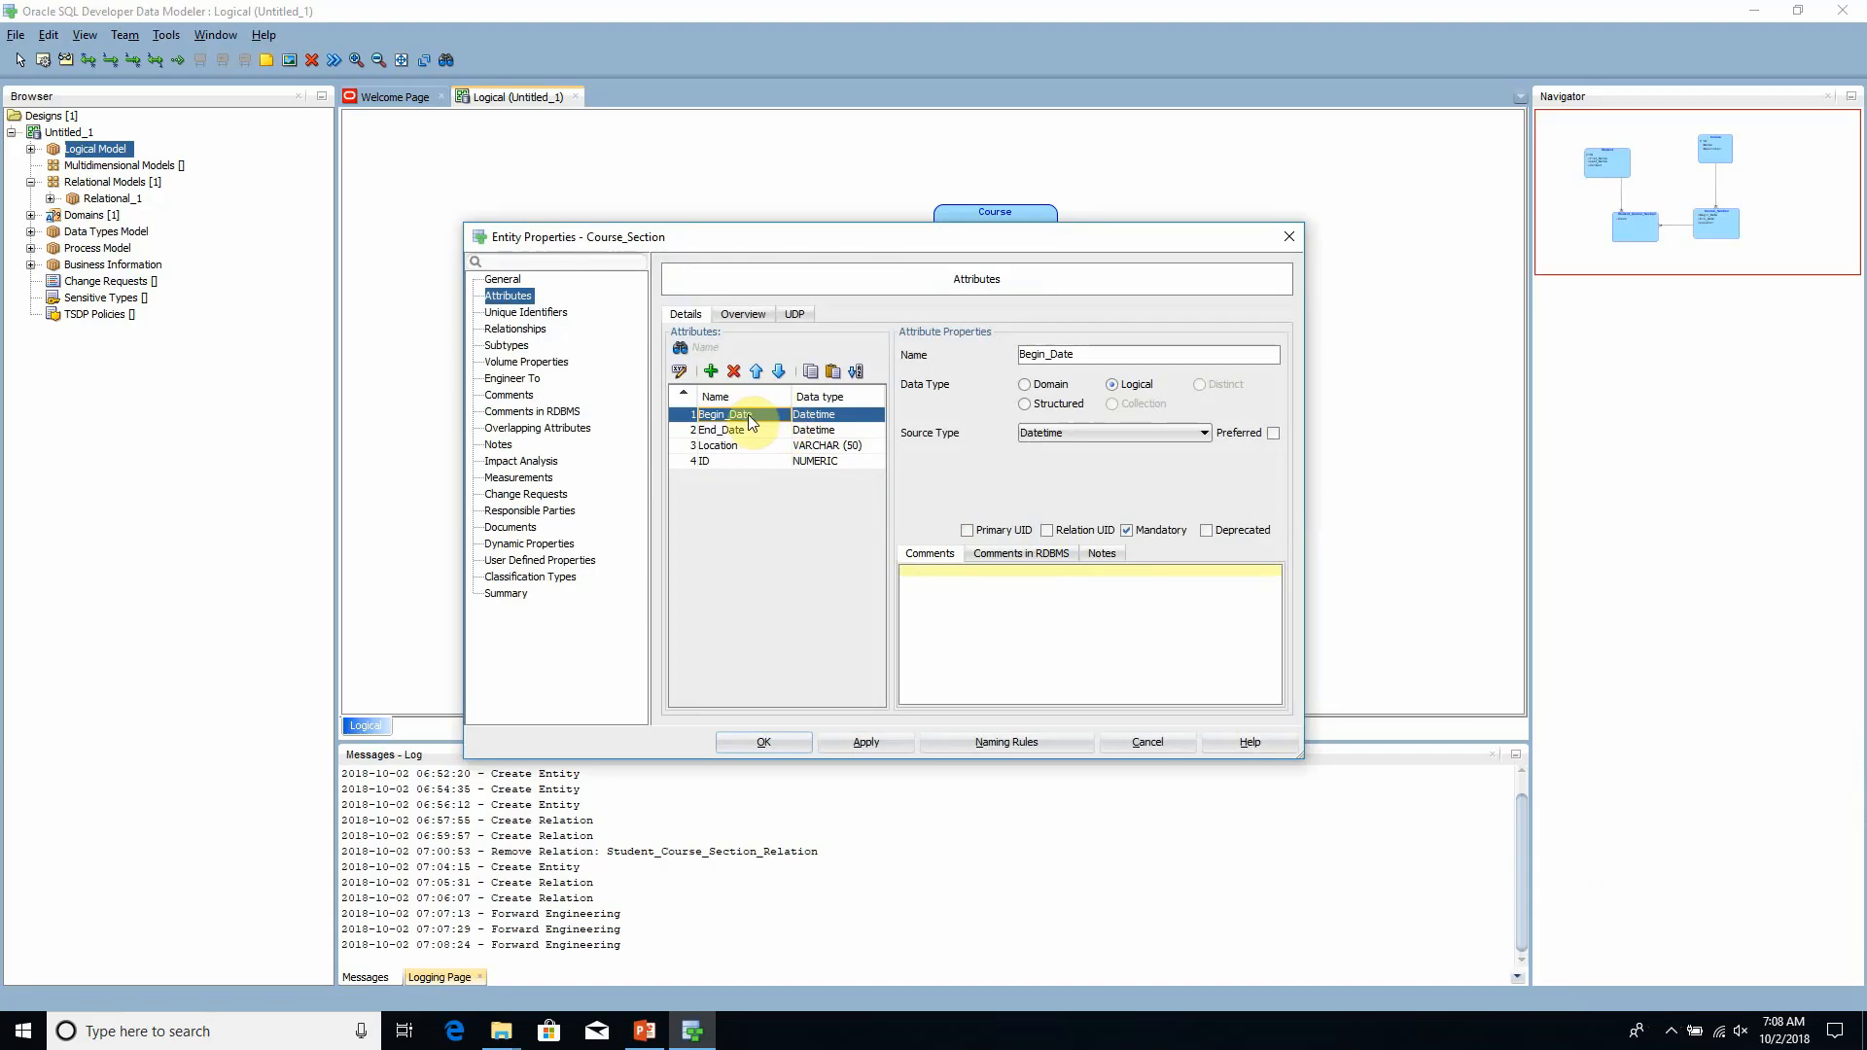
click(998, 533)
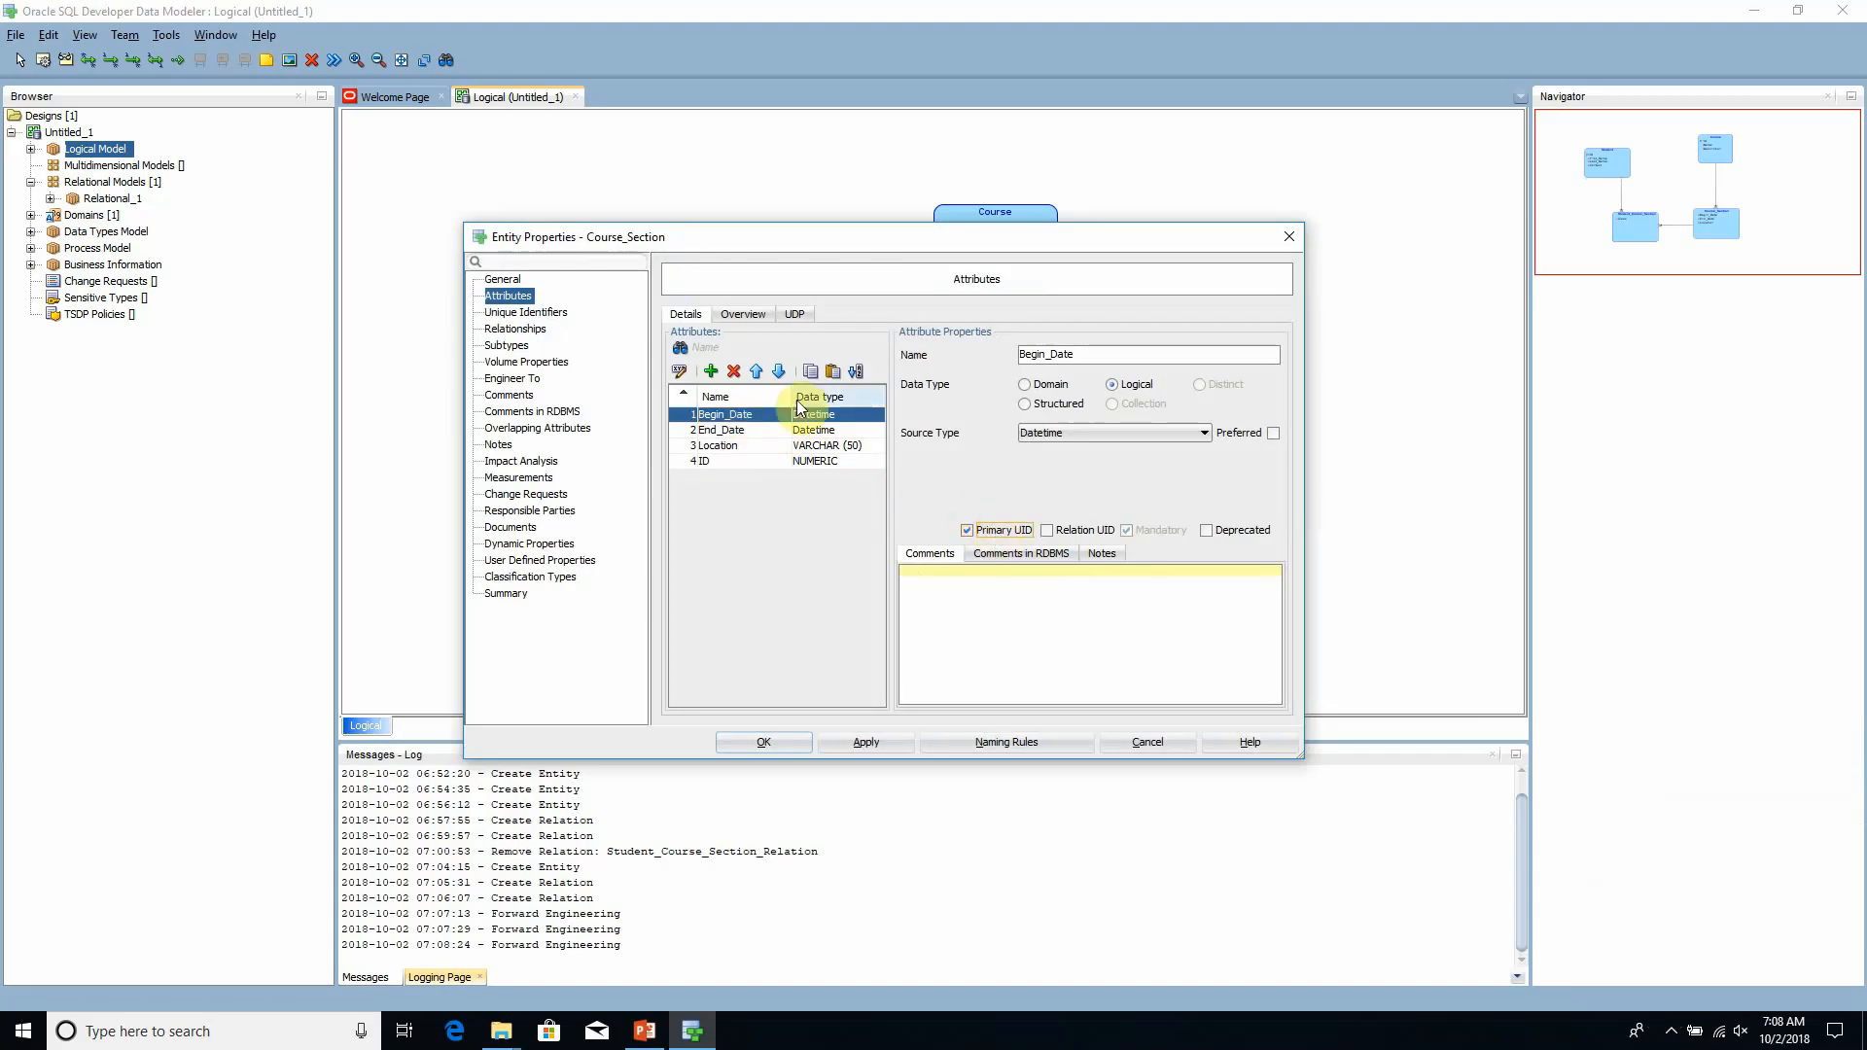
click(742, 416)
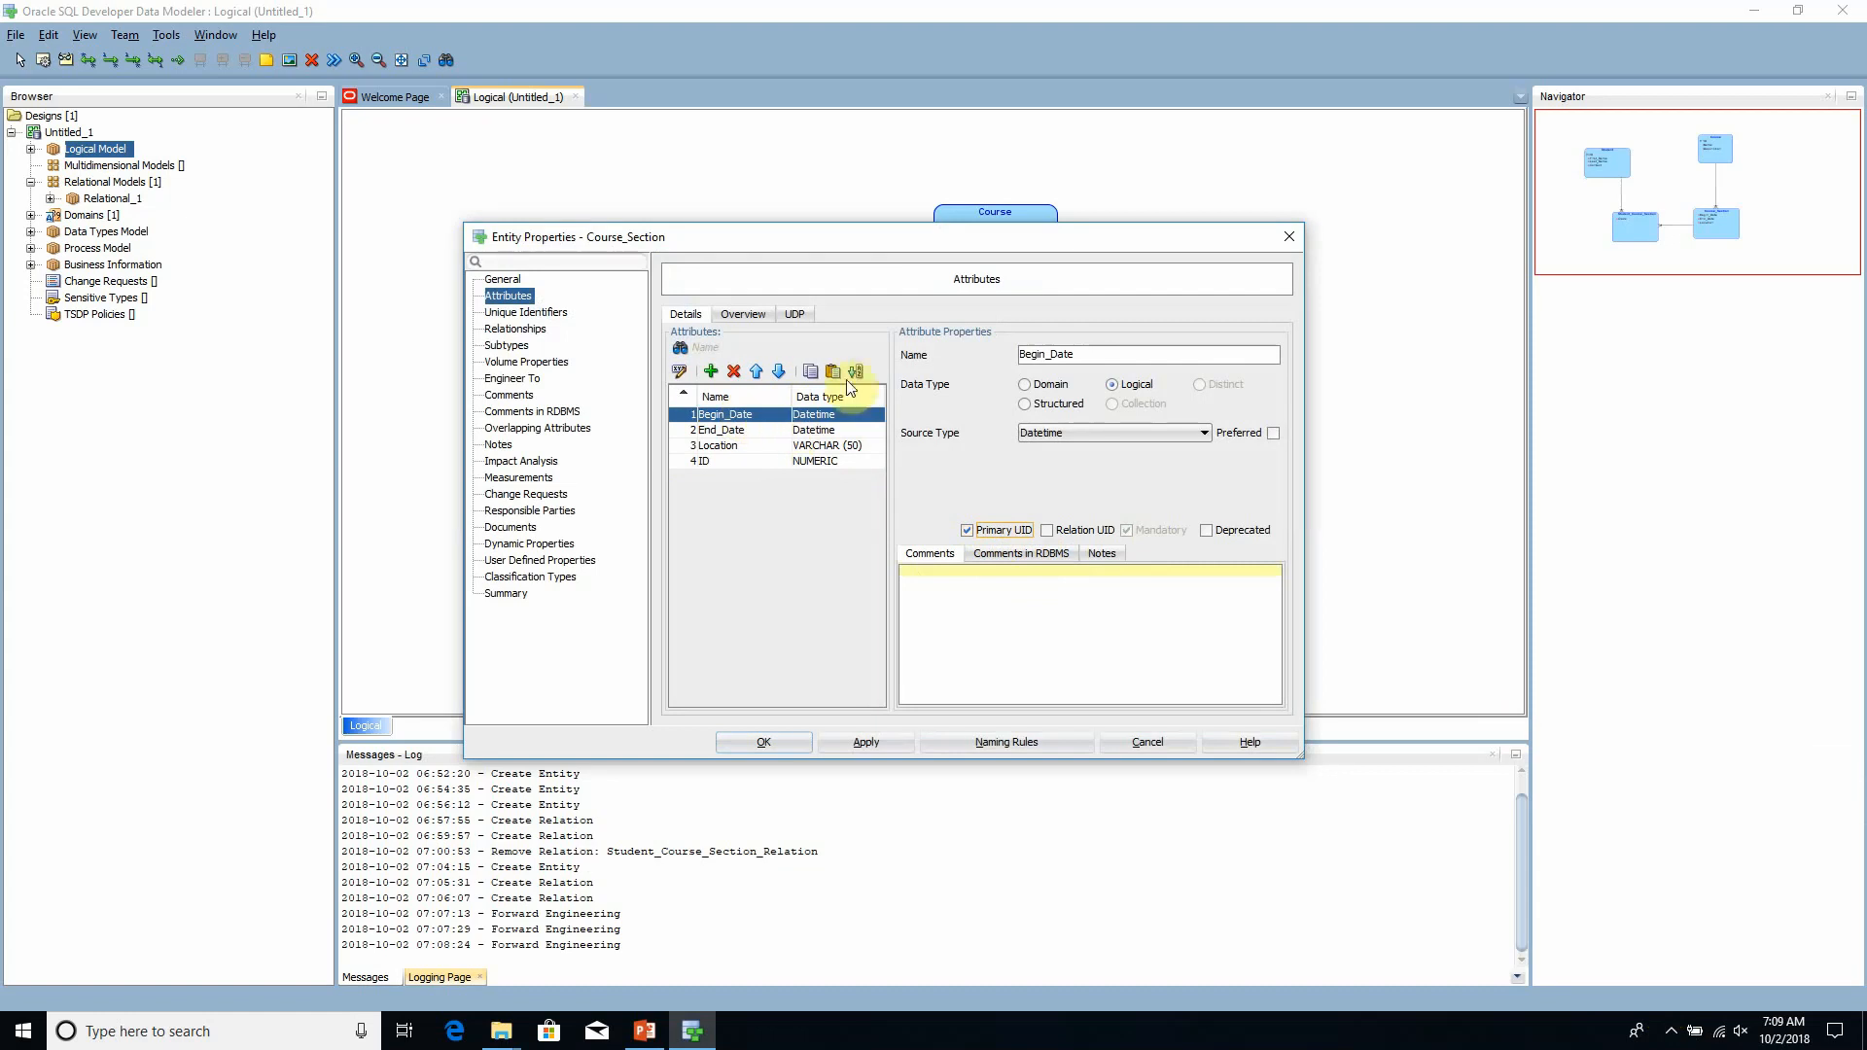
click(746, 450)
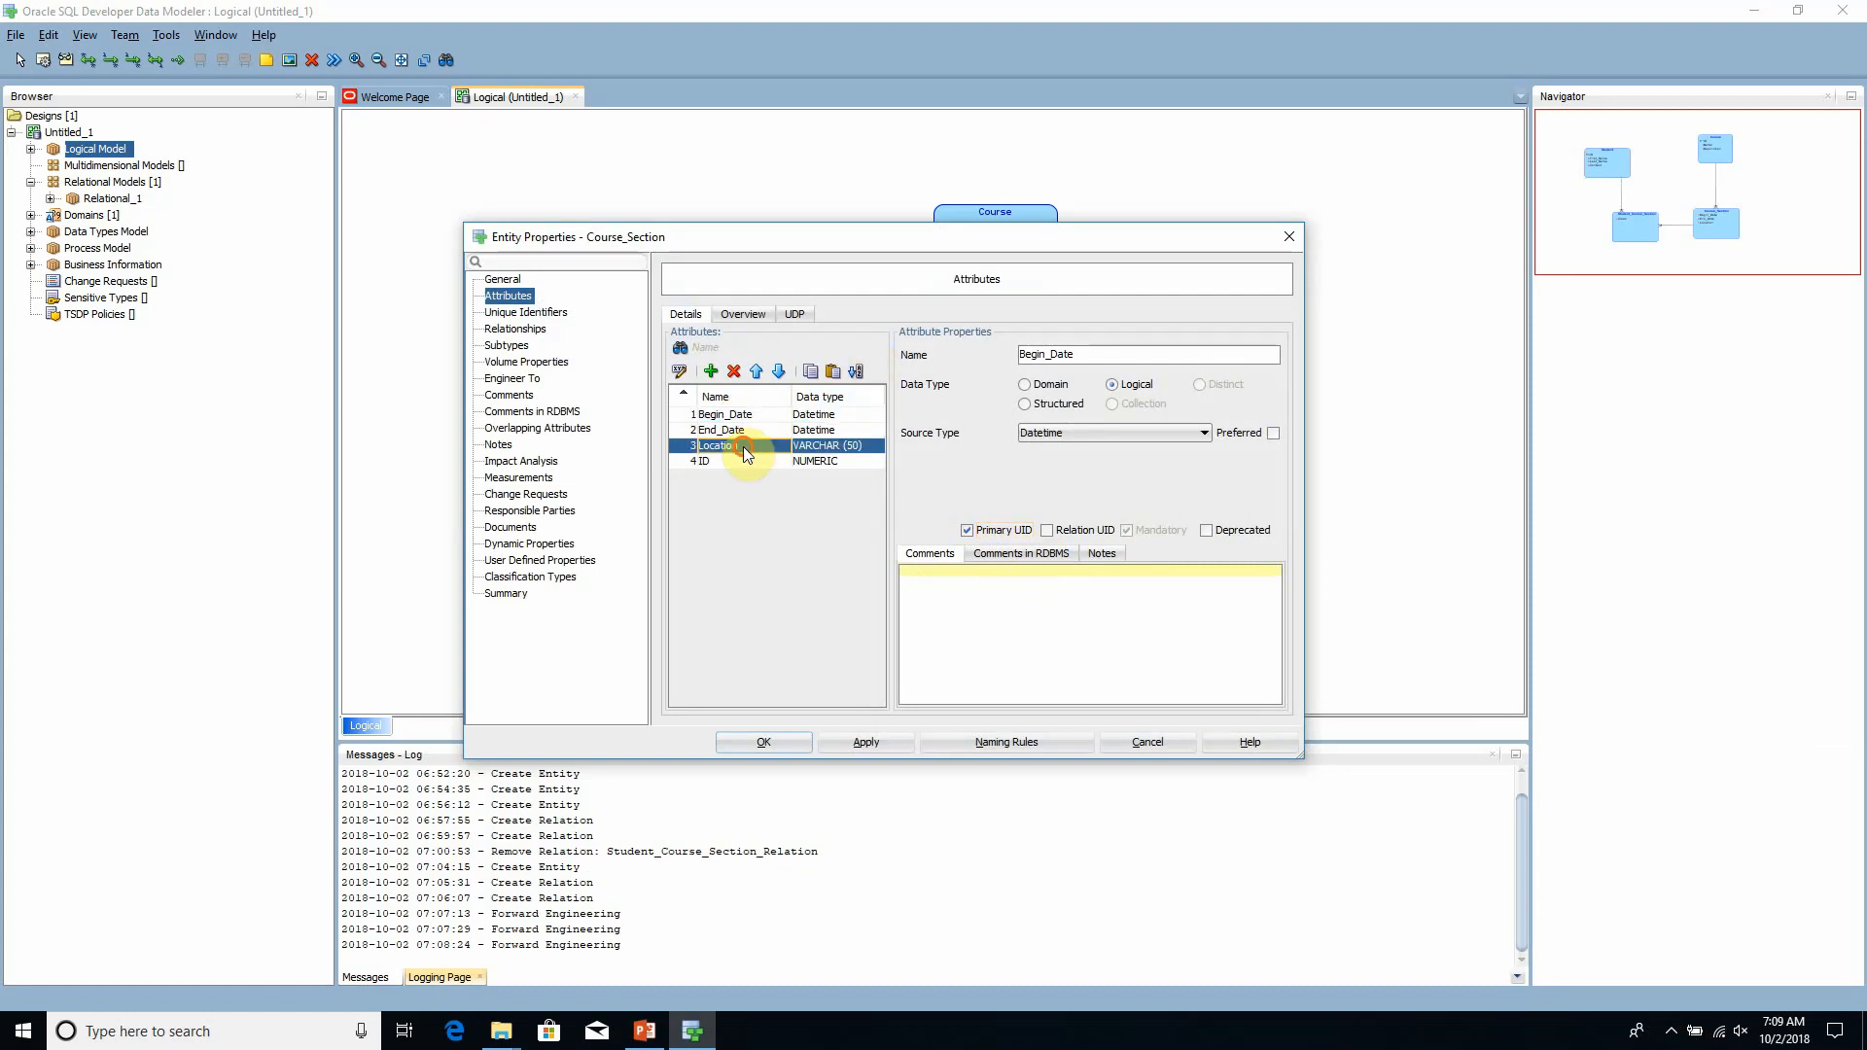
click(1017, 535)
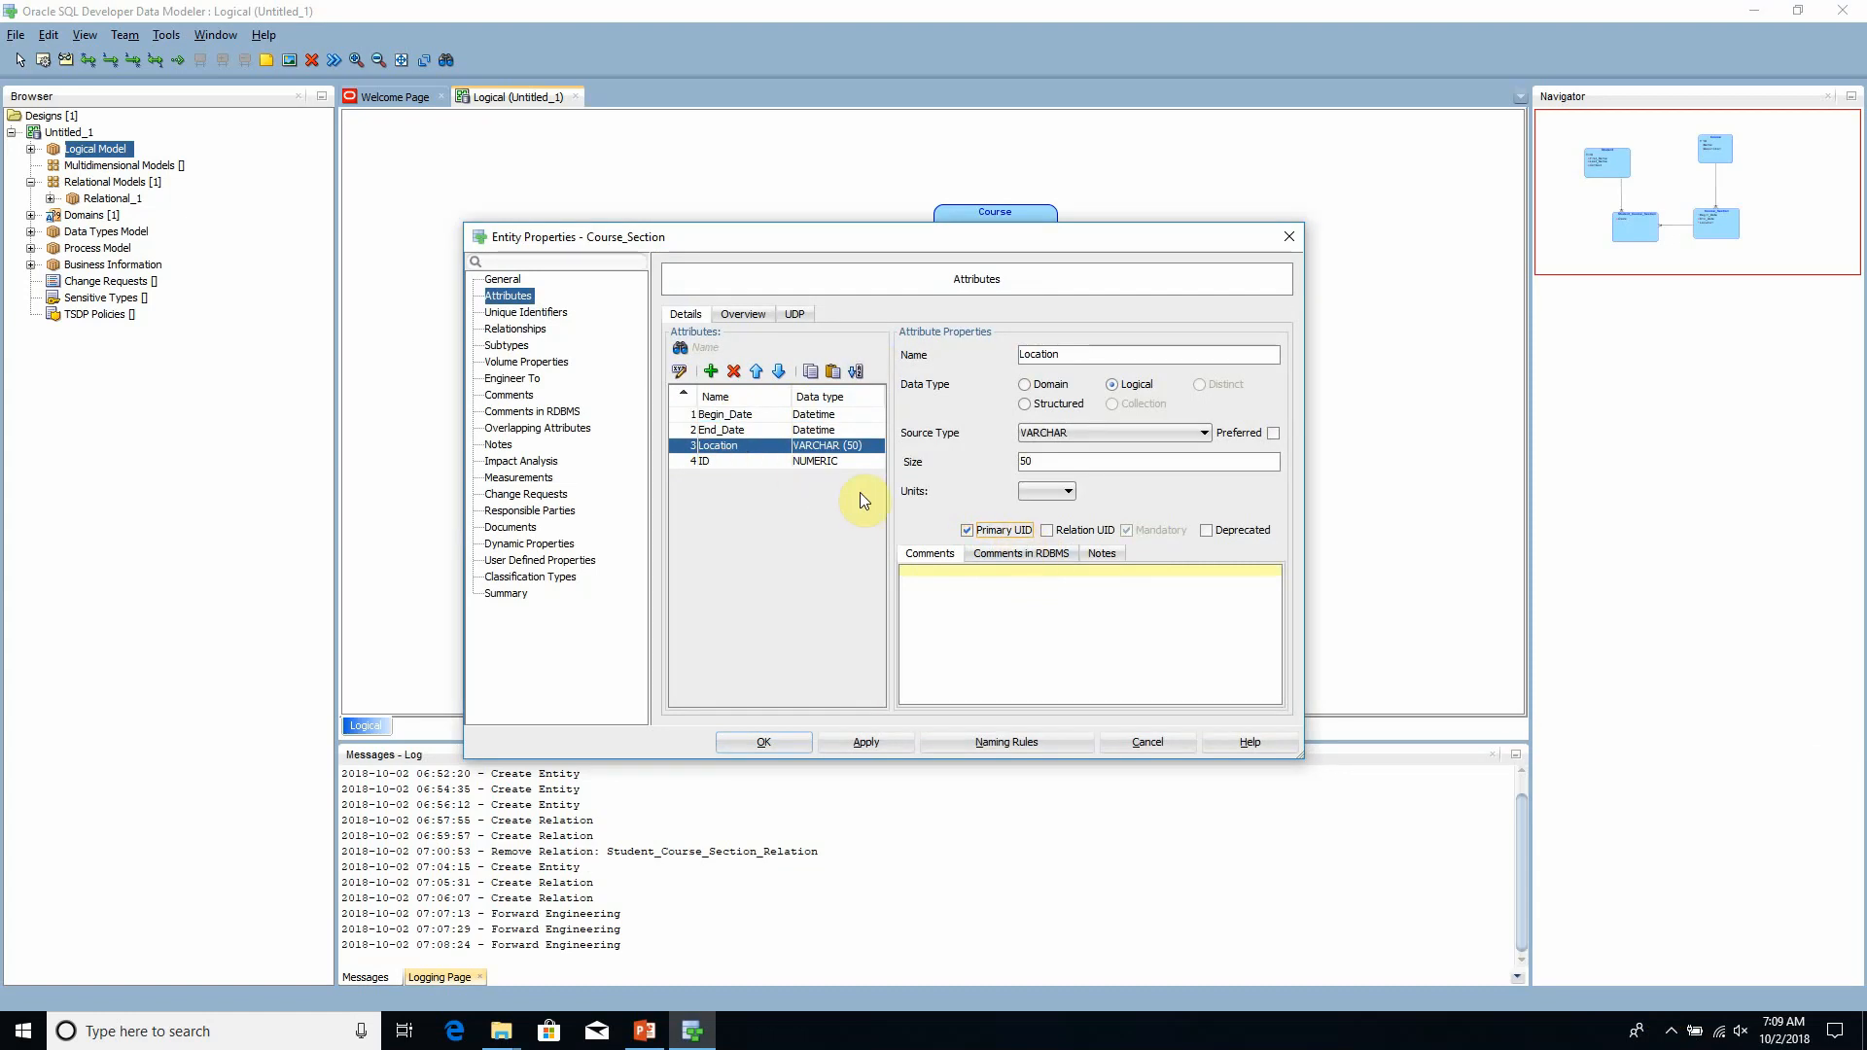
click(888, 743)
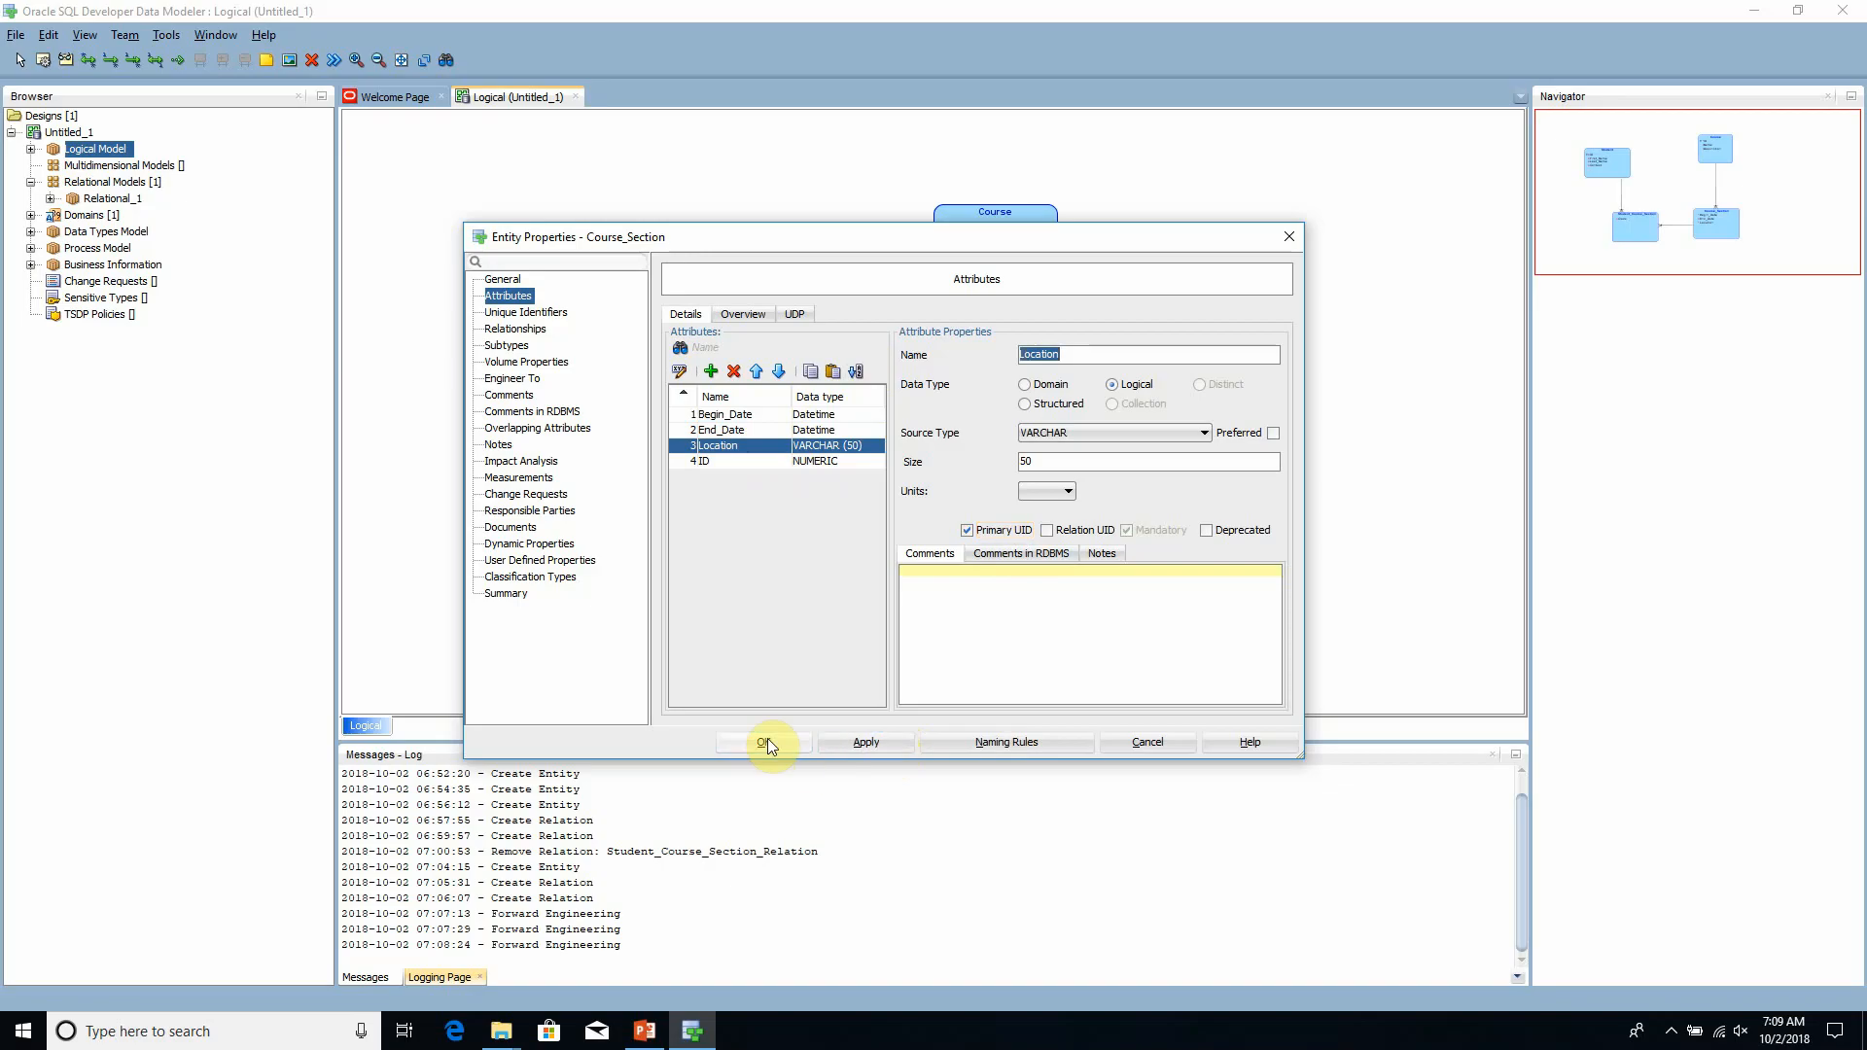
click(767, 741)
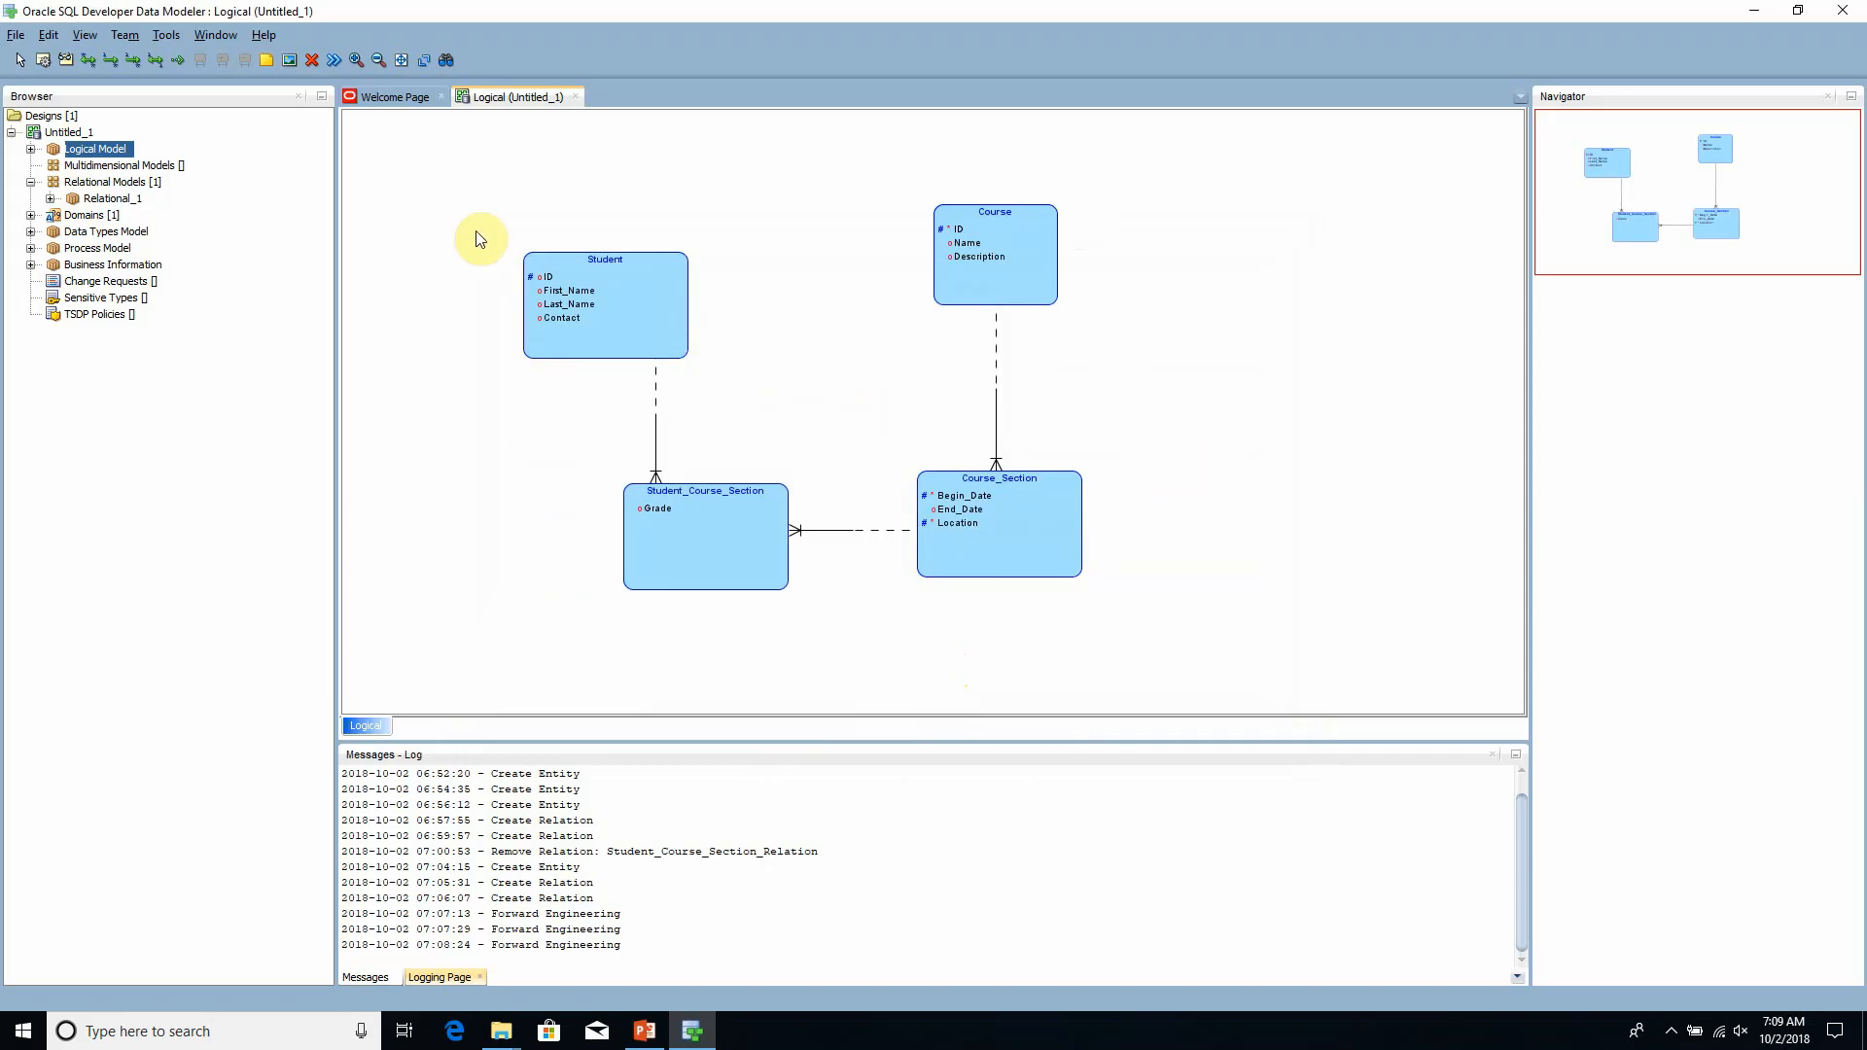
- Engineer the whole logical model to the relational model Relational_1
click(336, 62)
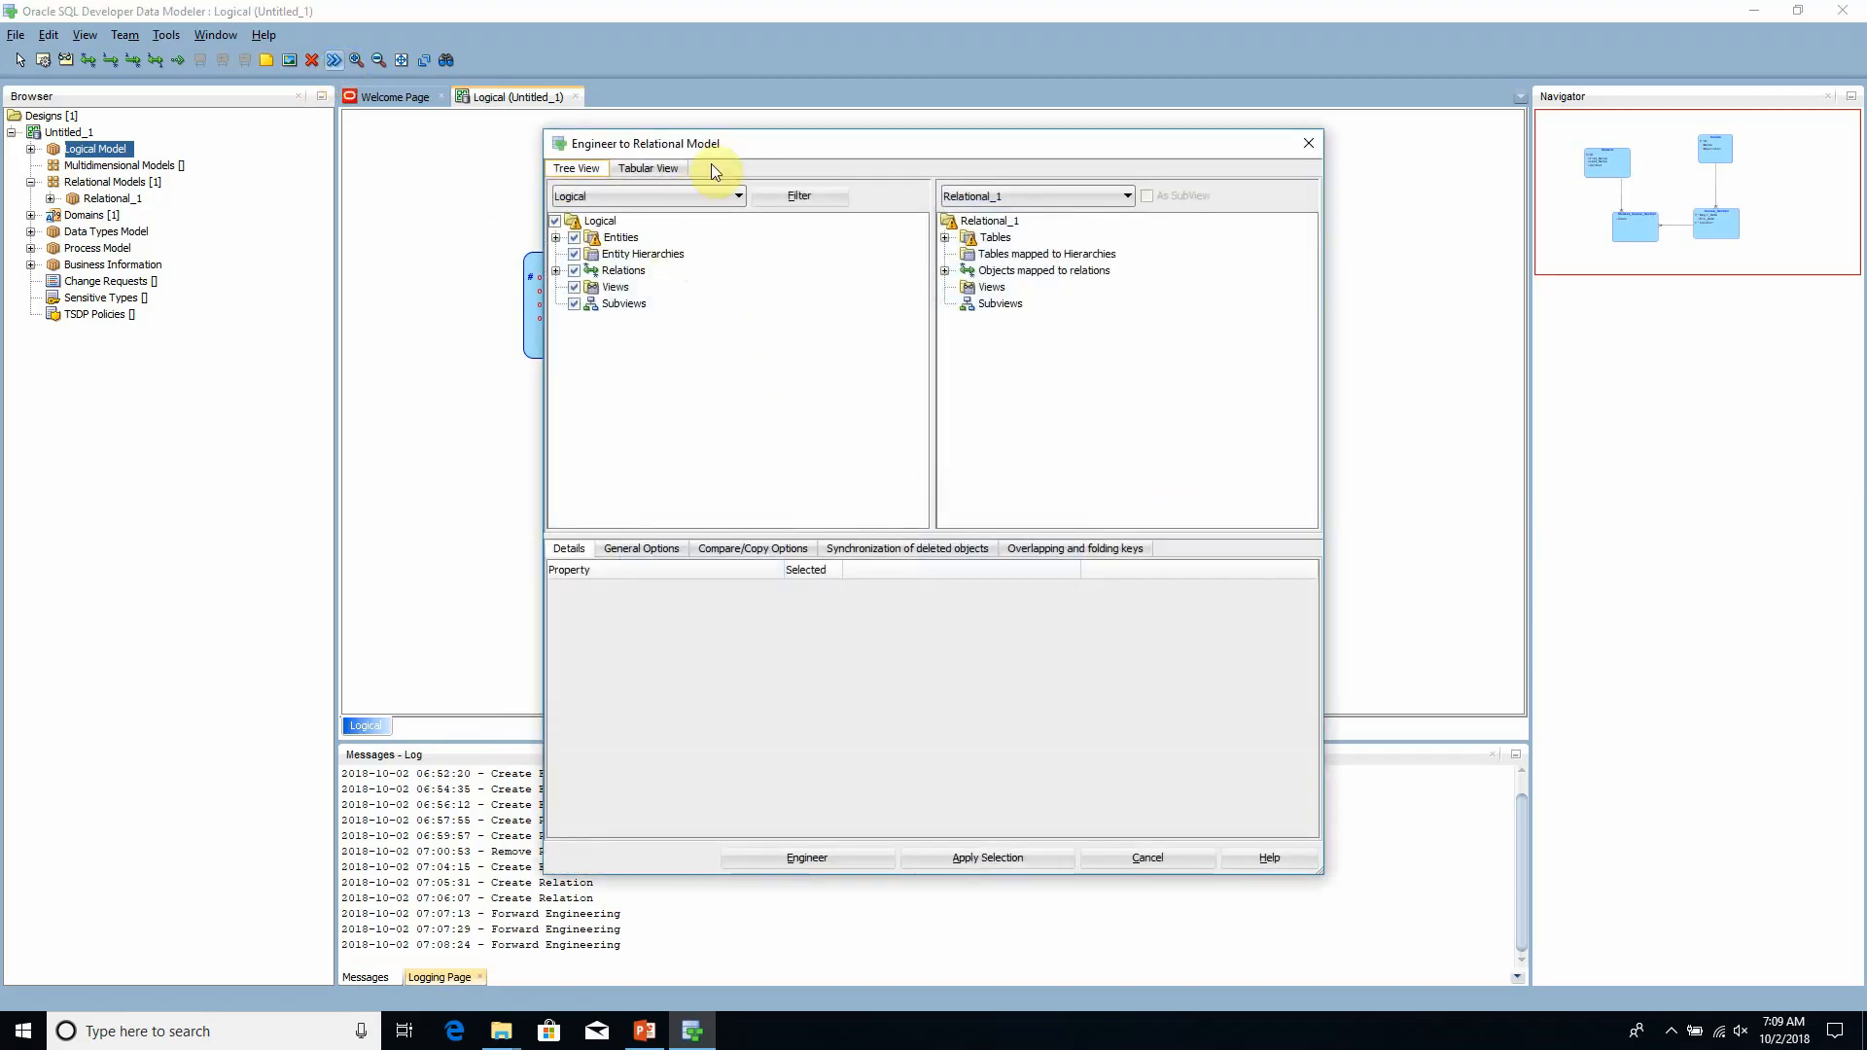
drag(742, 146, 708, 91)
click(785, 804)
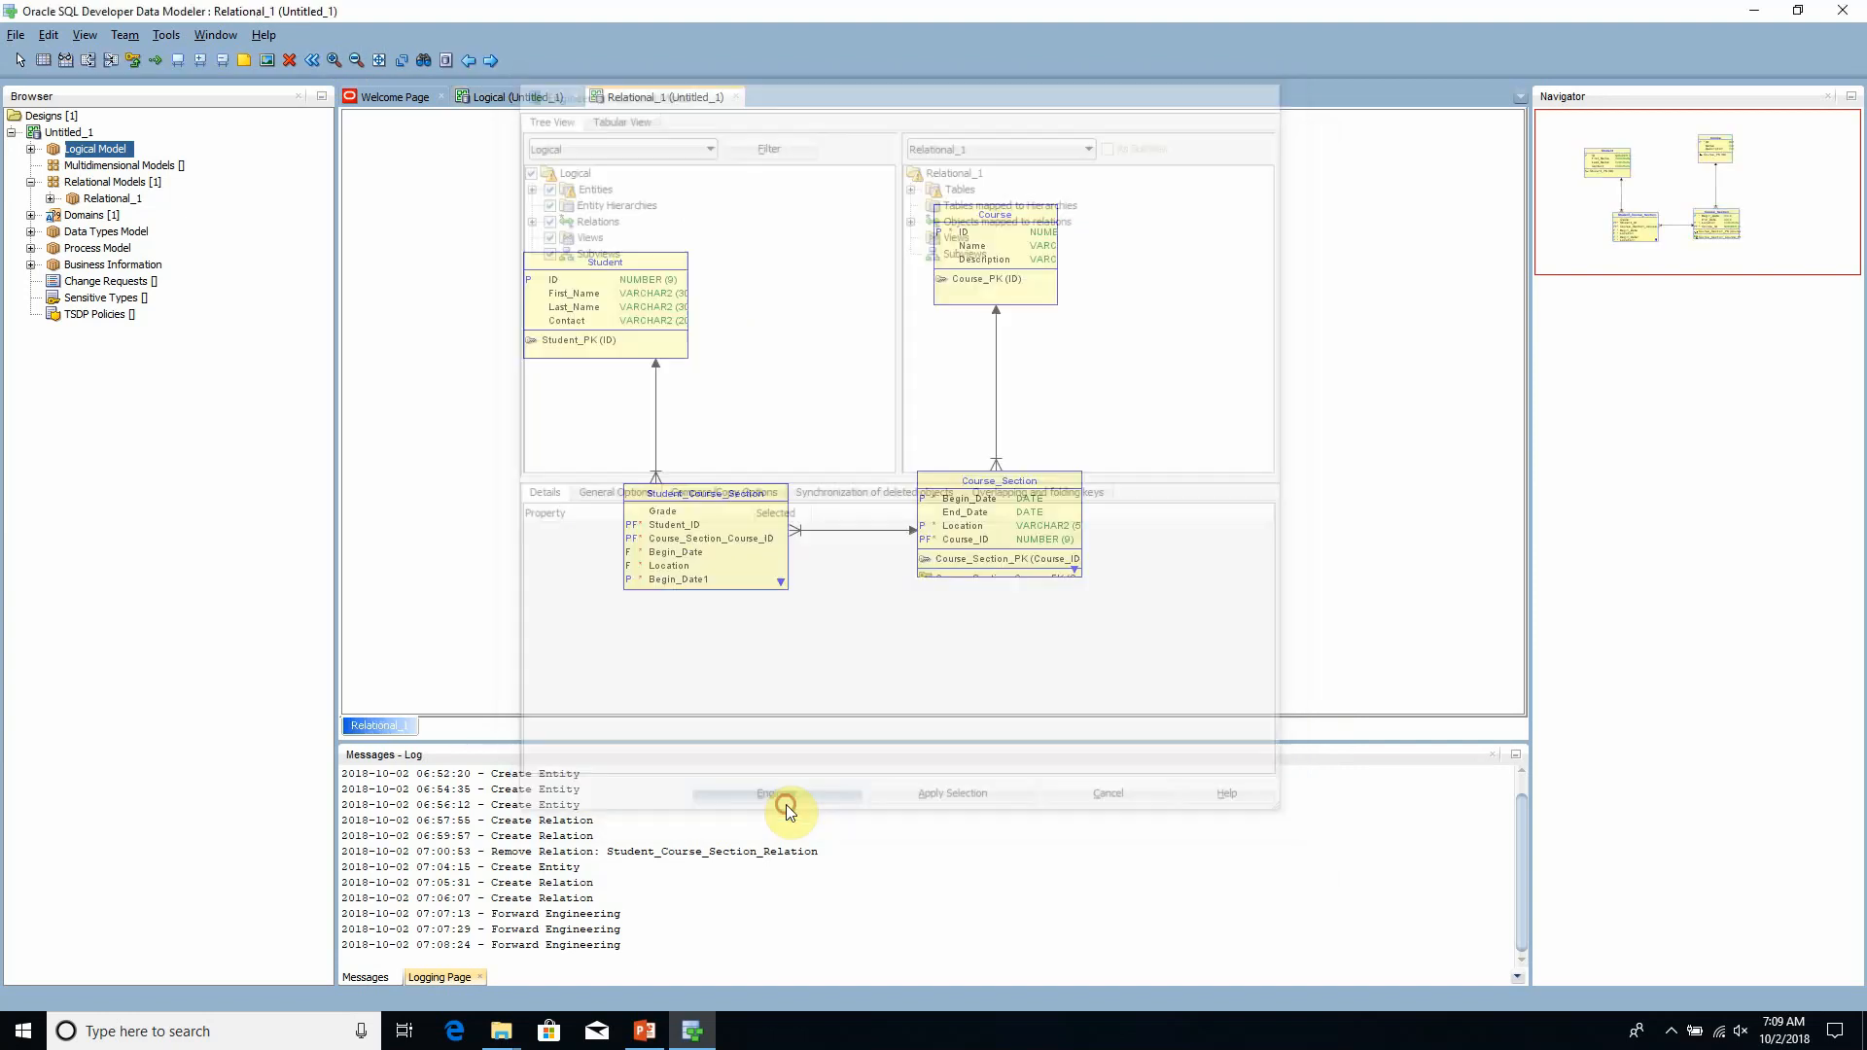
- Widen the Student table and extend the Course_Section table downward in the relational diagram so their columns and keys fit
click(1180, 514)
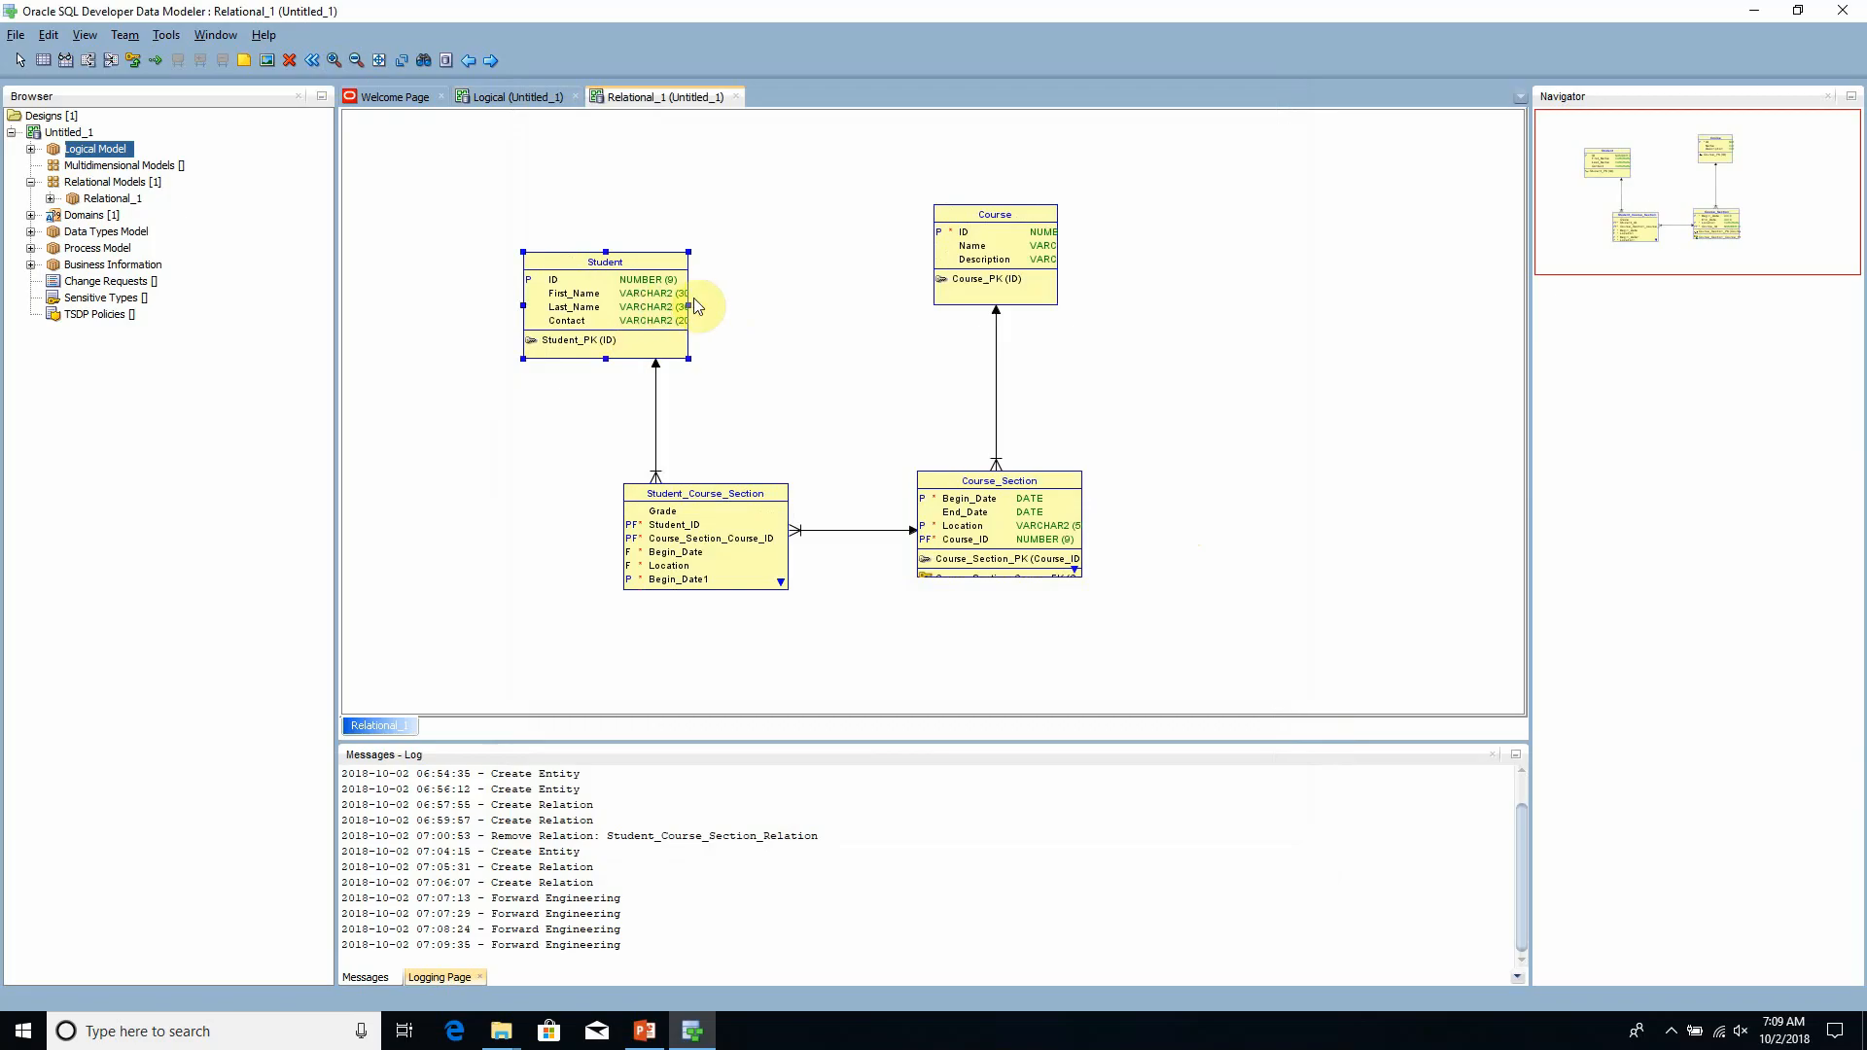
drag(689, 306, 739, 305)
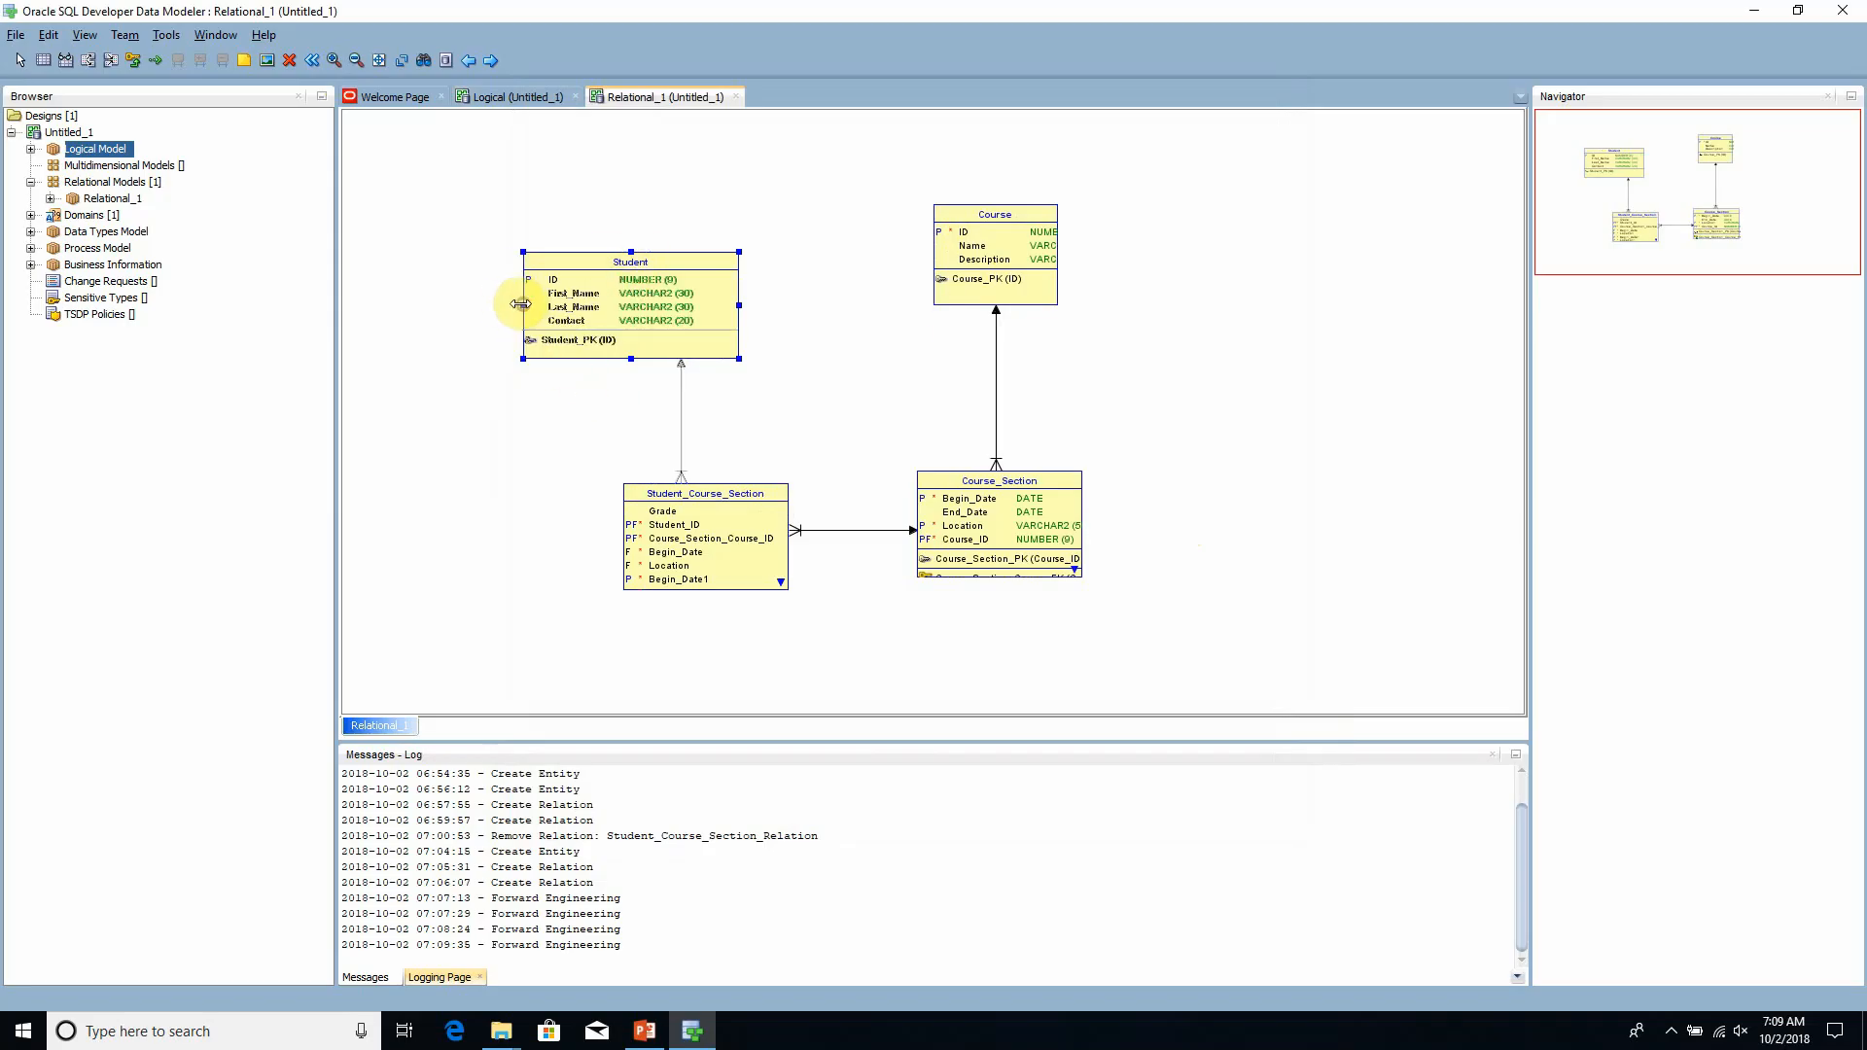
drag(524, 305, 522, 304)
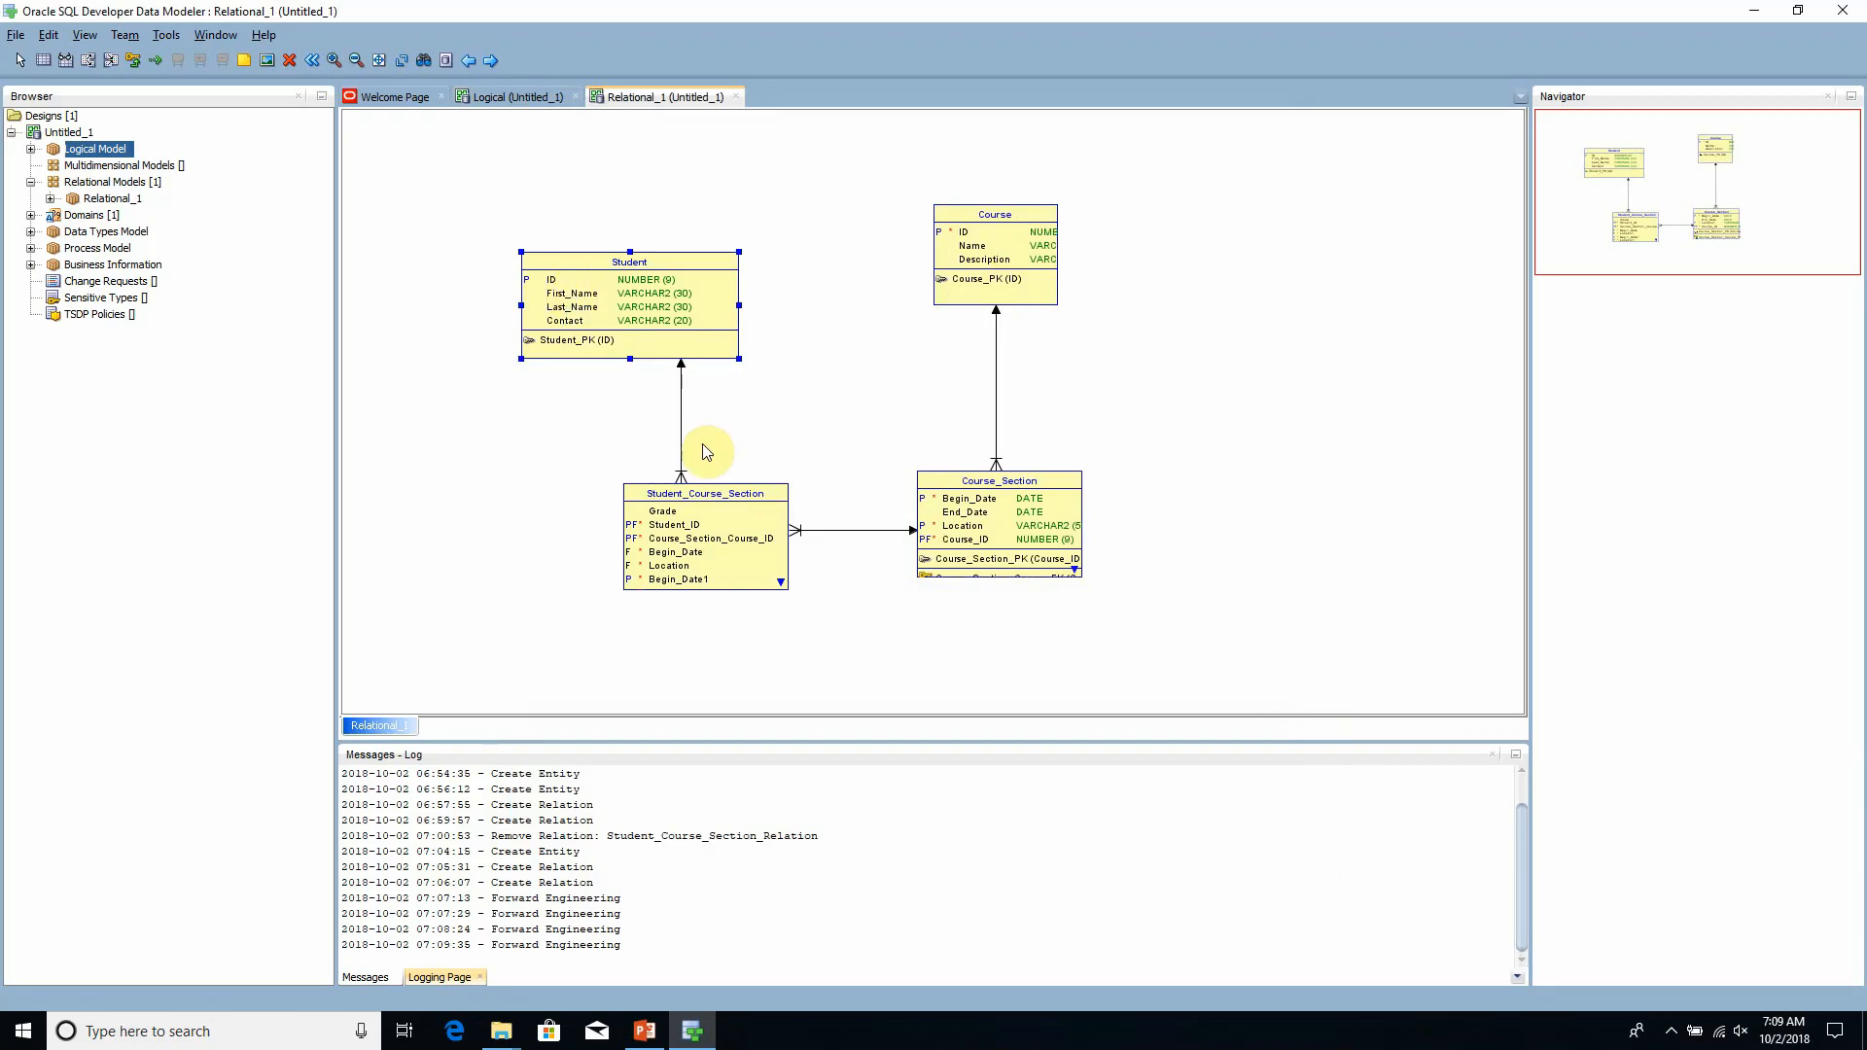
click(979, 554)
drag(1003, 578, 1000, 626)
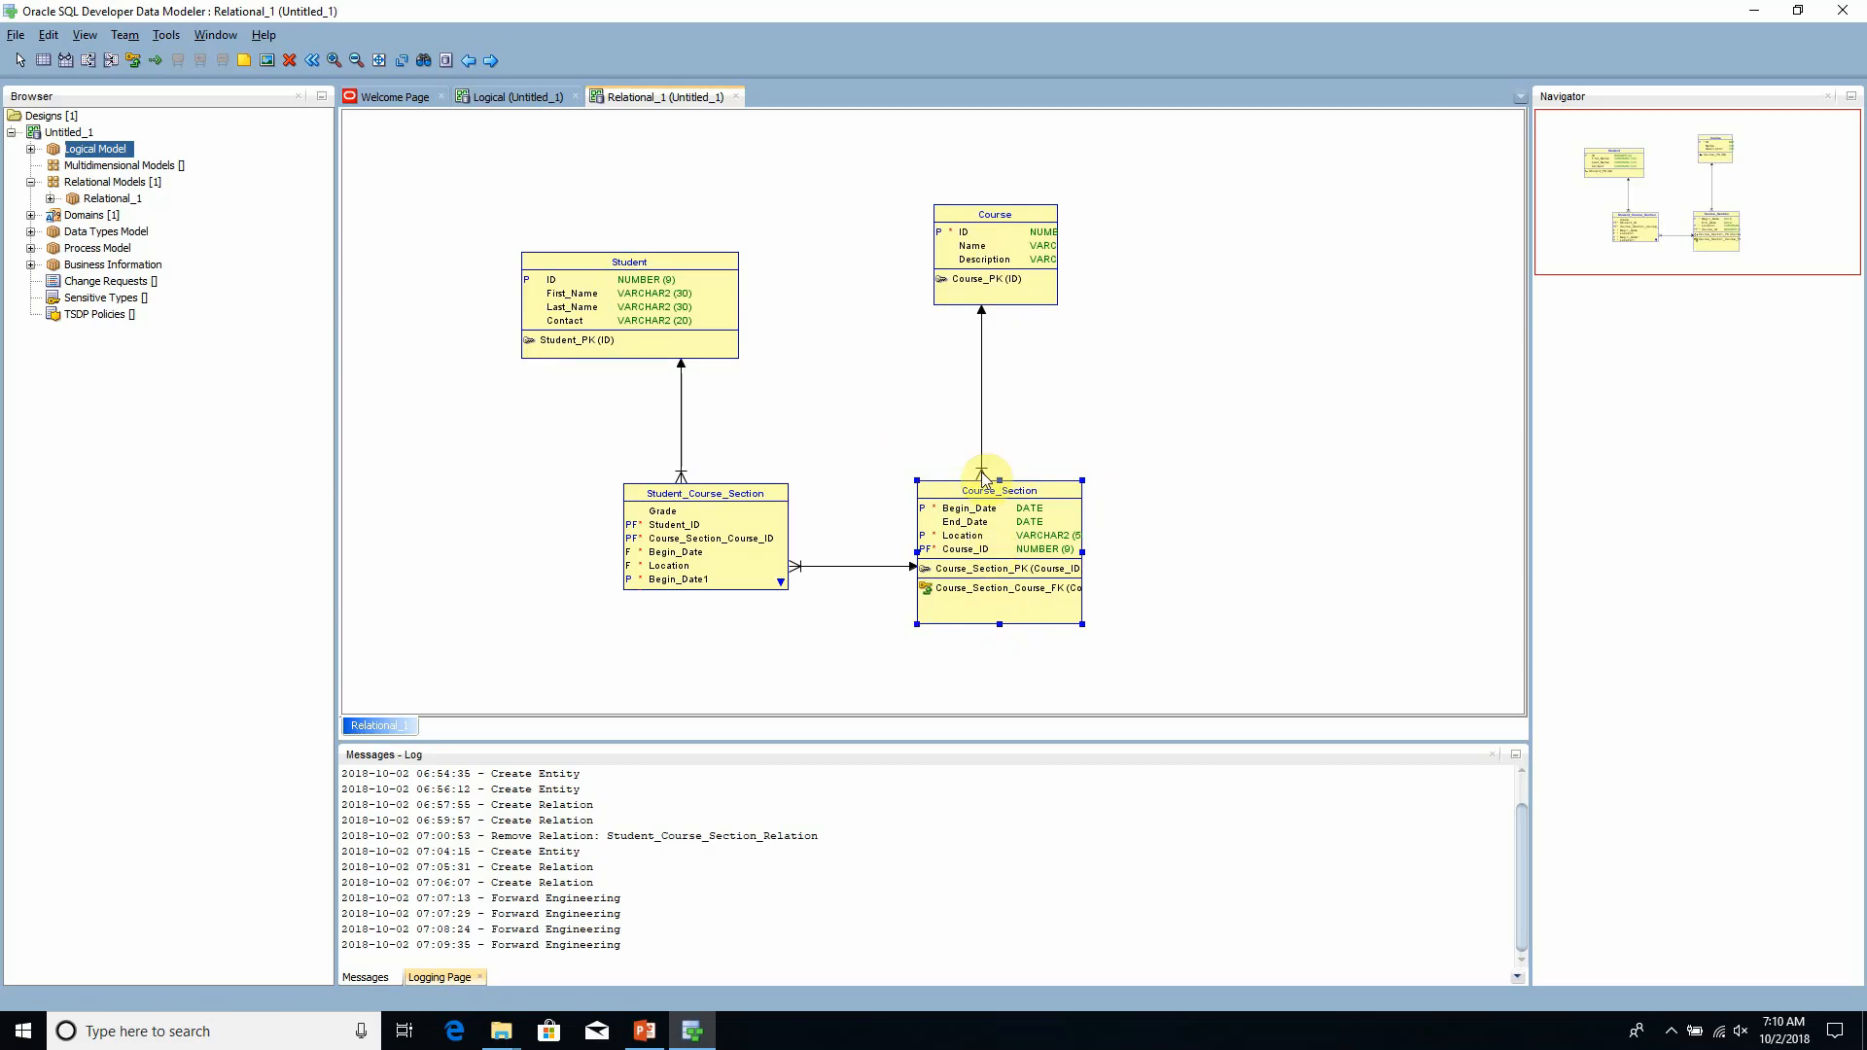
- Lengthen the Student_Course_Section table to examine its lower columns and primary key, and shrink it back to its compact height
click(735, 550)
drag(702, 590, 710, 624)
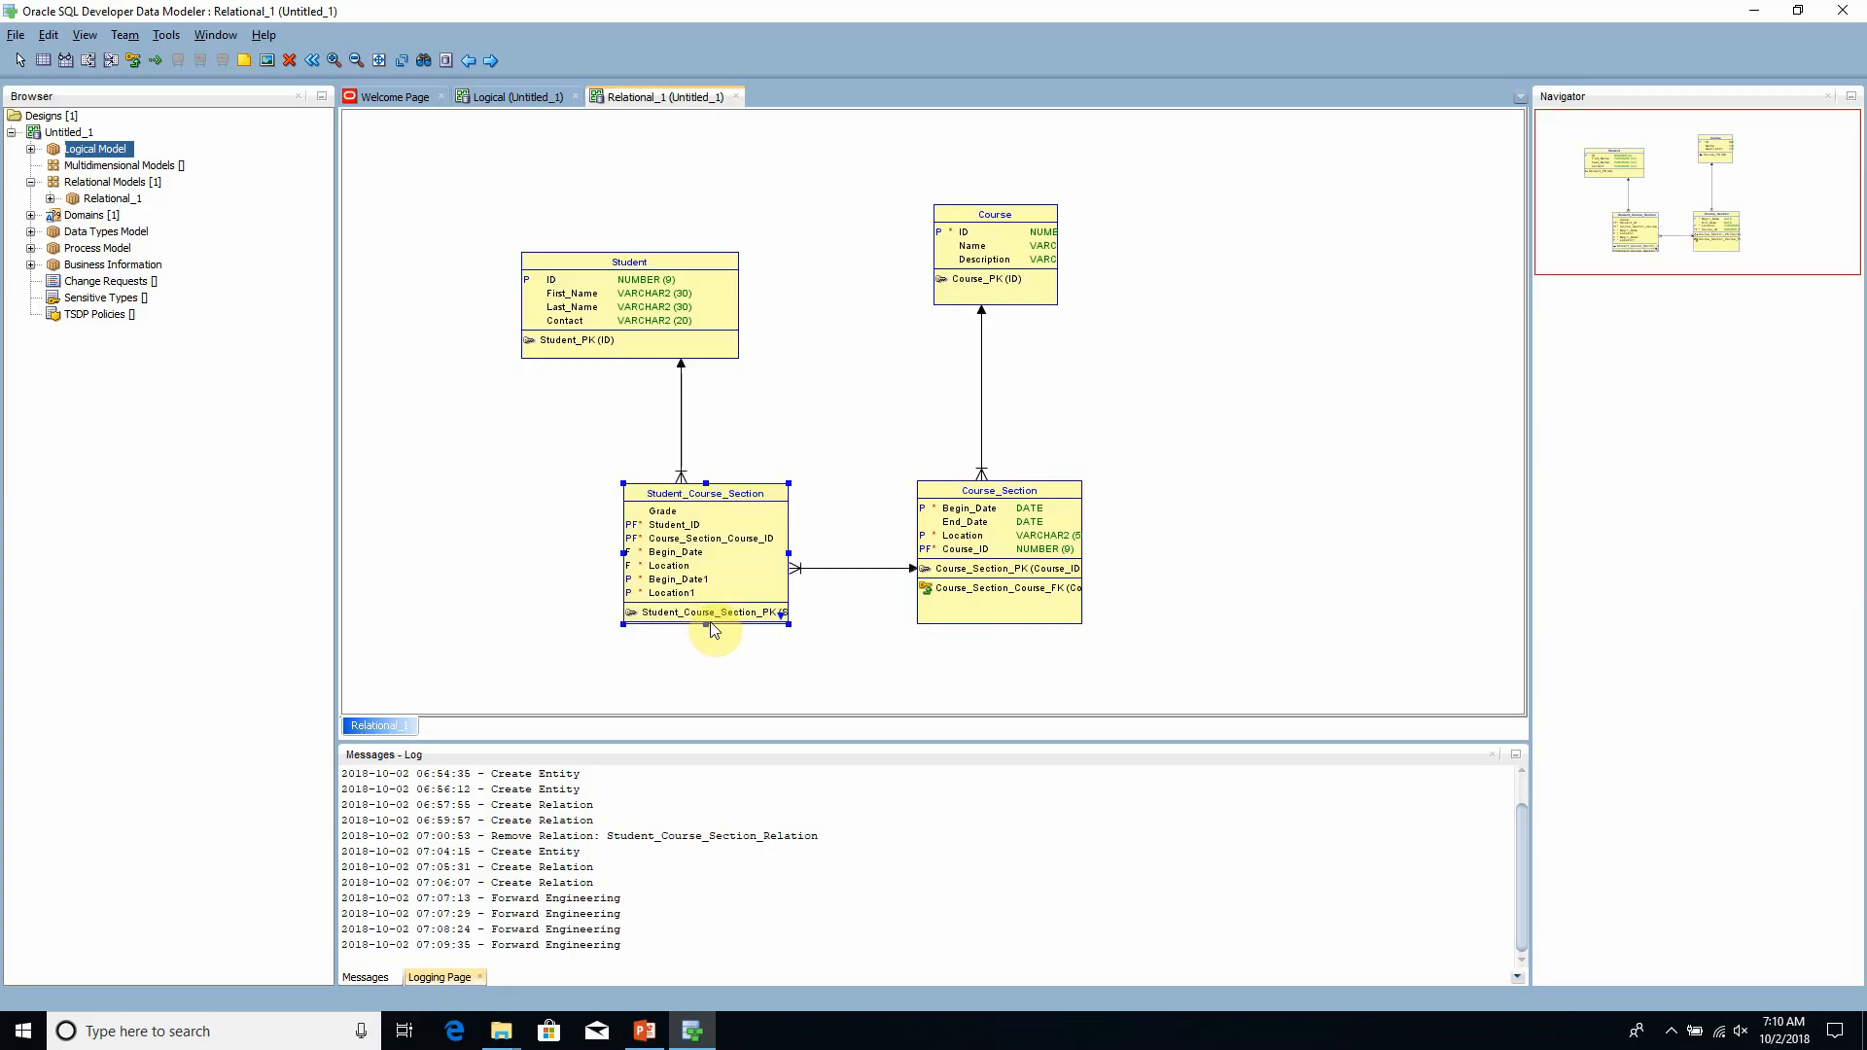
drag(707, 624, 706, 602)
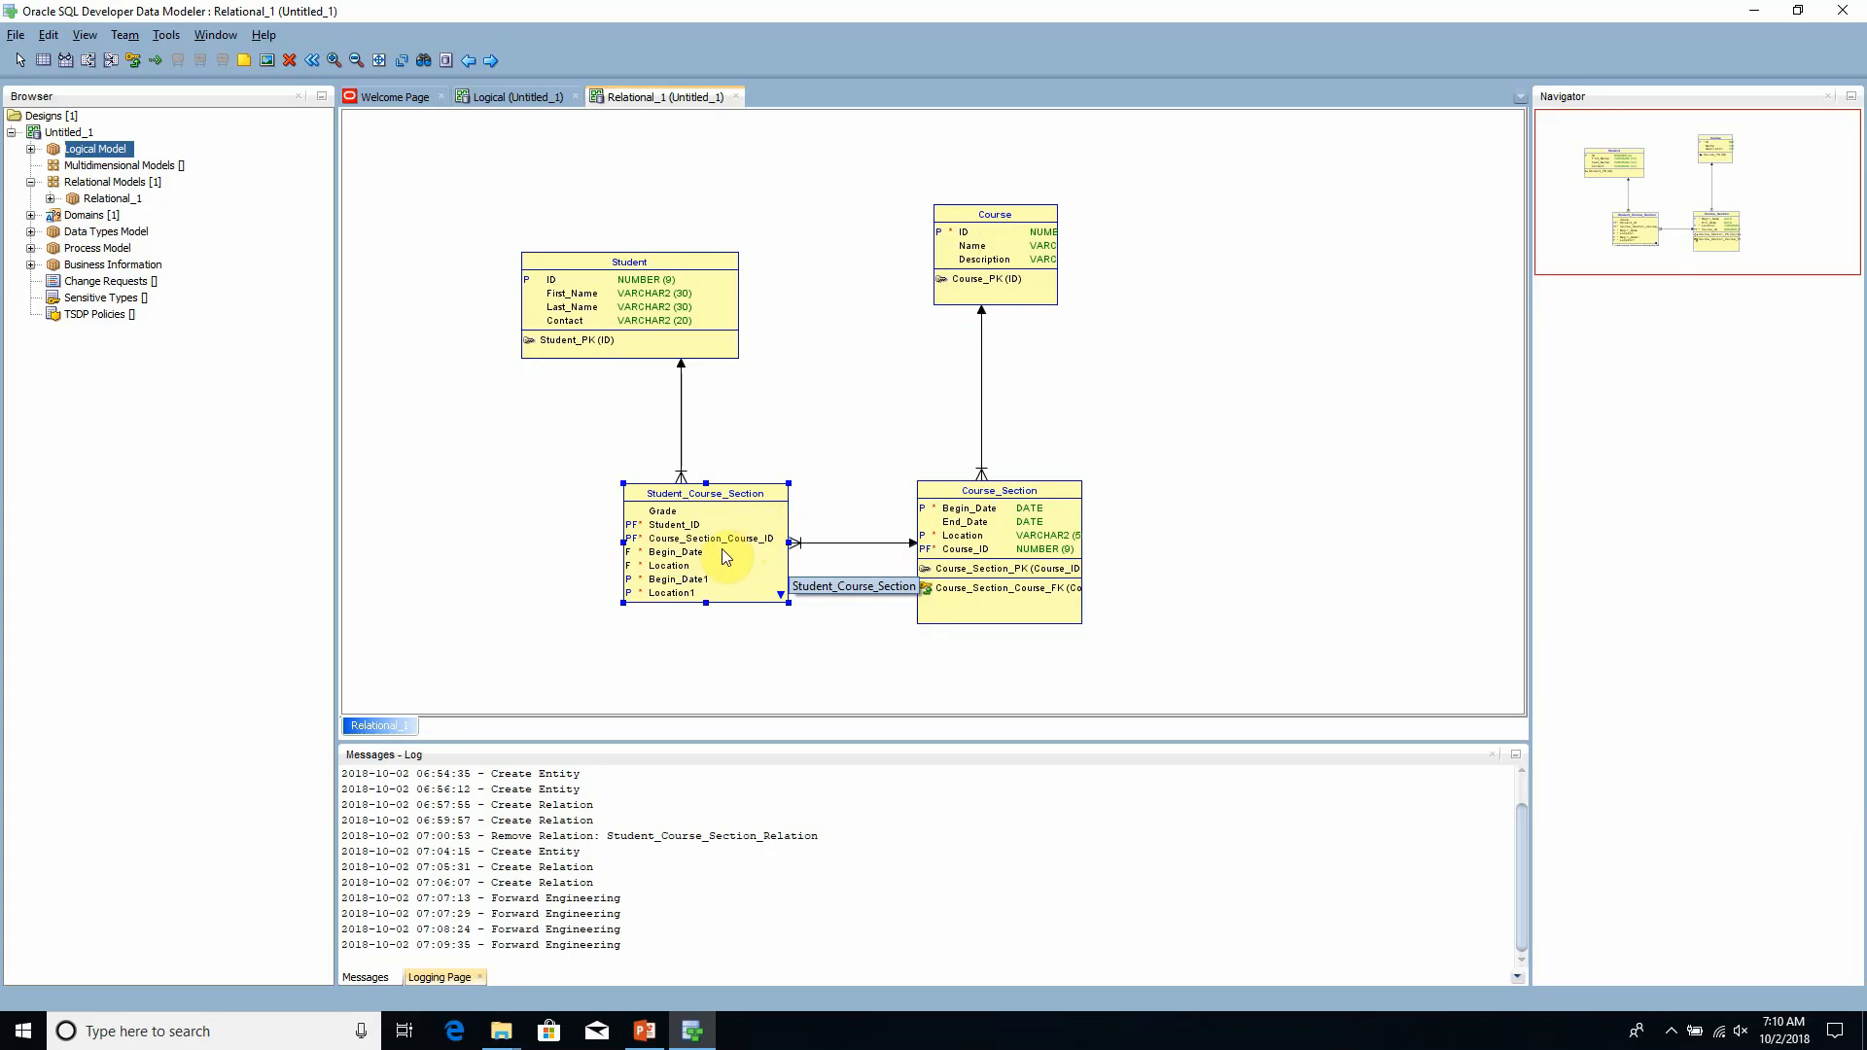
drag(707, 604, 708, 588)
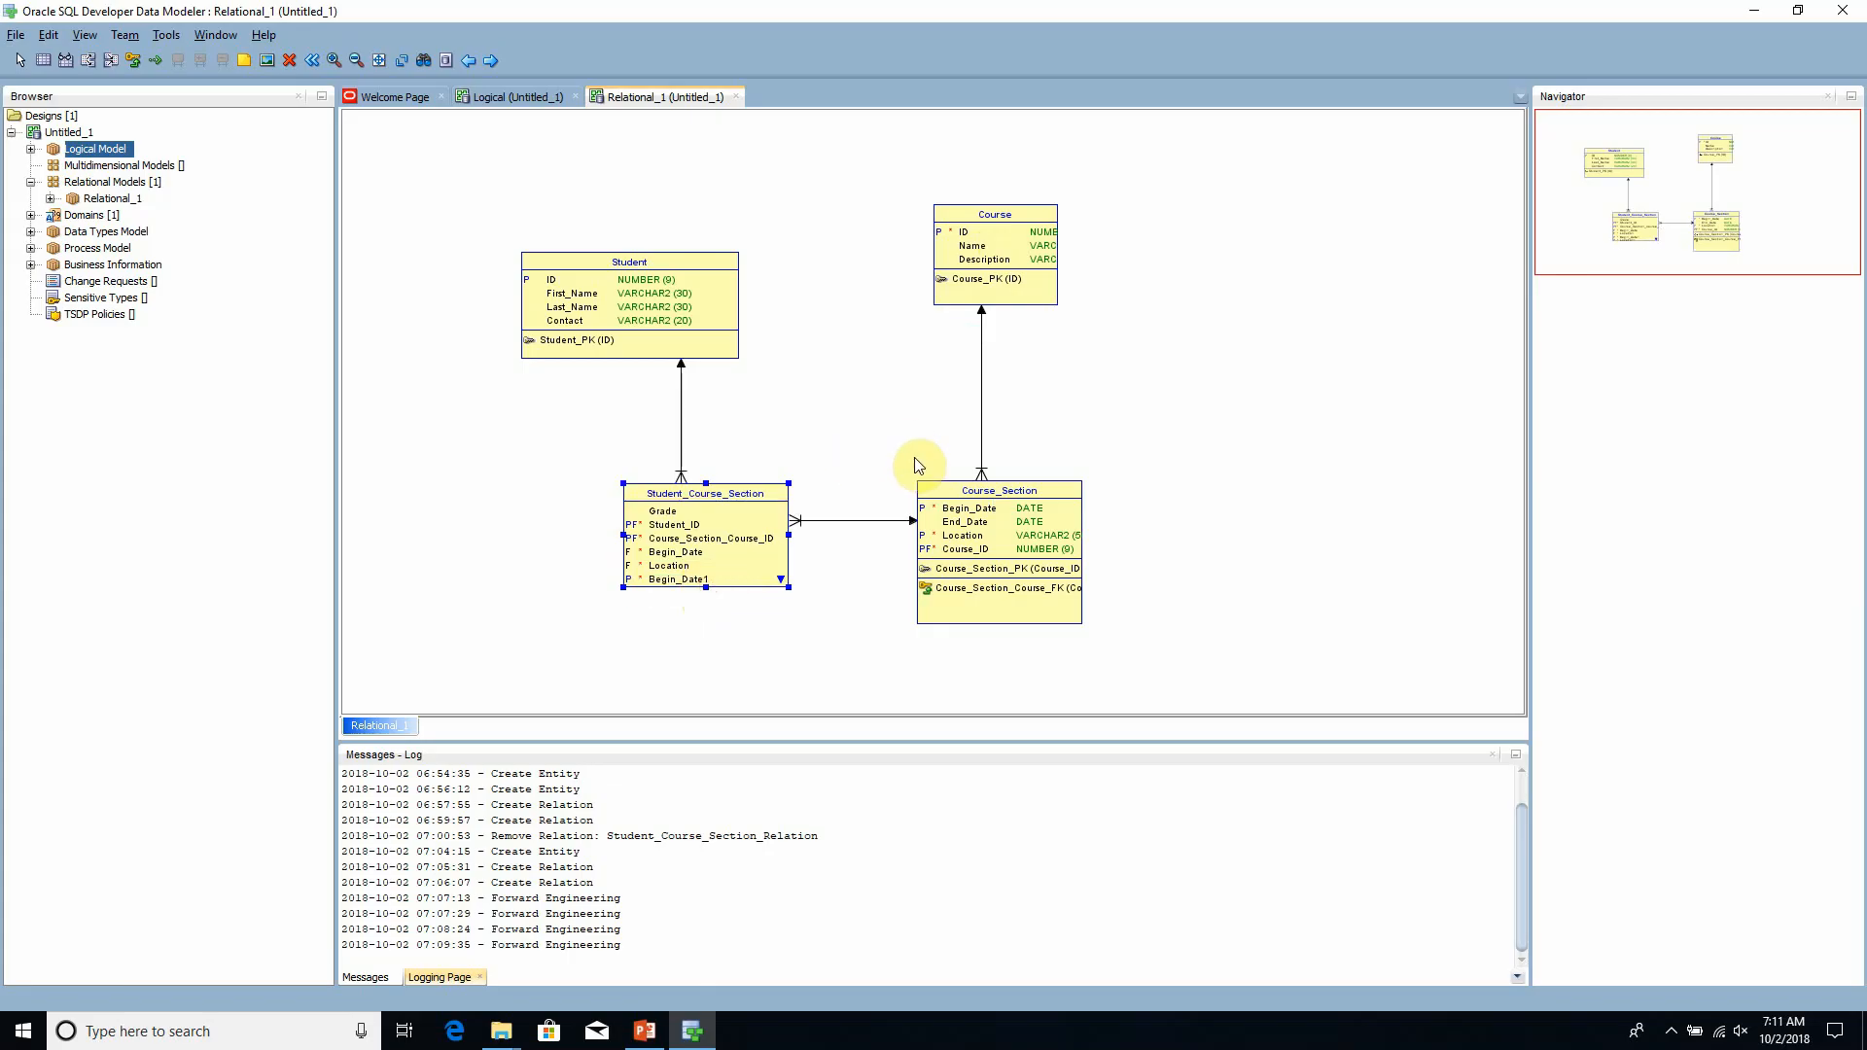
click(1275, 459)
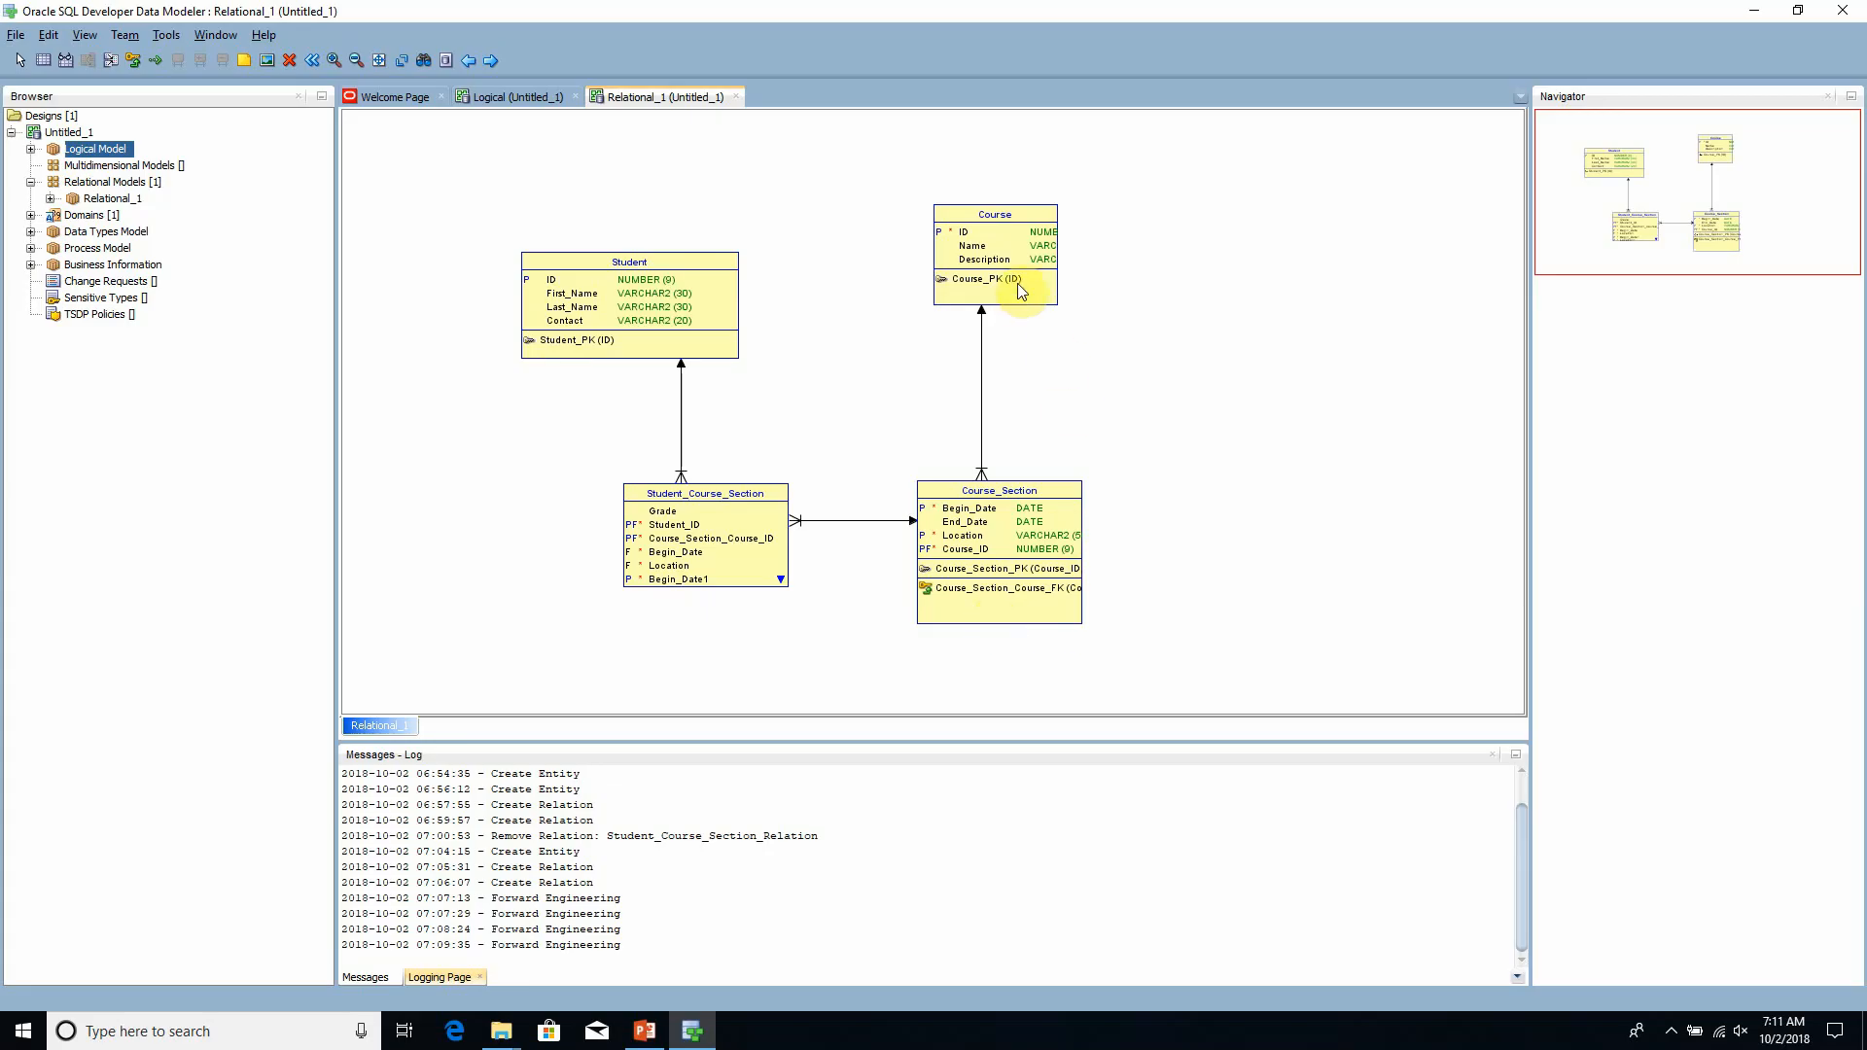
- Widen the Course table in the relational diagram so its column data types fit
click(1042, 258)
drag(1059, 255, 1147, 258)
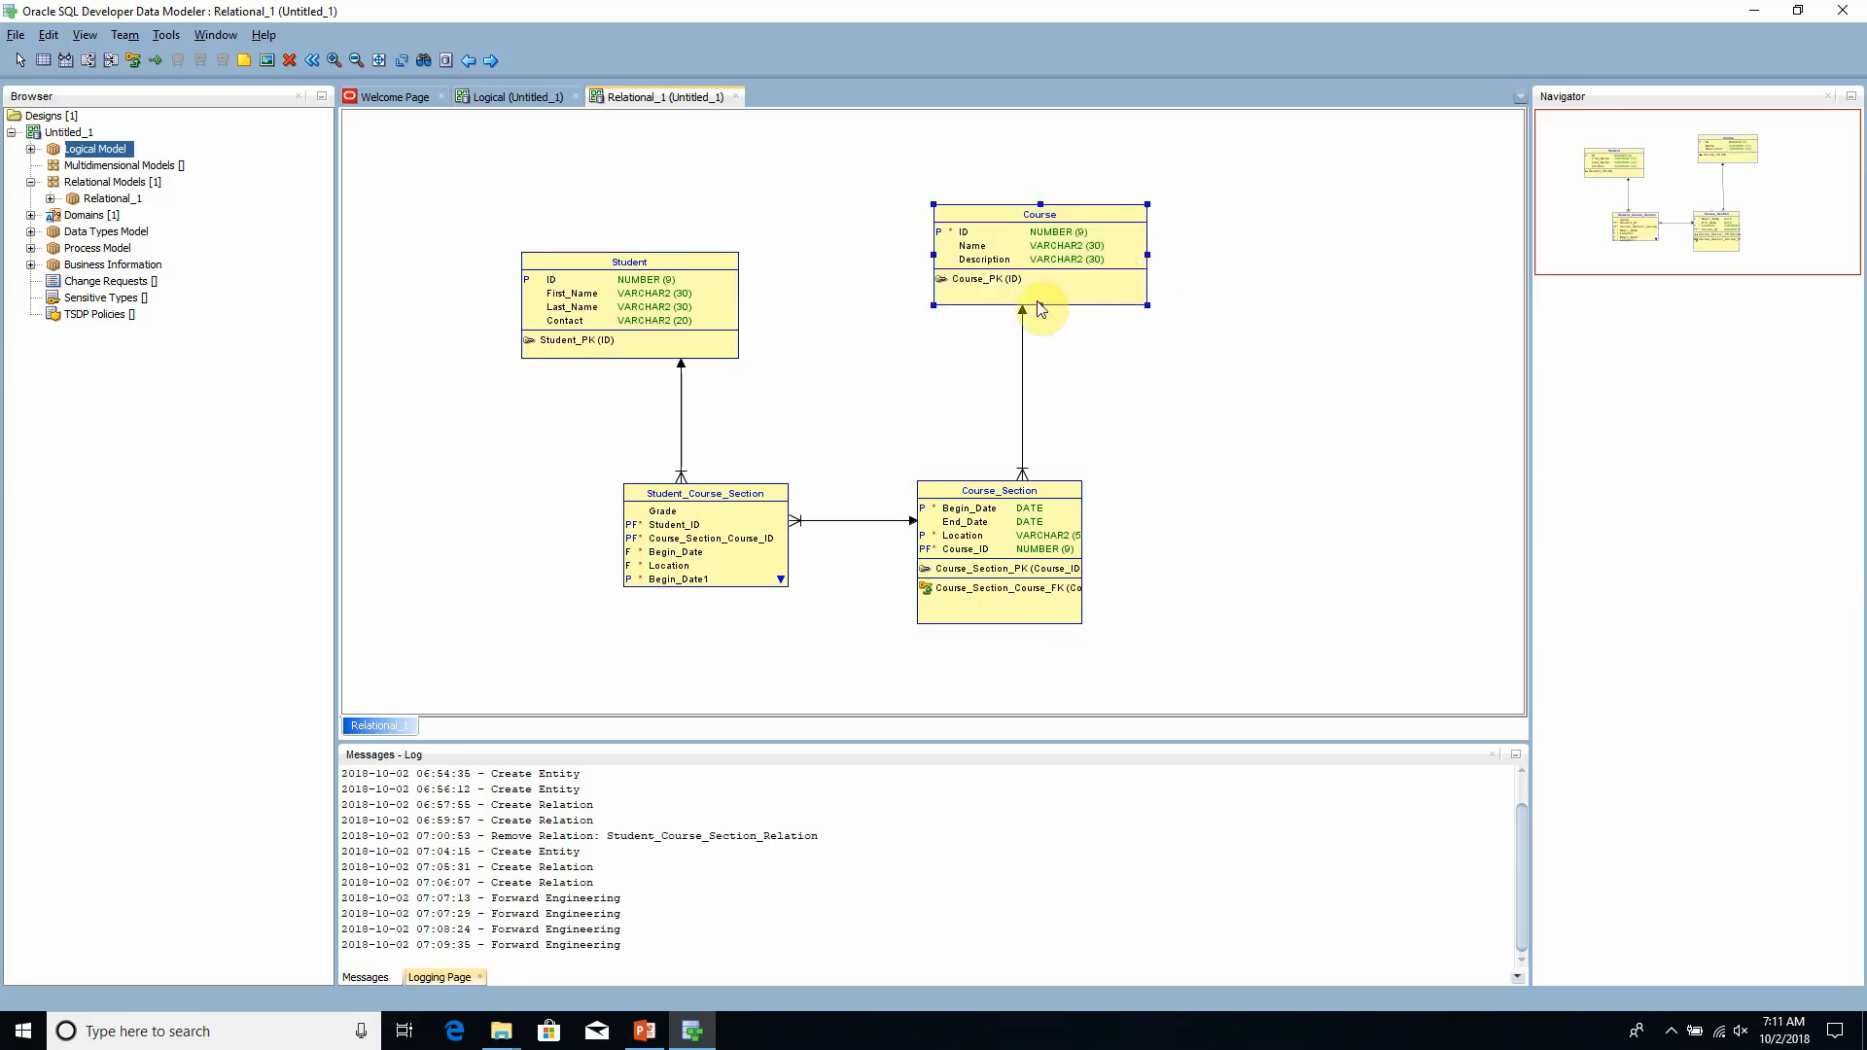
click(478, 513)
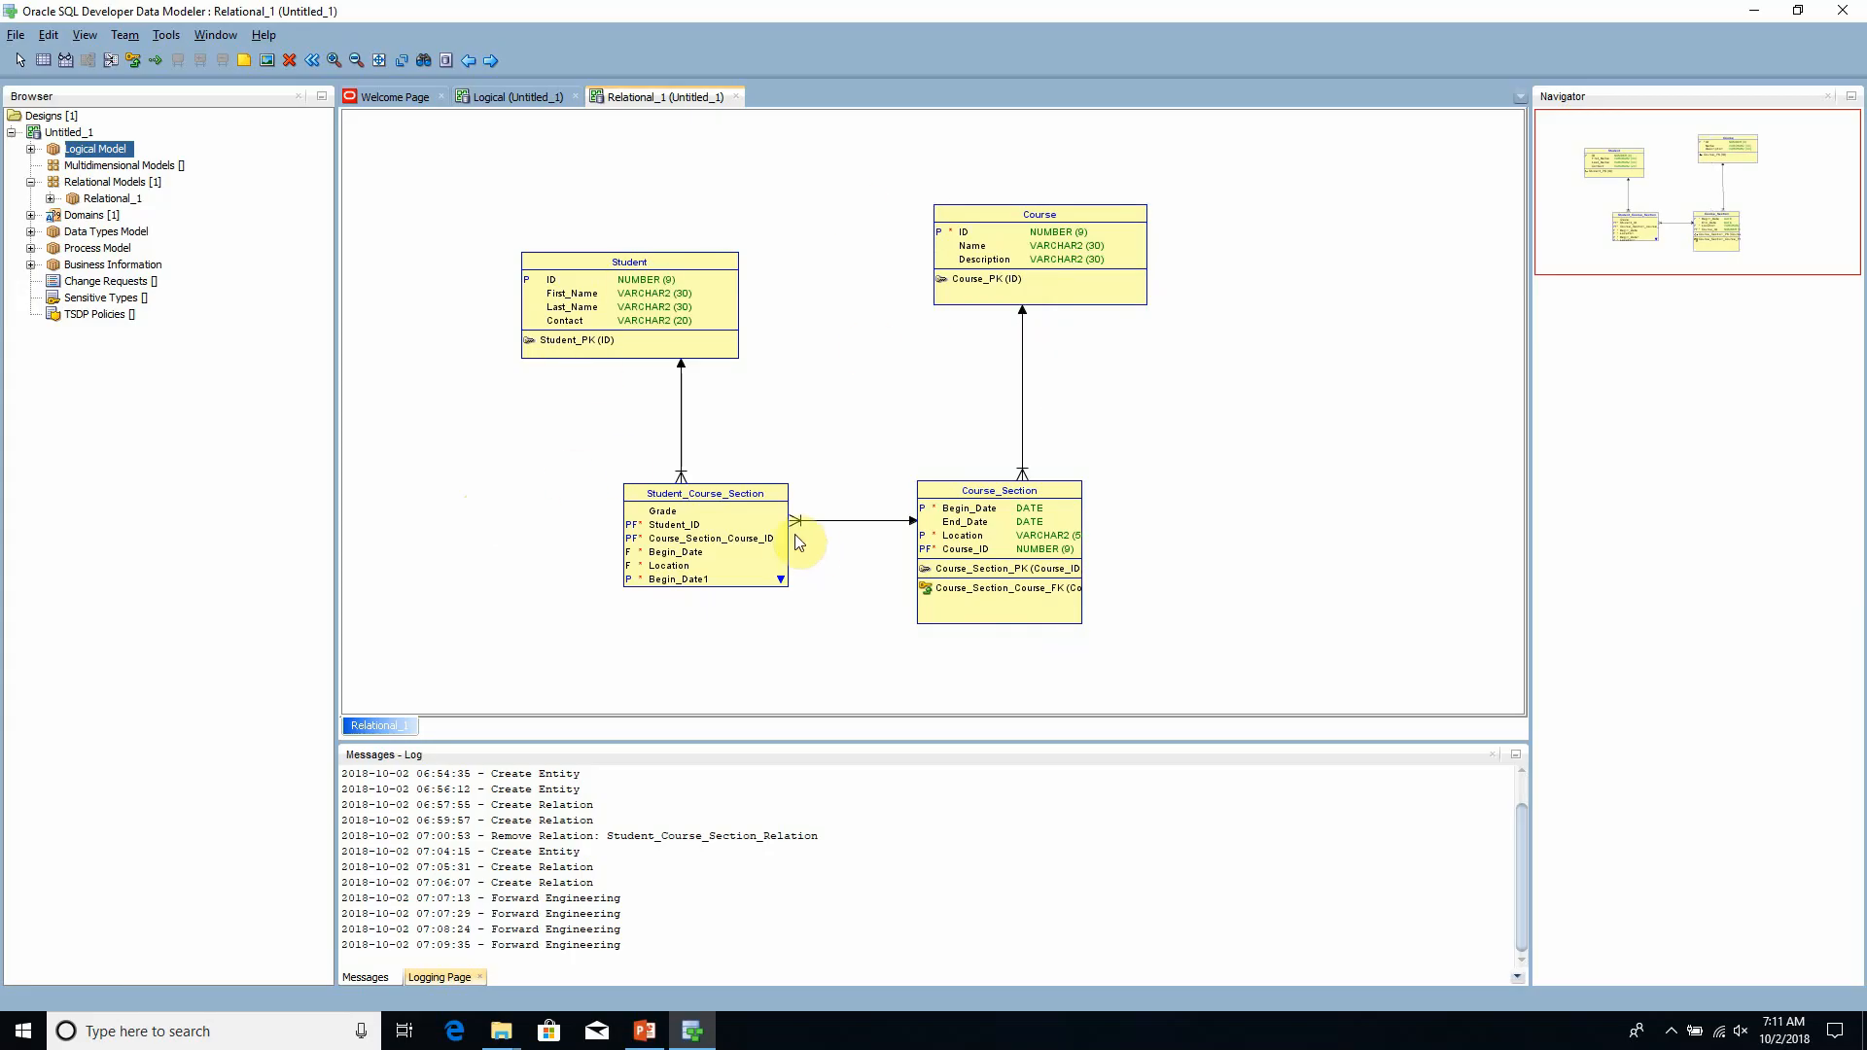
- Open the DDL File Editor for Relational_1 and set the target database to Oracle Database 12c
click(82, 37)
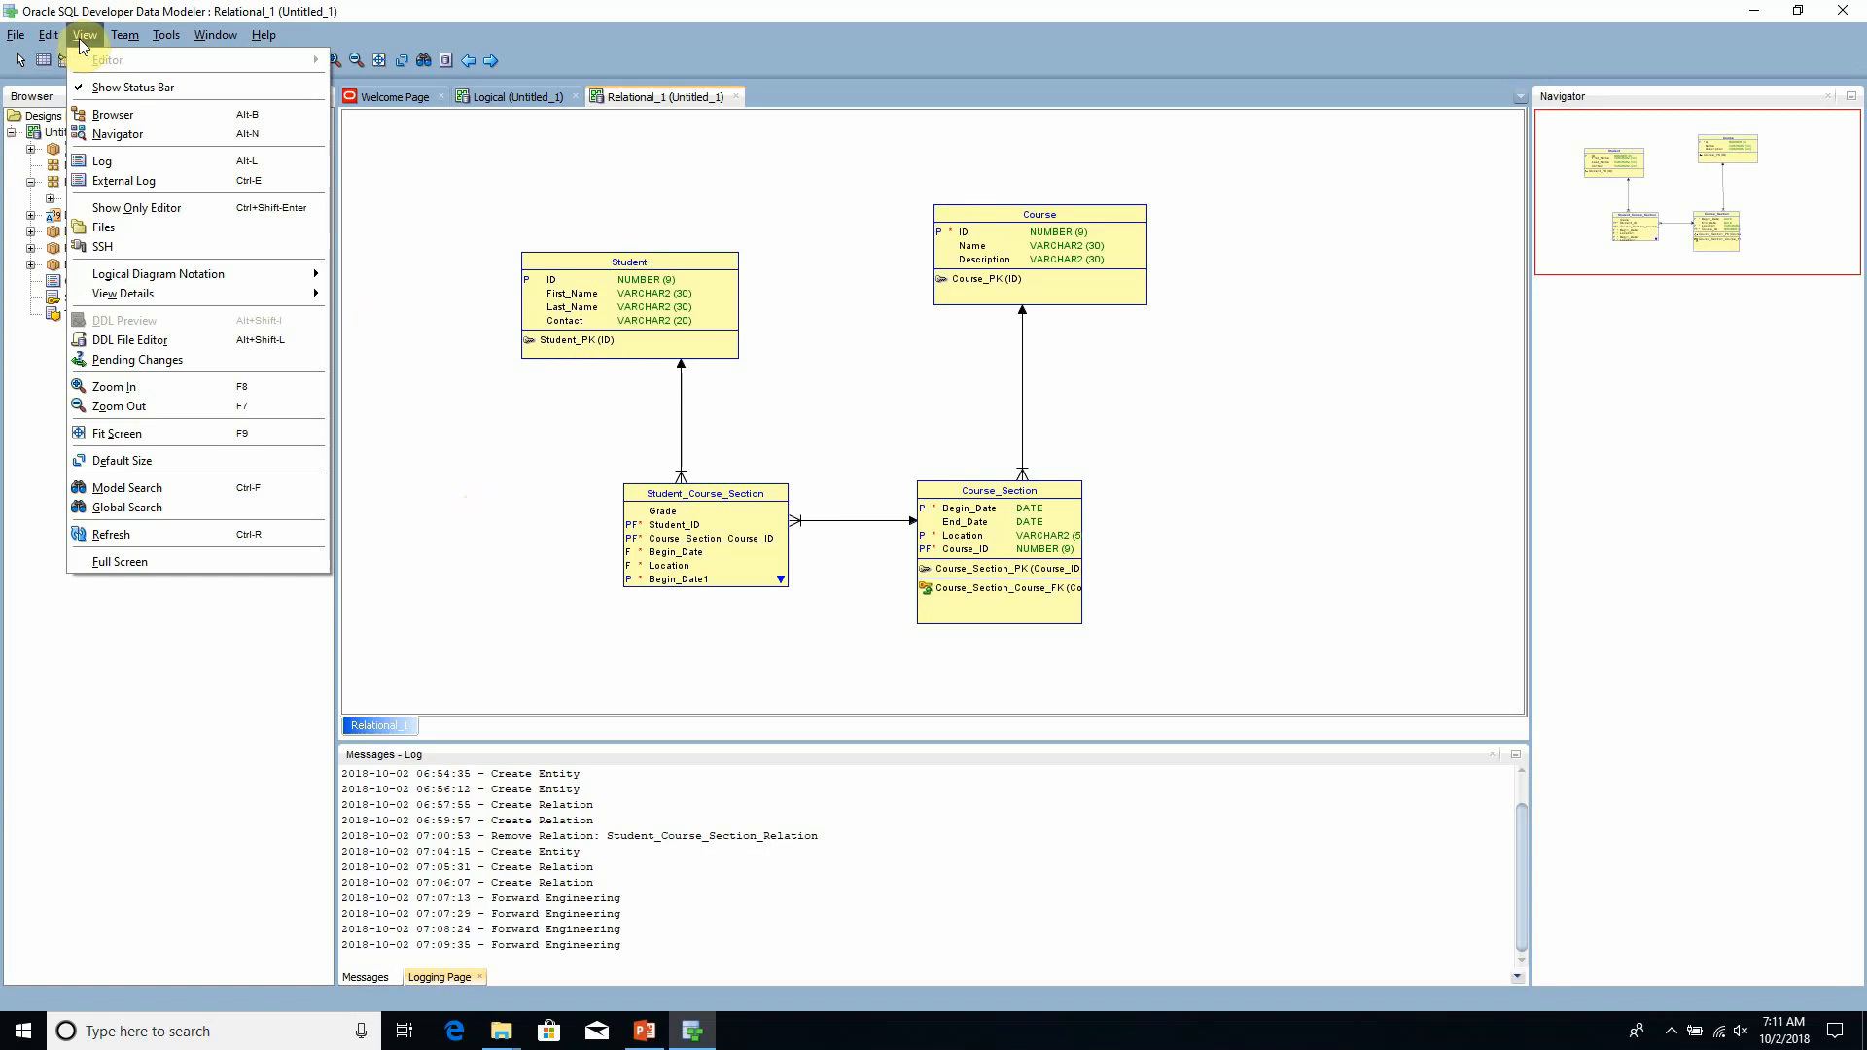
click(183, 345)
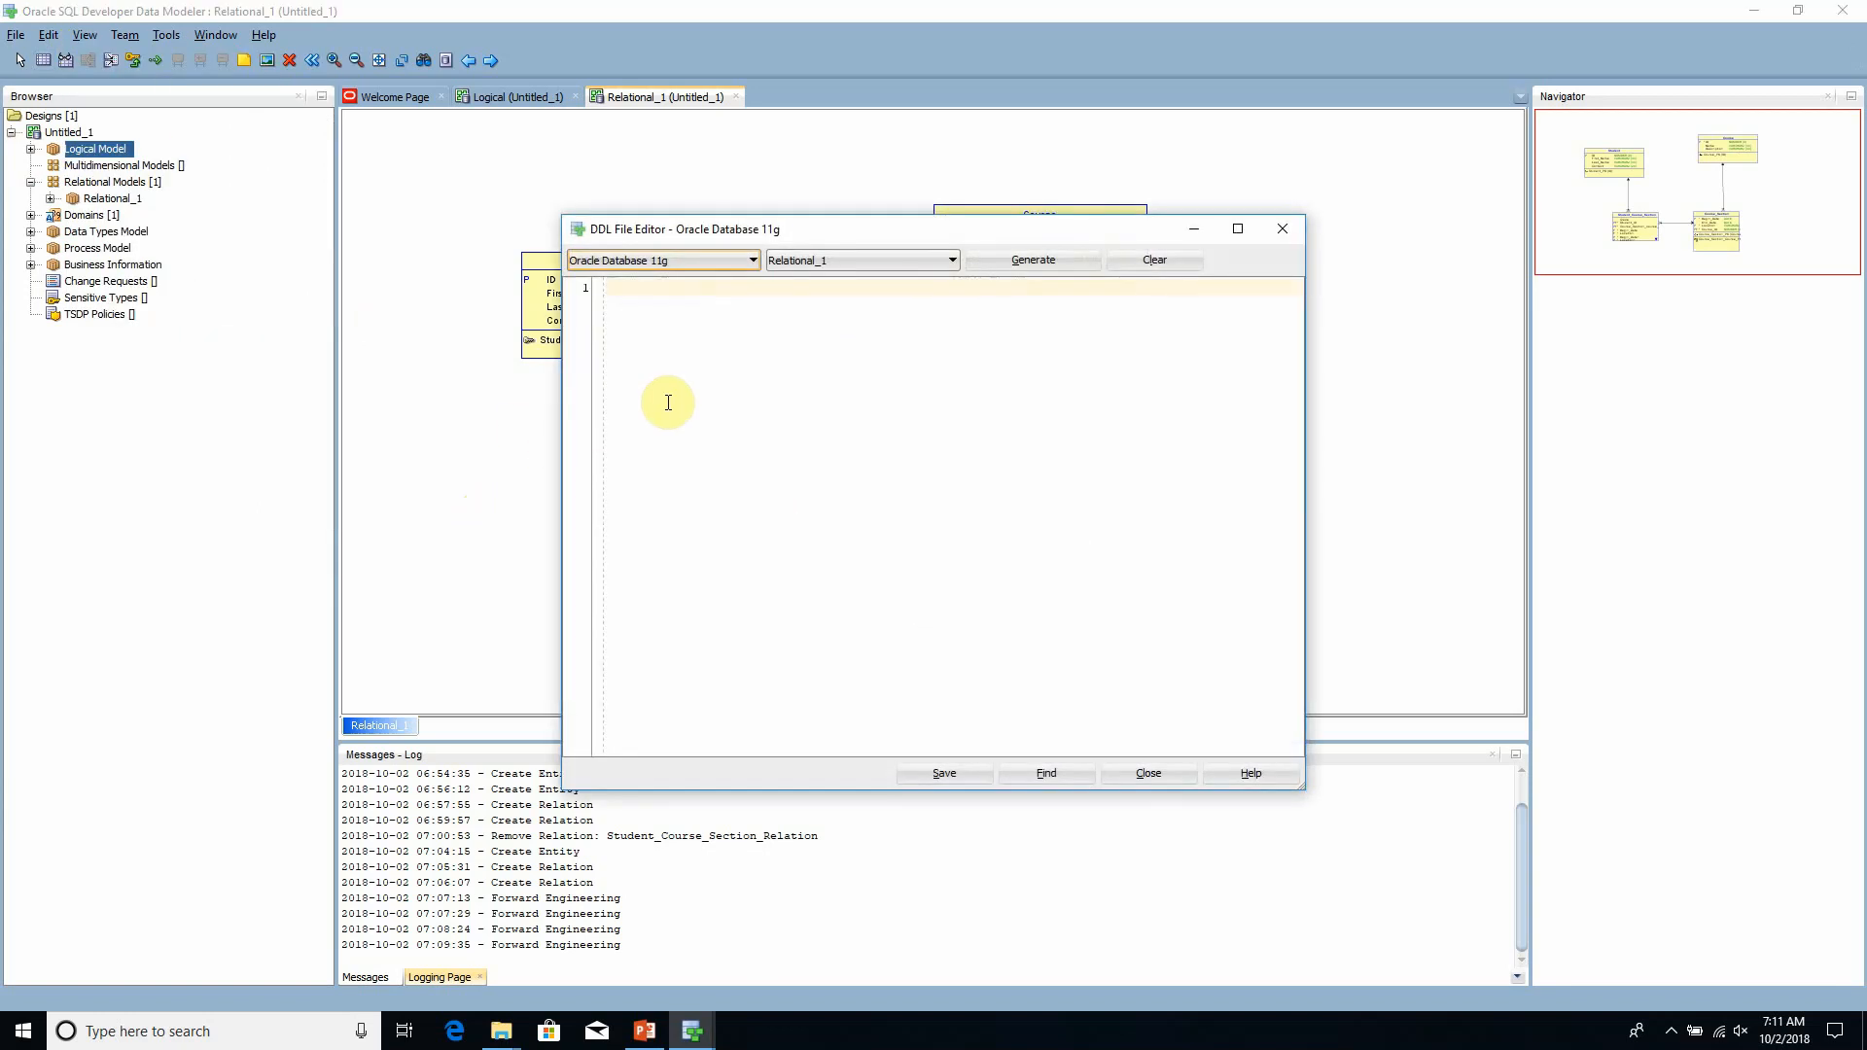
click(744, 268)
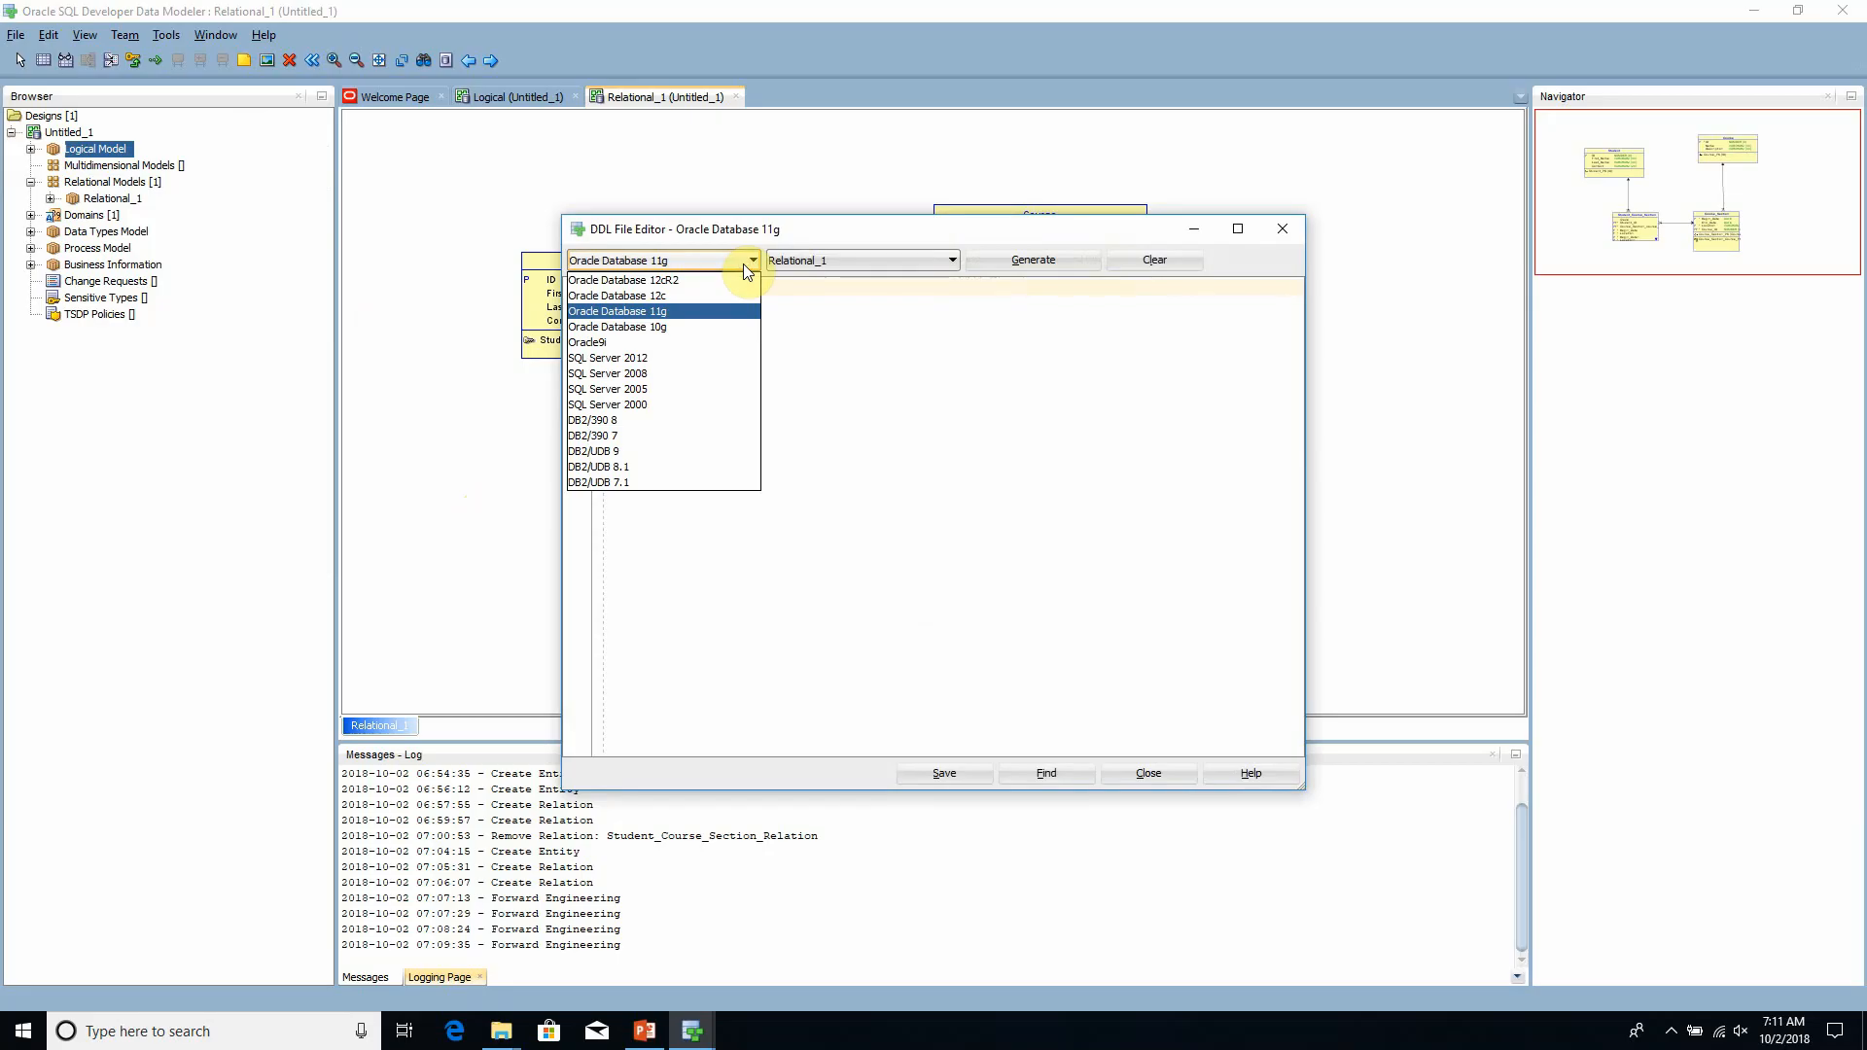
click(743, 264)
click(743, 262)
click(680, 296)
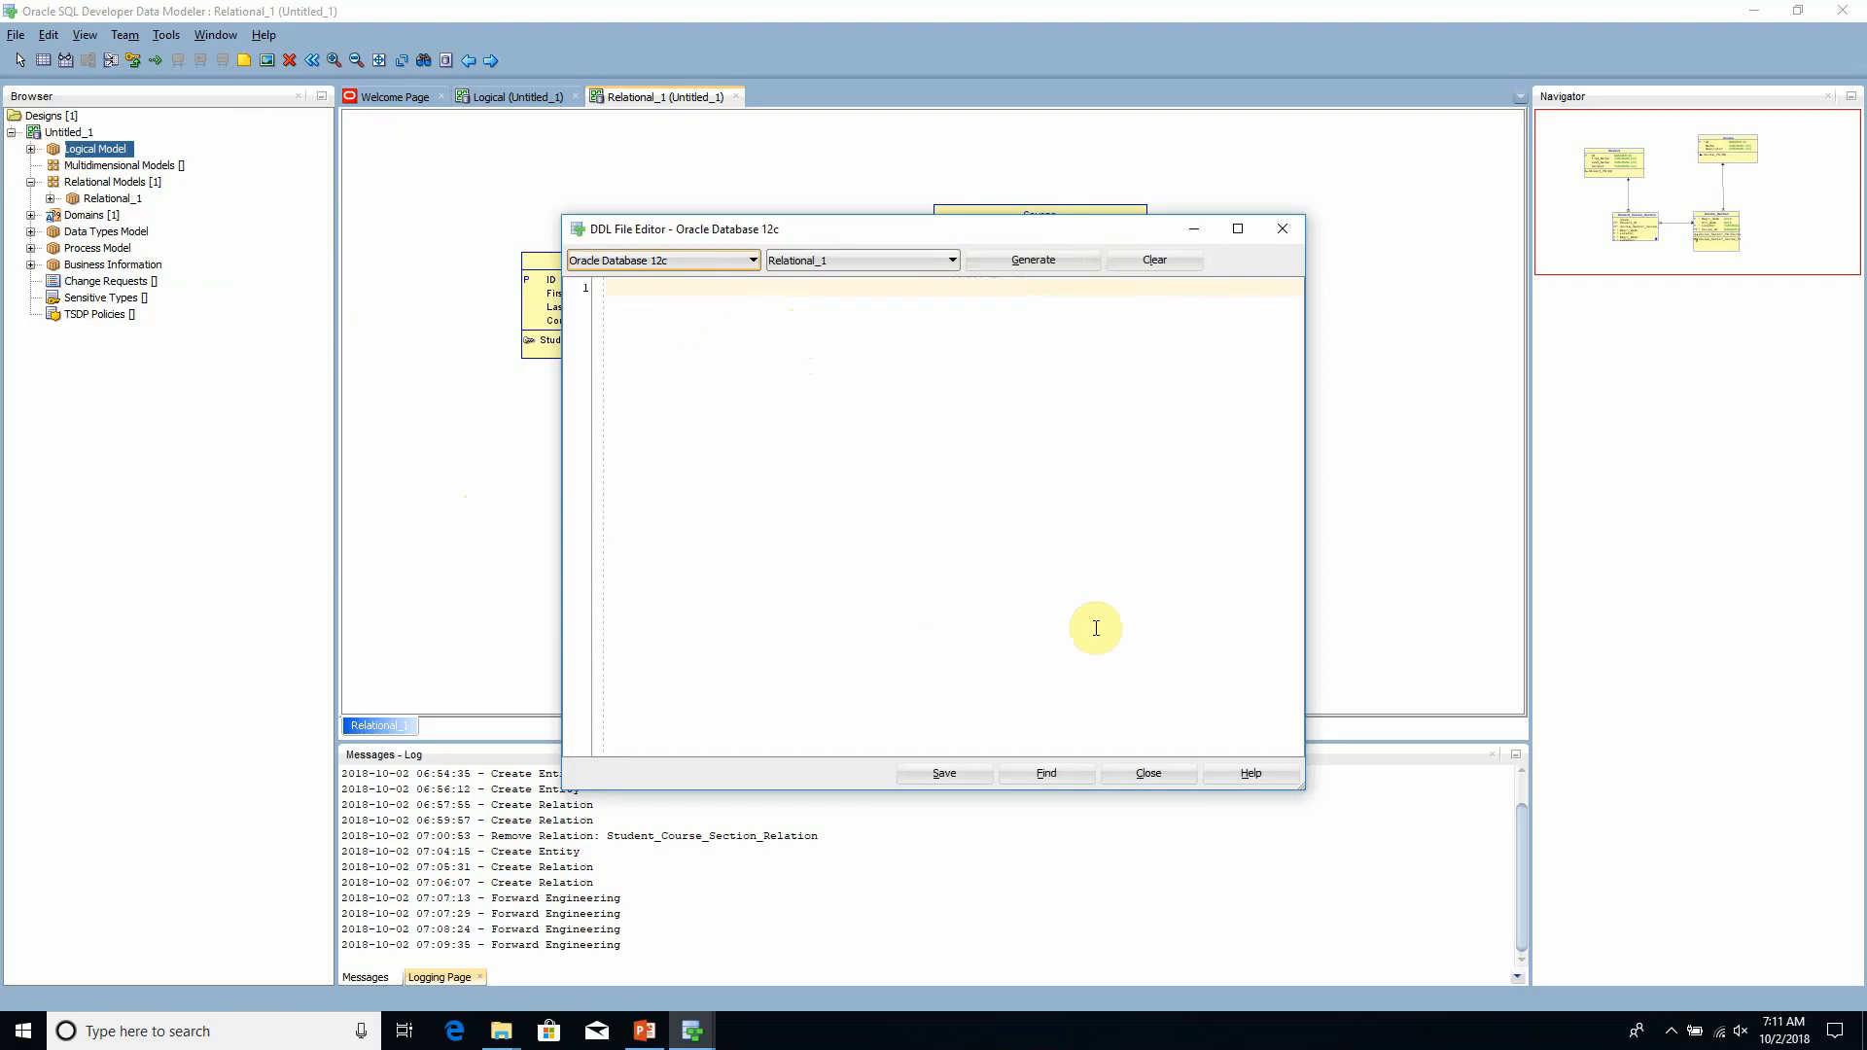
- Save the editor's DDL file to the Desktop as Our Model.ddl and close the DDL File Editor
click(954, 774)
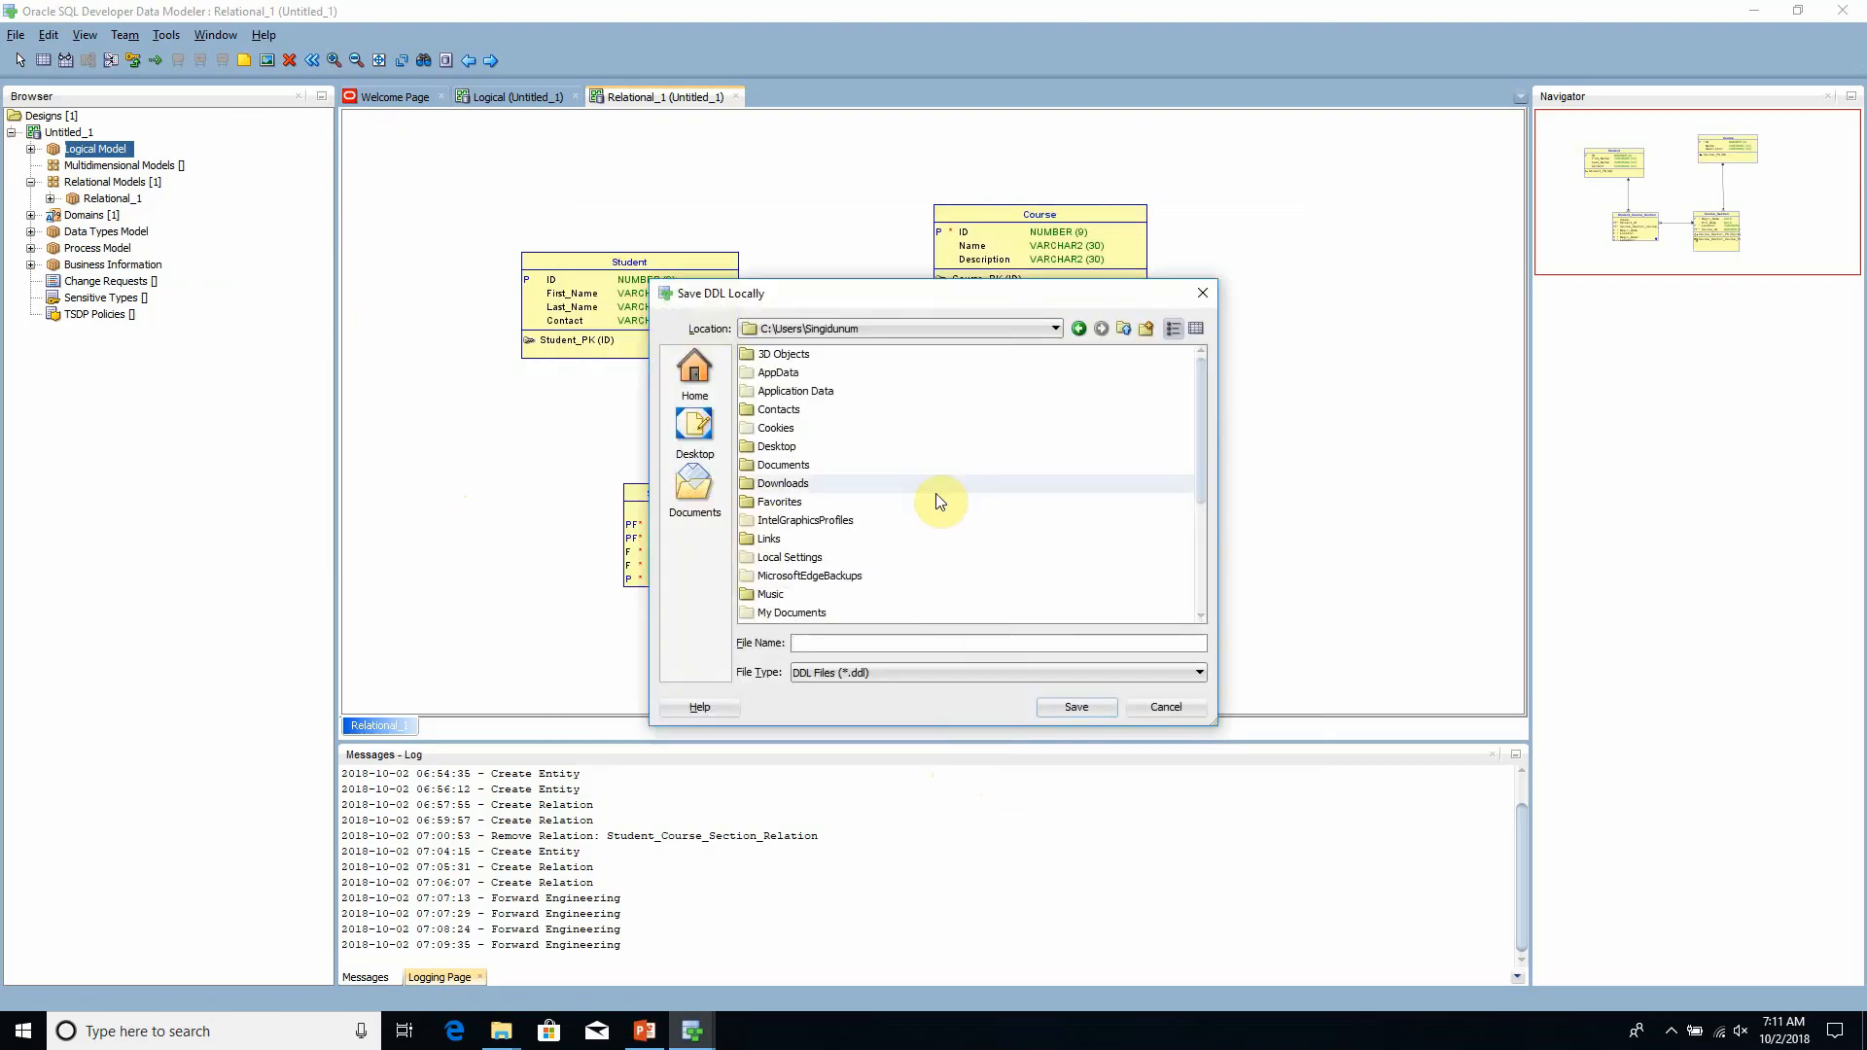
click(697, 433)
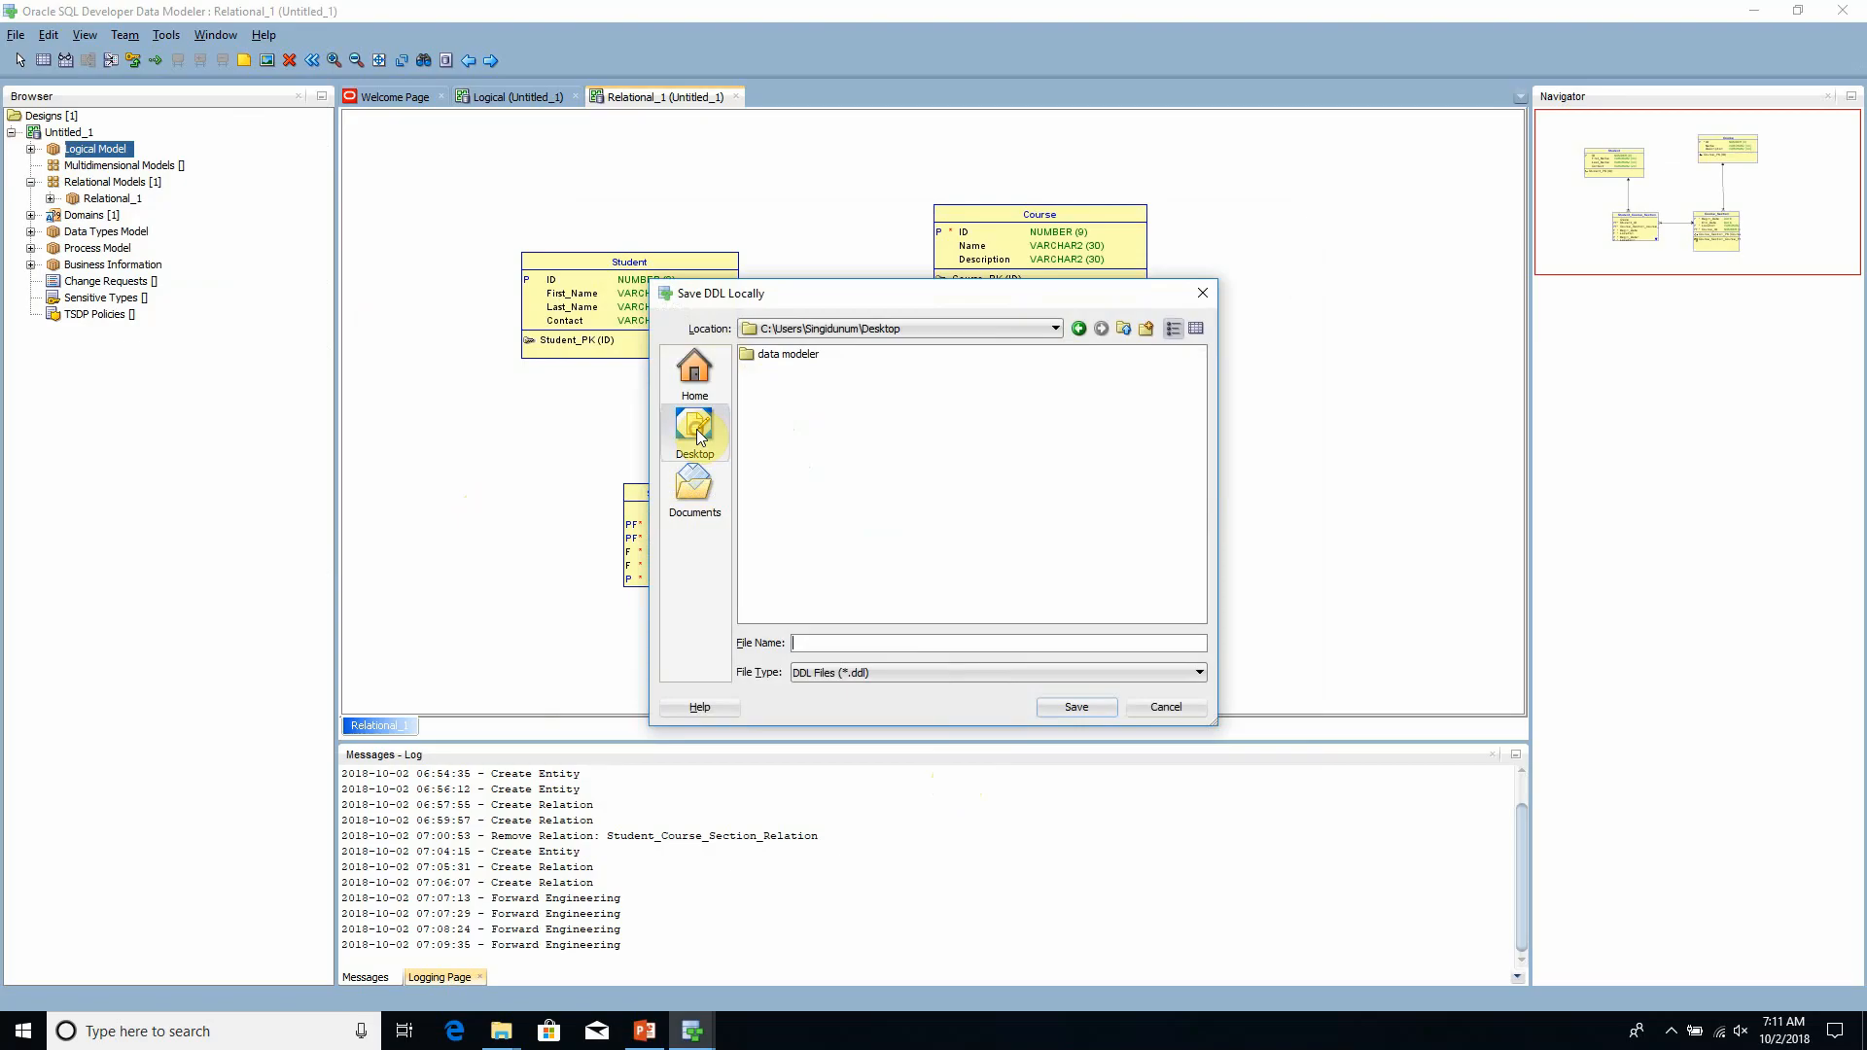
click(854, 644)
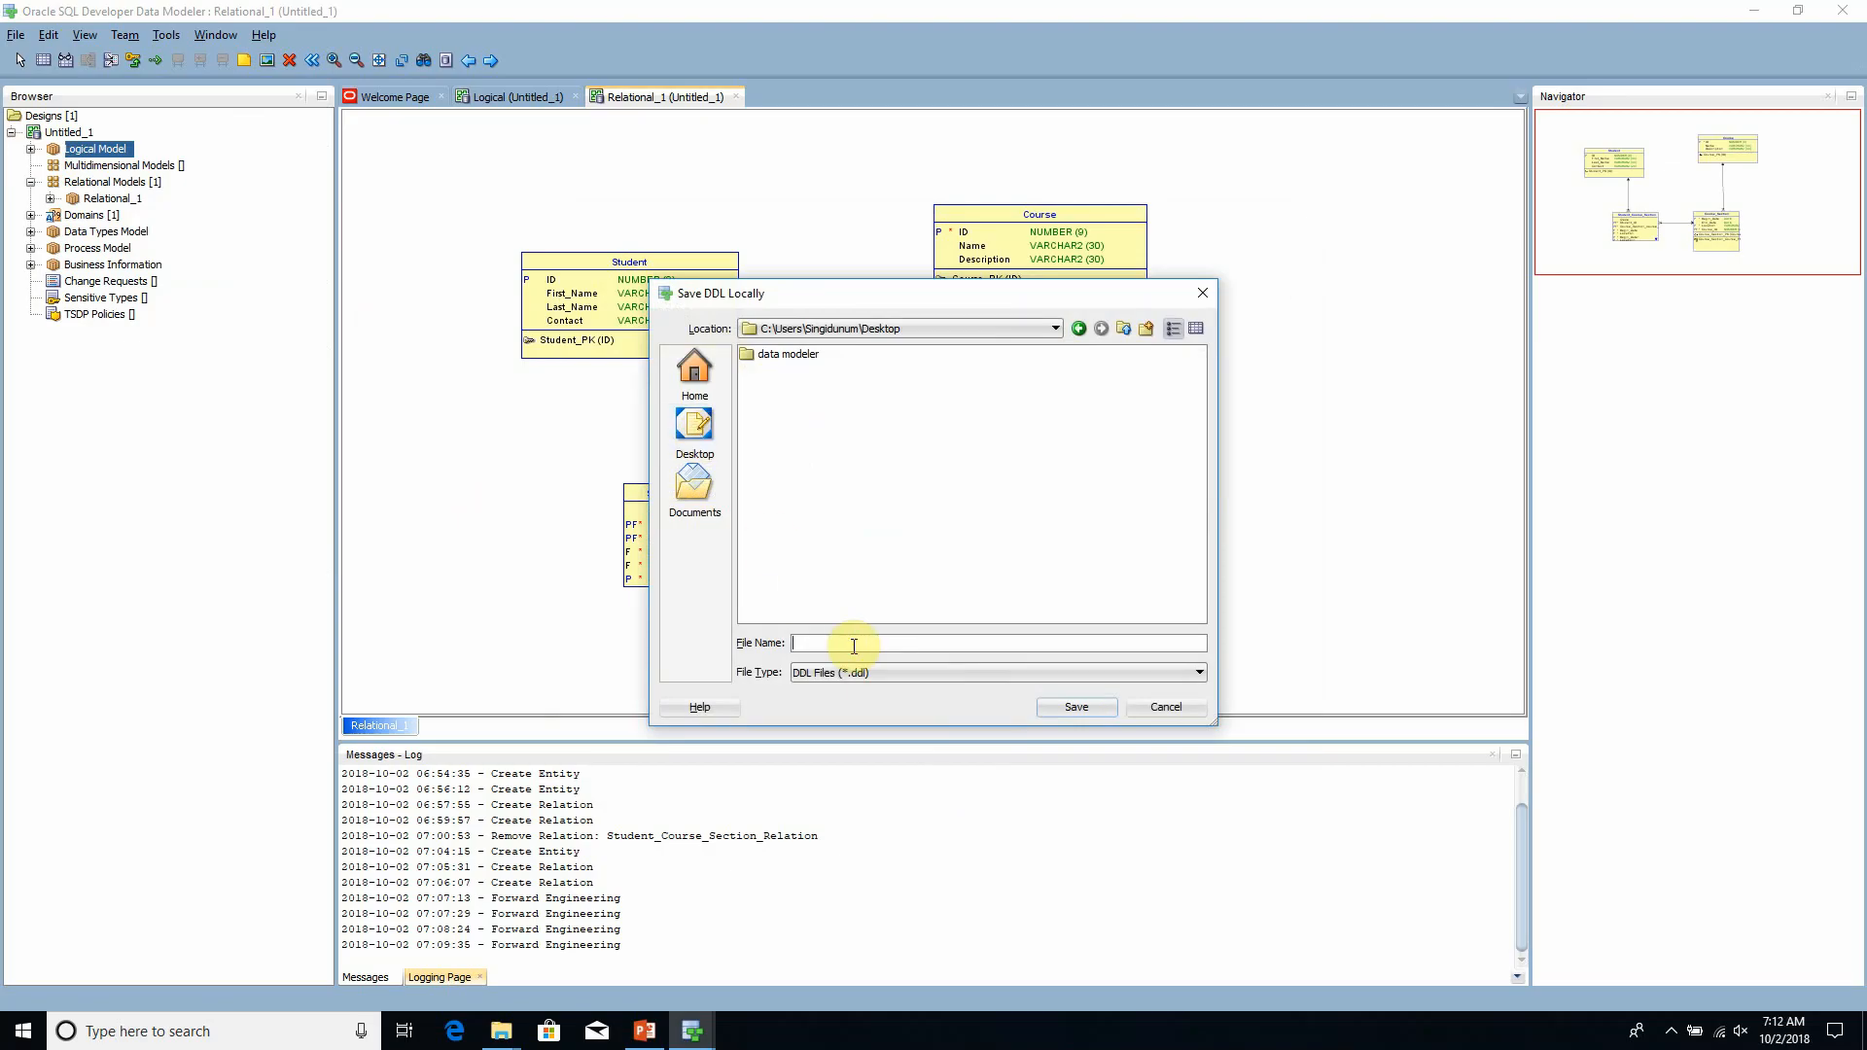
text(our_scrip)
key(BackSpace)
key(BackSpace)
key(BackSpace)
key(BackSpace)
key(BackSpace)
key(BackSpace)
key(BackSpace)
key(BackSpace)
key(BackSpace)
text(DDL_File)
key(Return)
click(1021, 552)
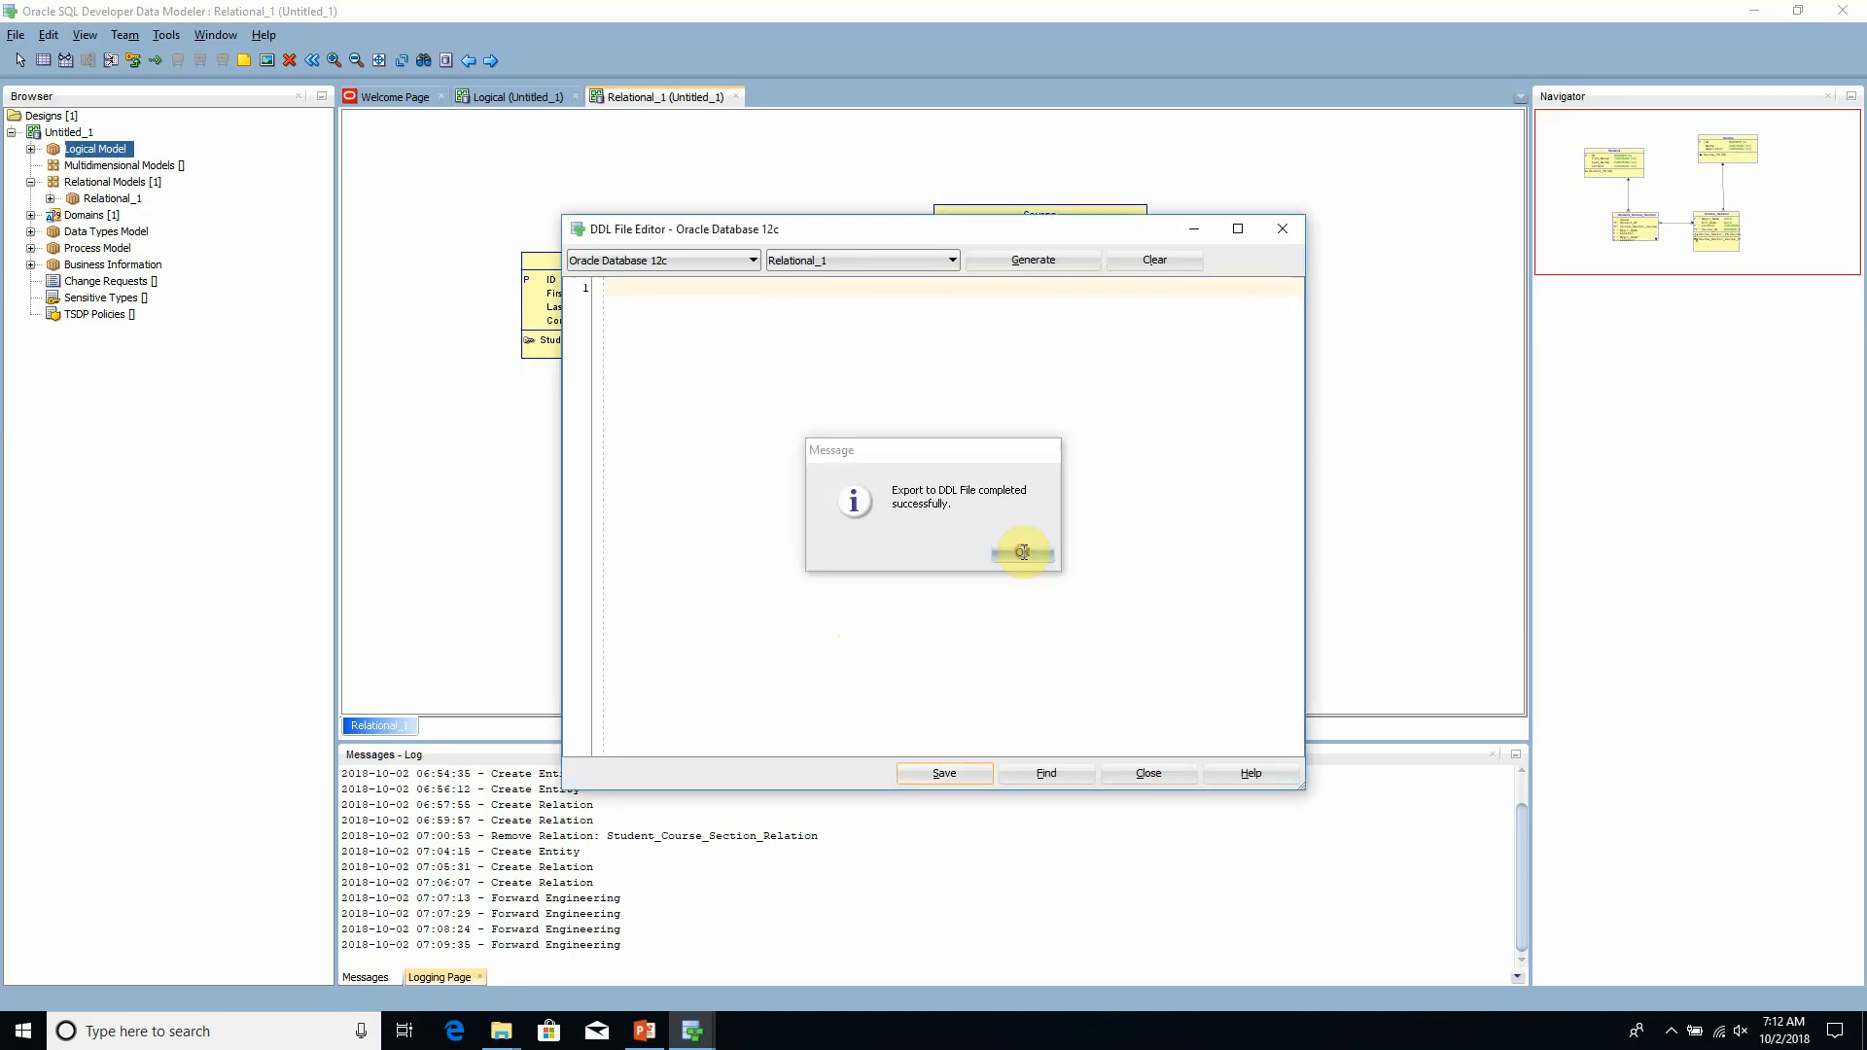
click(1146, 776)
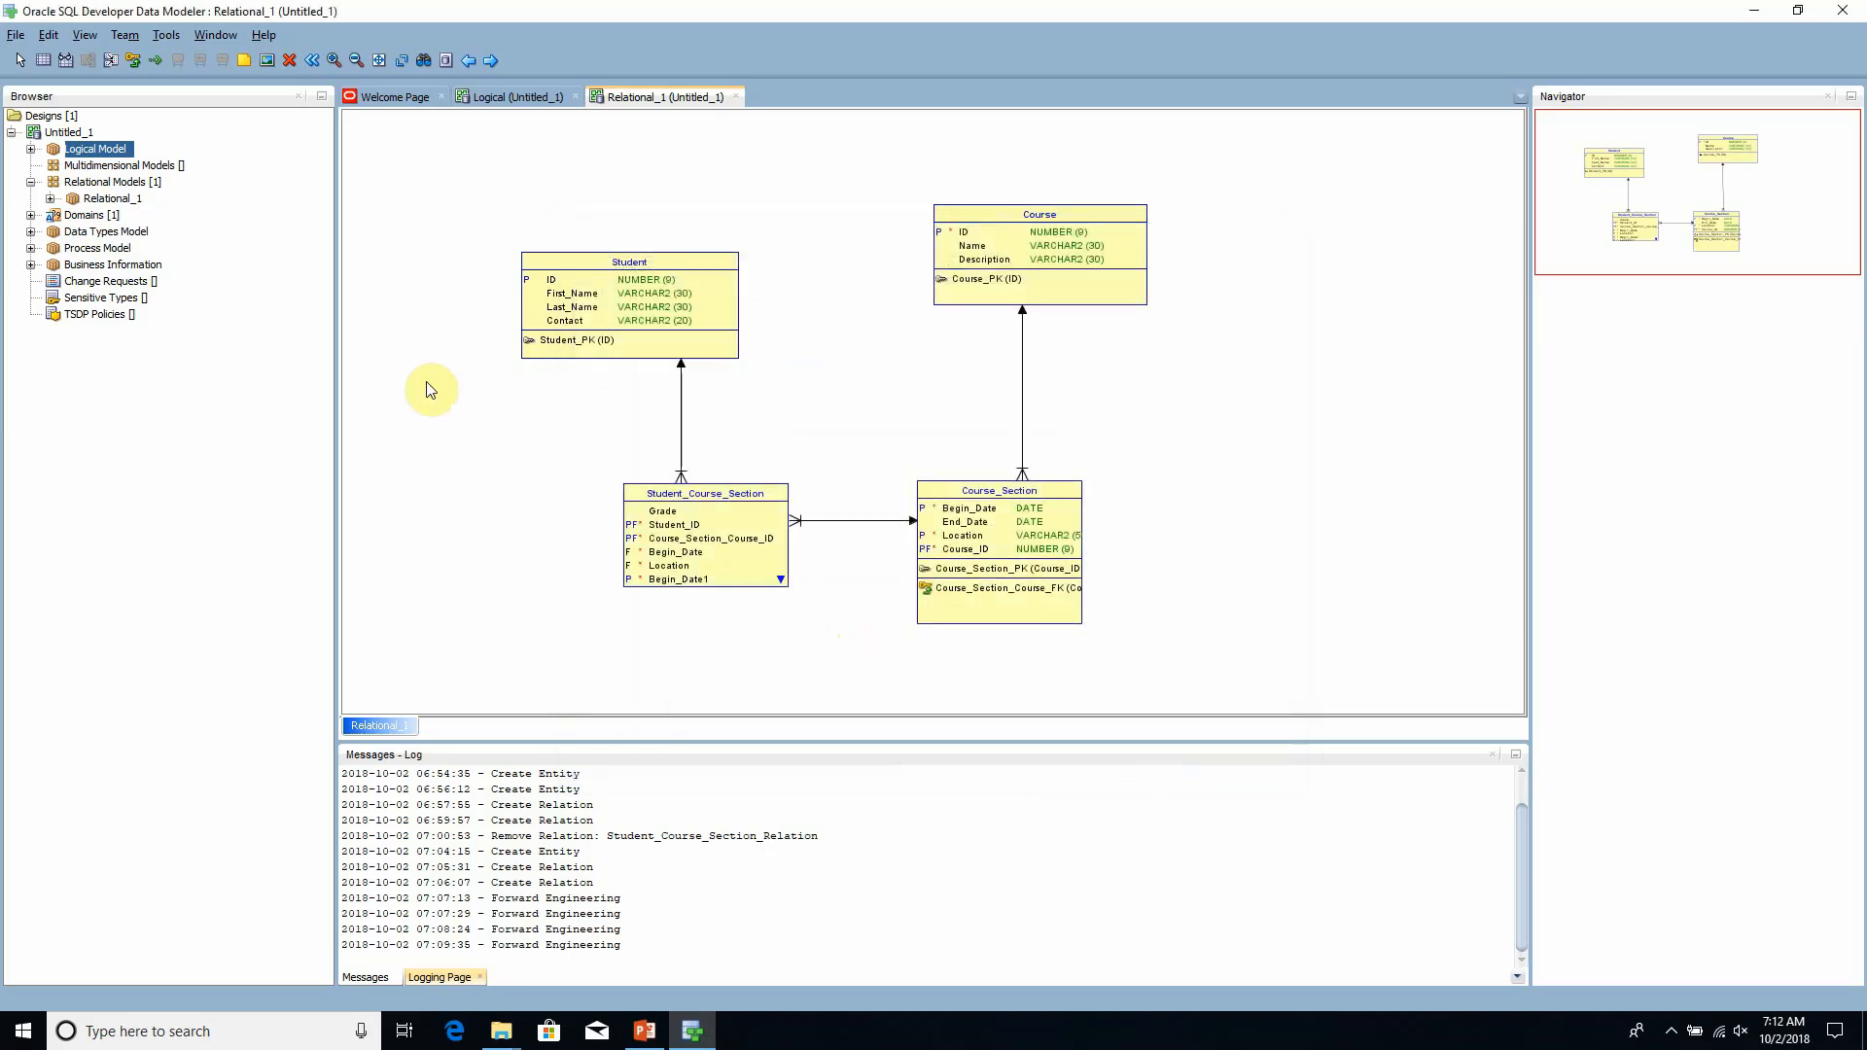
- Save the Untitled_1 design to the Desktop under the name Our Model
right_click(68, 134)
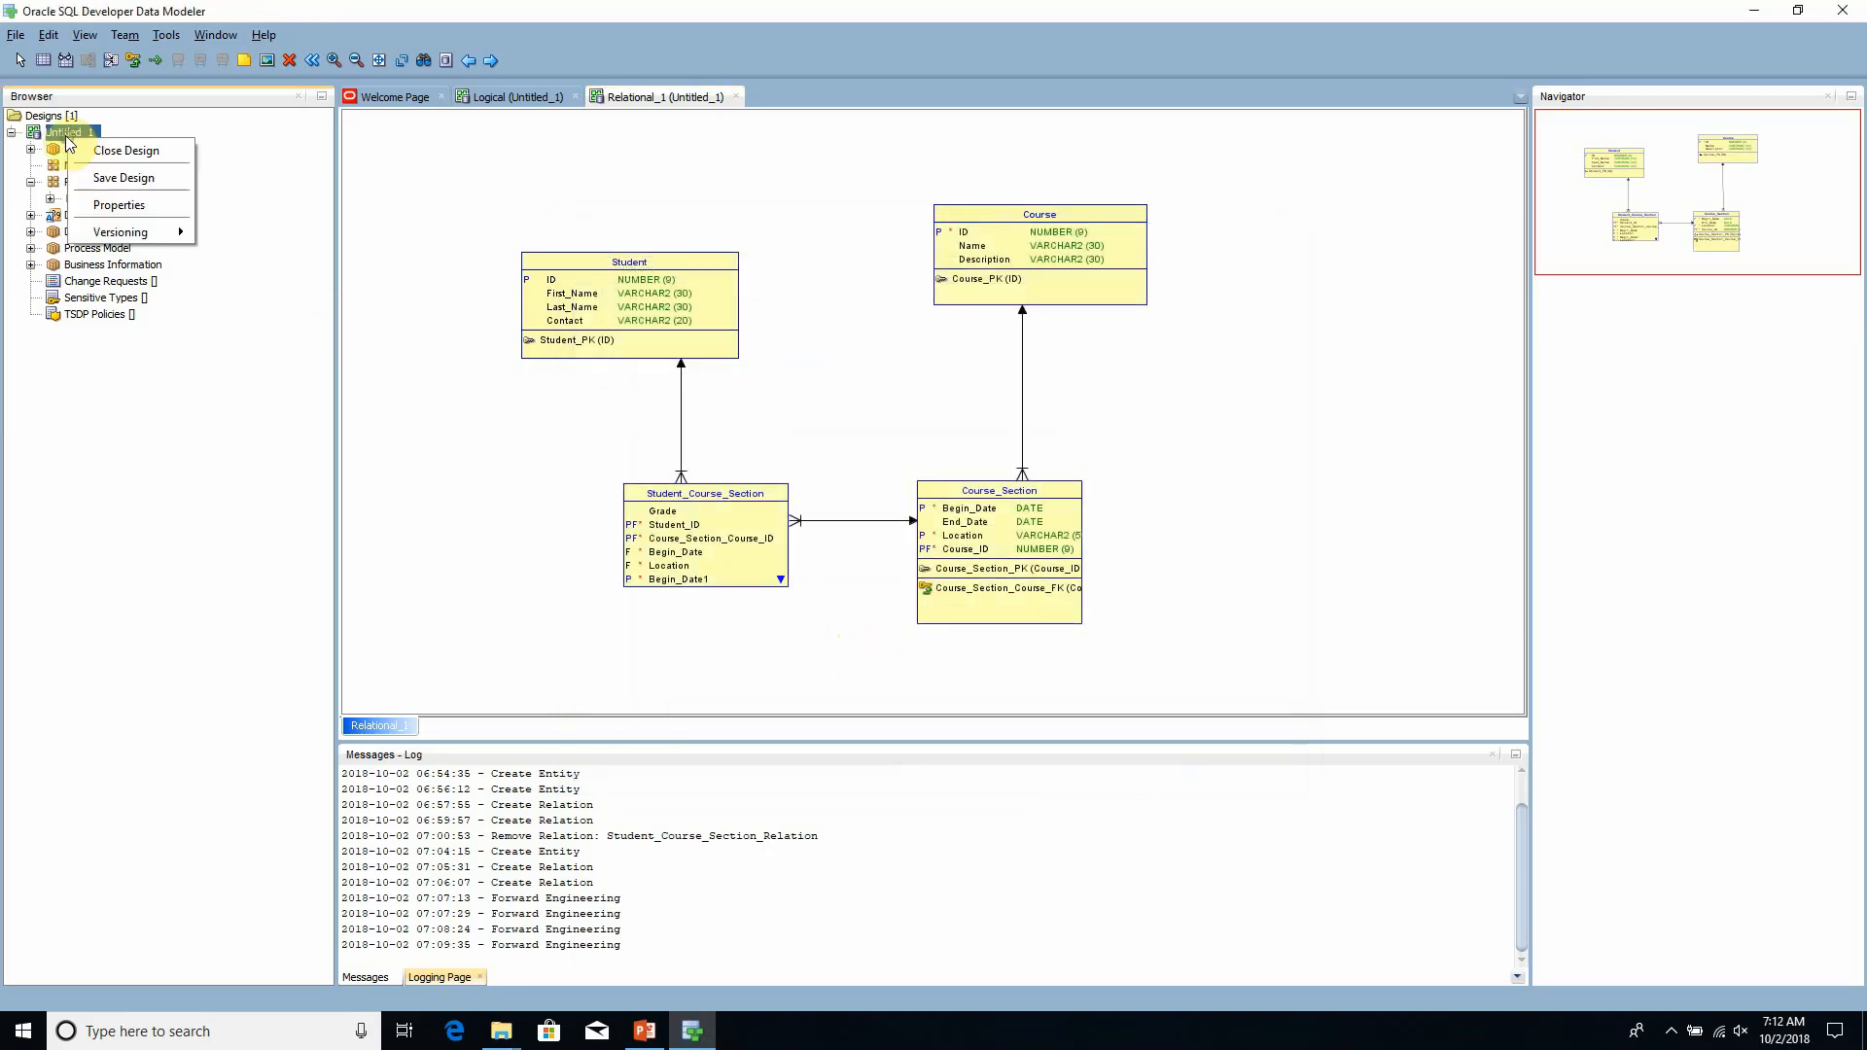
click(108, 179)
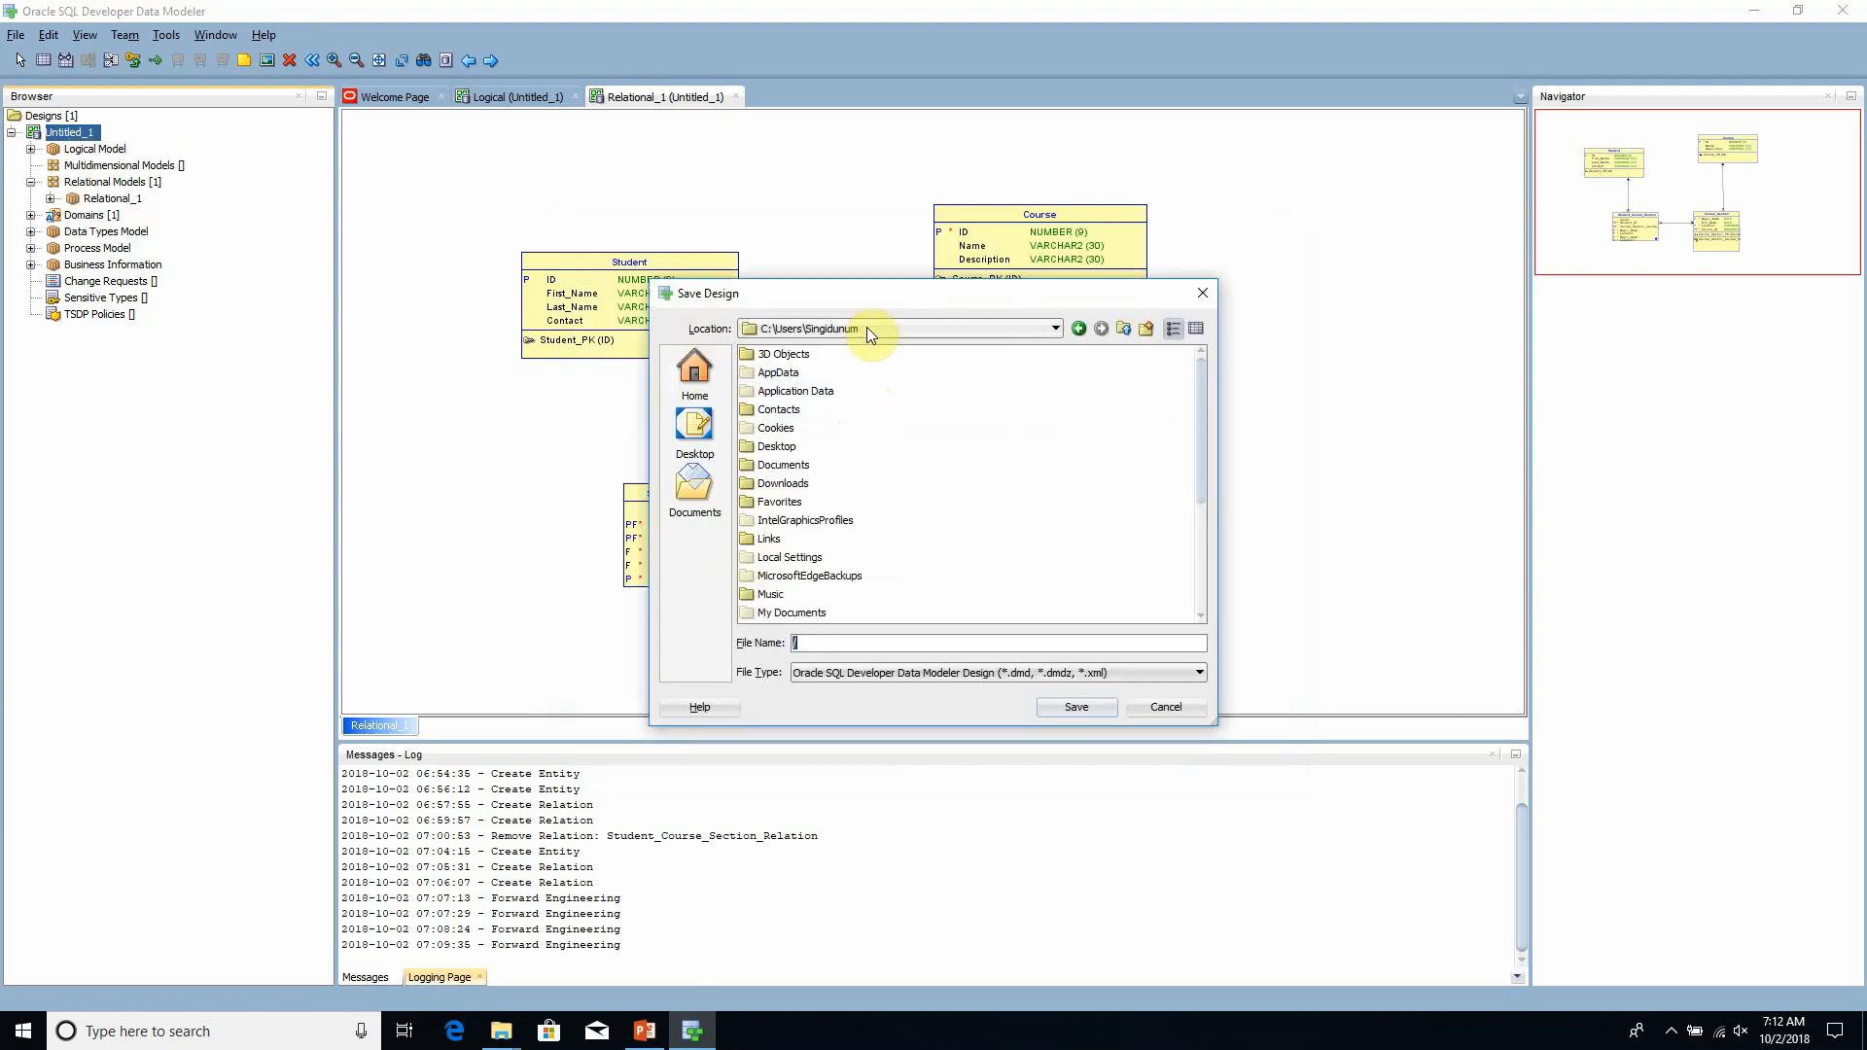
drag(878, 305, 839, 264)
click(644, 389)
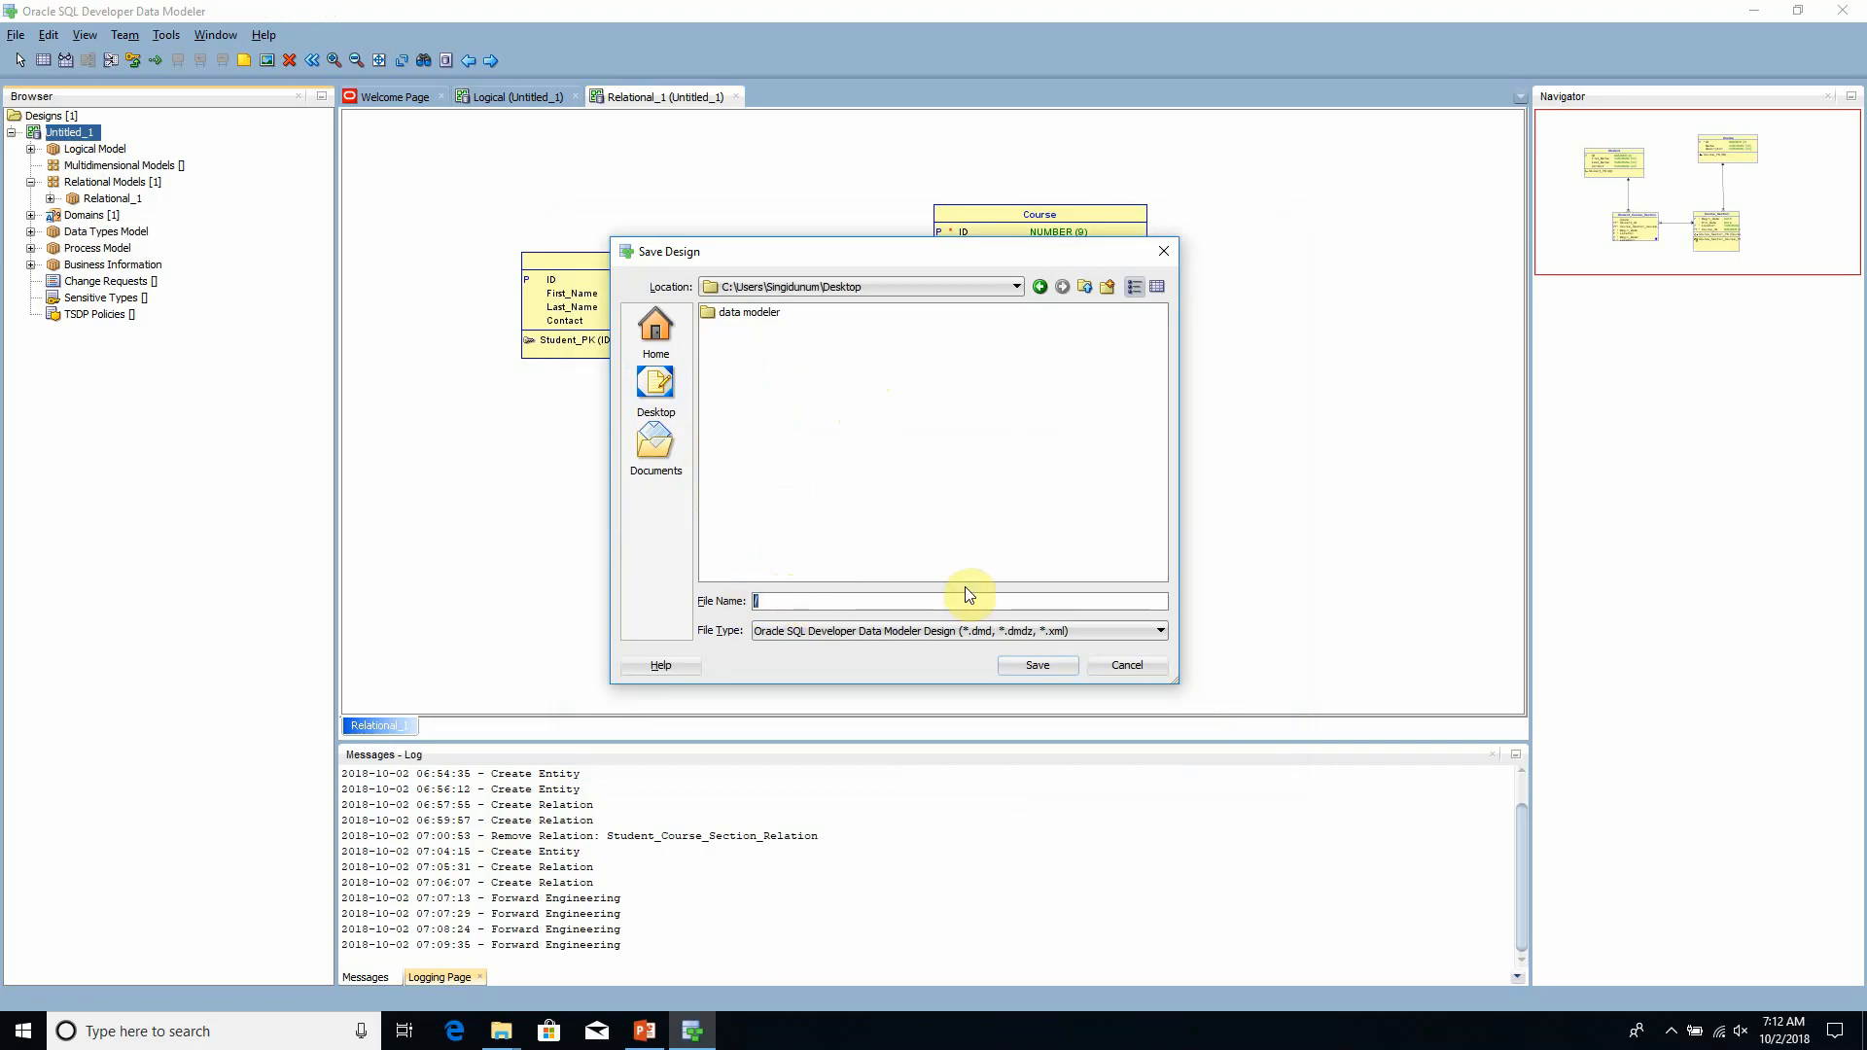
text(Our Model.ddl)
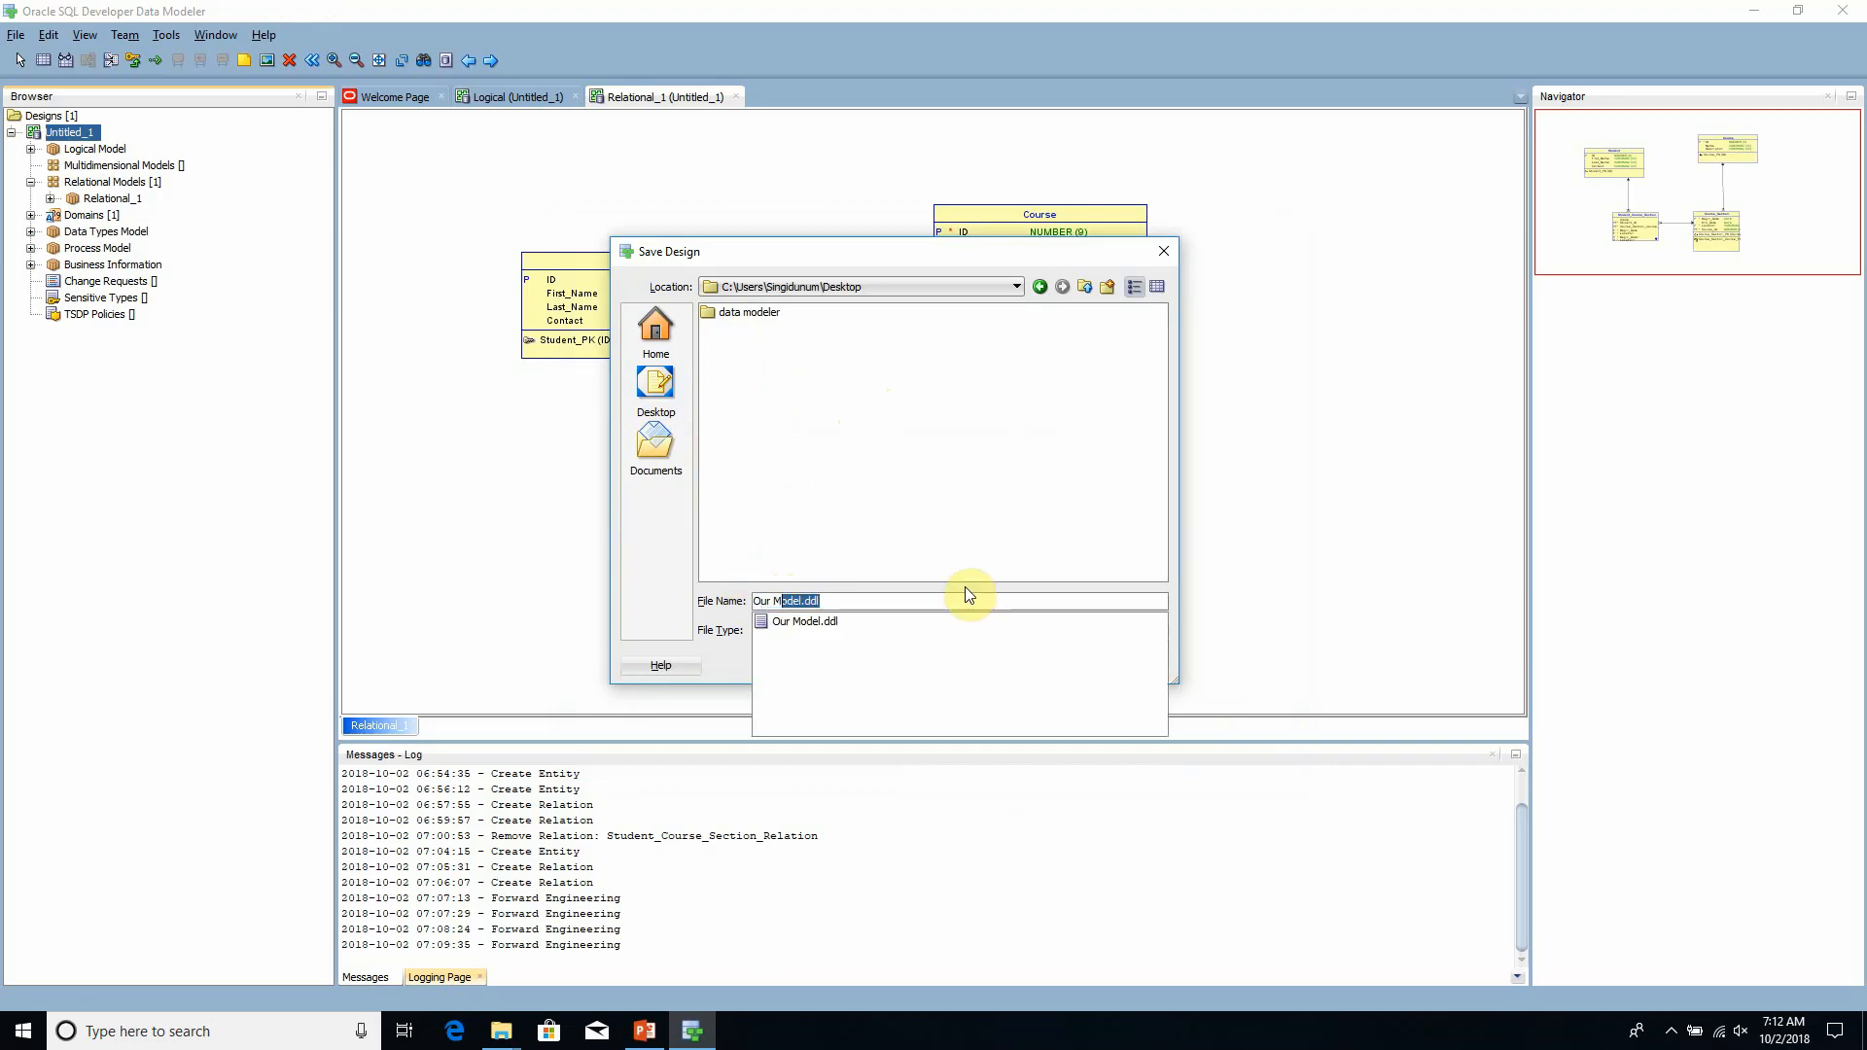
key(Return)
key(Return)
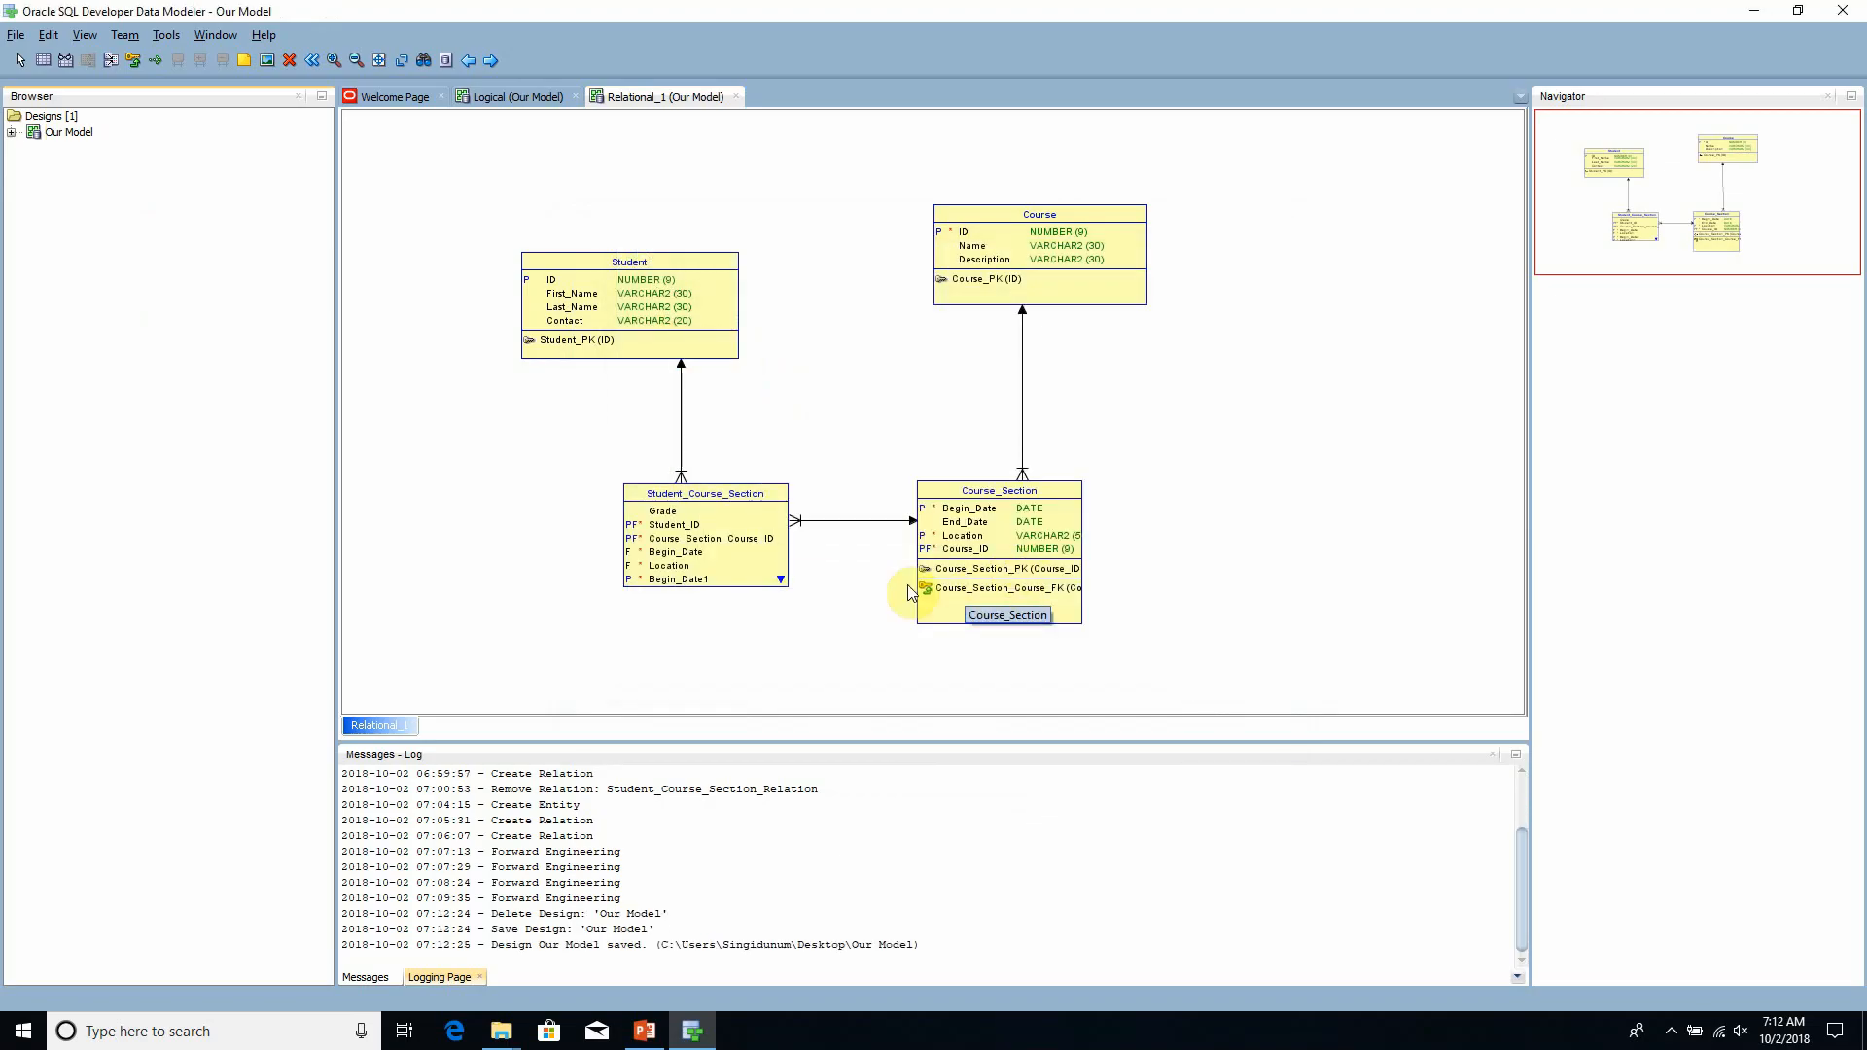
- Show the Windows desktop and place Our Model.dmd beside the Our Model folder, with Our Model.ddl set apart from them
key(super+d)
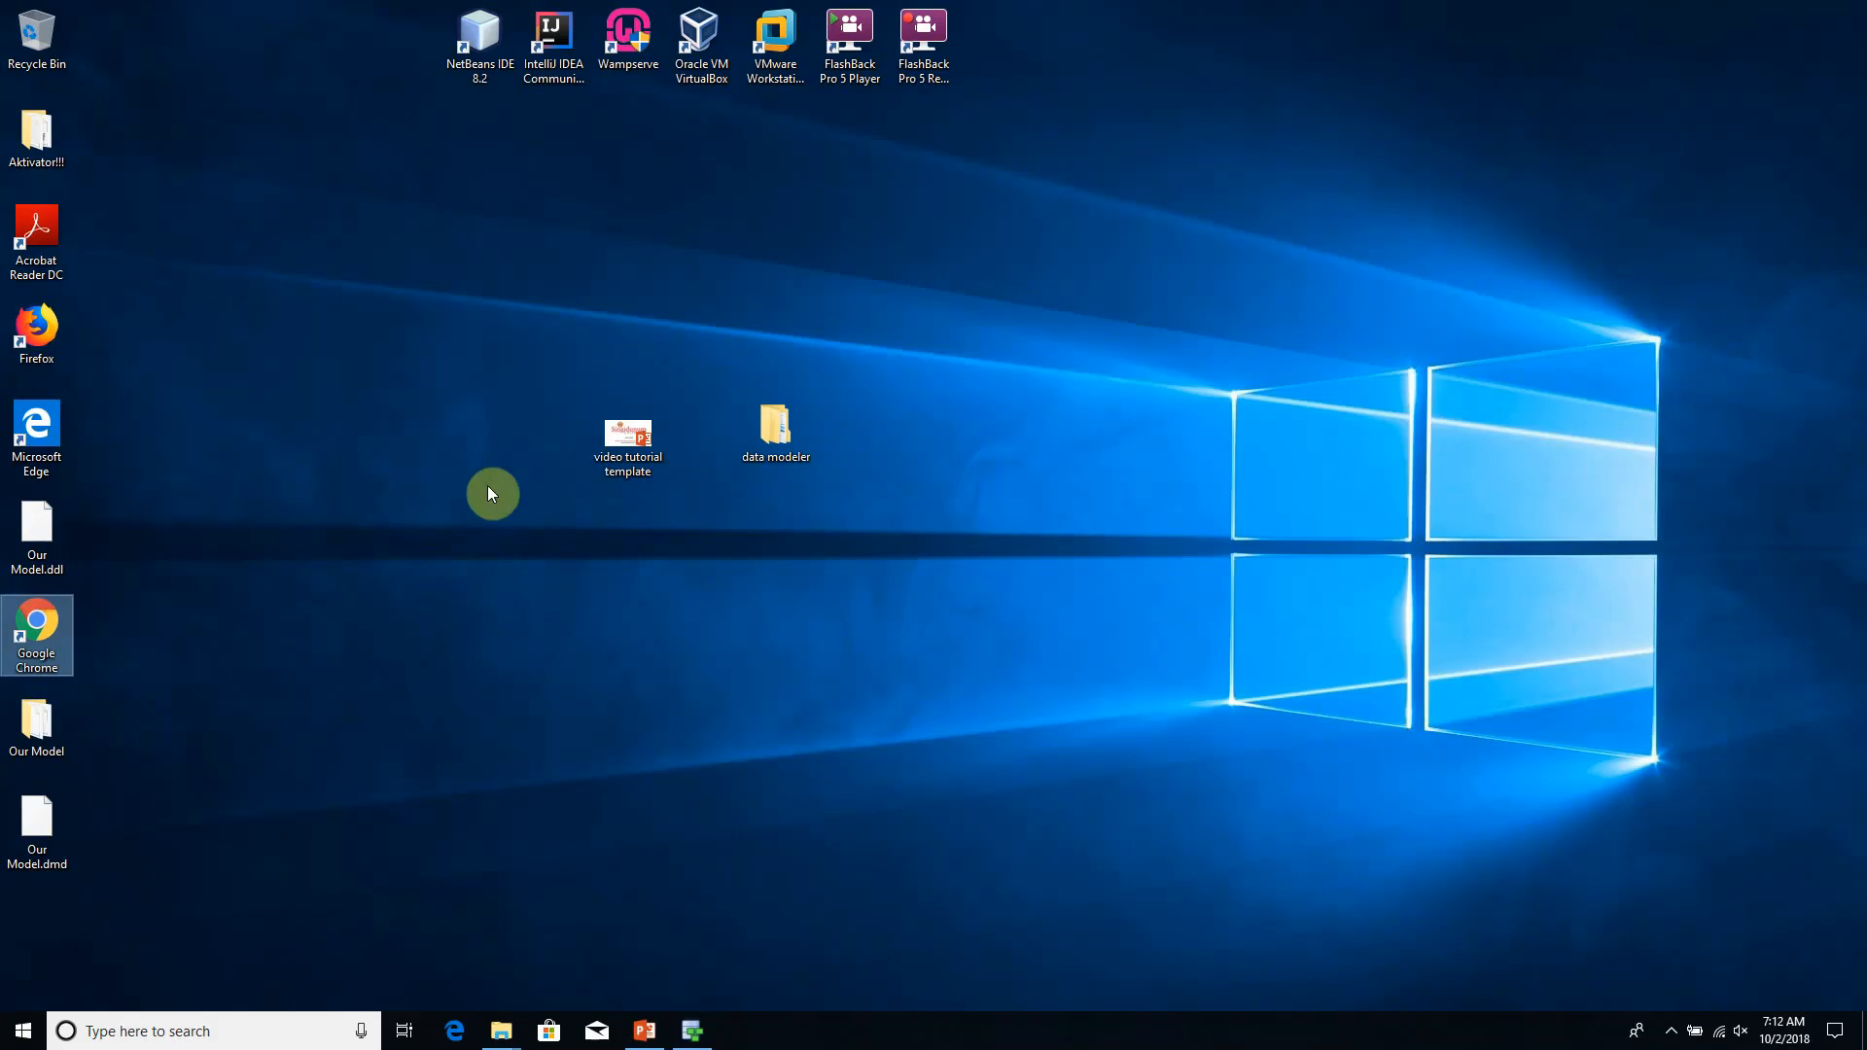
click(487, 486)
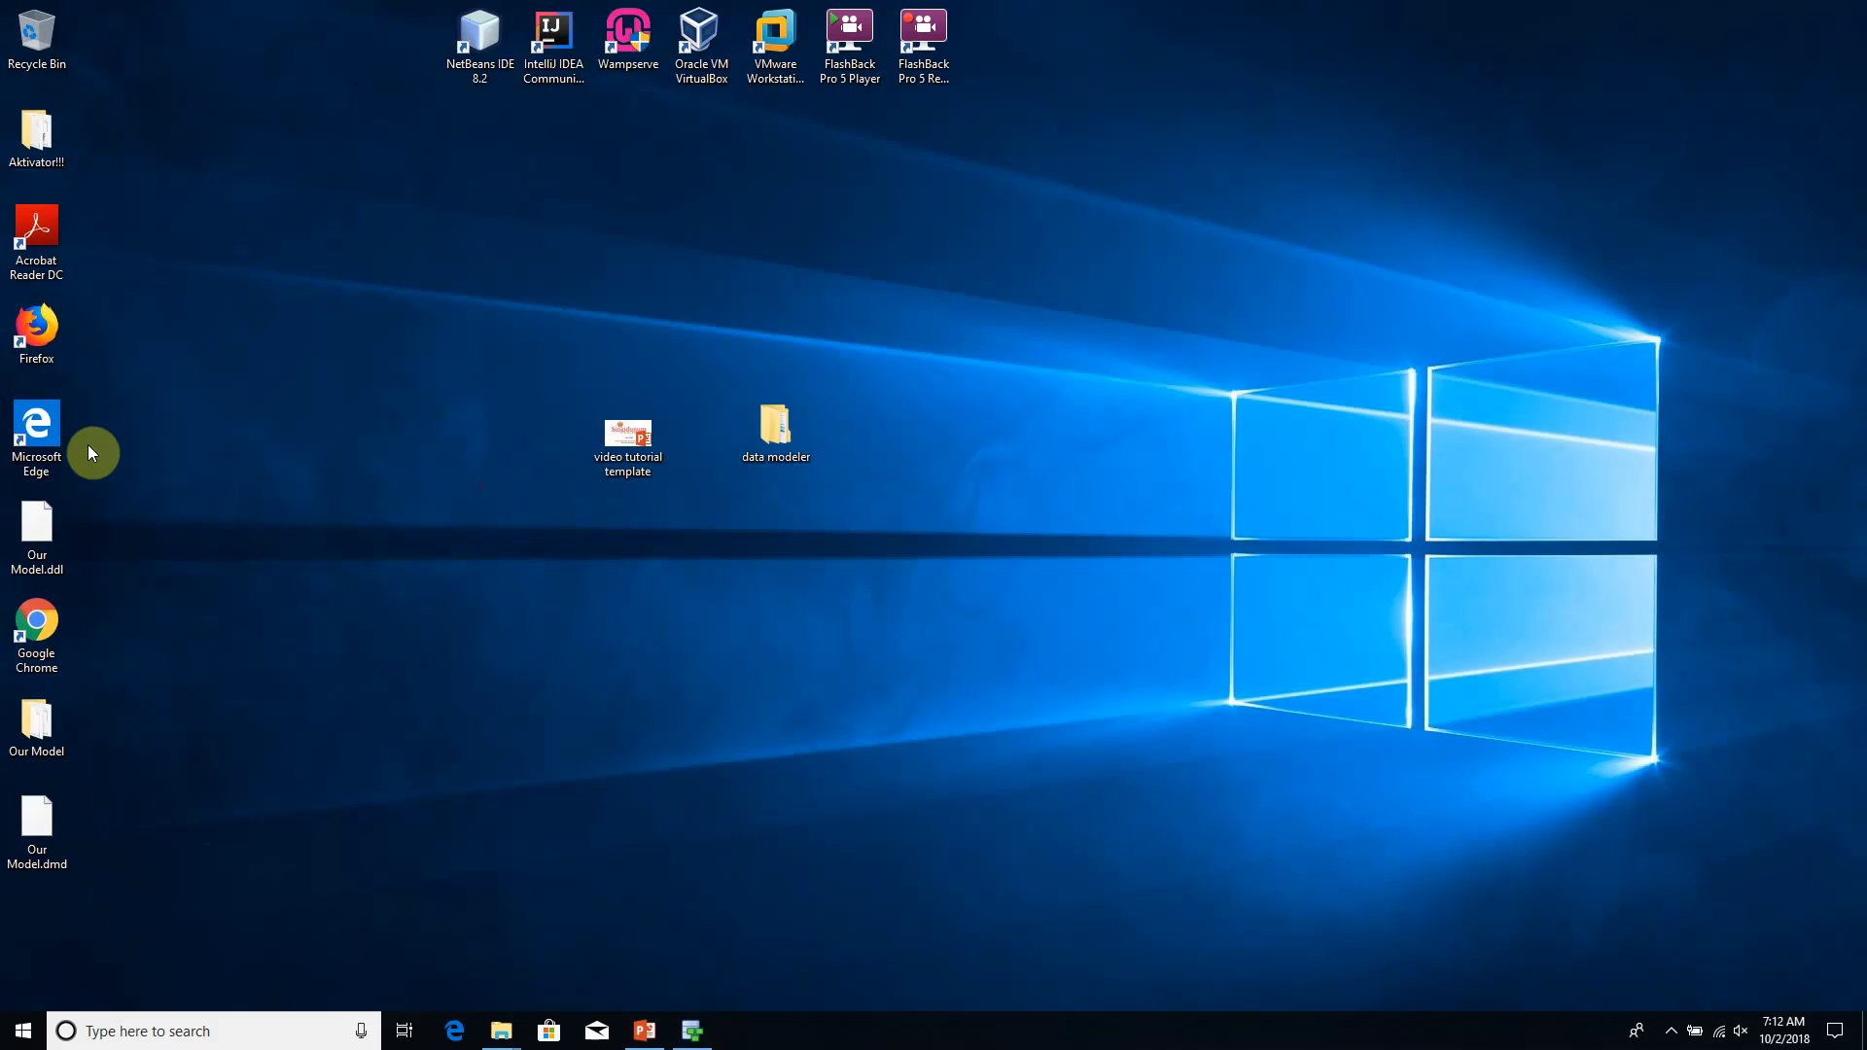
drag(48, 534, 1159, 376)
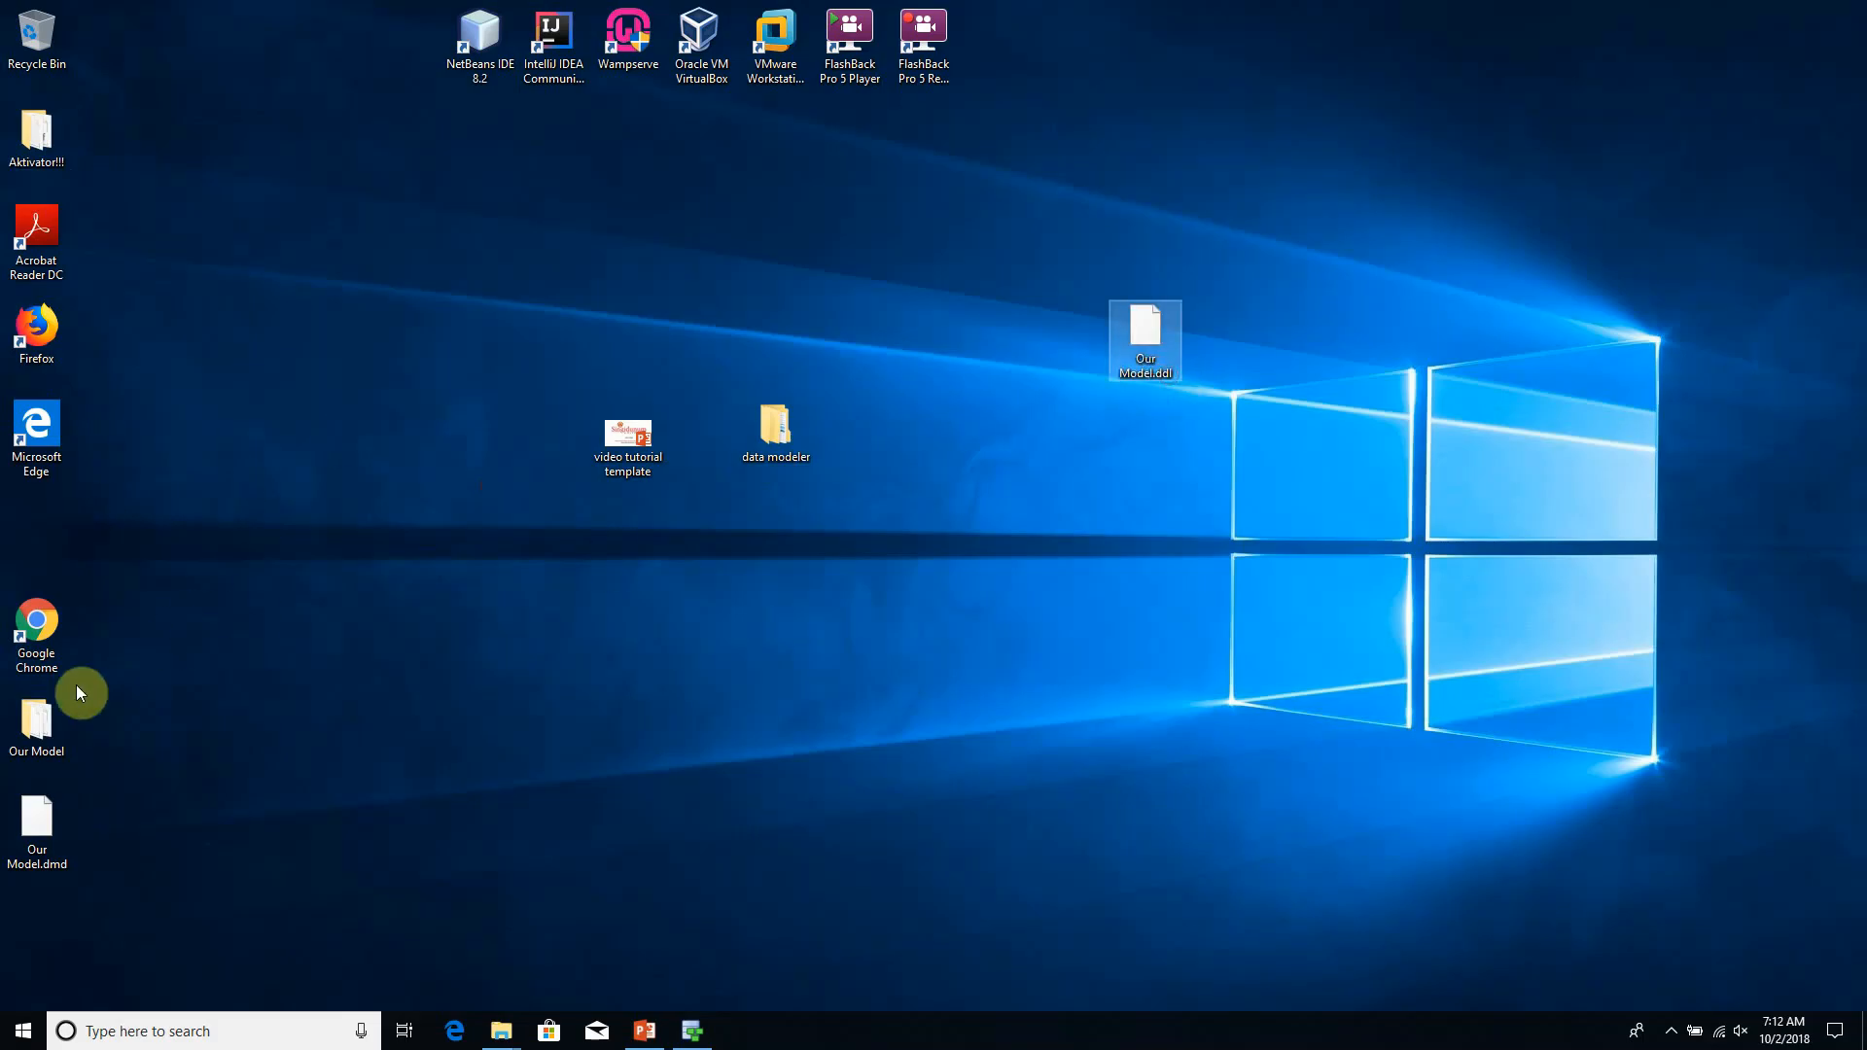
drag(43, 725, 1001, 328)
drag(50, 826, 936, 318)
drag(1158, 366, 1702, 330)
- Examine the saved Our Model.dmd file and the contents of the Our Model folder, and close the folder window
drag(1067, 293, 885, 405)
click(913, 468)
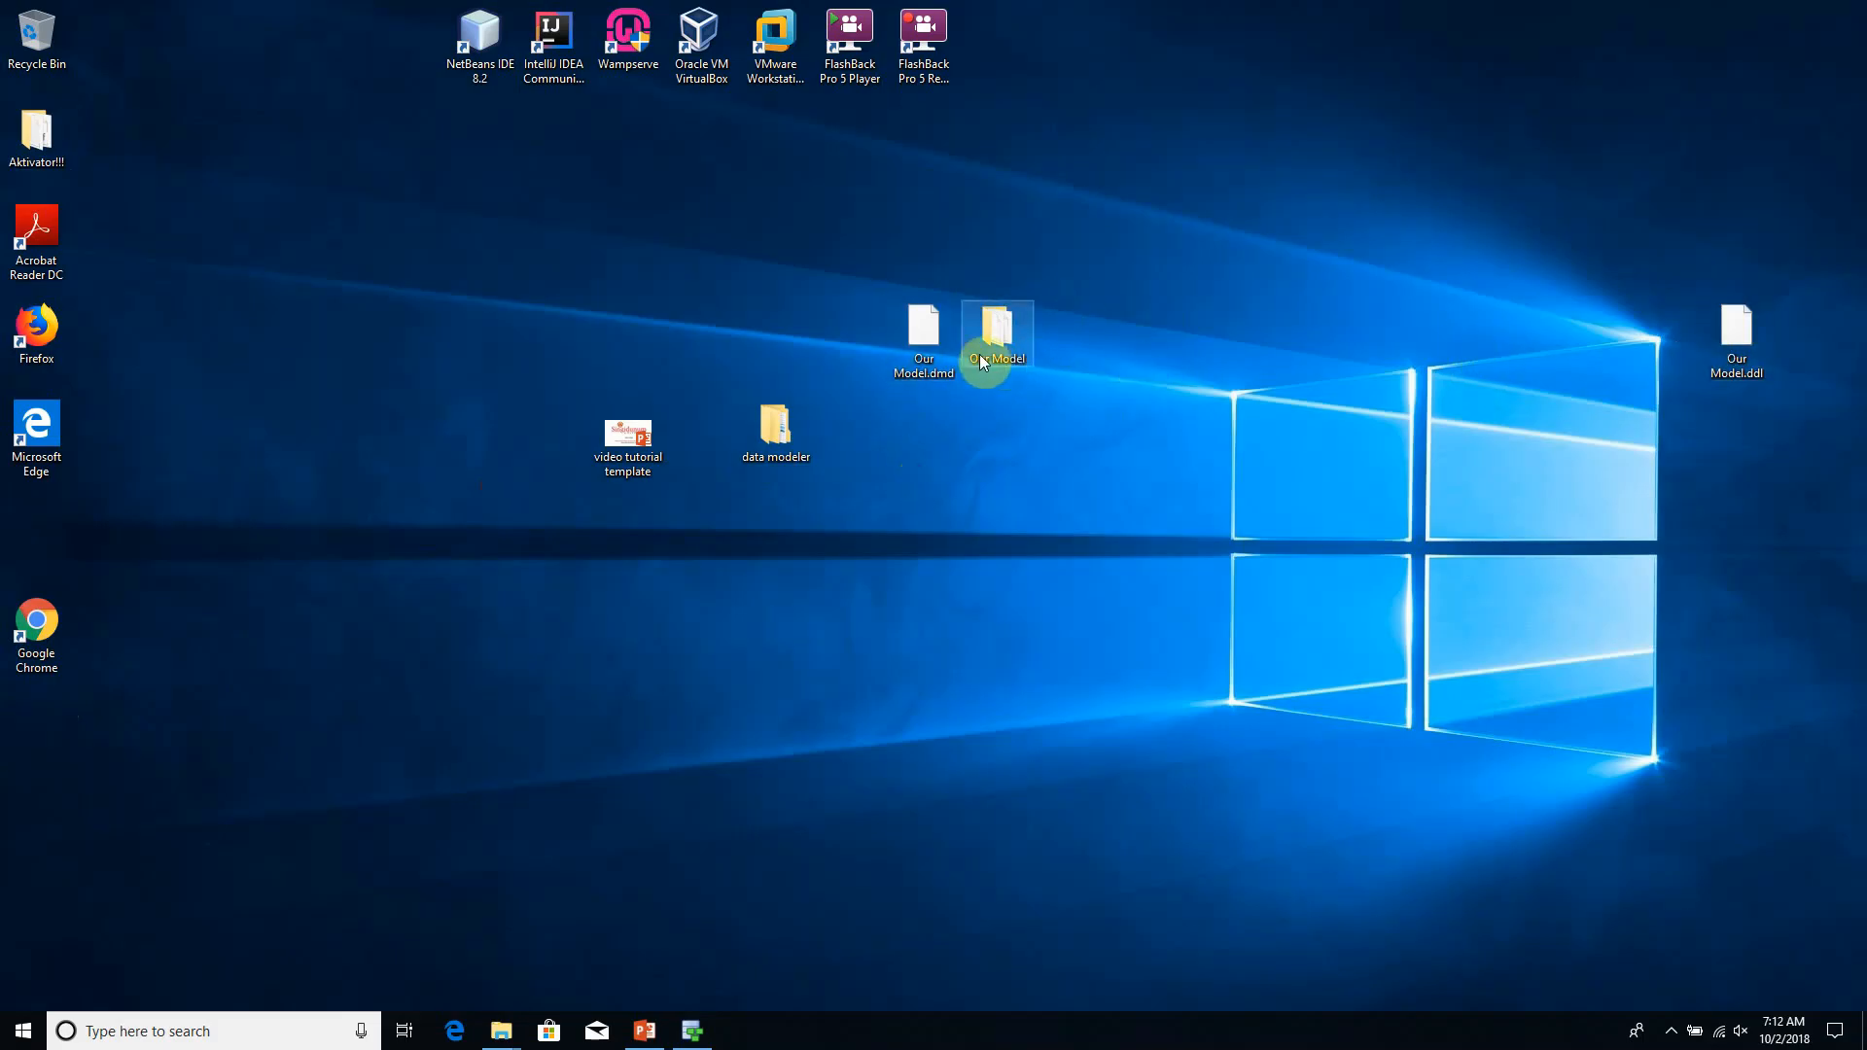
click(946, 359)
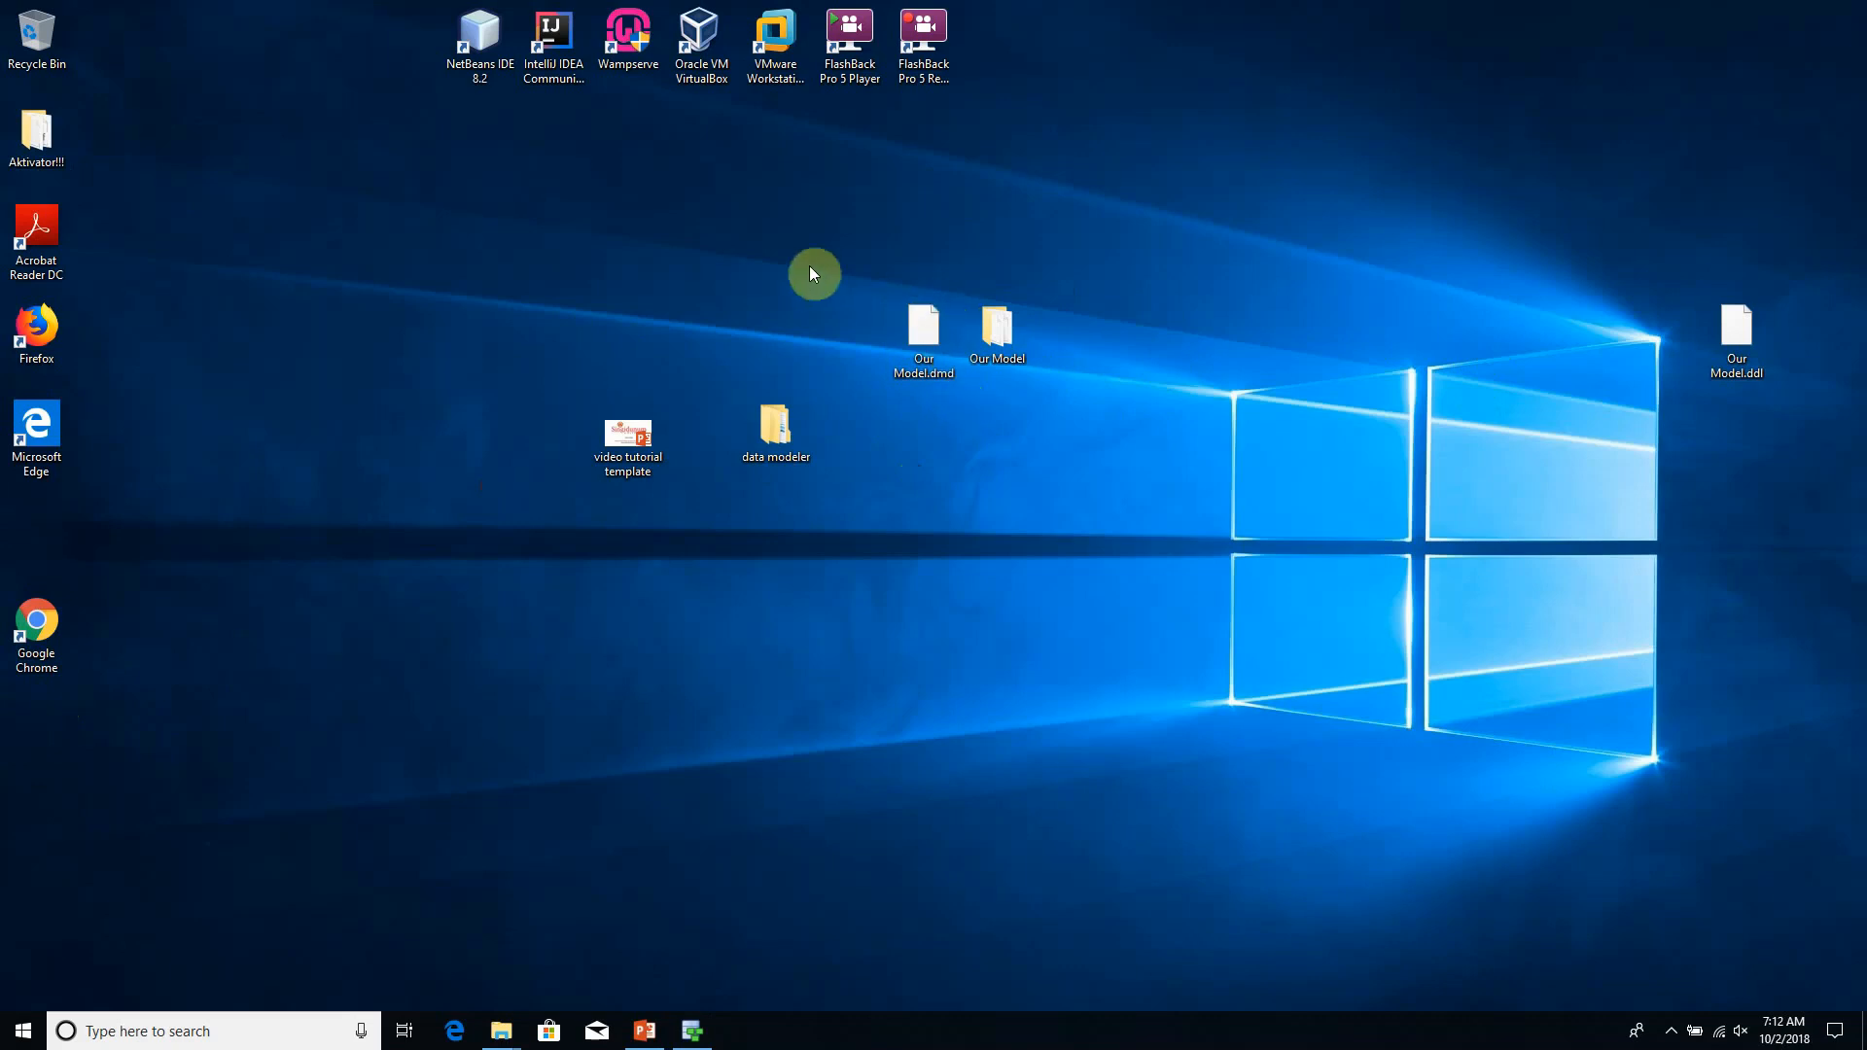
drag(810, 267, 1090, 428)
click(868, 312)
drag(856, 282, 1068, 397)
click(1066, 391)
double_click(1005, 343)
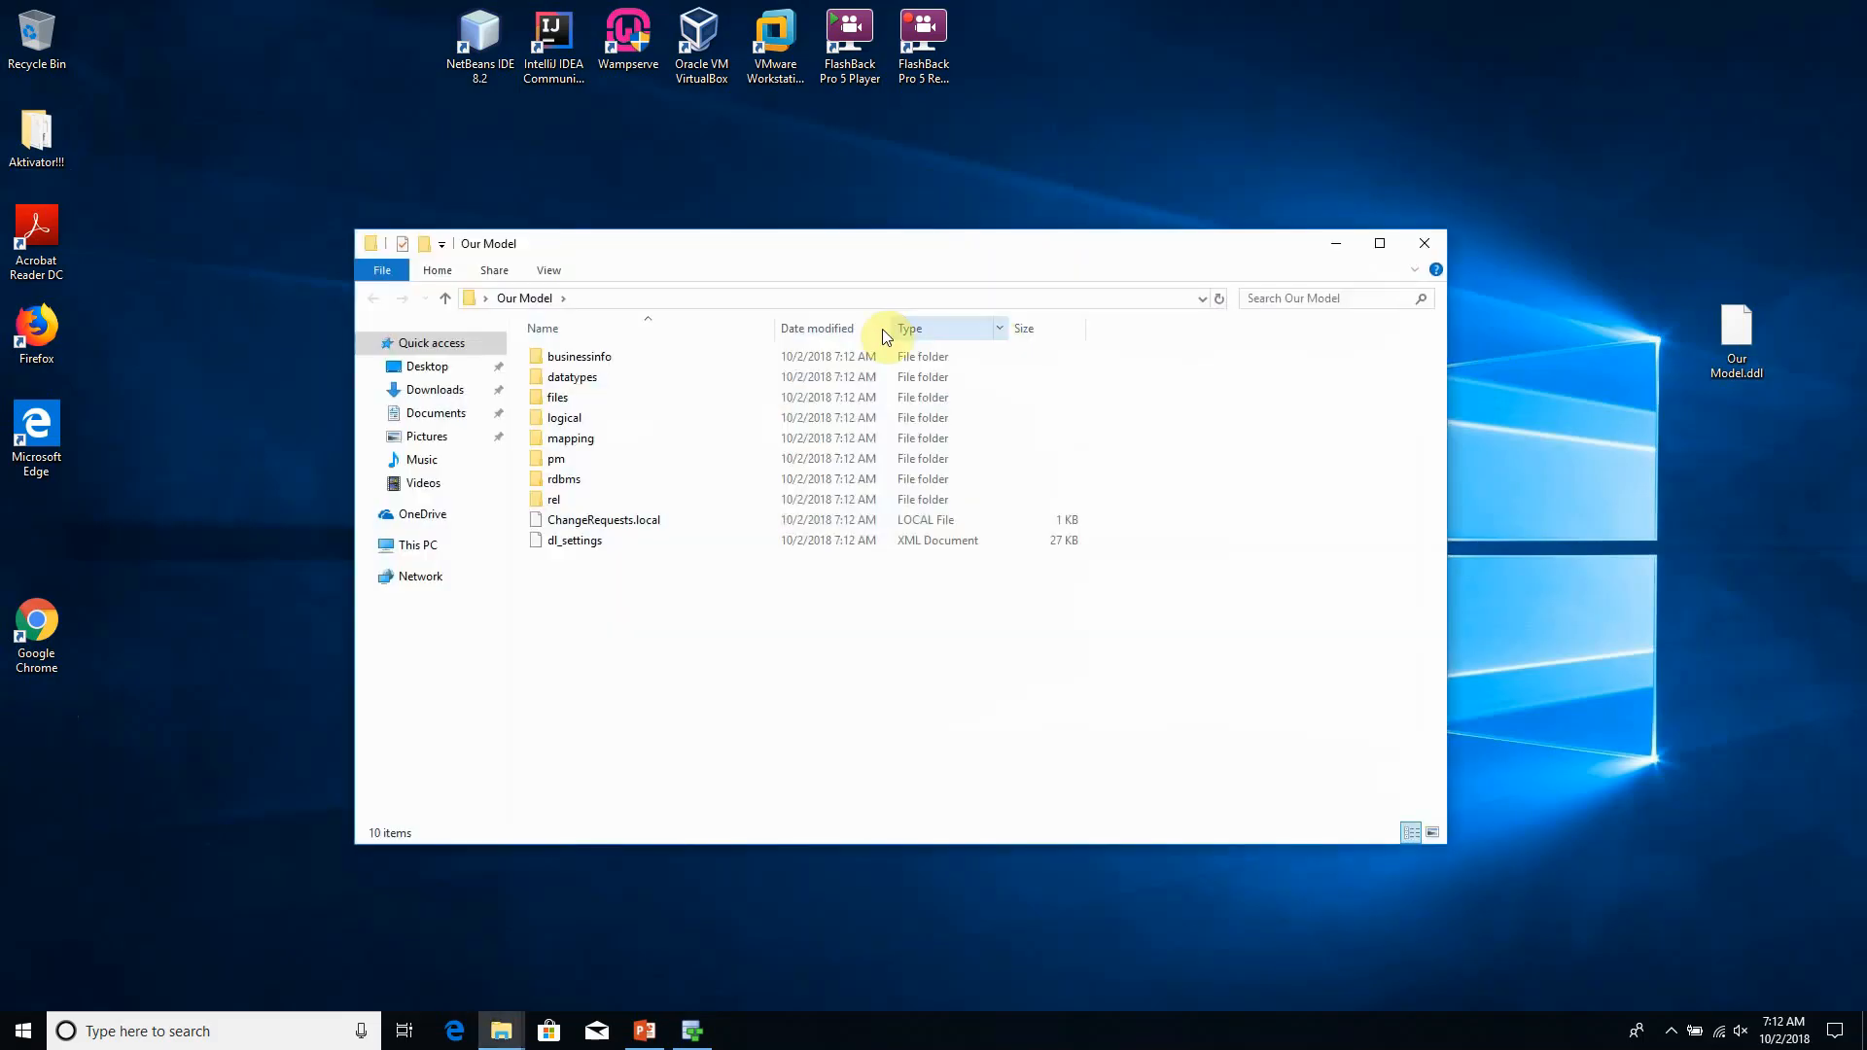
click(1425, 243)
drag(1020, 292, 868, 404)
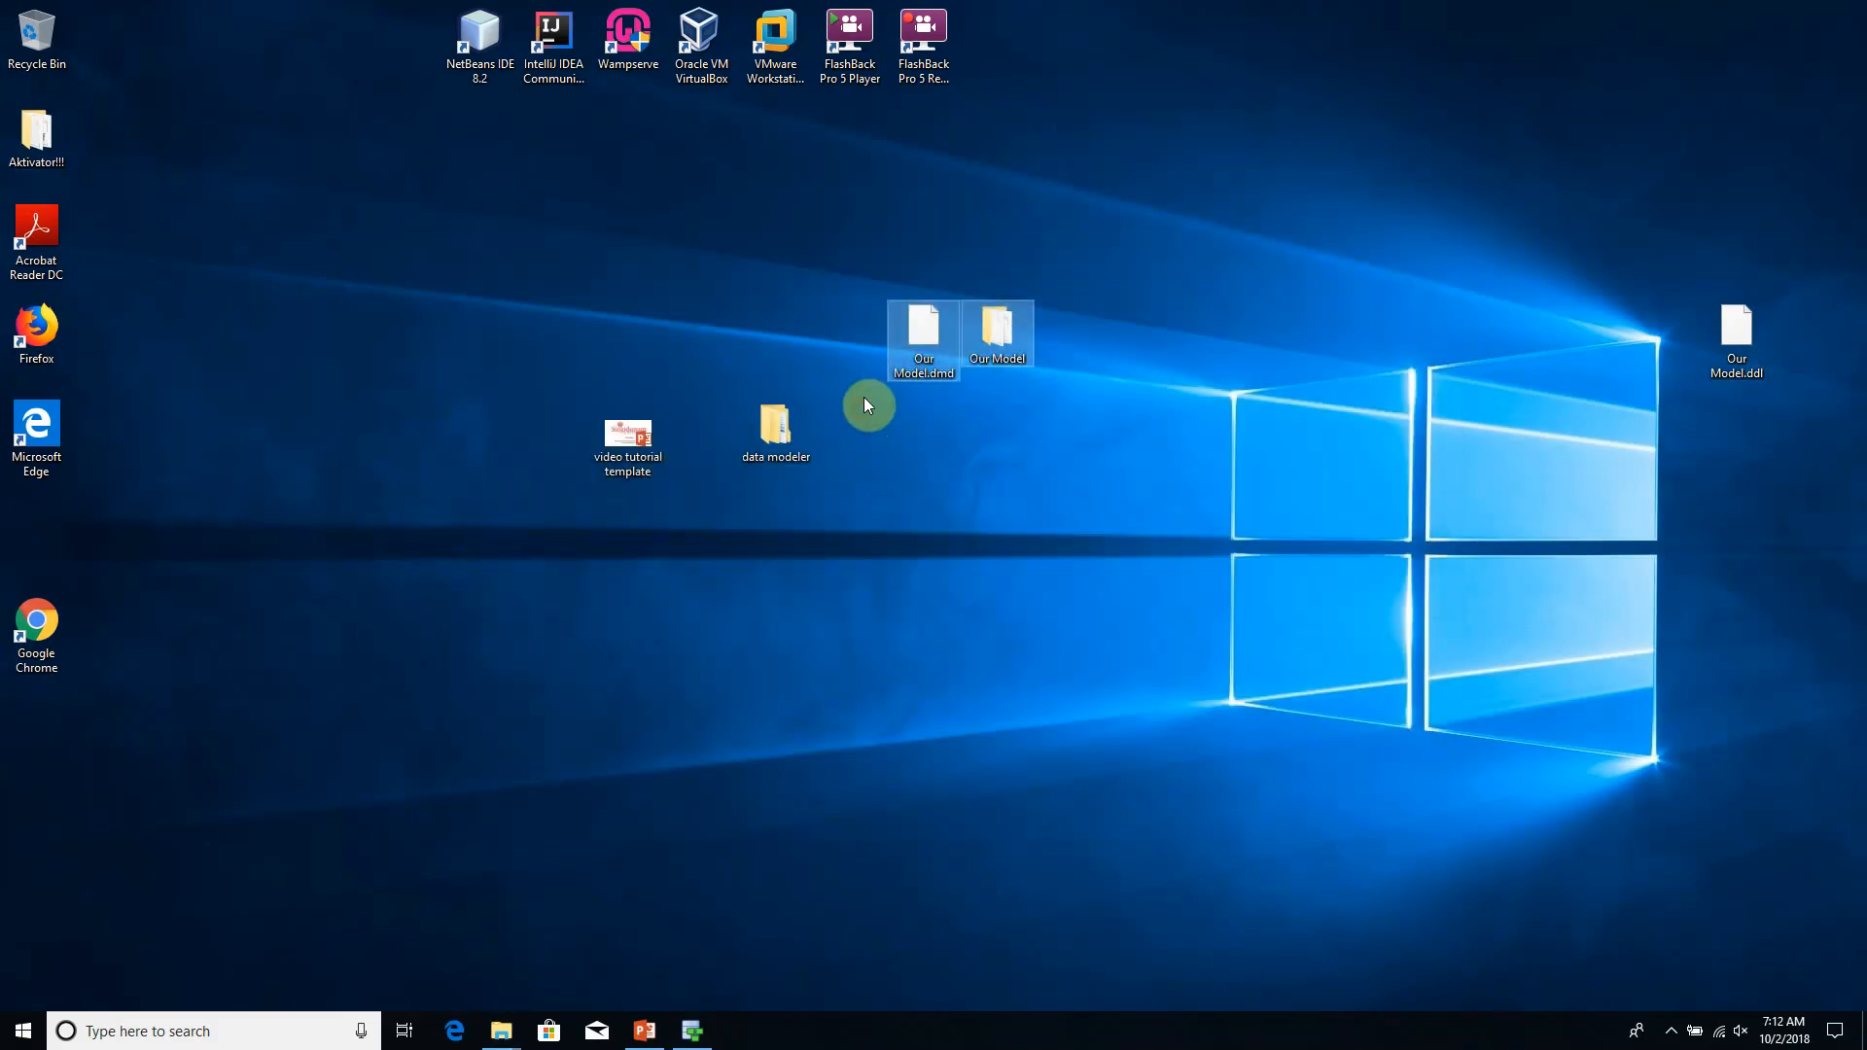
click(1007, 410)
drag(1082, 255, 883, 418)
drag(1118, 266, 878, 446)
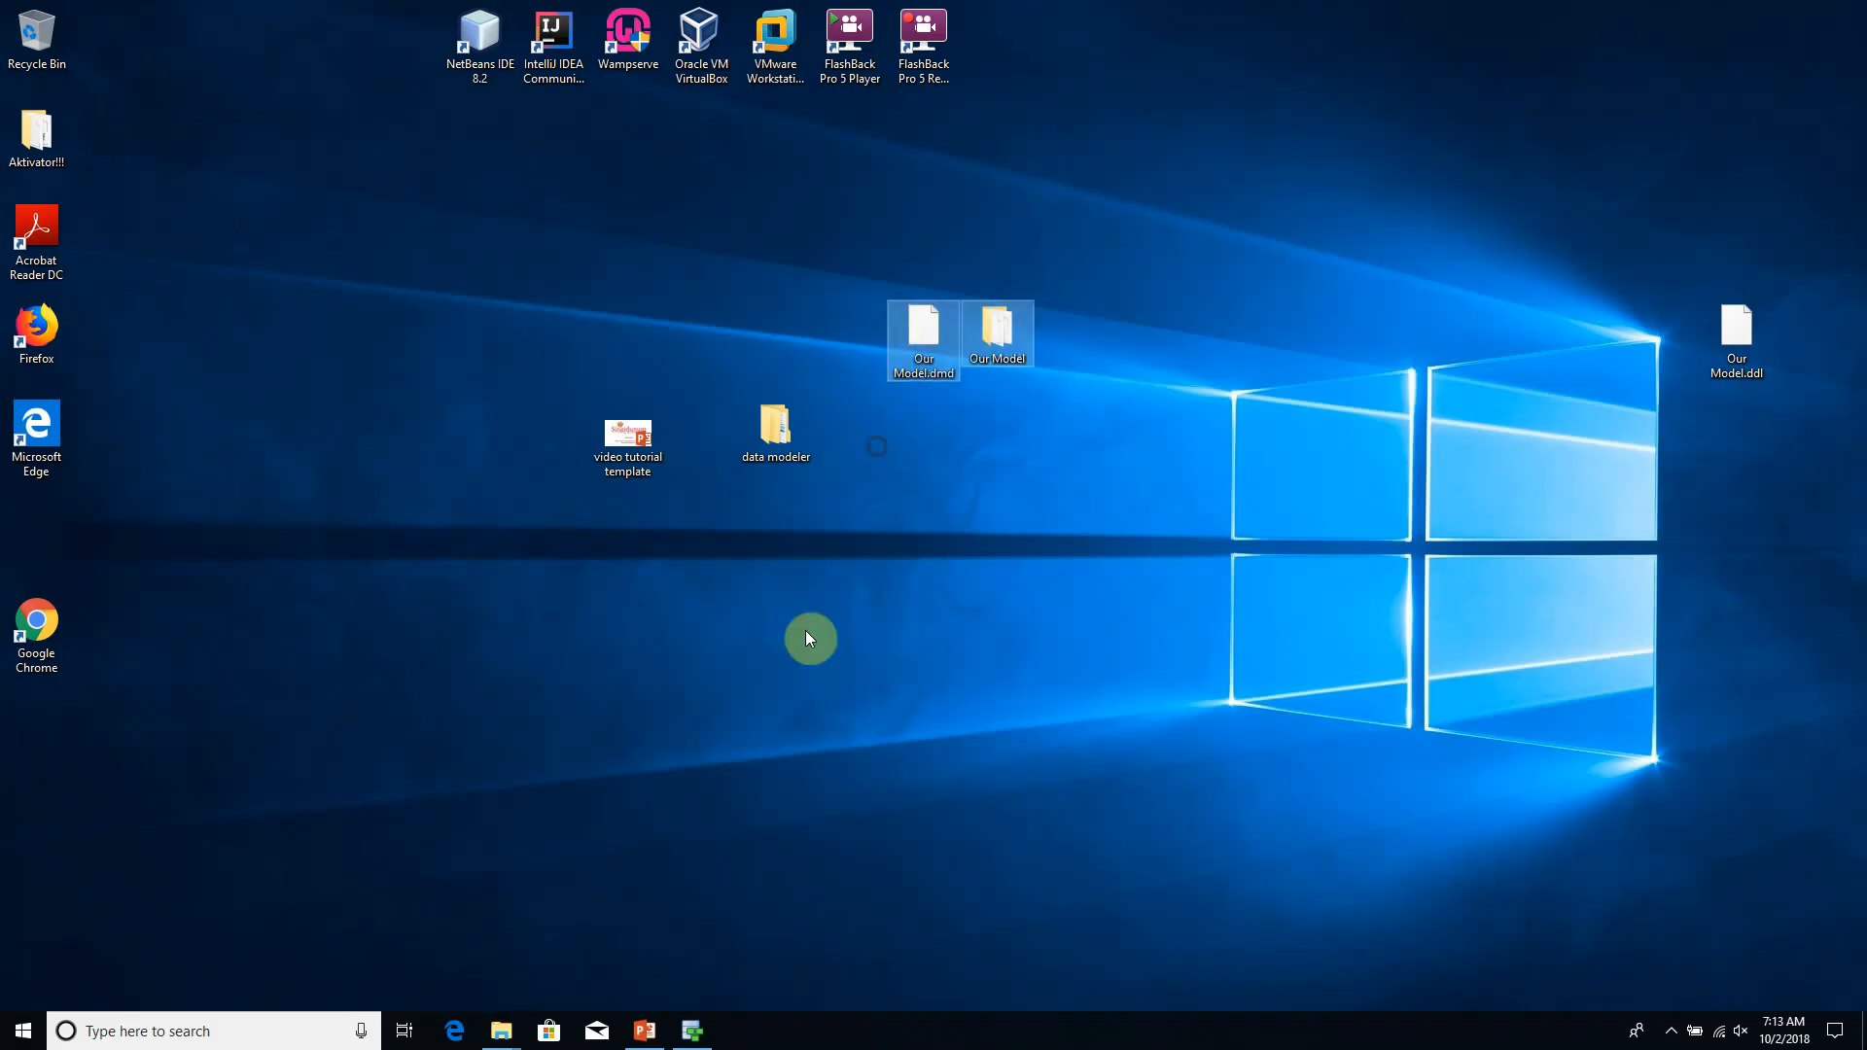
- Switch back to Oracle SQL Developer Data Modeler and generate the Relational_1 DDL for Oracle Database 12c with the default generation options
click(693, 1029)
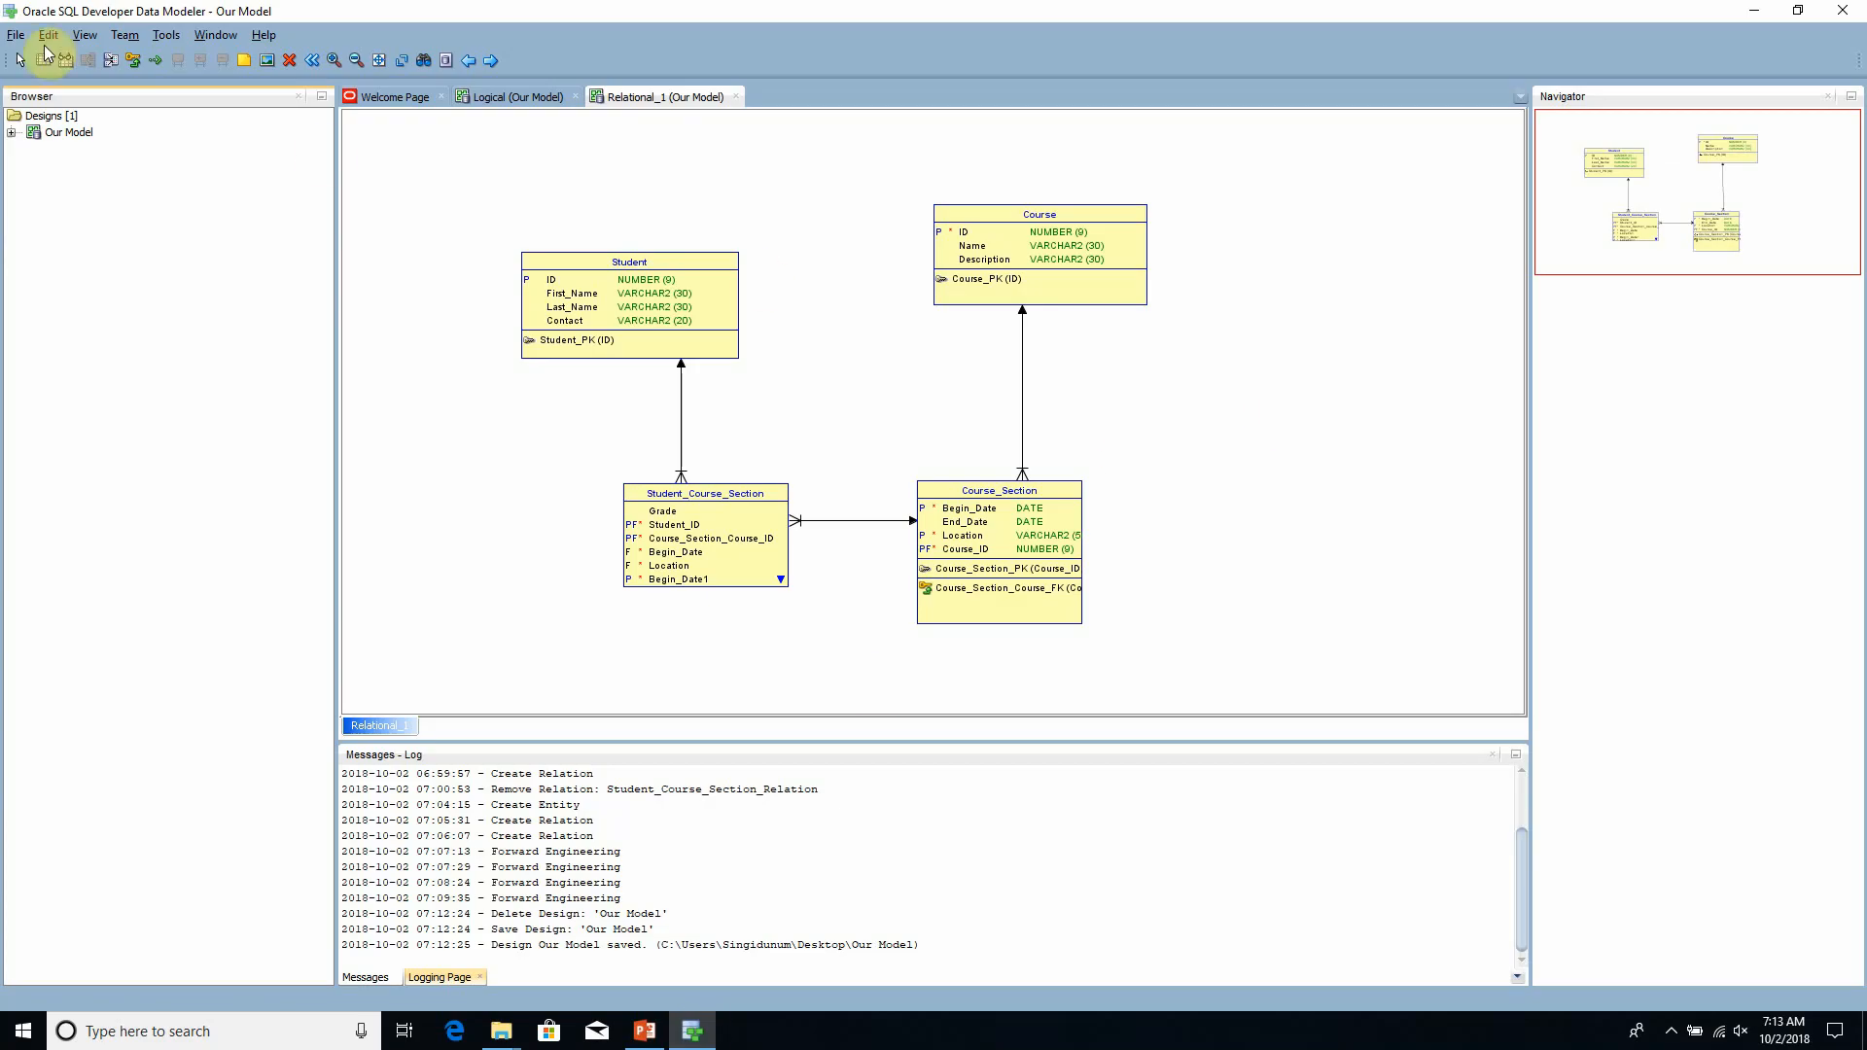
click(85, 36)
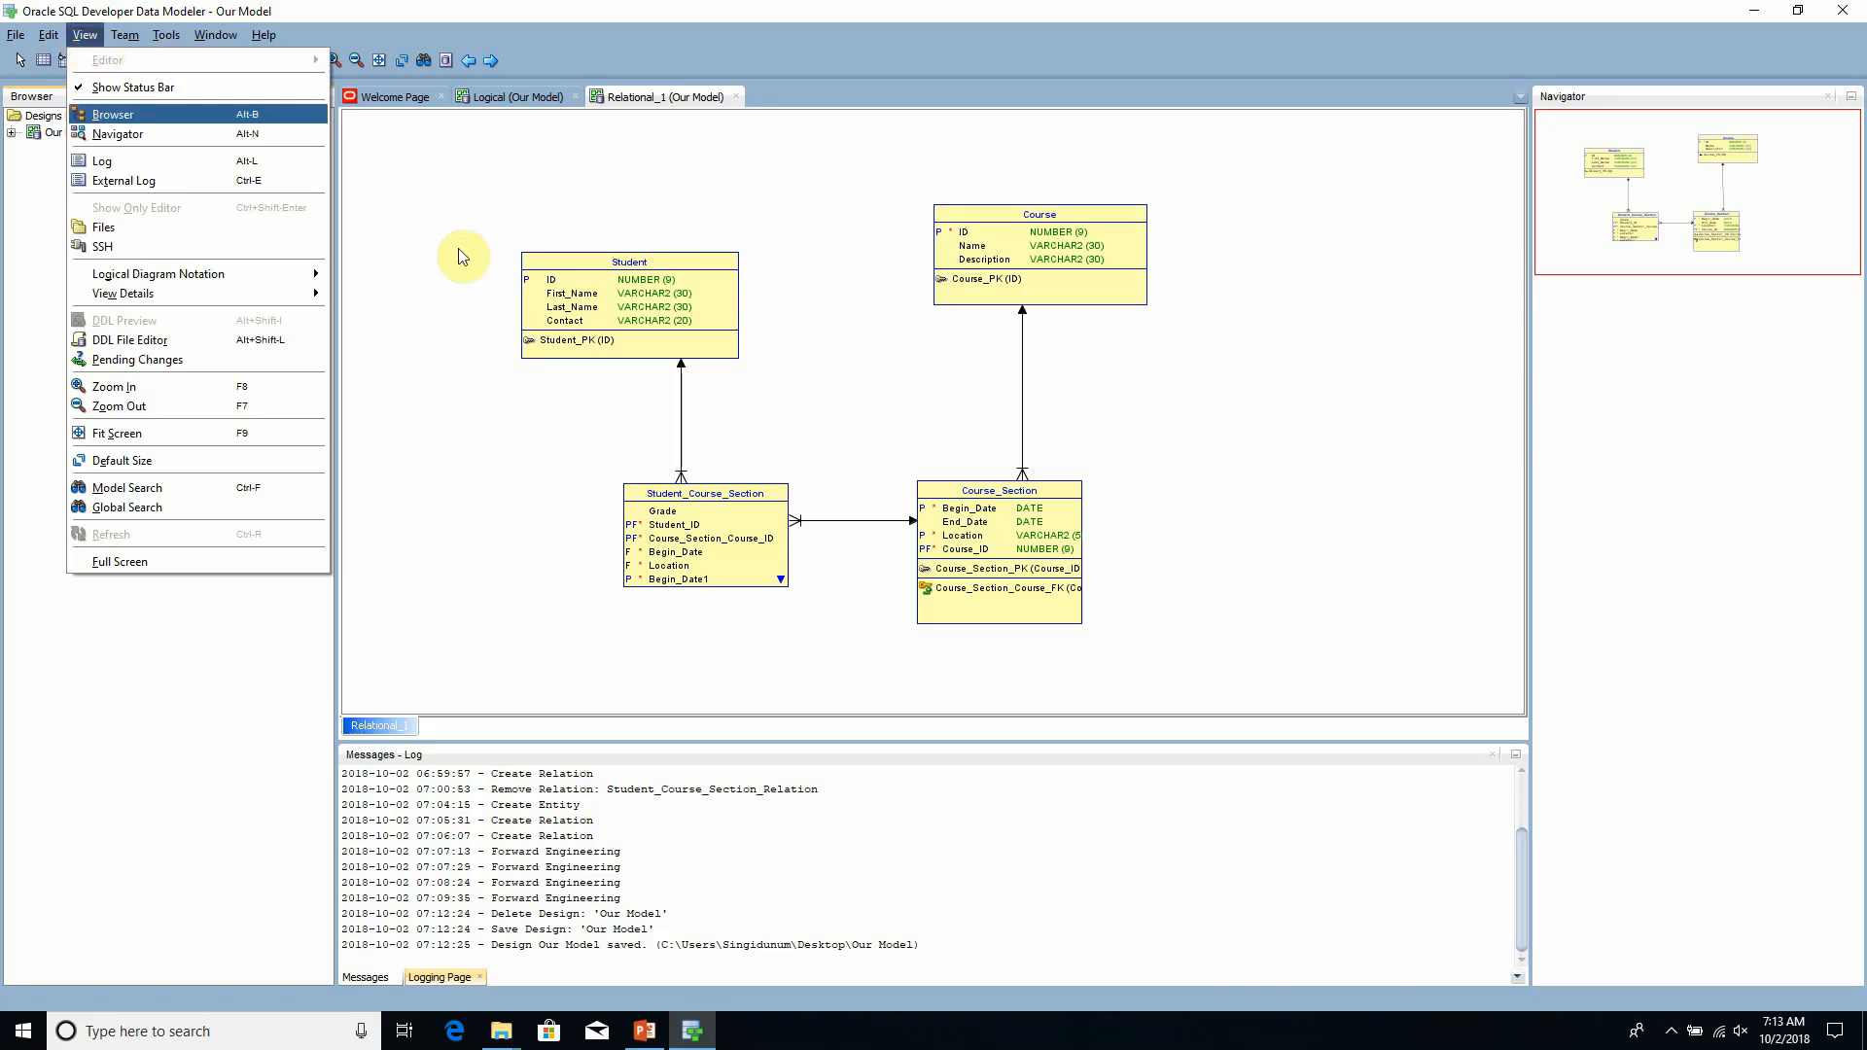
click(195, 340)
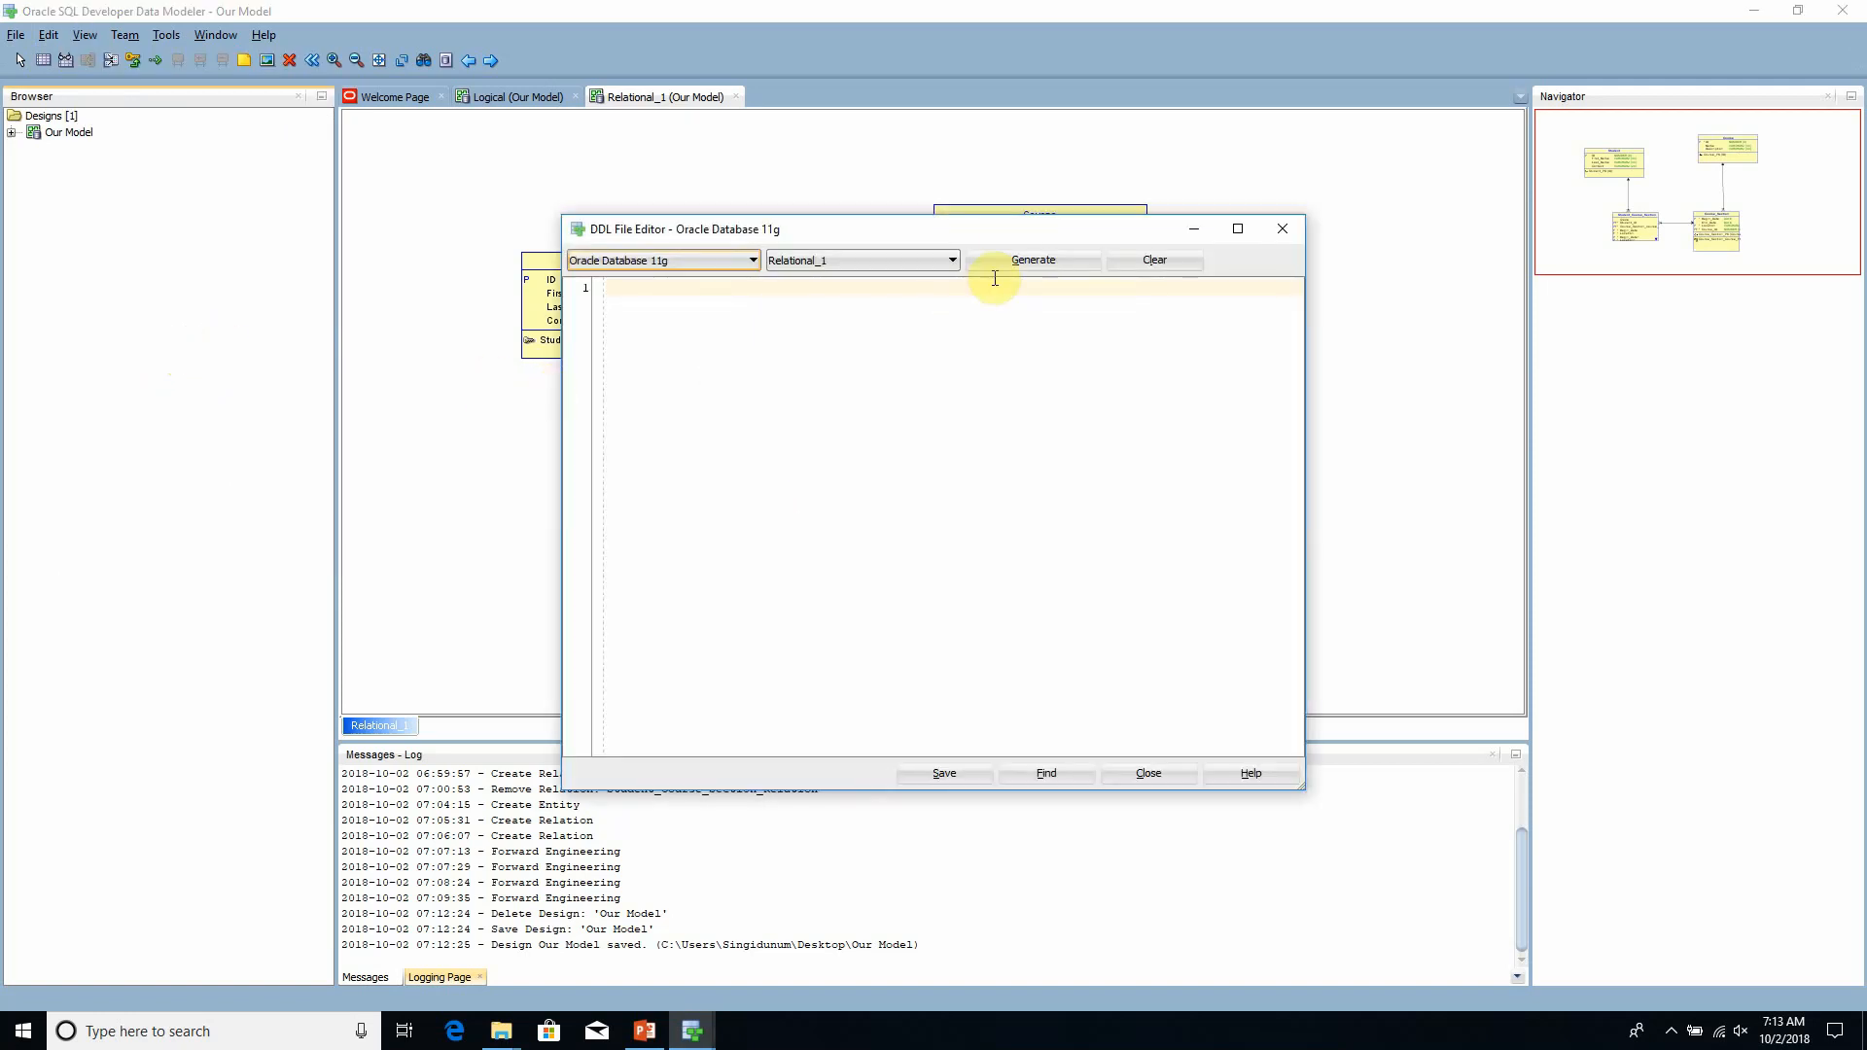
drag(935, 218, 834, 175)
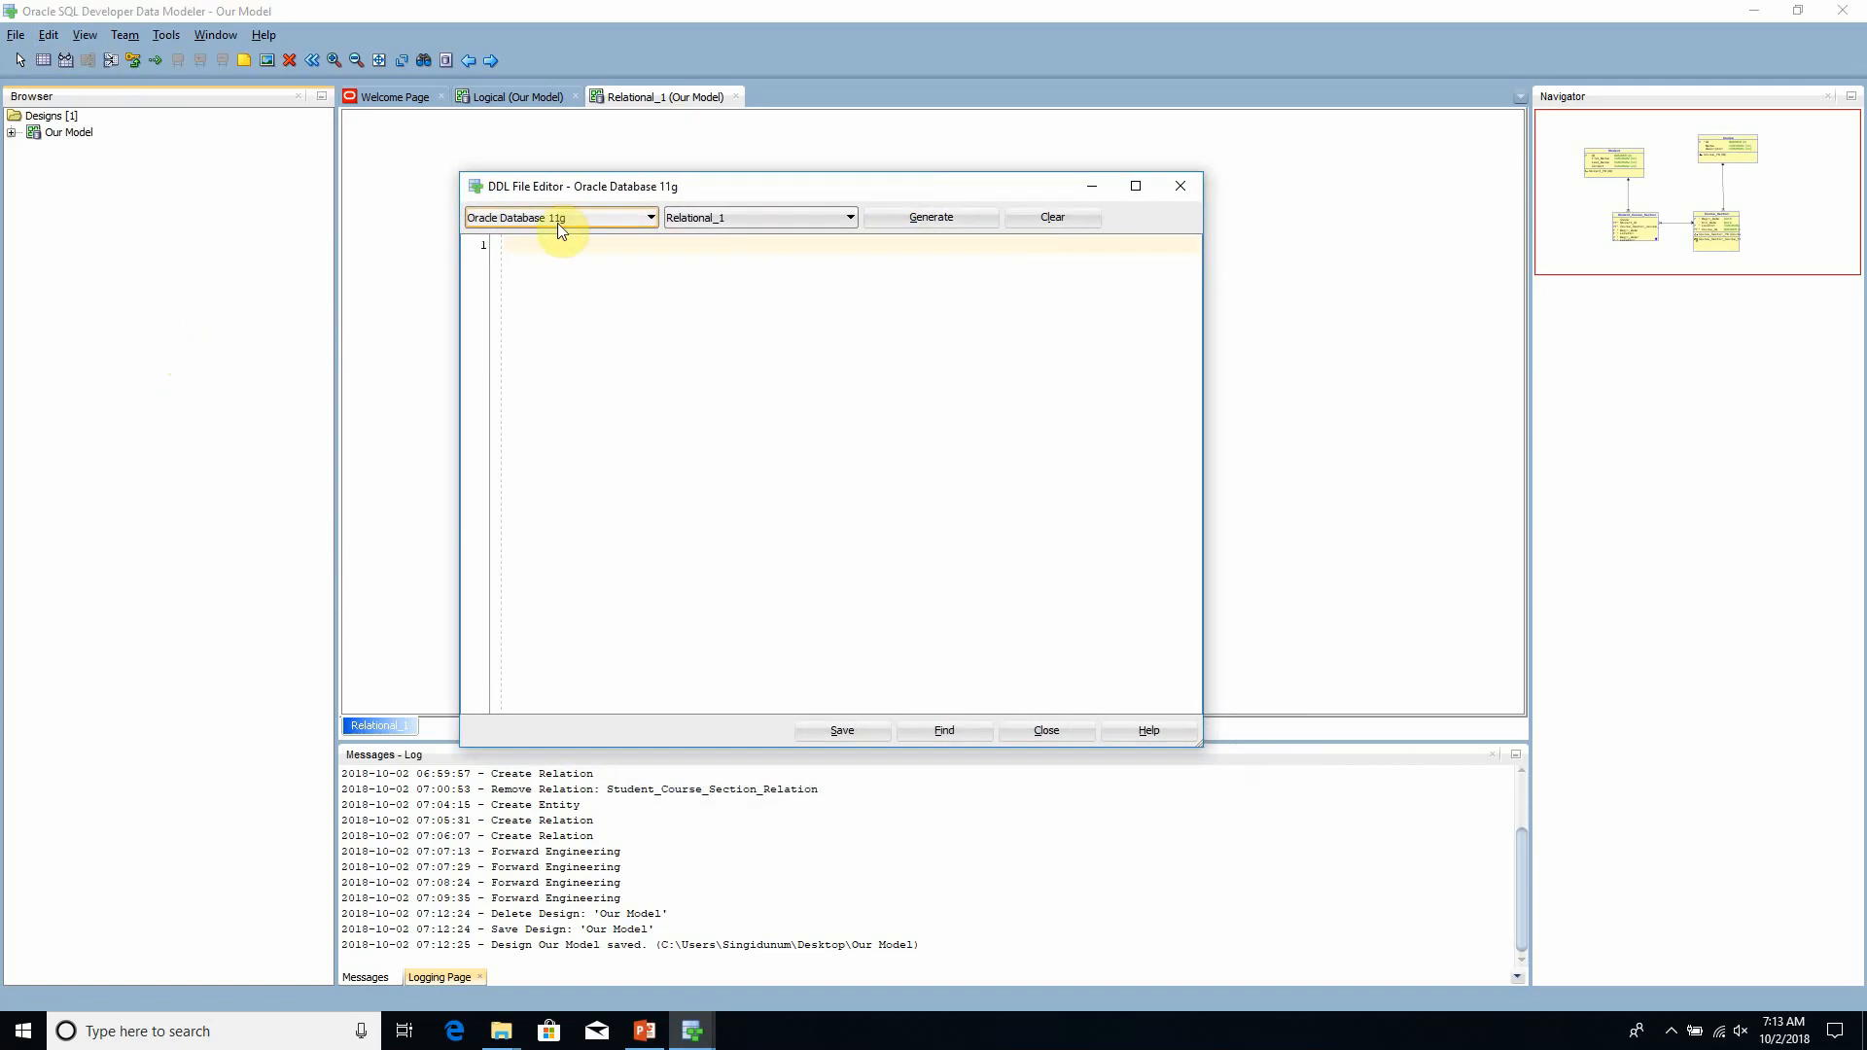
click(649, 220)
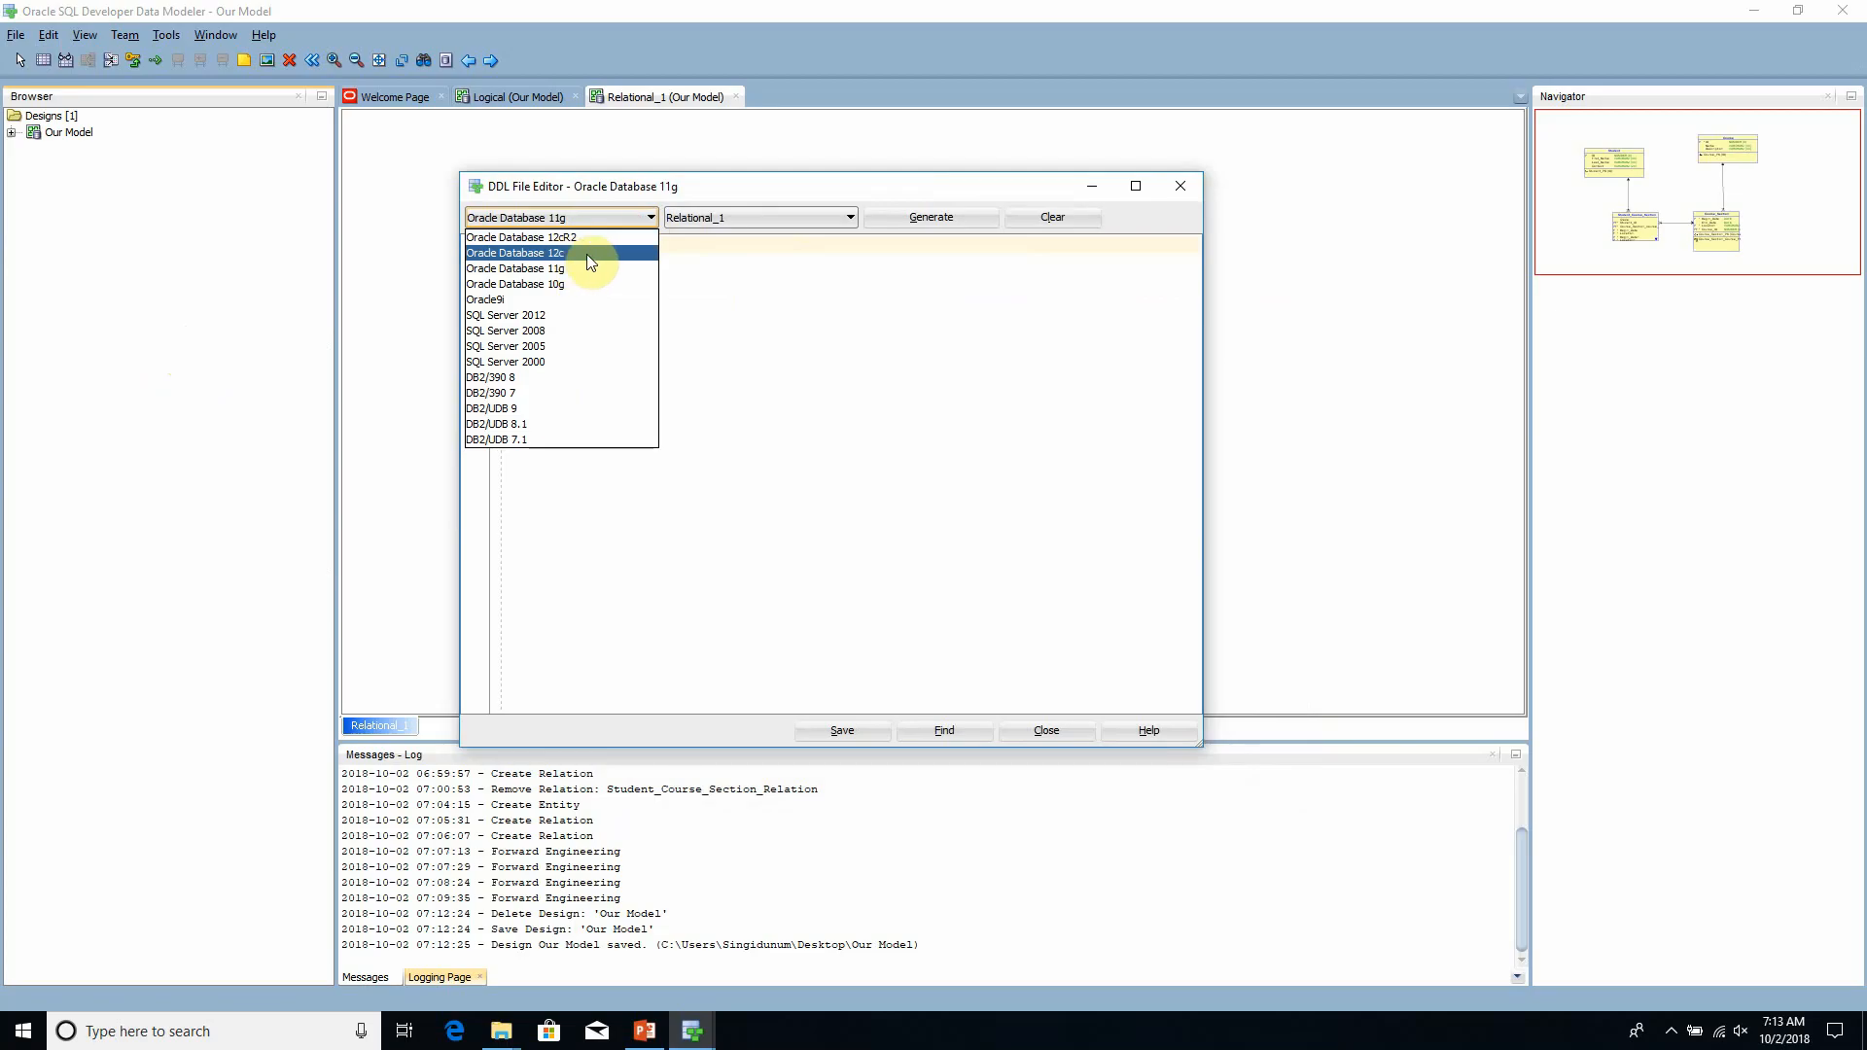
click(590, 256)
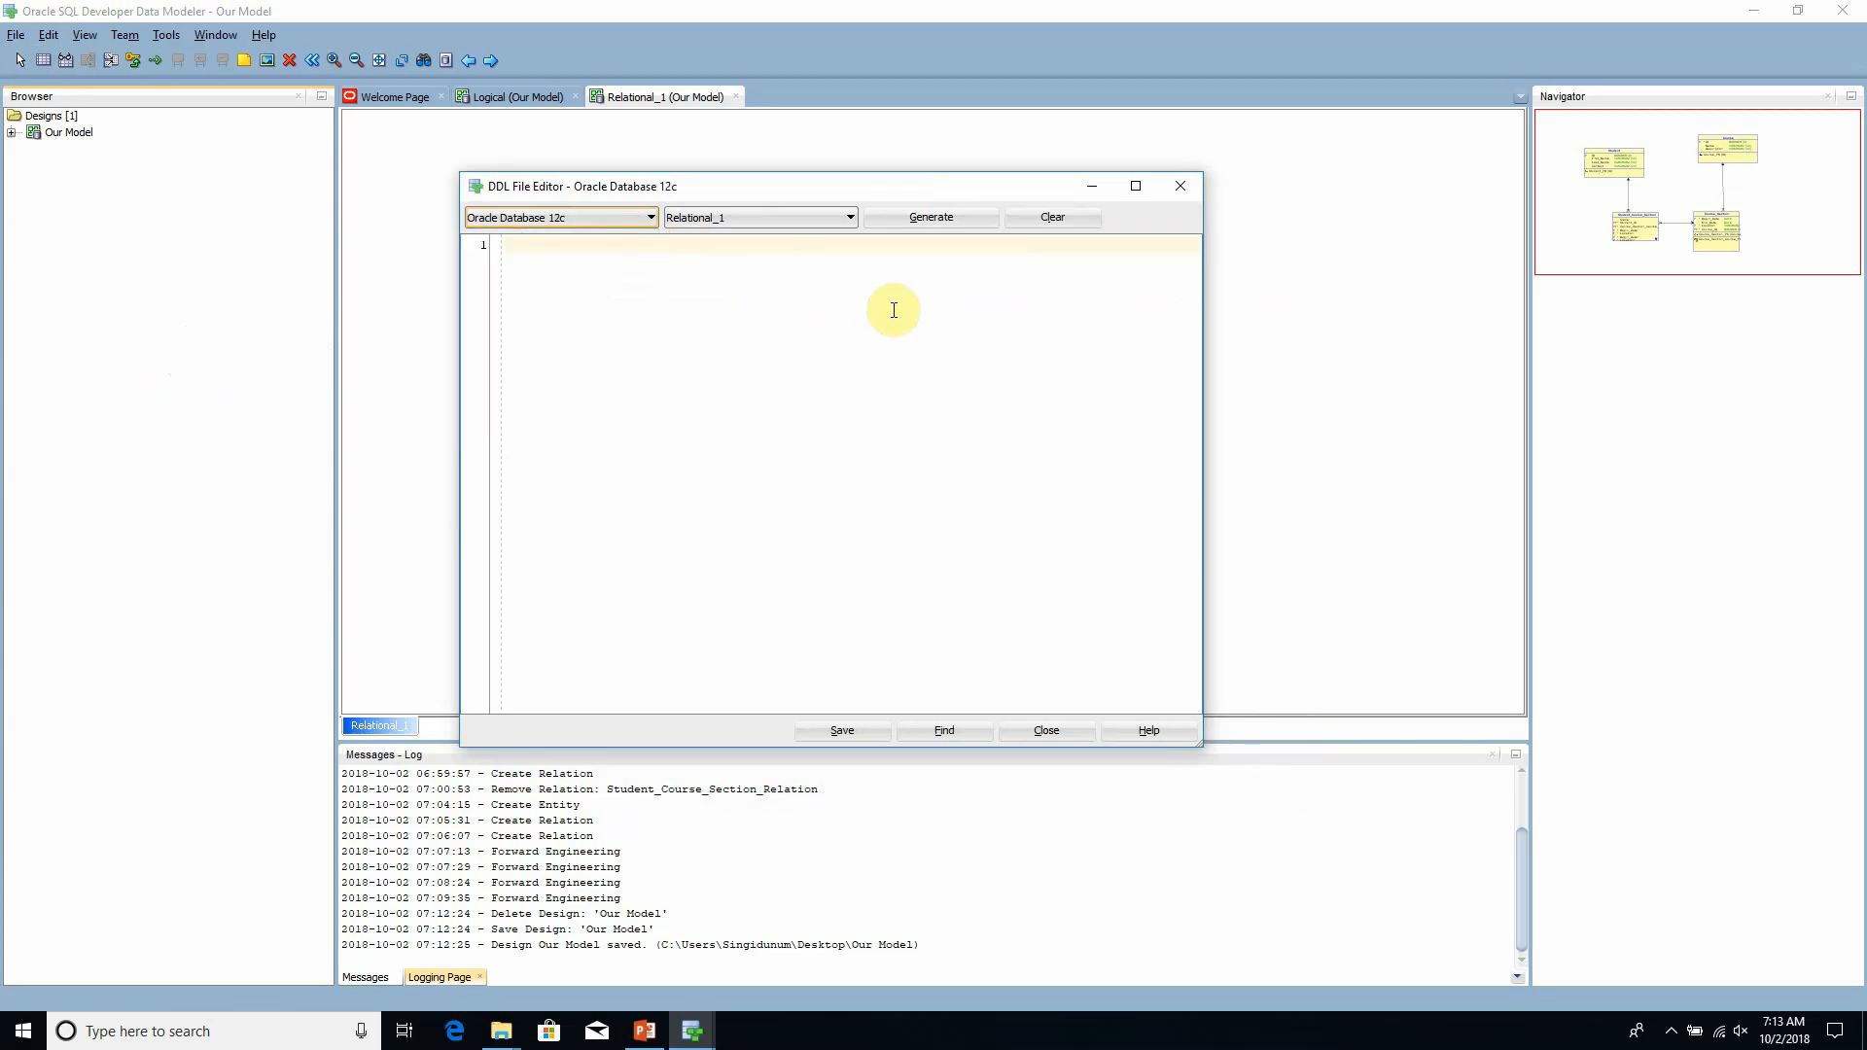
click(931, 222)
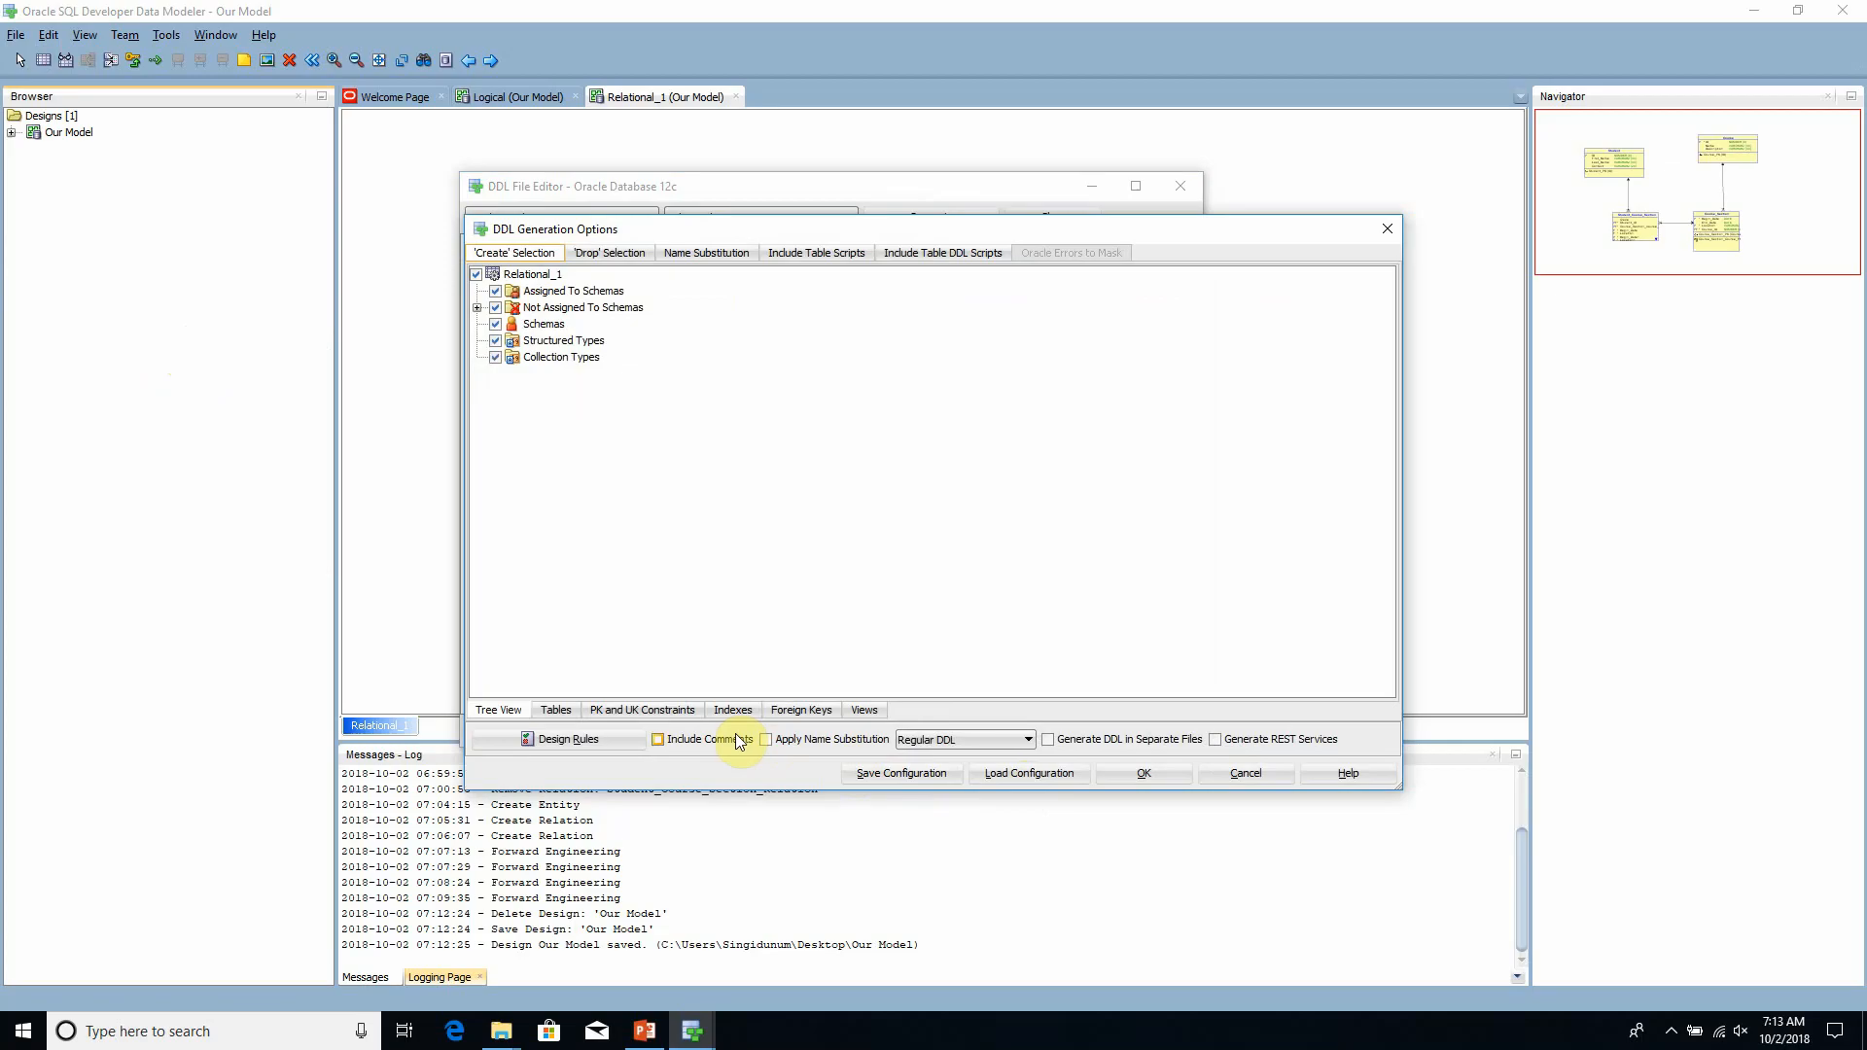
click(1148, 776)
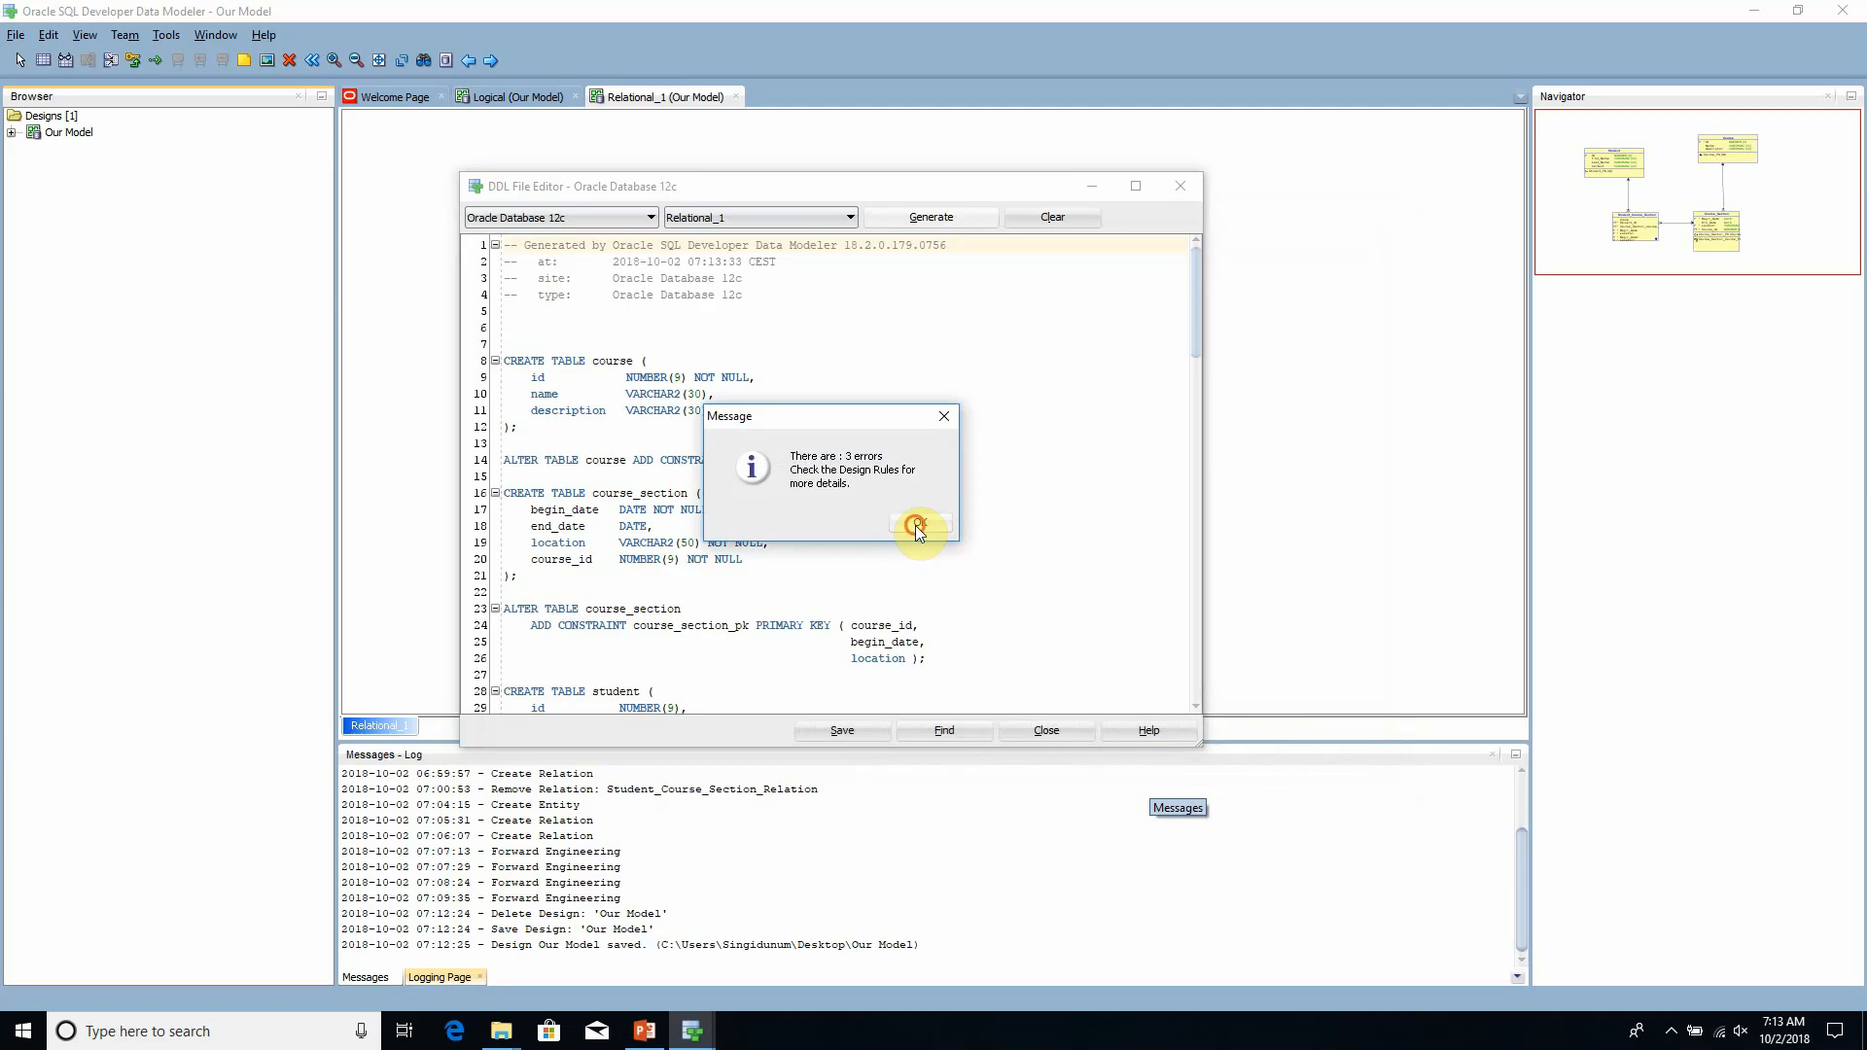
- Dismiss the design rules message and examine the generated DDL, from the course table definition through the student_course_section foreign keys
click(914, 525)
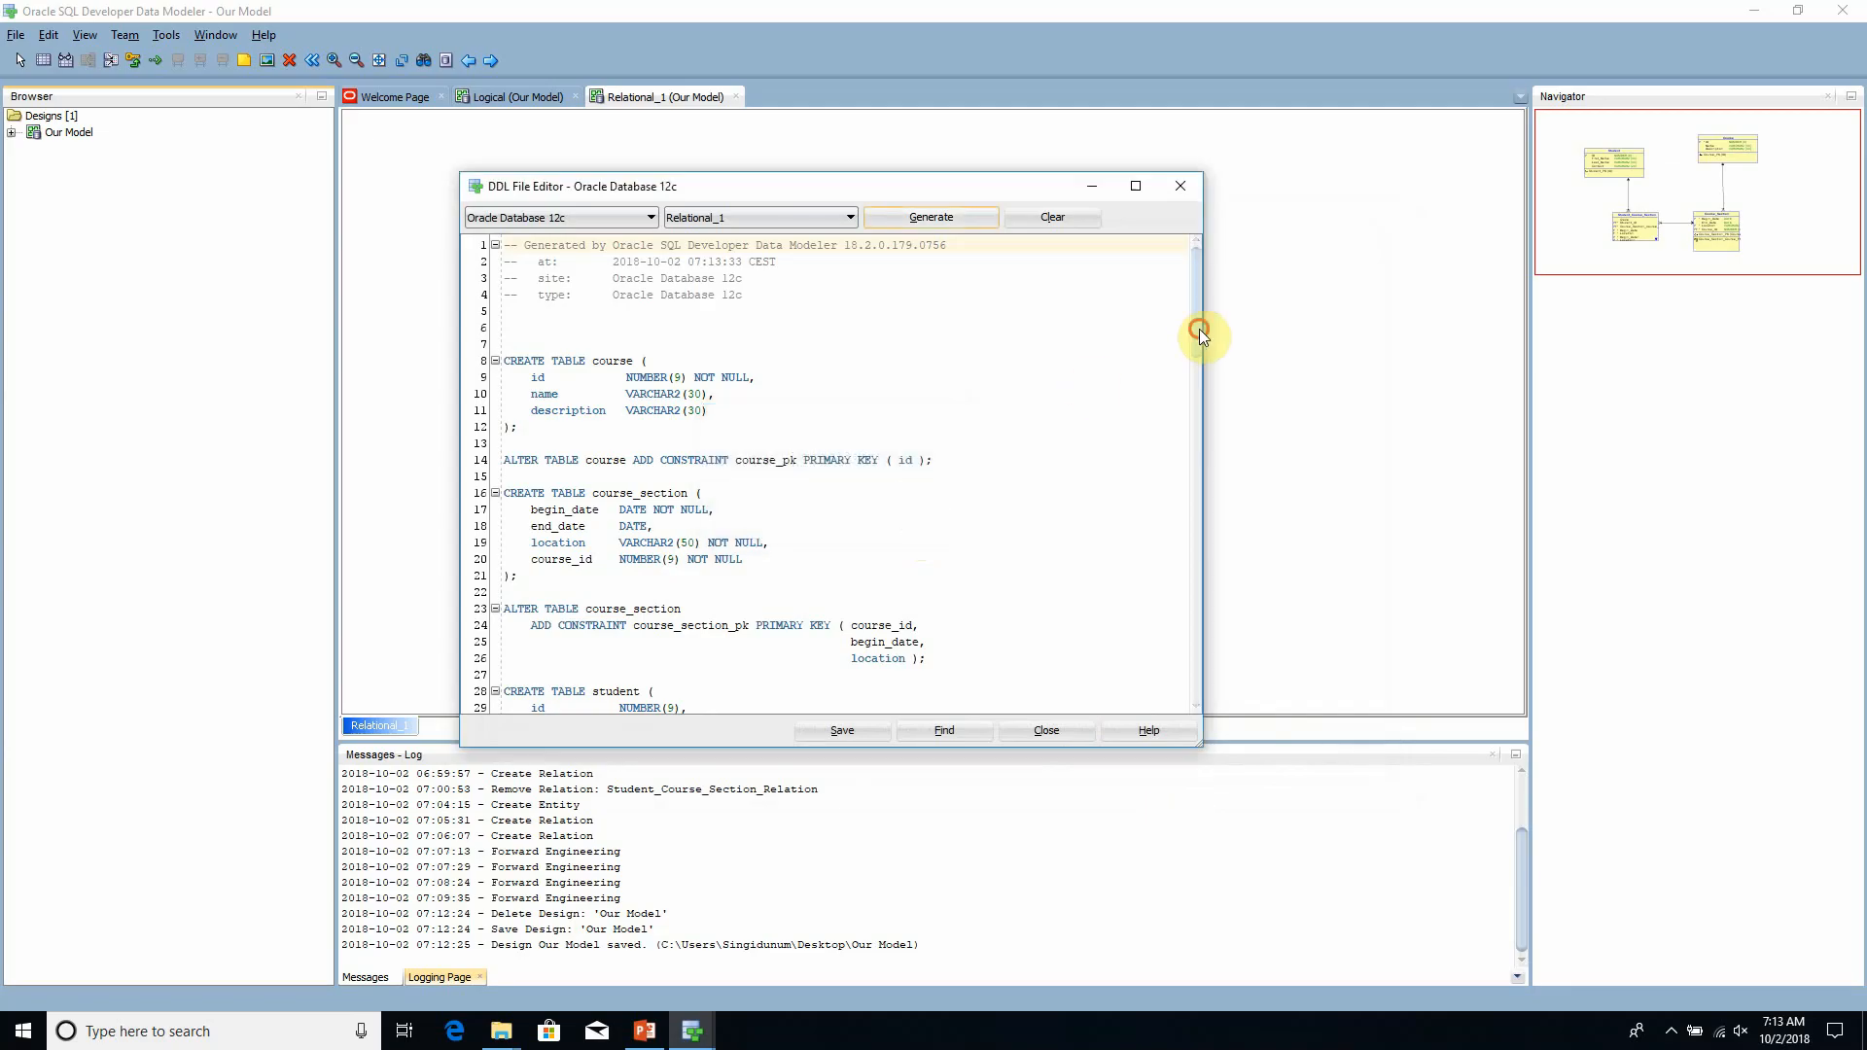
mouse_move(1199, 335)
mouse_down()
mouse_move(1199, 580)
mouse_move(1188, 312)
mouse_move(1193, 642)
mouse_move(1201, 312)
mouse_up()
click(634, 507)
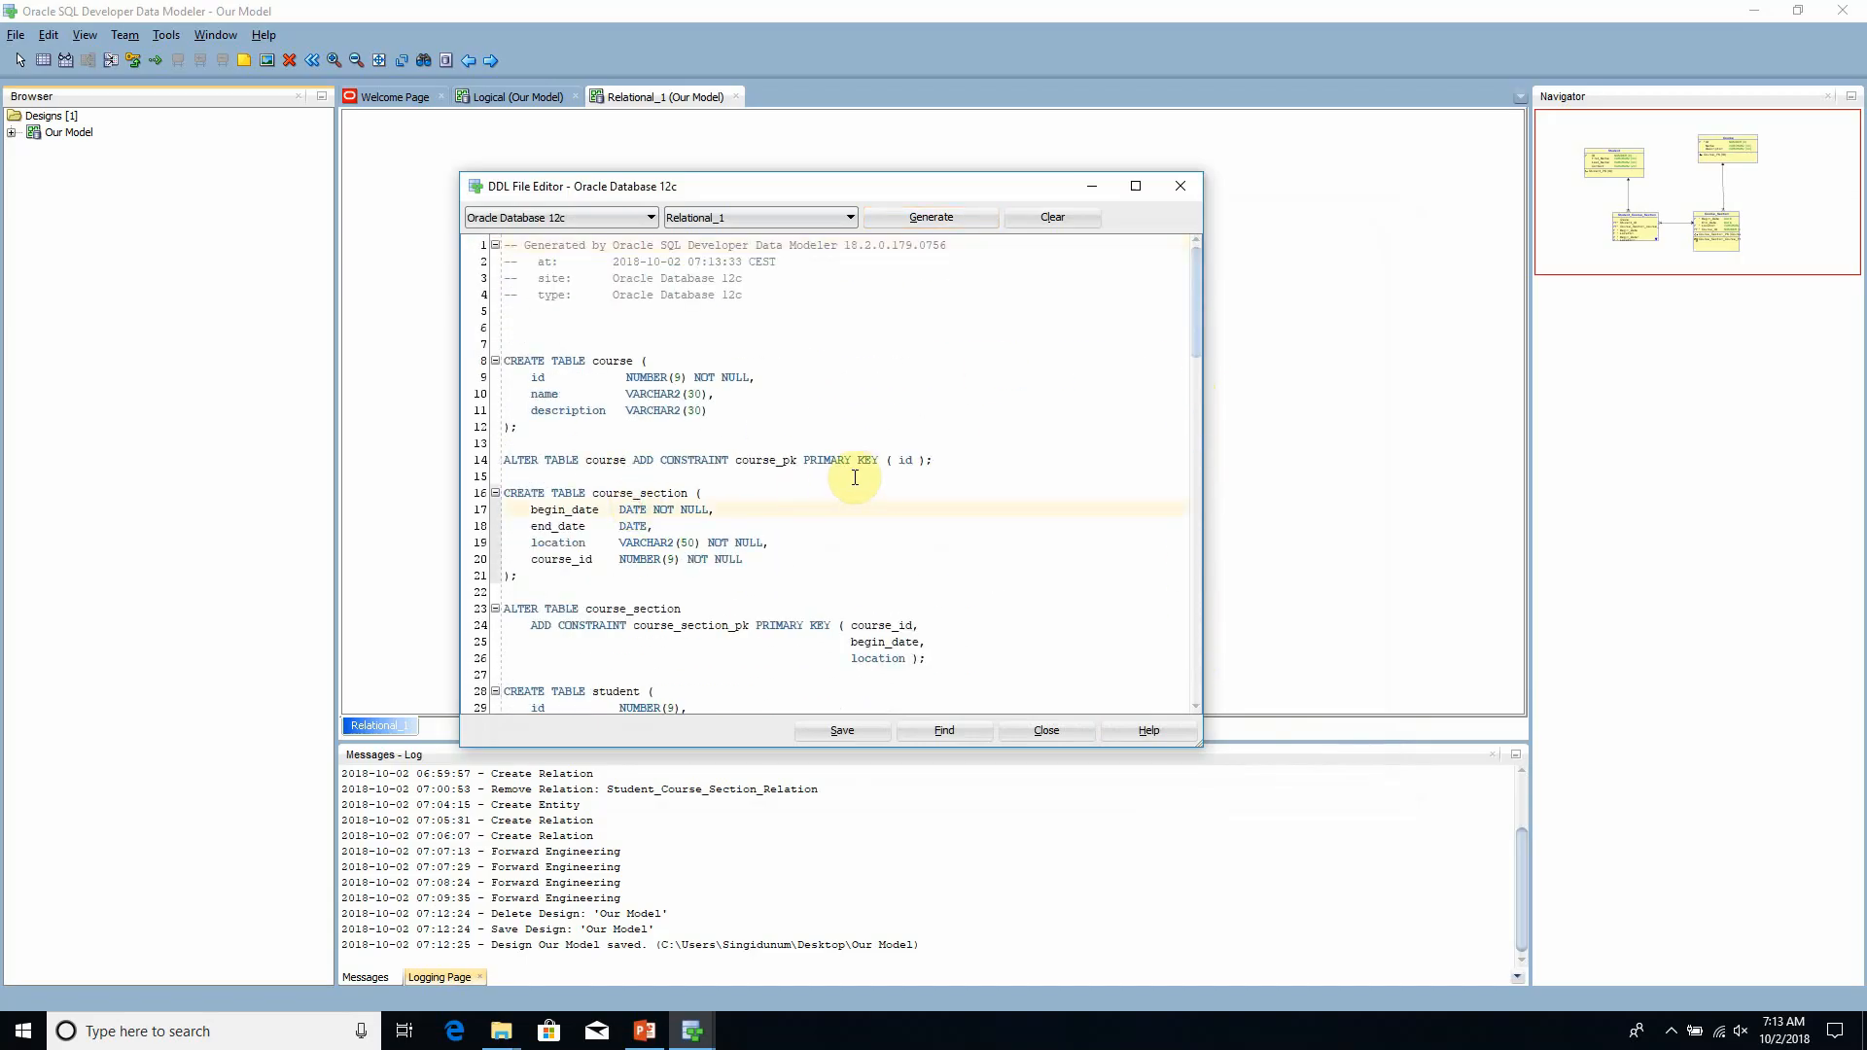
scroll(900, 466, down, 1)
scroll(900, 467, down, 3)
scroll(846, 521, down, 4)
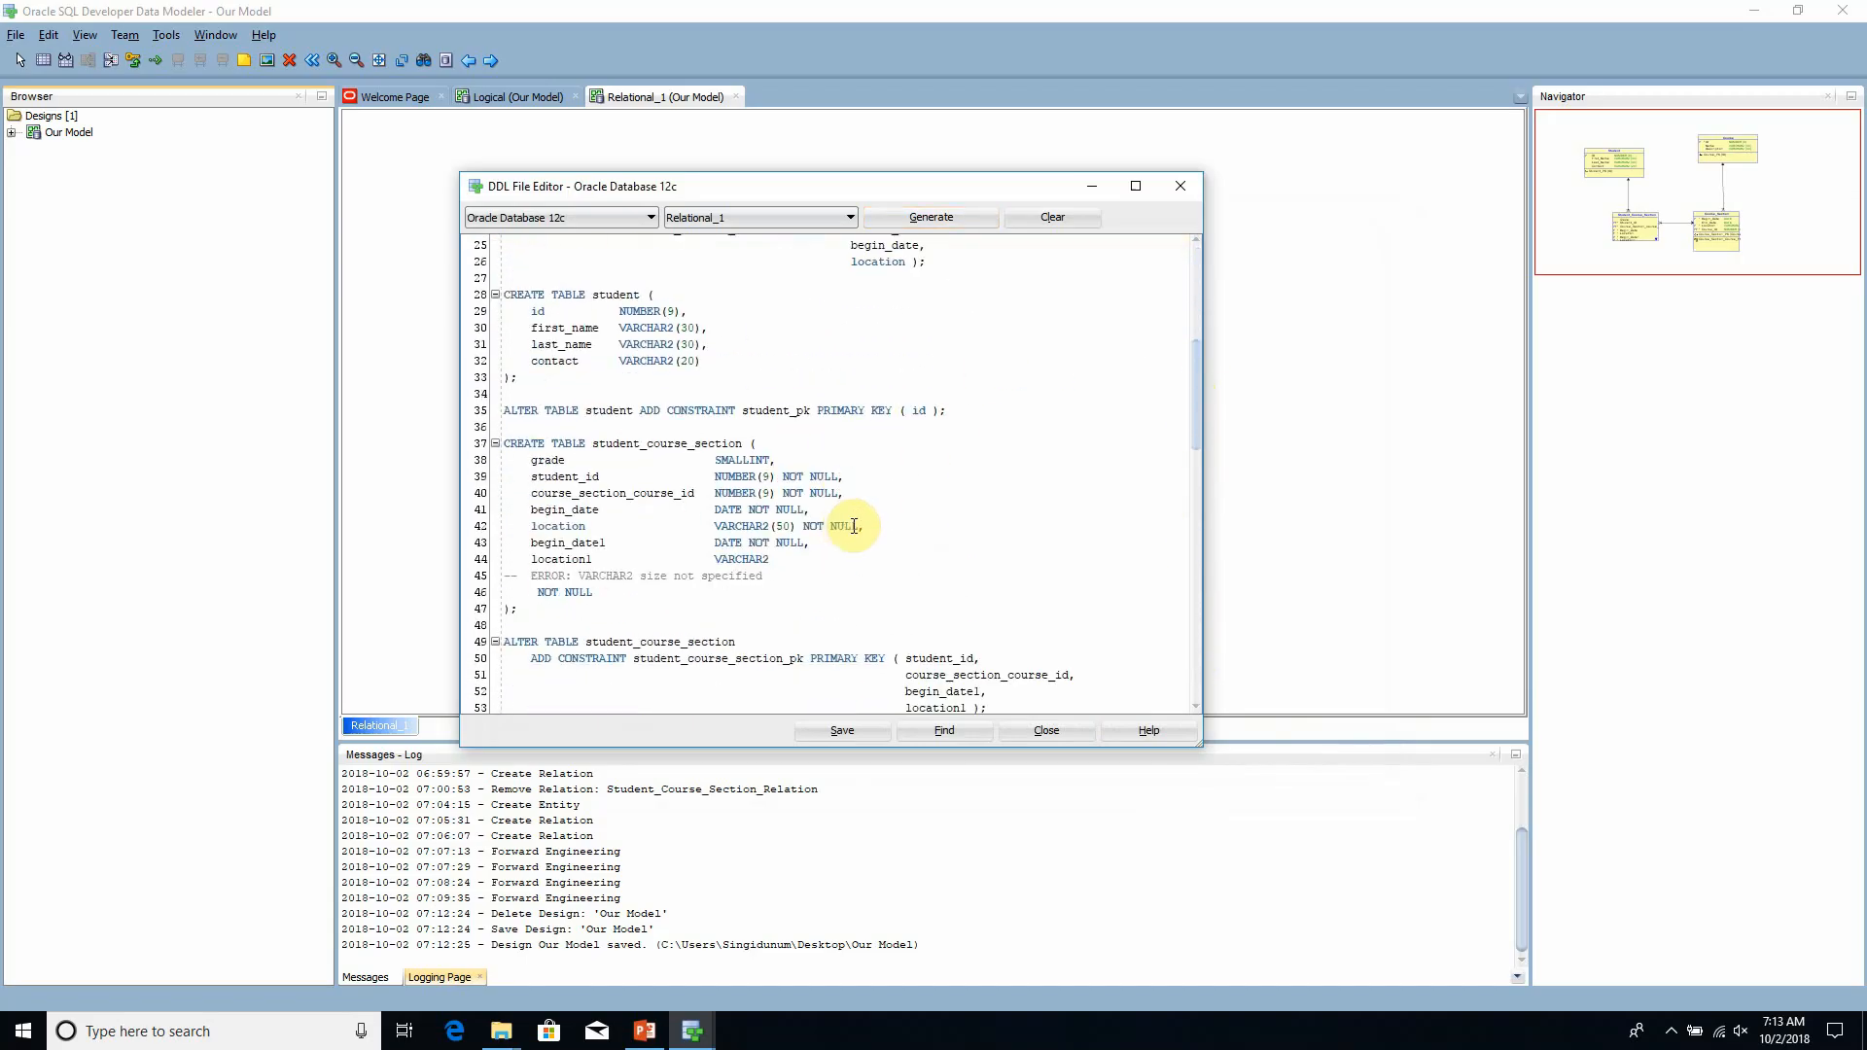
scroll(864, 526, down, 5)
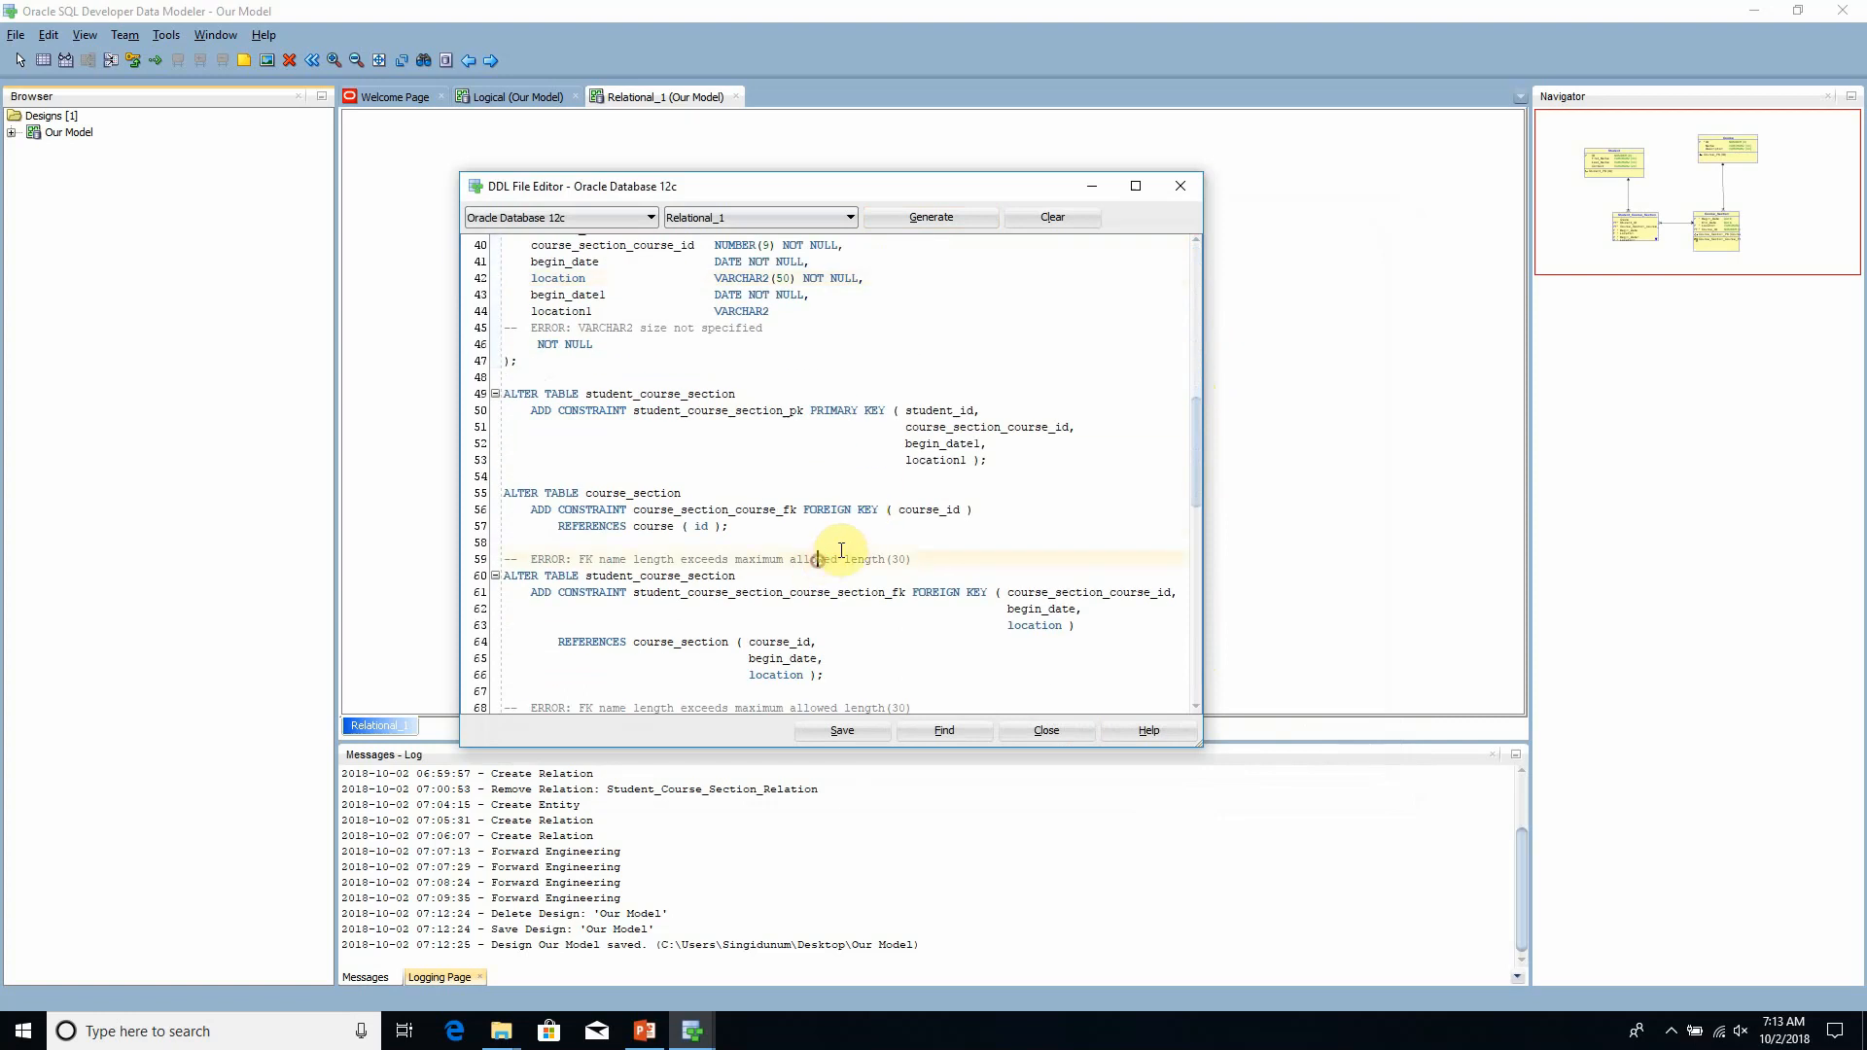
scroll(833, 553, down, 4)
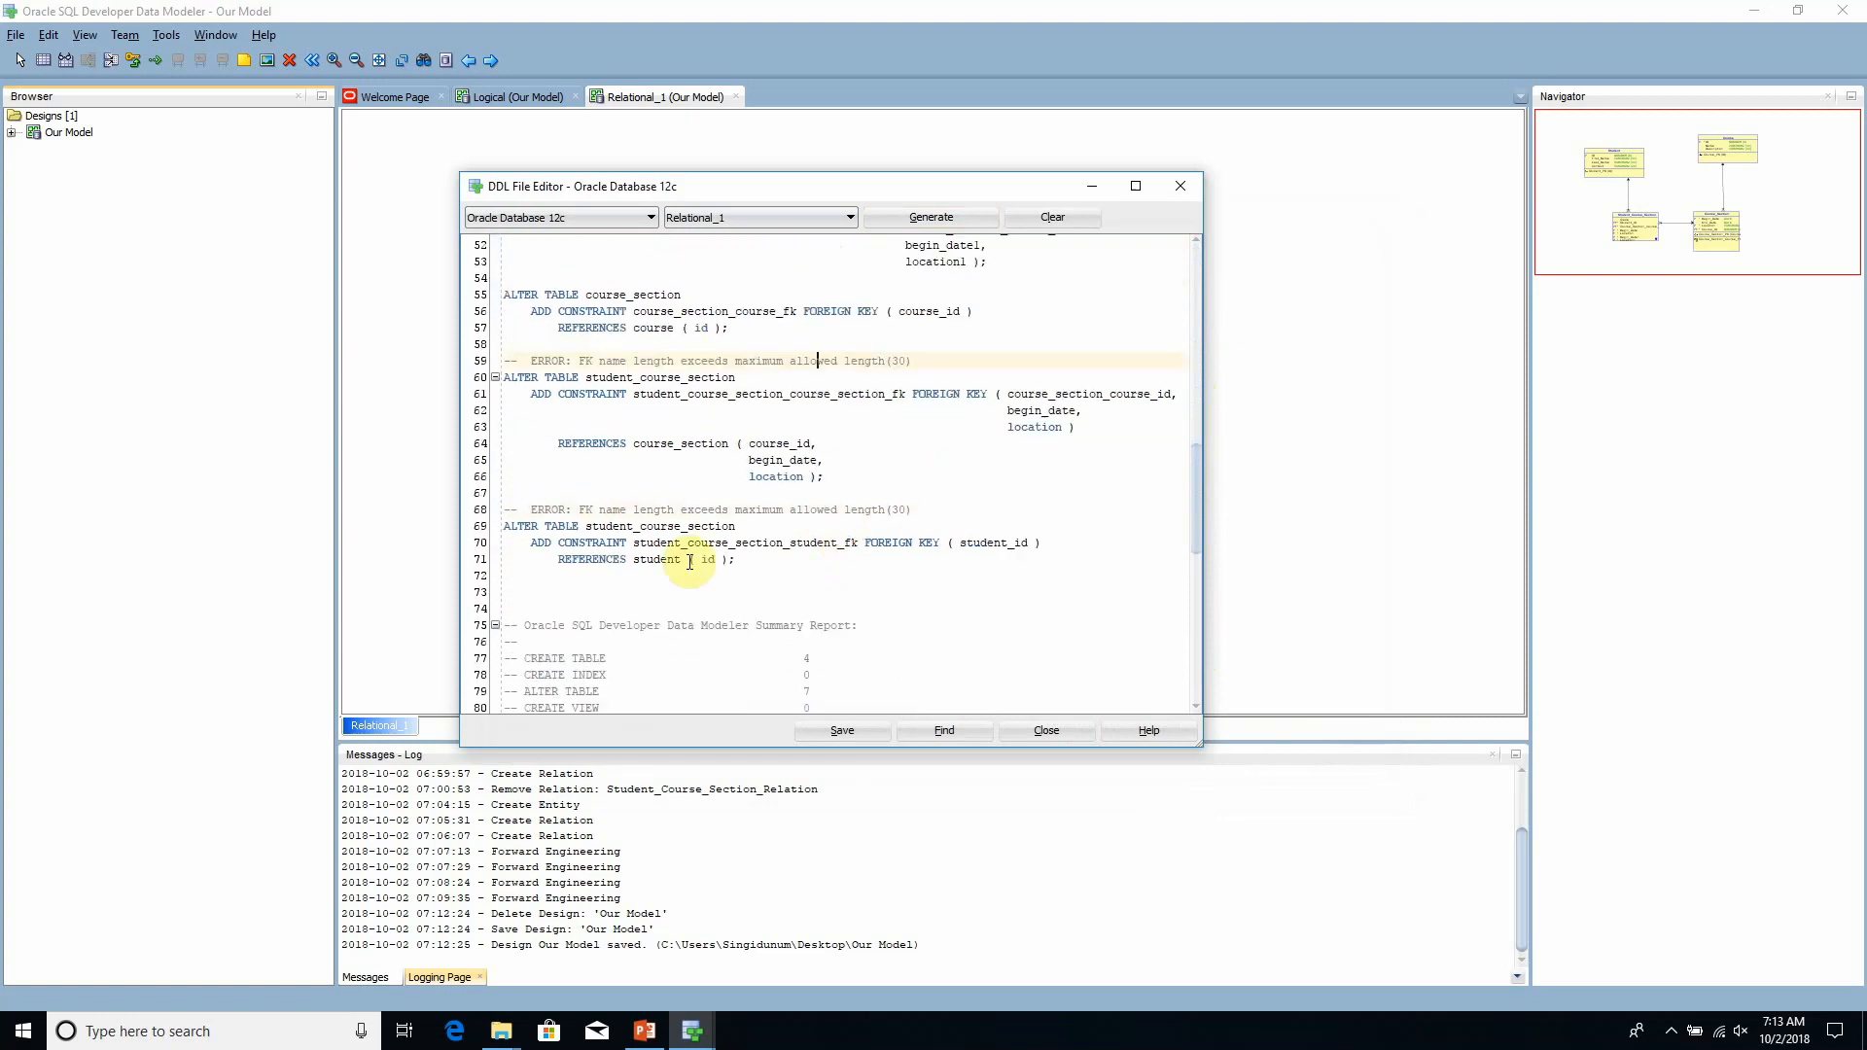
- Recheck the student_course_section table definition and the script's closing summary report, and close the DDL File Editor
click(801, 562)
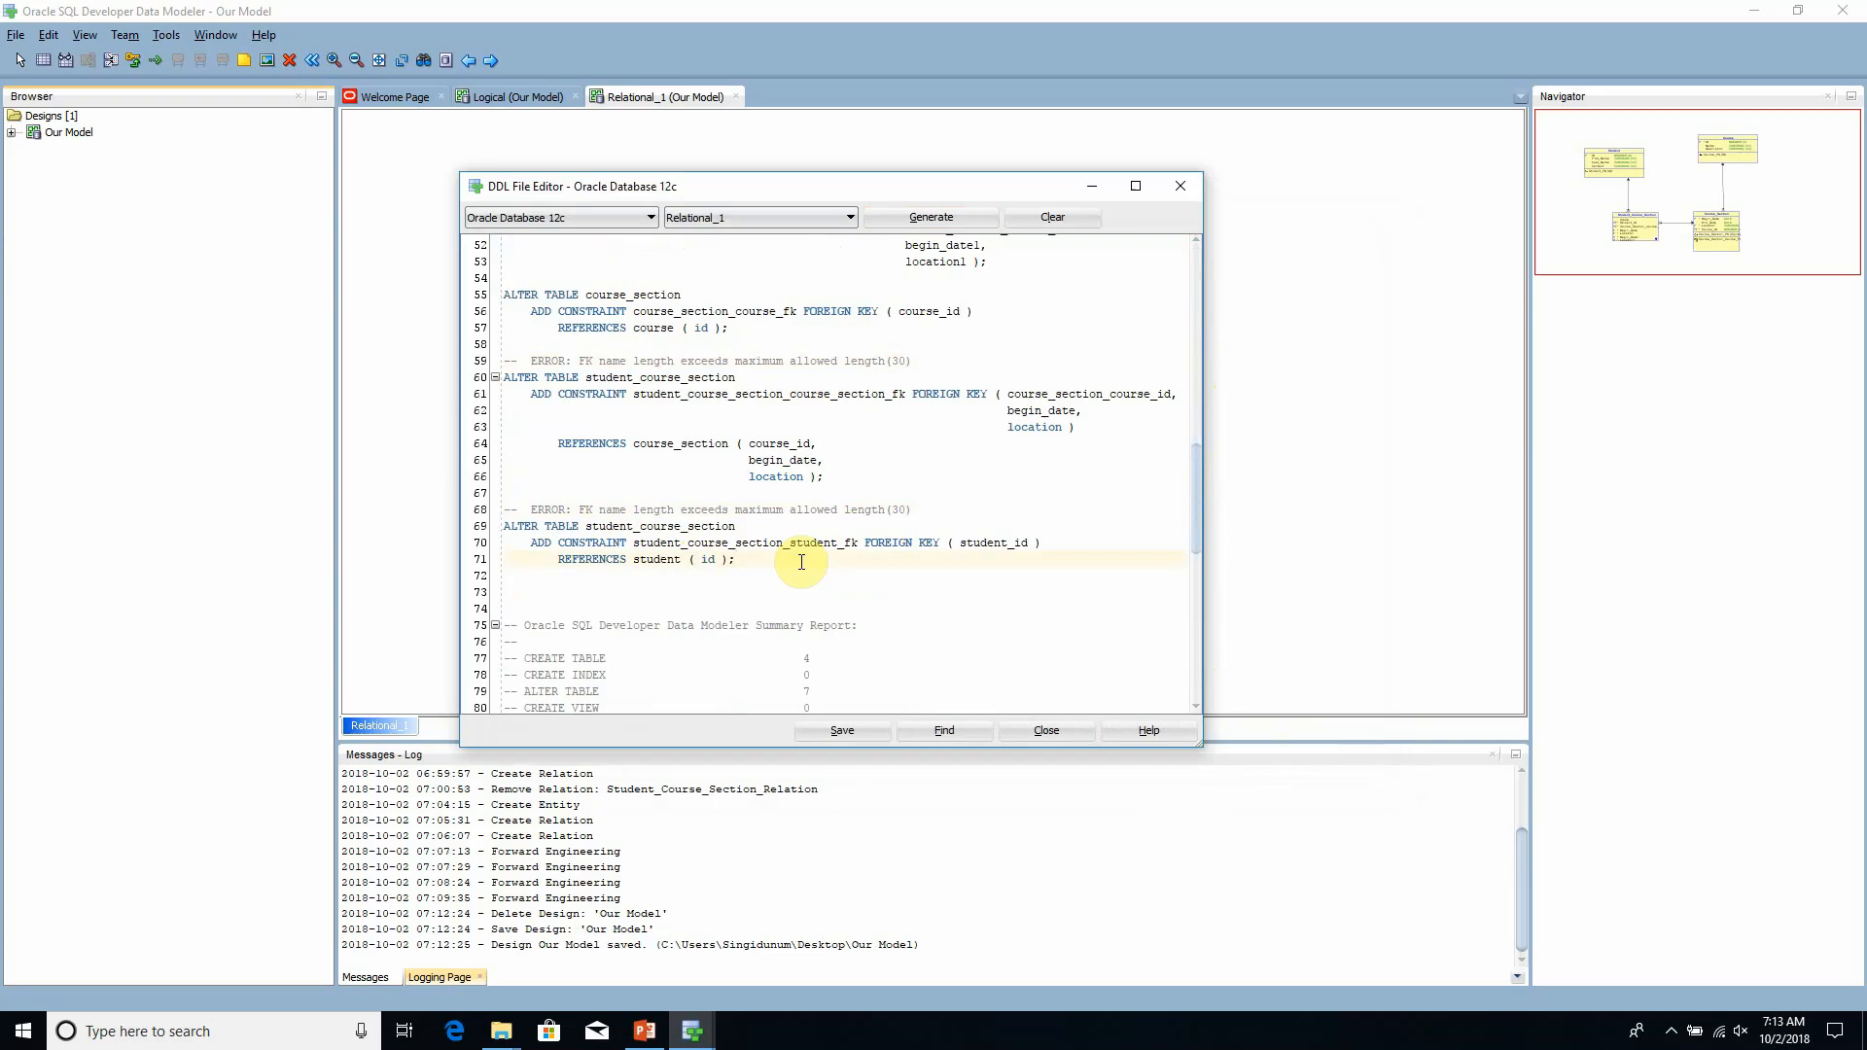
scroll(801, 526, up, 9)
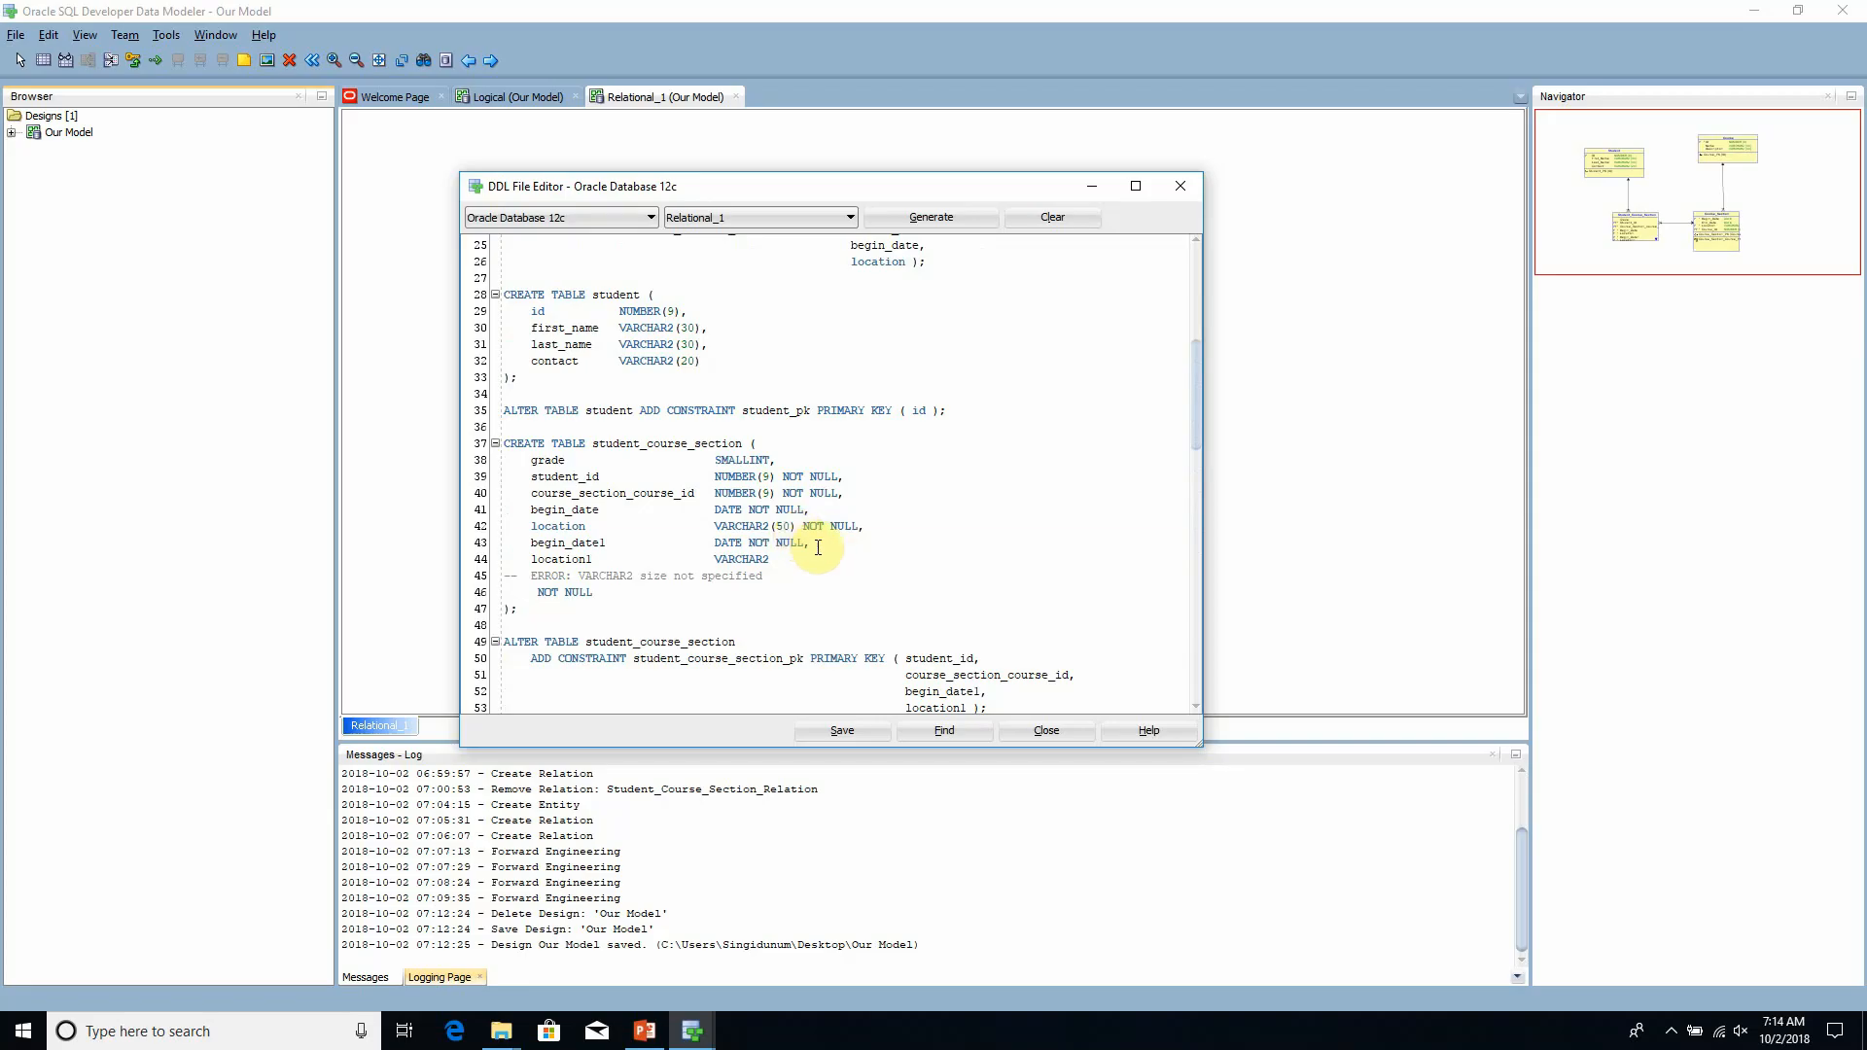
click(815, 543)
scroll(823, 548, down, 4)
scroll(822, 547, down, 14)
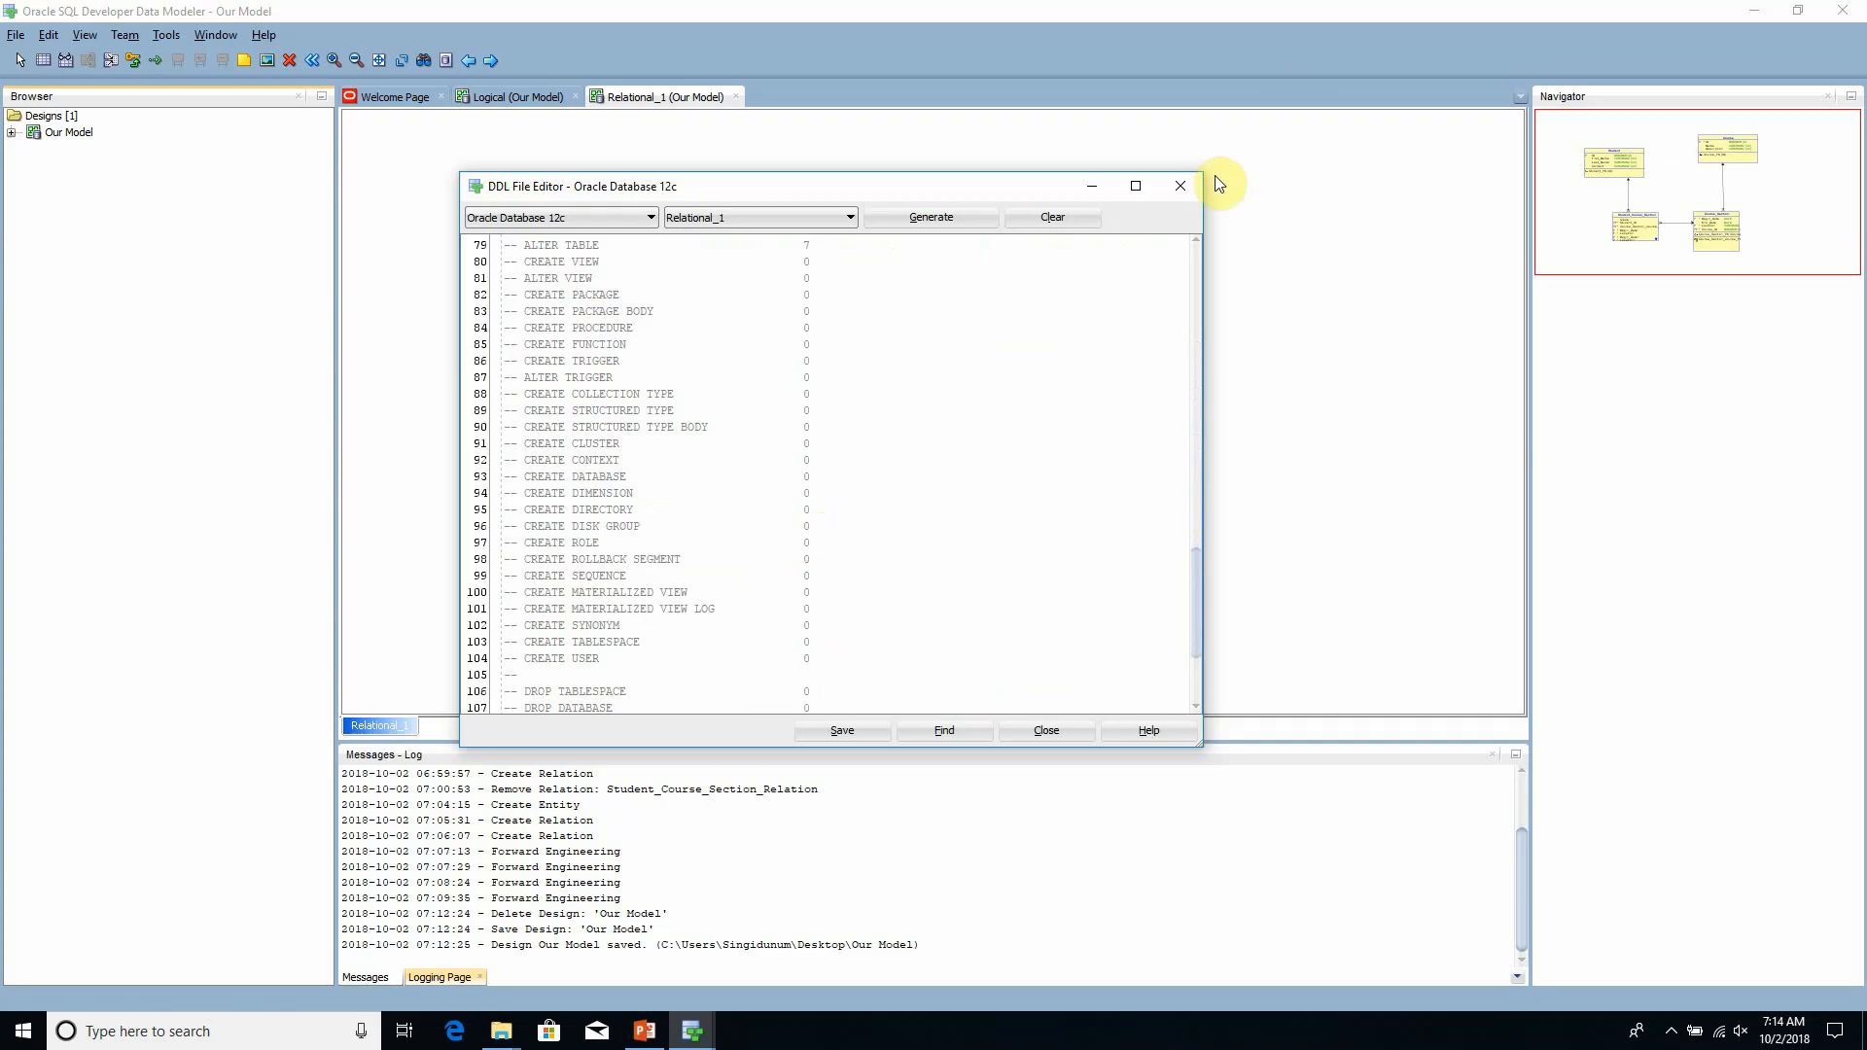
click(1044, 736)
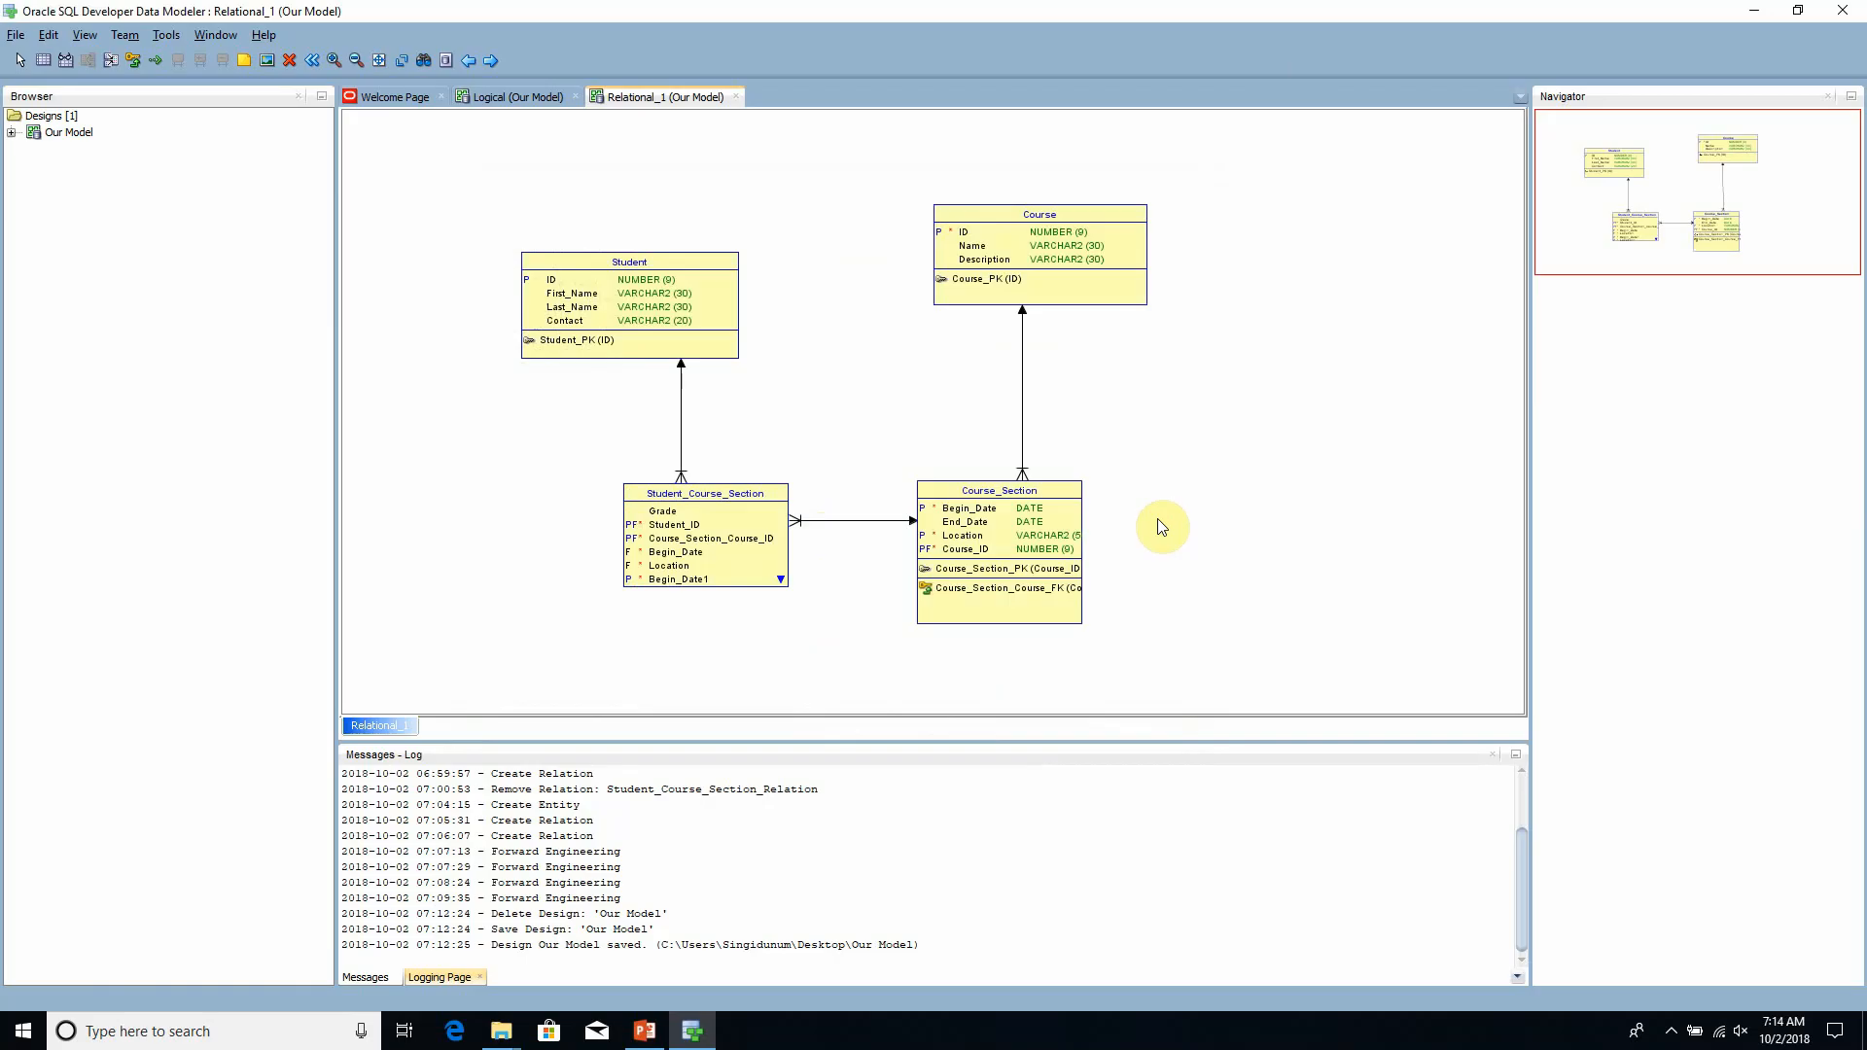
click(1672, 1035)
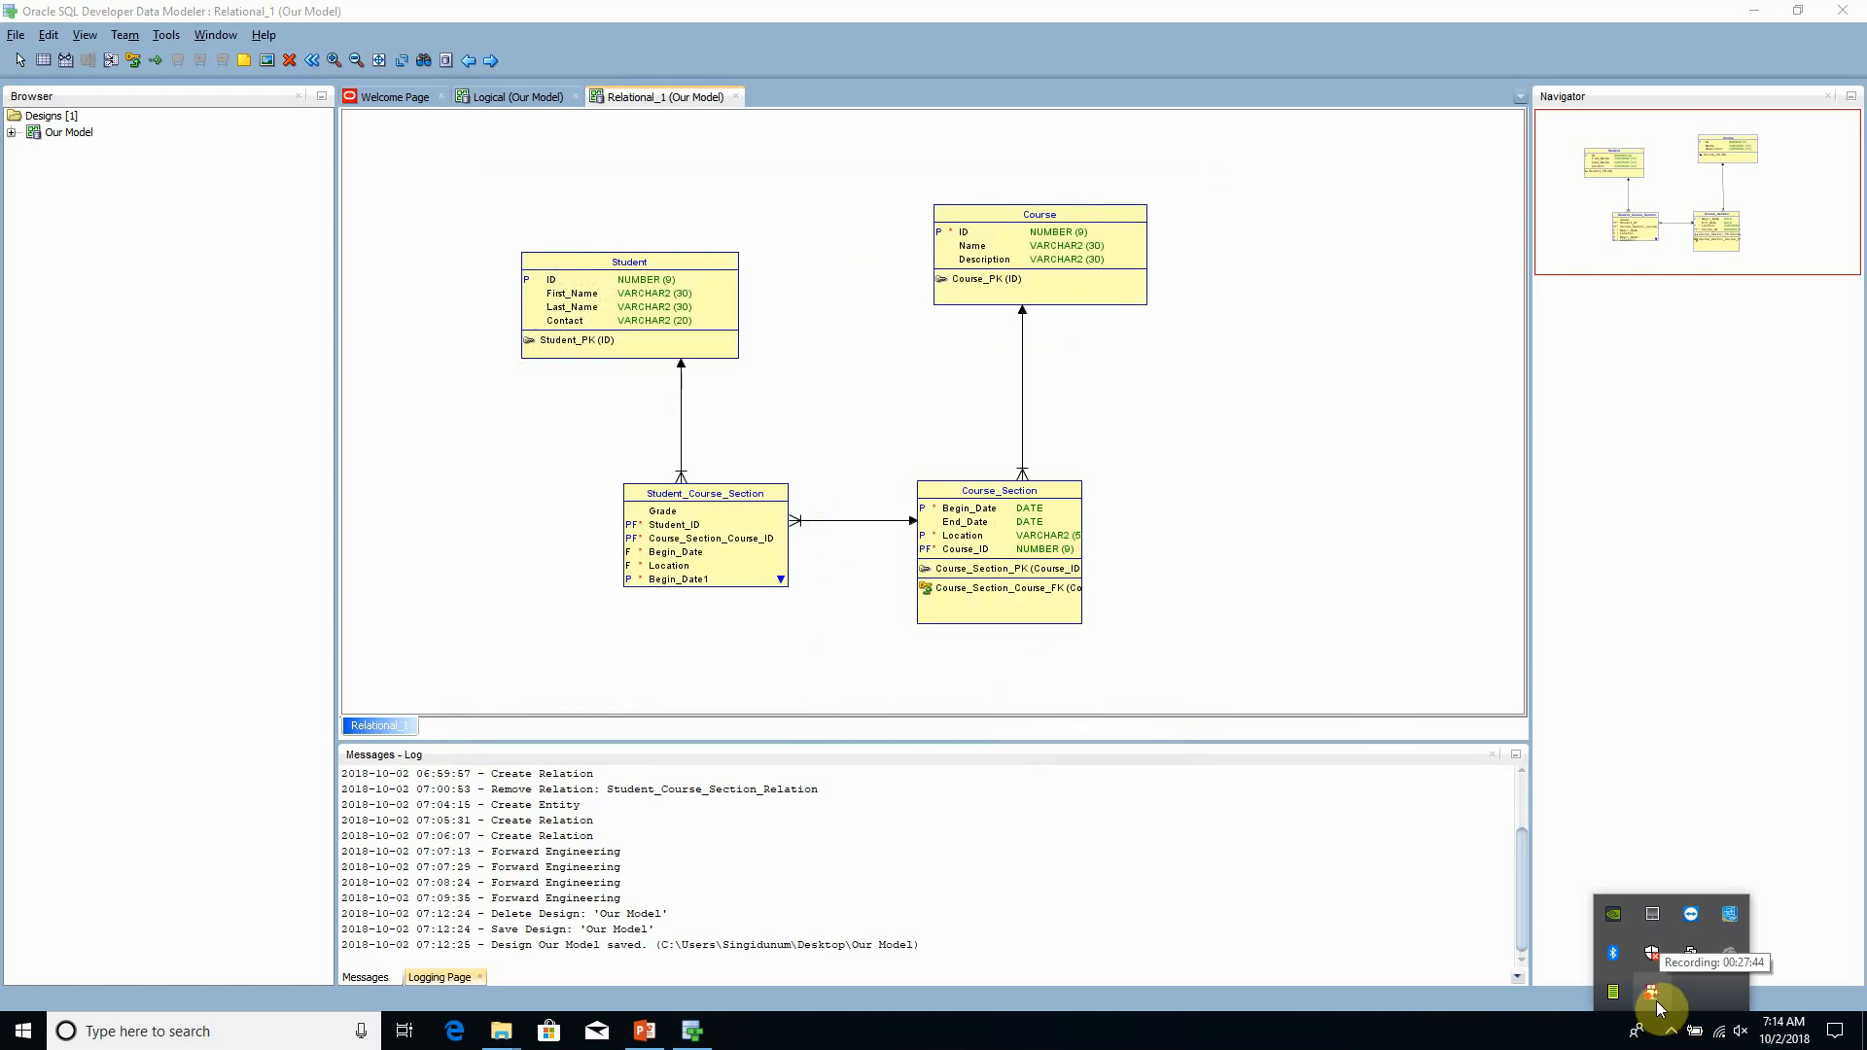
right_click(1656, 1001)
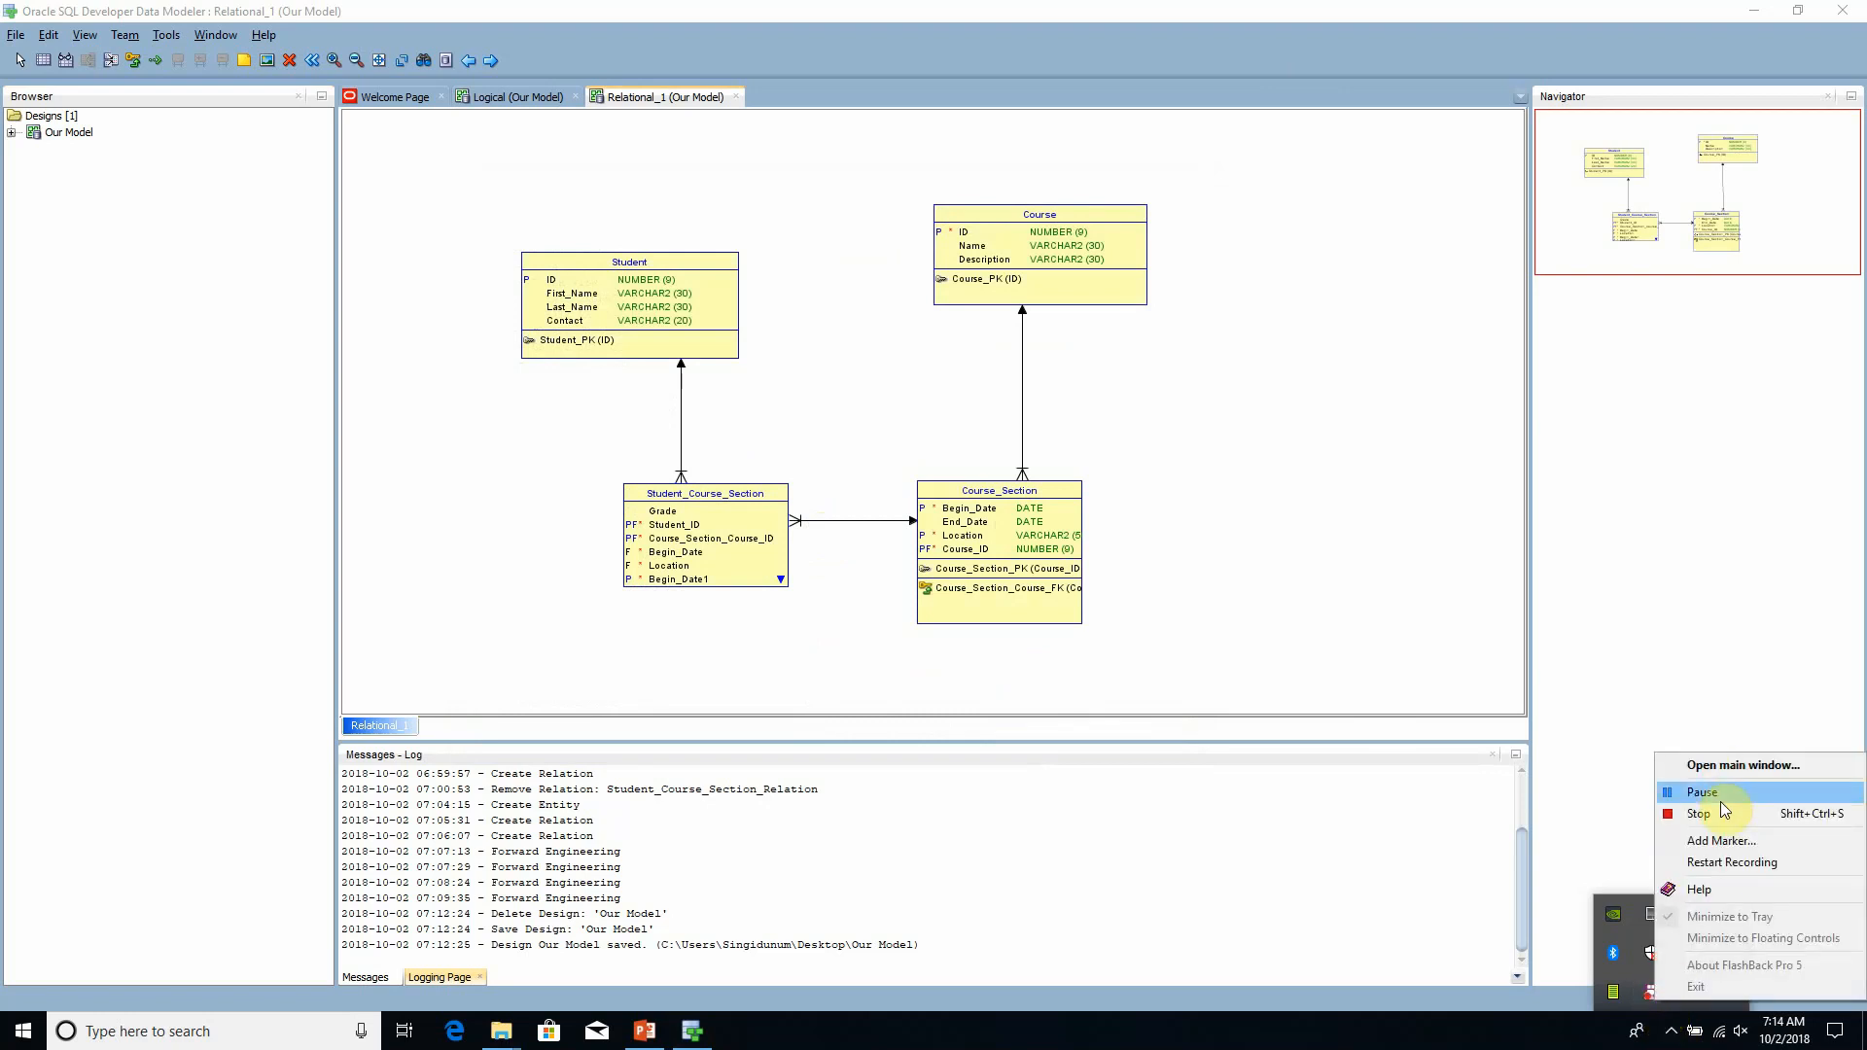